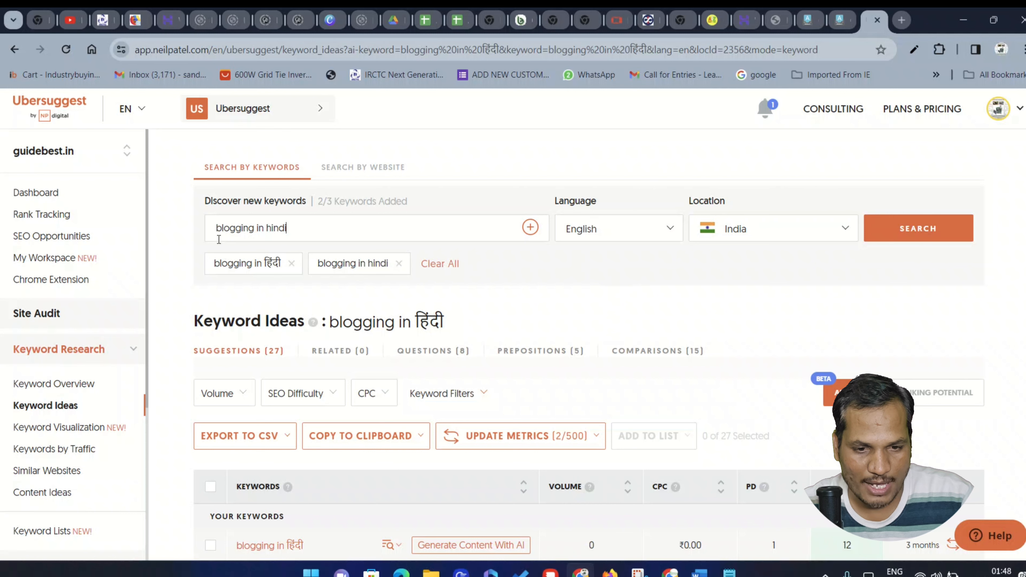
# Step: Search for keyword ideas for "blogging in हिंदी" and "blogging in hindi" in English for India and compare the two keywords
pyautogui.click(662, 239)
pyautogui.click(661, 236)
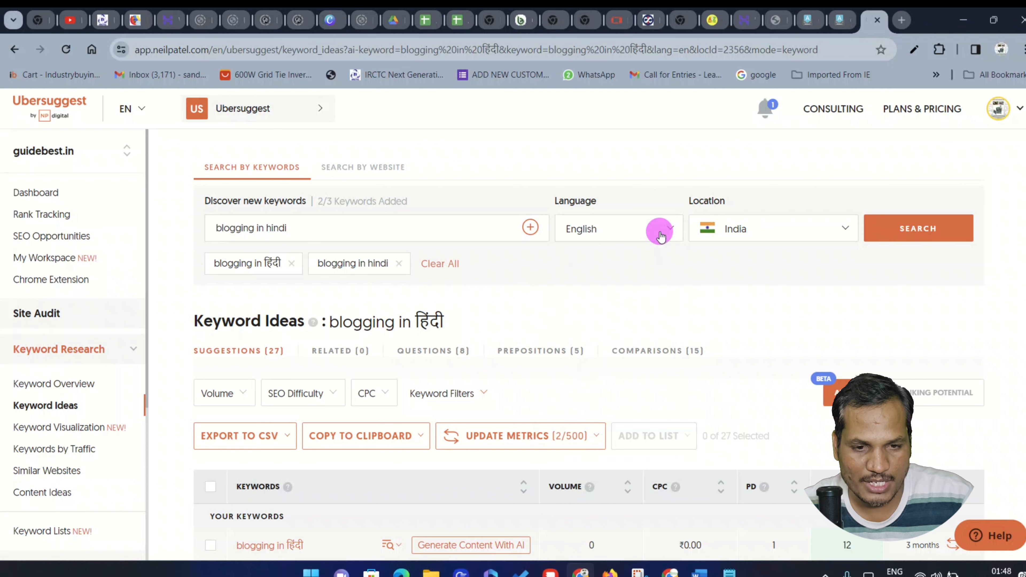
pyautogui.click(946, 229)
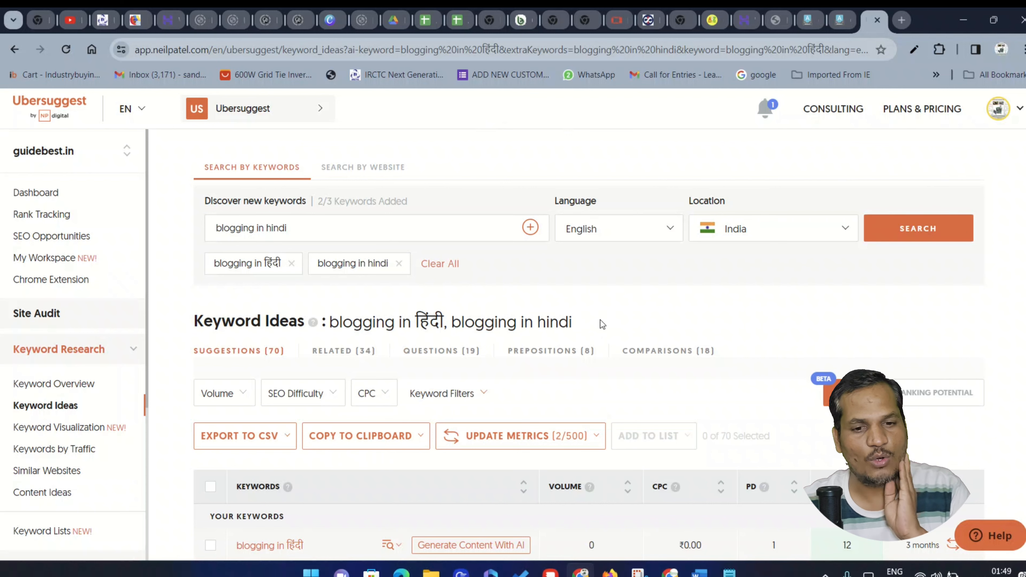
pyautogui.scroll(-8, 364, 344)
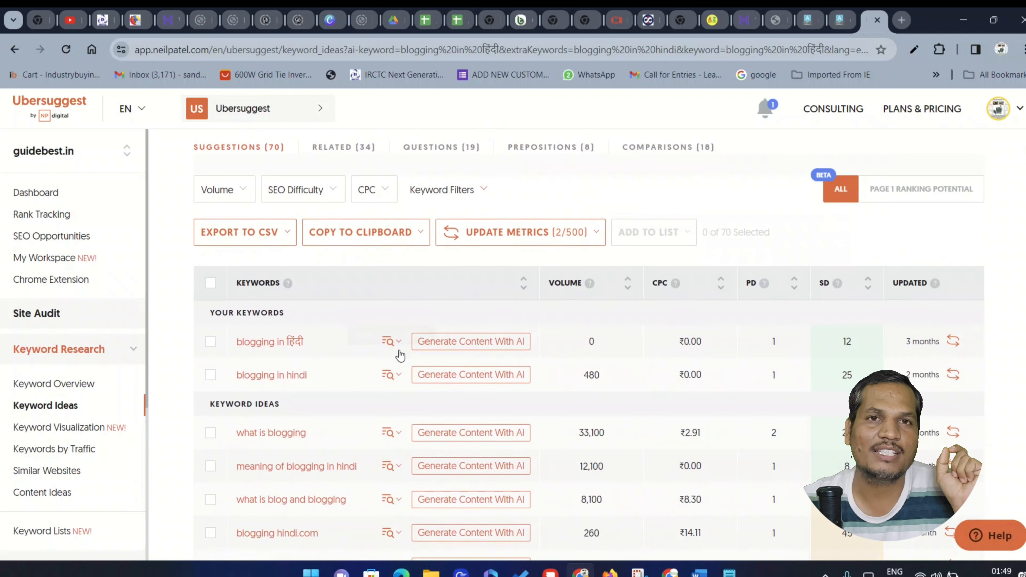
pyautogui.scroll(5, 365, 406)
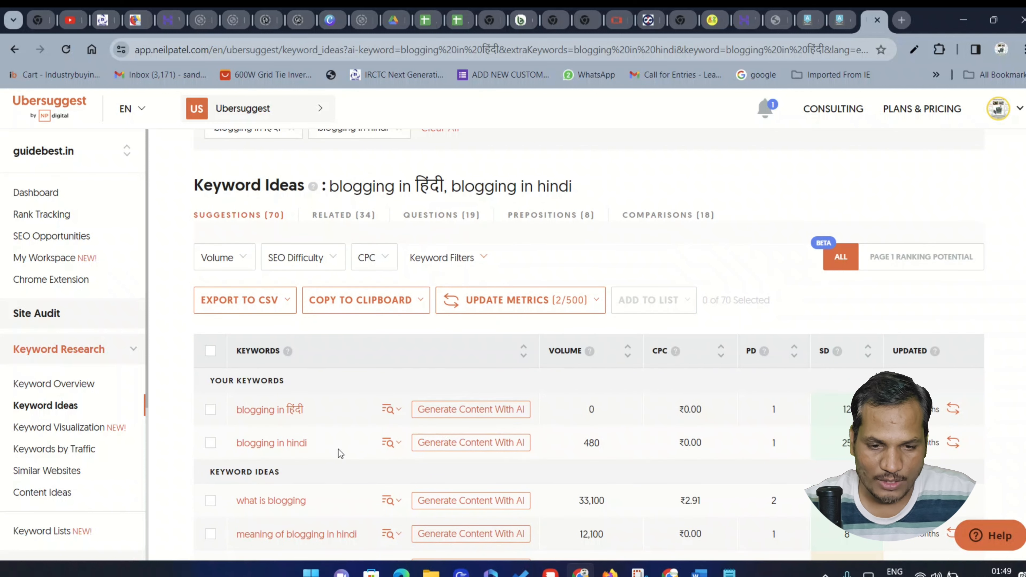
# Step: Open the keyword overview for "blogging in hindi" and go from its search volume to the related keyword ideas
pyautogui.moveTo(241, 446); pyautogui.dragTo(333, 444)
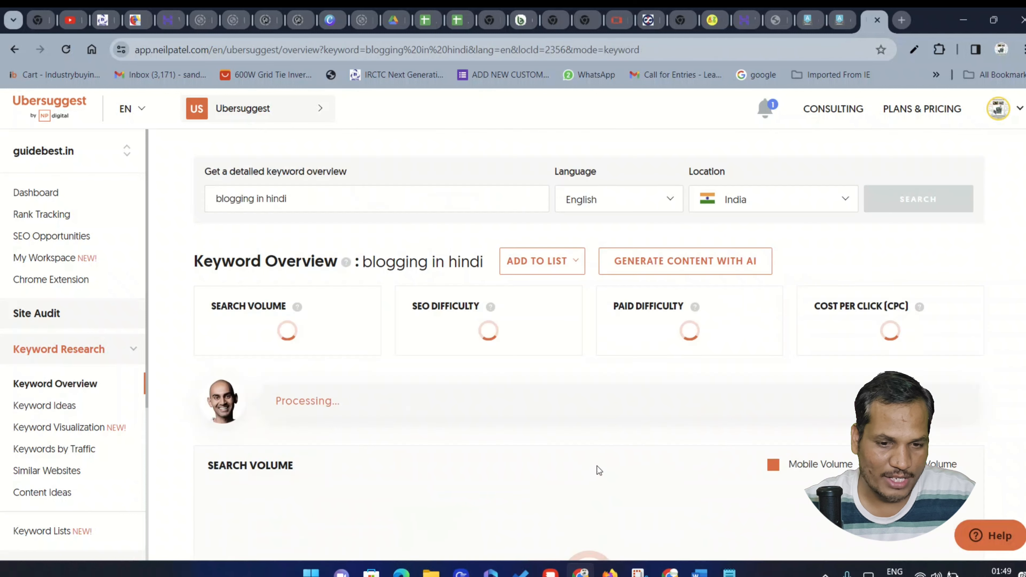
pyautogui.scroll(-2, 541, 400)
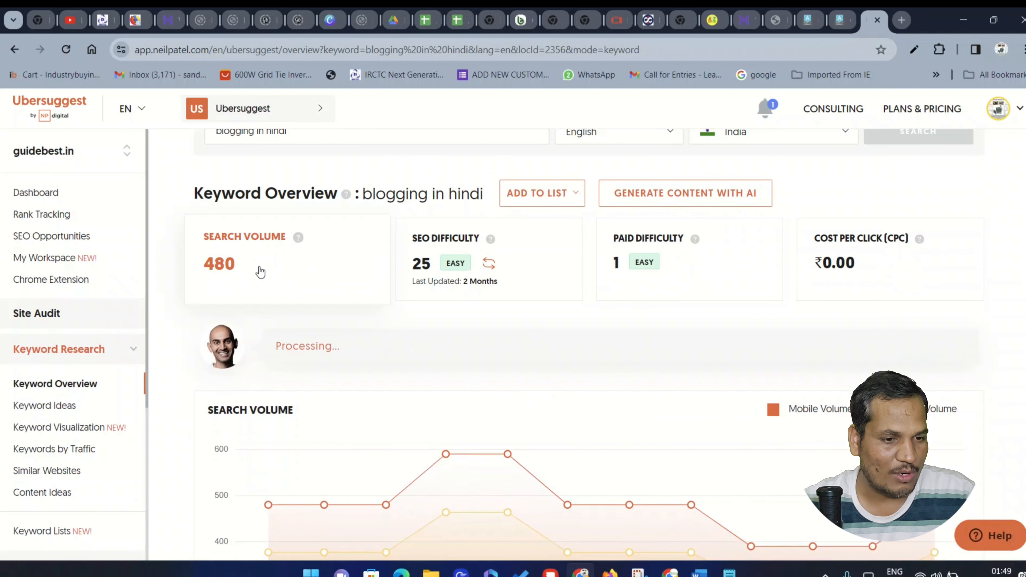
pyautogui.click(260, 269)
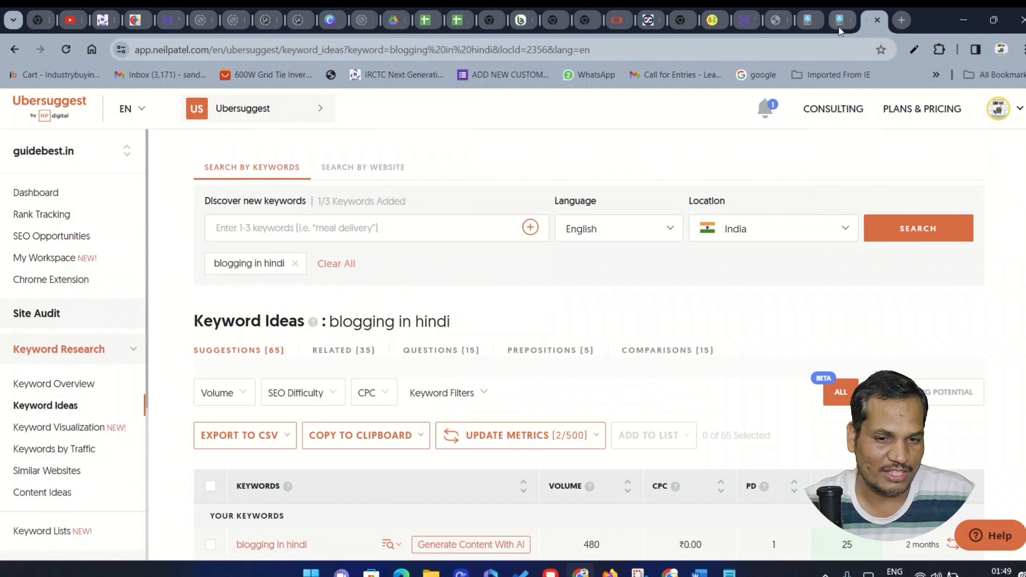
# Step: Switch to the WordPress post editor and replace "हिंदी" with "hindi" in the post title
pyautogui.moveTo(839, 28)
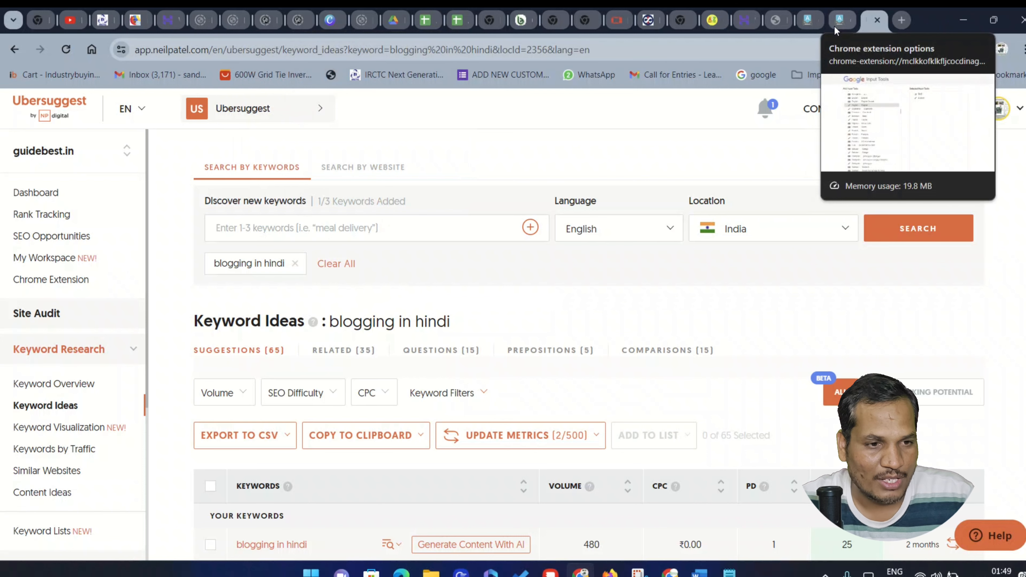
pyautogui.click(837, 23)
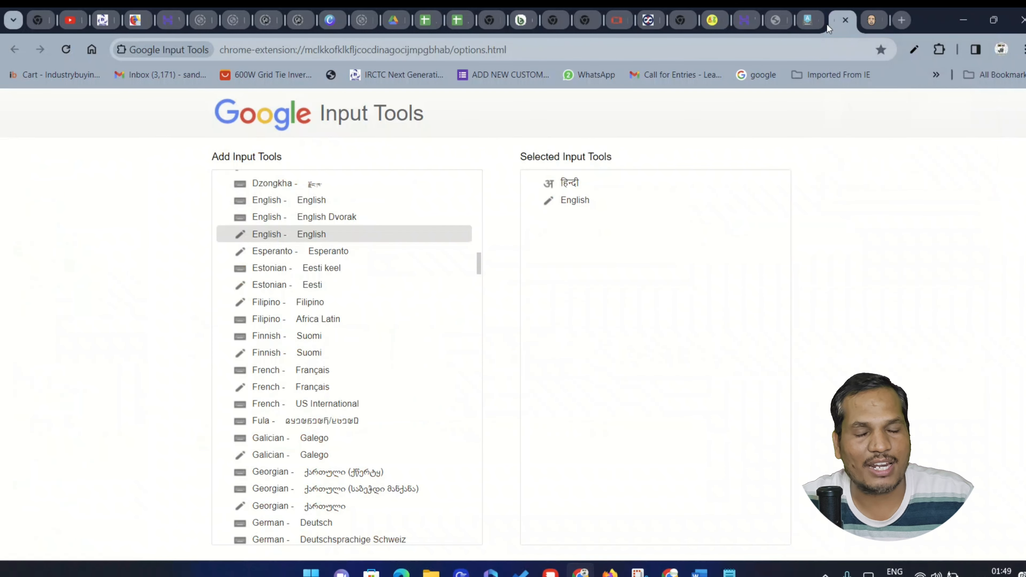
pyautogui.click(776, 20)
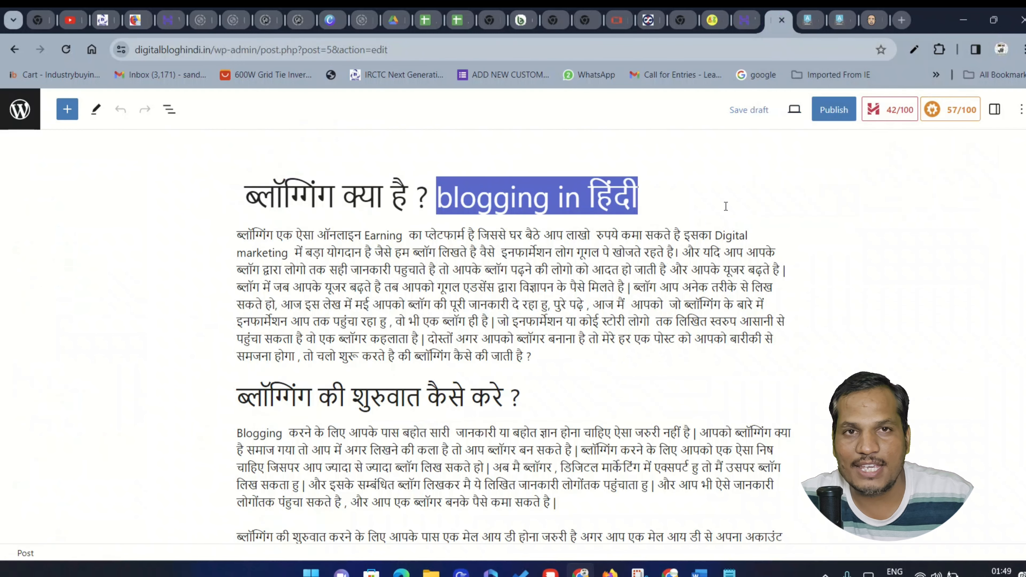
pyautogui.moveTo(580, 197); pyautogui.dragTo(663, 184)
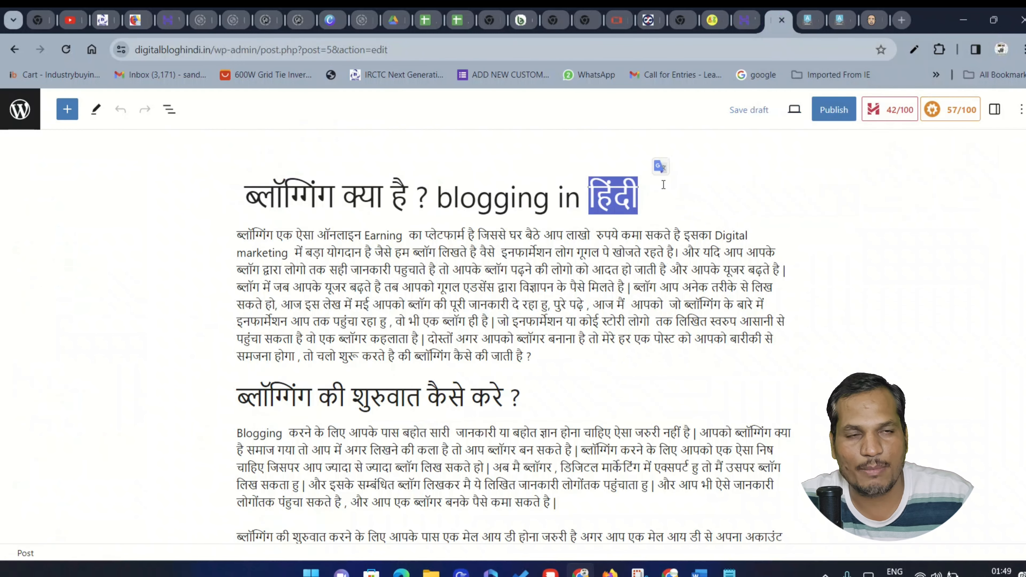
pyautogui.write('hindi')
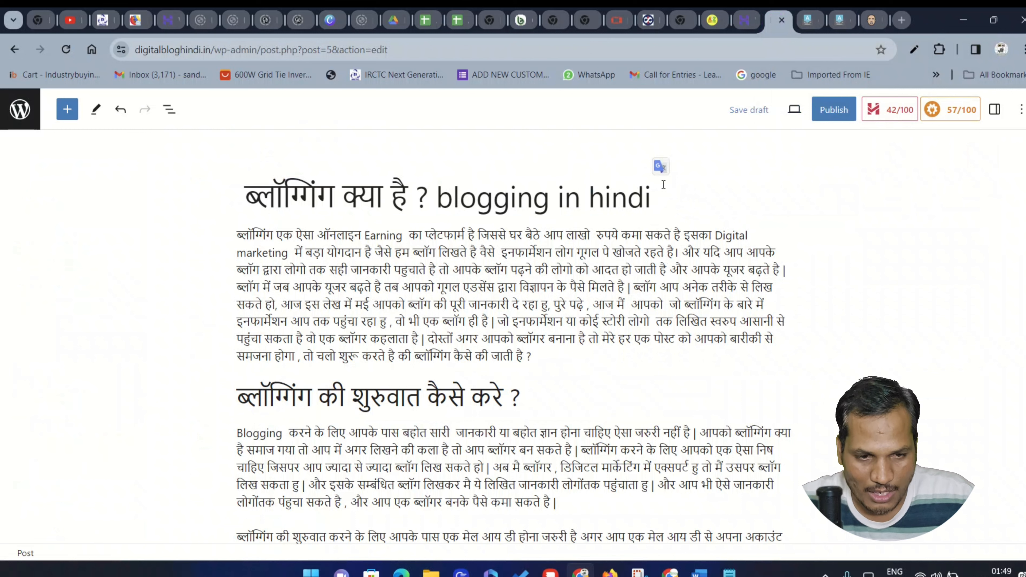
# Step: Copy the phrase "blogging in hindi" from the post title
pyautogui.moveTo(439, 197); pyautogui.dragTo(629, 198)
pyautogui.rightClick(628, 198)
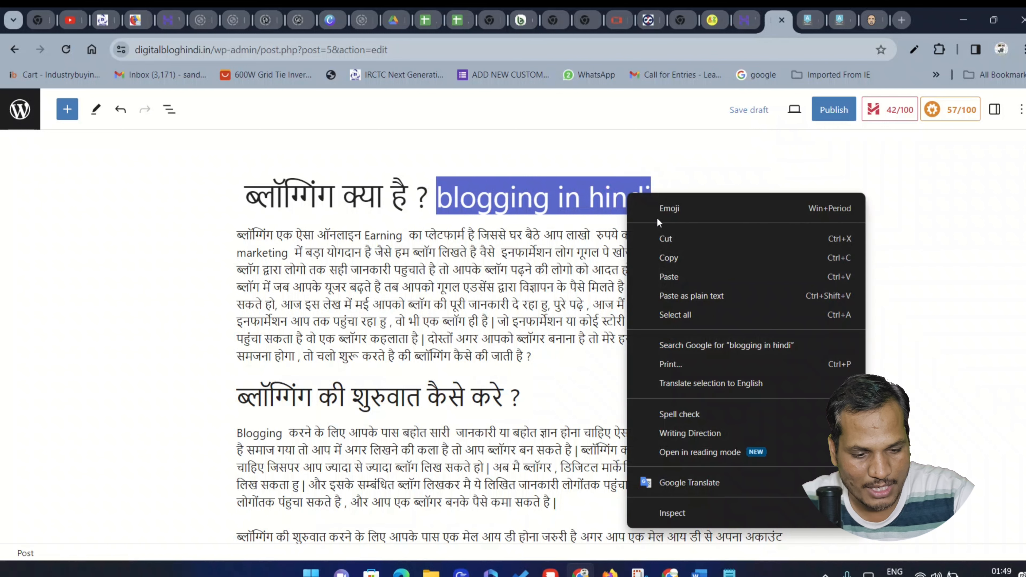
pyautogui.click(669, 257)
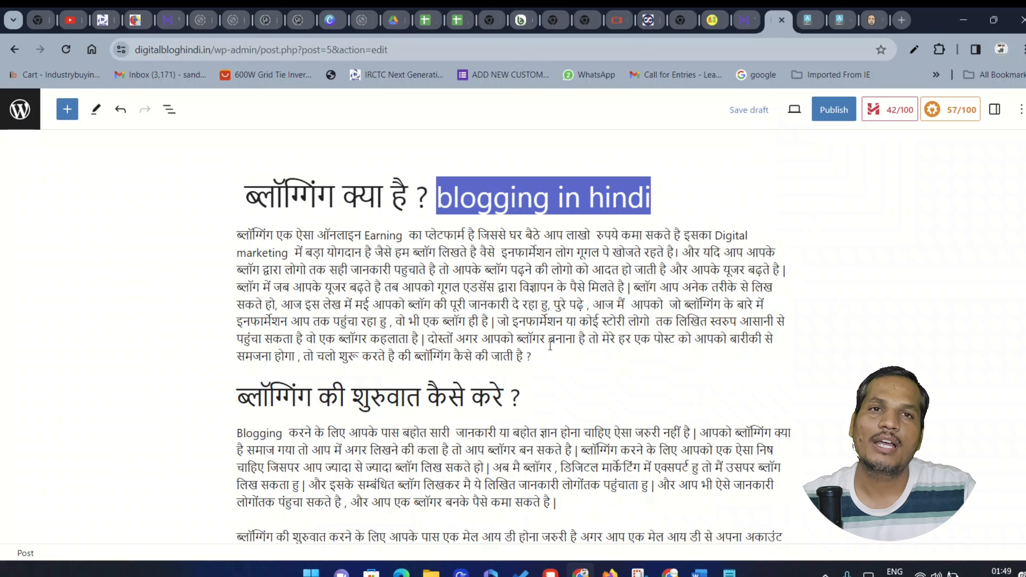
pyautogui.scroll(-3, 550, 343)
pyautogui.scroll(3, 550, 343)
pyautogui.moveTo(692, 328); pyautogui.dragTo(664, 322)
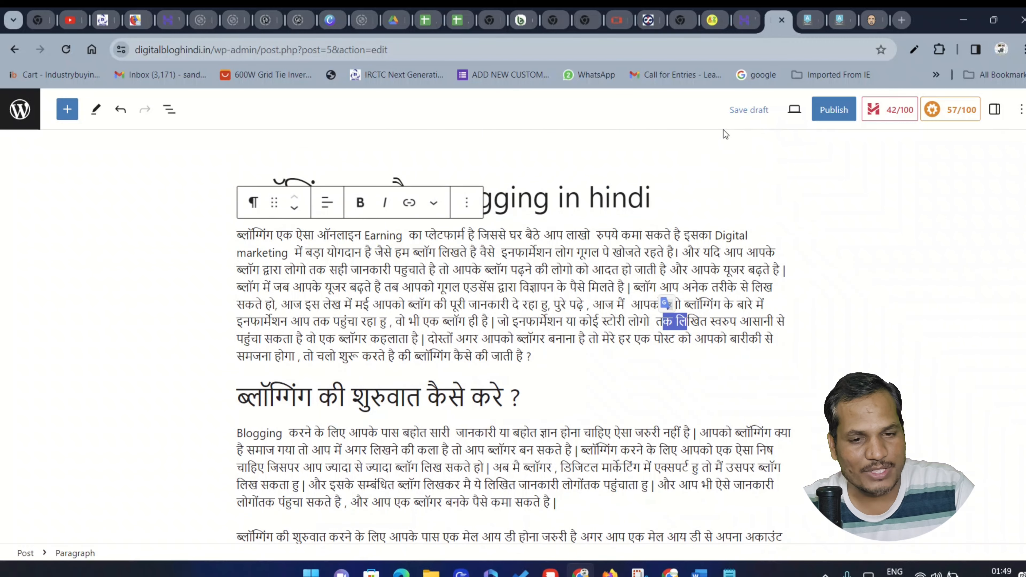
pyautogui.click(711, 162)
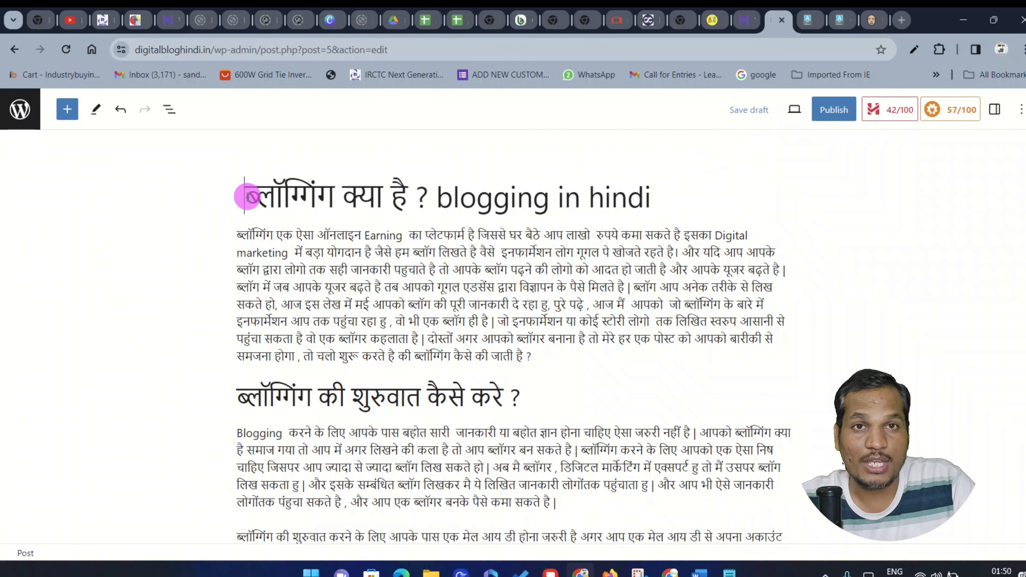
# Step: Copy "ब्लॉग्गिंग क्या है" from the post title and paste it as a new keyword in Ubersuggest's Keyword Ideas search
pyautogui.moveTo(247, 197); pyautogui.dragTo(403, 190)
pyautogui.rightClick(386, 195)
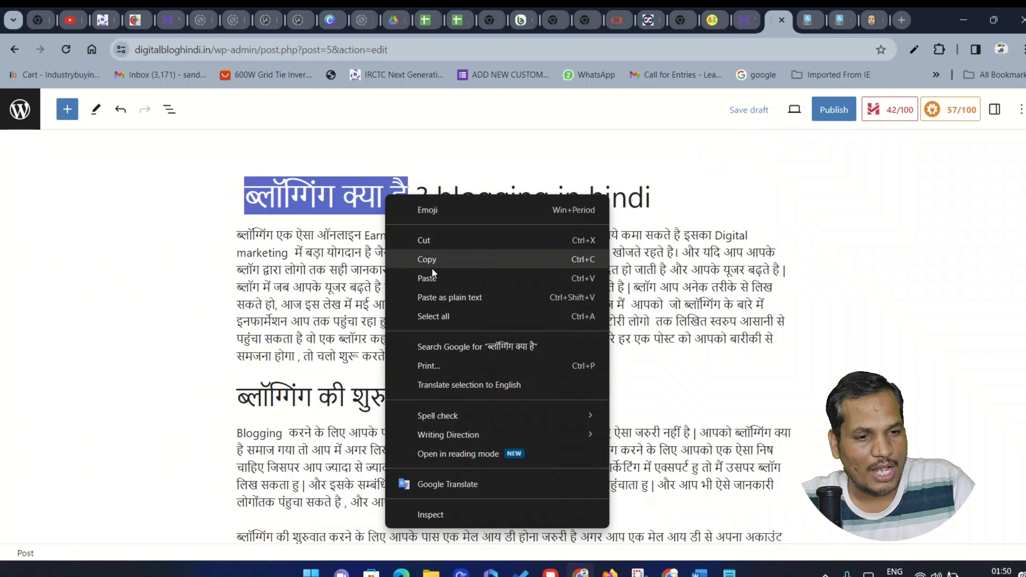
pyautogui.click(447, 267)
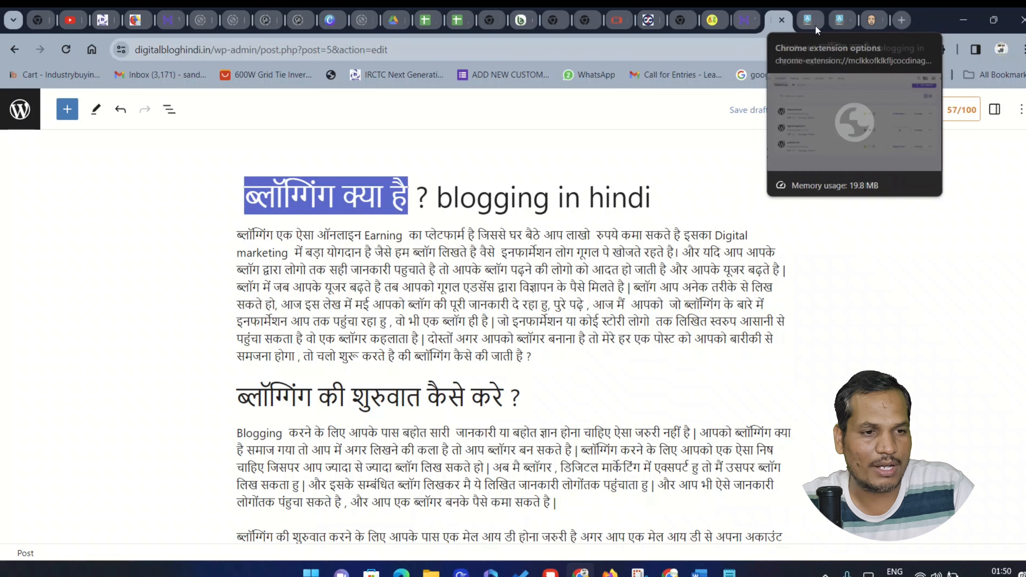
pyautogui.click(866, 21)
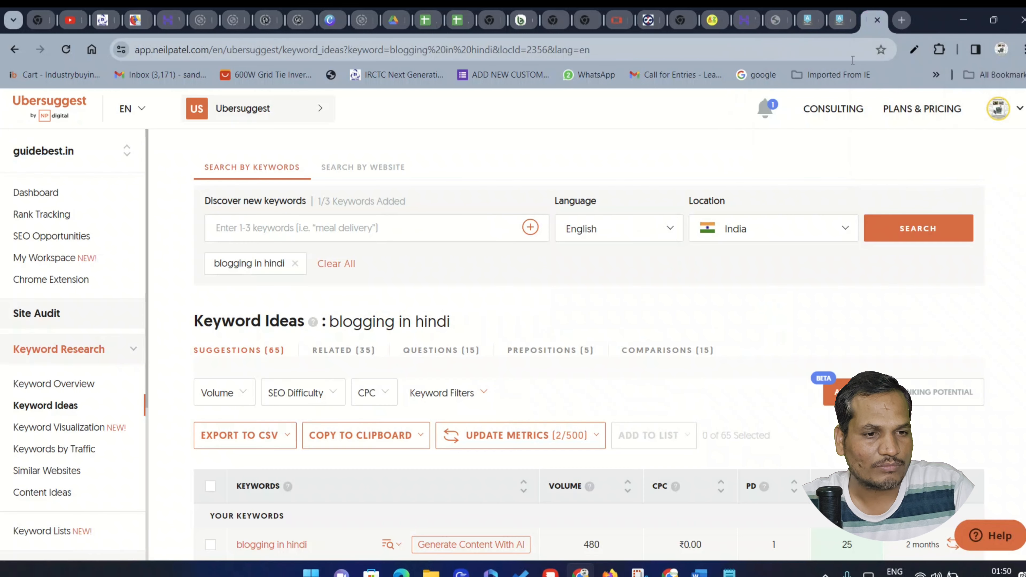
pyautogui.rightClick(318, 227)
pyautogui.click(376, 366)
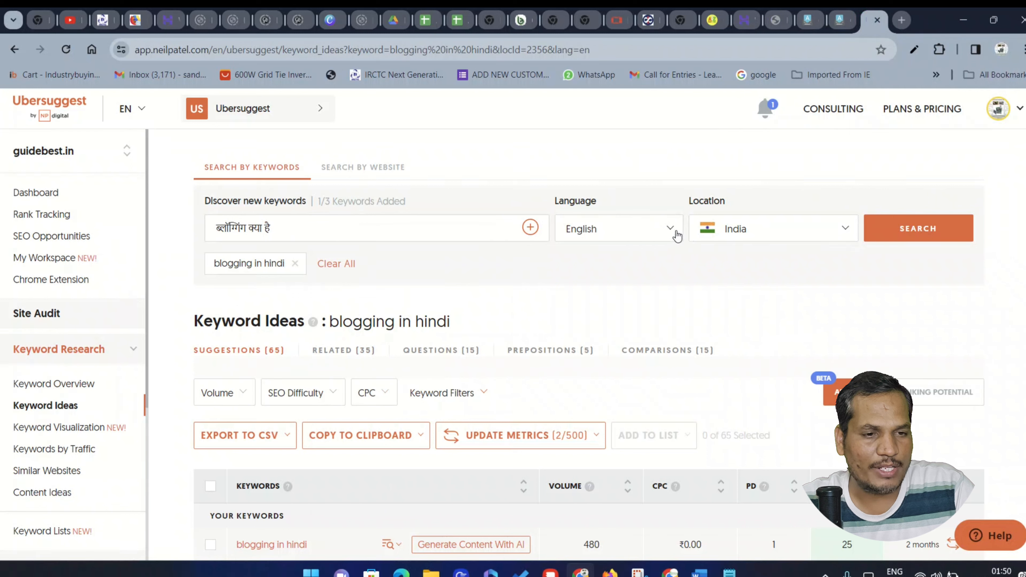
# Step: Set the search language to Hindi and run the keyword ideas search for India
pyautogui.click(670, 228)
pyautogui.scroll(-15, 625, 348)
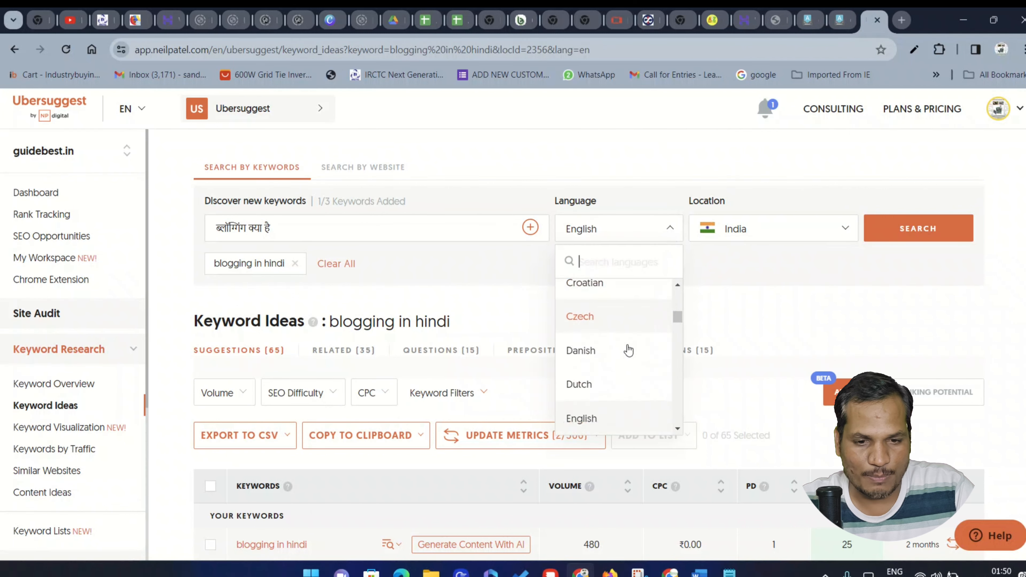
pyautogui.scroll(3, 620, 343)
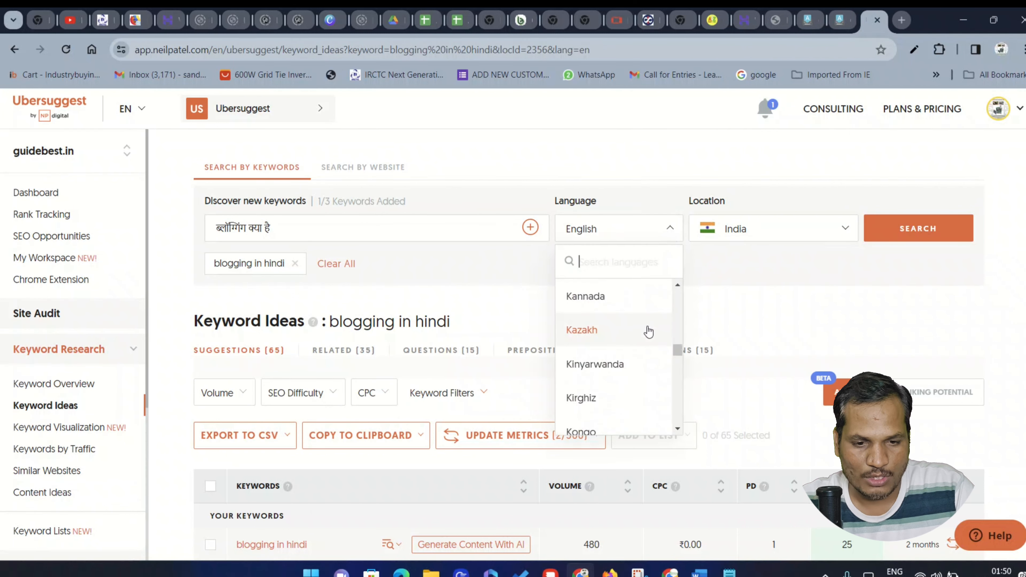
pyautogui.write('hi')
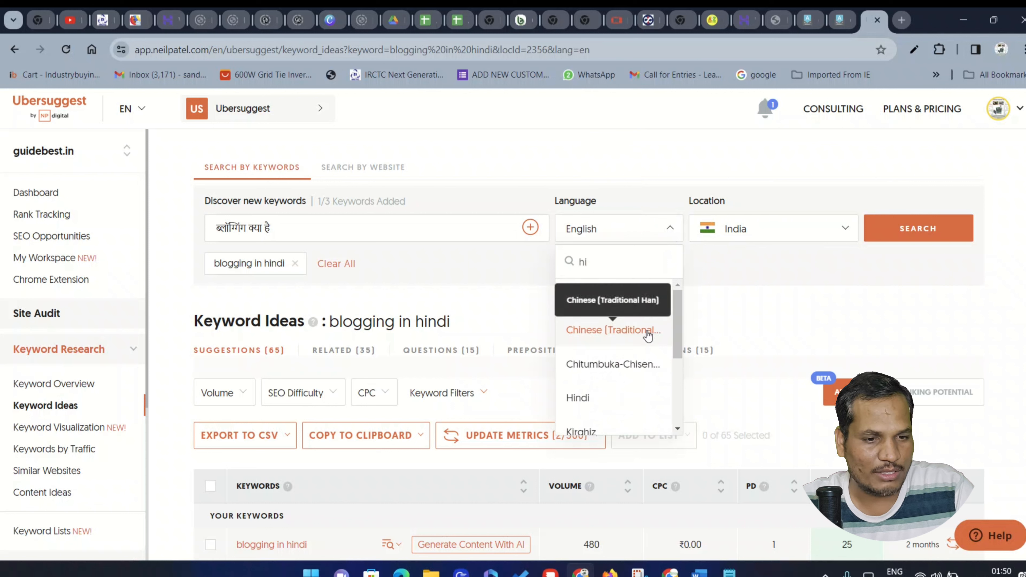
pyautogui.click(613, 397)
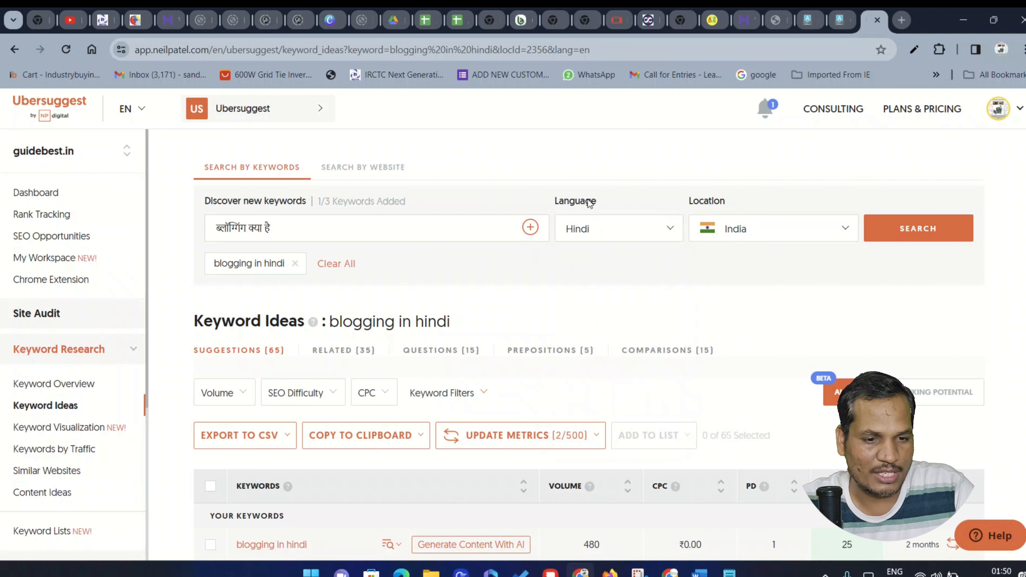
pyautogui.click(918, 229)
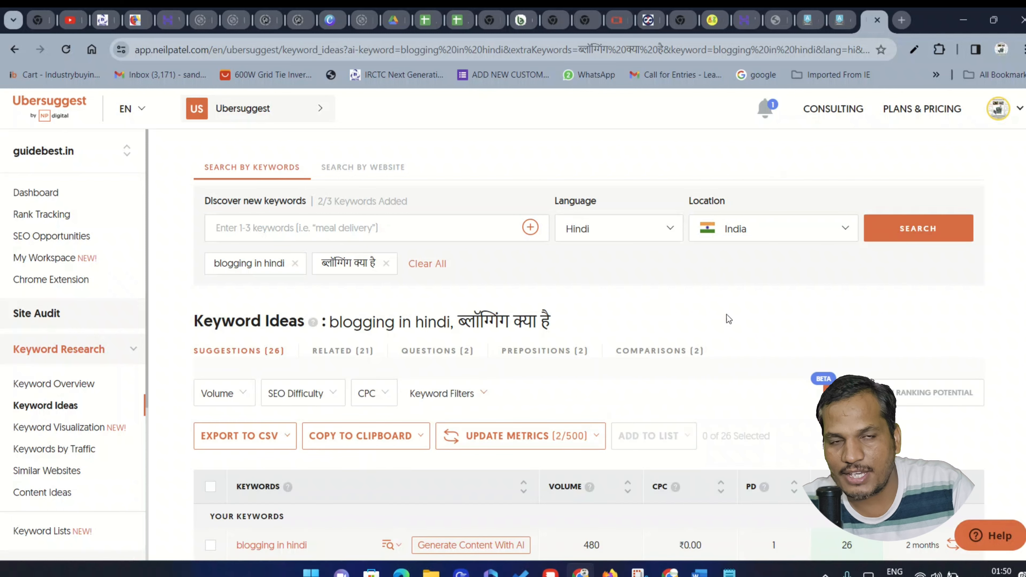
# Step: Compare the two searched keywords, open the overview for "ब्लॉग्गिंग क्या है" and go from its search volume to its keyword ideas
pyautogui.scroll(-5, 303, 359)
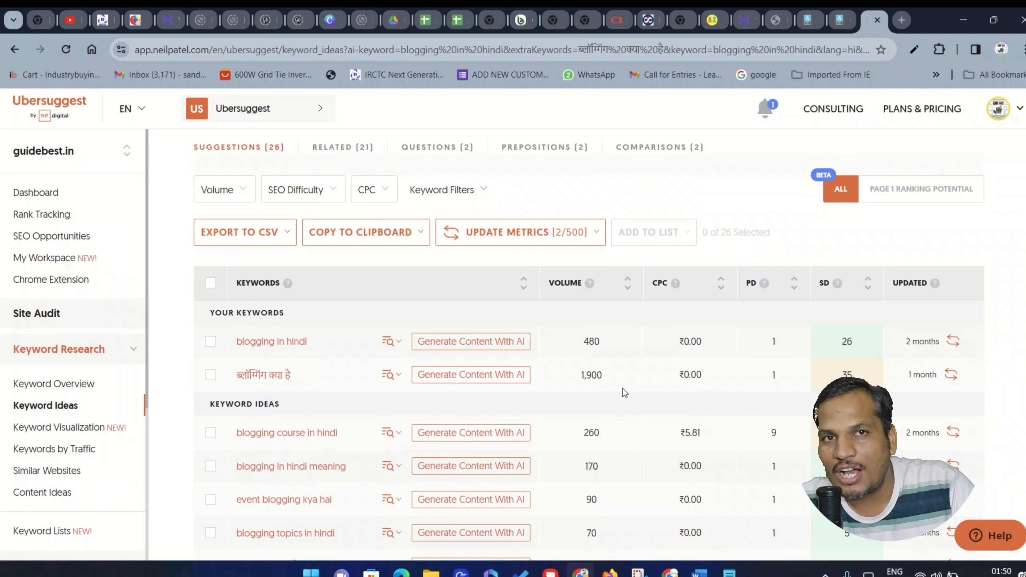
pyautogui.scroll(5, 539, 384)
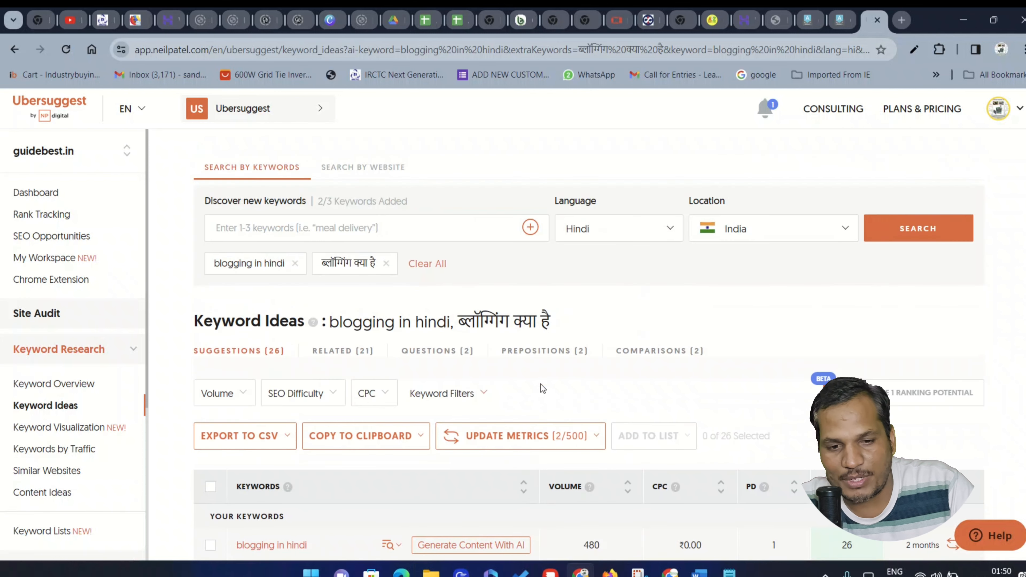
pyautogui.scroll(-7, 541, 384)
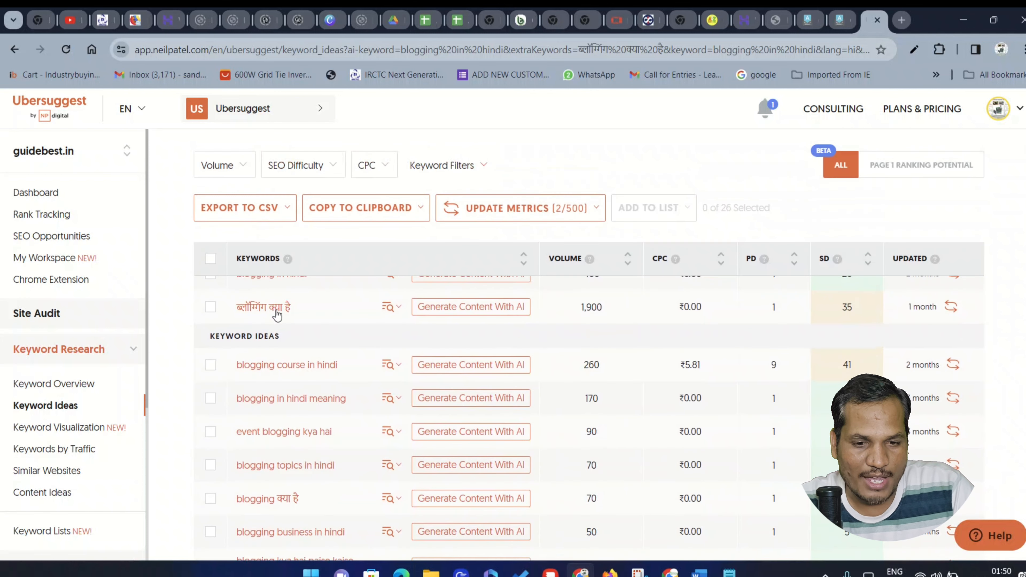
pyautogui.click(276, 310)
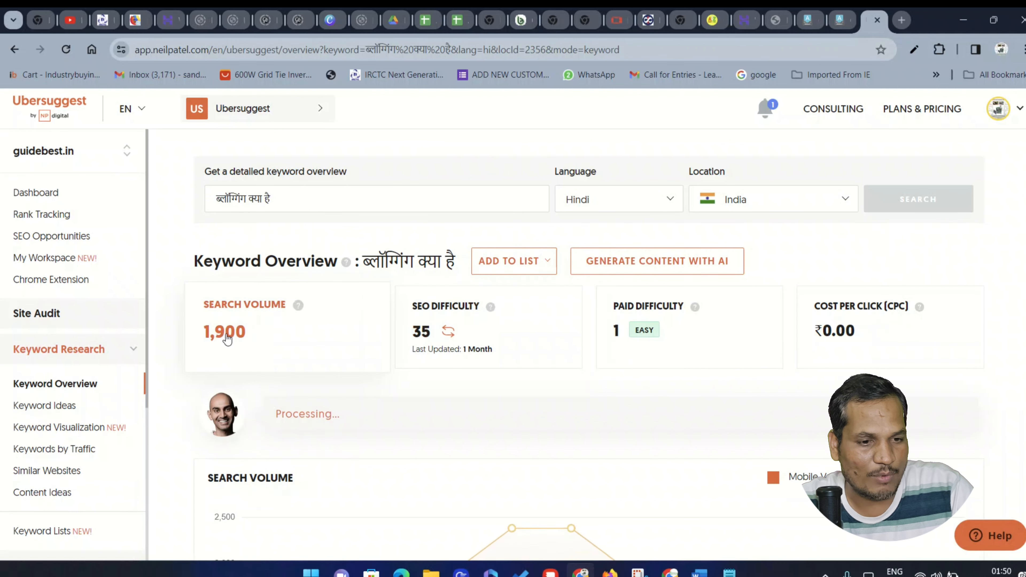
pyautogui.hotkey('alt', 'Left')
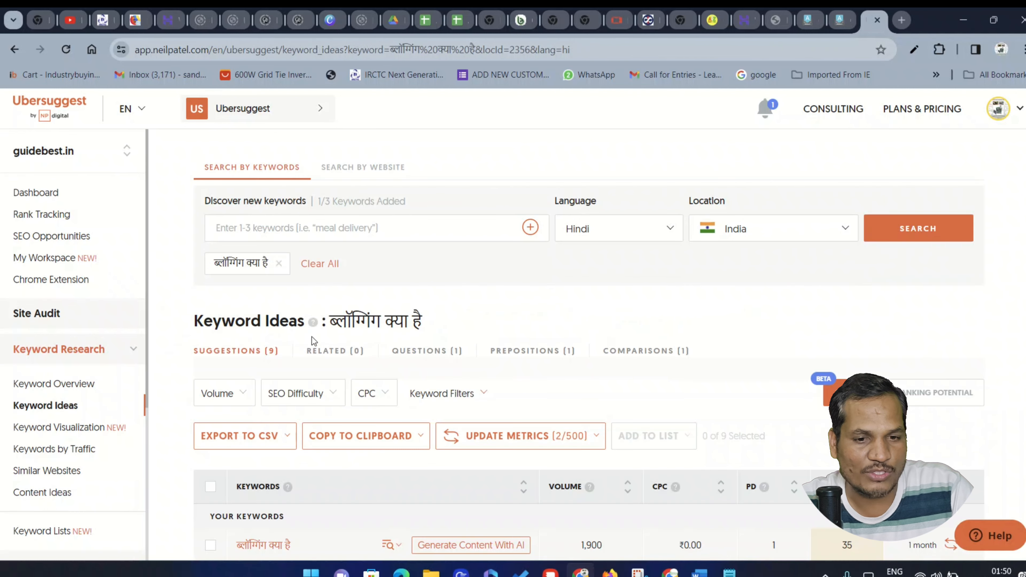
# Step: Review the keyword ideas, refresh the metrics of "ब्लॉग्गिंग क्या है" and open its keyword overview
pyautogui.scroll(-5, 473, 347)
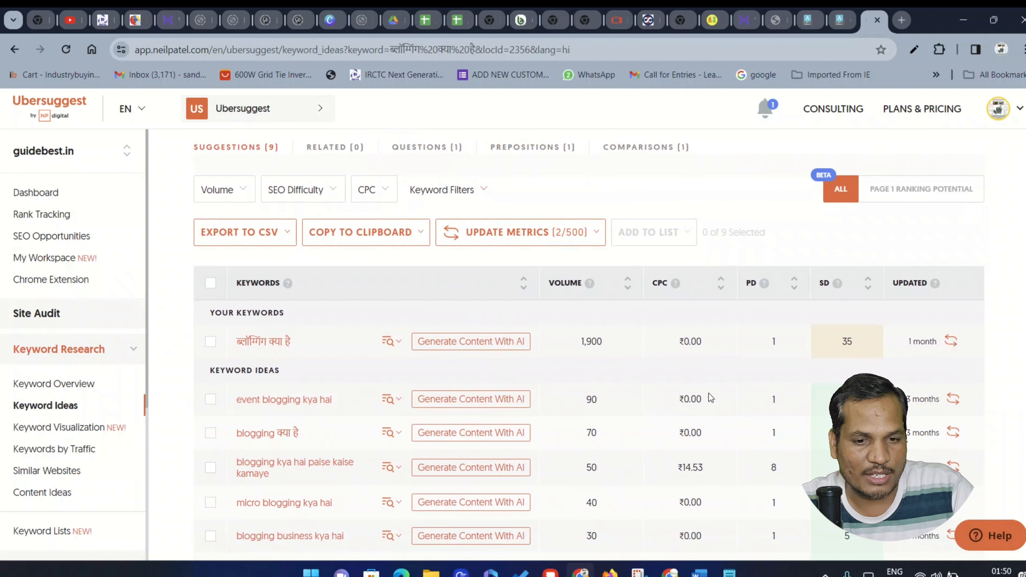
pyautogui.scroll(-2, 767, 383)
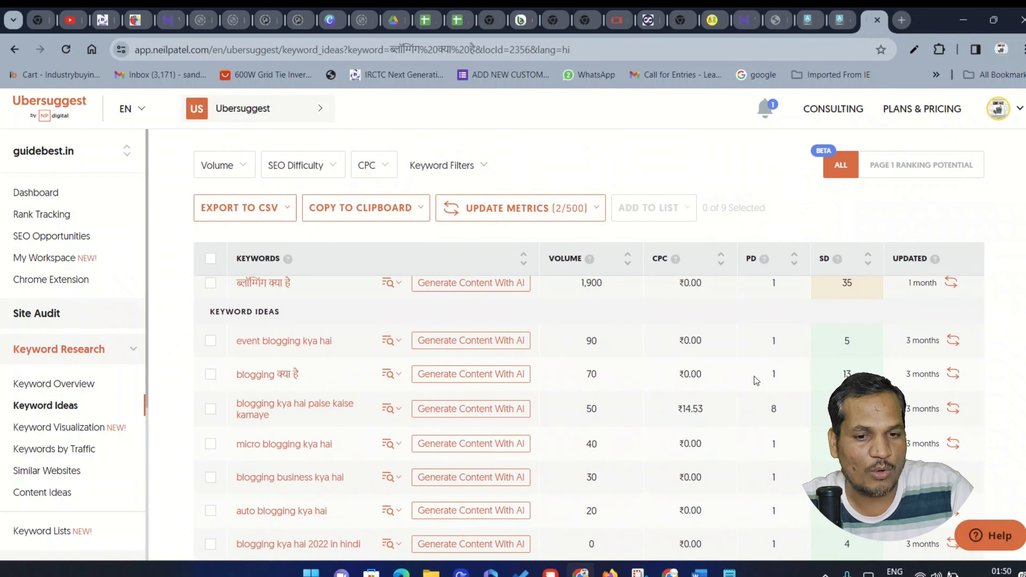
pyautogui.scroll(2, 759, 382)
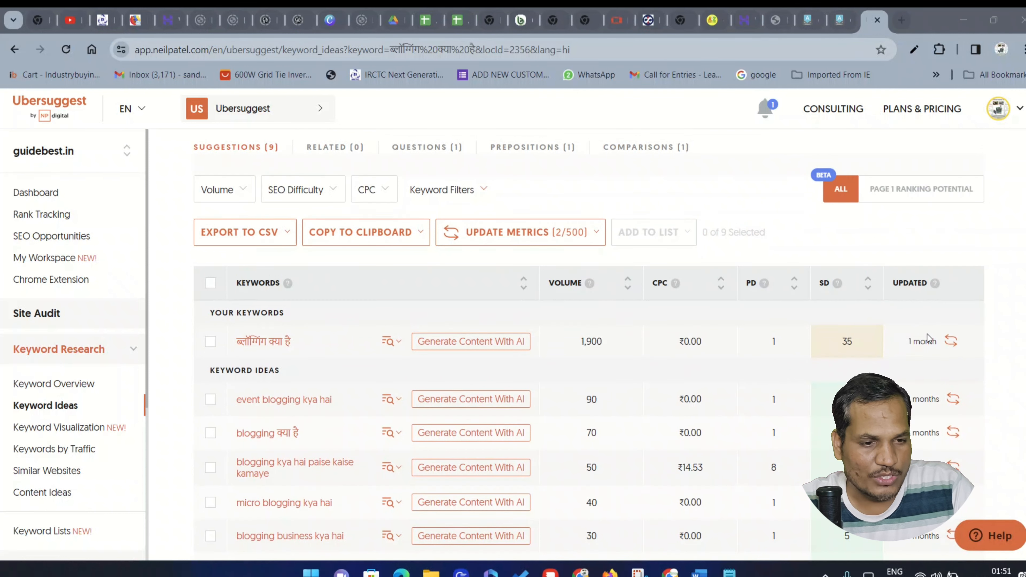
pyautogui.click(951, 342)
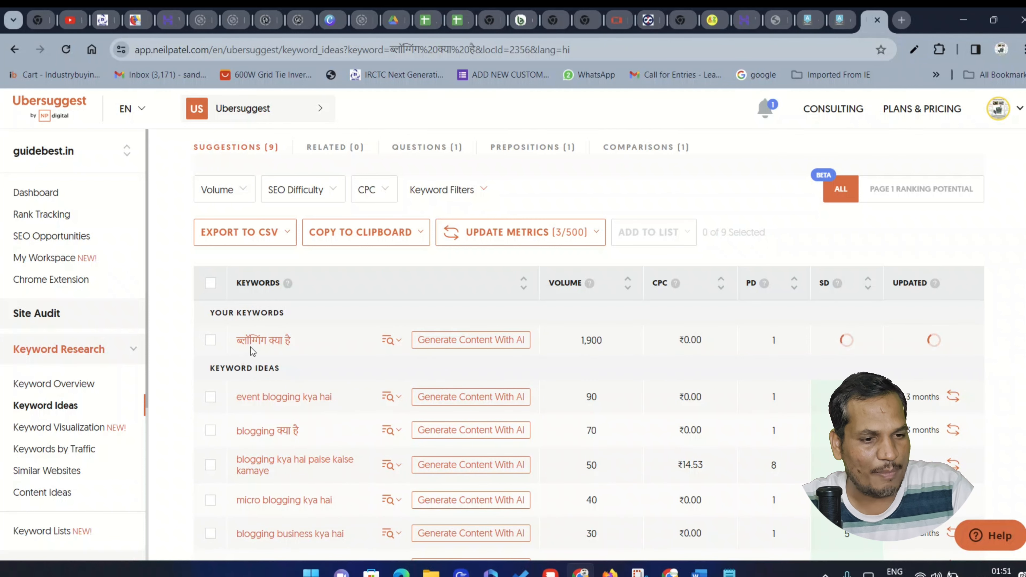
pyautogui.moveTo(234, 341); pyautogui.dragTo(304, 341)
pyautogui.click(304, 340)
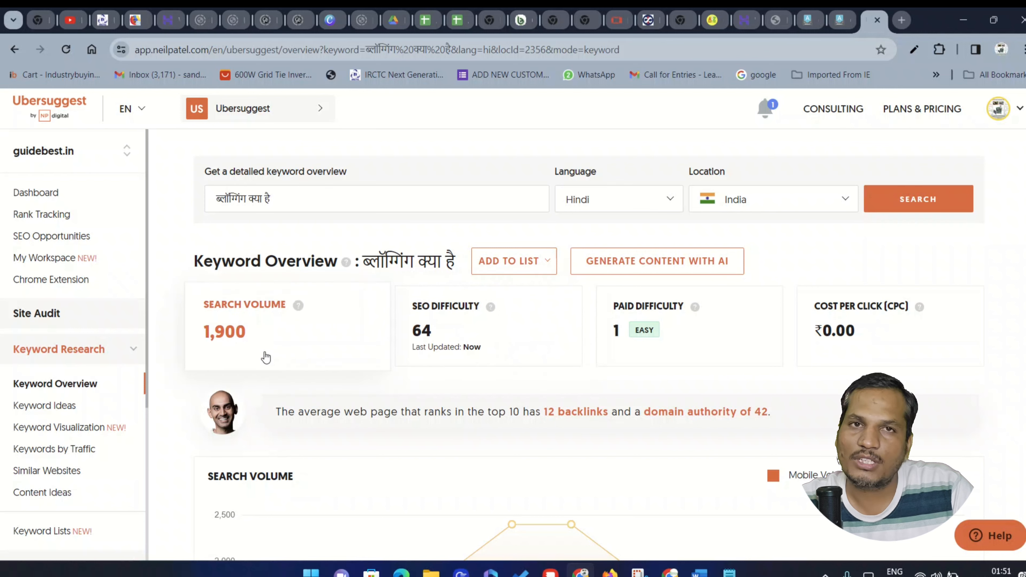
# Step: Look through the overview's keyword suggestions and open "blogging क्या हे" in the full keyword ideas list
pyautogui.scroll(-5, 282, 339)
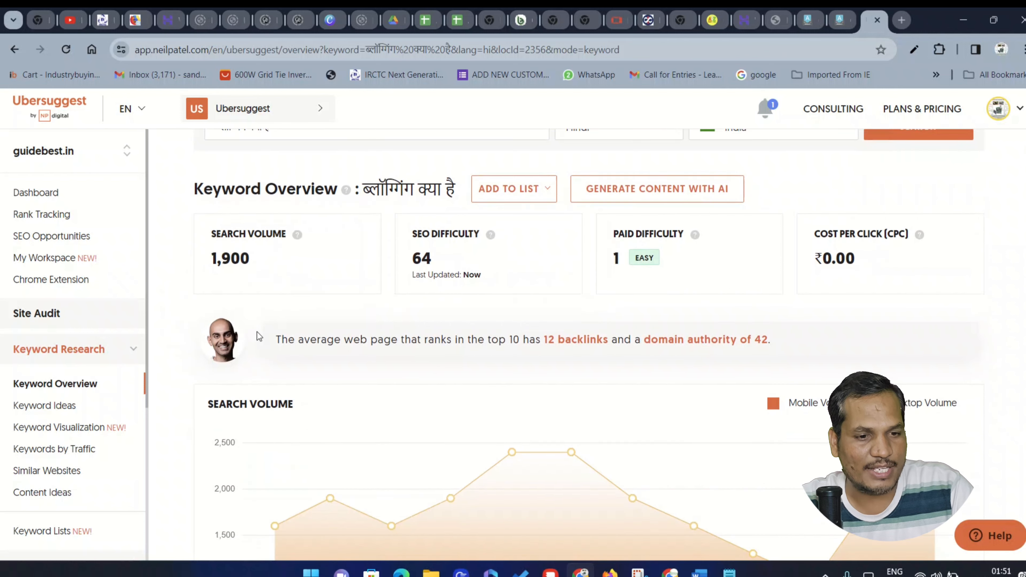
pyautogui.scroll(-13, 696, 386)
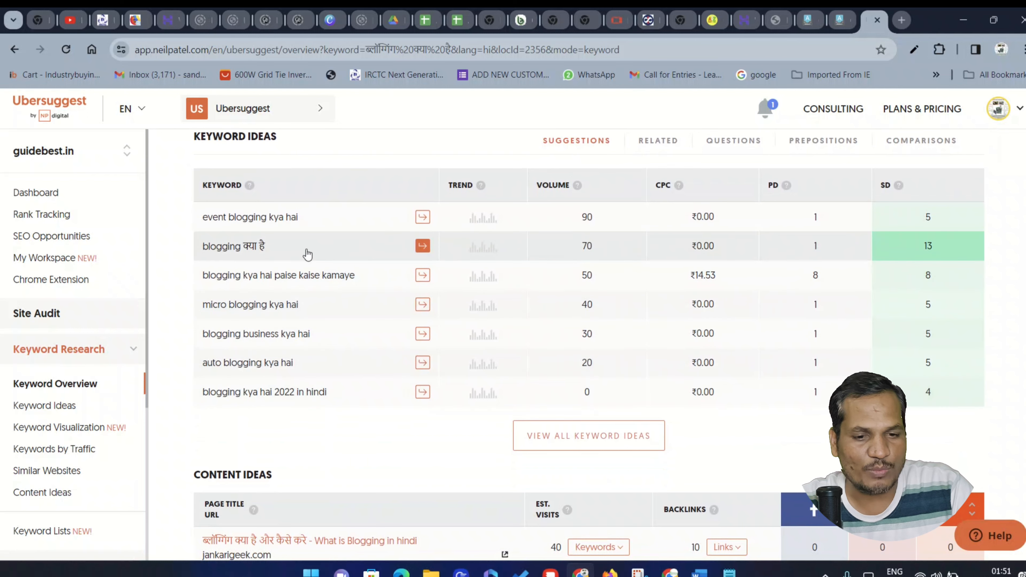
pyautogui.moveTo(203, 247); pyautogui.dragTo(259, 249)
pyautogui.rightClick(259, 250)
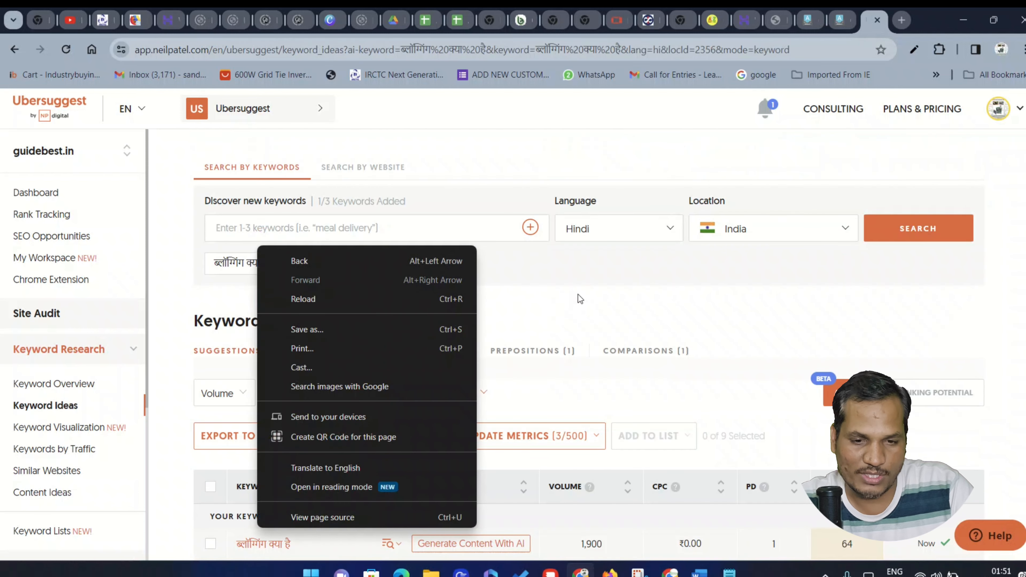
pyautogui.click(571, 277)
# Step: Examine the Google search results for "blogging क्या हे" and the volume and SEO difficulty of the other suggested keywords
pyautogui.scroll(-7, 216, 265)
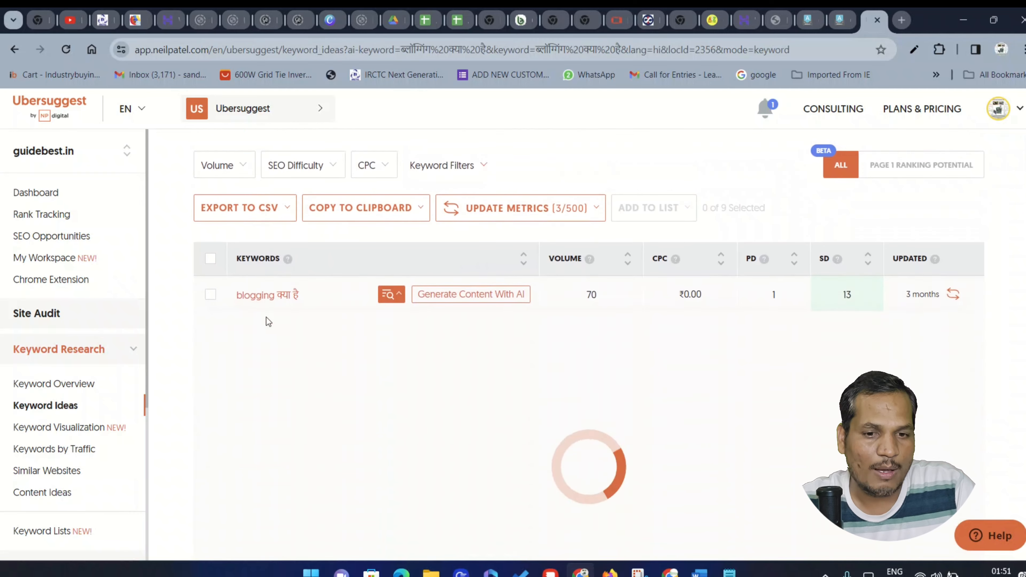
pyautogui.scroll(2, 269, 323)
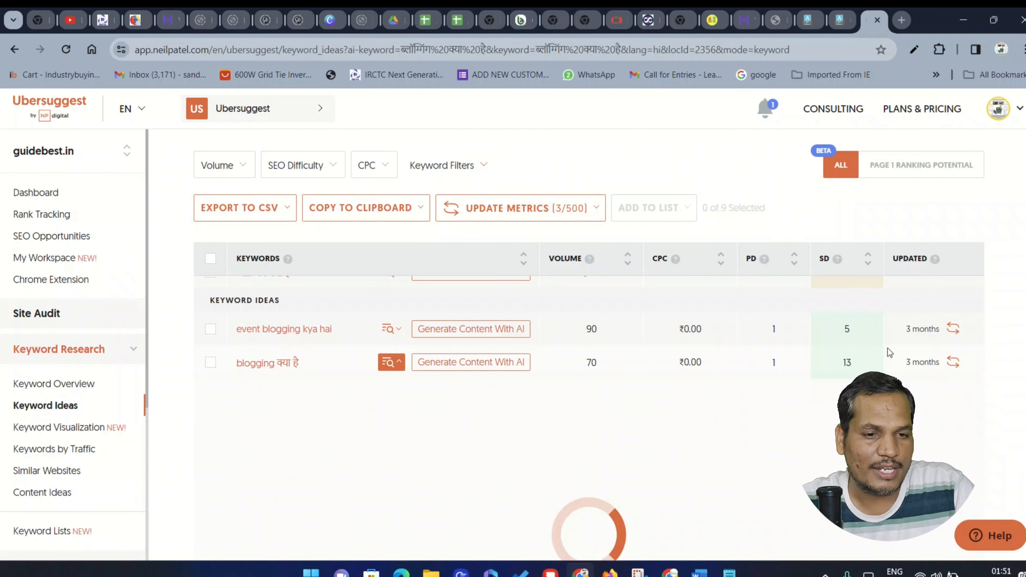
pyautogui.scroll(-5, 294, 412)
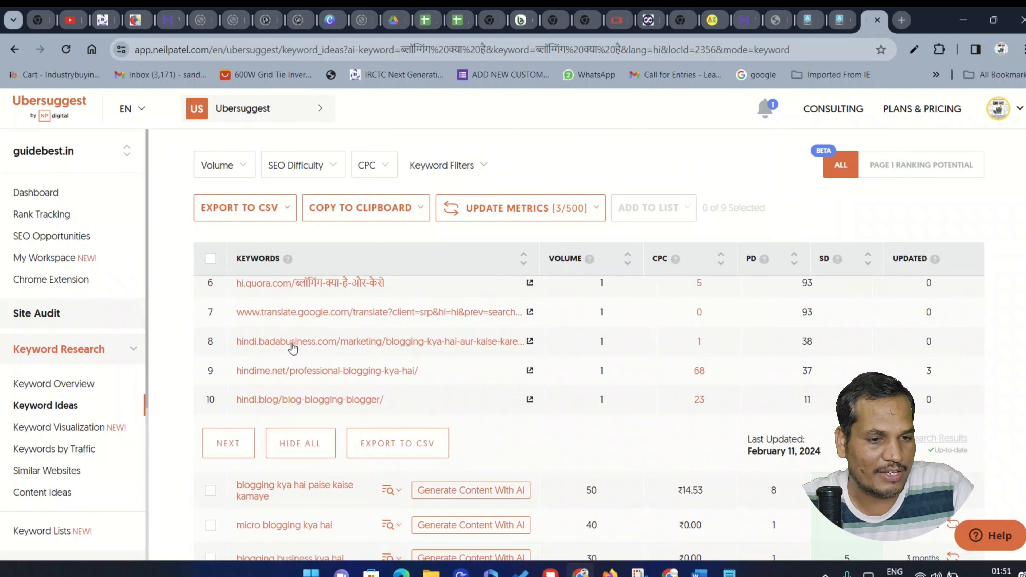
pyautogui.scroll(-5, 313, 401)
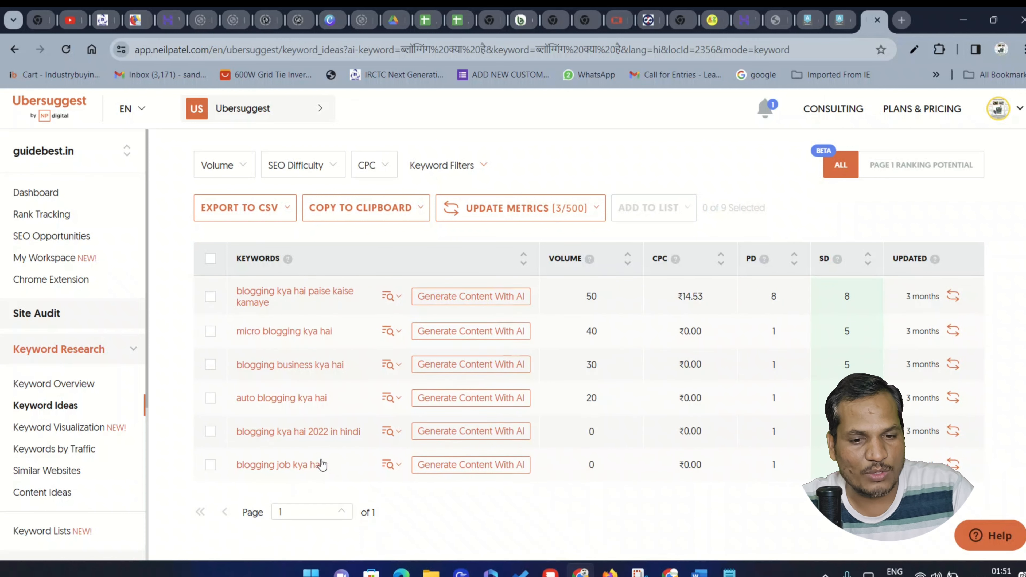
pyautogui.scroll(6, 322, 464)
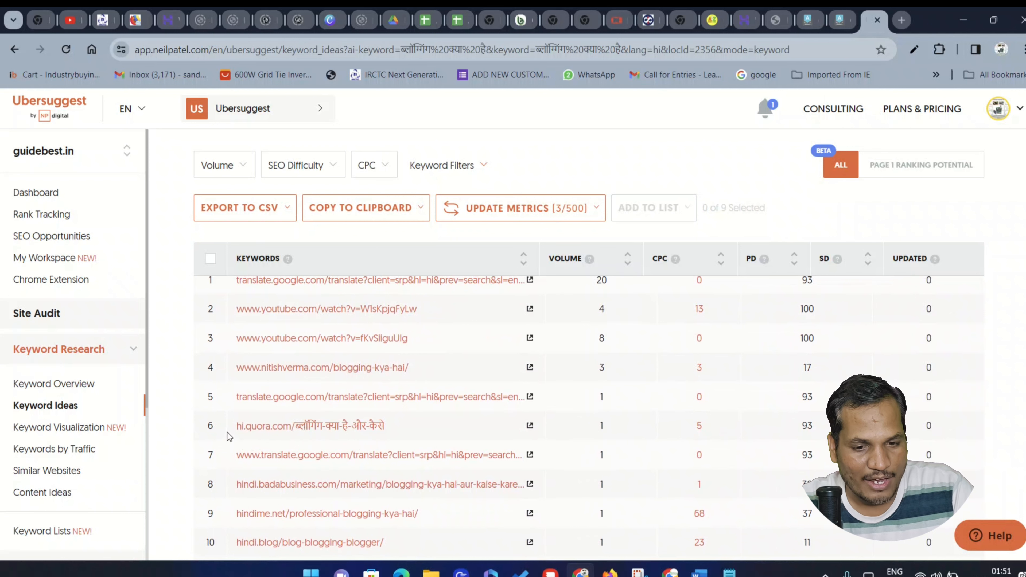
pyautogui.scroll(2, 354, 437)
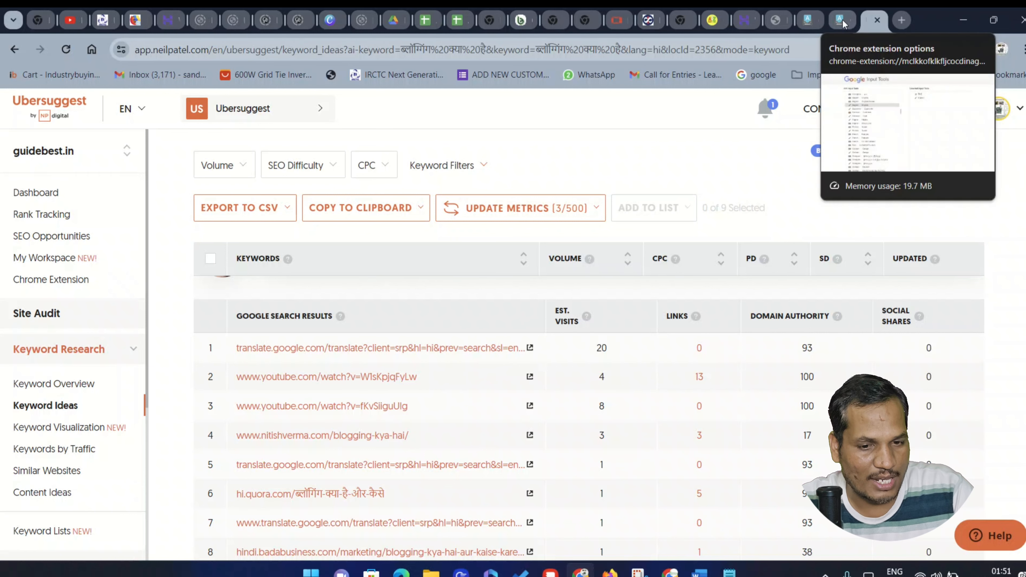
# Step: Switch back to the WordPress post and review its title and opening paragraphs
pyautogui.click(774, 20)
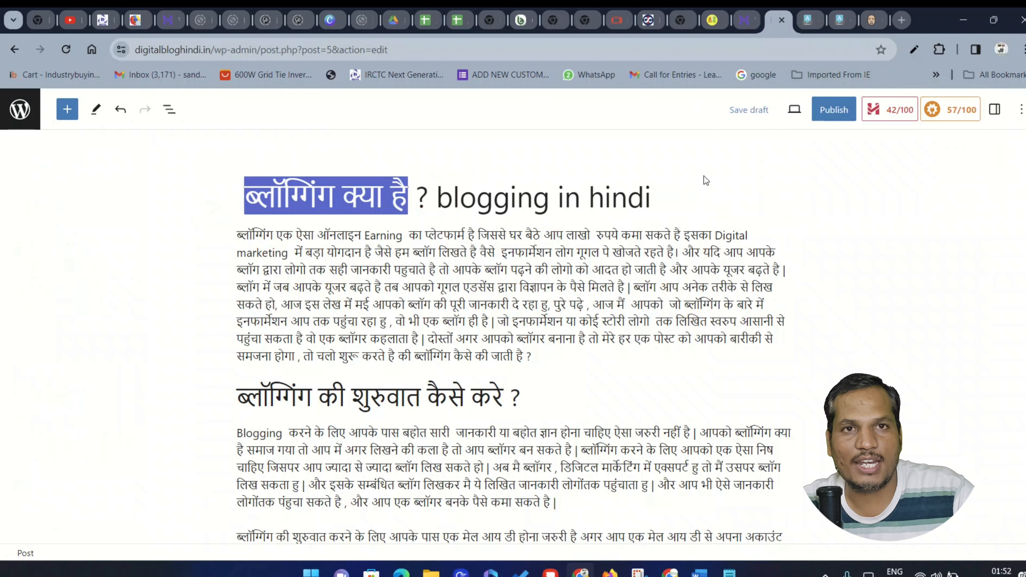
pyautogui.click(673, 187)
pyautogui.moveTo(665, 199)
pyautogui.mouseDown()
pyautogui.moveTo(197, 218)
pyautogui.moveTo(236, 190)
pyautogui.moveTo(676, 193)
pyautogui.mouseUp()
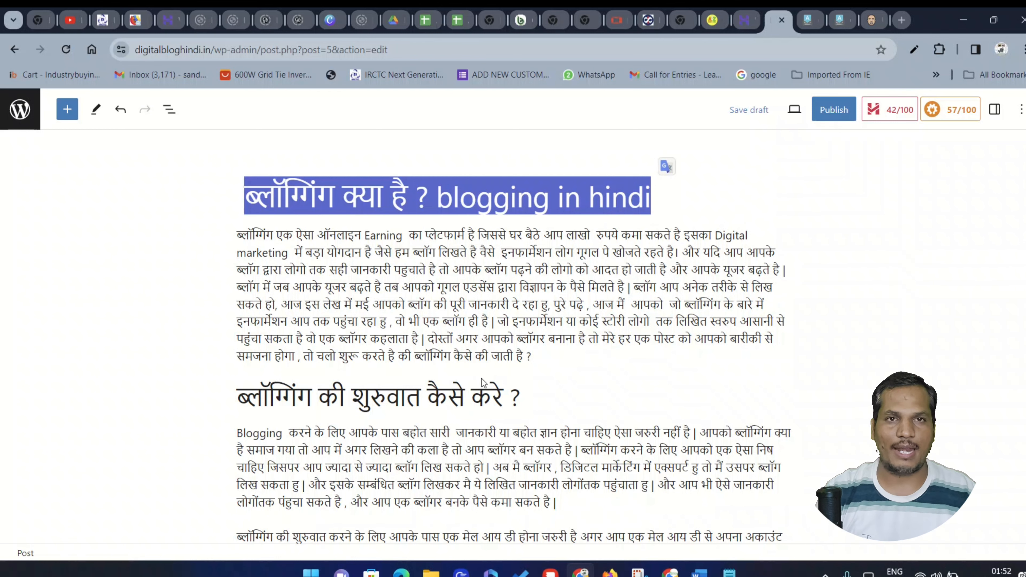
pyautogui.scroll(-1, 396, 246)
pyautogui.scroll(1, 395, 246)
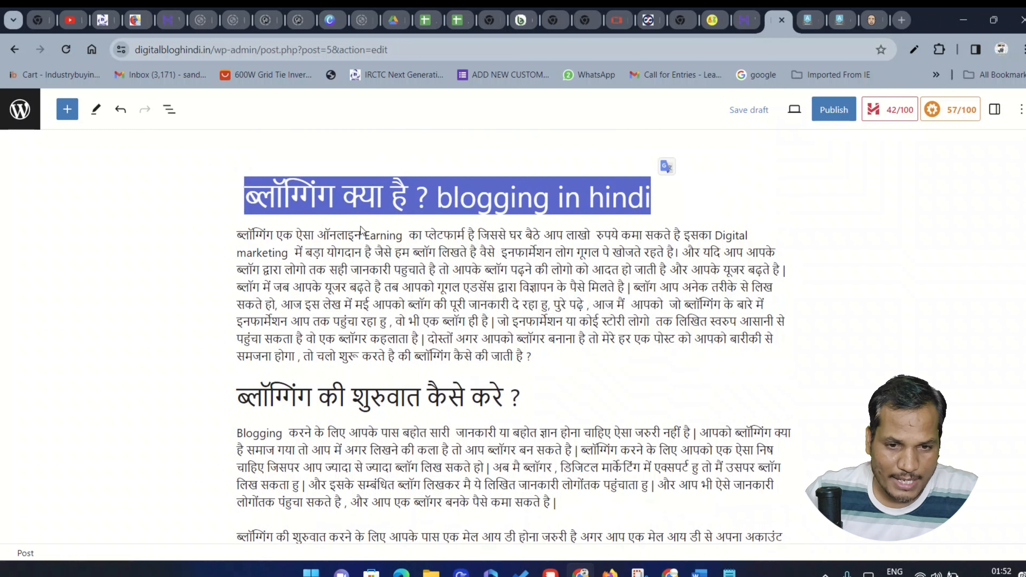
pyautogui.click(247, 198)
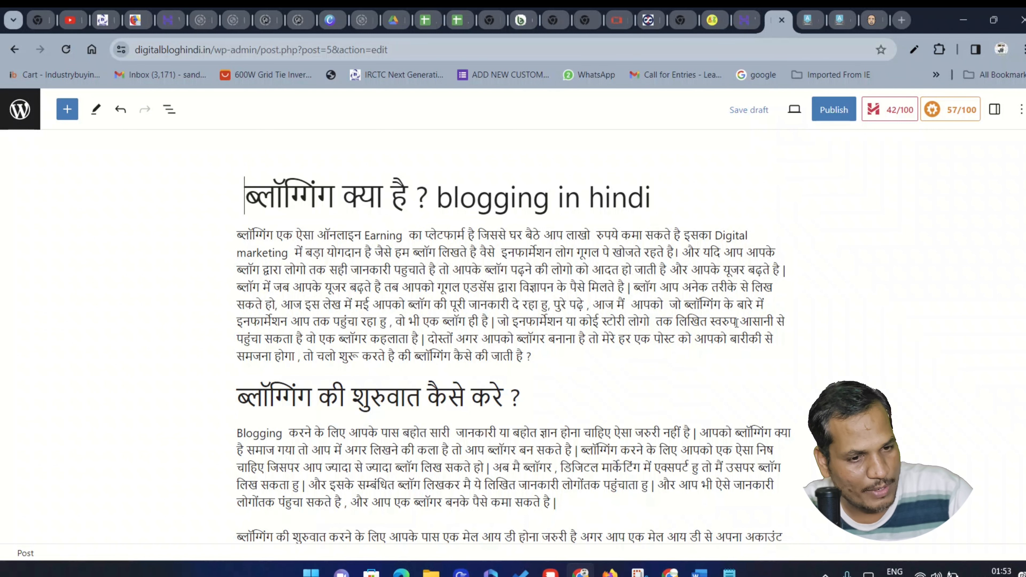
pyautogui.scroll(-2, 391, 378)
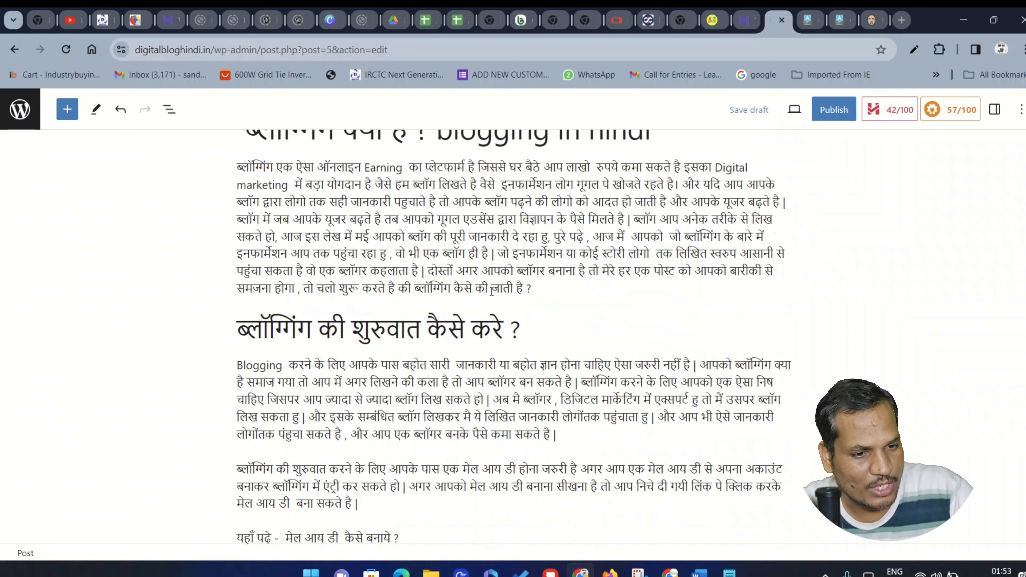
pyautogui.scroll(2, 490, 290)
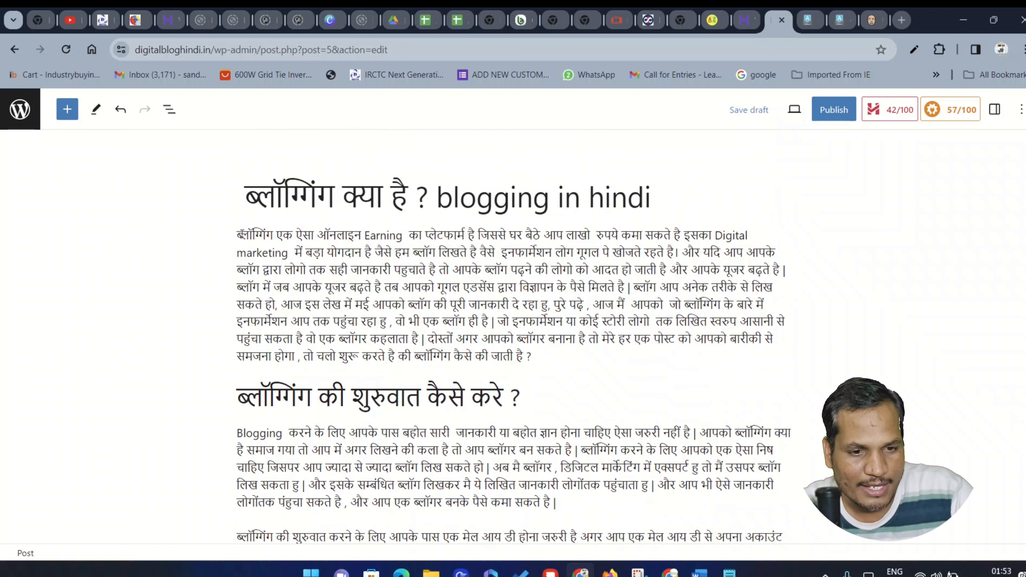
# Step: Copy the keyword "ब्लॉग्गिंग क्या है" from the post title
pyautogui.click(238, 234)
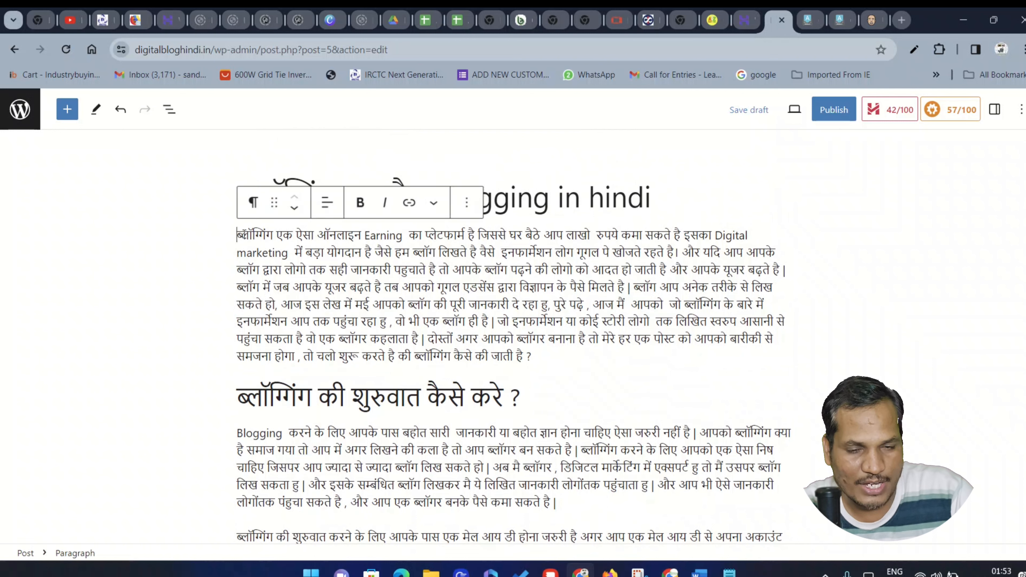
pyautogui.click(592, 208)
pyautogui.moveTo(245, 197); pyautogui.dragTo(408, 198)
pyautogui.rightClick(365, 199)
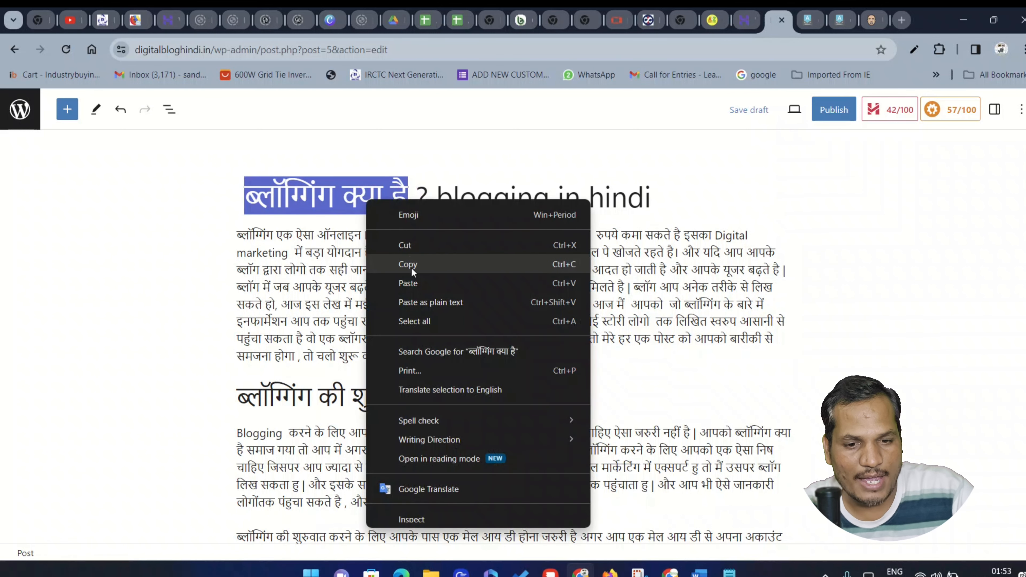
pyautogui.click(408, 268)
# Step: Switch the input language to Hindi and insert "आज इस आर्टिकल में" at the start of the first paragraph
pyautogui.click(234, 234)
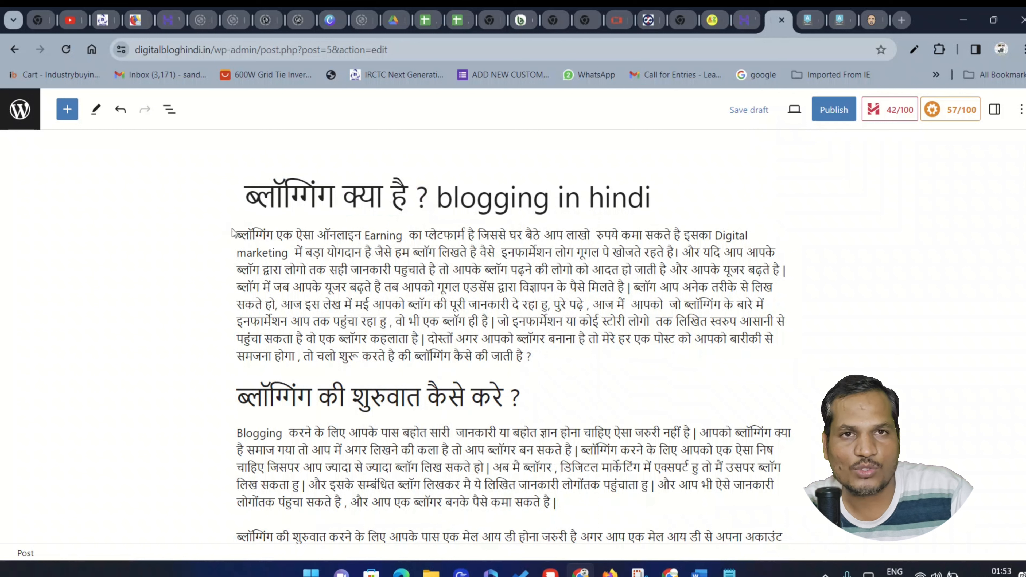
pyautogui.click(233, 235)
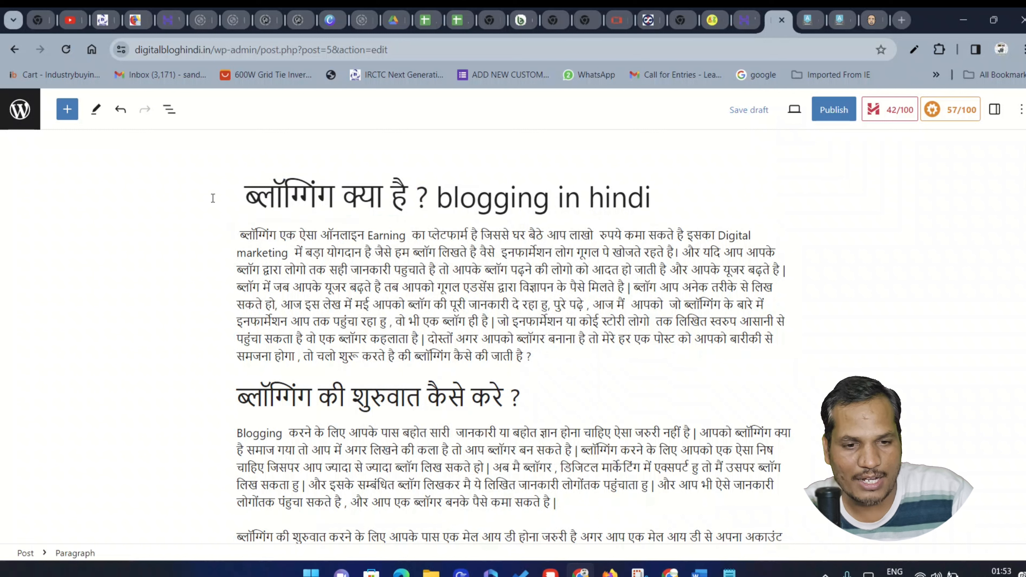
pyautogui.click(915, 51)
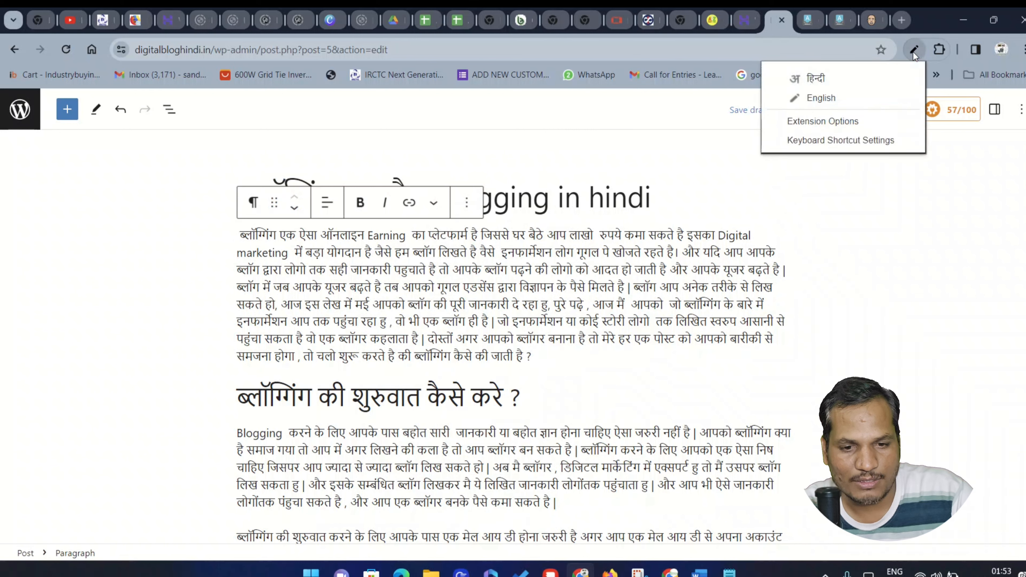
pyautogui.click(835, 78)
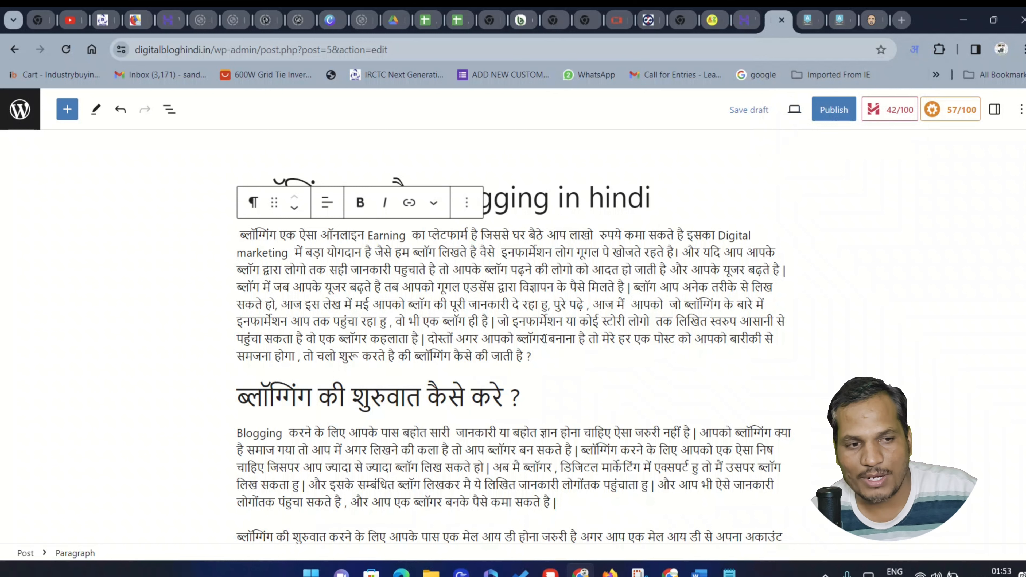
pyautogui.write('आज ')
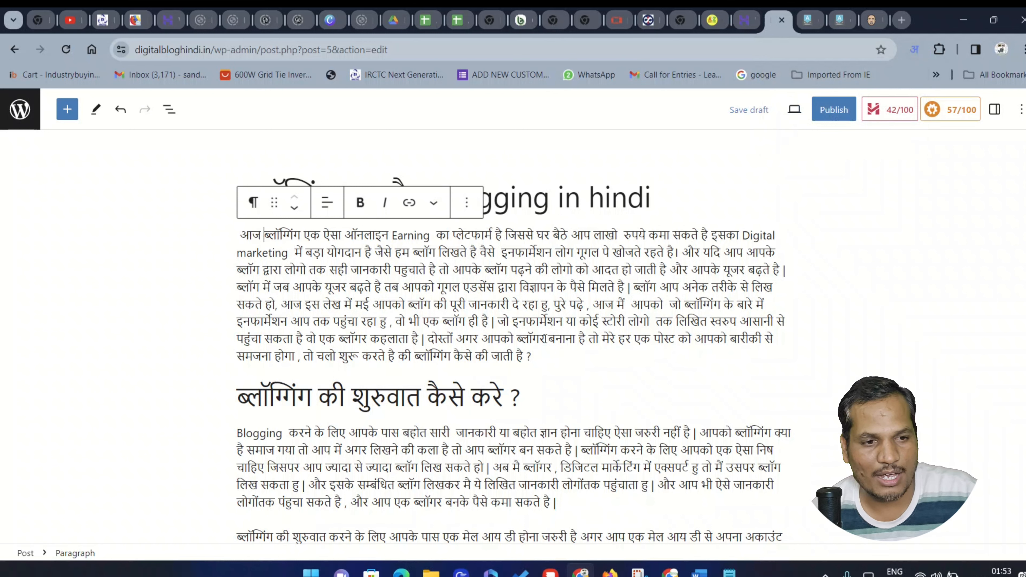
pyautogui.write('इस ')
pyautogui.write('artic')
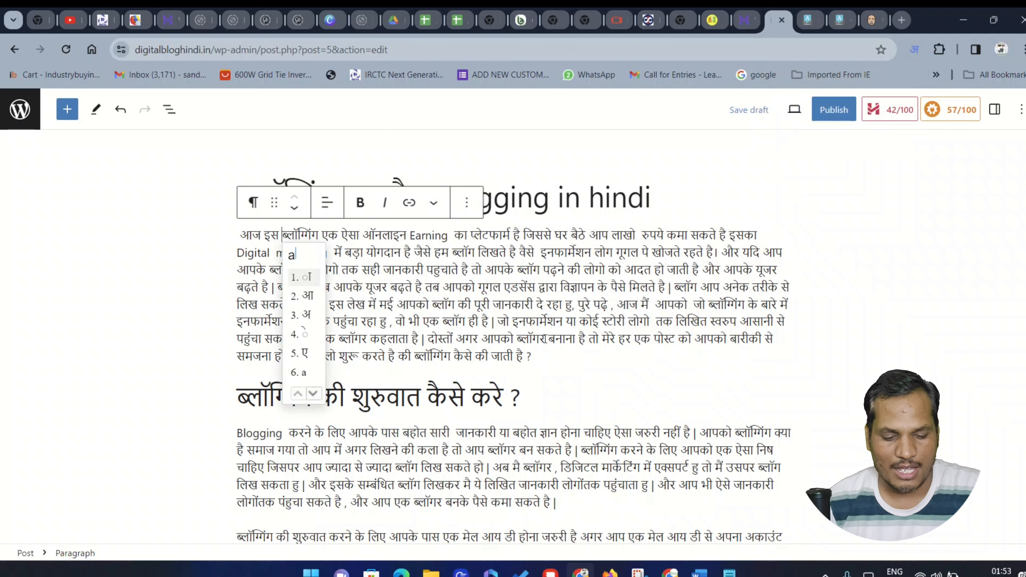
pyautogui.write('le men ma')
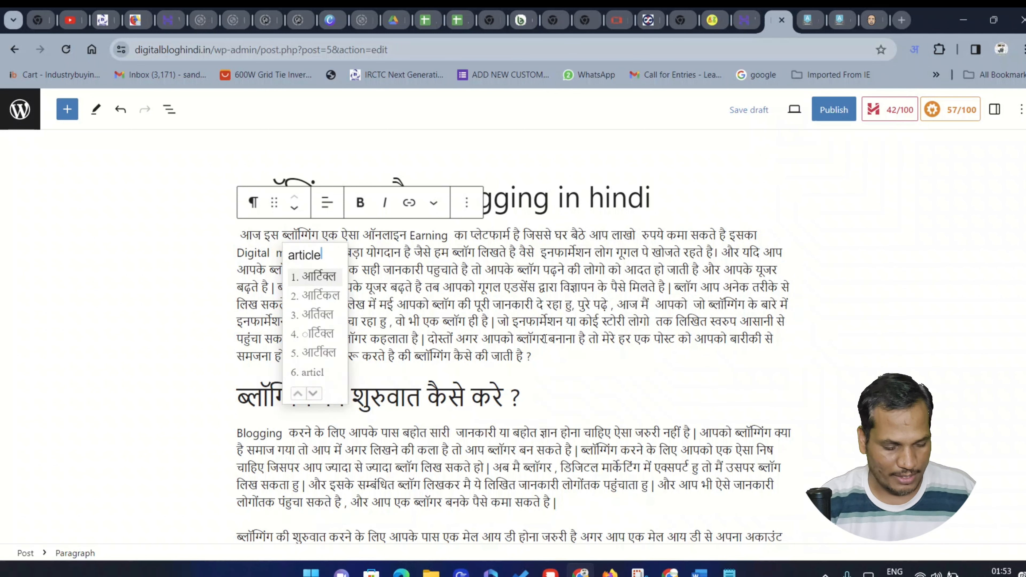
# Step: Remove the words inserted after "आर्टिकल" in the first paragraph's opening and enter "मे" in their place
pyautogui.write('i')
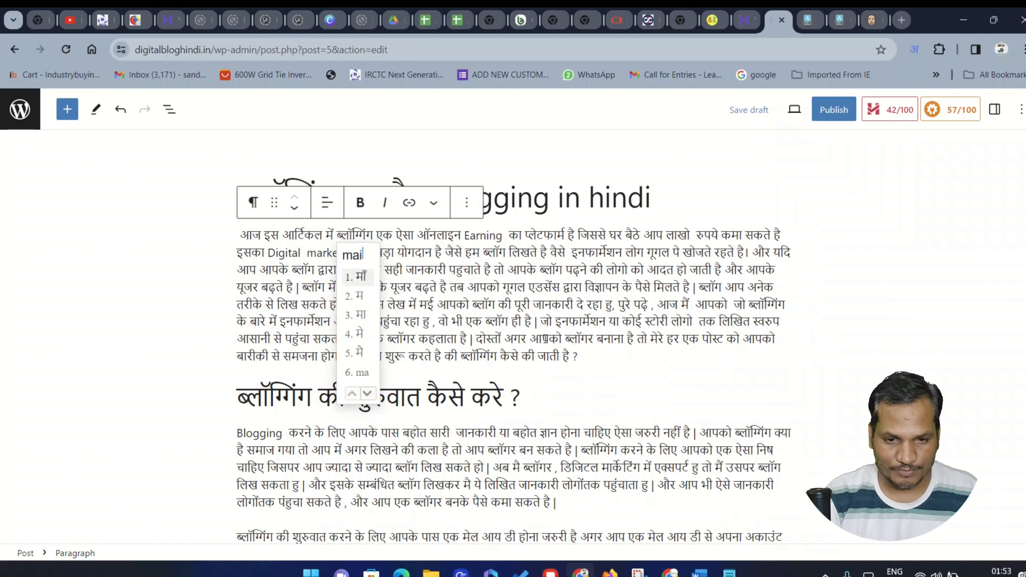
pyautogui.write(' aa')
pyautogui.press('BackSpace')
pyautogui.press('BackSpace')
pyautogui.press('BackSpace')
pyautogui.press('BackSpace')
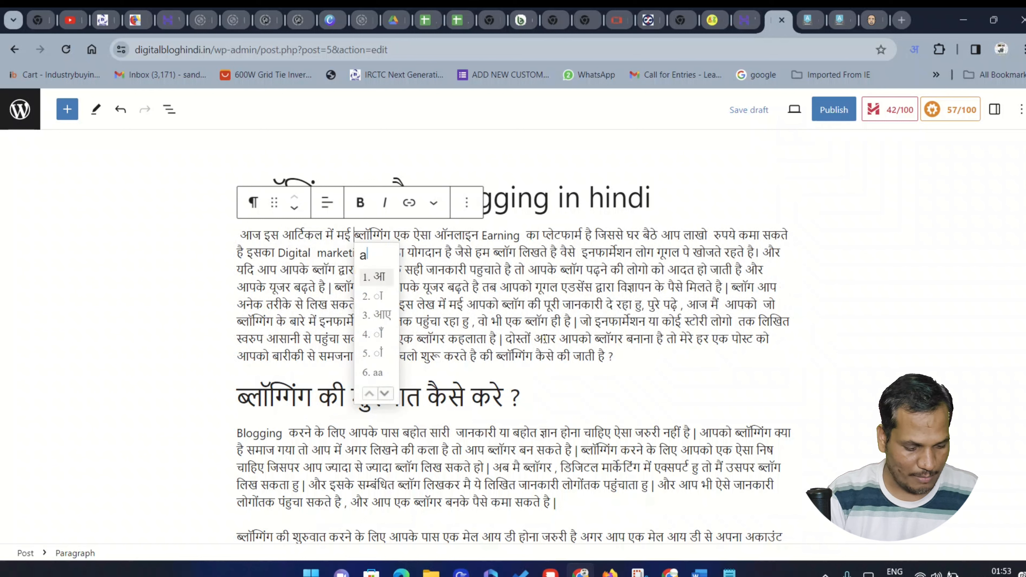
pyautogui.press('BackSpace')
pyautogui.press('BackSpace')
pyautogui.press('BackSpace')
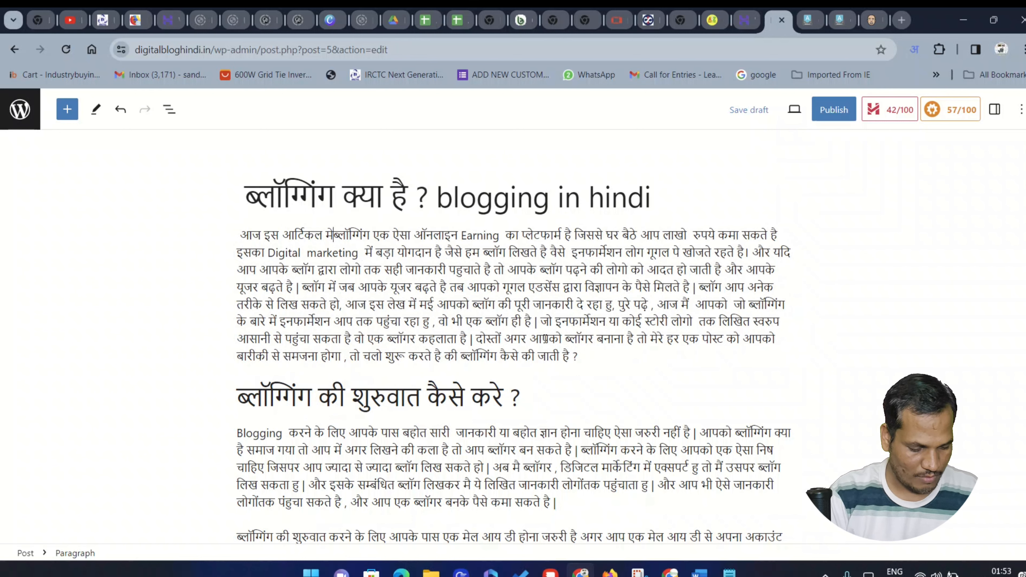
pyautogui.press('BackSpace')
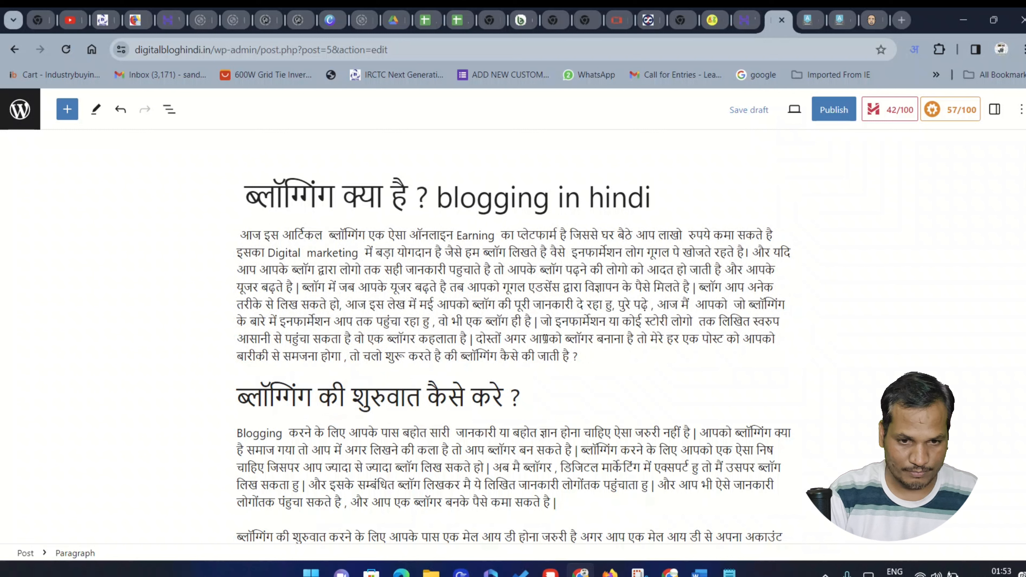
pyautogui.write('me2')
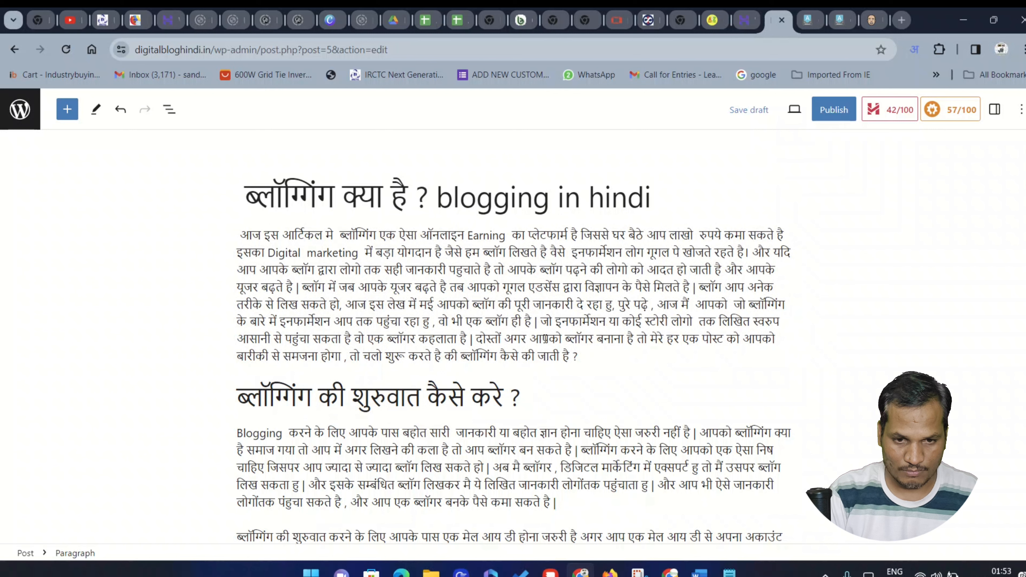
# Step: Continue the first paragraph's opening after "आज इस आर्टिकल मे" with "शुरू से ब्लॉग्गिंग के बारे मे ,"
pyautogui.write('shuru se')
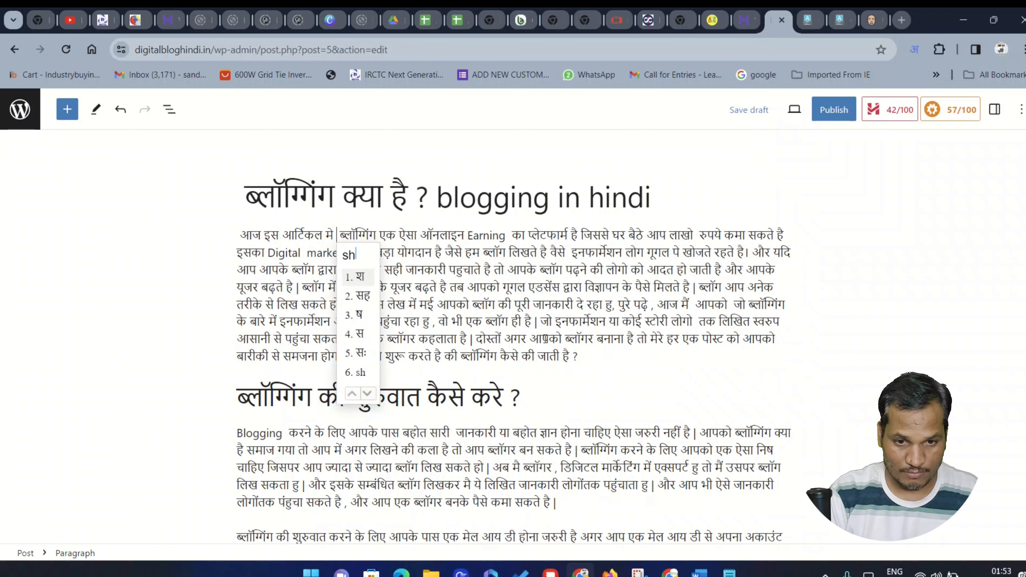
pyautogui.write(' blo')
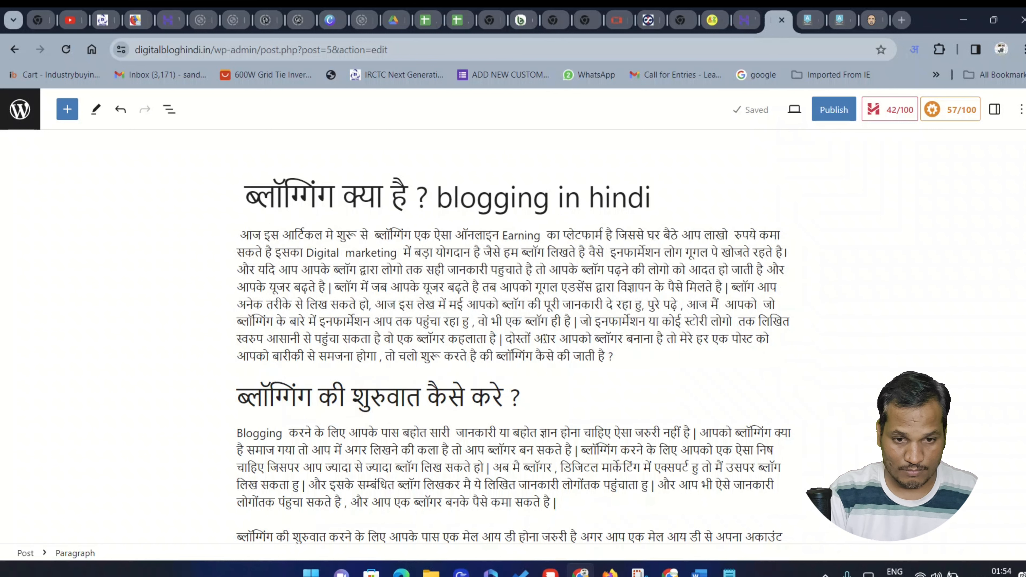
pyautogui.write('gging ')
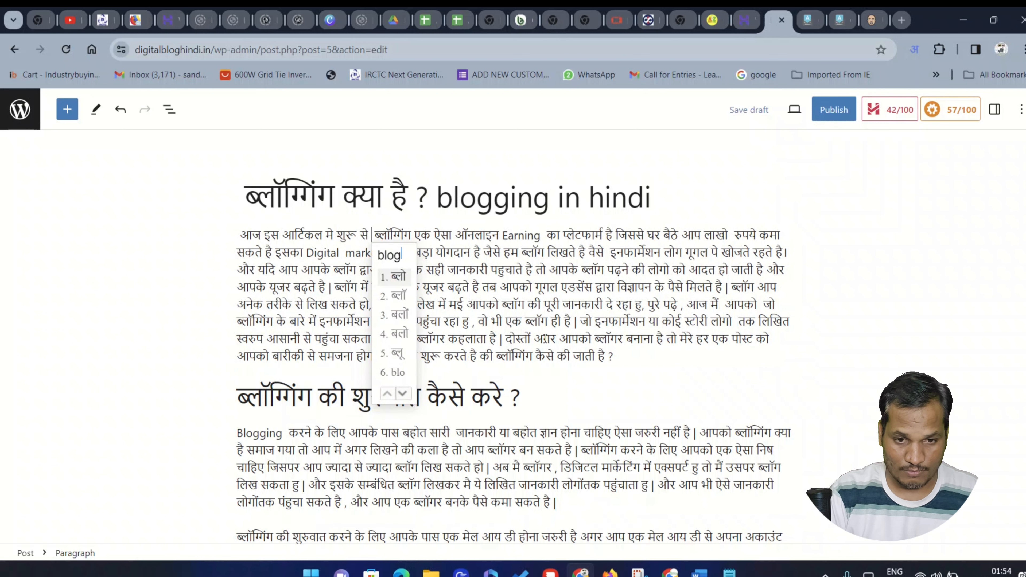
pyautogui.write('ke ')
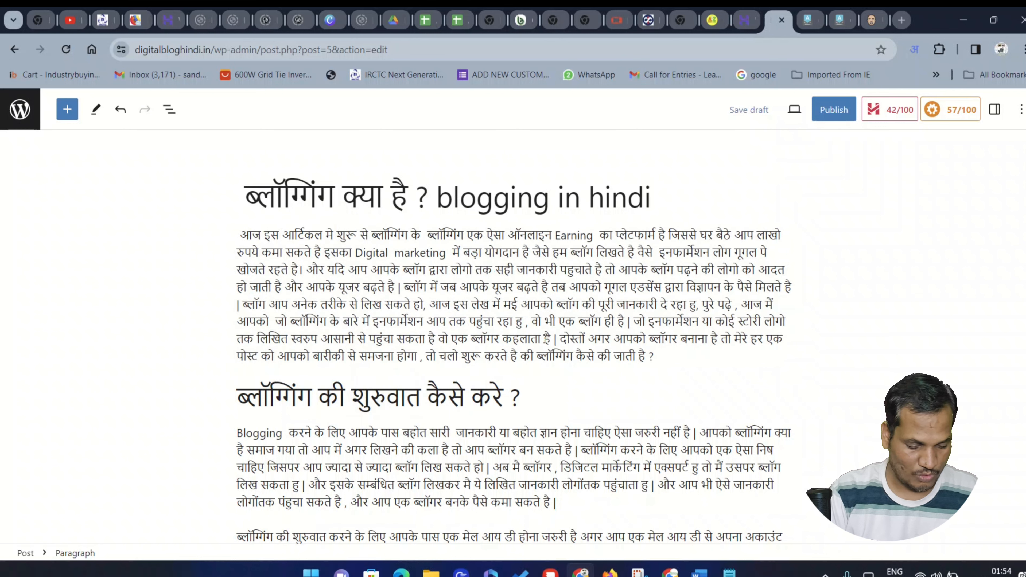
pyautogui.write('bare mw')
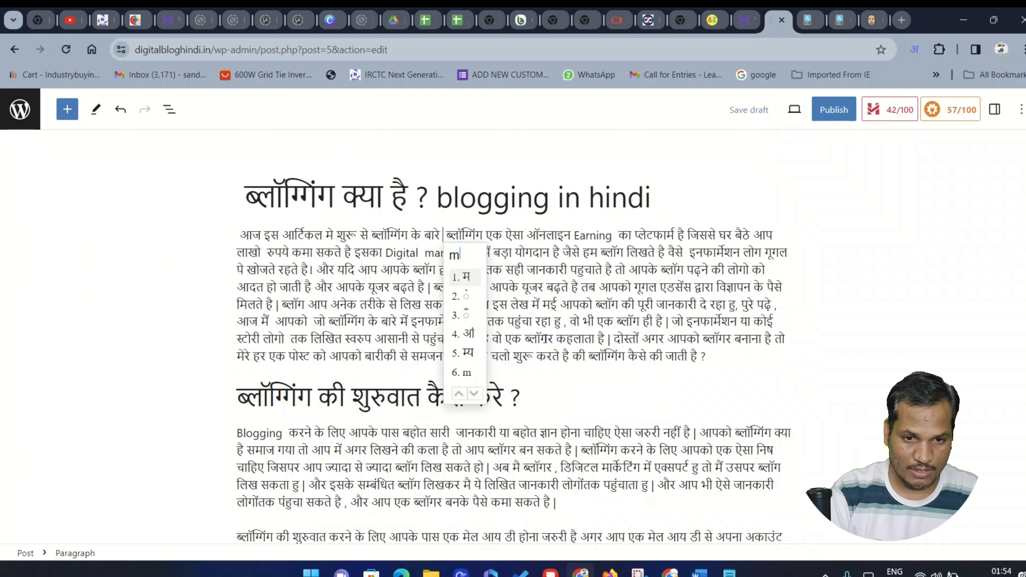
pyautogui.press('BackSpace')
pyautogui.press('BackSpace')
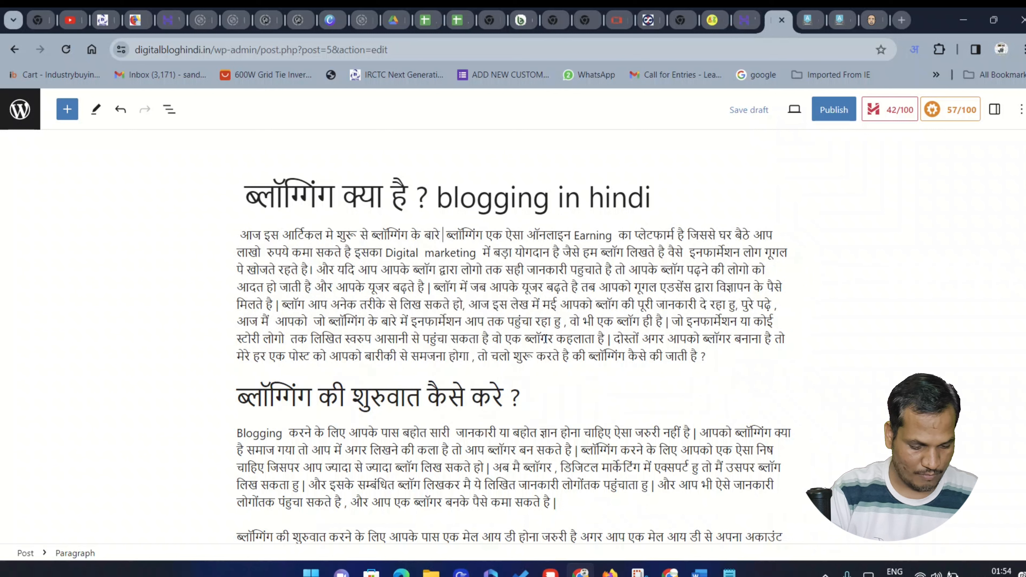
pyautogui.write('me')
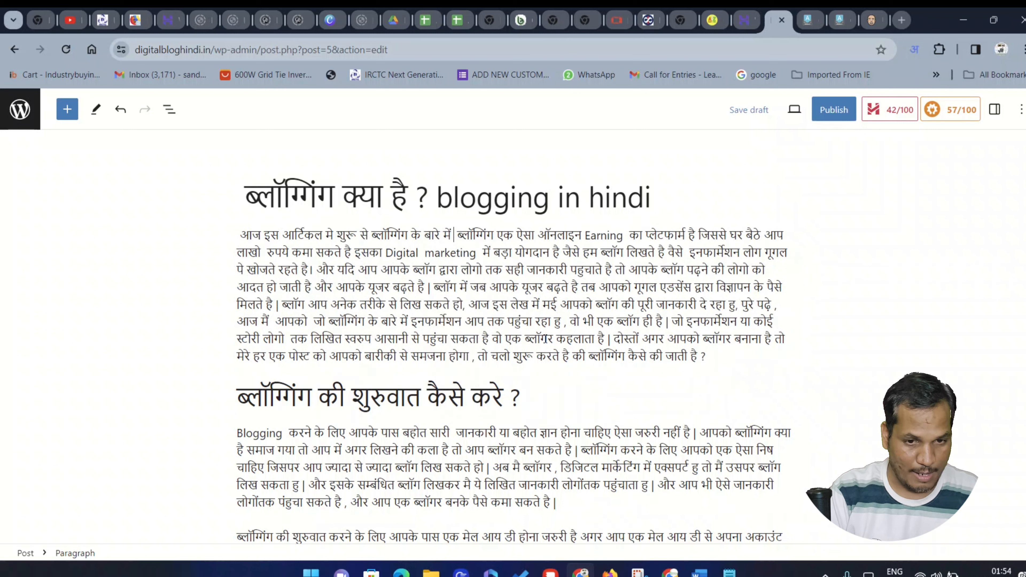
pyautogui.press('BackSpace')
pyautogui.press('BackSpace')
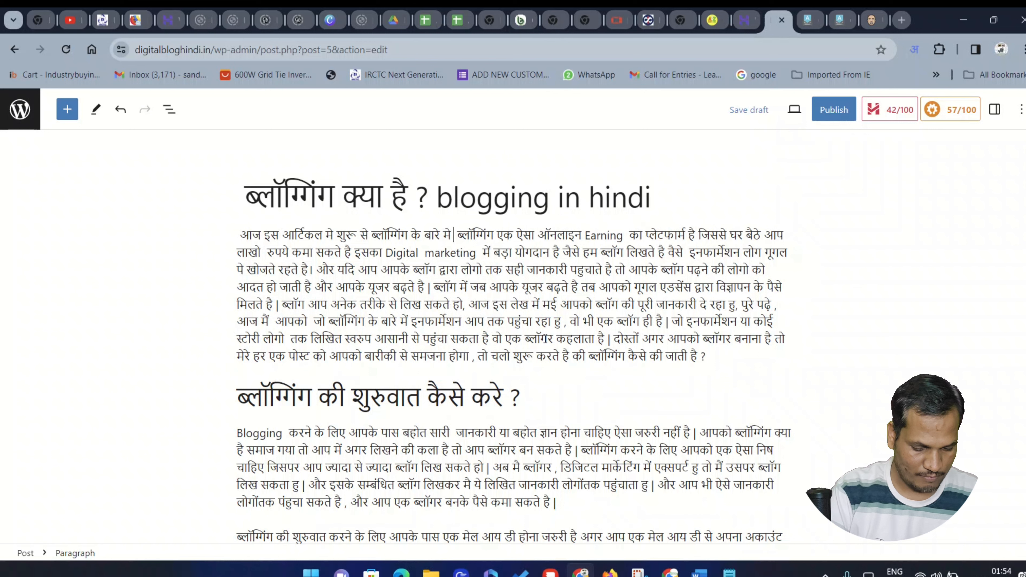
pyautogui.write(',')
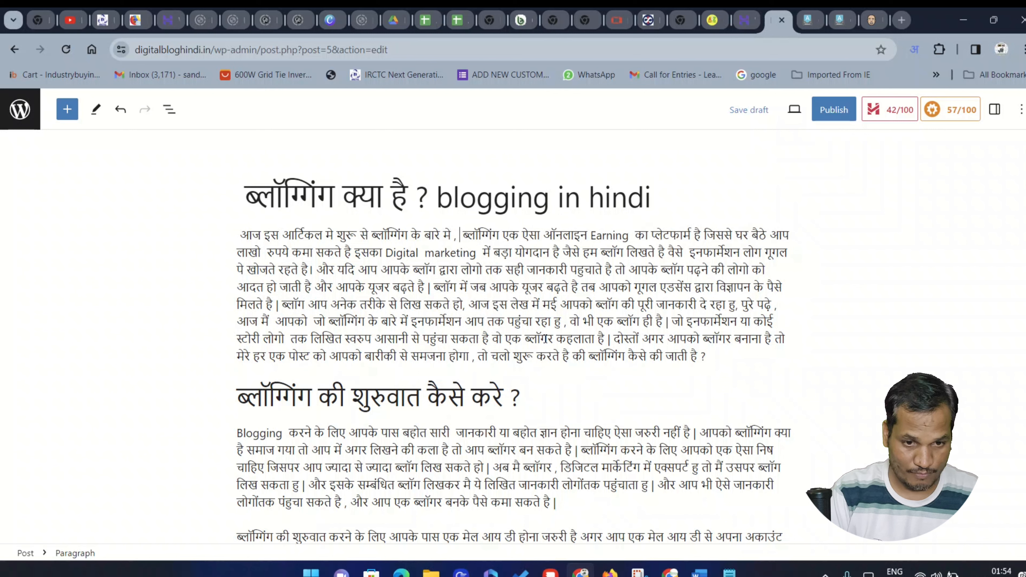
# Step: Add the keyword question "ब्लॉग्गिंग क्या है ?" after "के बारे मे ," in the first paragraph
pyautogui.write('blogging ')
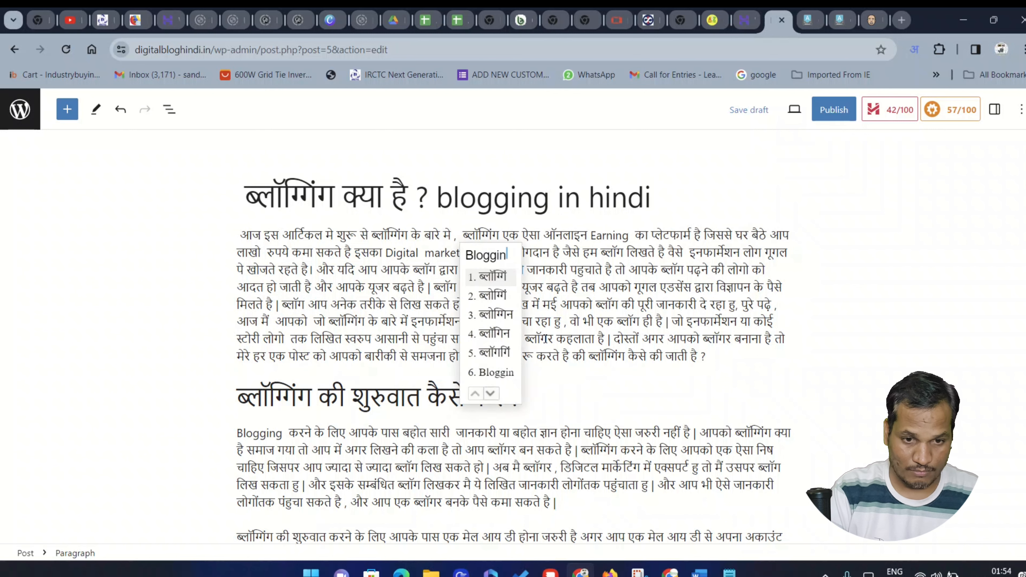
pyautogui.write('क्या')
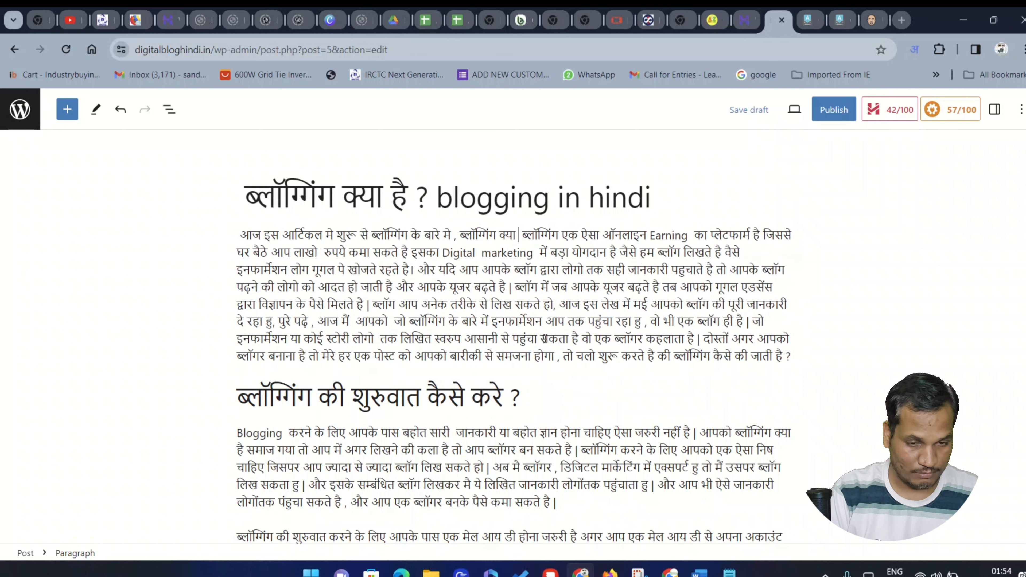
pyautogui.write(' है ? ')
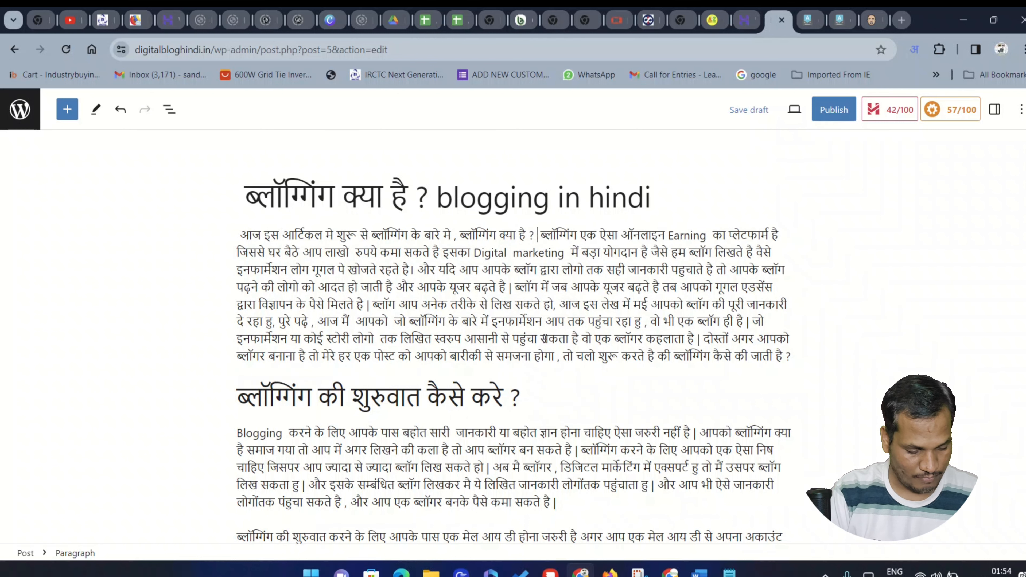
pyautogui.write('और ')
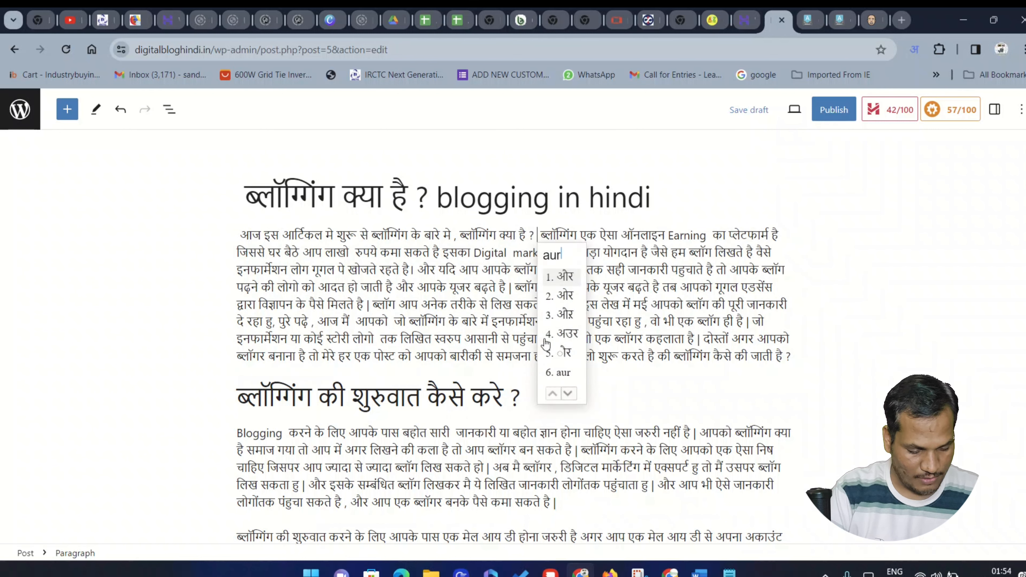
pyautogui.write('blogging')
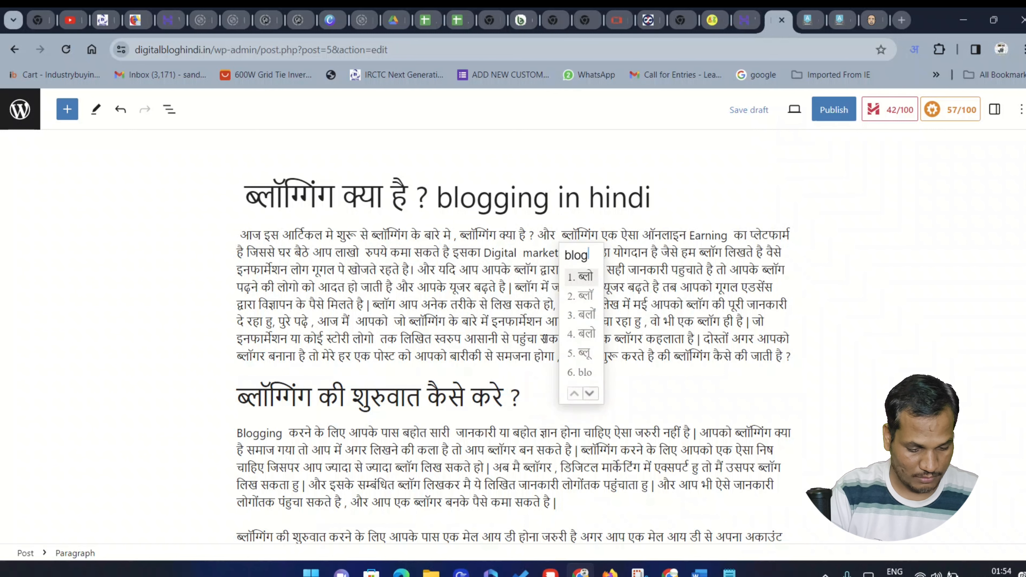
pyautogui.press('space')
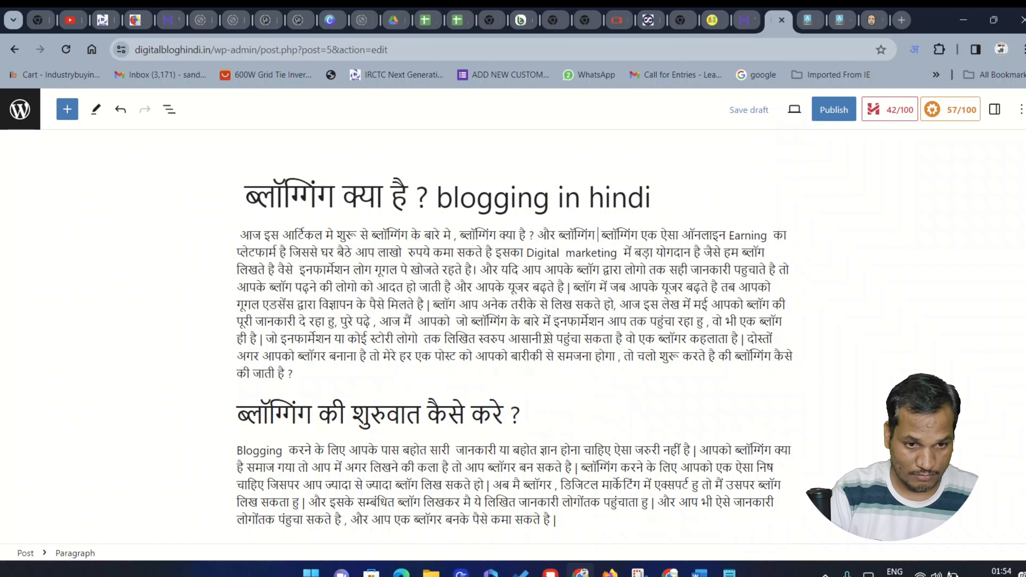
pyautogui.press('BackSpace')
pyautogui.press('BackSpace')
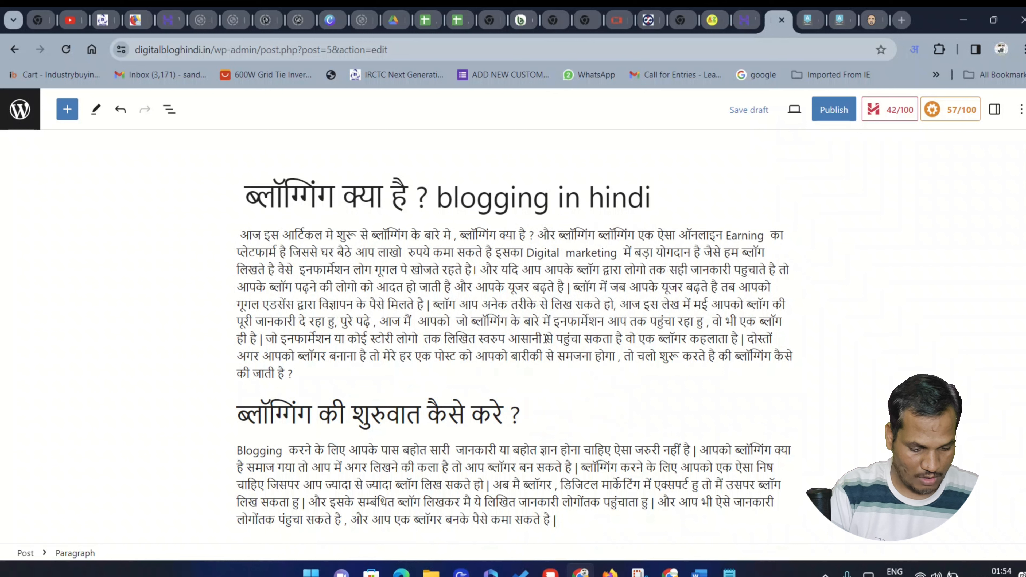
pyautogui.press('BackSpace')
pyautogui.press('BackSpace')
pyautogui.press('BackSpace')
pyautogui.press('BackSpace')
pyautogui.press('BackSpace')
pyautogui.press('BackSpace')
pyautogui.press('BackSpace')
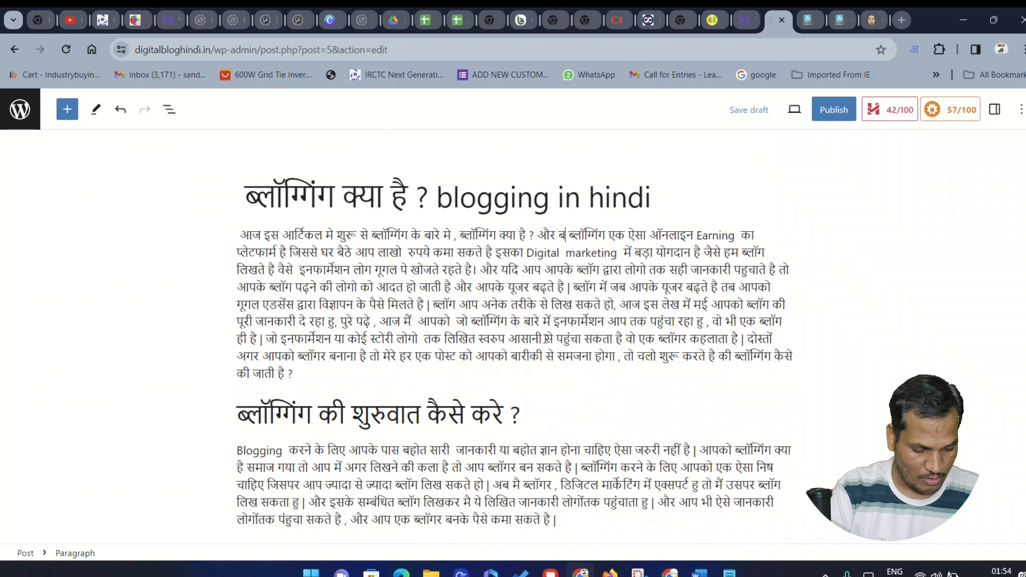
pyautogui.press('BackSpace')
pyautogui.press('BackSpace')
pyautogui.press('BackSpace')
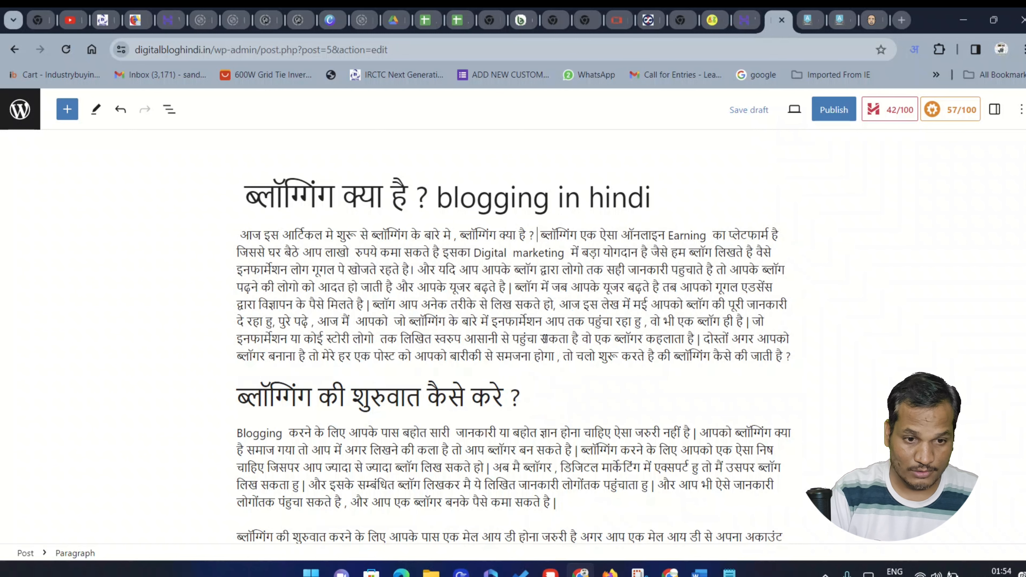
pyautogui.write('u')
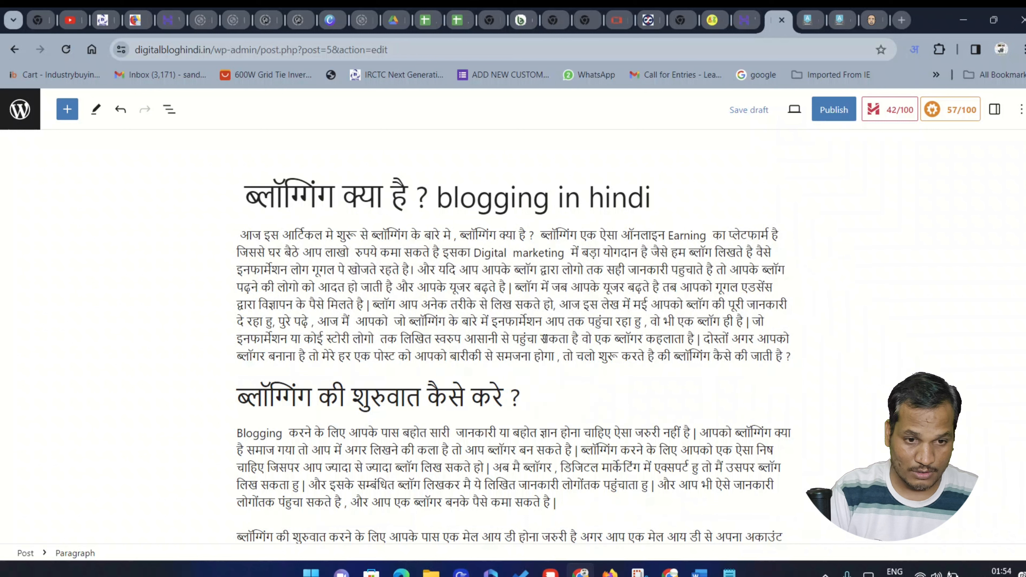
pyautogui.press('BackSpace')
# Step: Insert "और ब्लॉग्गिंग कैसे की जाती है" after "ब्लॉग्गिंग क्या है ?" in the first paragraph, followed by an opening parenthesis
pyautogui.write('aur')
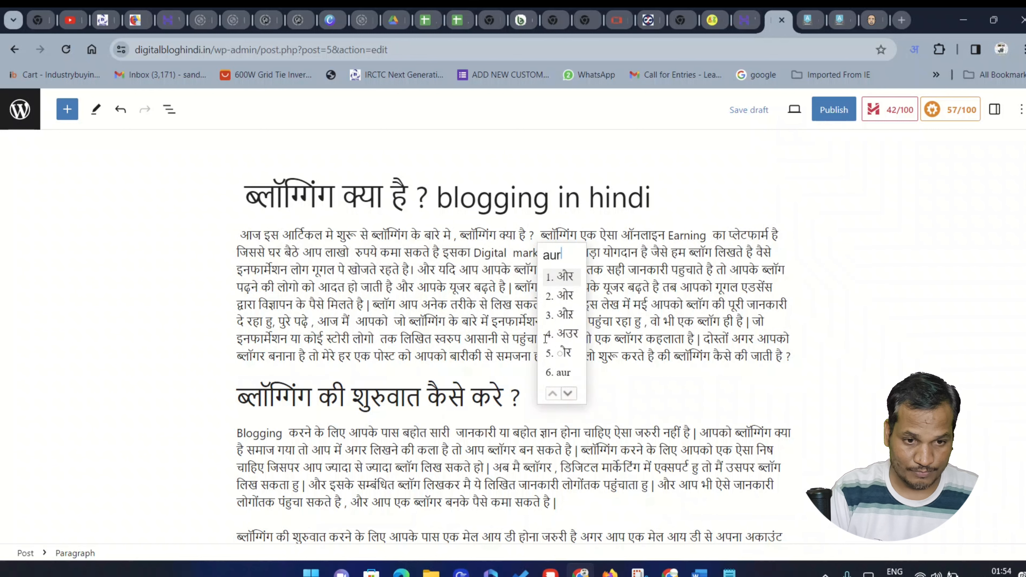
pyautogui.press('space')
pyautogui.write('bloggin')
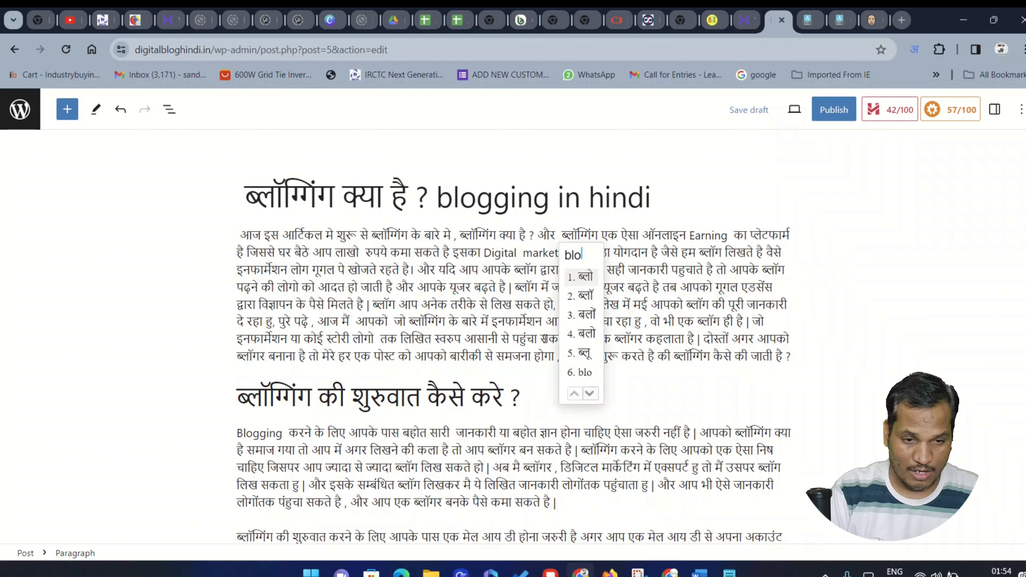
pyautogui.write('g')
pyautogui.press('space')
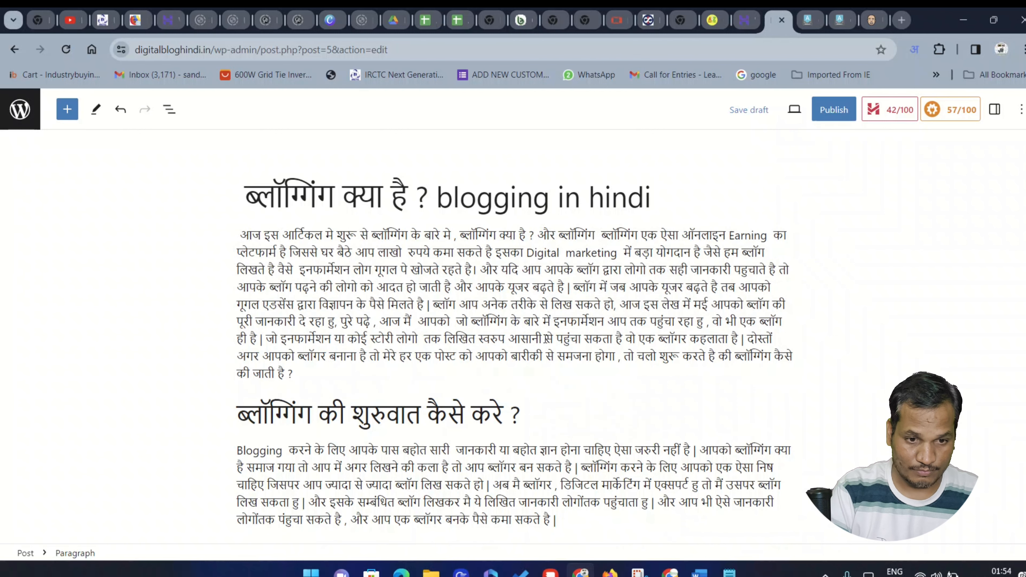
pyautogui.write('kaise')
pyautogui.press('space')
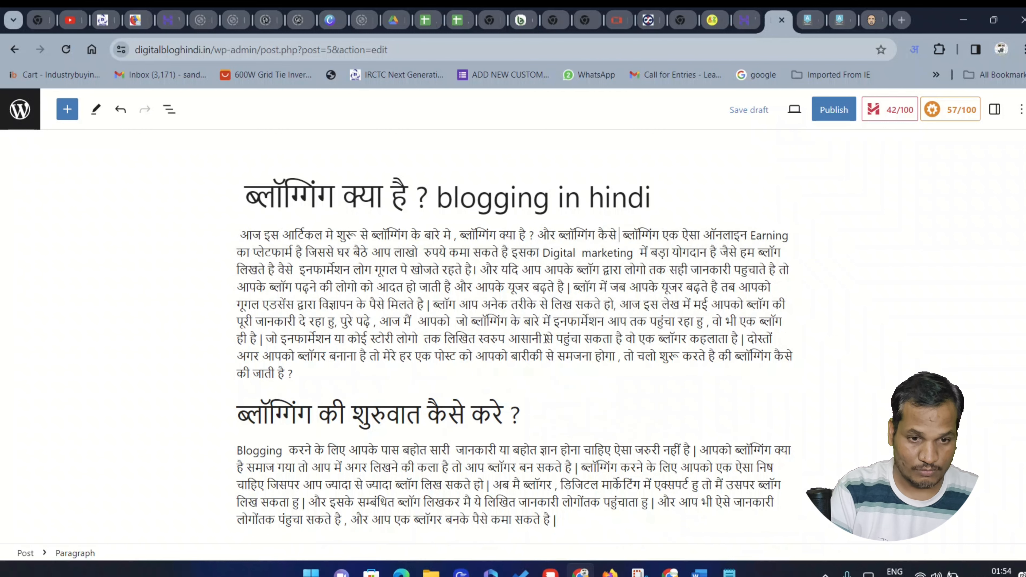
pyautogui.write('ki')
pyautogui.press('space')
pyautogui.write('jati')
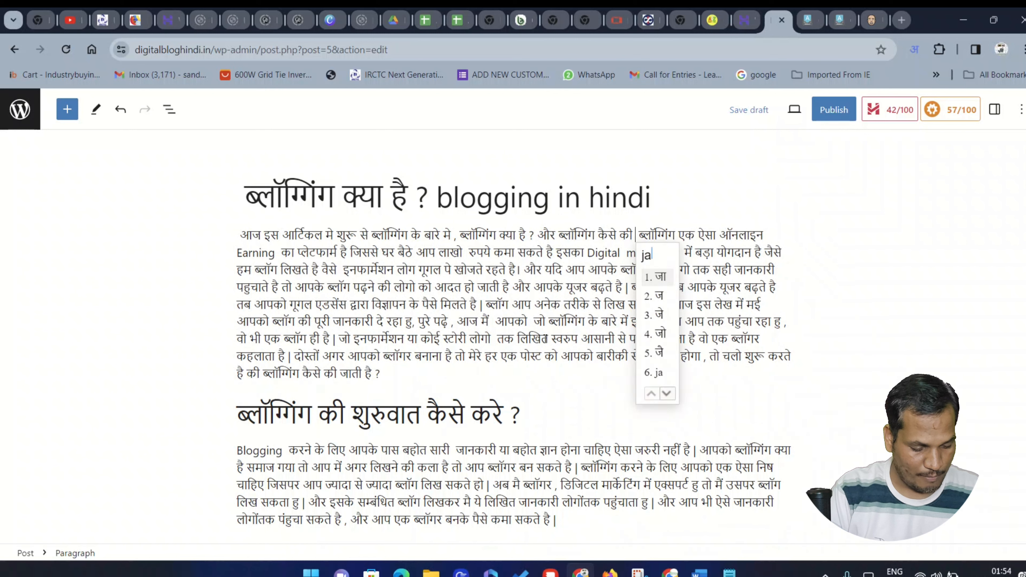
pyautogui.press('space')
pyautogui.write('hai')
pyautogui.press('space')
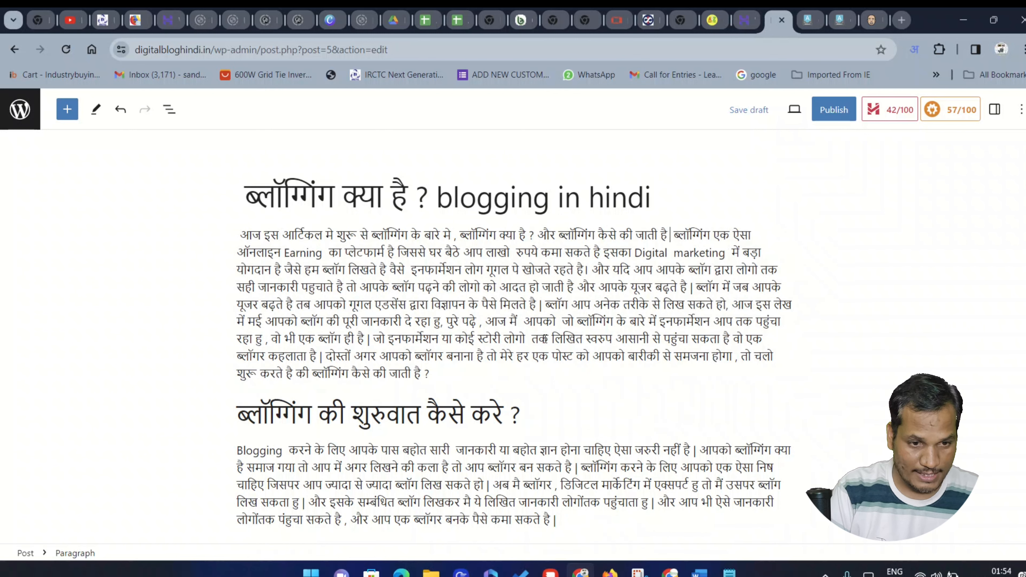
pyautogui.write(',')
pyautogui.press('BackSpace')
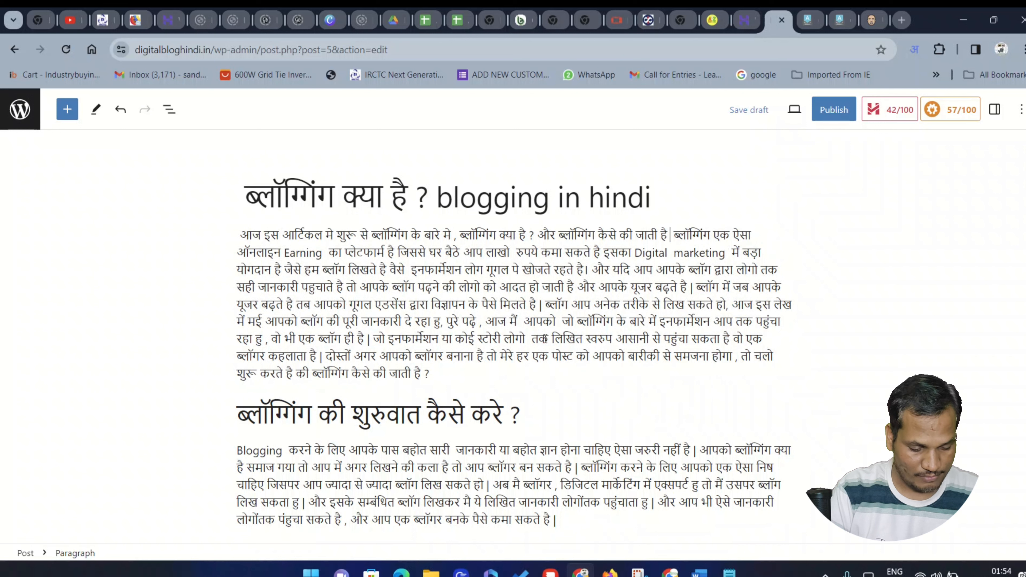
pyautogui.write('(')
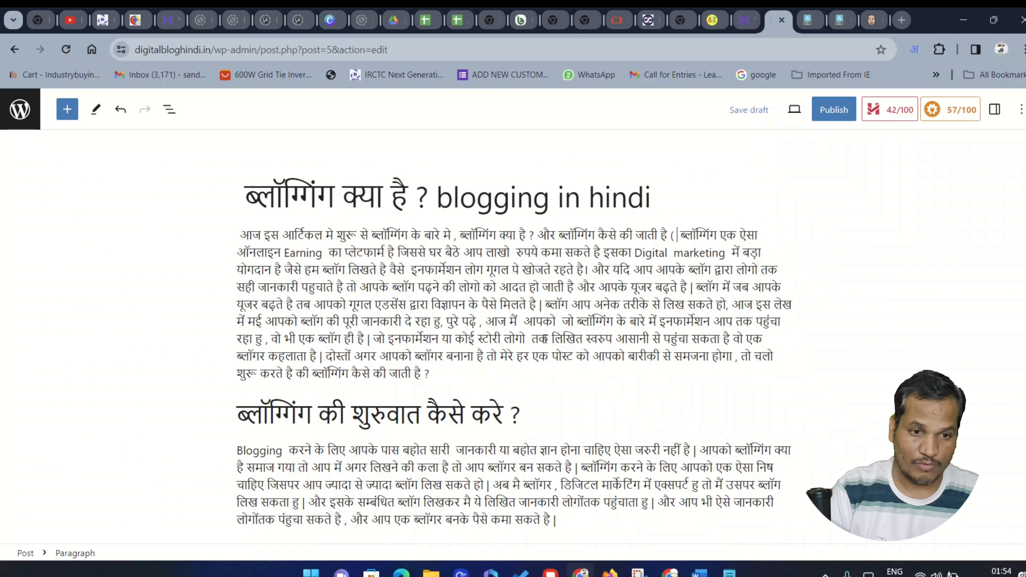
pyautogui.write('blogging ')
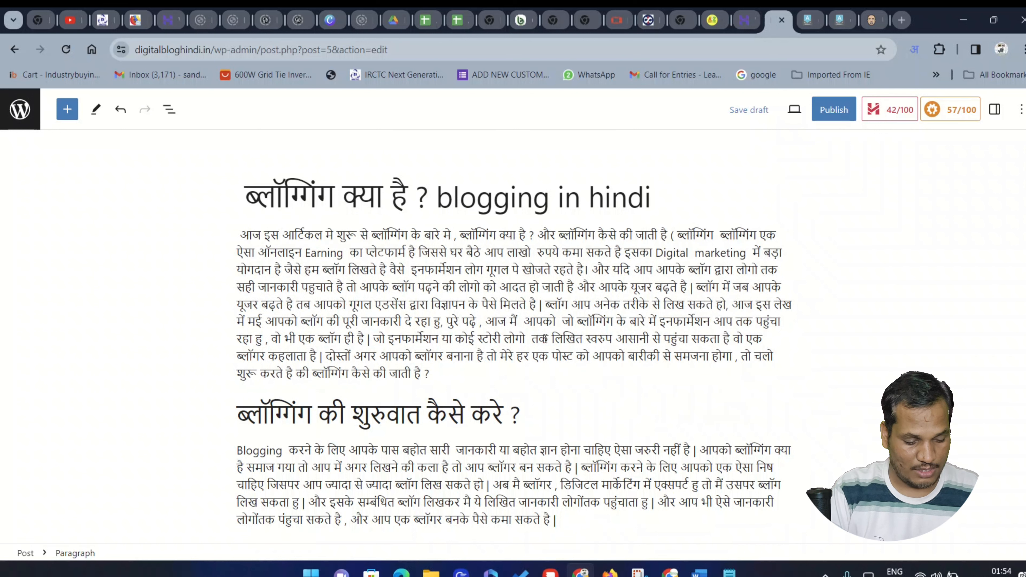
pyautogui.write('in m')
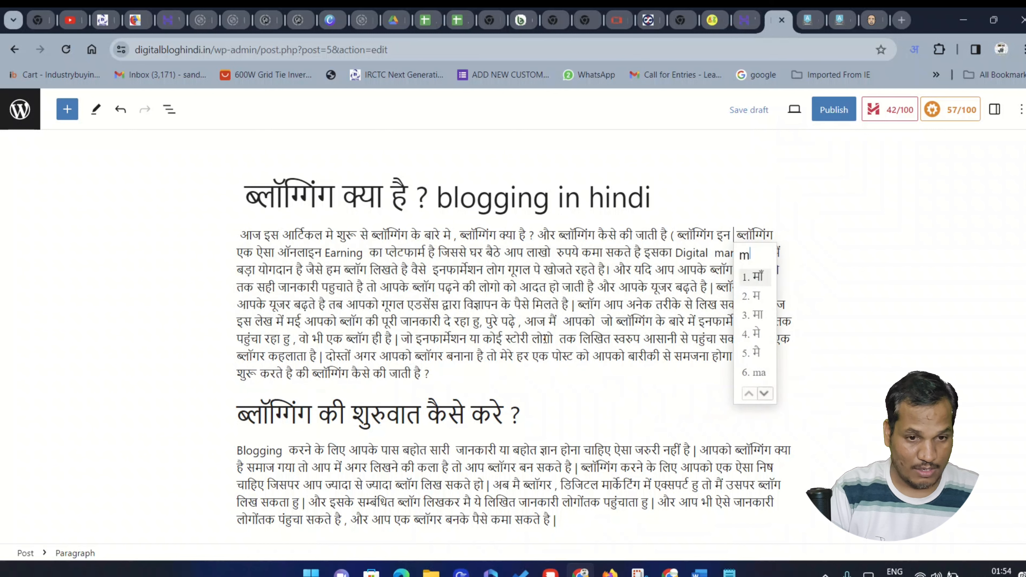
pyautogui.write('hin')
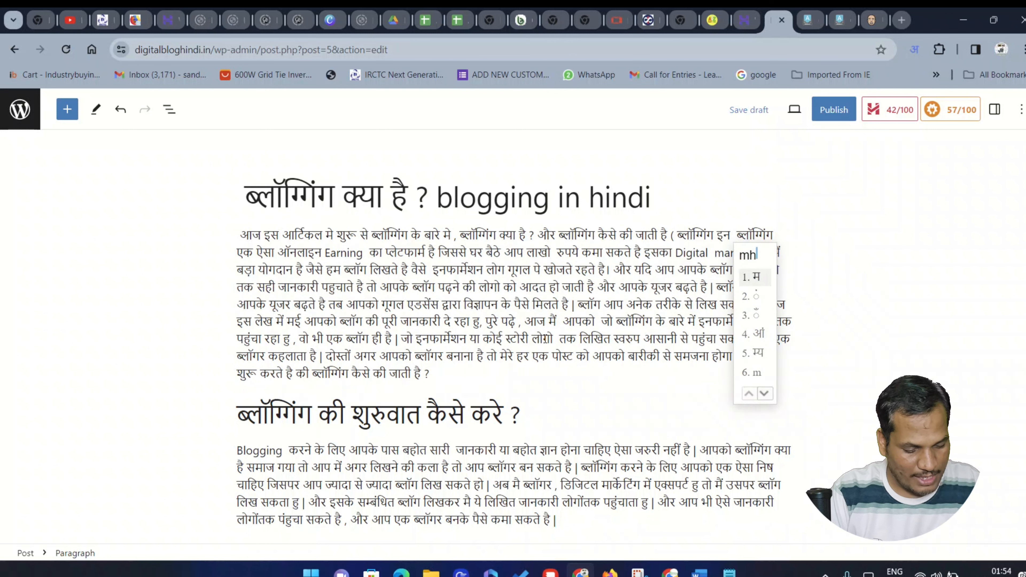
pyautogui.write('di')
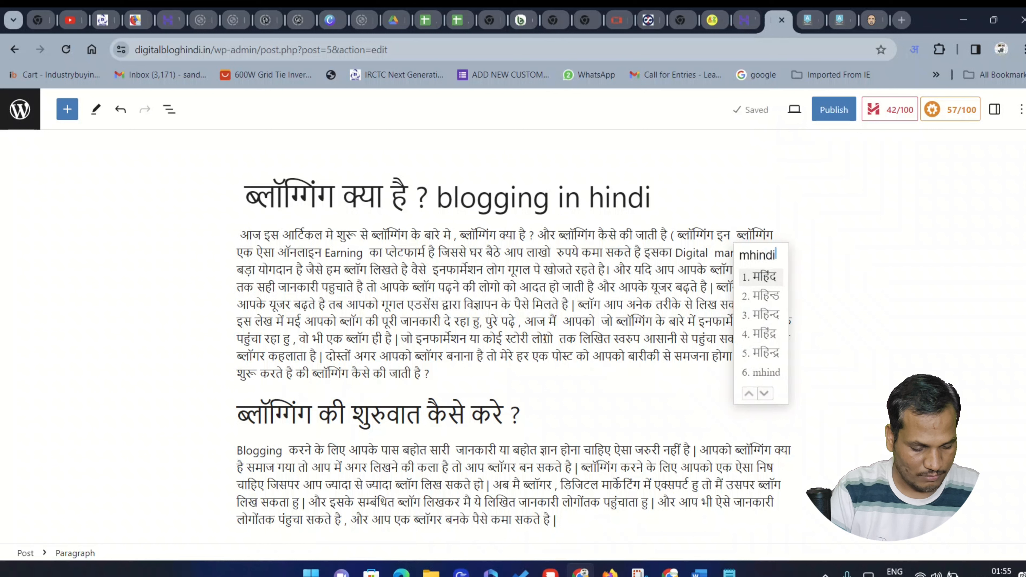
pyautogui.press('BackSpace')
pyautogui.press('BackSpace')
pyautogui.press('BackSpace')
pyautogui.press('BackSpace')
pyautogui.press('BackSpace')
pyautogui.press('BackSpace')
pyautogui.press('BackSpace')
pyautogui.press('BackSpace')
pyautogui.press('BackSpace')
pyautogui.press('BackSpace')
pyautogui.press('BackSpace')
pyautogui.press('BackSpace')
pyautogui.press('BackSpace')
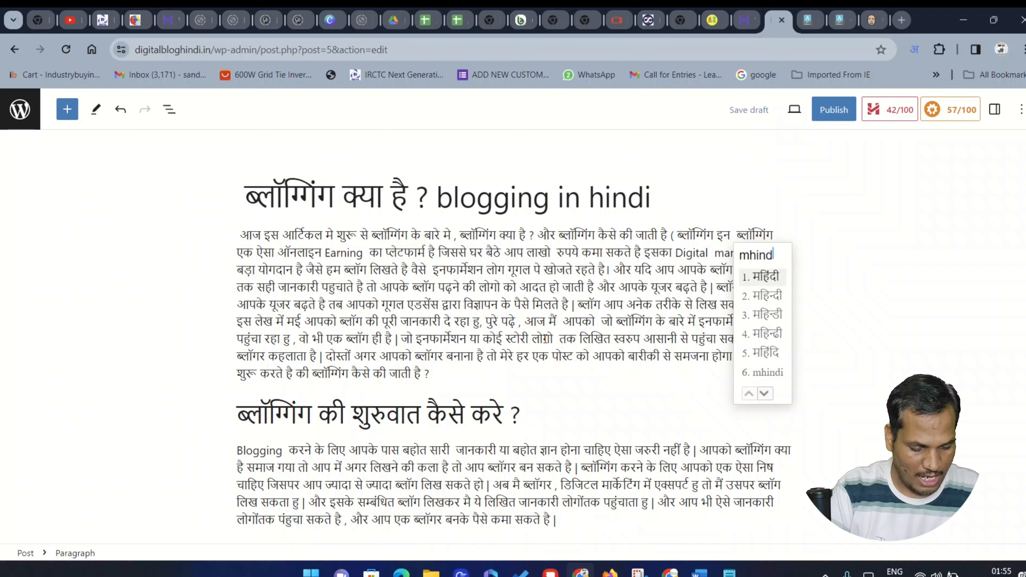
pyautogui.press('BackSpace')
pyautogui.press('BackSpace')
pyautogui.press('BackSpace')
pyautogui.press('BackSpace')
pyautogui.press('BackSpace')
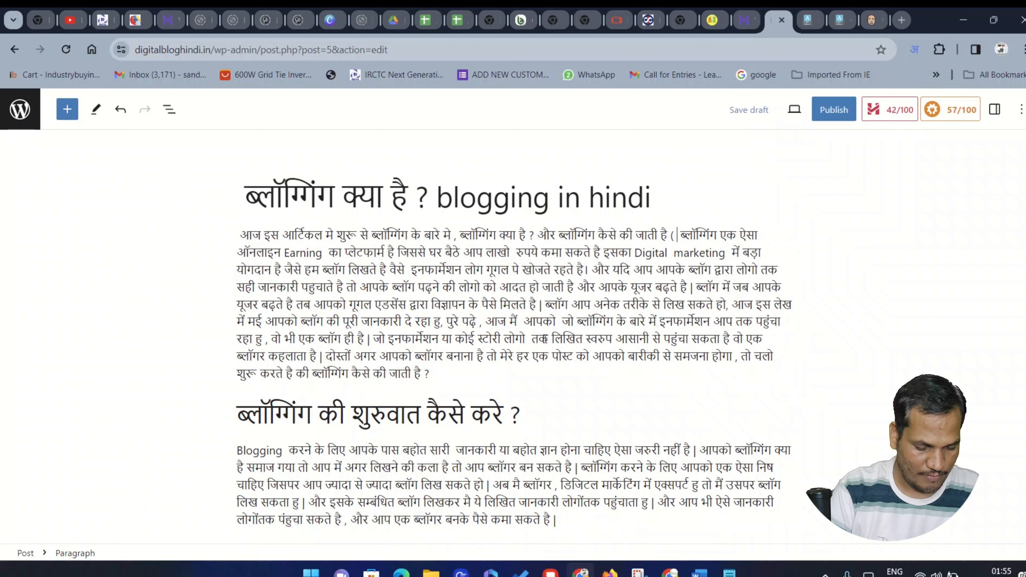
# Step: Insert the English keyword "blogging in hindi" after the opening parenthesis in the first paragraph and add the closing parenthesis
pyautogui.write('b')
pyautogui.press('BackSpace')
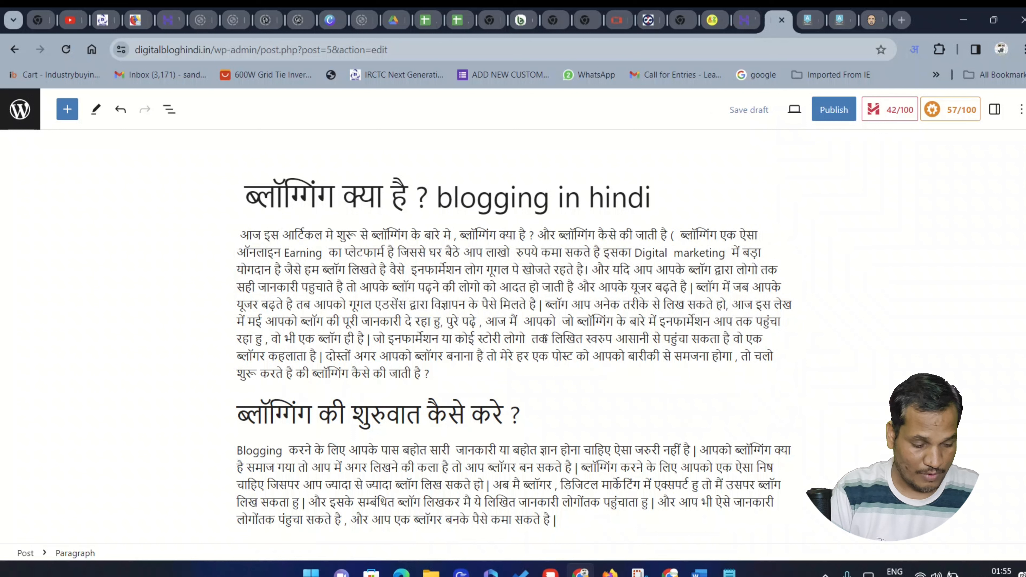
pyautogui.write('blogging')
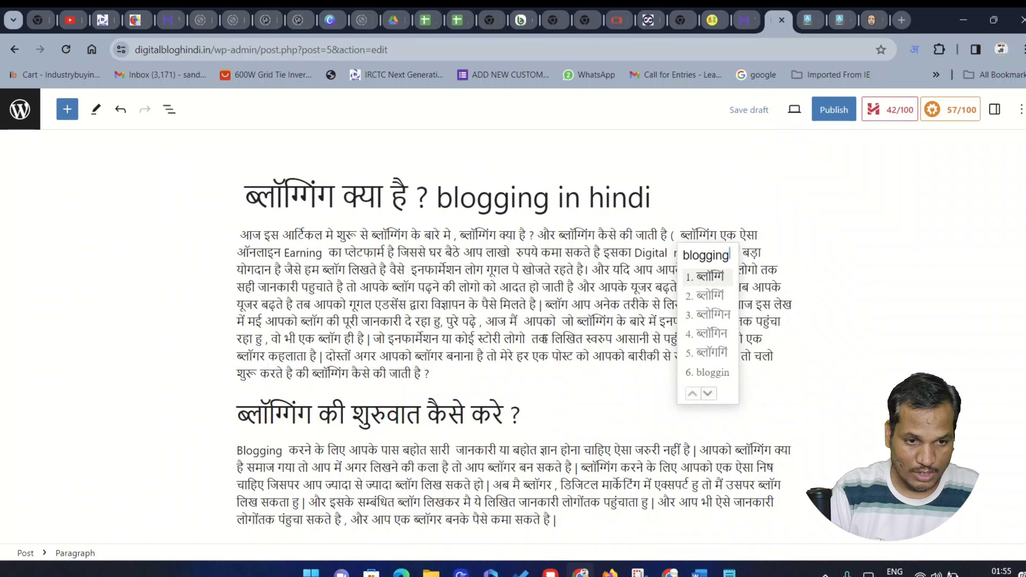
pyautogui.press('Return')
pyautogui.write('in')
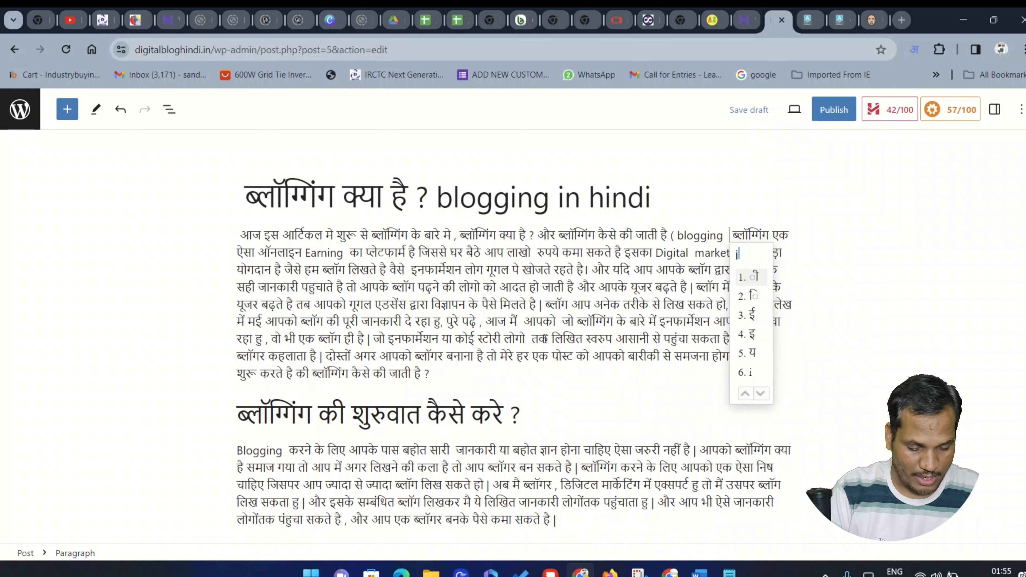
pyautogui.press('BackSpace')
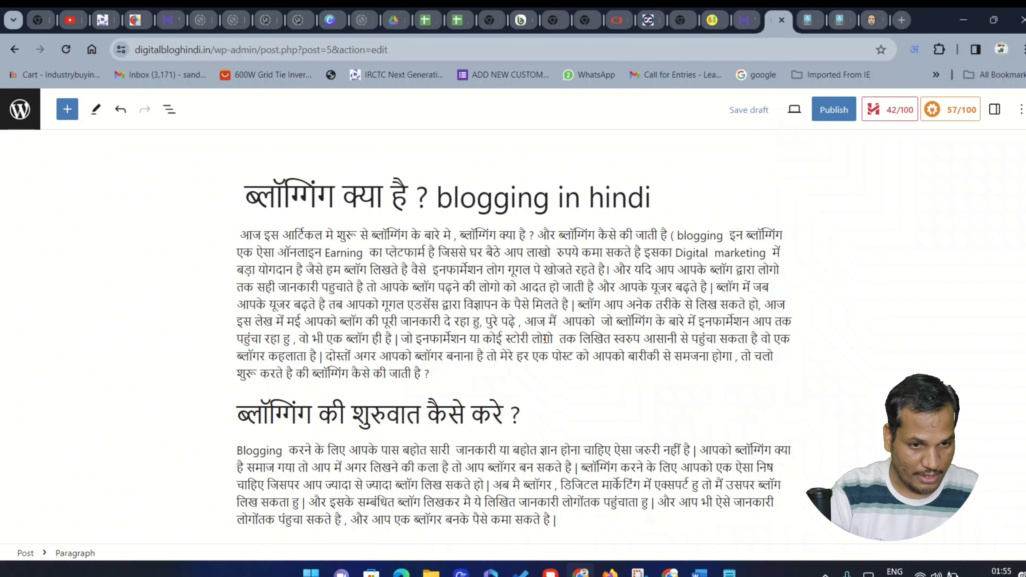
pyautogui.press('BackSpace')
pyautogui.press('BackSpace')
pyautogui.write('in')
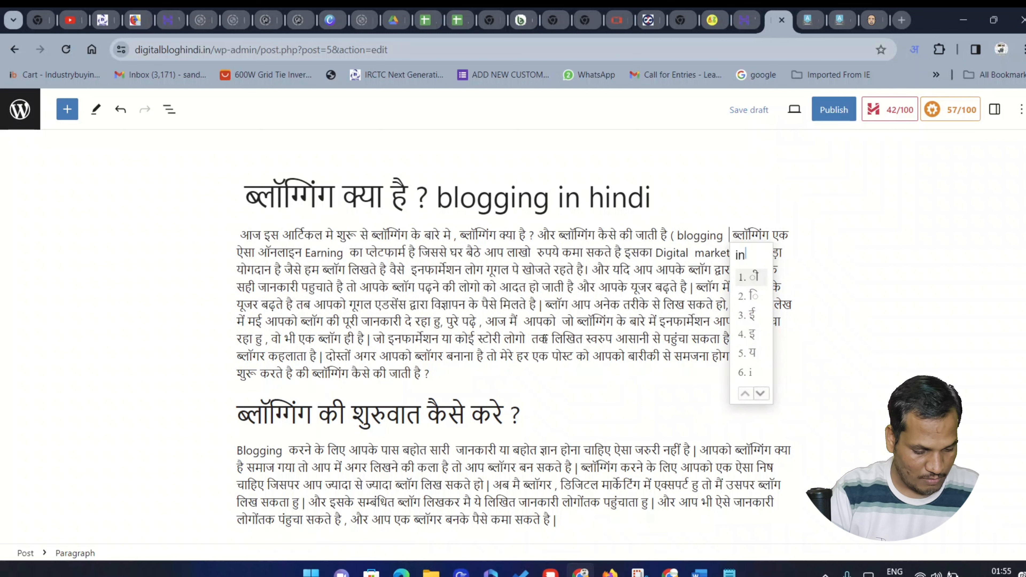
pyautogui.press('Return')
pyautogui.write('hindi')
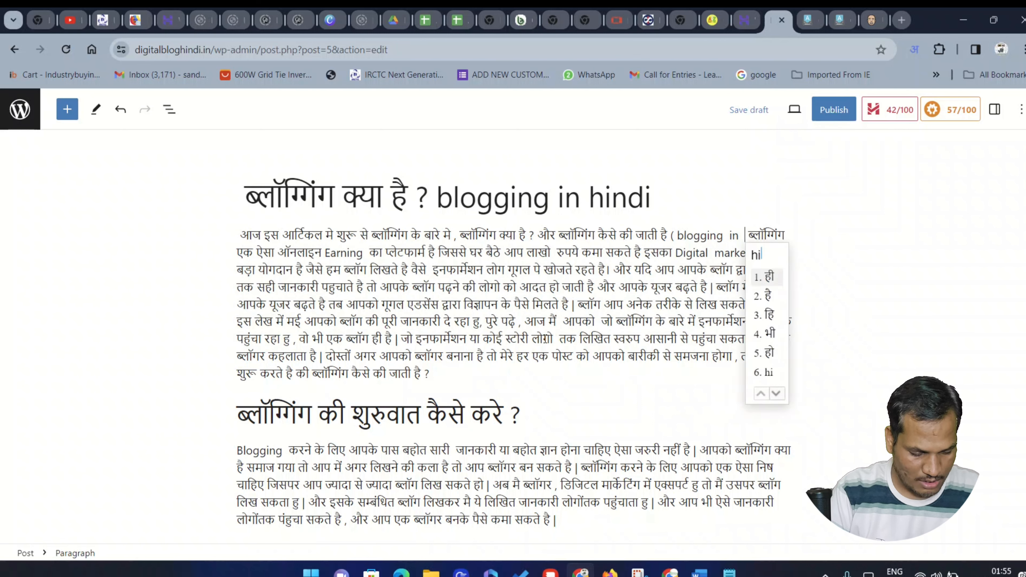
pyautogui.press('Return')
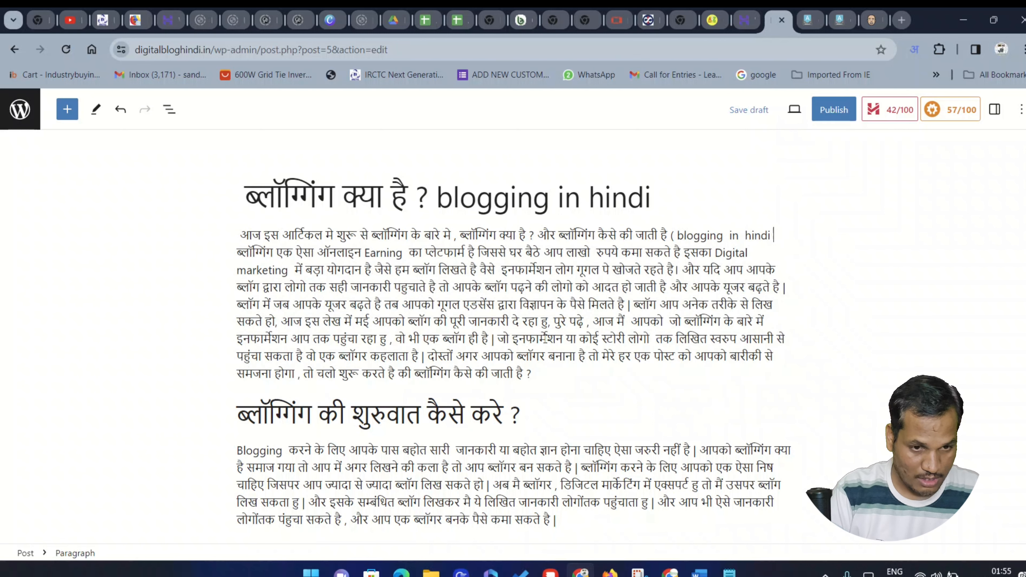
pyautogui.write(')')
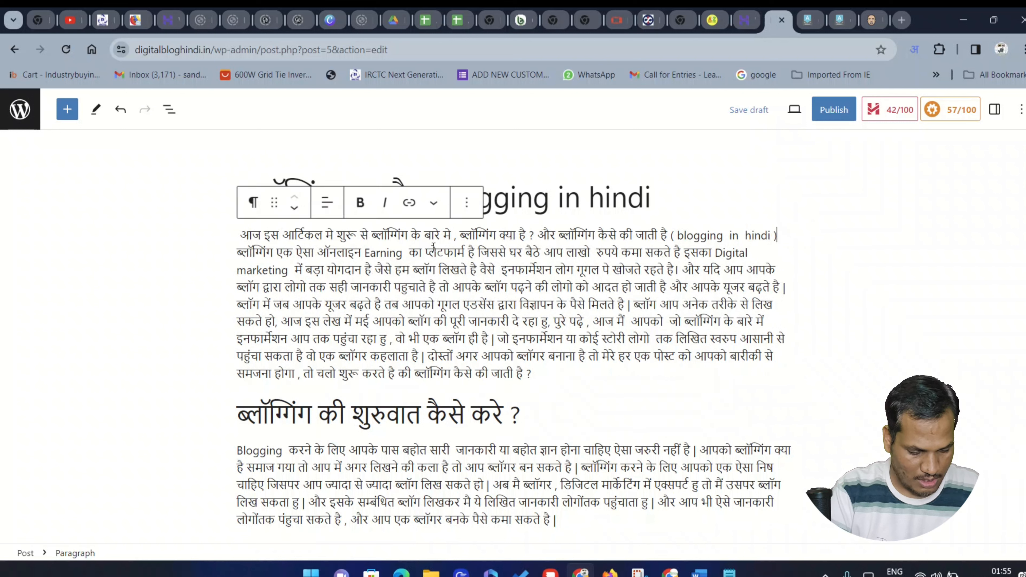
# Step: Make the keywords "ब्लॉग्गिंग क्या है" and "blogging in hindi" bold in the first paragraph's opening
pyautogui.moveTo(532, 234)
pyautogui.mouseDown()
pyautogui.moveTo(457, 232)
pyautogui.moveTo(529, 234)
pyautogui.mouseUp()
pyautogui.click(496, 257)
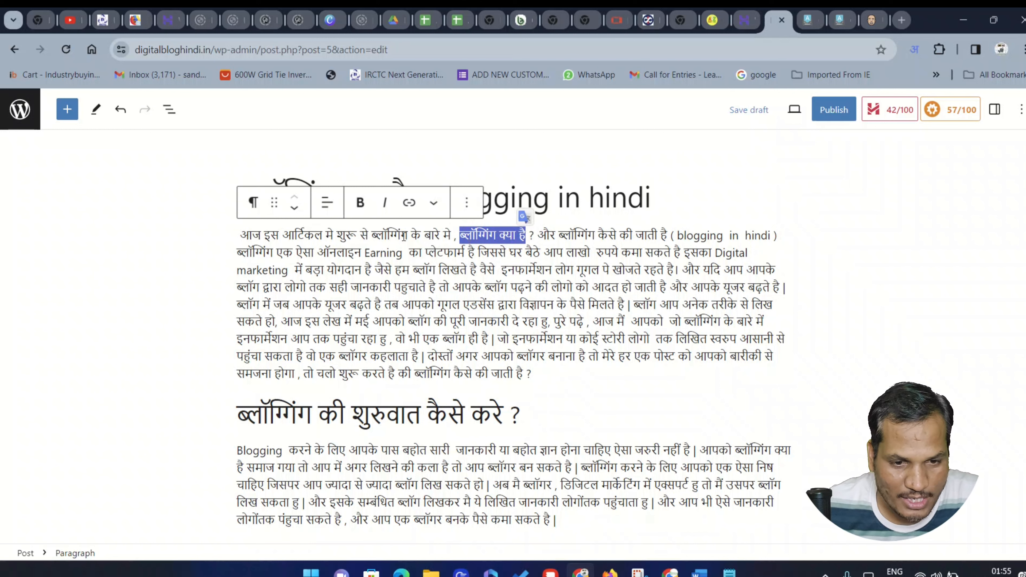
pyautogui.click(360, 202)
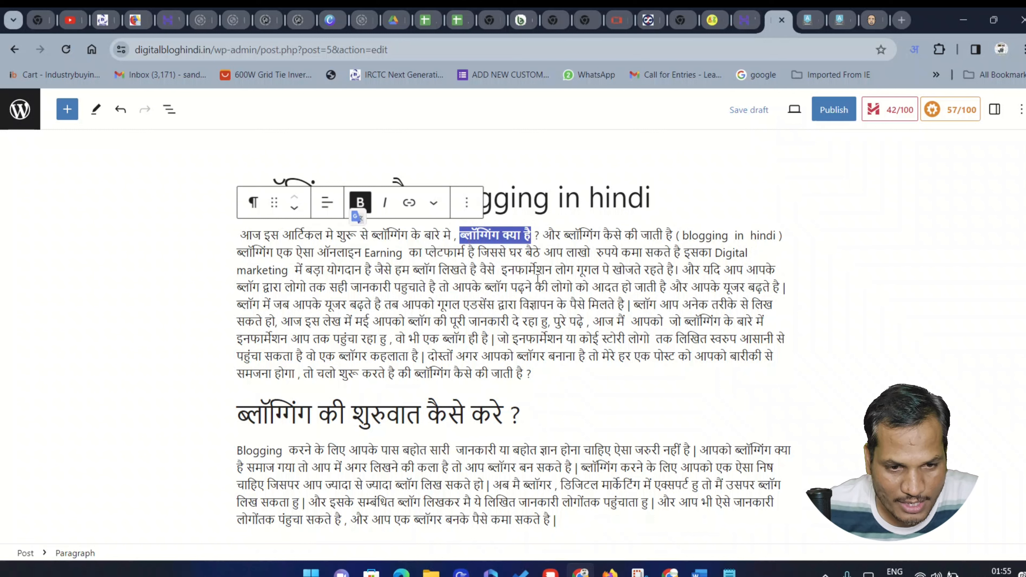
pyautogui.click(685, 235)
pyautogui.moveTo(686, 235)
pyautogui.mouseDown()
pyautogui.moveTo(767, 230)
pyautogui.moveTo(682, 234)
pyautogui.mouseUp()
pyautogui.click(776, 235)
pyautogui.click(362, 202)
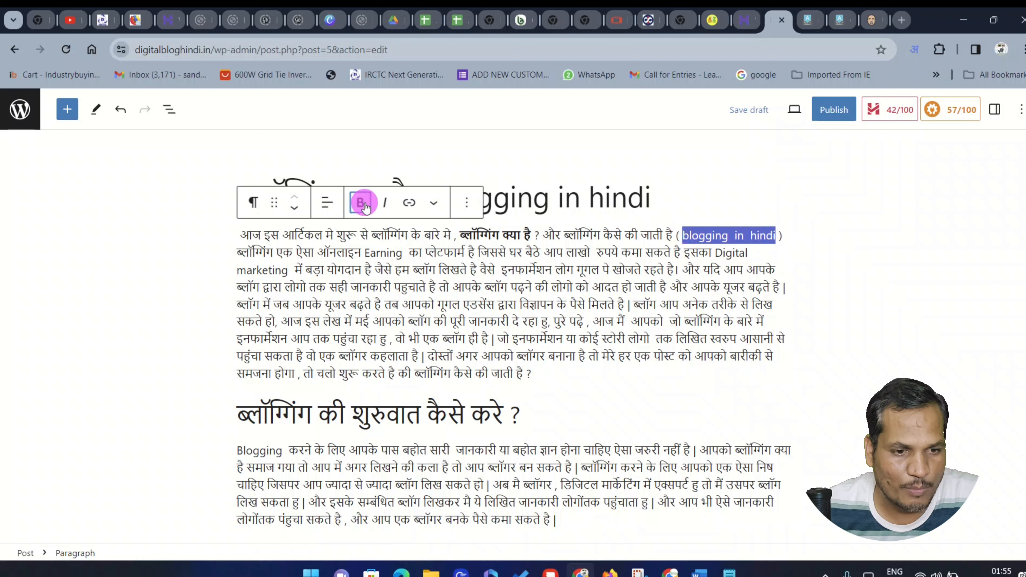
pyautogui.click(818, 262)
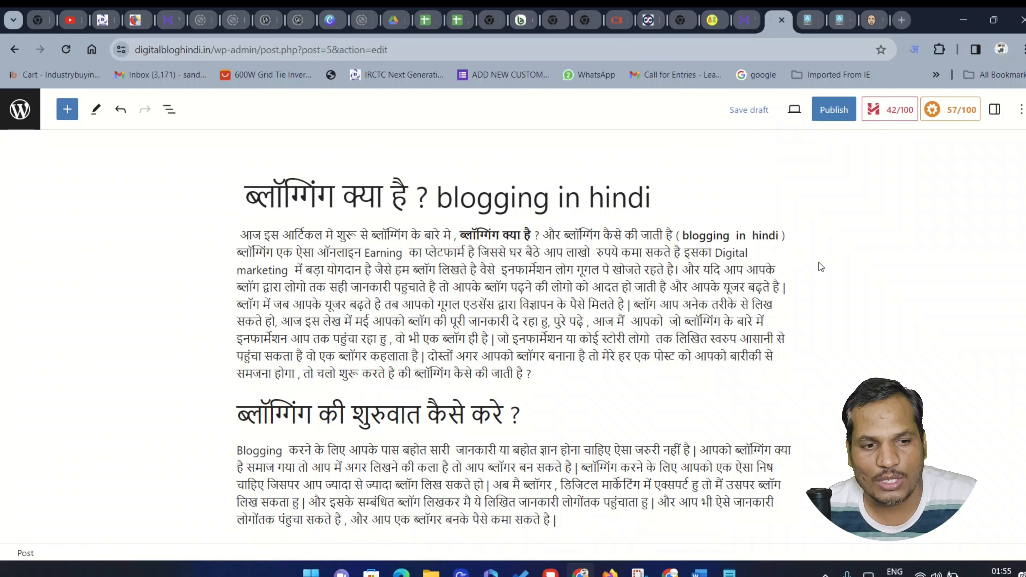
# Step: Make the keyword "ब्लॉग्गिंग क्या है" bold in the first paragraph under the heading "ब्लॉग्गिंग की शुरुवात कैसे करे ?"
pyautogui.scroll(-2, 914, 295)
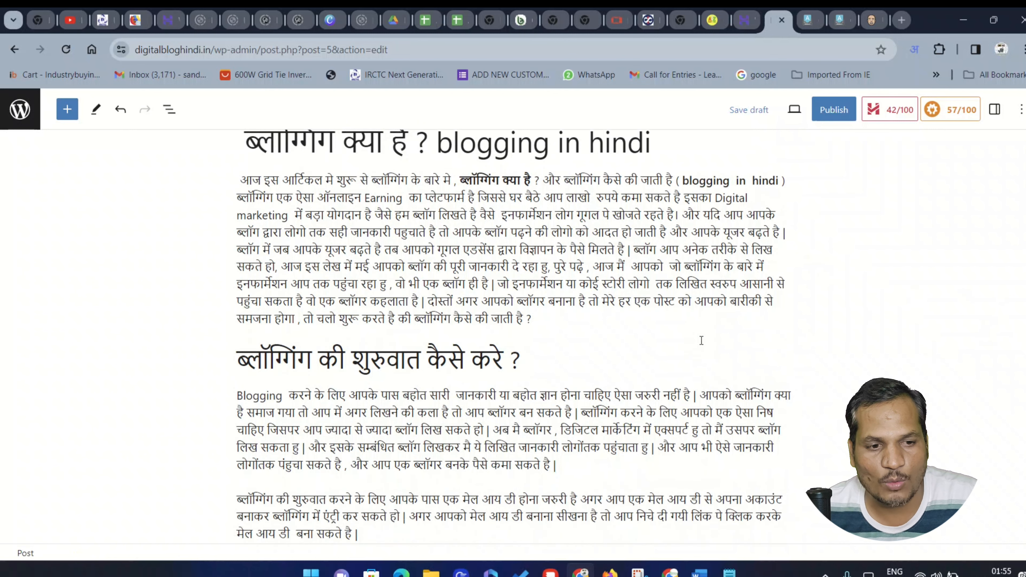
pyautogui.scroll(-2, 523, 333)
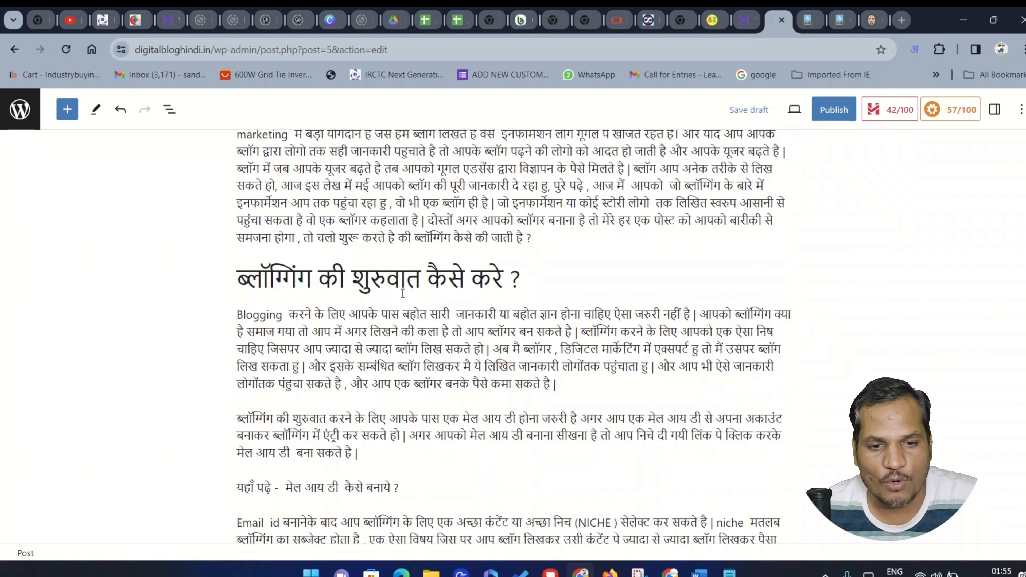
pyautogui.moveTo(503, 282); pyautogui.dragTo(239, 284)
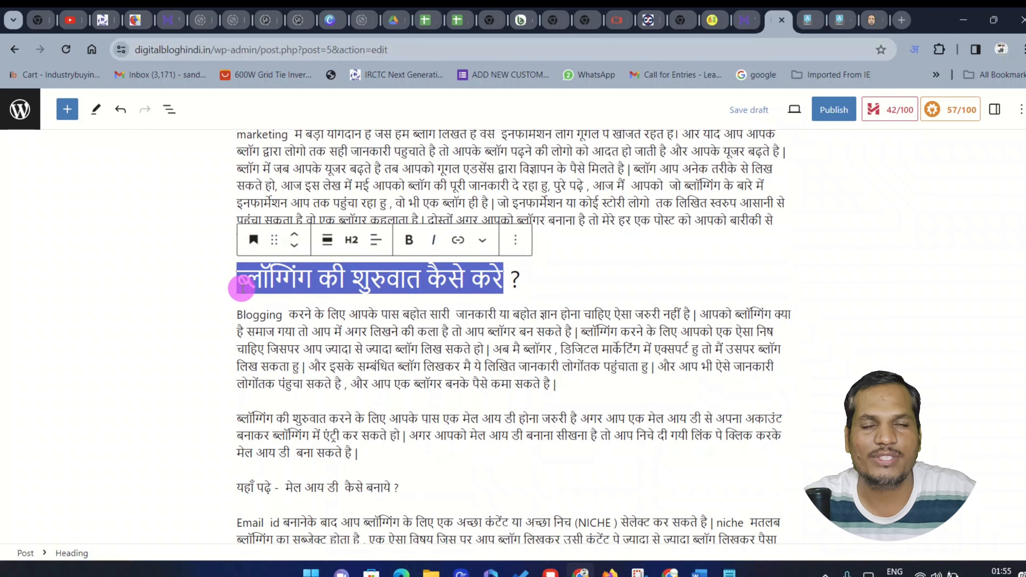
pyautogui.click(421, 343)
pyautogui.click(384, 383)
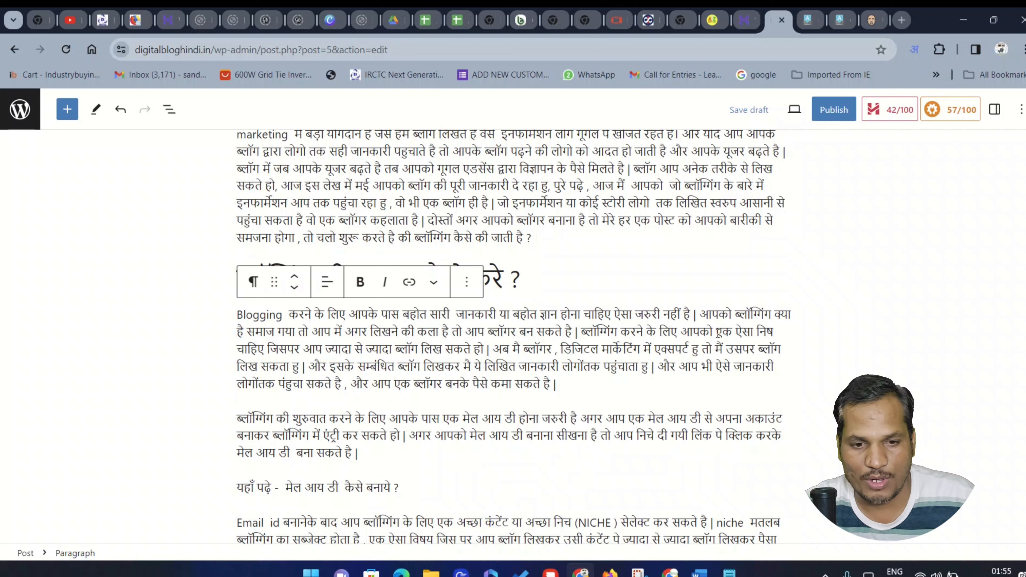
pyautogui.moveTo(735, 315); pyautogui.dragTo(254, 331)
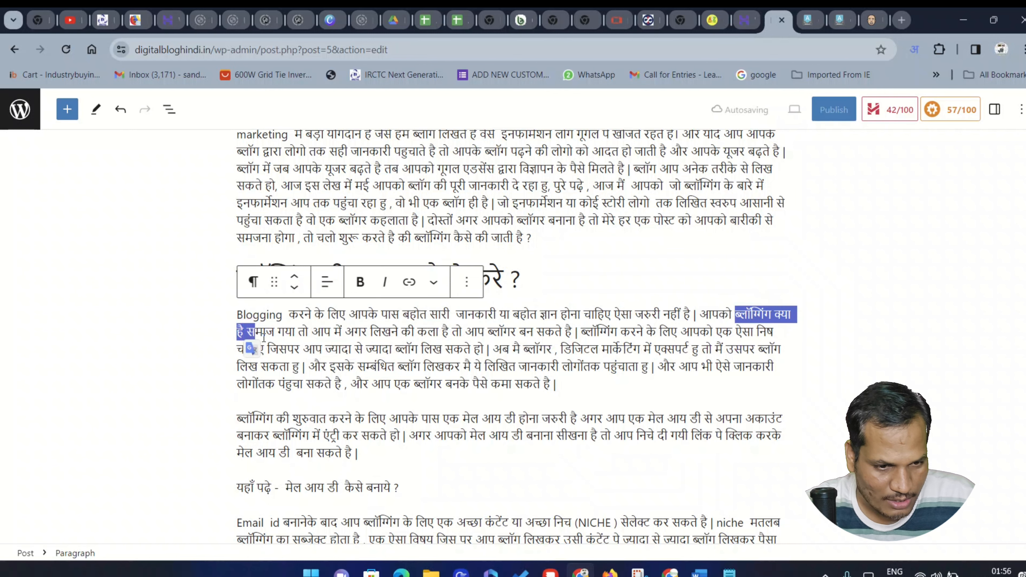
pyautogui.click(357, 280)
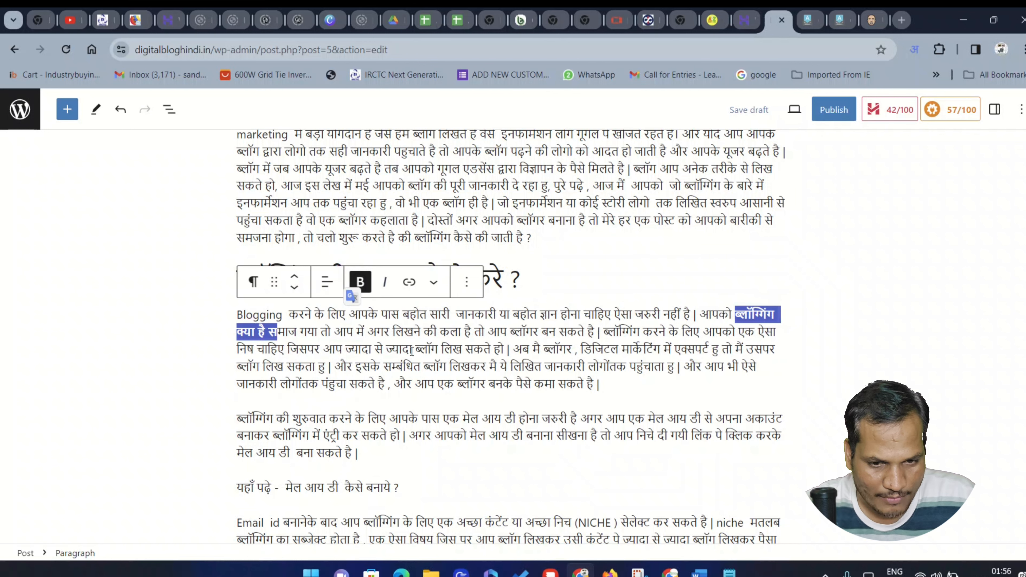
pyautogui.click(555, 378)
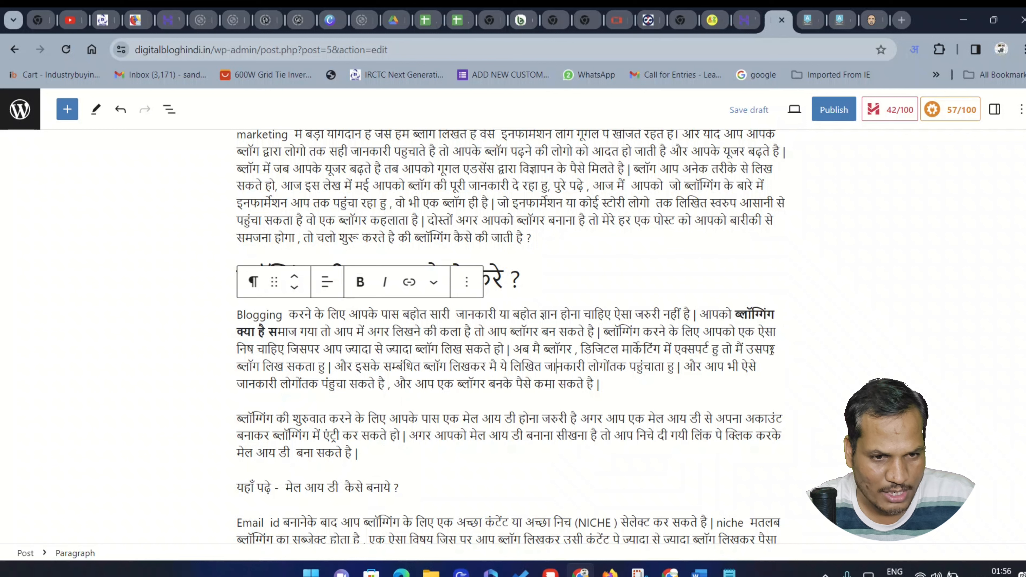
pyautogui.click(736, 314)
pyautogui.moveTo(736, 314); pyautogui.dragTo(265, 338)
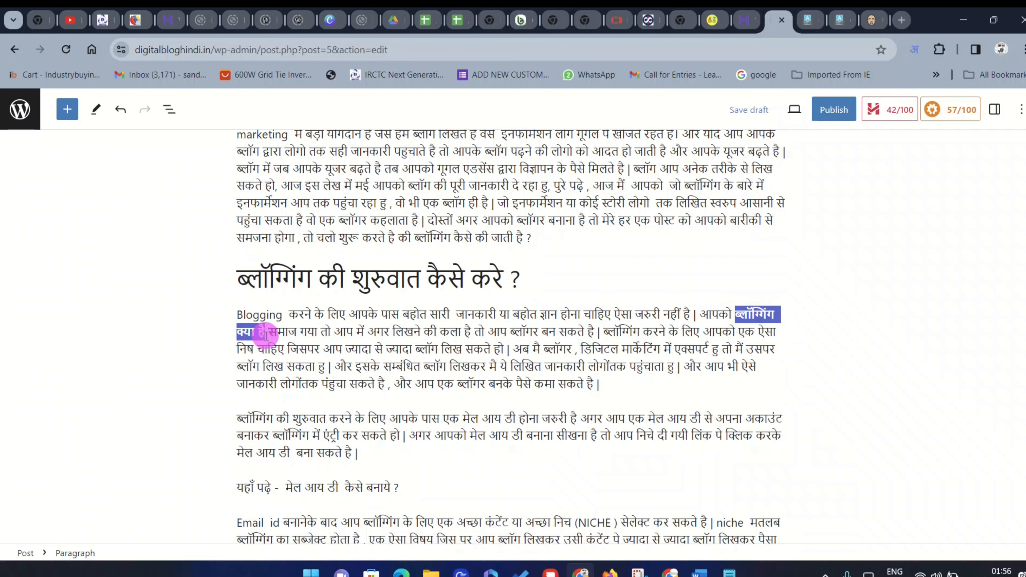
pyautogui.click(361, 285)
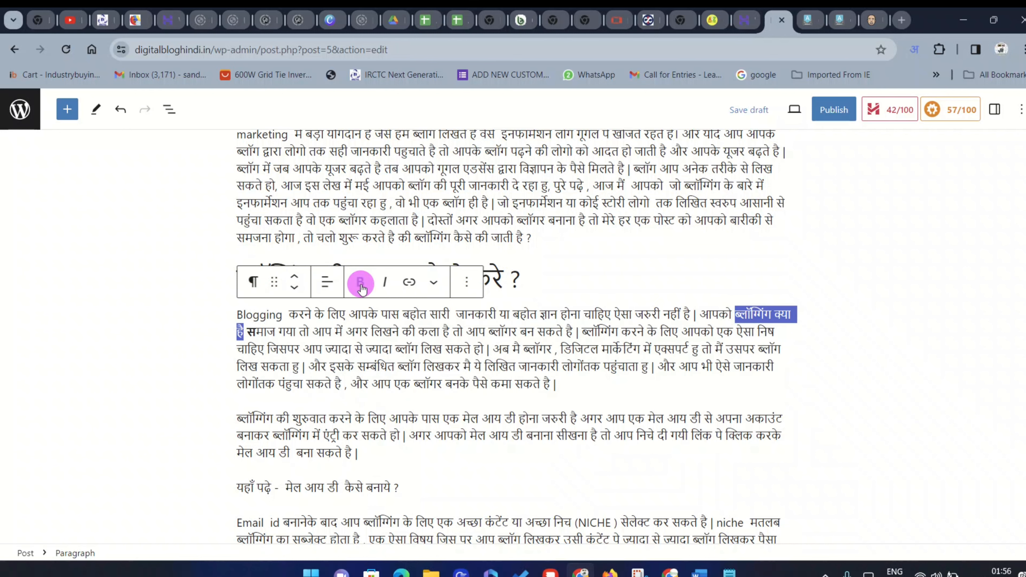
pyautogui.click(361, 285)
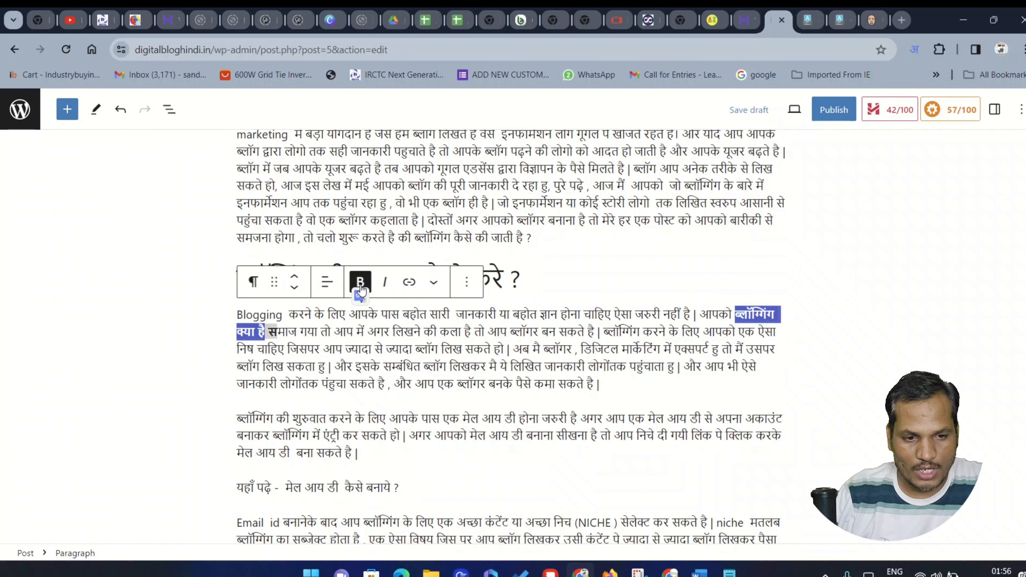
# Step: Remove the bold formatting from the word "समाज" directly after the bold keyword
pyautogui.click(297, 343)
pyautogui.moveTo(270, 330); pyautogui.dragTo(297, 330)
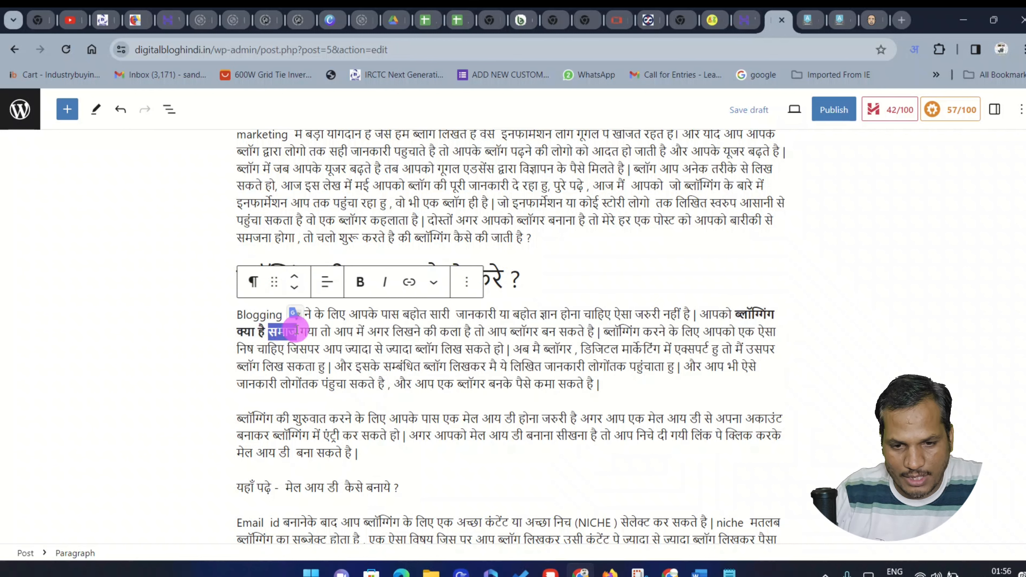
pyautogui.click(360, 283)
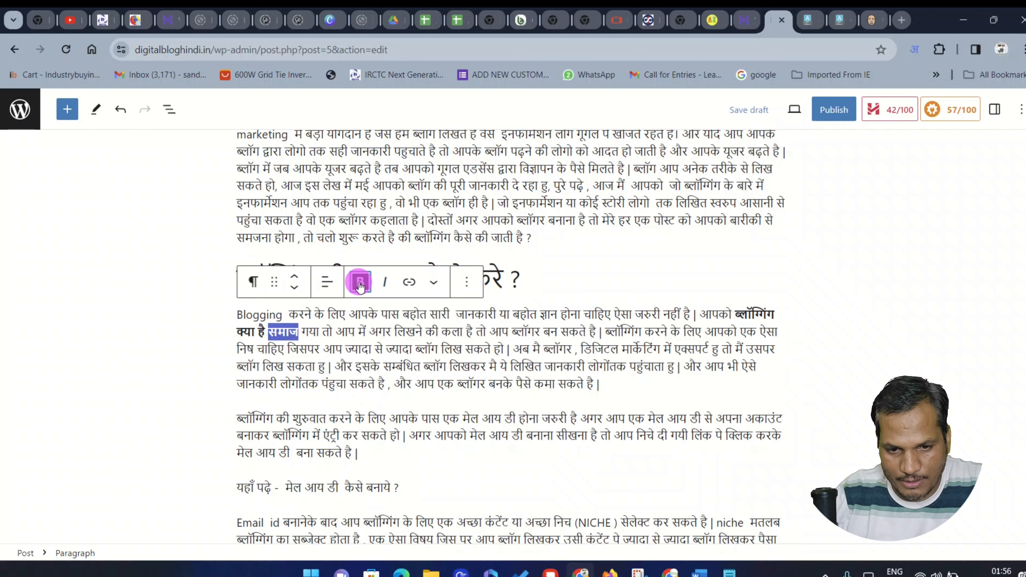
pyautogui.click(359, 285)
pyautogui.click(333, 366)
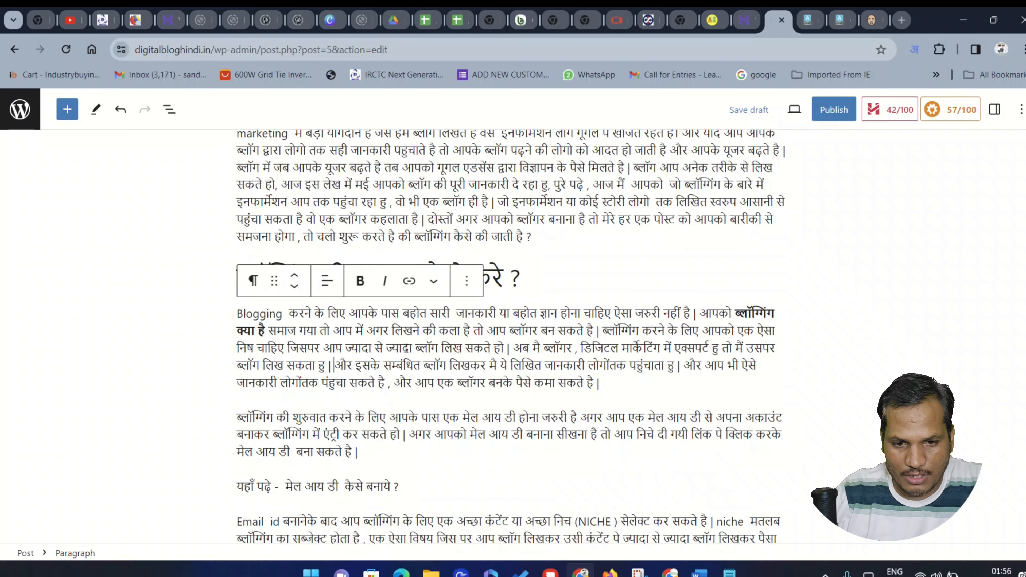
# Step: Open the link settings for the text "मेल आय डी कैसे बनाये ?" in the "यहाँ पढ़े" line
pyautogui.scroll(-3, 373, 348)
pyautogui.scroll(-2, 410, 303)
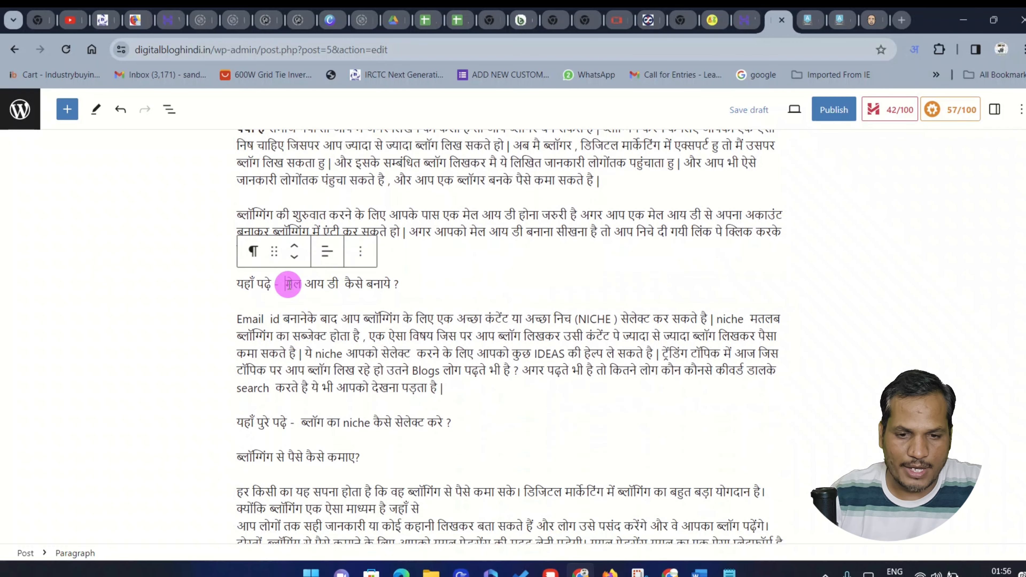
pyautogui.moveTo(287, 284); pyautogui.dragTo(400, 284)
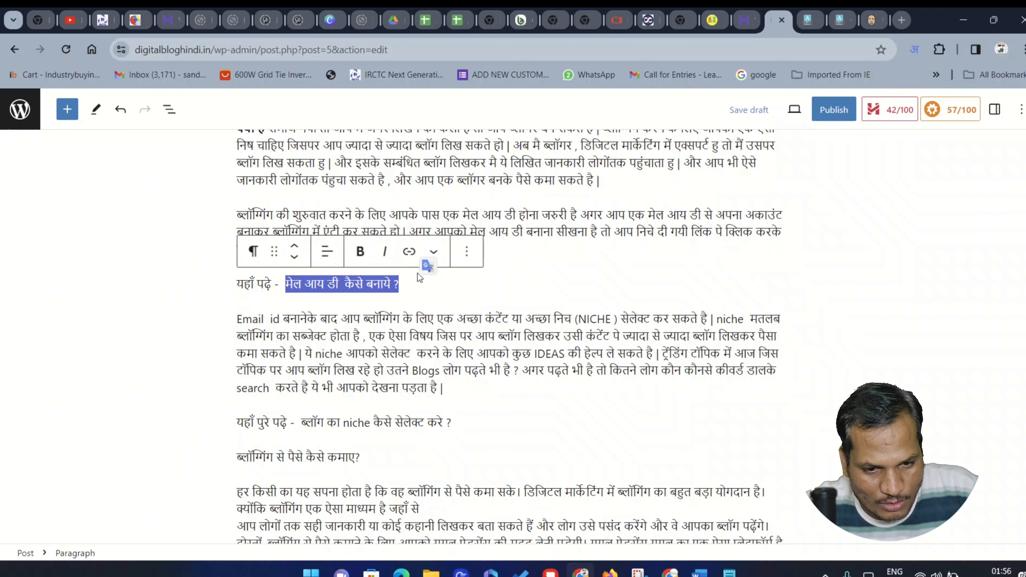
pyautogui.click(230, 302)
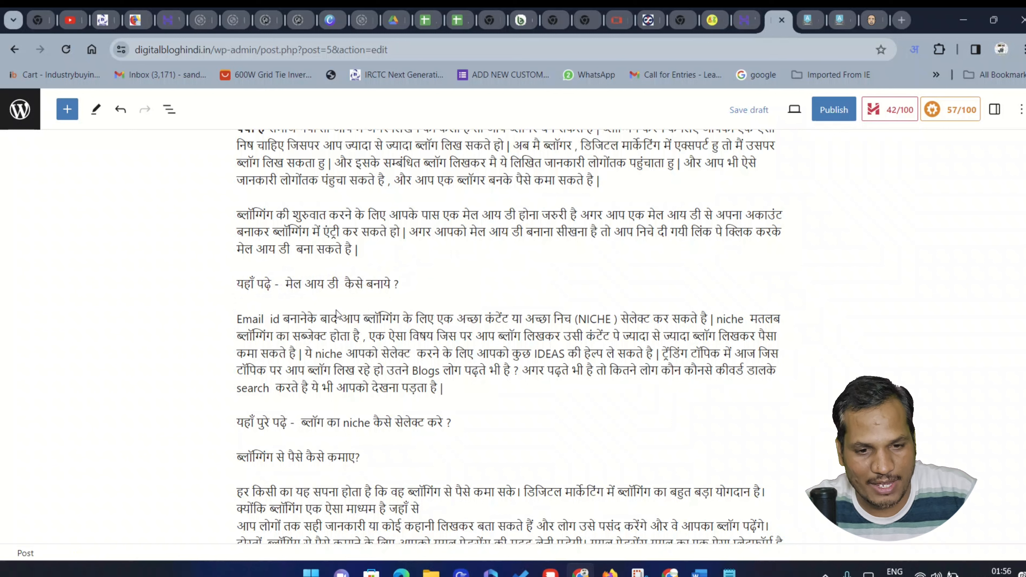
pyautogui.moveTo(285, 284); pyautogui.dragTo(406, 281)
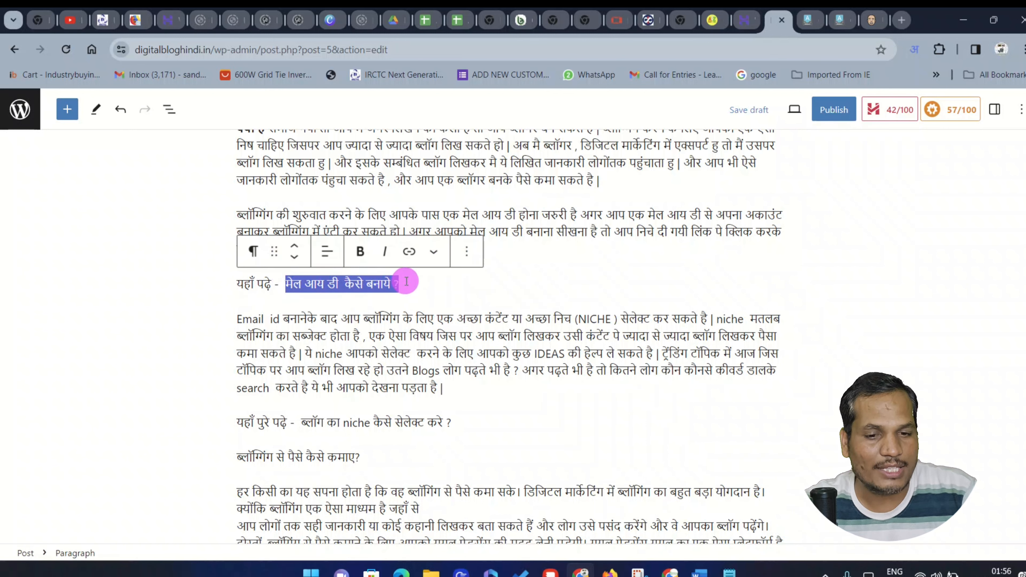
pyautogui.click(409, 251)
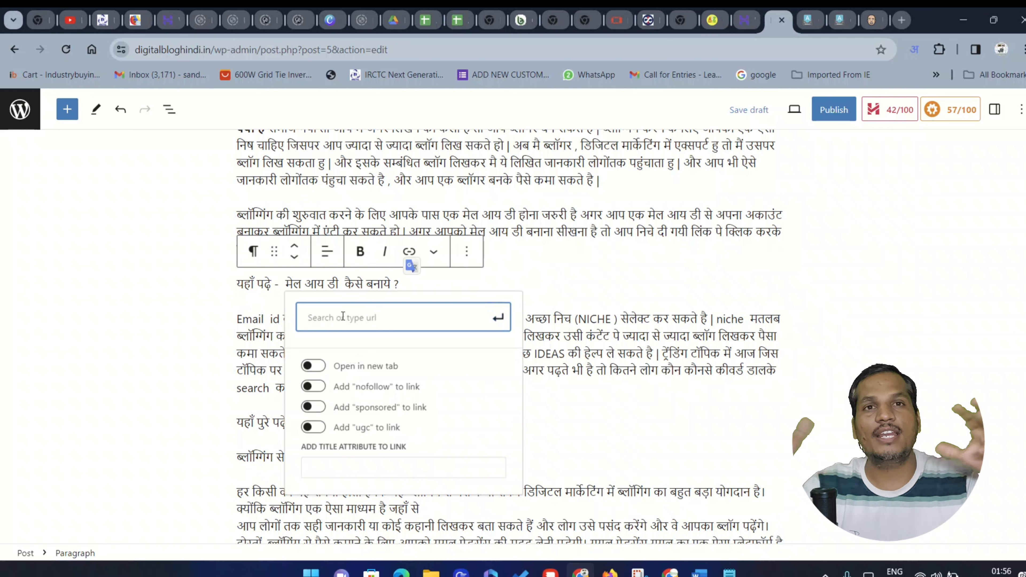
# Step: Search Google in a new browser tab for "email id kaise banaye"
pyautogui.click(901, 20)
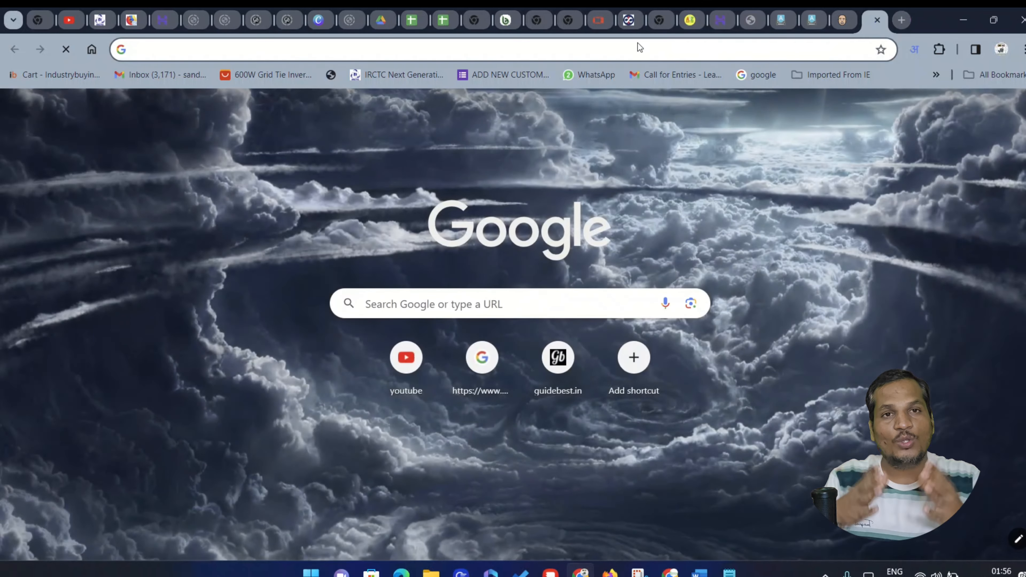
pyautogui.click(625, 45)
pyautogui.write('ema')
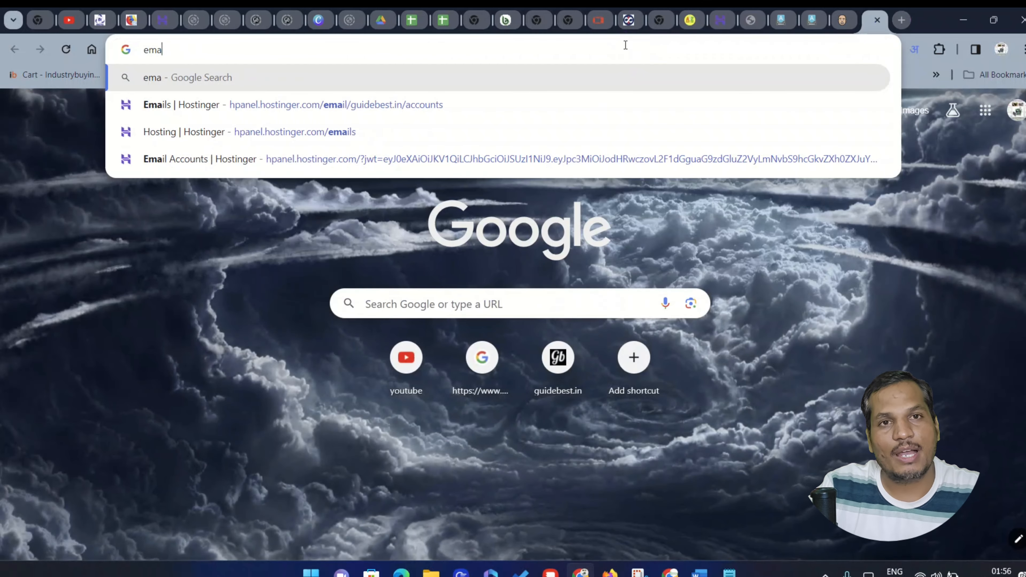
pyautogui.write('il id')
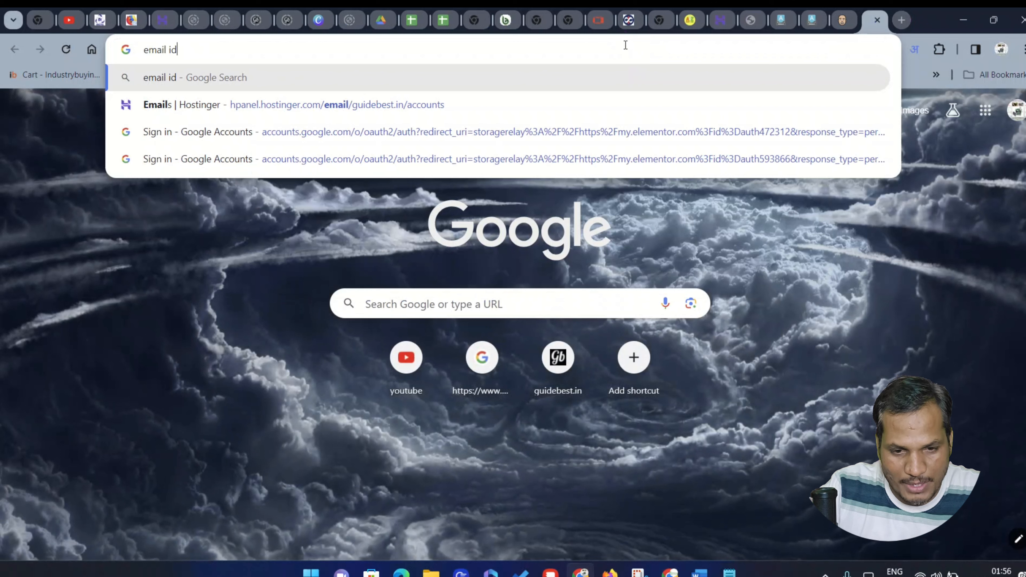
pyautogui.write(' kais')
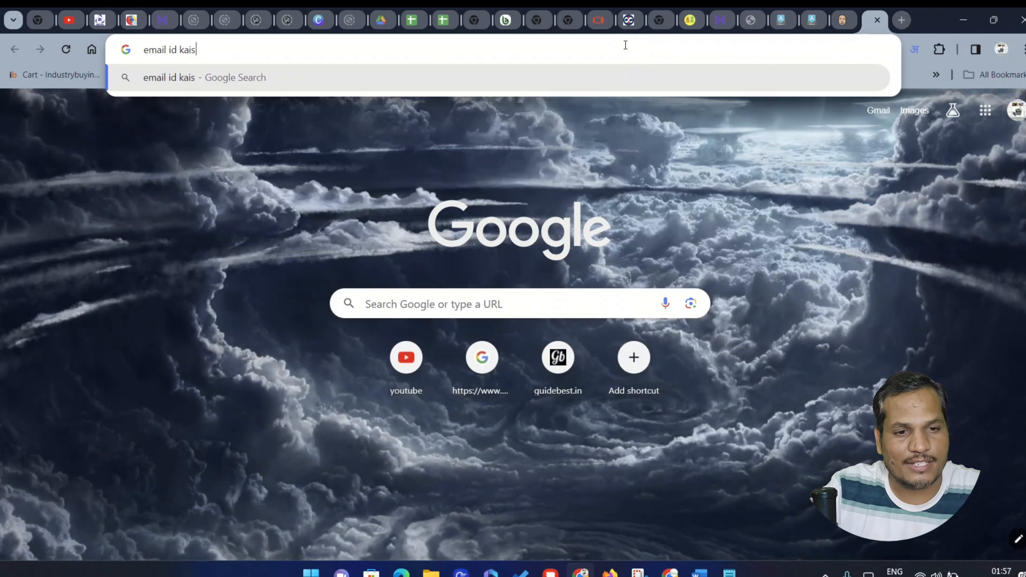
pyautogui.write('e bana')
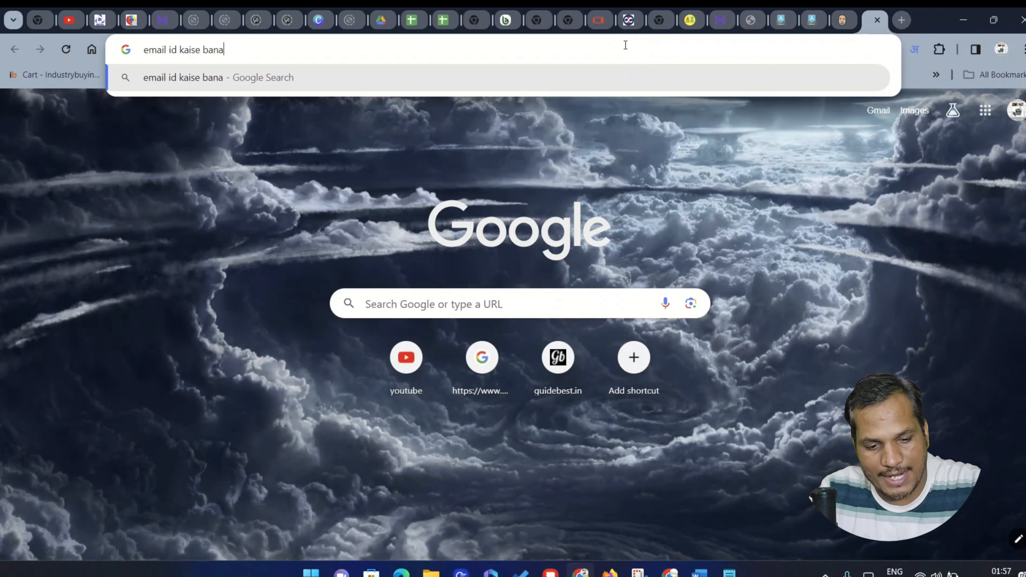
pyautogui.write('ye')
pyautogui.press('Return')
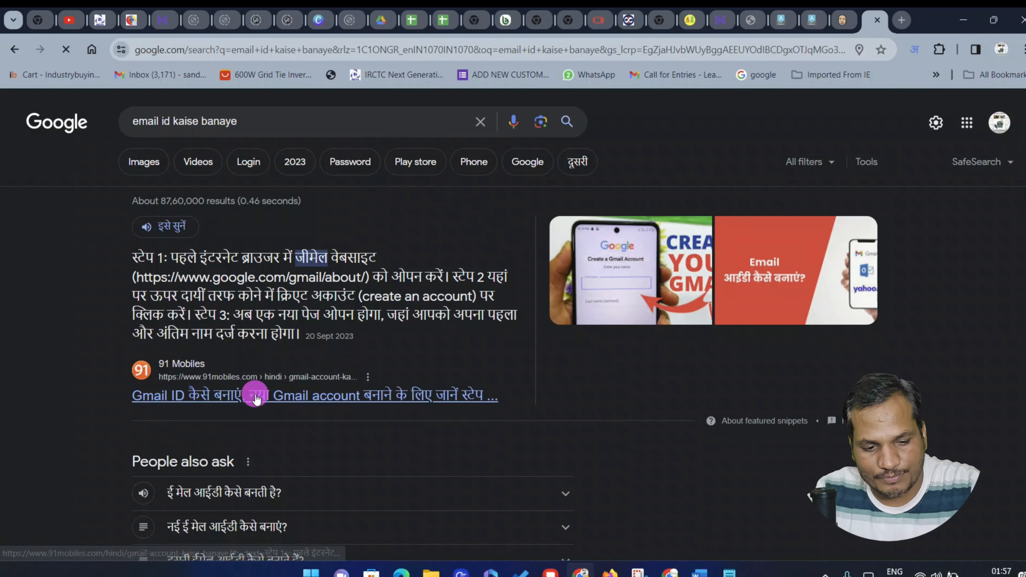
# Step: Open the 91 Mobiles article on creating a Gmail ID, copy its web address and return to the WordPress post
pyautogui.click(255, 395)
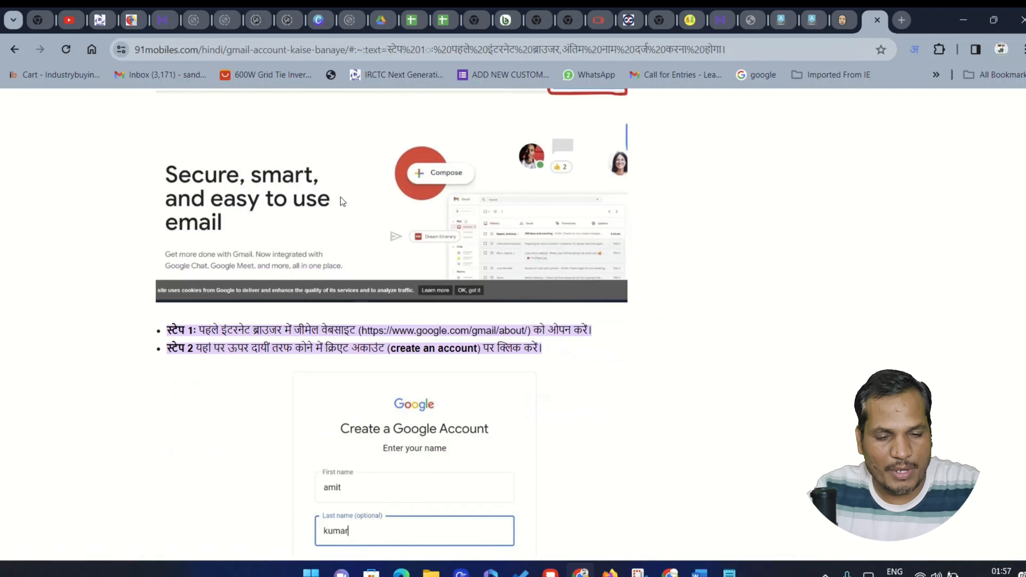
pyautogui.click(289, 50)
pyautogui.rightClick(288, 51)
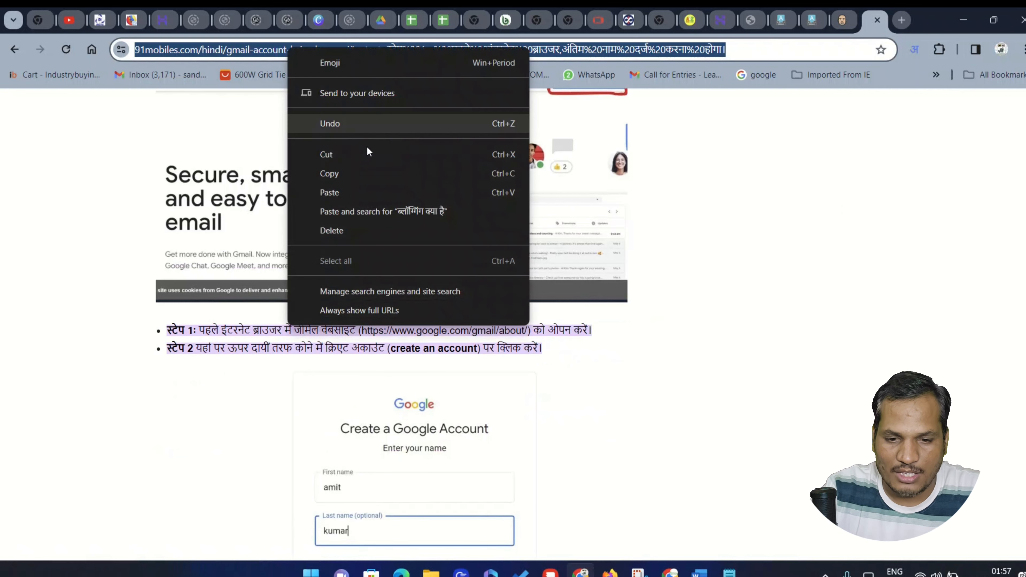
pyautogui.click(352, 171)
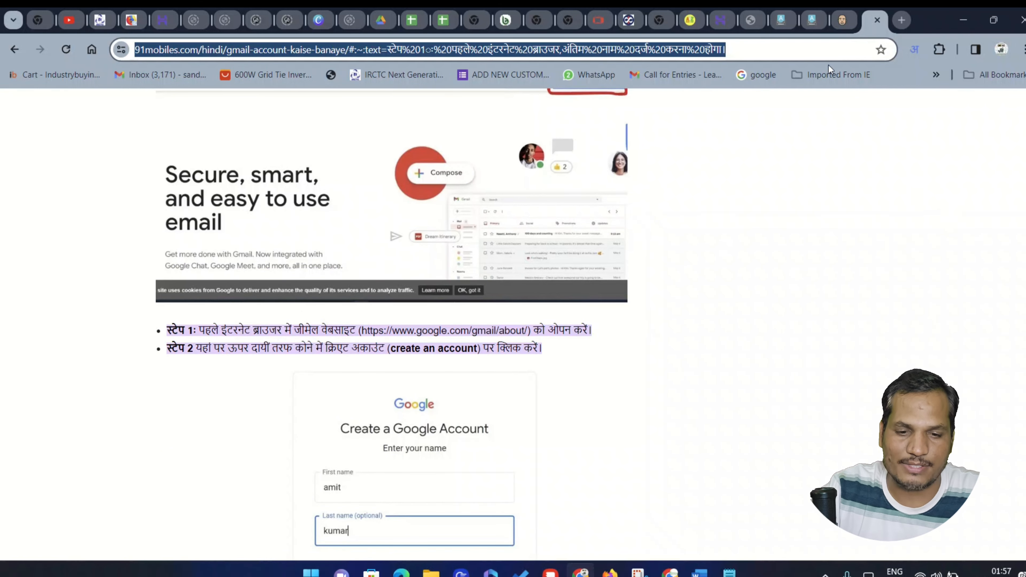
pyautogui.click(843, 22)
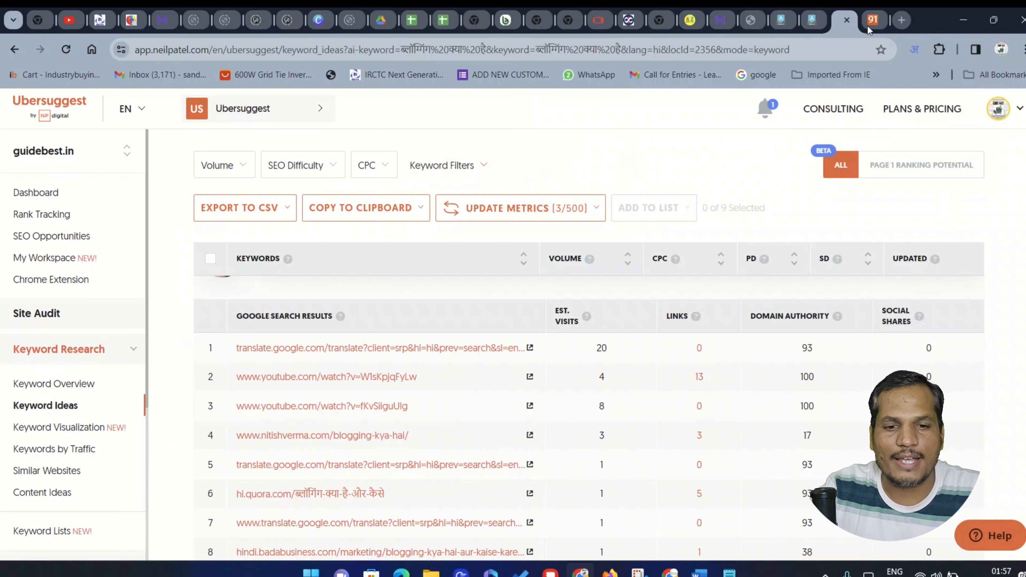
pyautogui.click(750, 21)
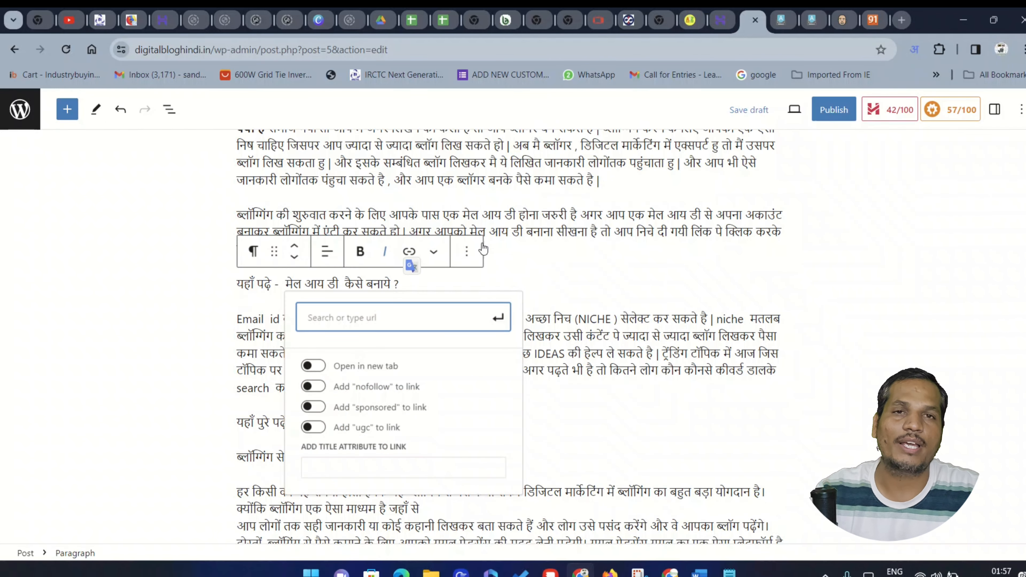
pyautogui.click(570, 270)
pyautogui.moveTo(288, 284); pyautogui.dragTo(440, 279)
pyautogui.press('BackSpace')
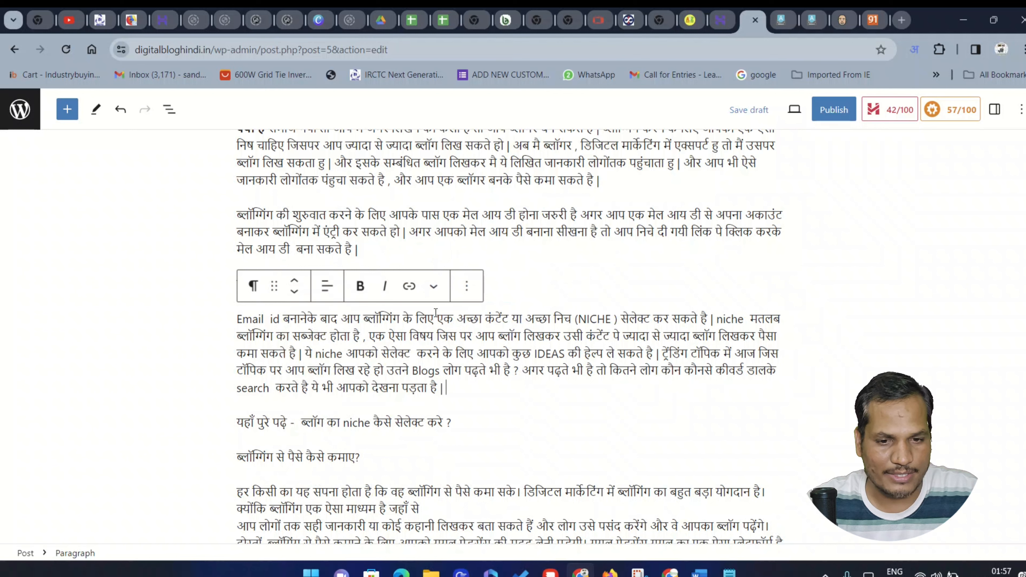
pyautogui.click(409, 286)
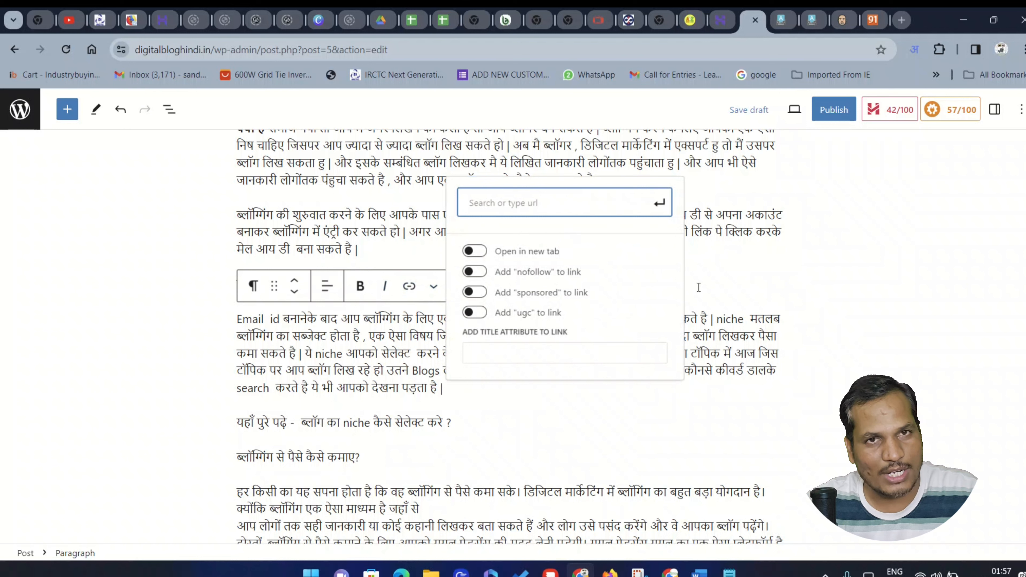
pyautogui.click(769, 282)
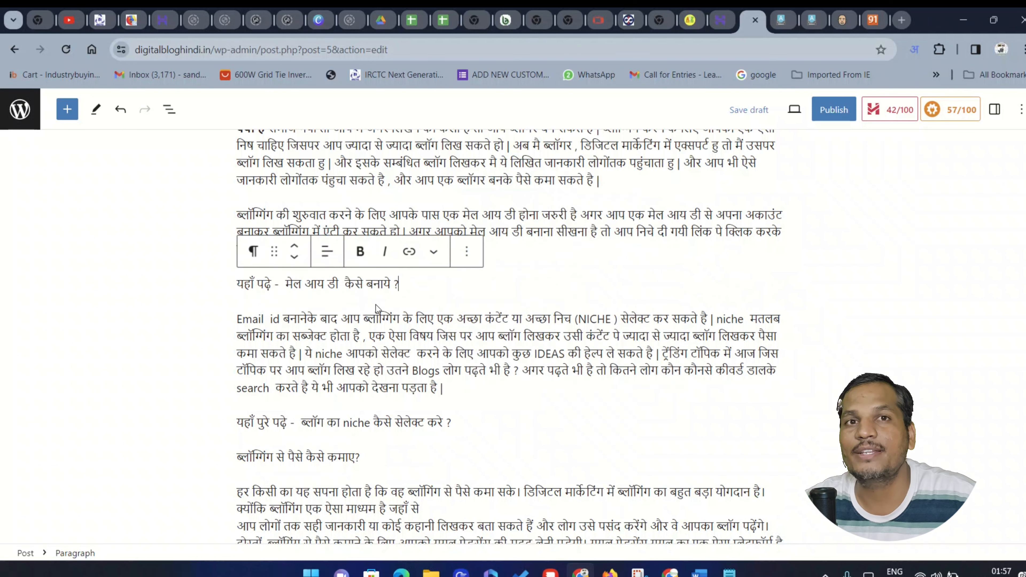
# Step: Set the text colour of "मेल आय डी कैसे बनाये ?" in the "यहाँ पढ़े" line to the blue Accent colour
pyautogui.moveTo(417, 279); pyautogui.dragTo(283, 284)
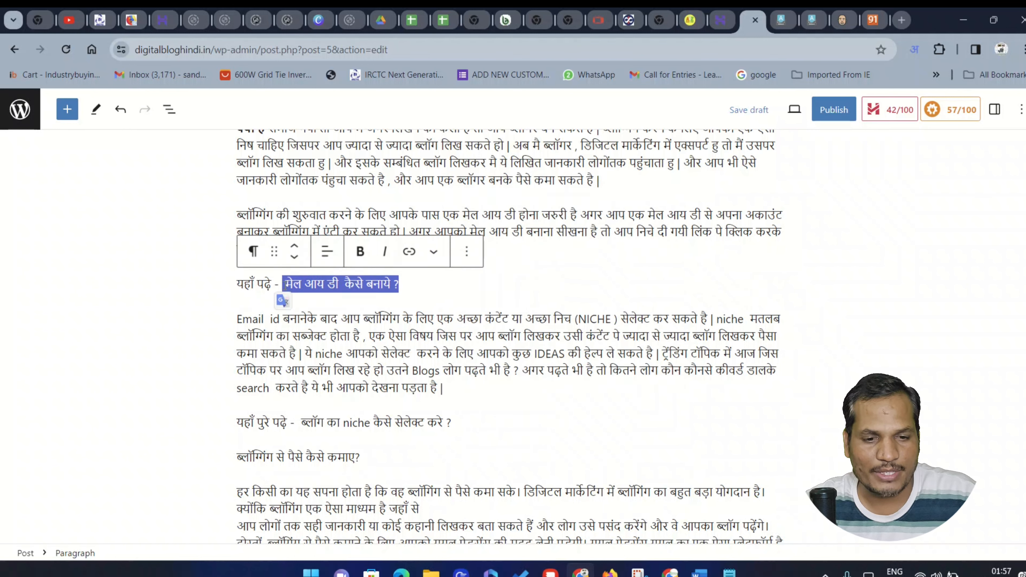
pyautogui.click(433, 251)
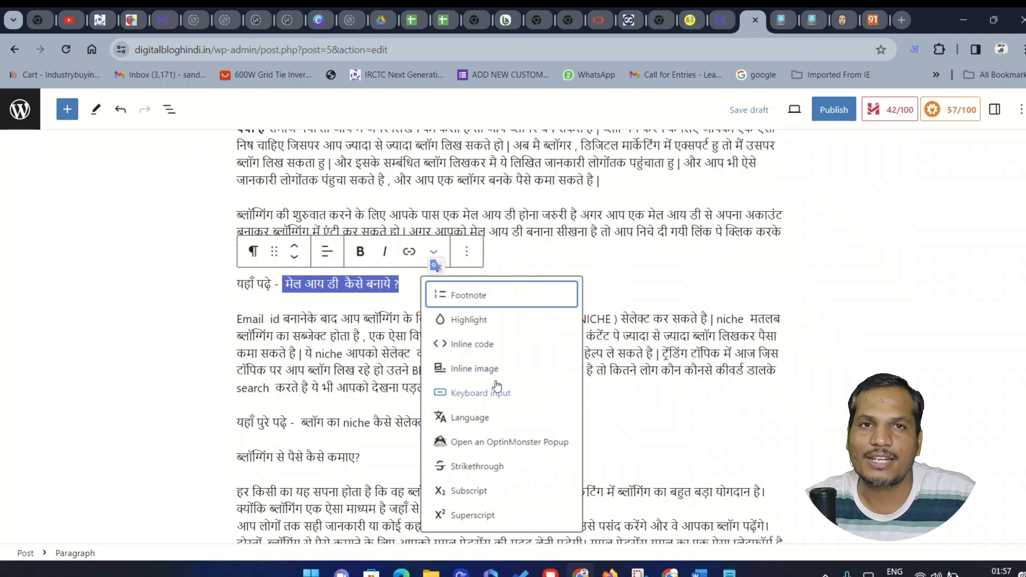
pyautogui.click(469, 319)
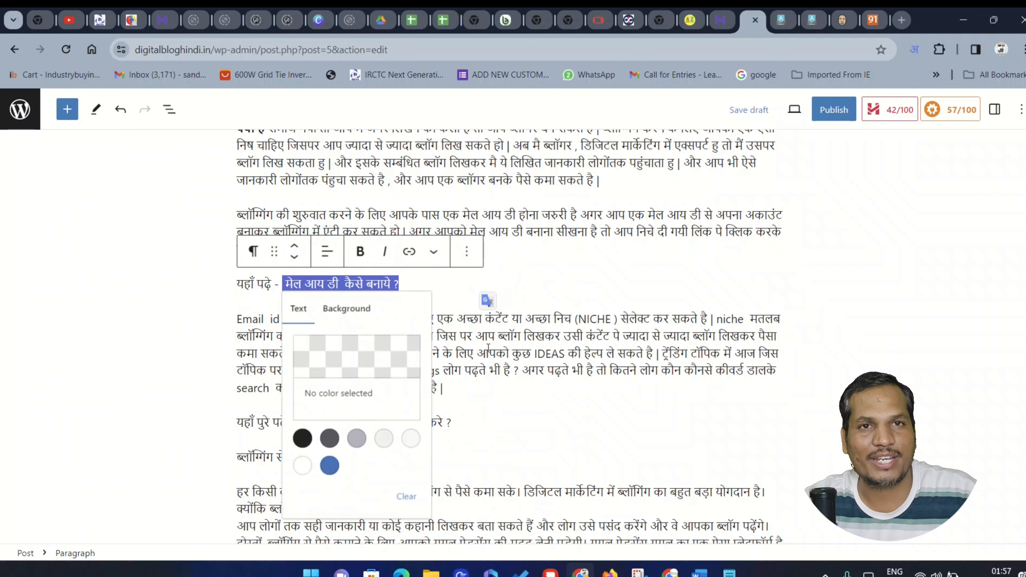
pyautogui.click(329, 466)
pyautogui.click(369, 366)
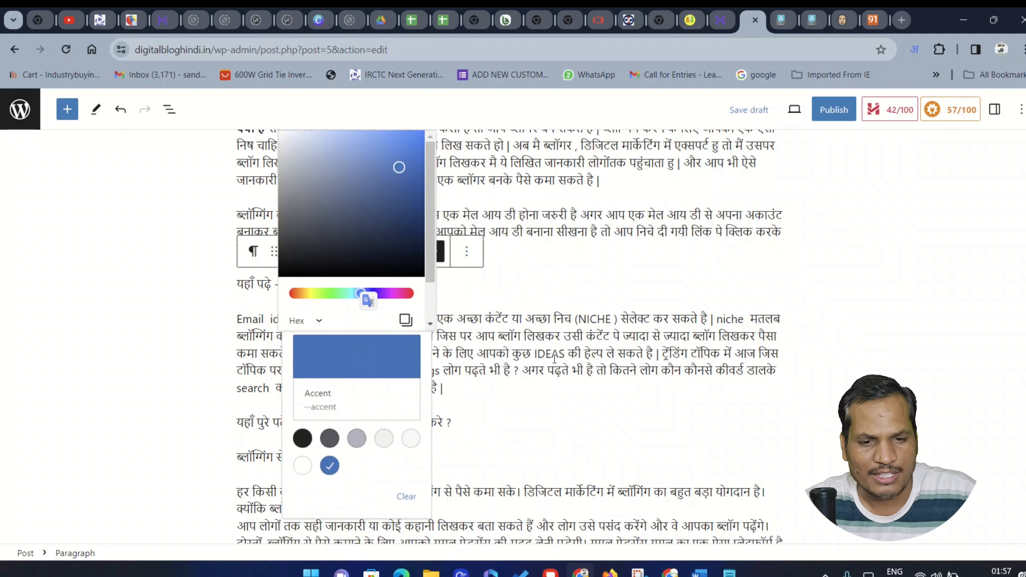
pyautogui.click(568, 282)
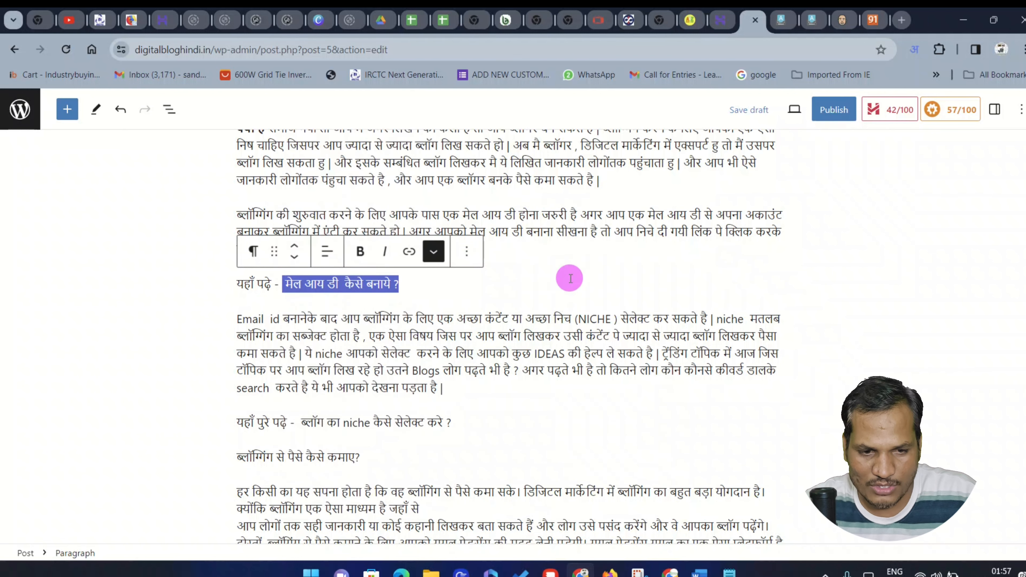
pyautogui.click(469, 297)
pyautogui.click(618, 406)
# Step: Make the word "Blogging" bold at the start of the paragraph under the heading "ब्लॉग्गिंग की शुरुवात कैसे करे ?"
pyautogui.scroll(-3, 618, 406)
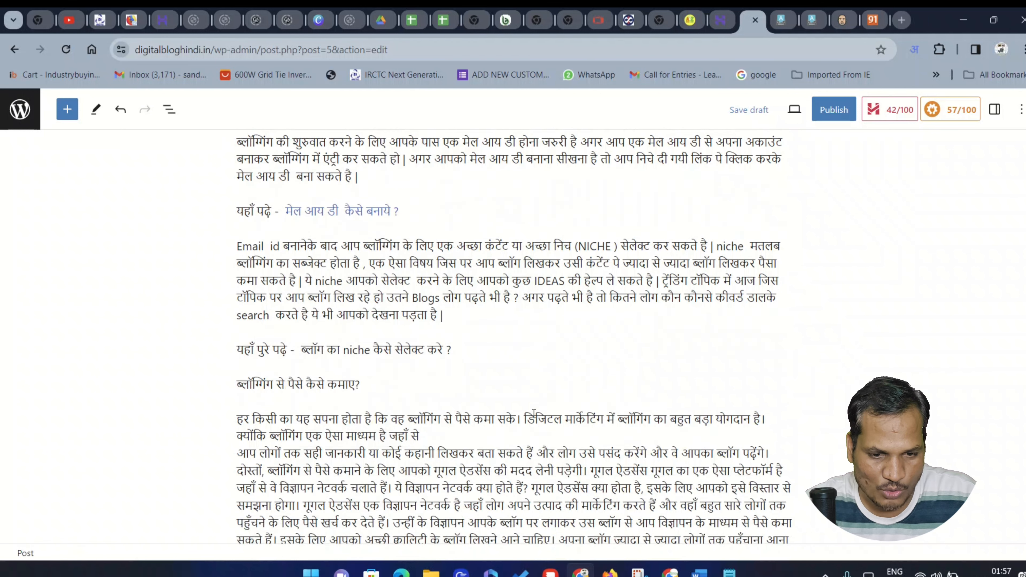
pyautogui.scroll(6, 430, 285)
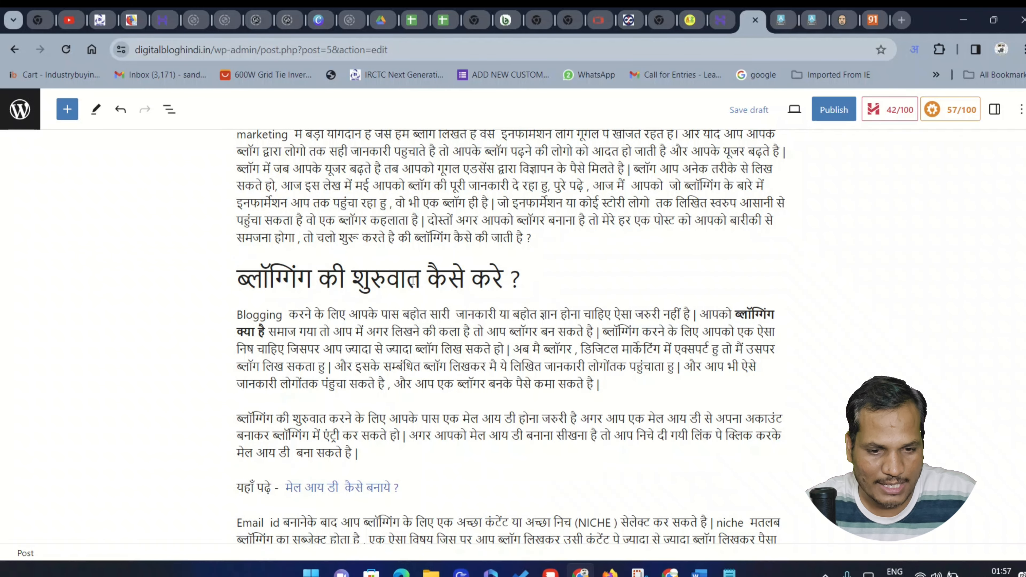
pyautogui.moveTo(240, 314); pyautogui.dragTo(287, 314)
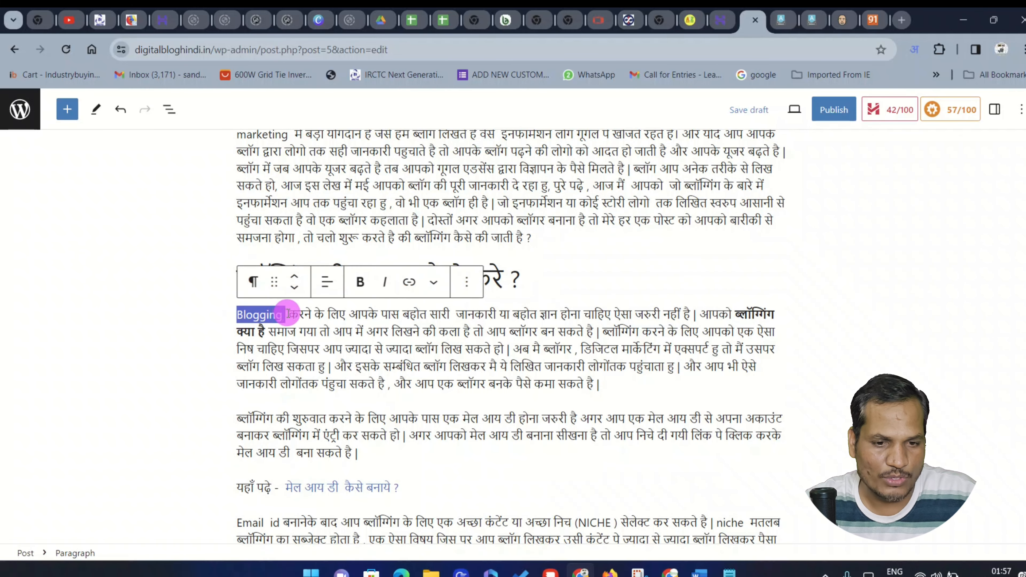
pyautogui.click(360, 281)
# Step: Give the bold word "Blogging" under the heading the custom orange text colour #FF9504
pyautogui.click(409, 282)
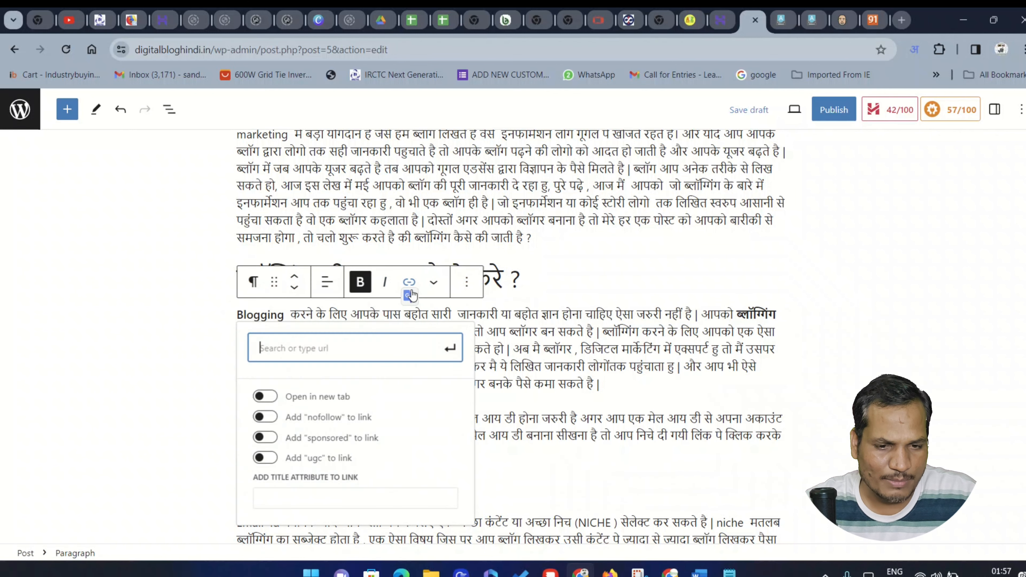
pyautogui.click(433, 281)
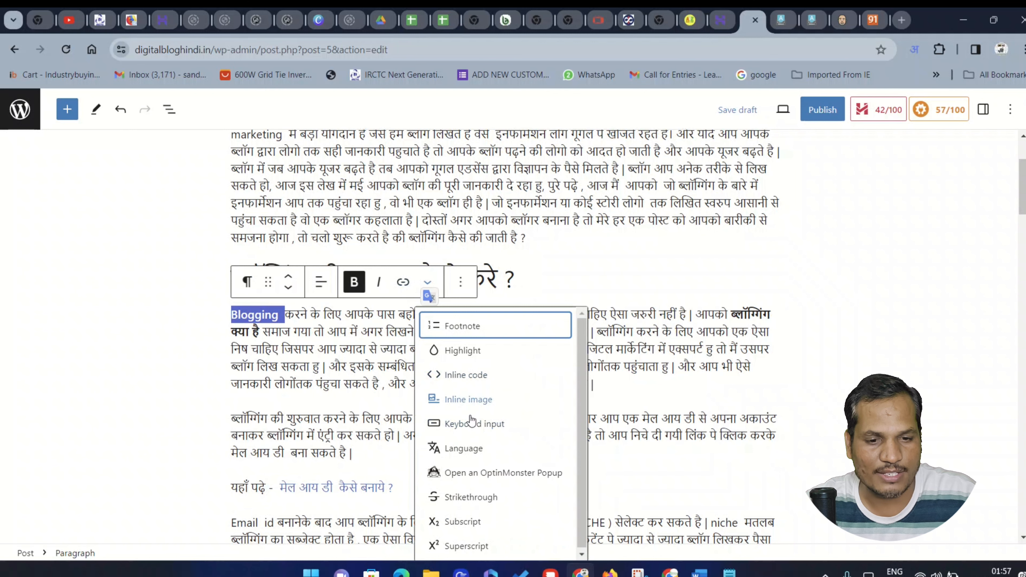
pyautogui.click(463, 355)
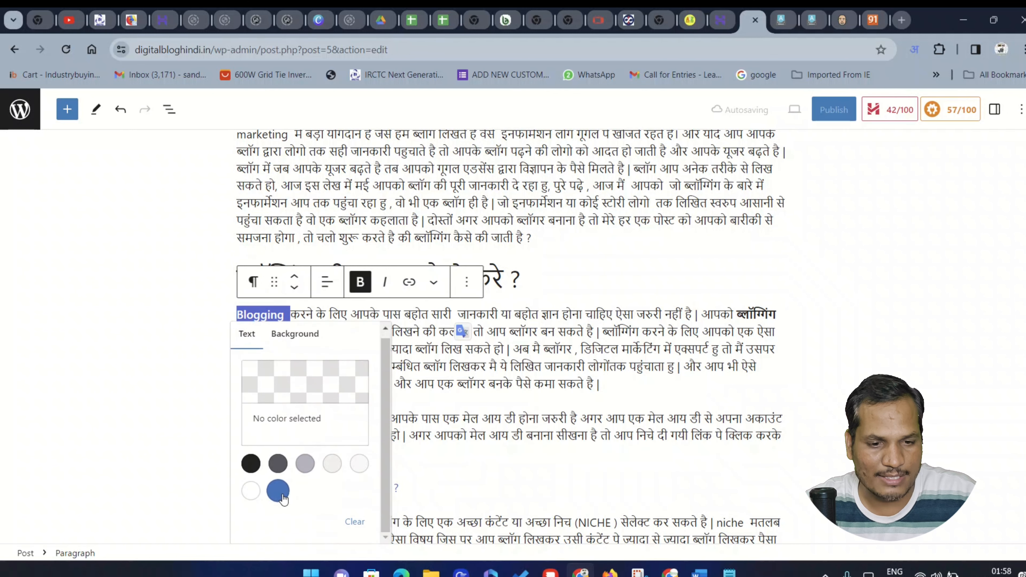
pyautogui.click(315, 419)
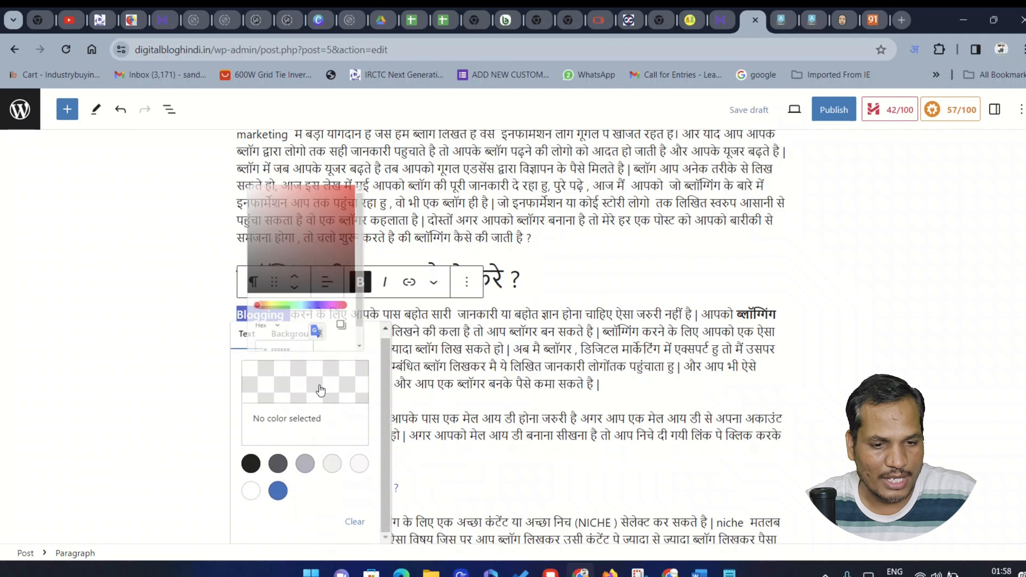
pyautogui.click(367, 132)
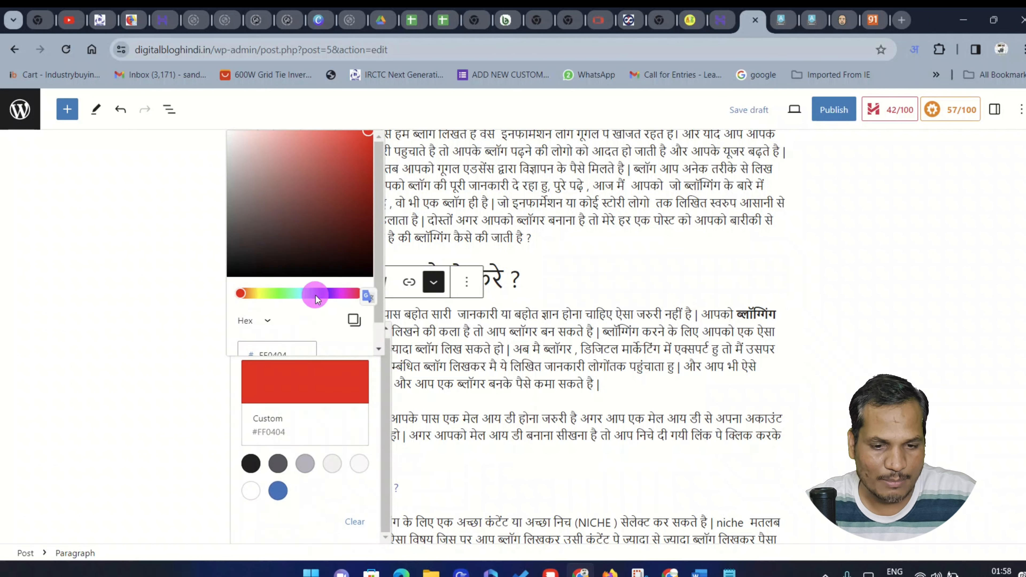
pyautogui.moveTo(316, 299); pyautogui.dragTo(252, 296)
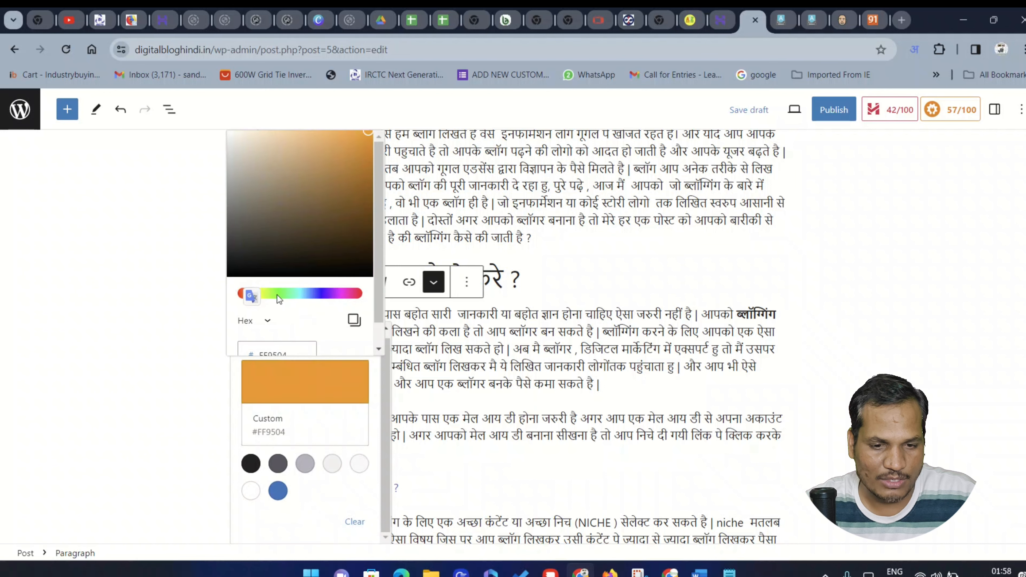
pyautogui.click(465, 459)
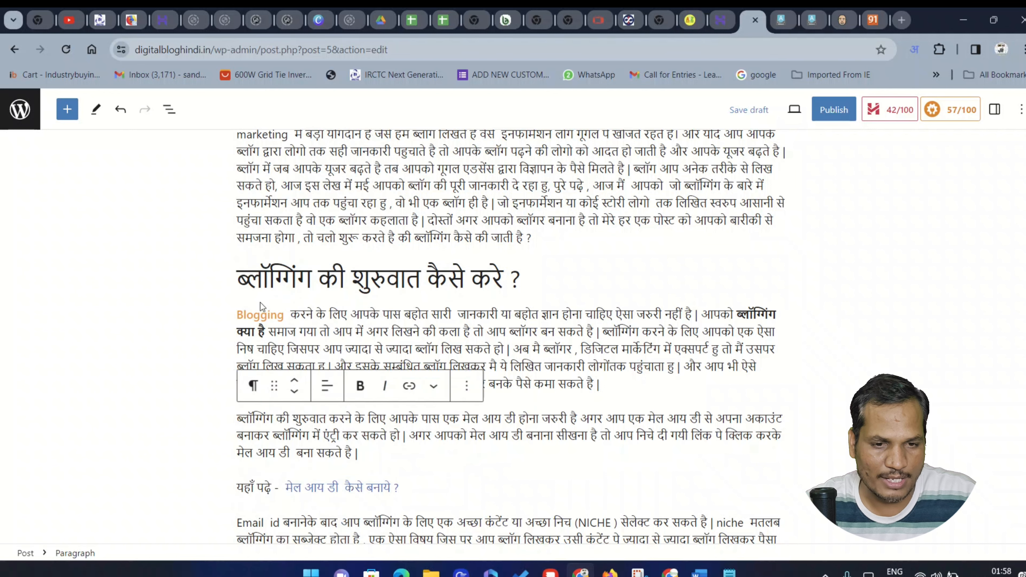
pyautogui.click(814, 362)
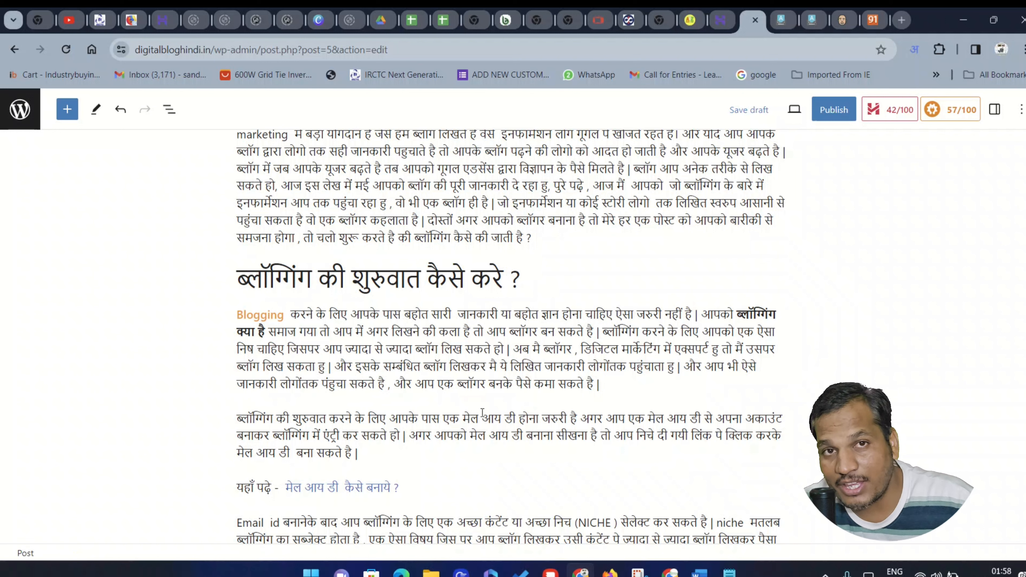
# Step: Review the bold keywords in the post's introduction and the coloured text in the "यहाँ पढ़े" line
pyautogui.scroll(3, 232, 225)
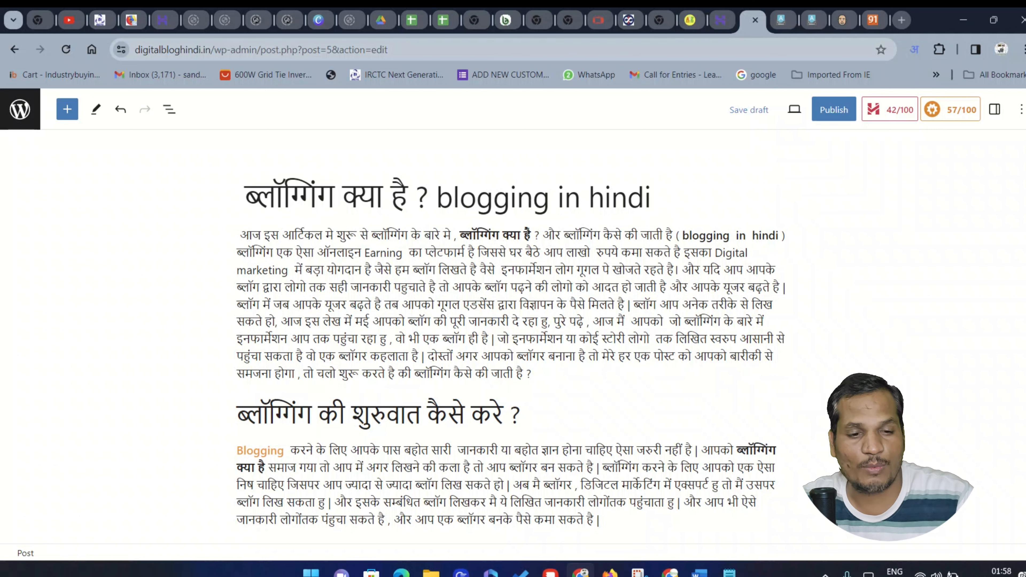
pyautogui.scroll(-8, 750, 235)
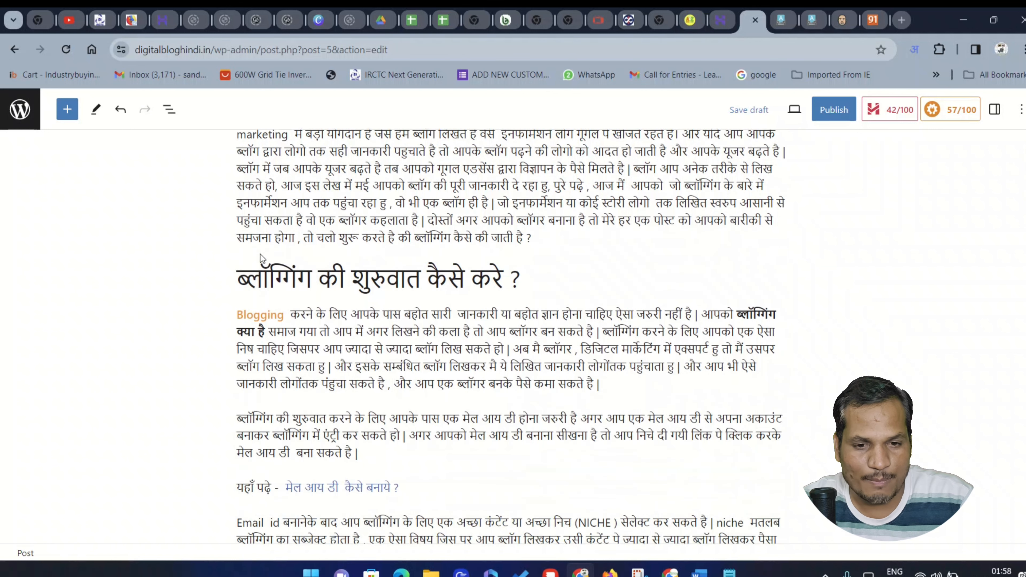
pyautogui.scroll(-2, 381, 279)
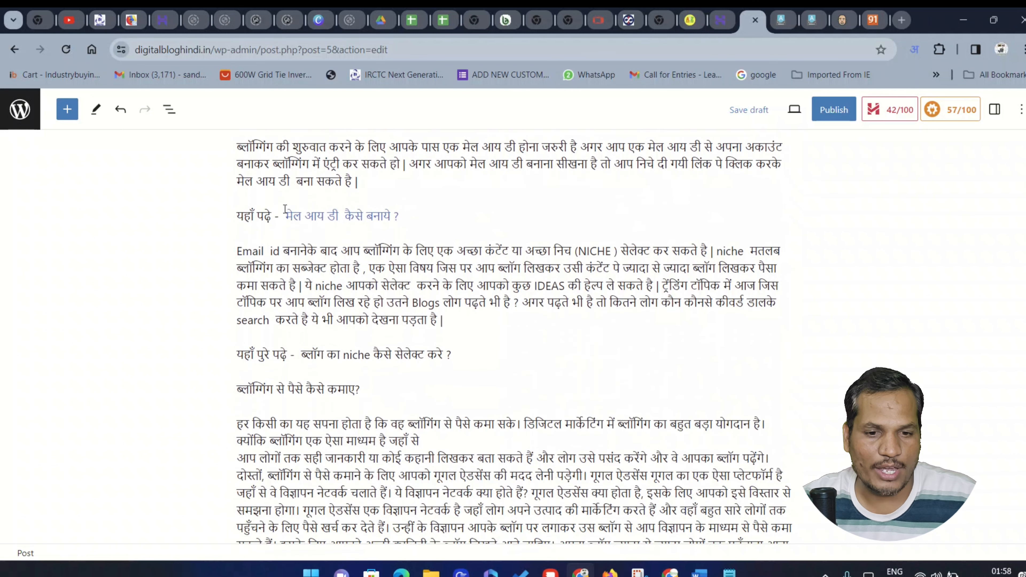
pyautogui.moveTo(286, 216); pyautogui.dragTo(421, 225)
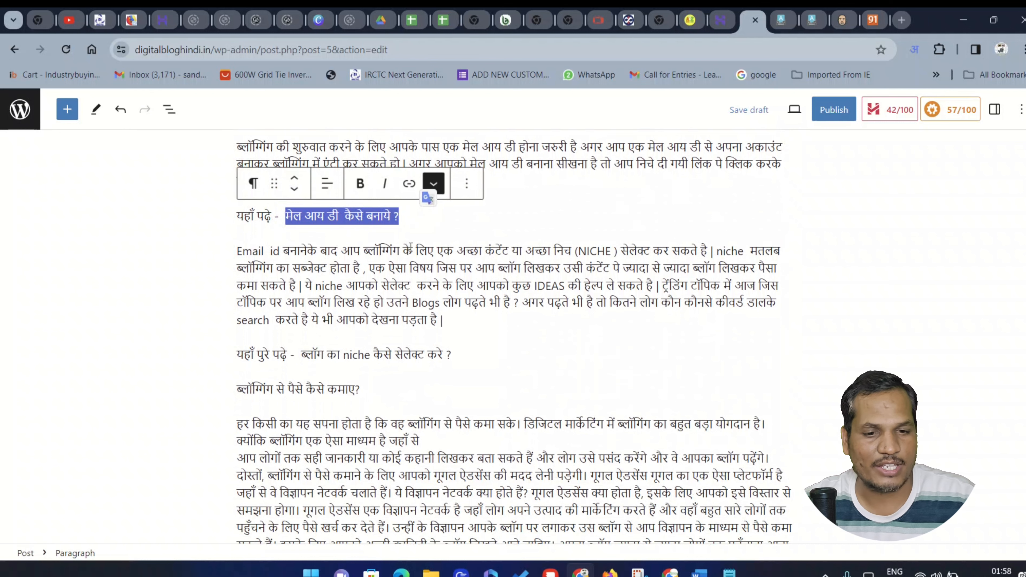
pyautogui.scroll(10, 426, 269)
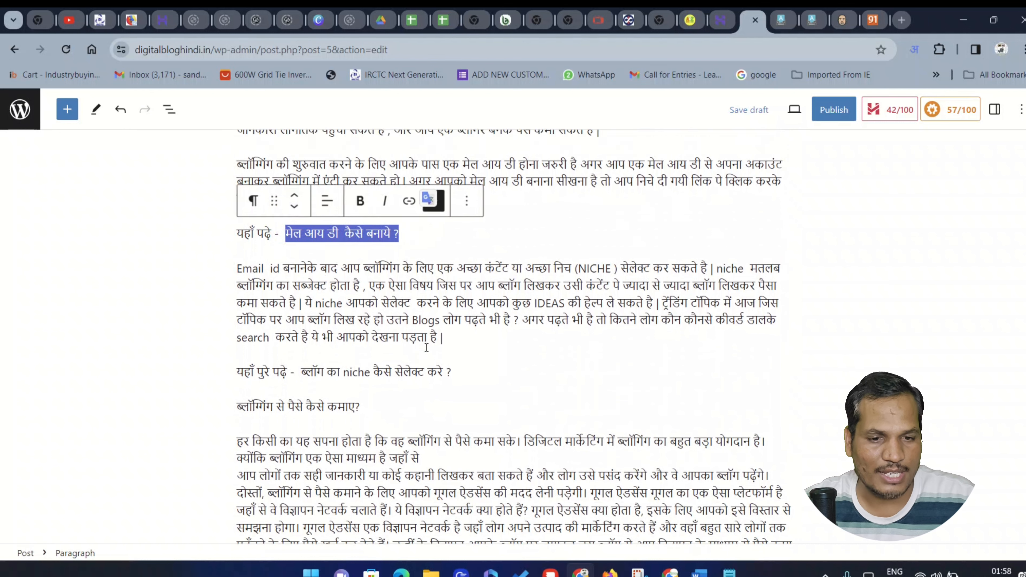
pyautogui.moveTo(670, 202); pyautogui.dragTo(262, 290)
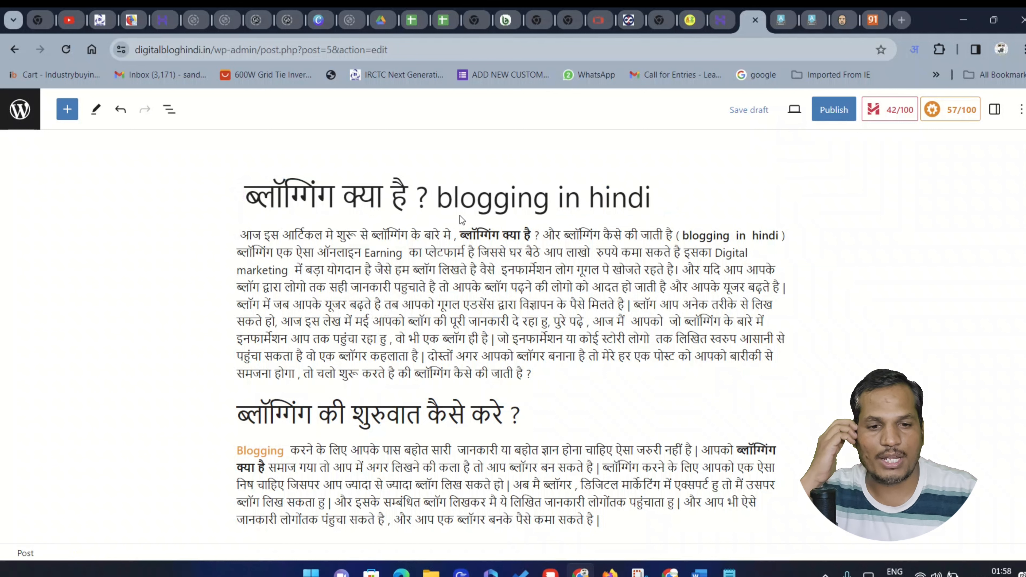
pyautogui.moveTo(240, 233); pyautogui.dragTo(533, 374)
pyautogui.click(814, 300)
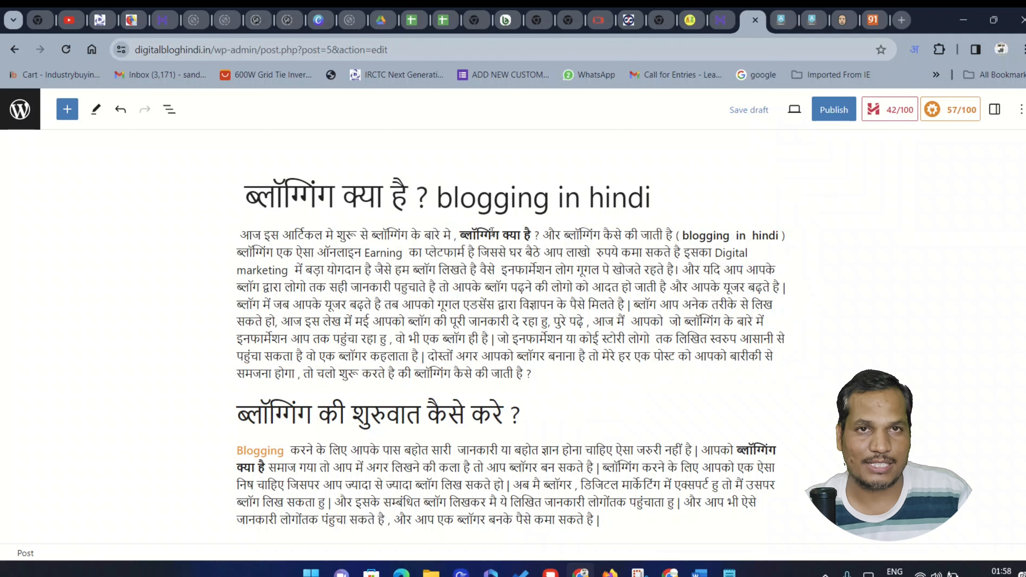
# Step: Check the heading "ब्लॉग्गिंग की शुरुवात कैसे करे ?", the keywords in its first paragraph and the mail ID reference text
pyautogui.scroll(-5, 431, 320)
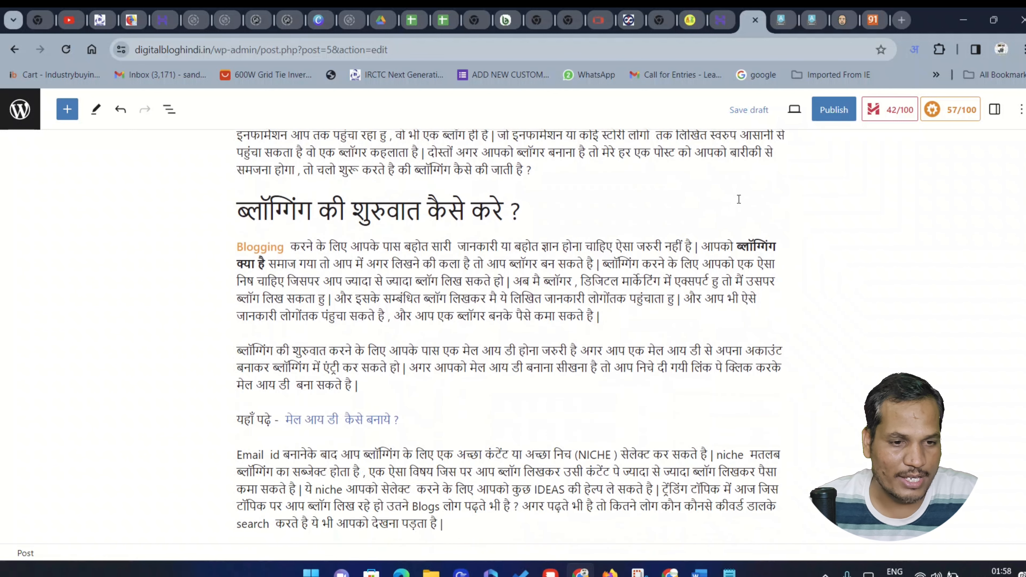
pyautogui.moveTo(265, 264); pyautogui.dragTo(737, 248)
pyautogui.click(272, 279)
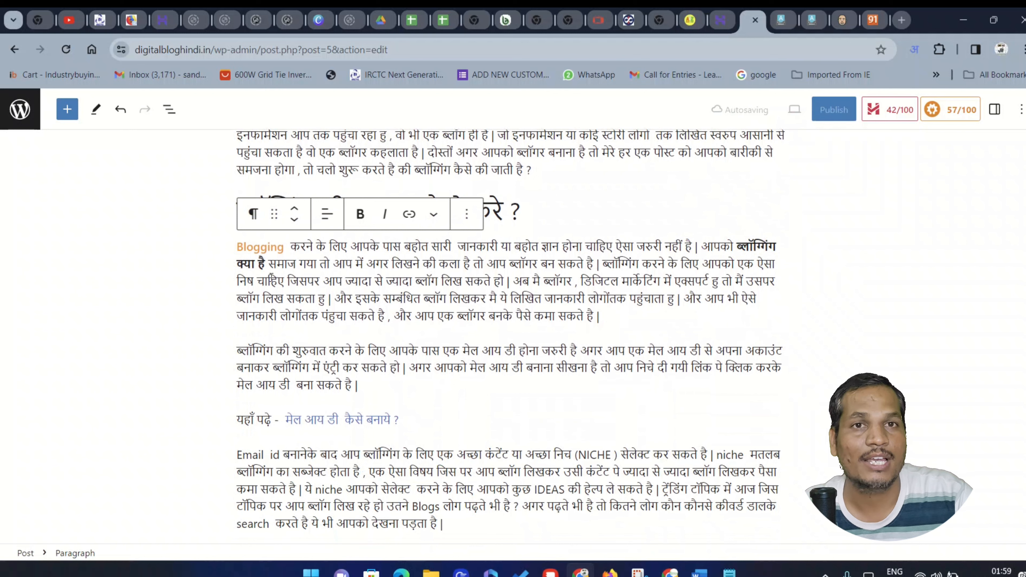
pyautogui.click(525, 214)
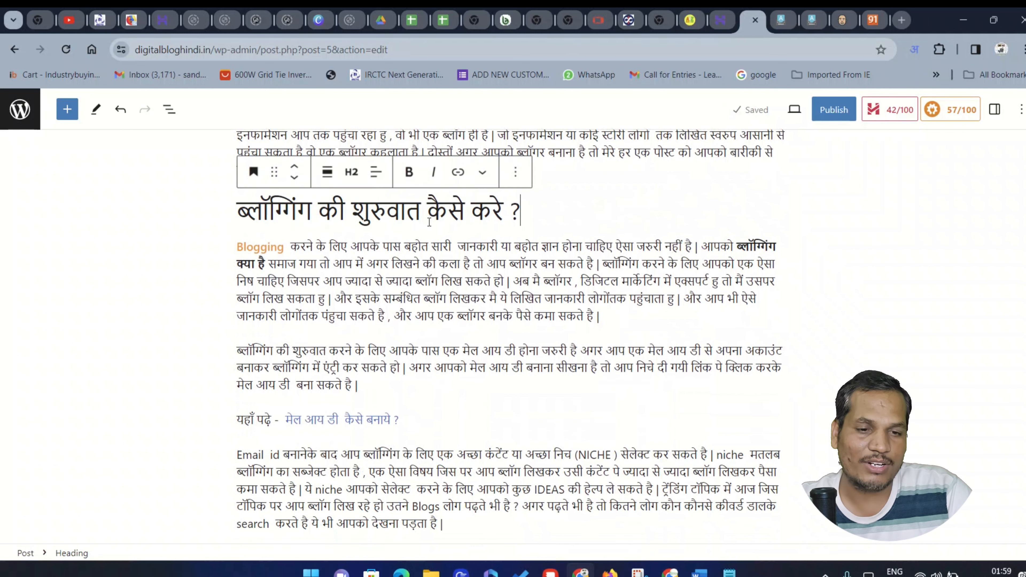
pyautogui.moveTo(233, 226); pyautogui.dragTo(534, 212)
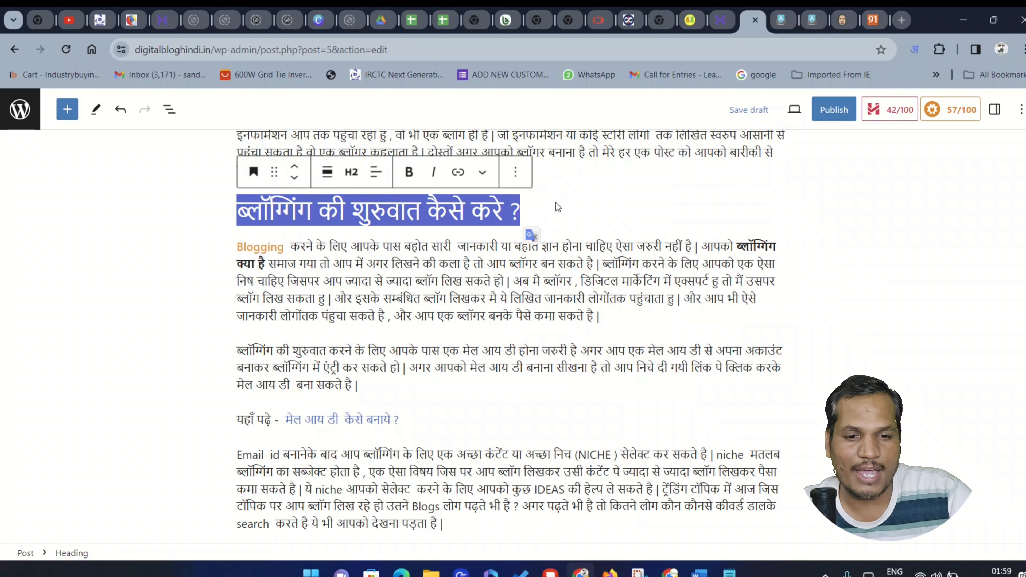
pyautogui.click(274, 265)
pyautogui.moveTo(243, 252); pyautogui.dragTo(288, 246)
pyautogui.click(328, 288)
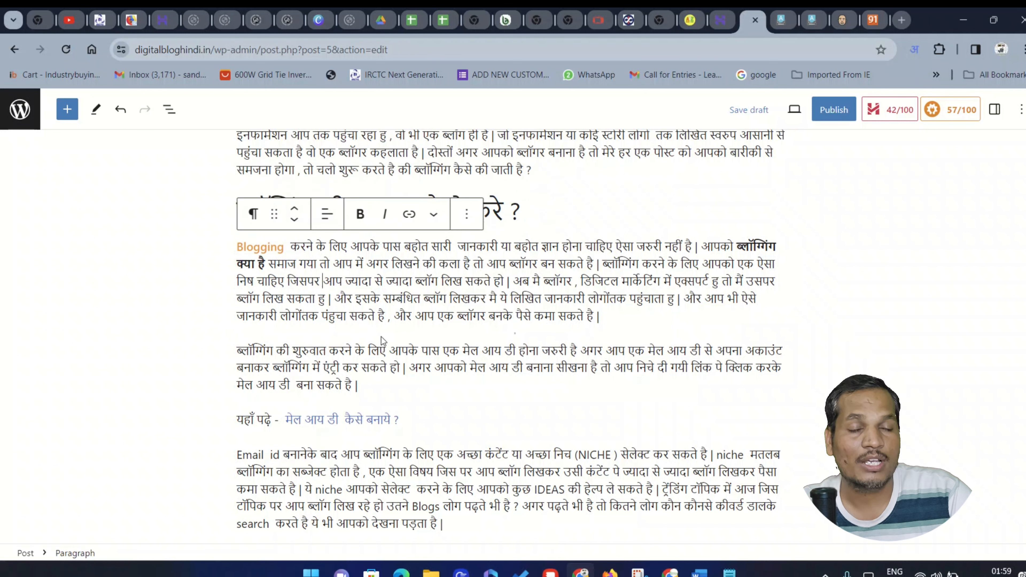
pyautogui.scroll(-2, 347, 326)
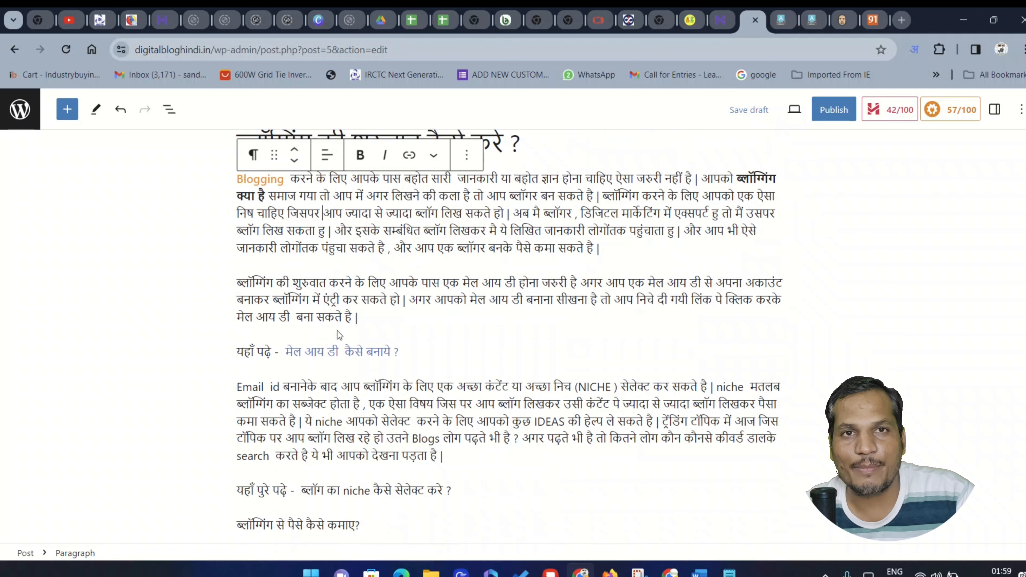
pyautogui.moveTo(290, 351); pyautogui.dragTo(387, 343)
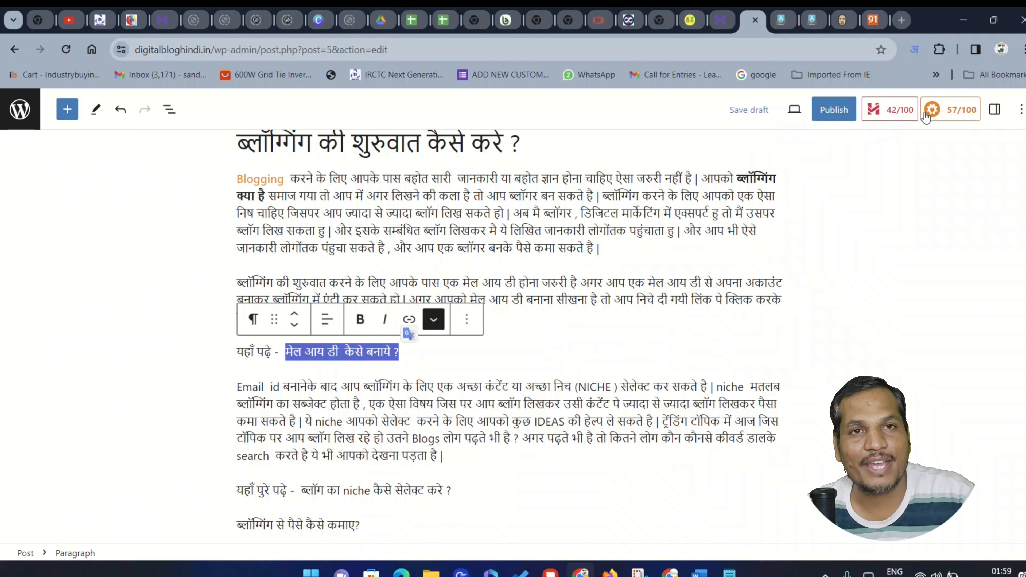
# Step: Open the post's AIOSEO overview and its SEO Headline Analyzer score
pyautogui.click(963, 115)
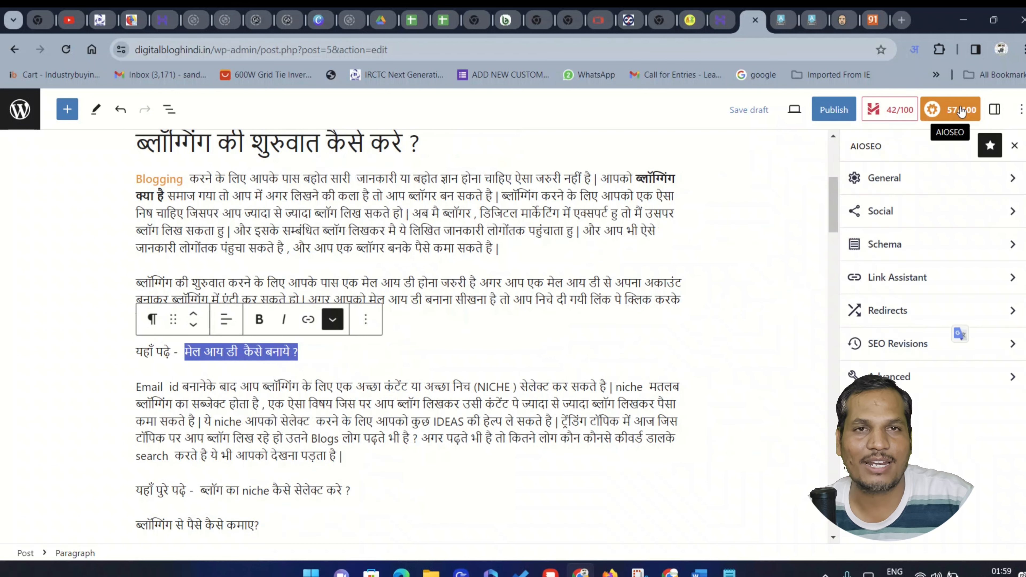
pyautogui.click(904, 115)
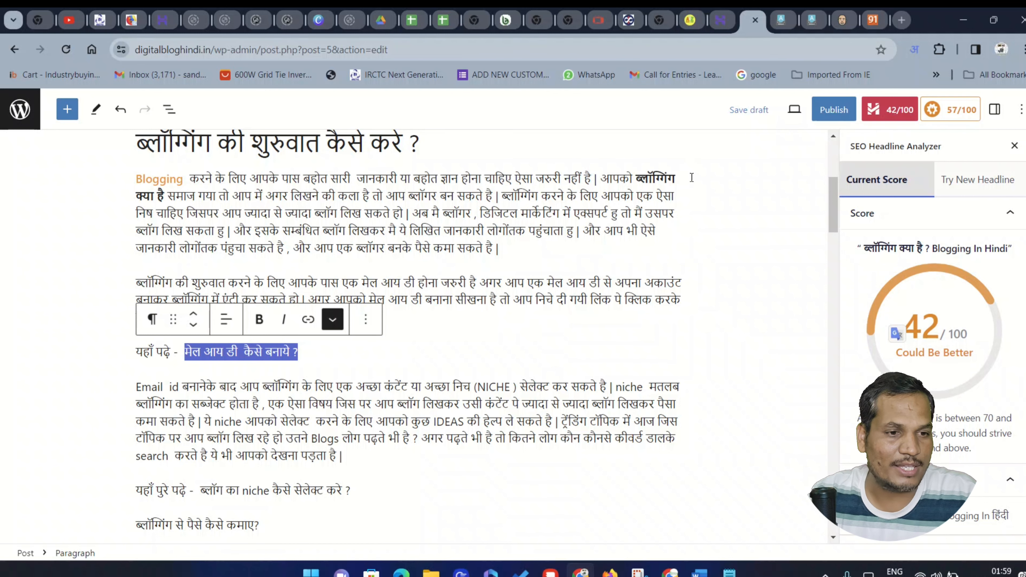
# Step: Extend the post title after "blogging in hindi" with "? ब्लॉग्गिंग की शुरुवात कैसे करे।"
pyautogui.scroll(5, 665, 198)
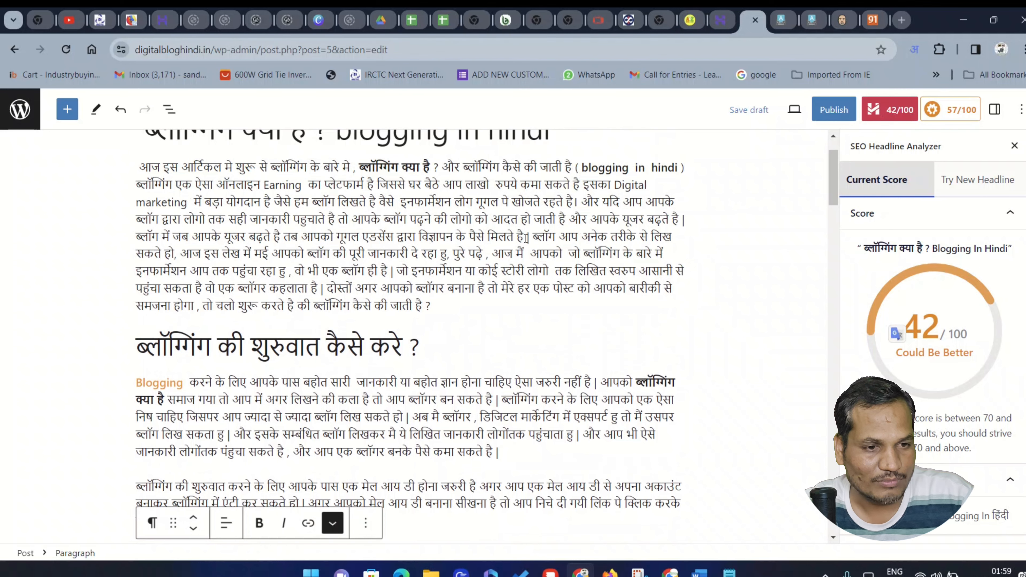
pyautogui.scroll(2, 427, 272)
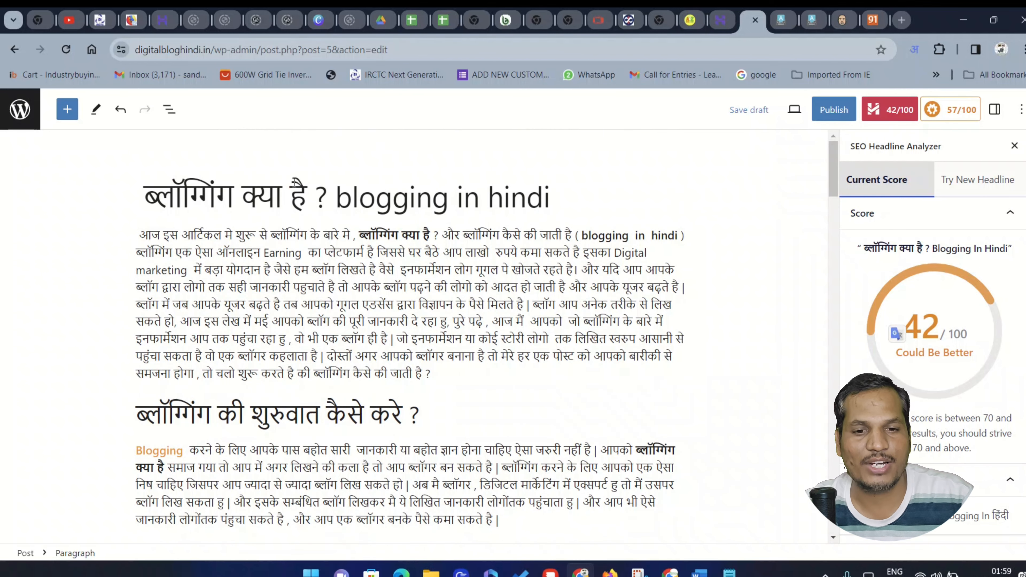
pyautogui.click(232, 195)
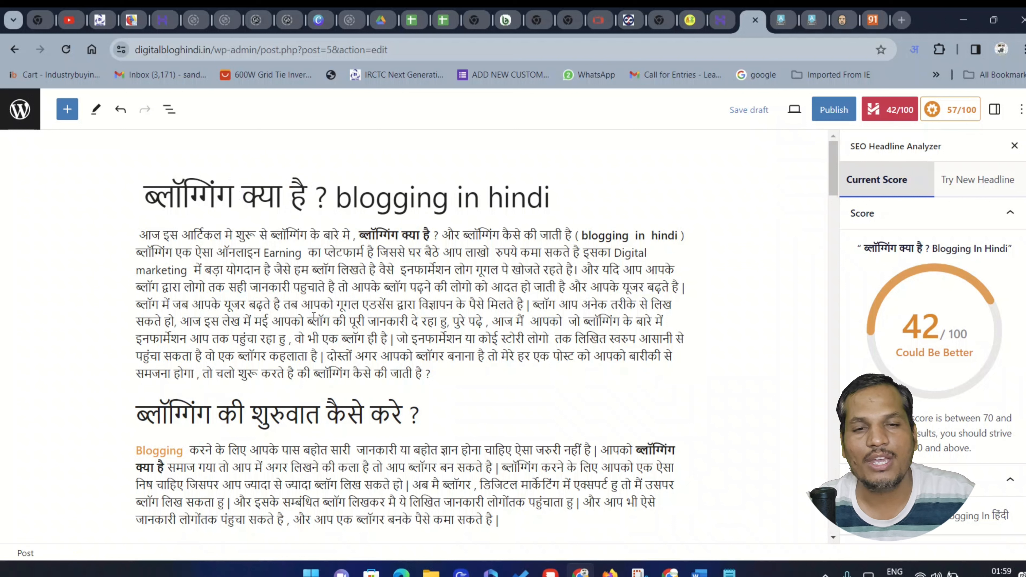
pyautogui.click(561, 201)
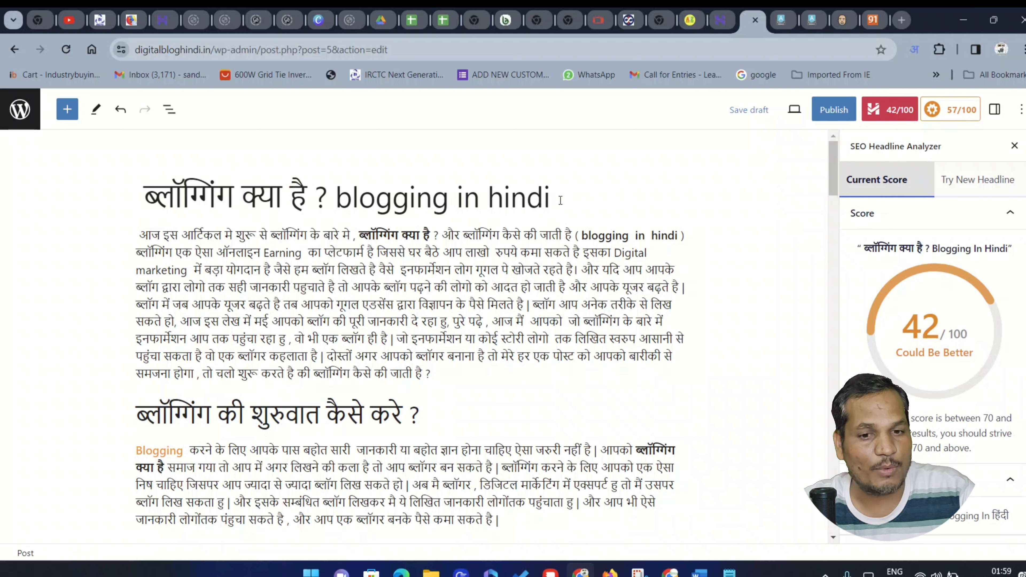
pyautogui.write('?')
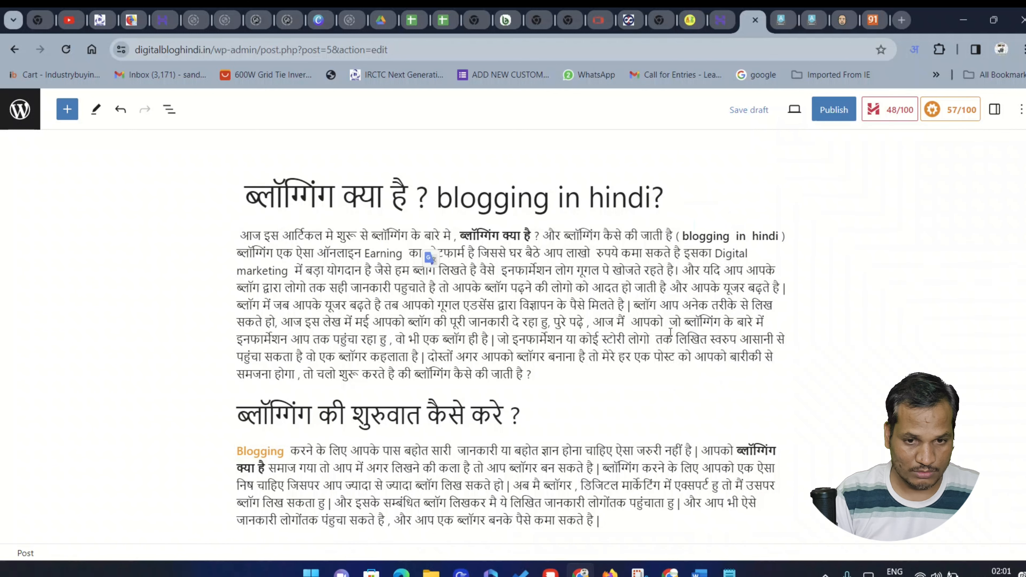
pyautogui.write('blogging ')
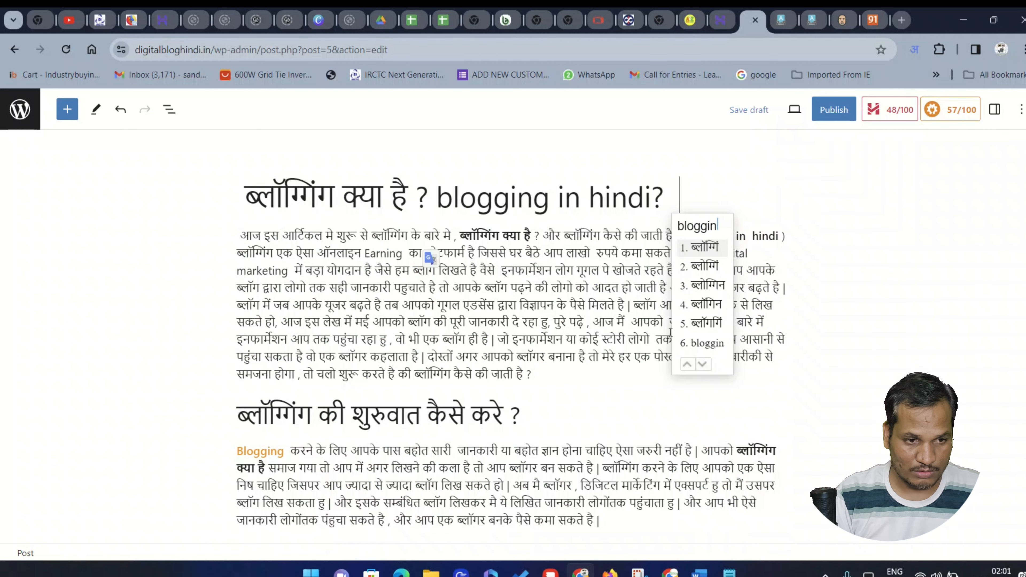
pyautogui.write('ki ')
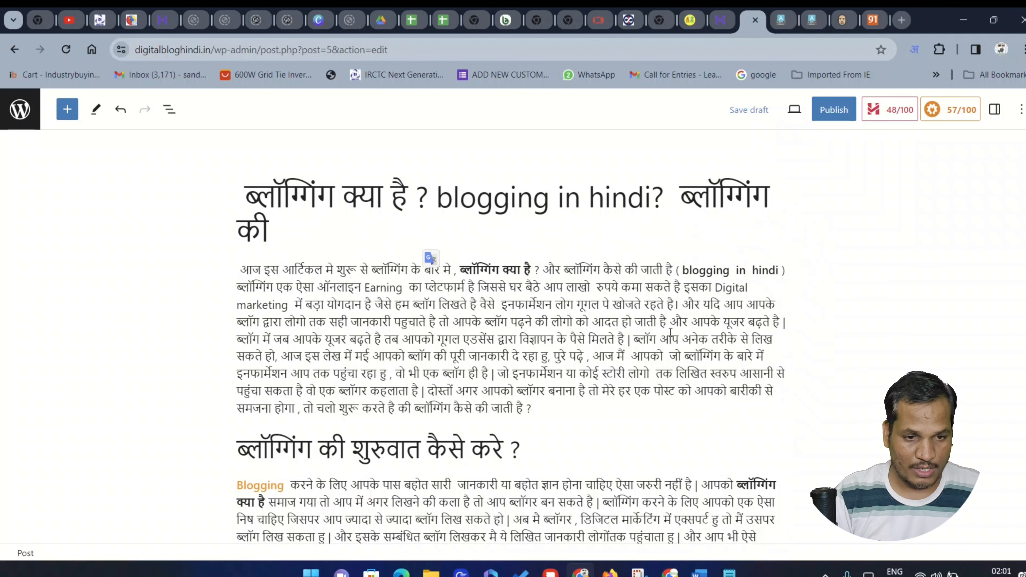
pyautogui.write('shuruva')
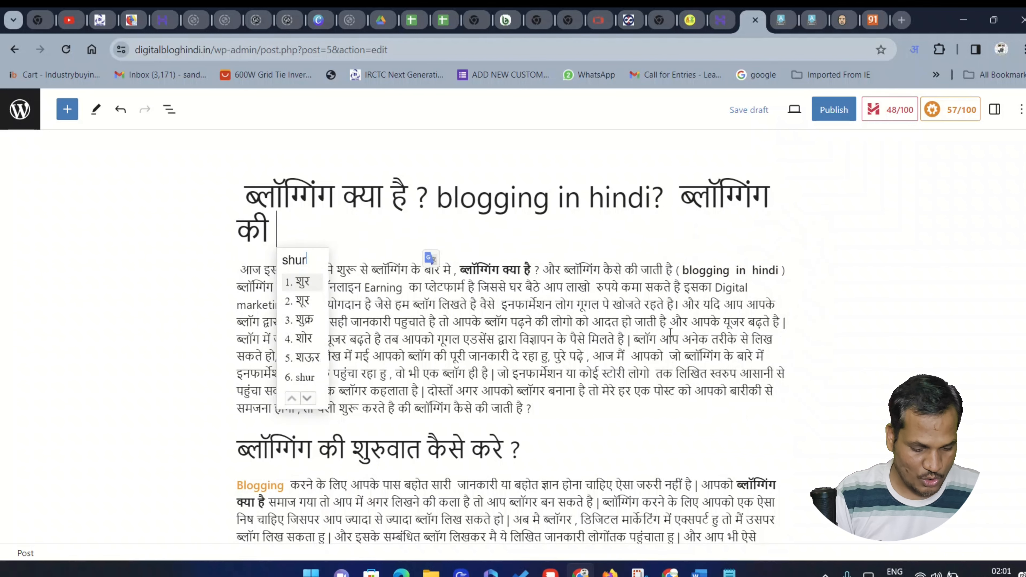
pyautogui.write('t ')
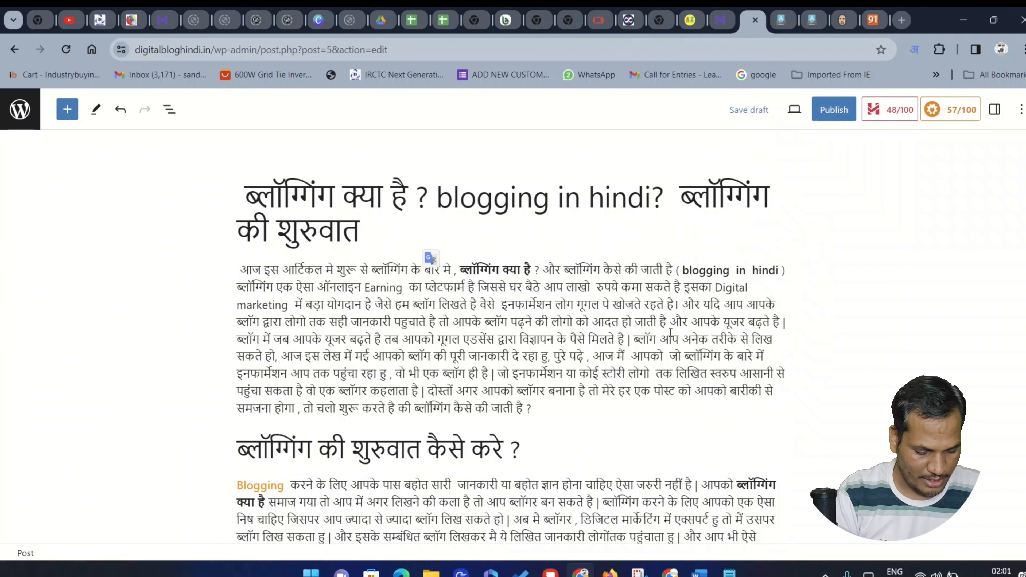
pyautogui.write('kaise kare')
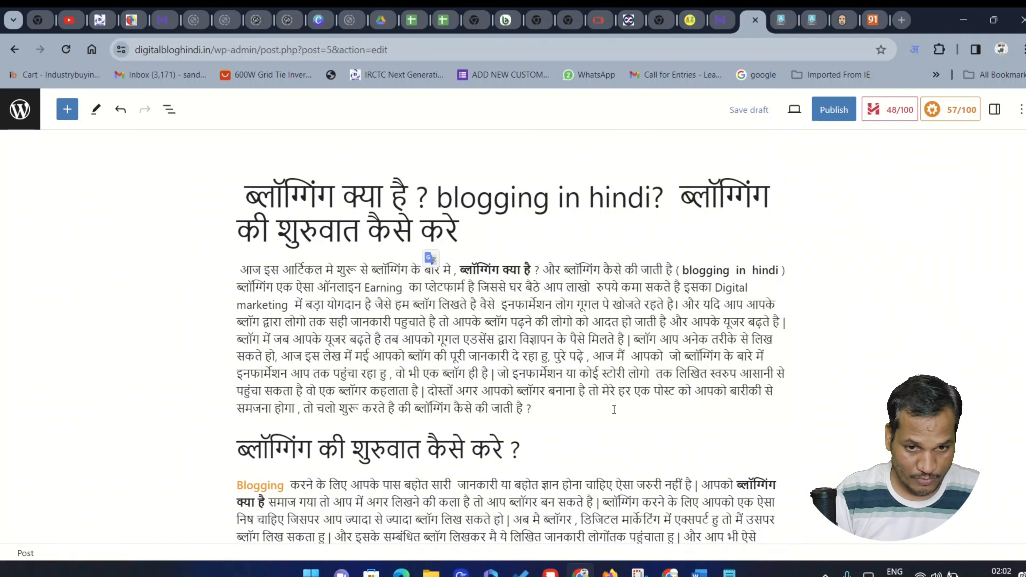
pyautogui.write(' ।')
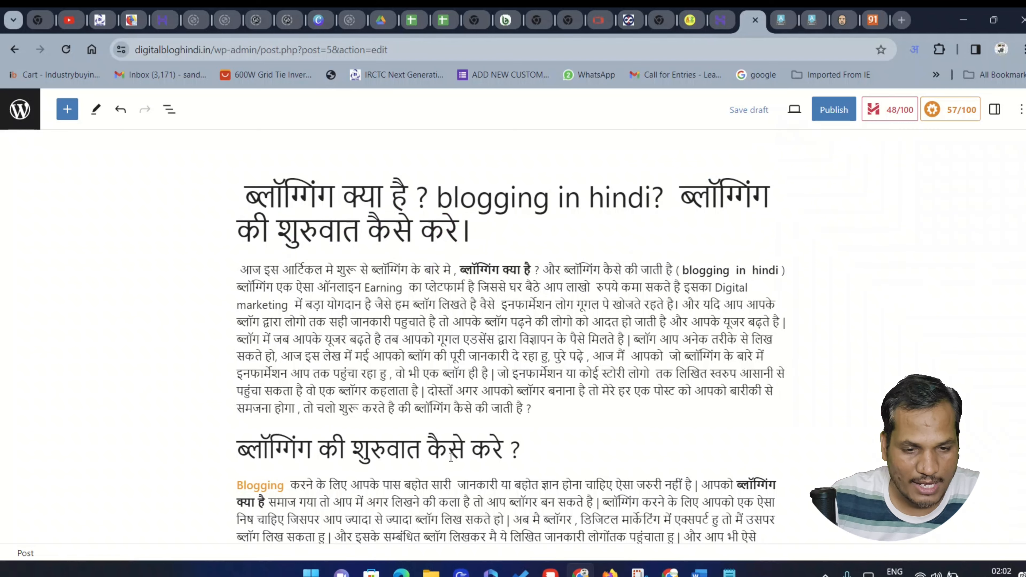
# Step: Examine the heading "ब्लॉग्गिंग की शुरुवात कैसे करे ?", the niche reference text and the line "ब्लॉग्गिंग से पैसे कैसे कमाए?"
pyautogui.scroll(-3, 357, 402)
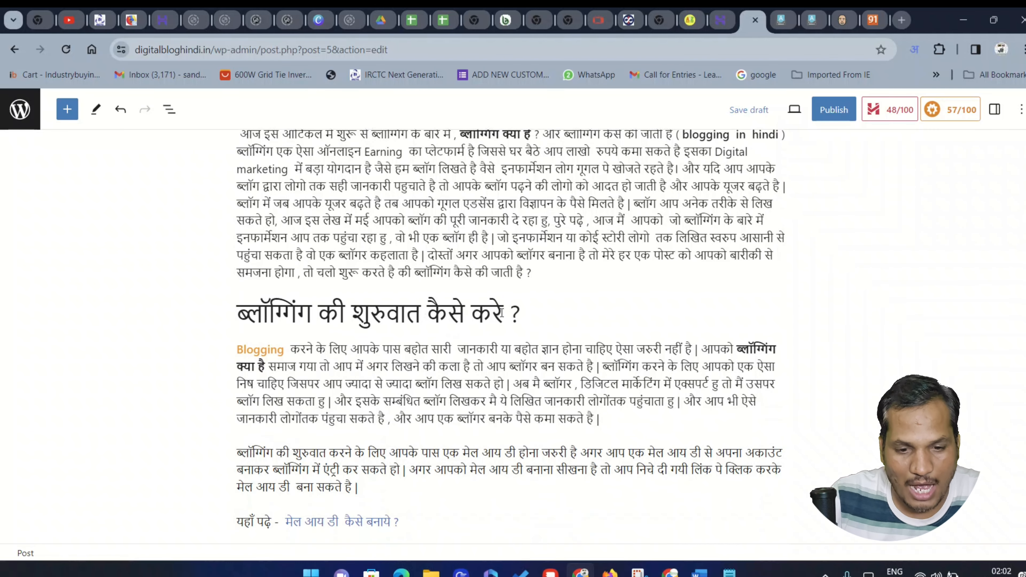
pyautogui.moveTo(503, 313); pyautogui.dragTo(223, 312)
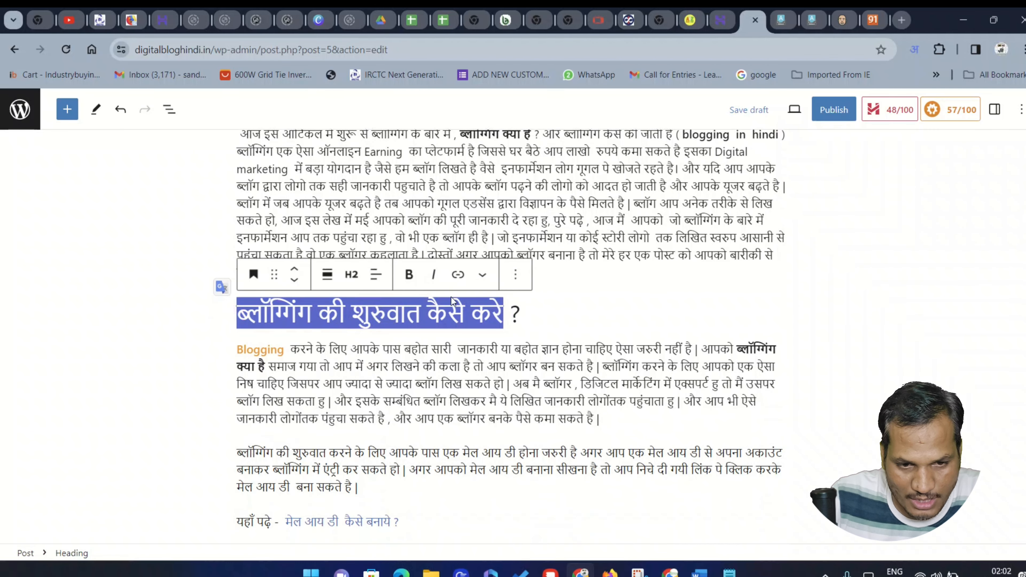
pyautogui.click(636, 303)
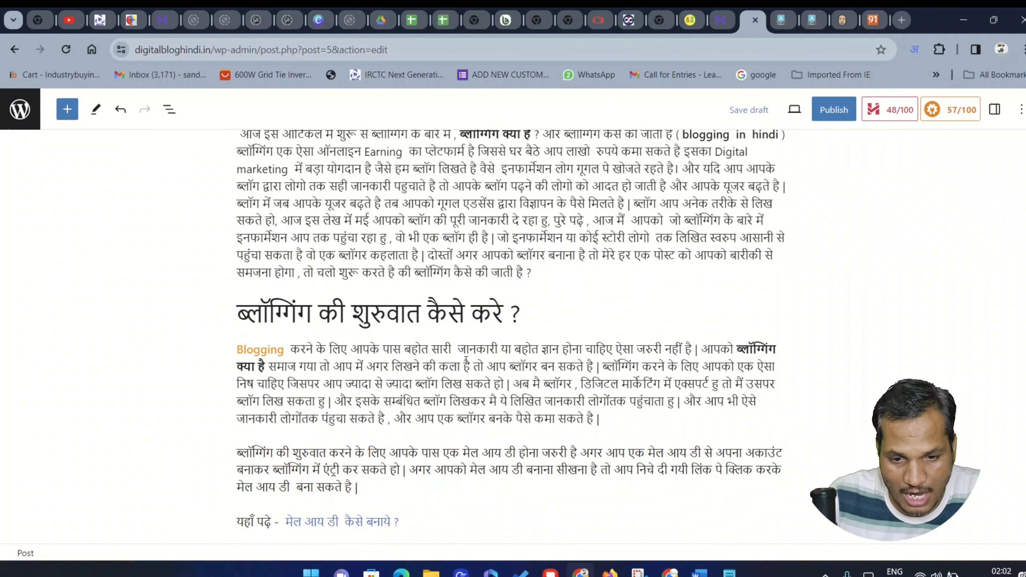
pyautogui.scroll(-6, 501, 387)
pyautogui.scroll(3, 382, 300)
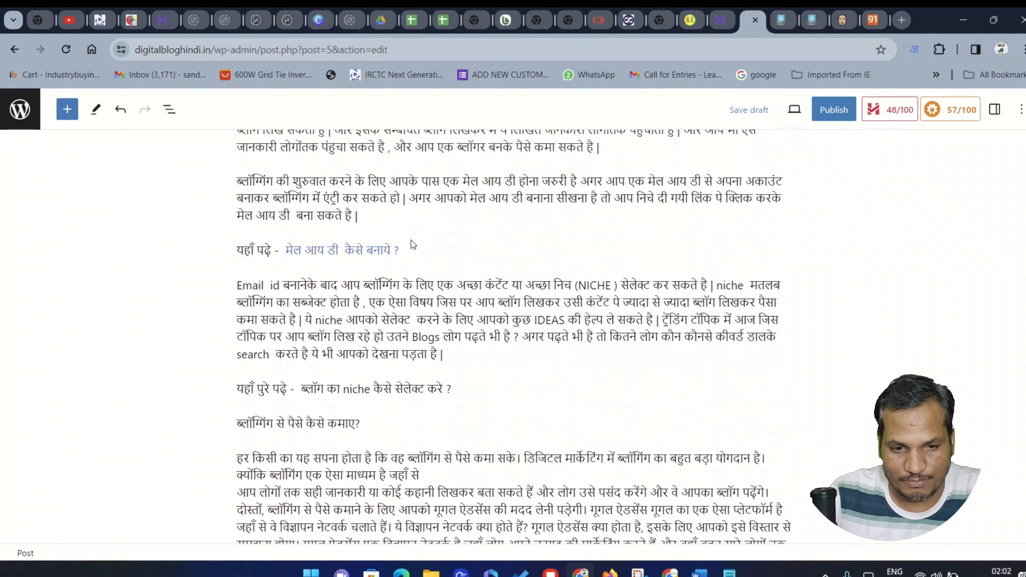
pyautogui.scroll(-3, 421, 313)
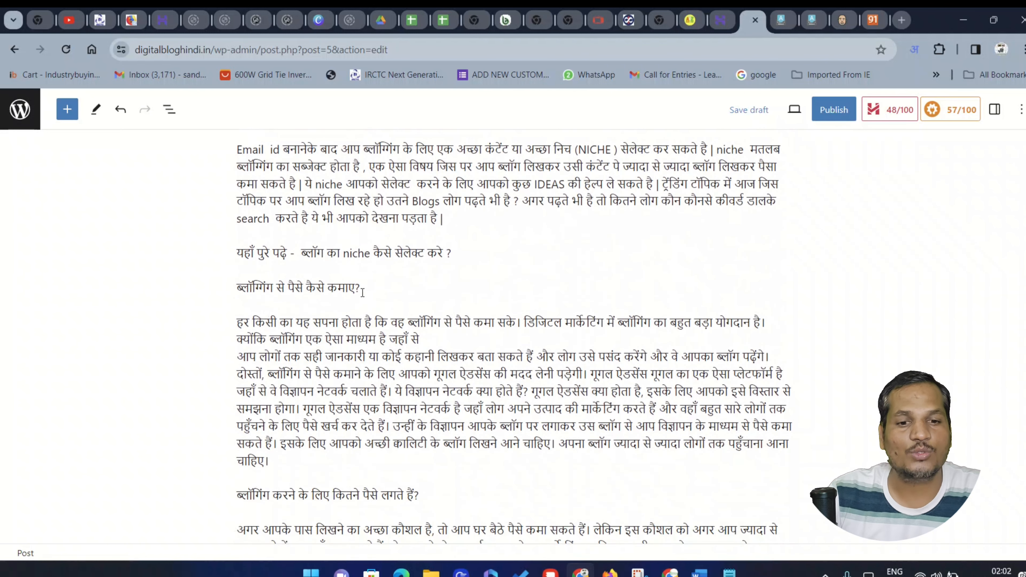
pyautogui.moveTo(362, 290); pyautogui.dragTo(238, 294)
pyautogui.click(418, 290)
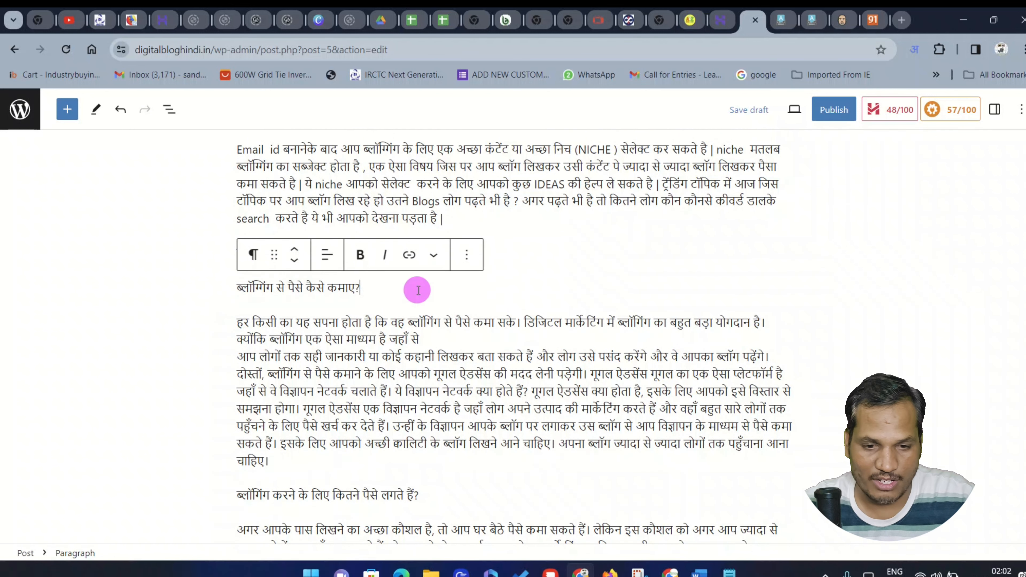
pyautogui.click(525, 262)
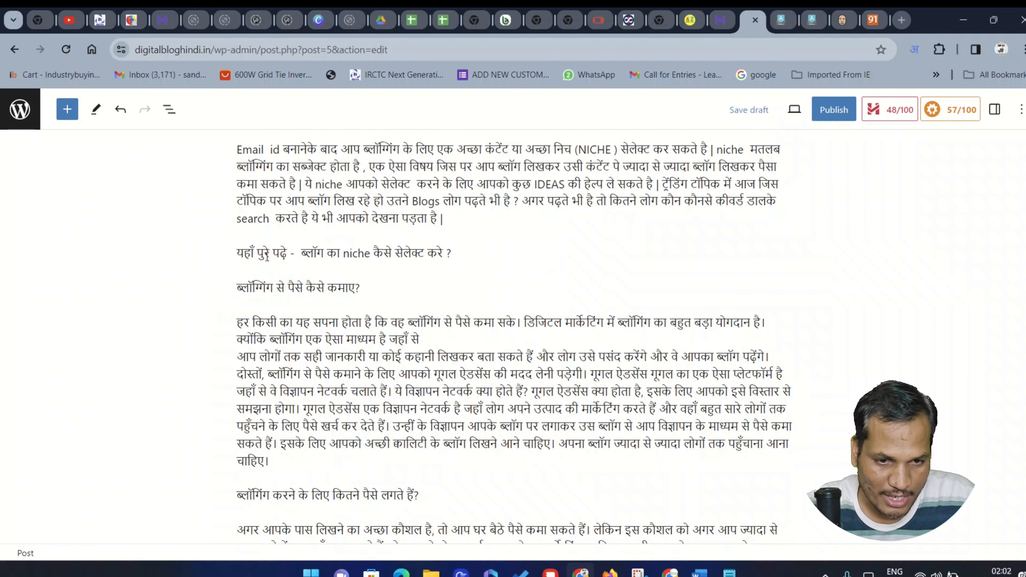
pyautogui.moveTo(302, 254); pyautogui.dragTo(449, 232)
pyautogui.click(366, 288)
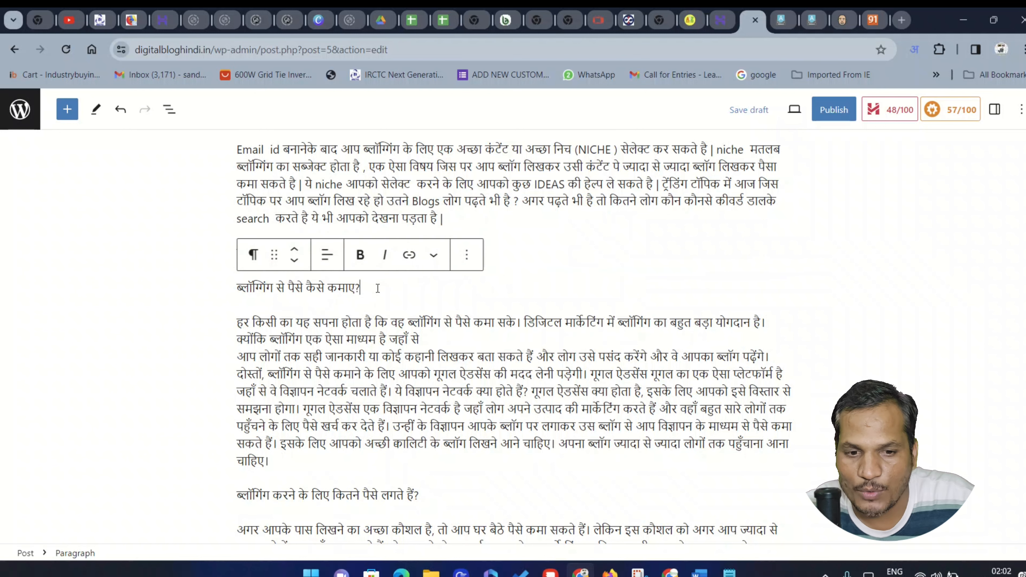
# Step: Make the line "ब्लॉग्गिंग से पैसे कैसे कमाए?" bold
pyautogui.moveTo(360, 288); pyautogui.dragTo(222, 288)
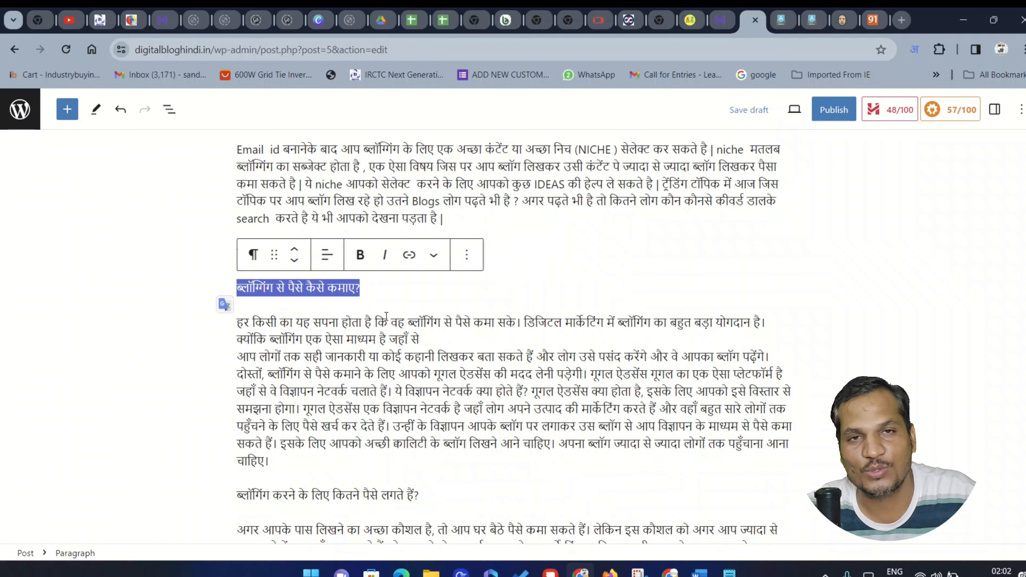
pyautogui.click(360, 254)
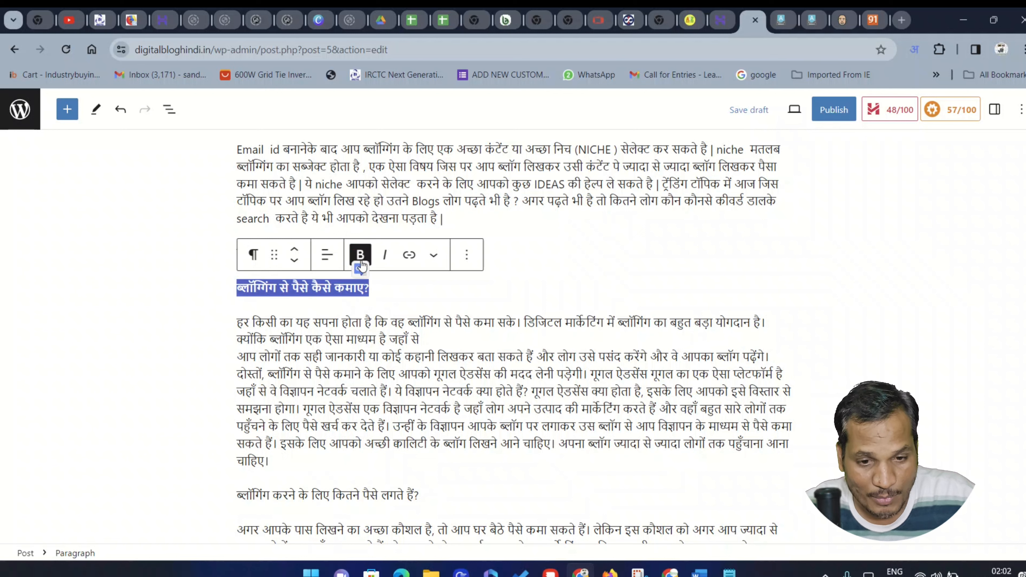
pyautogui.click(382, 302)
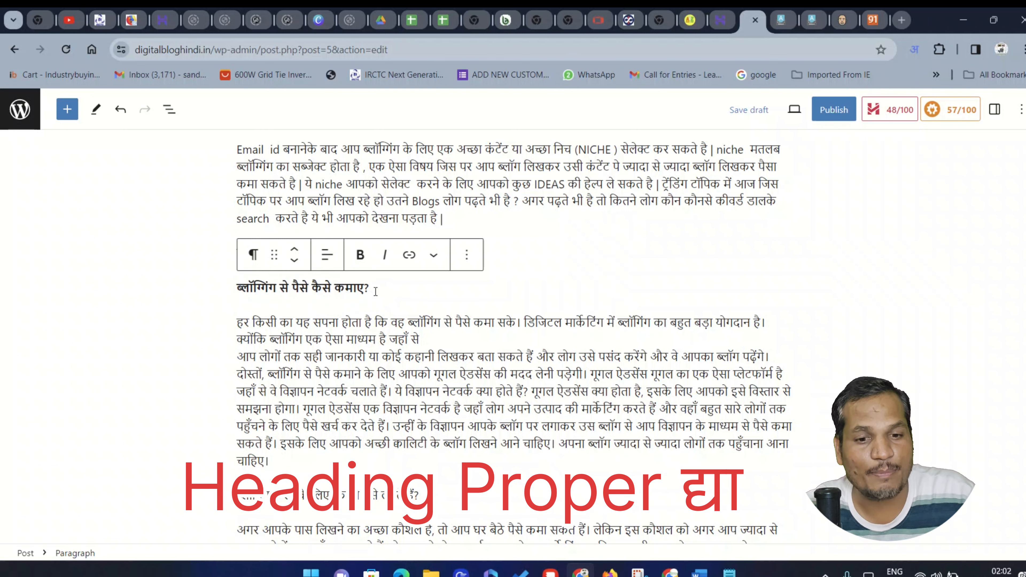
pyautogui.moveTo(376, 291); pyautogui.dragTo(218, 292)
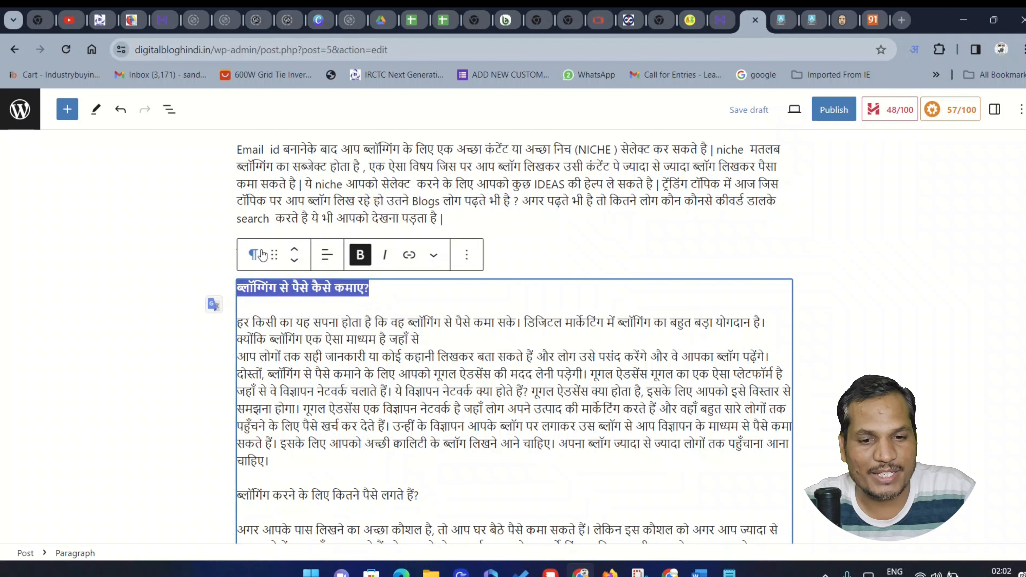
pyautogui.click(261, 255)
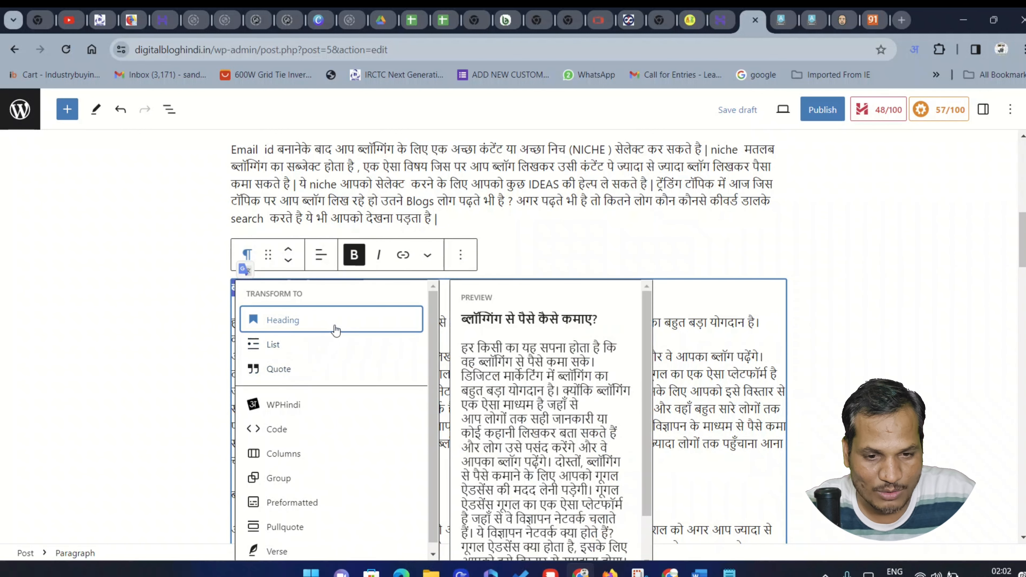
pyautogui.click(764, 241)
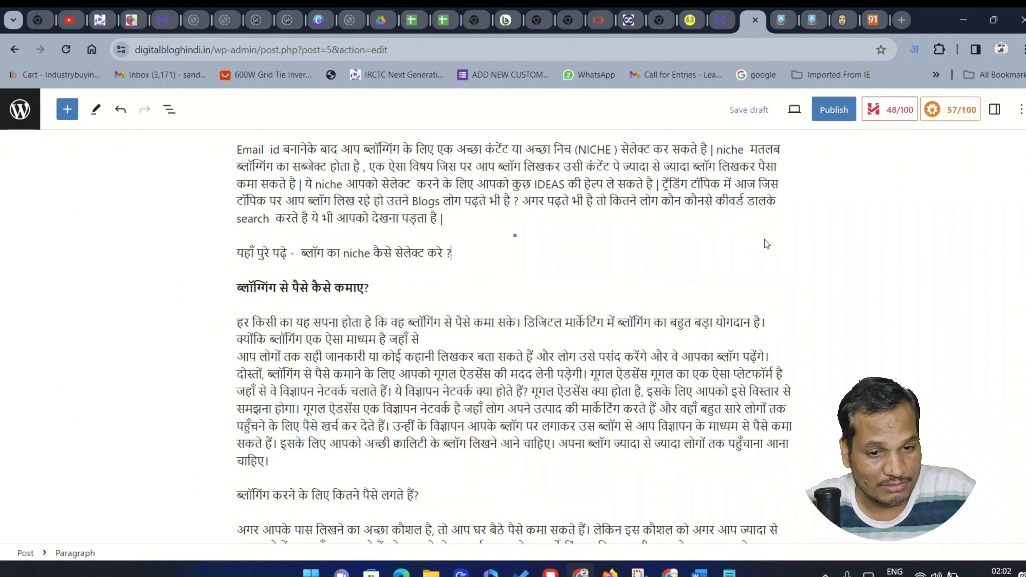
# Step: Split the bold line "ब्लॉग्गिंग से पैसे कैसे कमाए?" off from the body text below into its own paragraph block
pyautogui.click(382, 284)
pyautogui.press('Return')
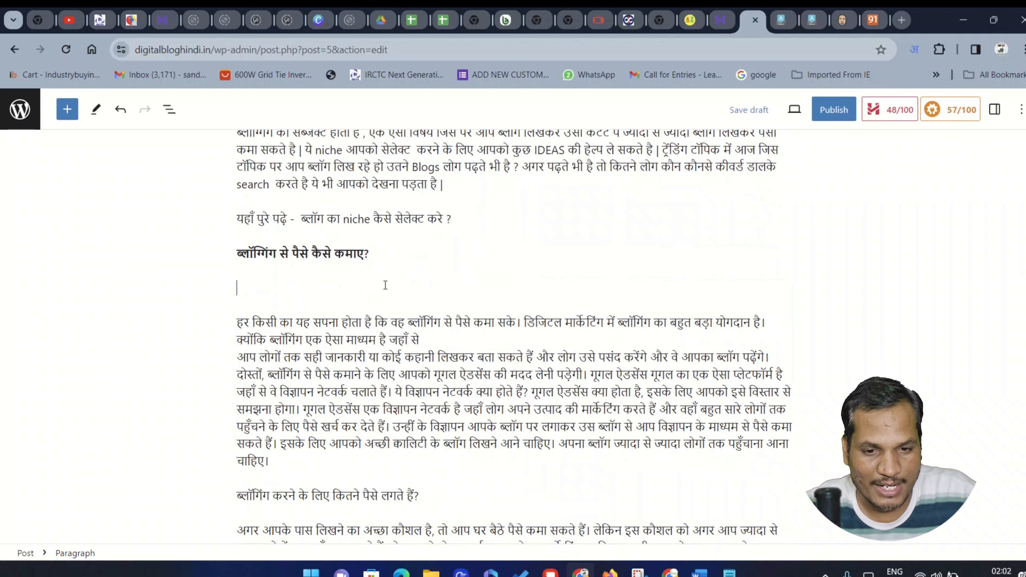
pyautogui.click(194, 260)
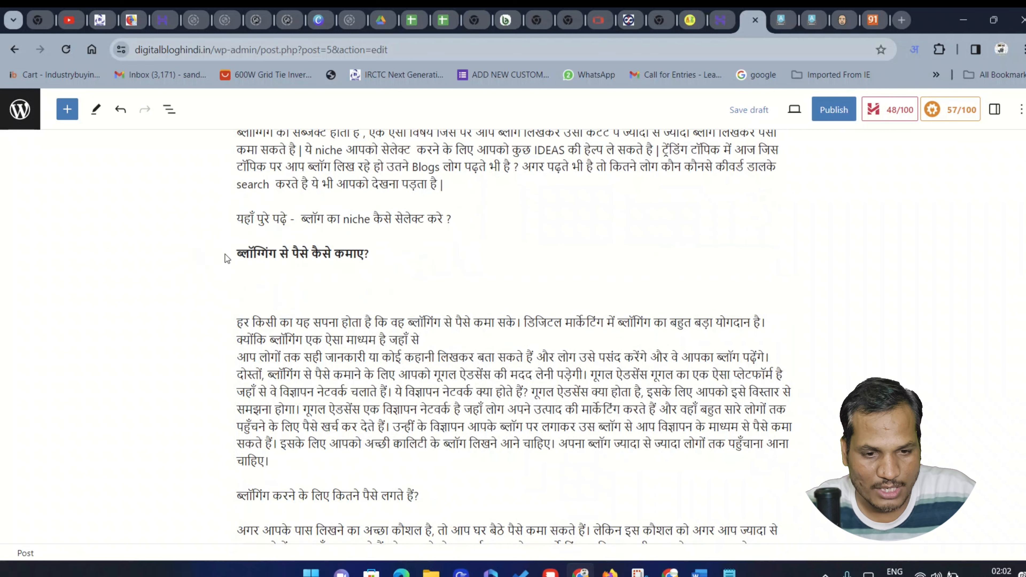
# Step: Transform the separated bold line "ब्लॉग्गिंग से पैसे कैसे कमाए?" into a heading block
pyautogui.moveTo(239, 255); pyautogui.dragTo(378, 259)
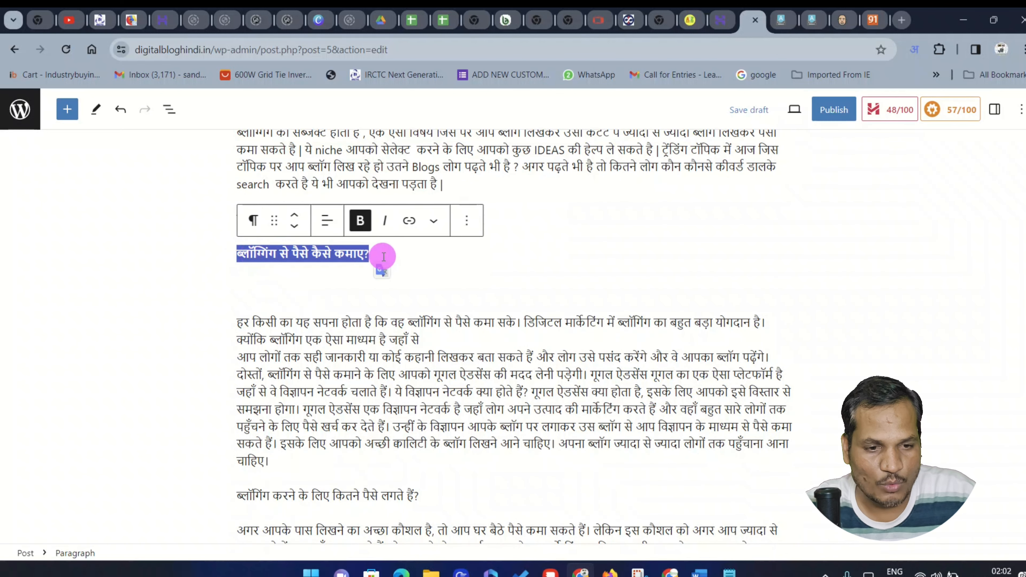
pyautogui.click(253, 220)
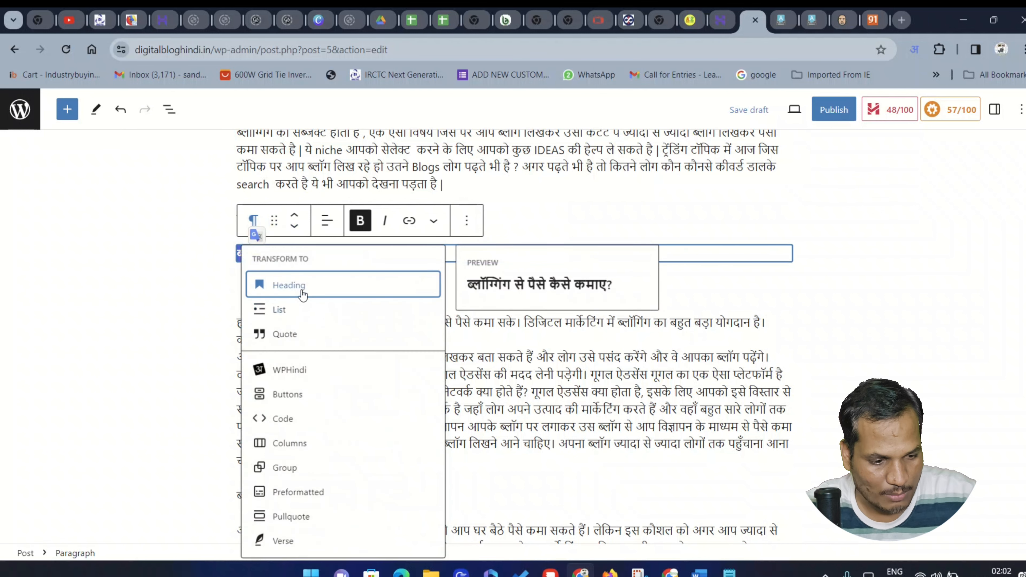
pyautogui.click(310, 288)
# Step: Try to remove the empty line below the heading "ब्लॉग्गिंग से पैसे कैसे कमाए?", and undo the merge with the body text
pyautogui.click(364, 294)
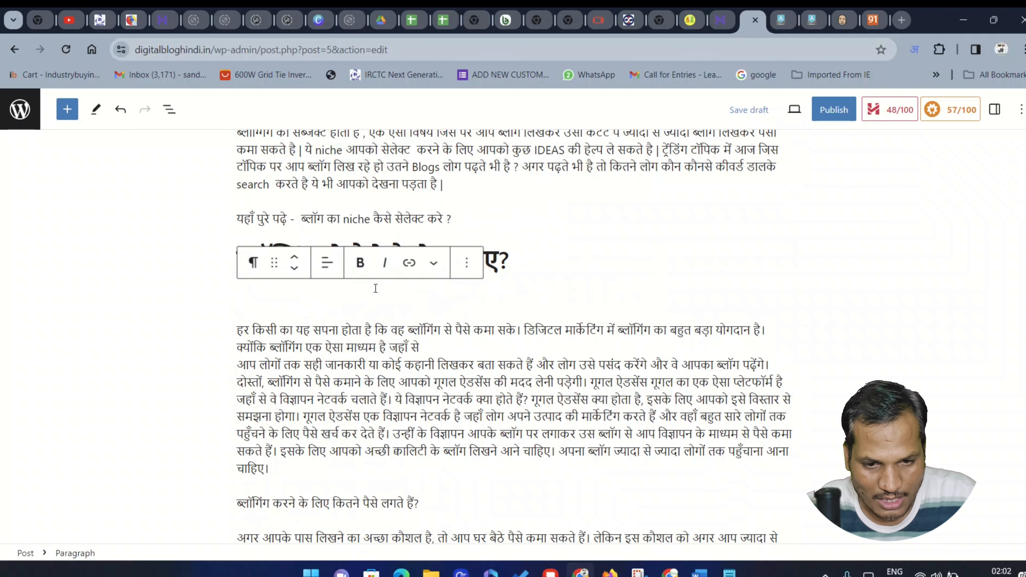
pyautogui.press('BackSpace')
pyautogui.hotkey('ctrl', 'z')
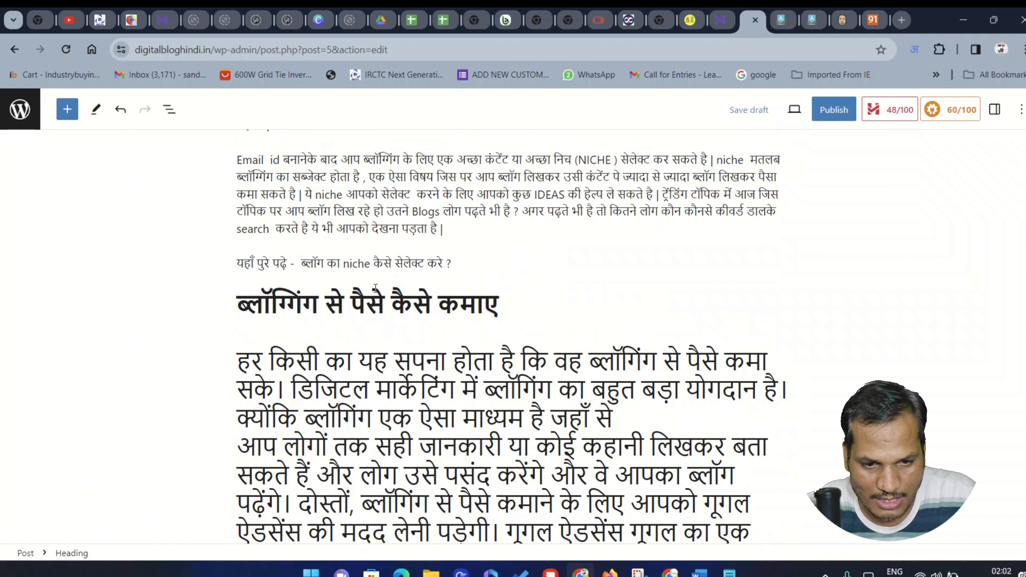
pyautogui.hotkey('ctrl', 'z')
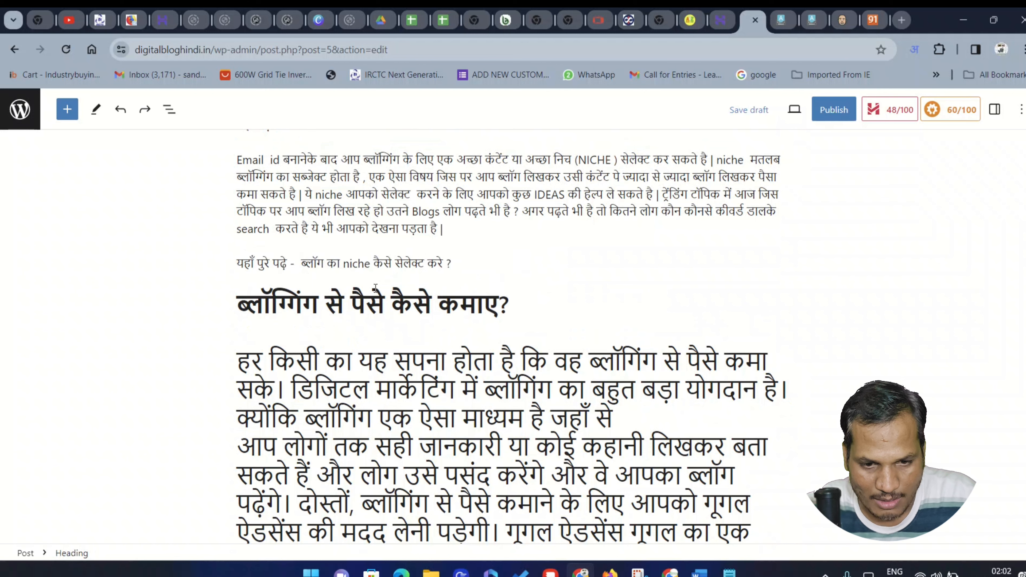
pyautogui.hotkey('ctrl', 'z')
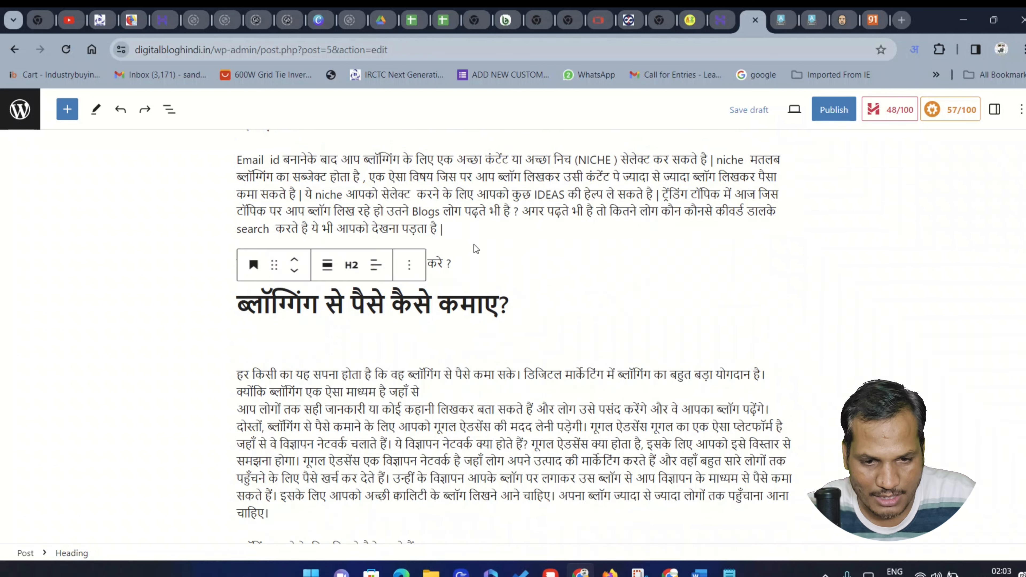
# Step: Insert an empty block above the heading "ब्लॉग्गिंग से पैसे कैसे कमाए?", remove it and revert the heading to a paragraph
pyautogui.click(506, 284)
pyautogui.click(247, 304)
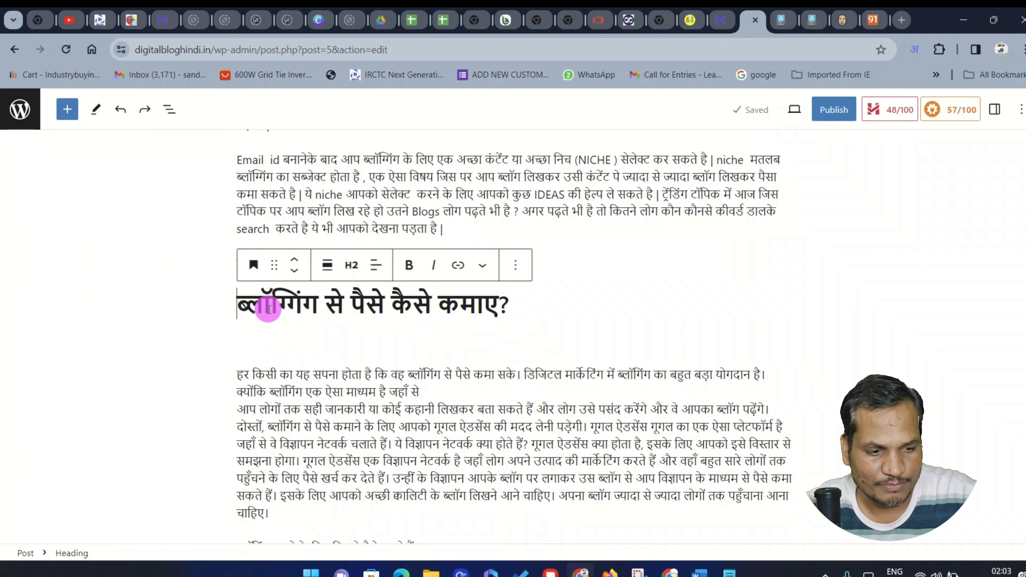
pyautogui.press('Return')
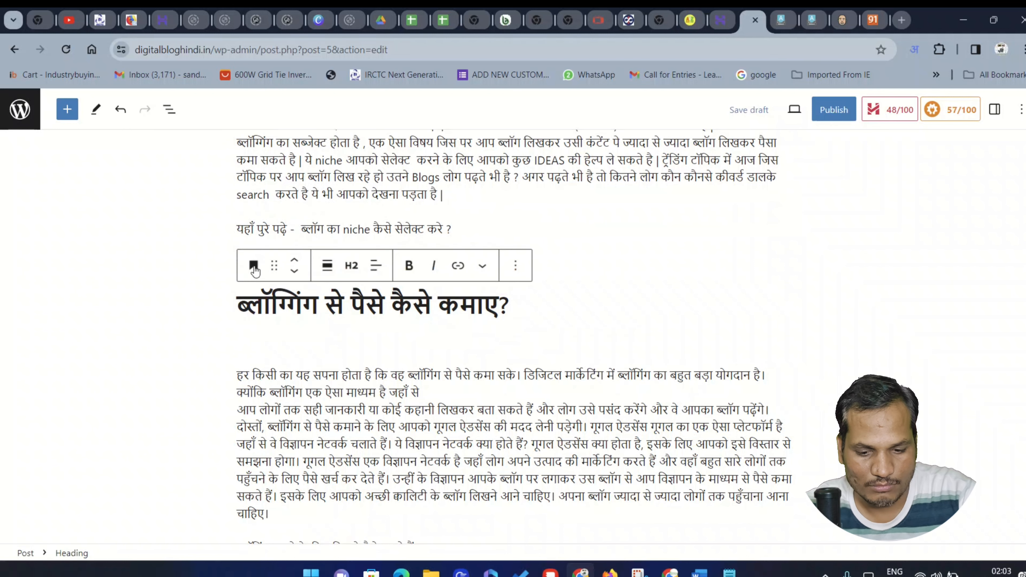
pyautogui.click(575, 242)
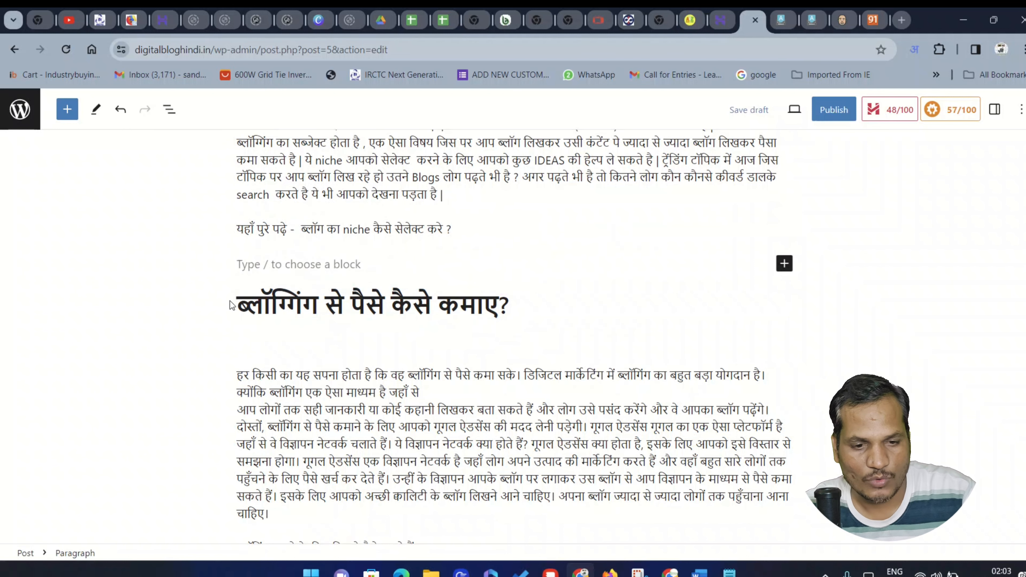
pyautogui.press('Delete')
pyautogui.press('BackSpace')
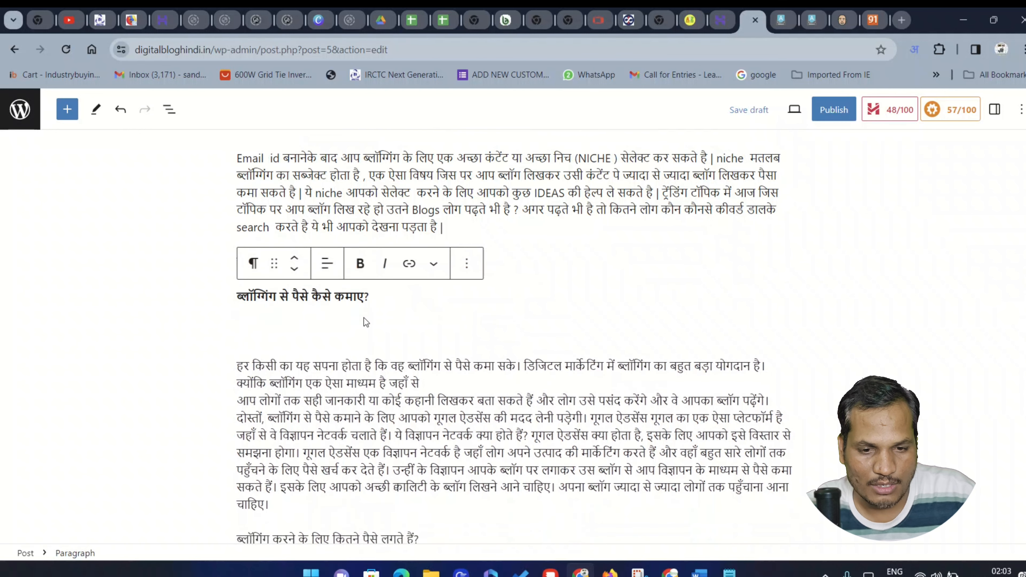
# Step: Convert the line "ब्लॉग्गिंग से पैसे कैसे कमाए?" to an H2 heading again
pyautogui.moveTo(376, 303); pyautogui.dragTo(211, 289)
pyautogui.click(255, 274)
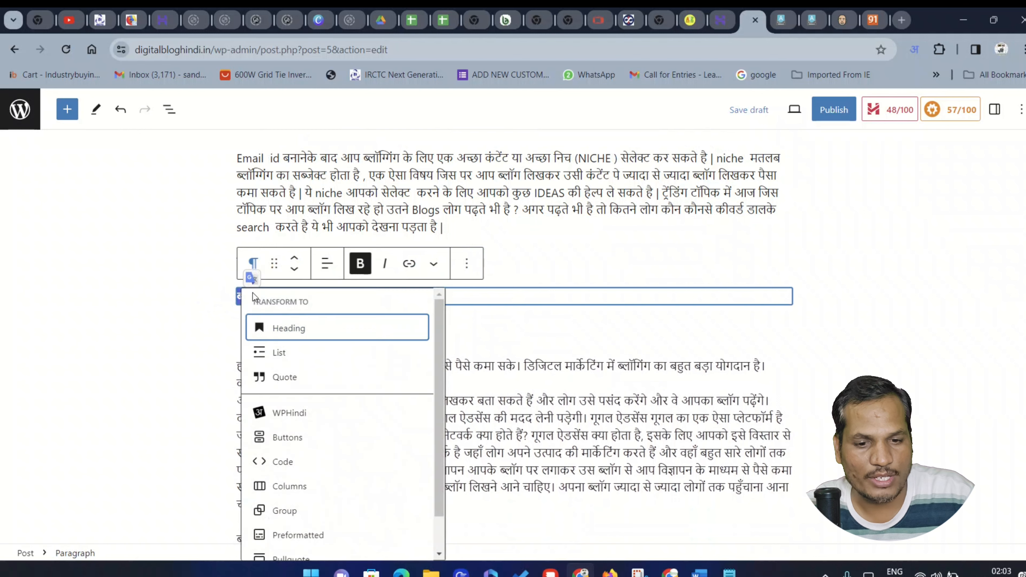
pyautogui.click(319, 327)
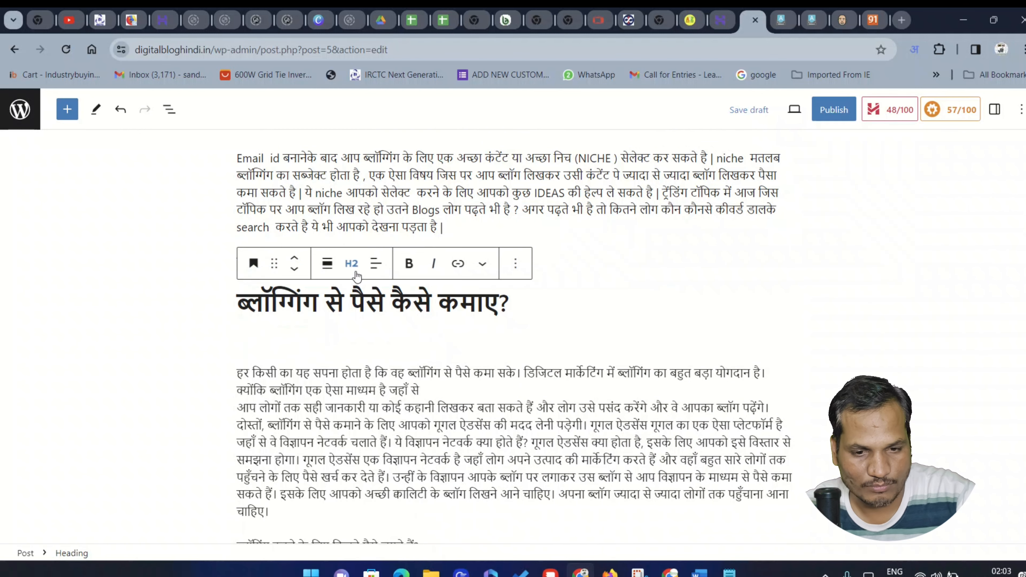
pyautogui.click(572, 338)
# Step: Try to convert the line "ब्लॉगिंग करने के लिए कितने पैसे लगते हैं?" into a heading
pyautogui.scroll(-3, 444, 356)
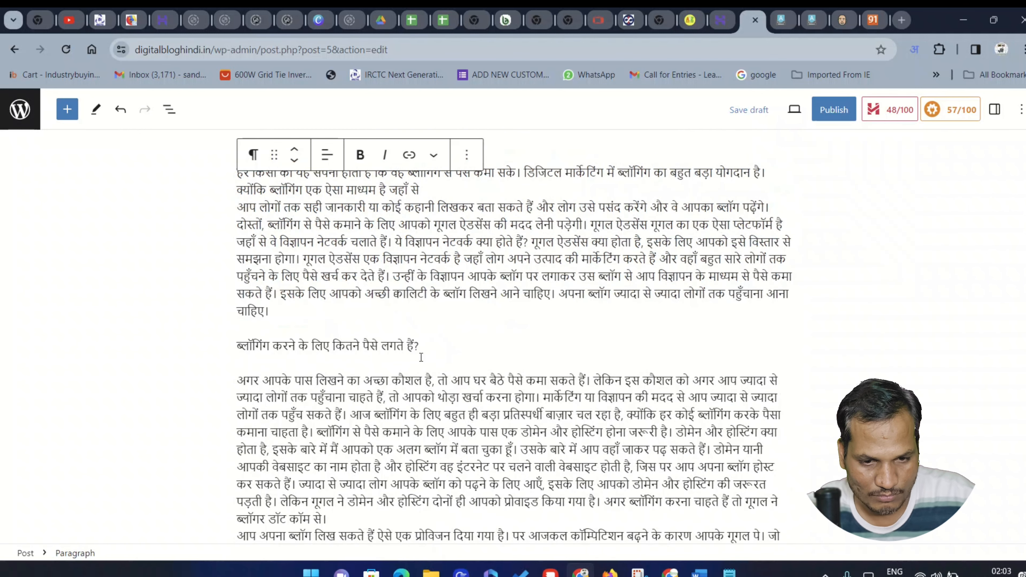
pyautogui.scroll(3, 344, 356)
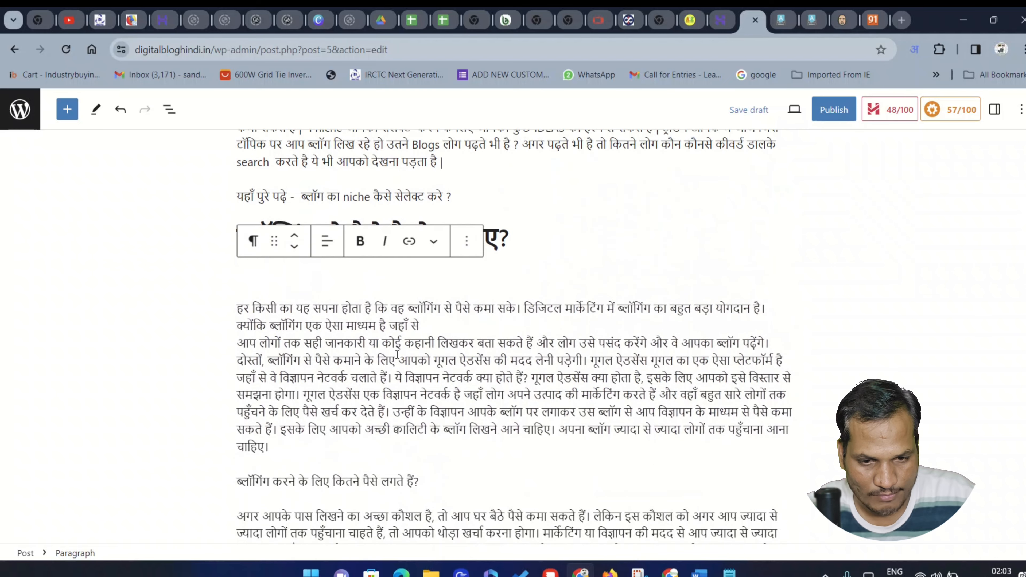
pyautogui.click(539, 267)
pyautogui.scroll(-3, 540, 268)
pyautogui.moveTo(419, 346); pyautogui.dragTo(442, 349)
pyautogui.click(253, 339)
pyautogui.click(253, 156)
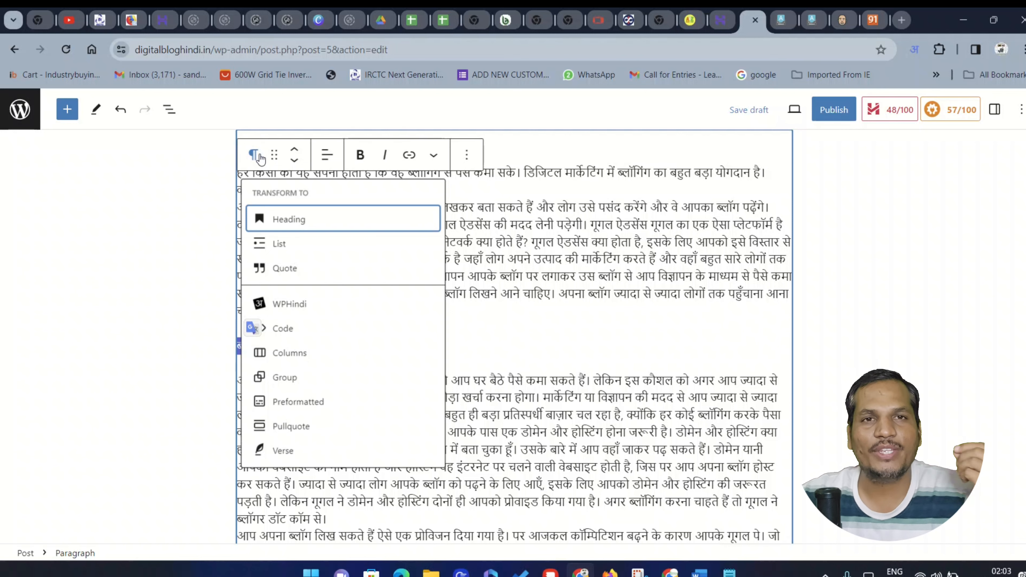
pyautogui.click(300, 220)
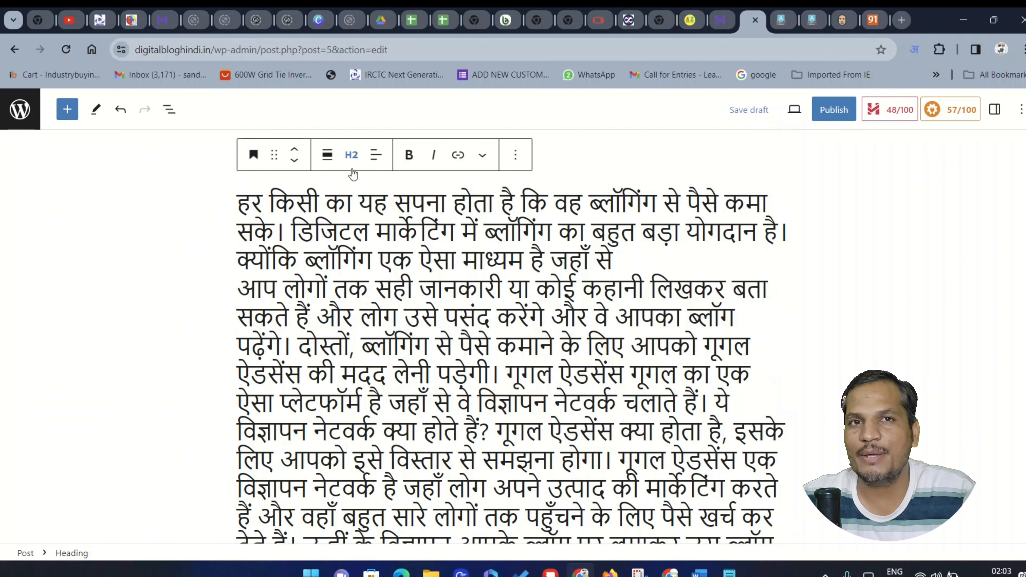
# Step: Try heading levels H3 and H1 on the converted body text block
pyautogui.click(351, 162)
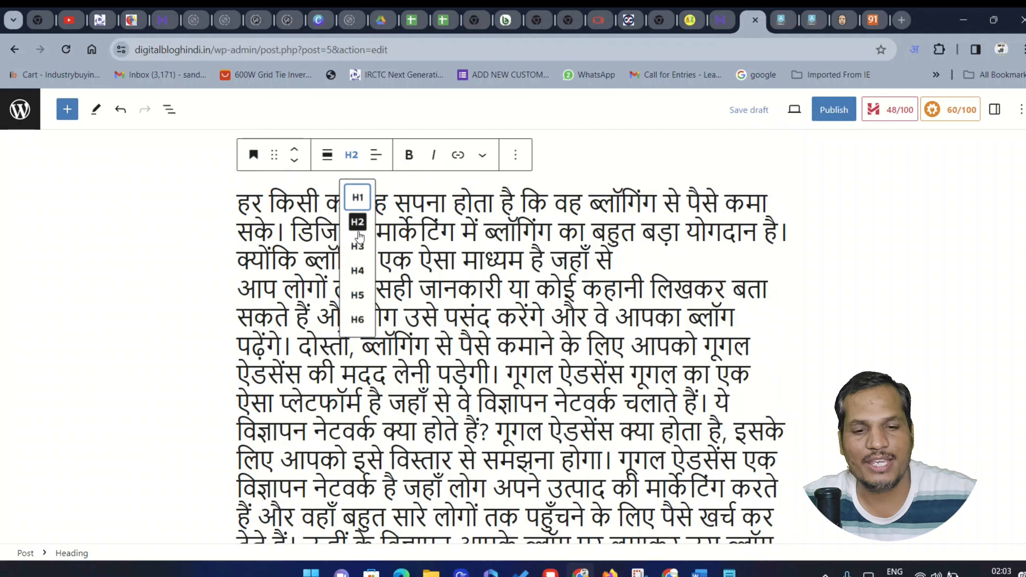
pyautogui.click(359, 248)
pyautogui.click(351, 155)
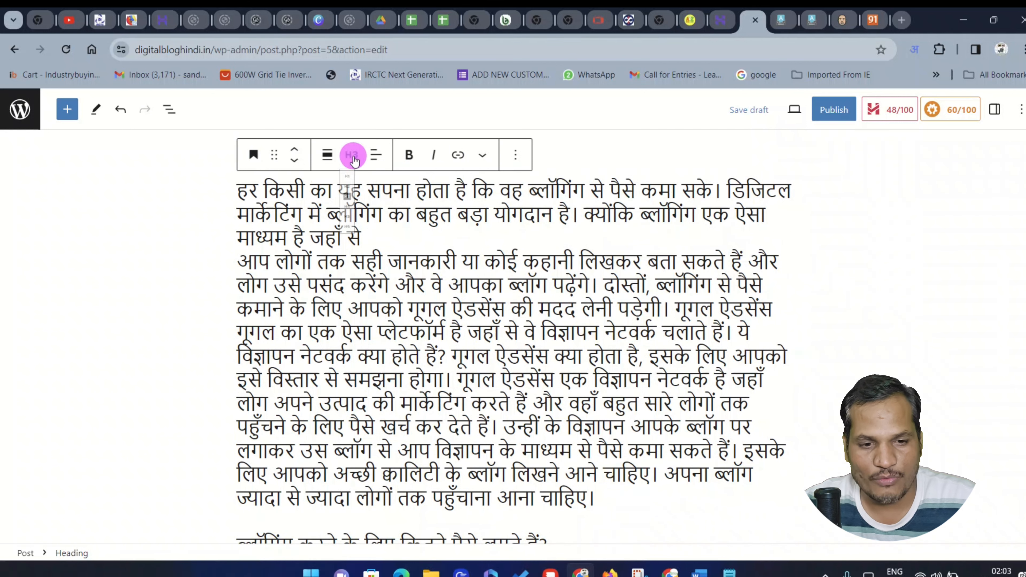
pyautogui.click(358, 202)
pyautogui.click(351, 154)
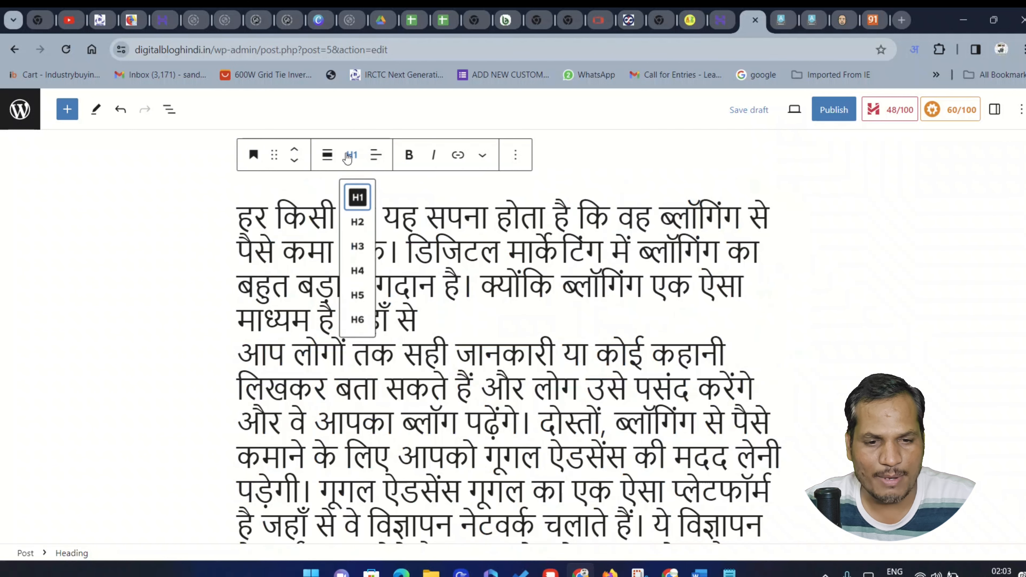
pyautogui.click(352, 159)
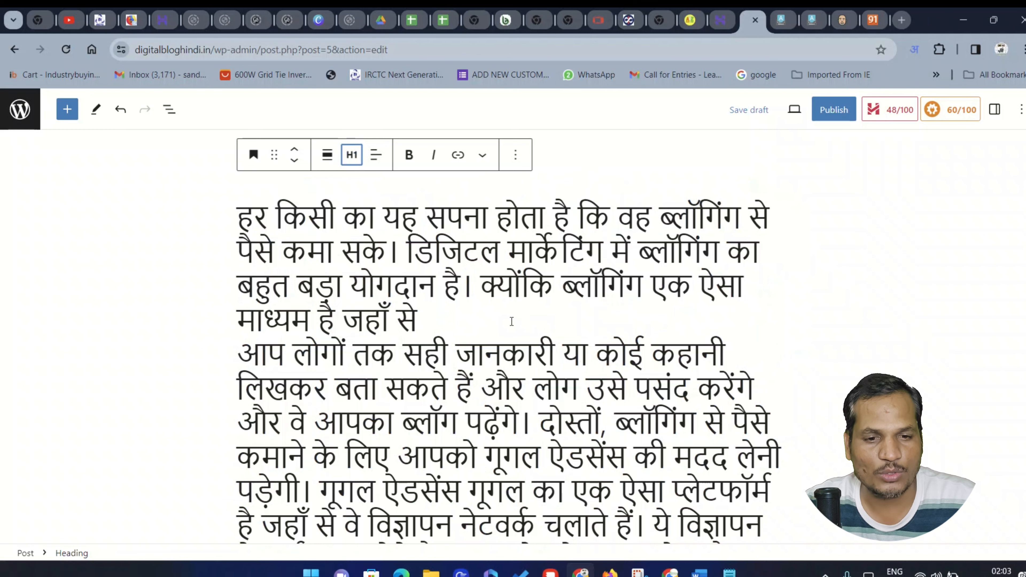
# Step: Undo the heading changes back to the bold paragraph "ब्लॉग्गिंग से पैसे कैसे कमाए?" and recheck that line
pyautogui.hotkey('ctrl', 'z')
pyautogui.hotkey('ctrl', 'z')
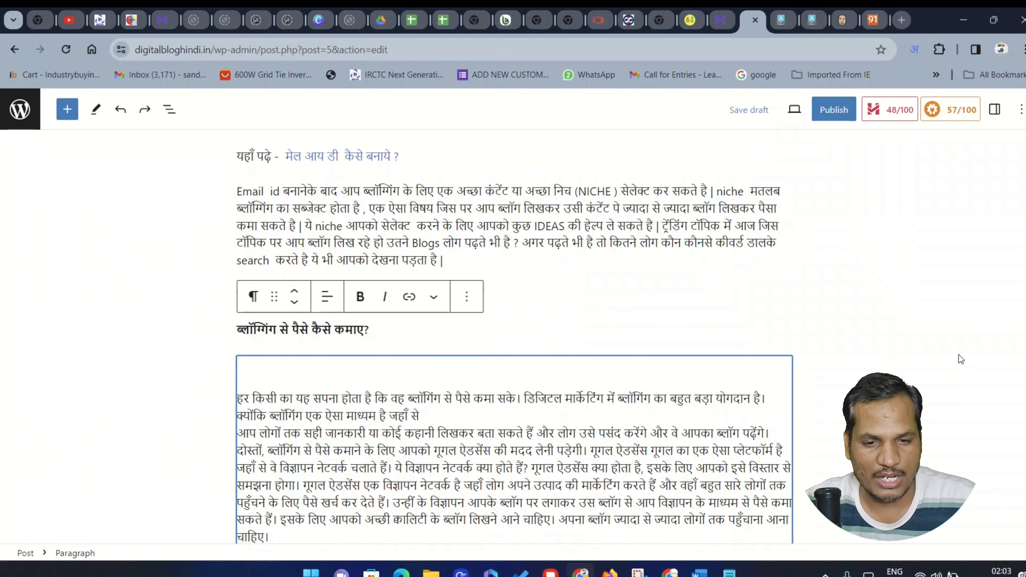
pyautogui.click(437, 317)
pyautogui.scroll(2, 437, 317)
pyautogui.scroll(-3, 427, 363)
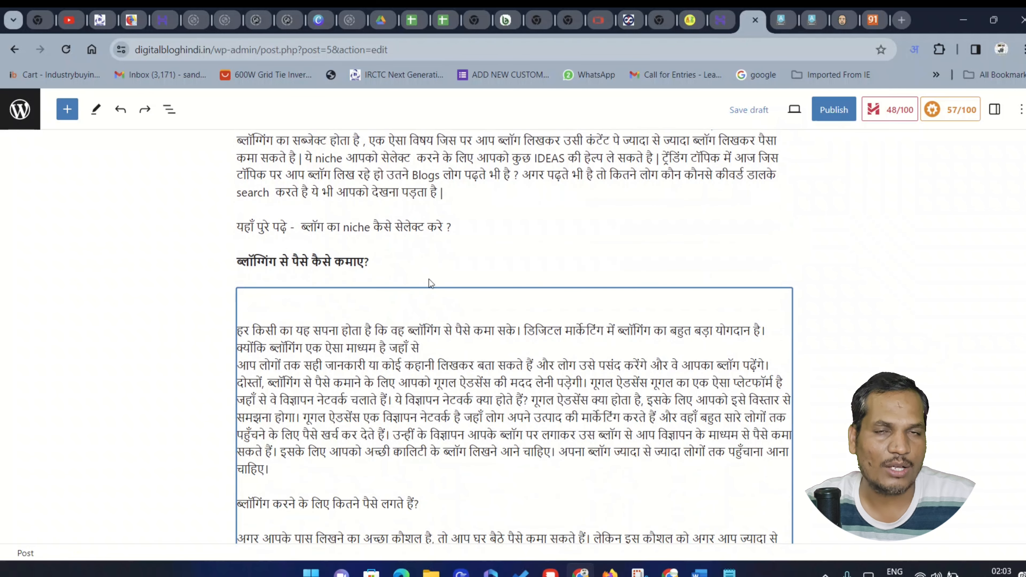
pyautogui.click(377, 268)
pyautogui.click(362, 264)
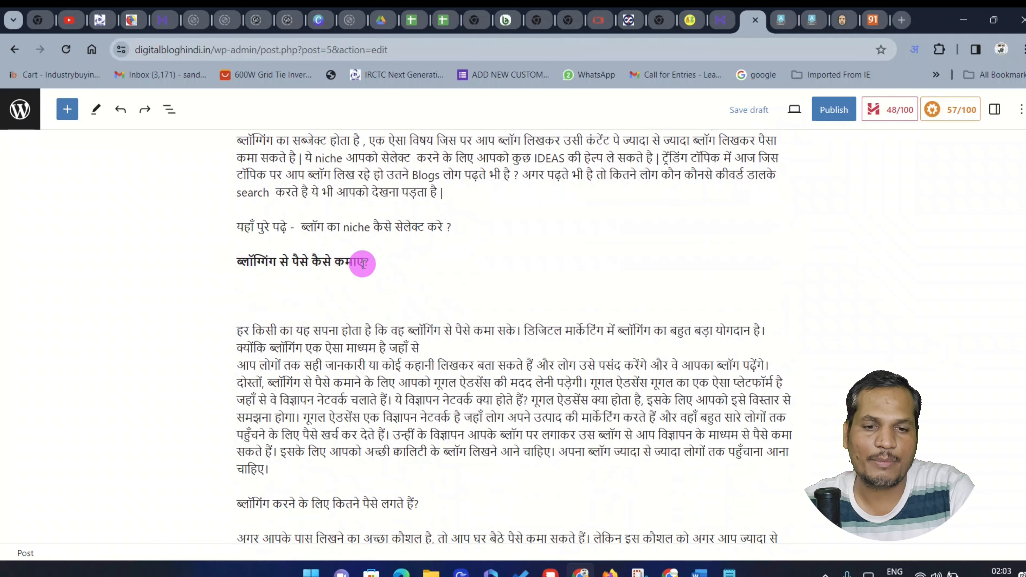
pyautogui.click(279, 331)
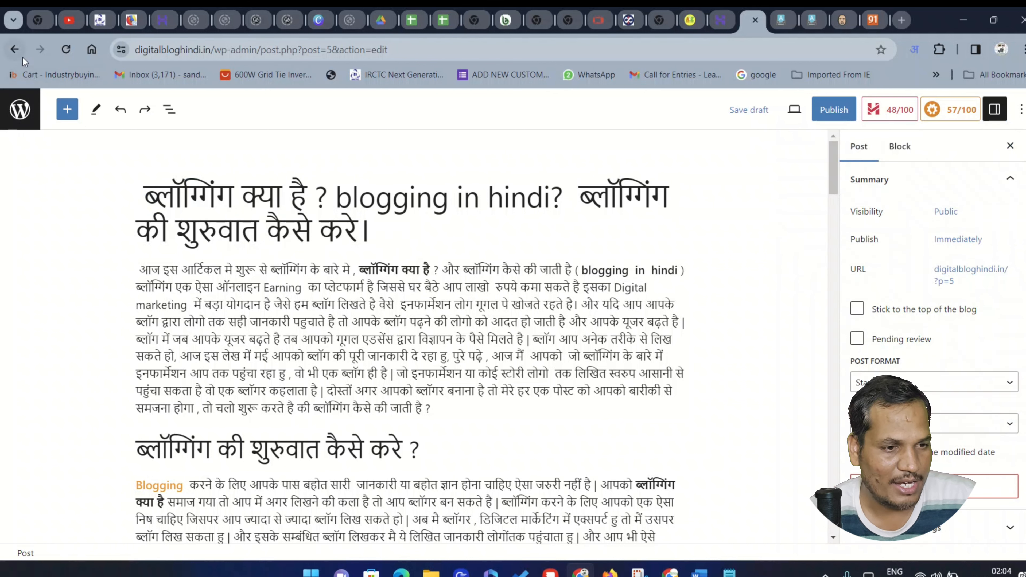
# Step: Save the post as a draft and leave the post editor for the previous page
pyautogui.click(748, 111)
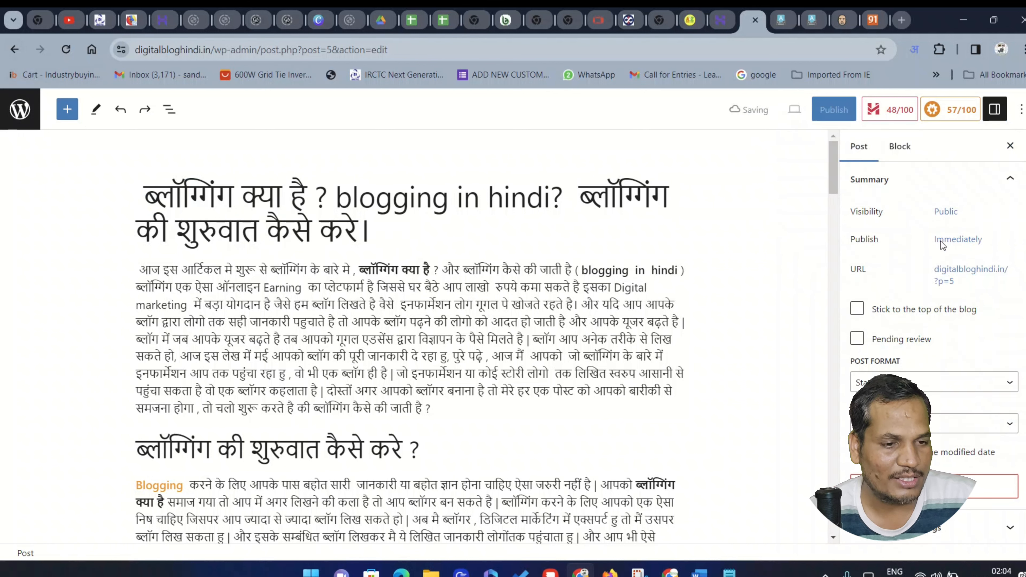
pyautogui.click(14, 55)
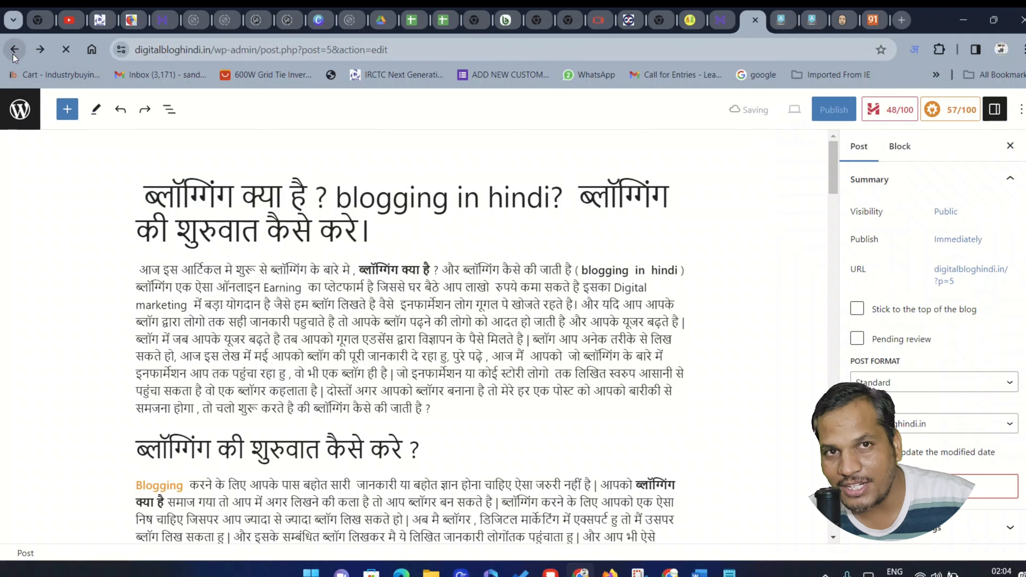
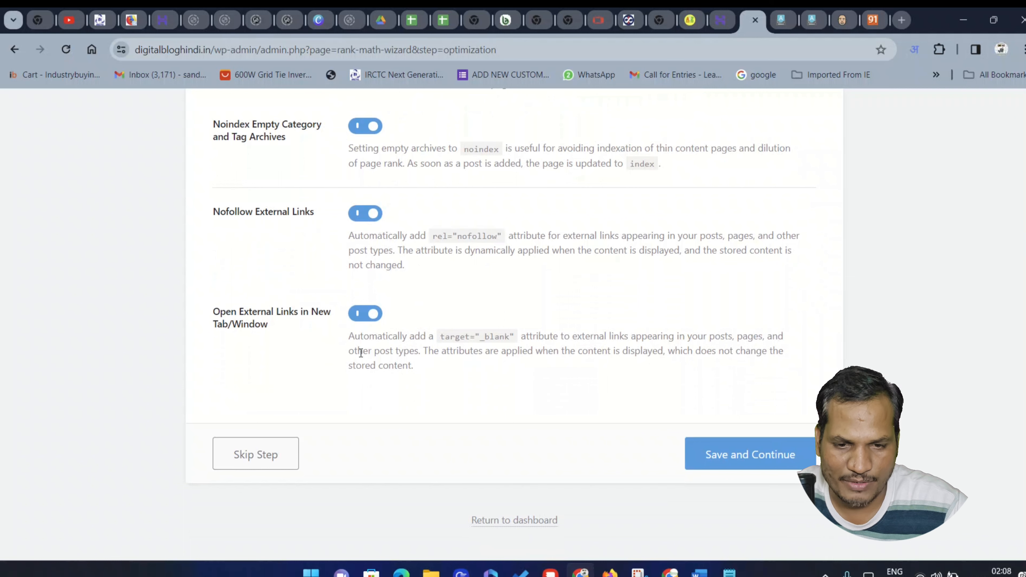
# Step: Save the SEO tweaks, continue into the advanced setup options and accept the Role Manager page with its switch off
pyautogui.click(765, 467)
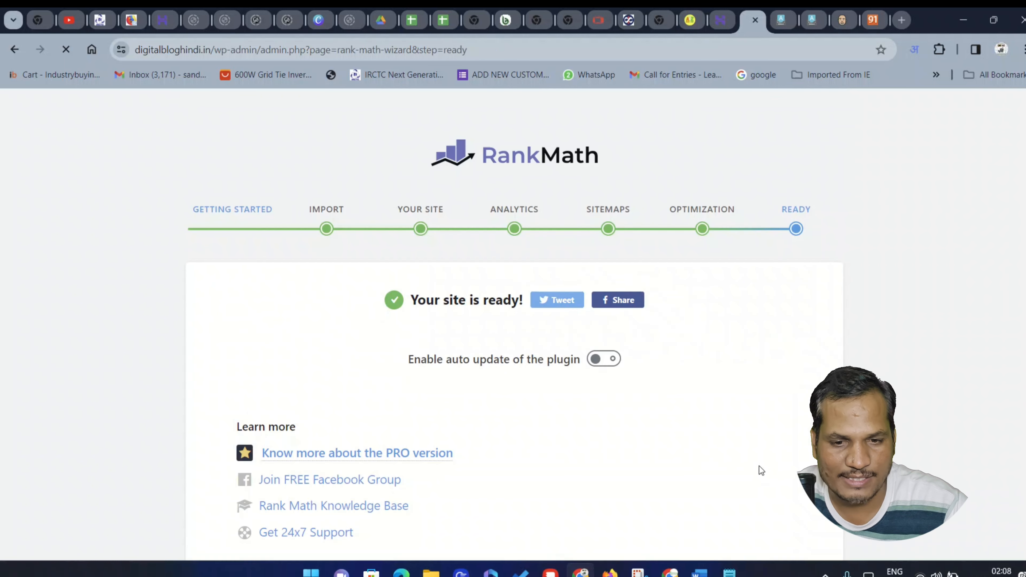
pyautogui.scroll(-1, 633, 388)
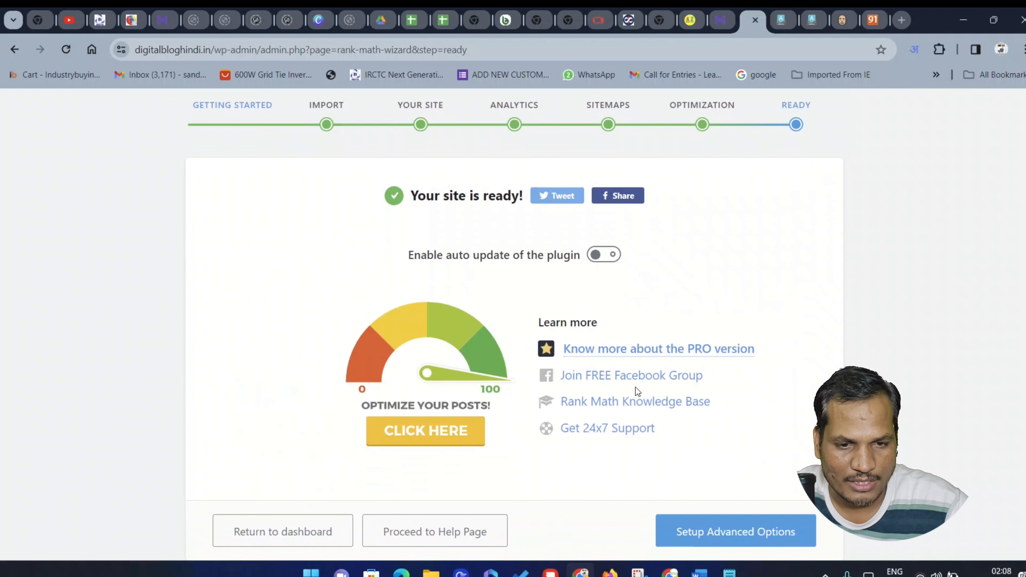
pyautogui.click(745, 539)
pyautogui.scroll(-1, 603, 397)
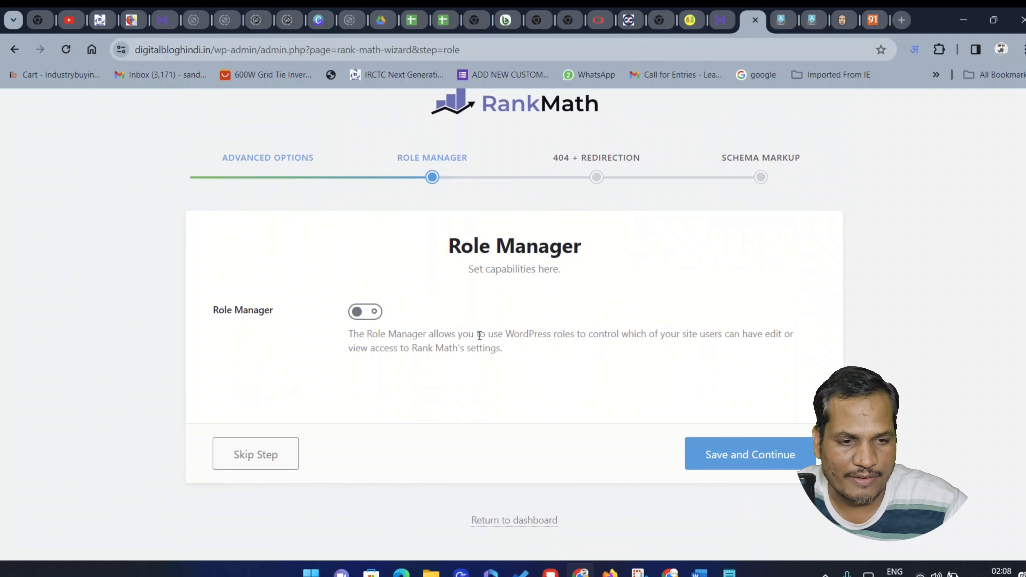
pyautogui.click(755, 458)
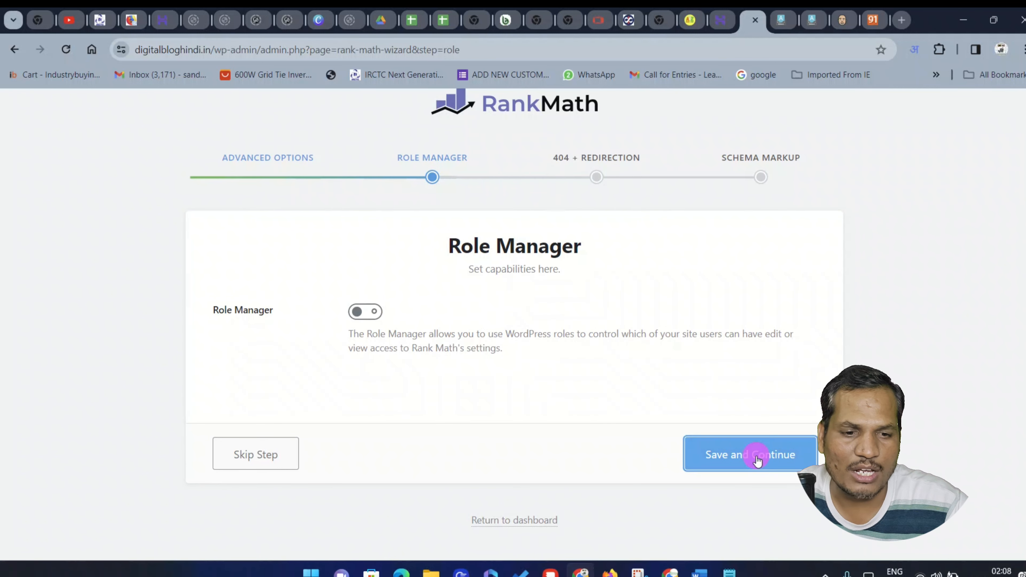
# Step: Enable both the 404 Monitor and Redirections in the setup wizard and save the page
pyautogui.scroll(-2, 538, 259)
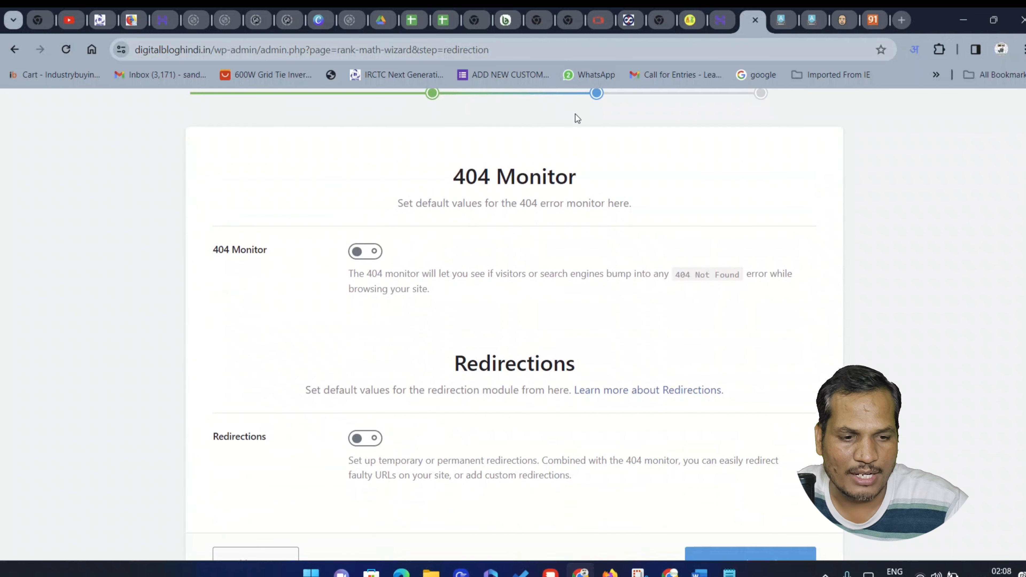
pyautogui.scroll(2, 576, 117)
pyautogui.scroll(-4, 585, 304)
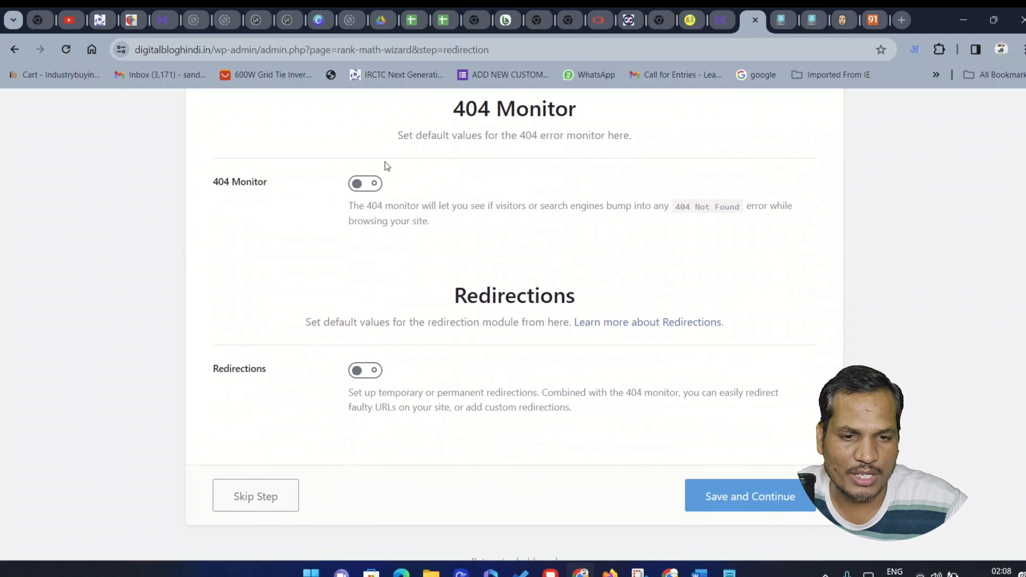
pyautogui.click(371, 185)
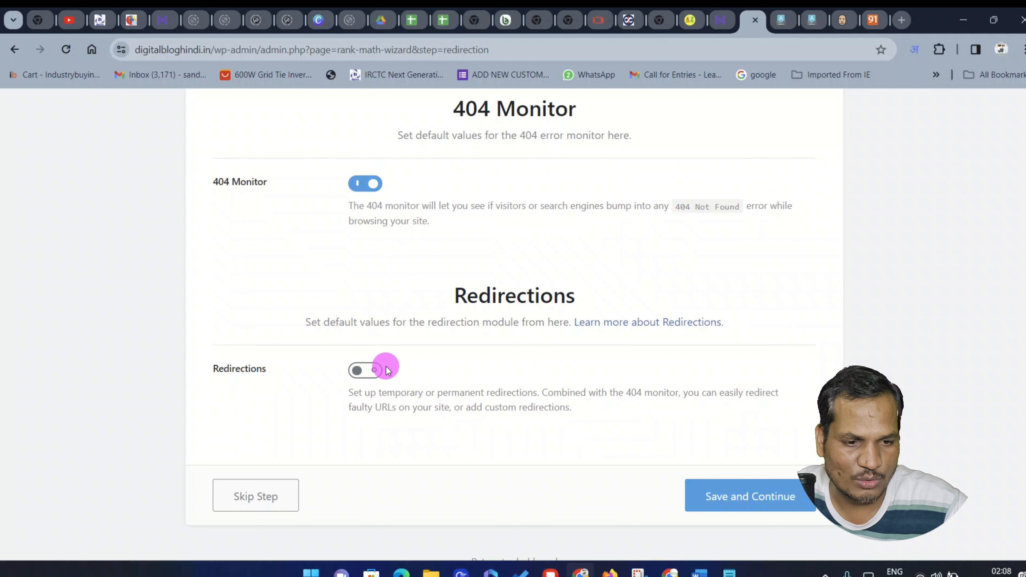
pyautogui.click(367, 370)
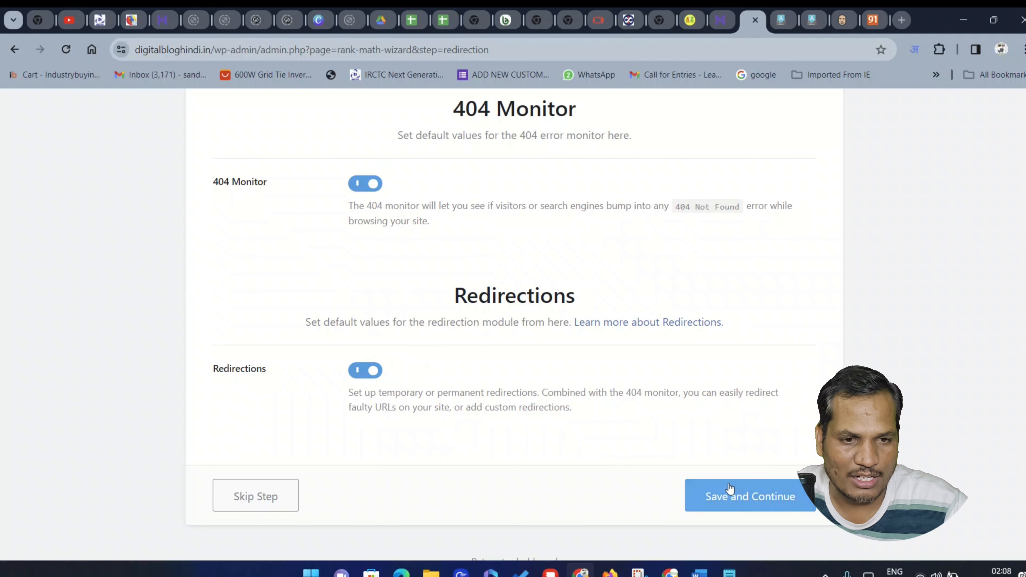
pyautogui.click(735, 501)
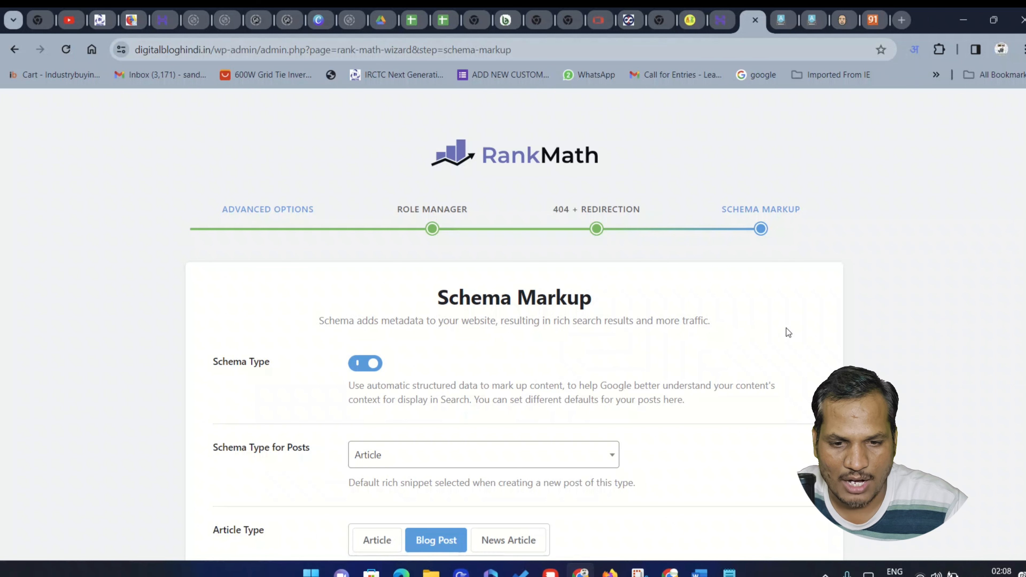
# Step: Accept the default Schema Markup settings for posts and pages and finish the setup wizard
pyautogui.scroll(-7, 520, 478)
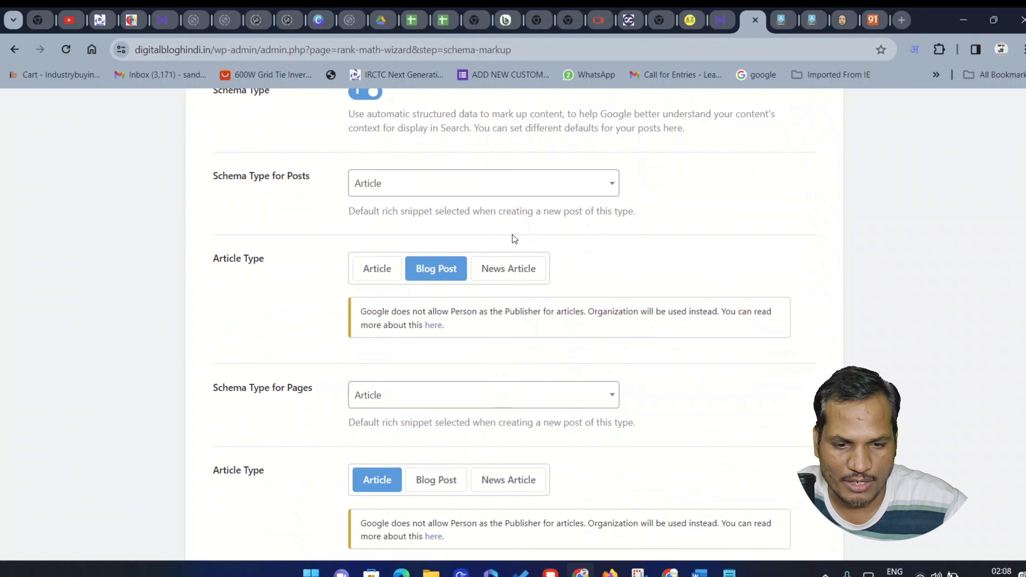
pyautogui.scroll(-3, 514, 331)
pyautogui.click(775, 454)
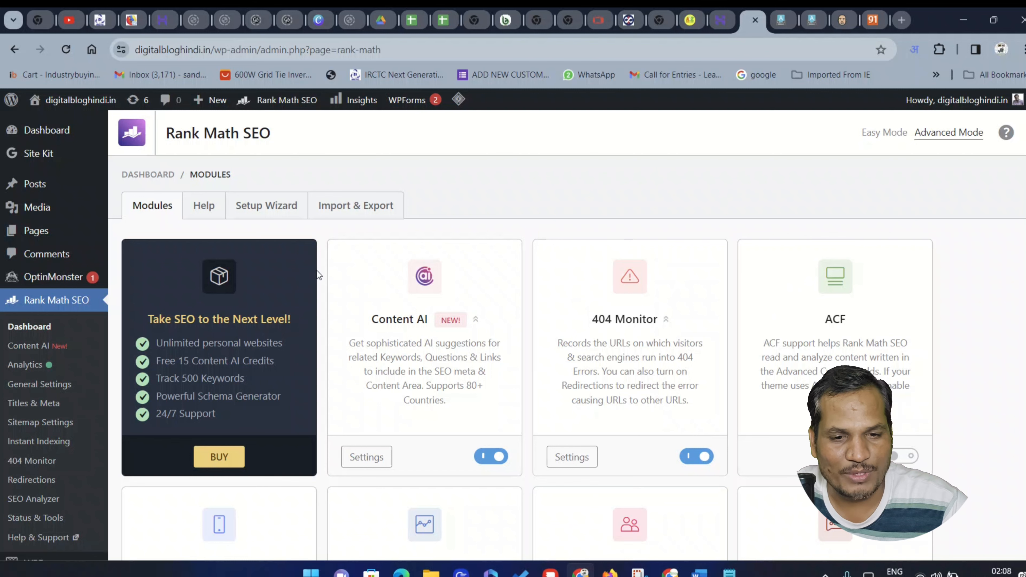
# Step: Review the first module cards on the Rank Math dashboard and enable the AMP module
pyautogui.scroll(-1, 892, 263)
pyautogui.scroll(-2, 893, 264)
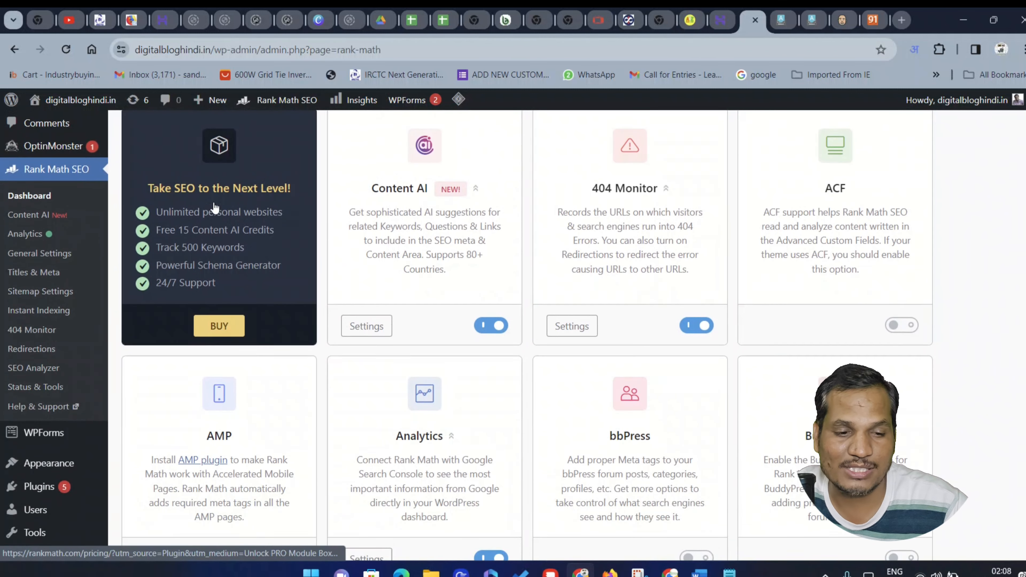
pyautogui.scroll(2, 214, 428)
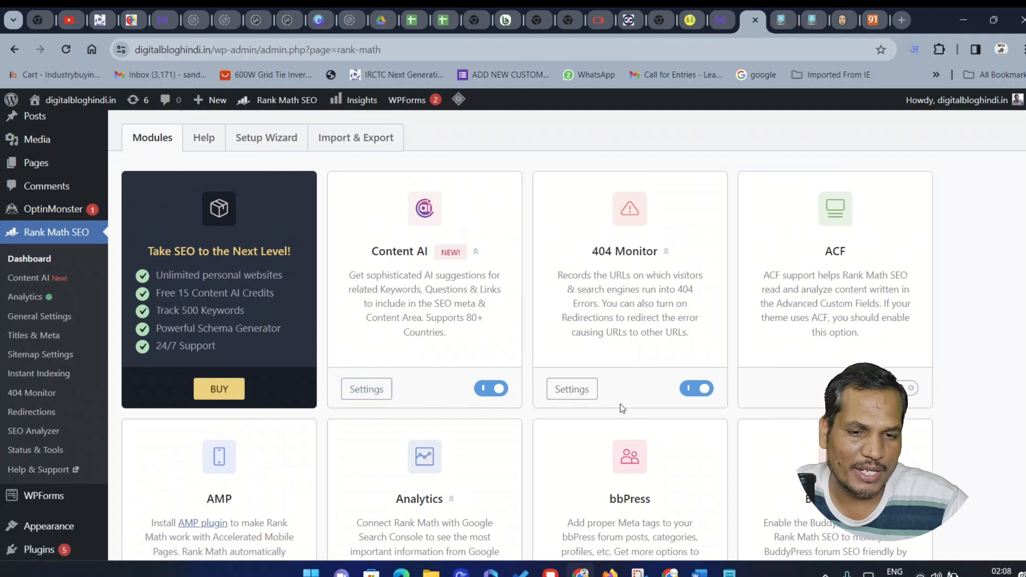
pyautogui.scroll(-3, 617, 408)
pyautogui.scroll(2, 655, 184)
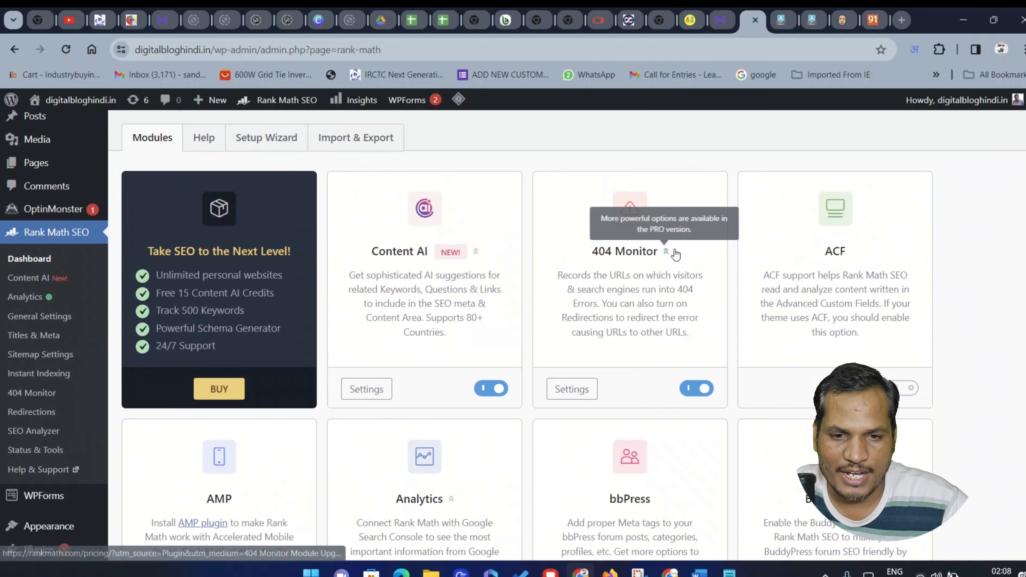
pyautogui.scroll(-2, 654, 178)
pyautogui.scroll(-2, 624, 317)
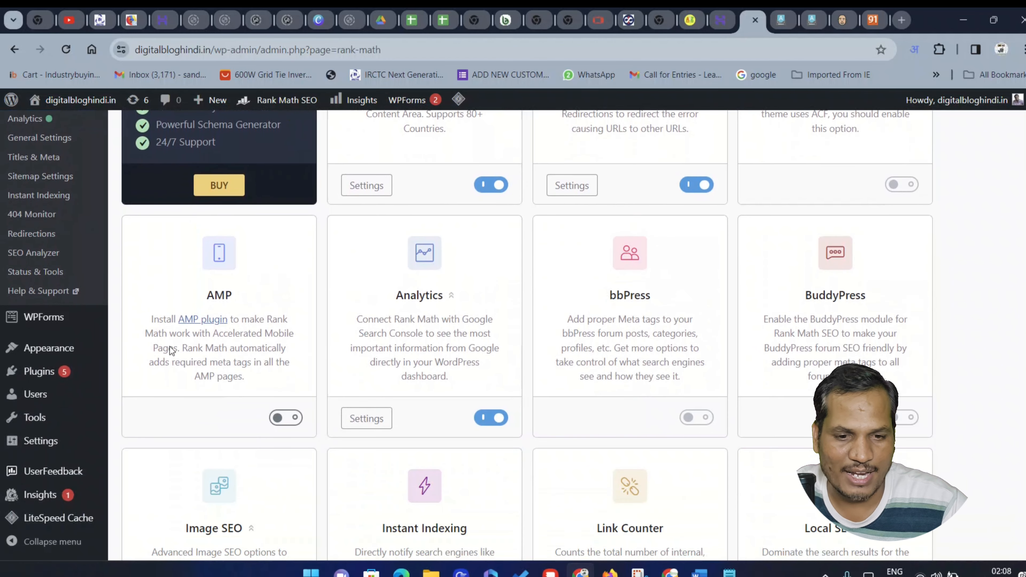
pyautogui.scroll(-2, 449, 336)
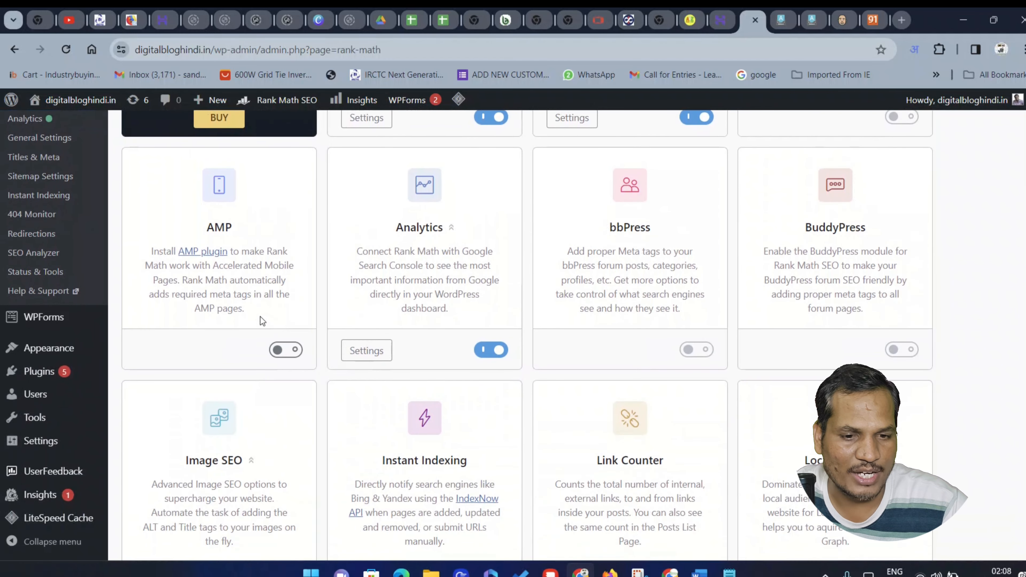
pyautogui.click(295, 350)
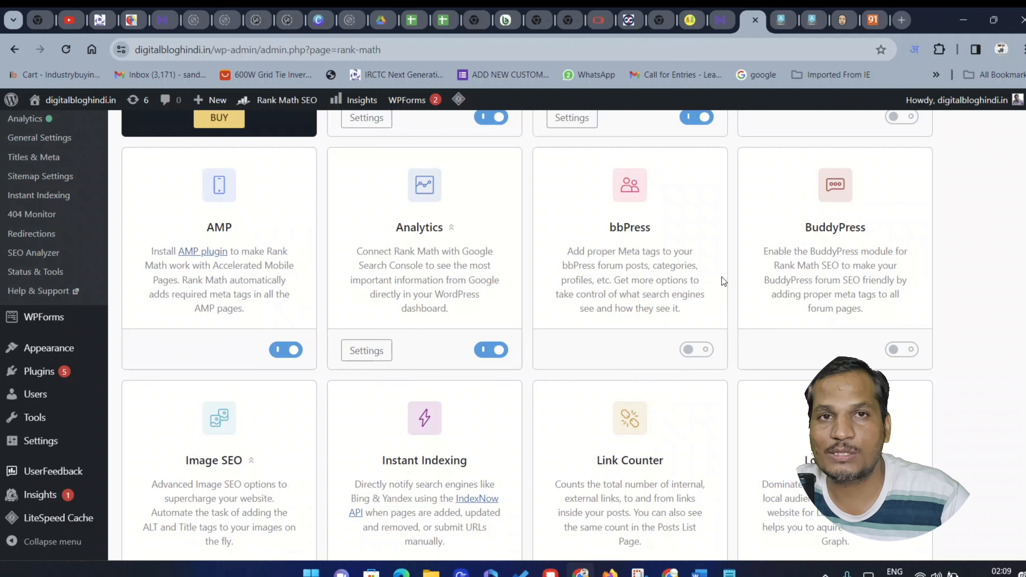
# Step: Enable the Image SEO and Local SEO modules
pyautogui.scroll(-5, 721, 277)
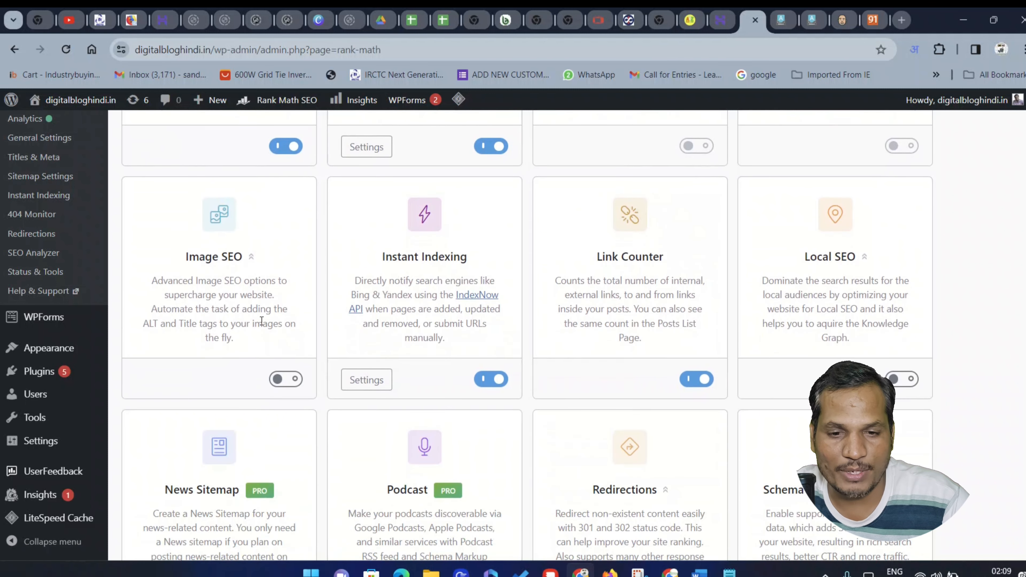
pyautogui.scroll(-2, 274, 321)
pyautogui.click(286, 311)
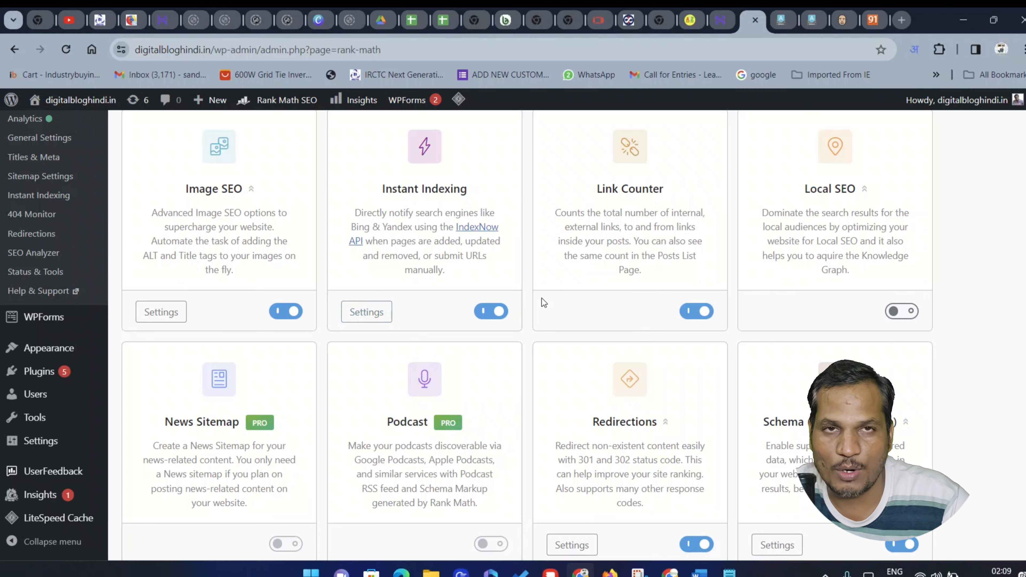
pyautogui.scroll(2, 543, 302)
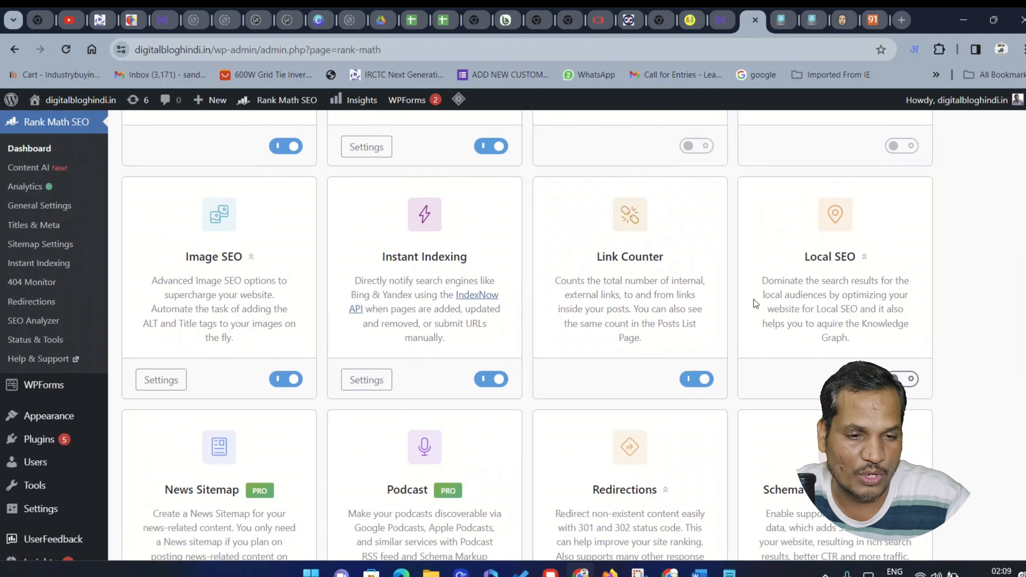
pyautogui.scroll(-2, 755, 304)
pyautogui.click(911, 311)
# Step: Enable the Role Manager module on the Rank Math dashboard
pyautogui.scroll(-6, 480, 279)
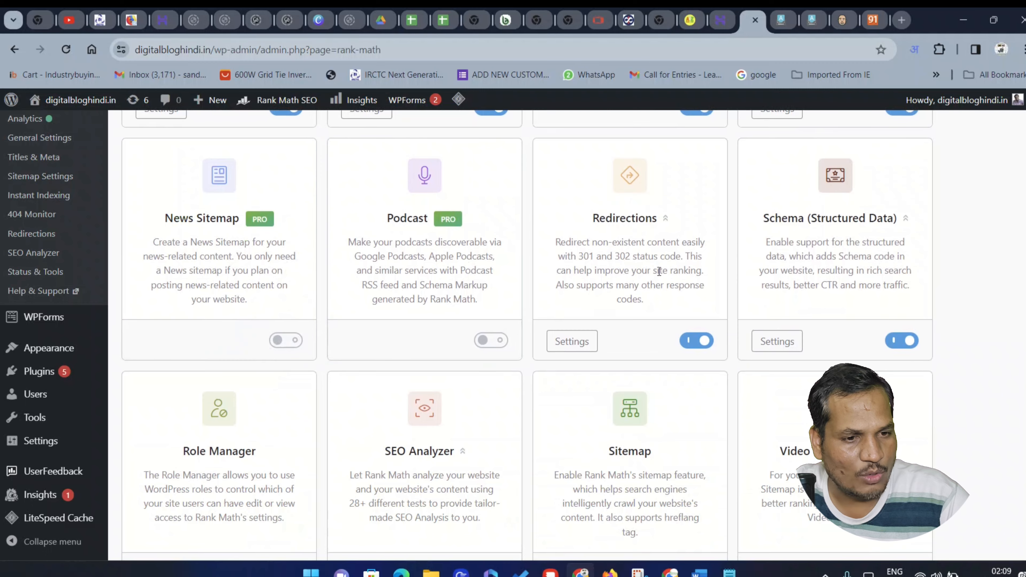
pyautogui.scroll(-2, 659, 269)
pyautogui.scroll(-3, 565, 346)
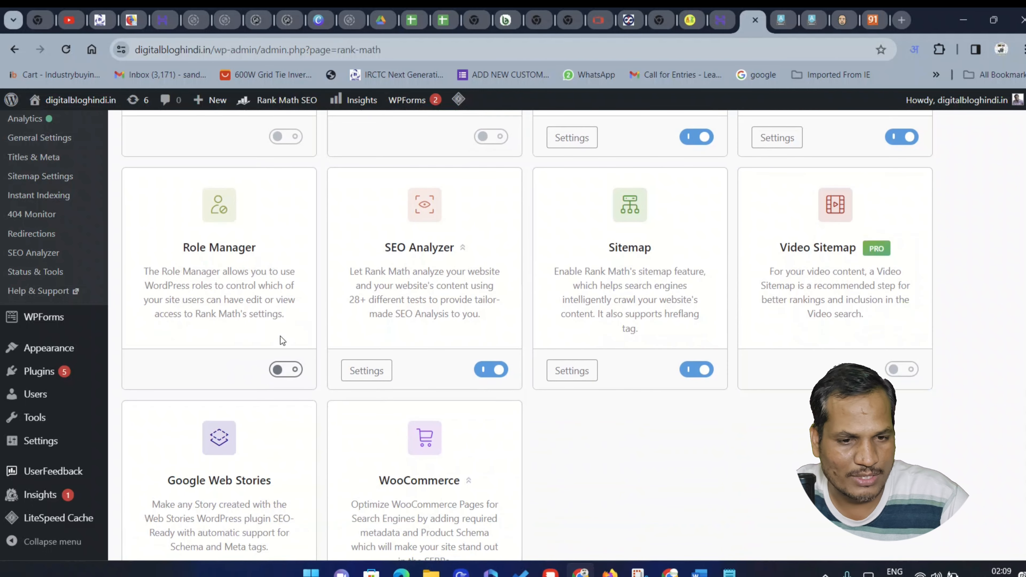
pyautogui.scroll(-2, 281, 340)
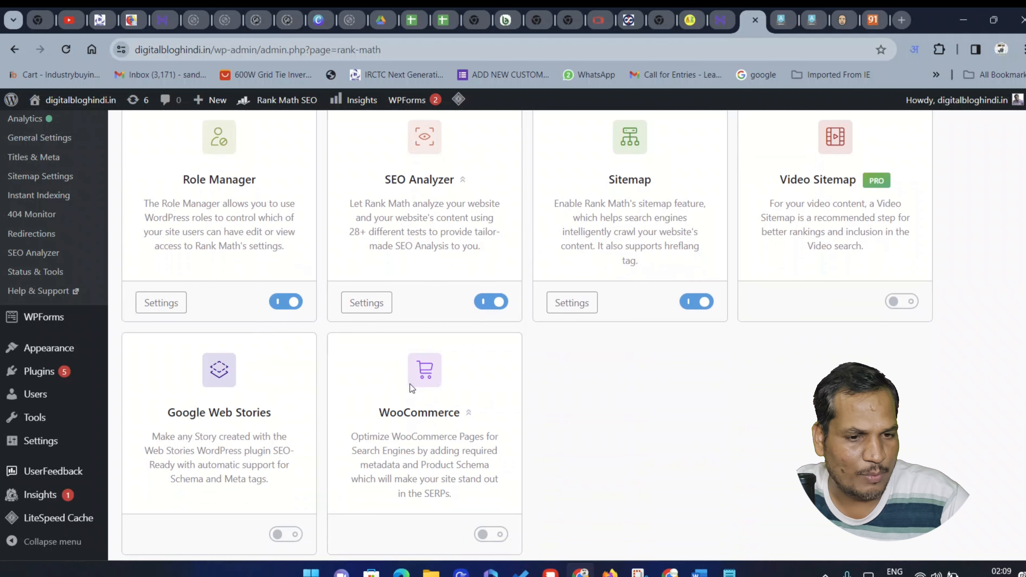
# Step: Try to enable the Google Web Stories module
pyautogui.scroll(-2, 524, 380)
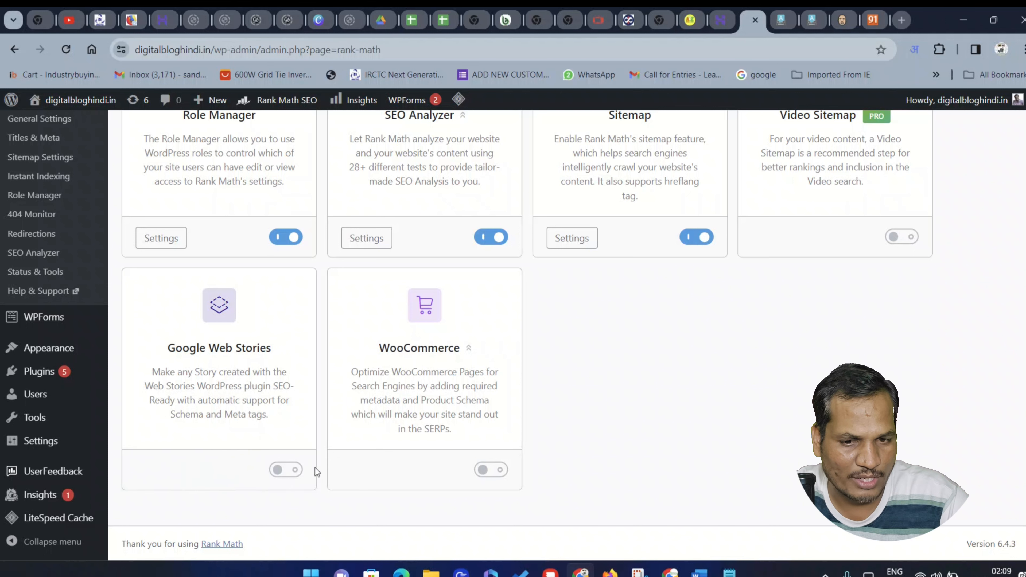
pyautogui.click(294, 475)
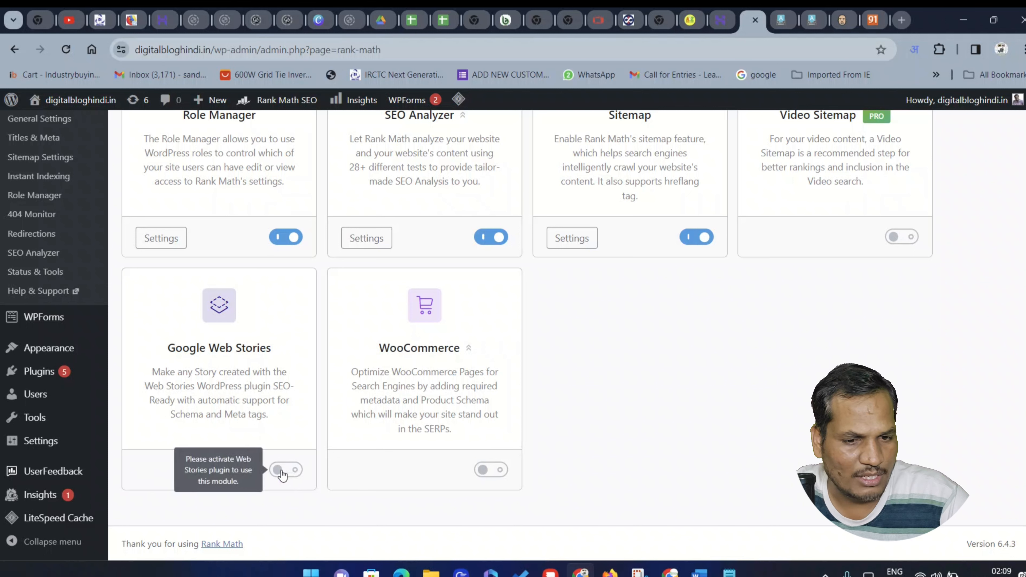
pyautogui.click(318, 470)
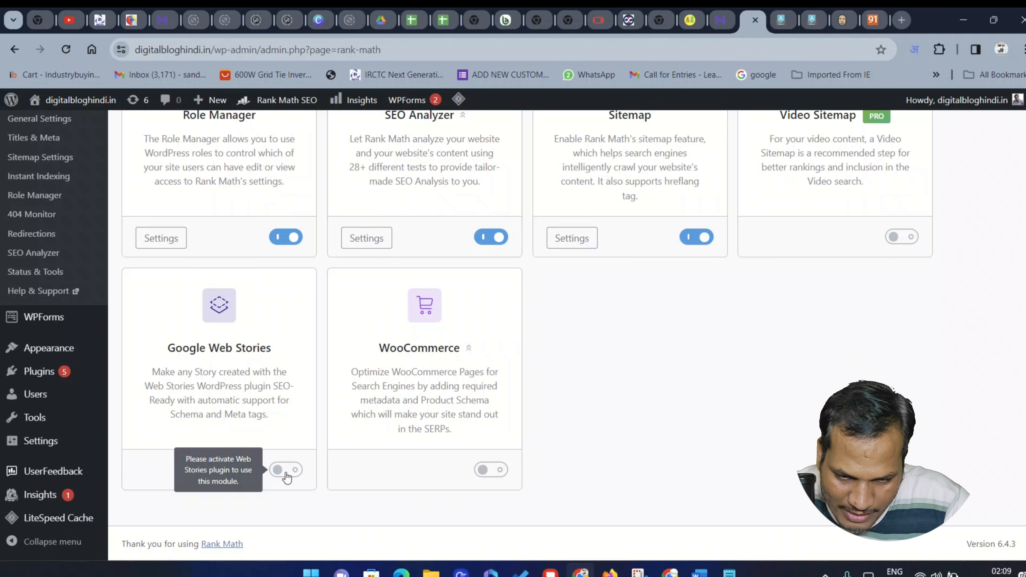
# Step: Reopen the setup wizard and look through its Analytics, Sitemaps and Optimization pages
pyautogui.scroll(10, 680, 363)
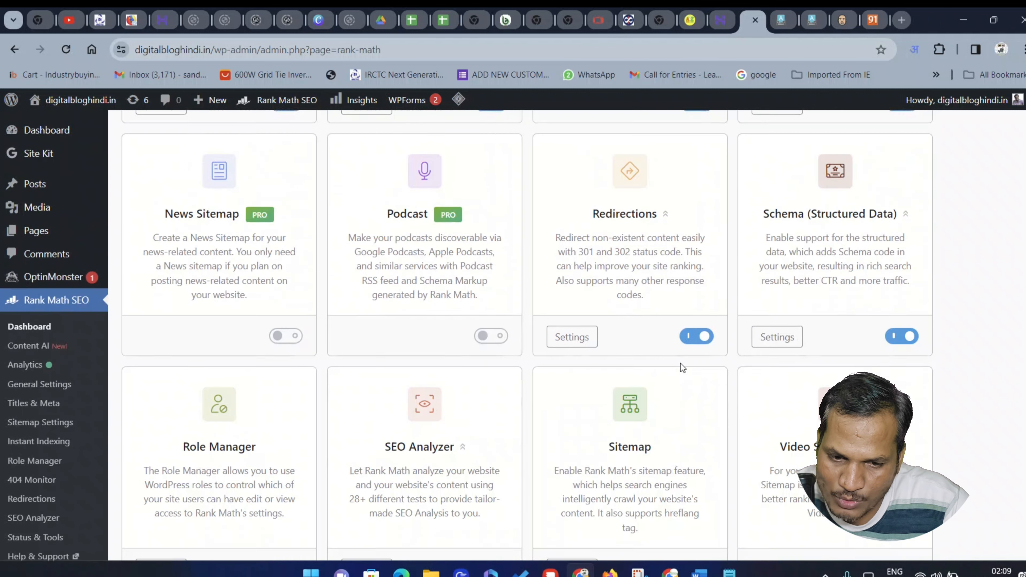
pyautogui.scroll(8, 633, 389)
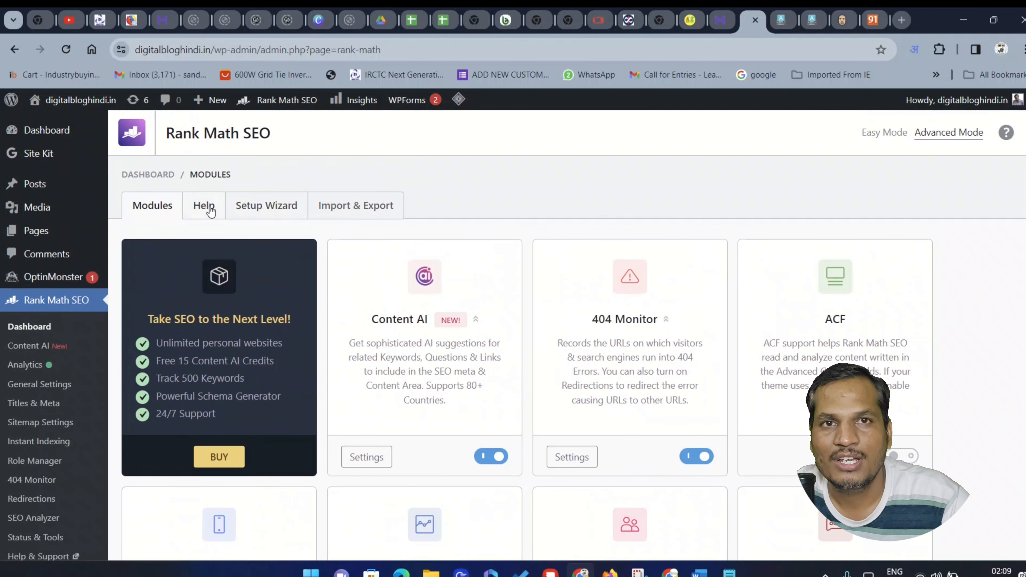
pyautogui.click(248, 206)
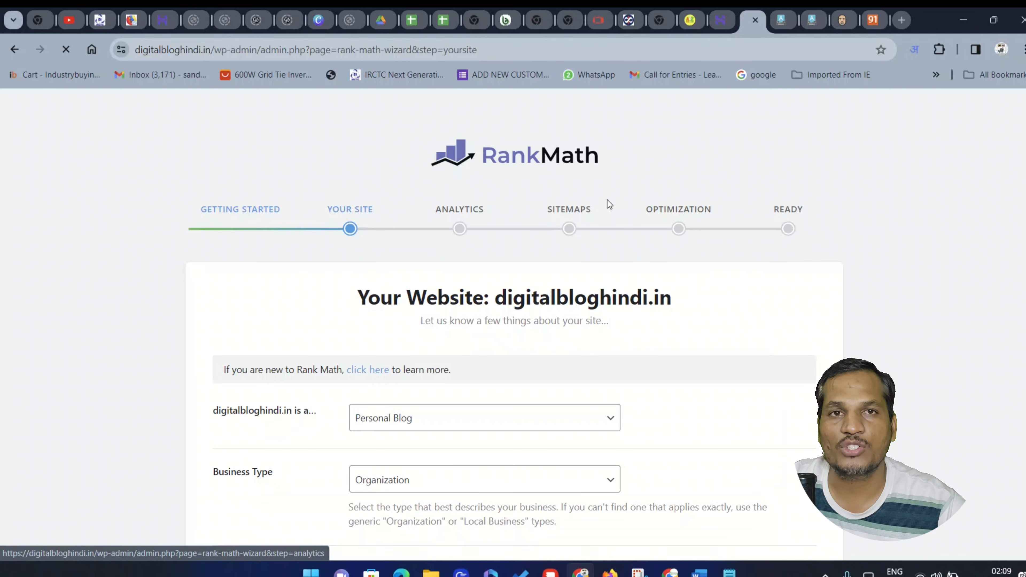
pyautogui.click(482, 216)
pyautogui.click(569, 210)
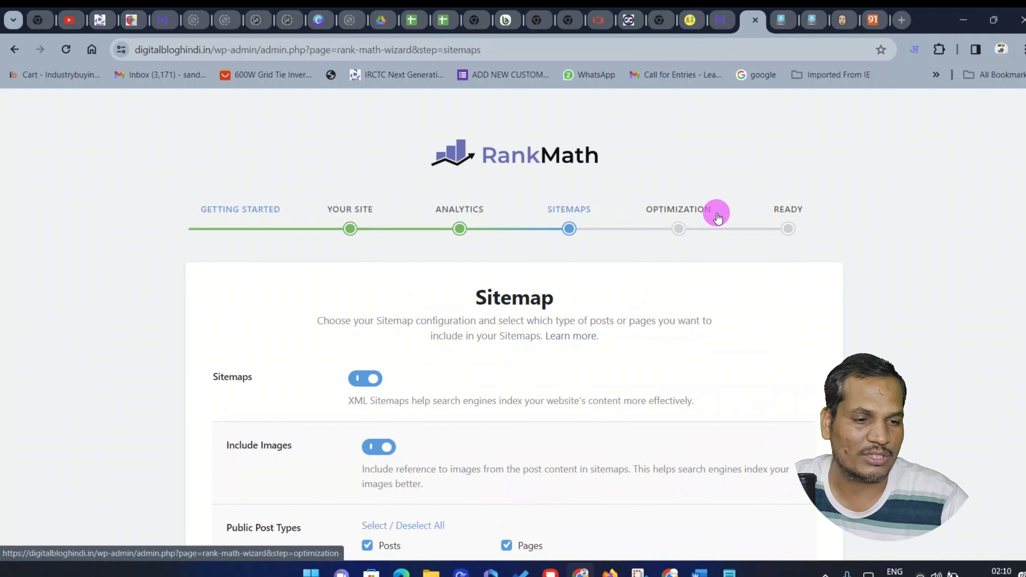
pyautogui.click(706, 211)
pyautogui.scroll(-10, 561, 229)
pyautogui.scroll(8, 454, 231)
pyautogui.scroll(2, 454, 231)
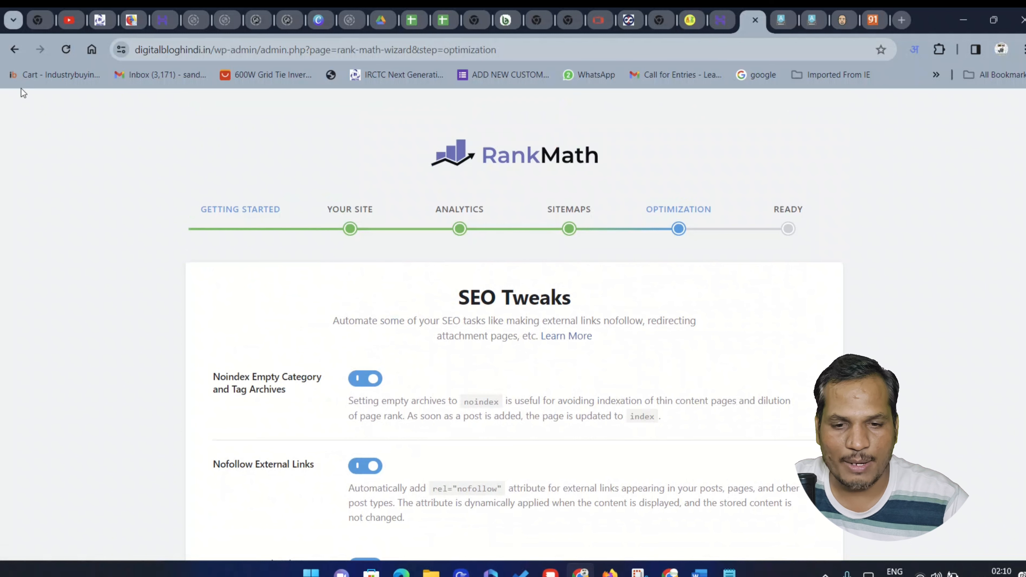
# Step: Leave the setup wizard for the Rank Math dashboard and open the list of all posts
pyautogui.click(15, 50)
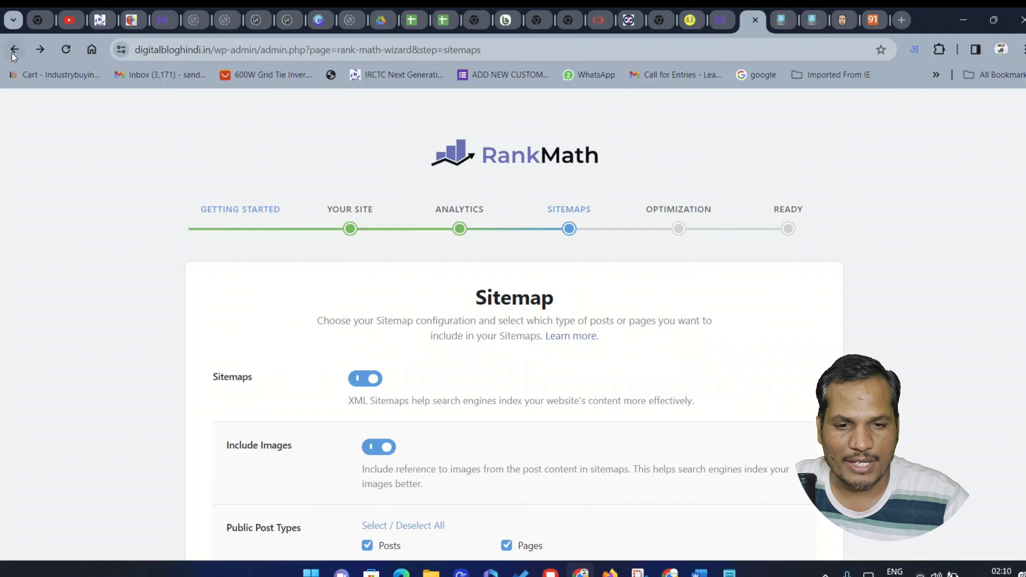
pyautogui.click(14, 50)
pyautogui.click(14, 51)
pyautogui.click(14, 50)
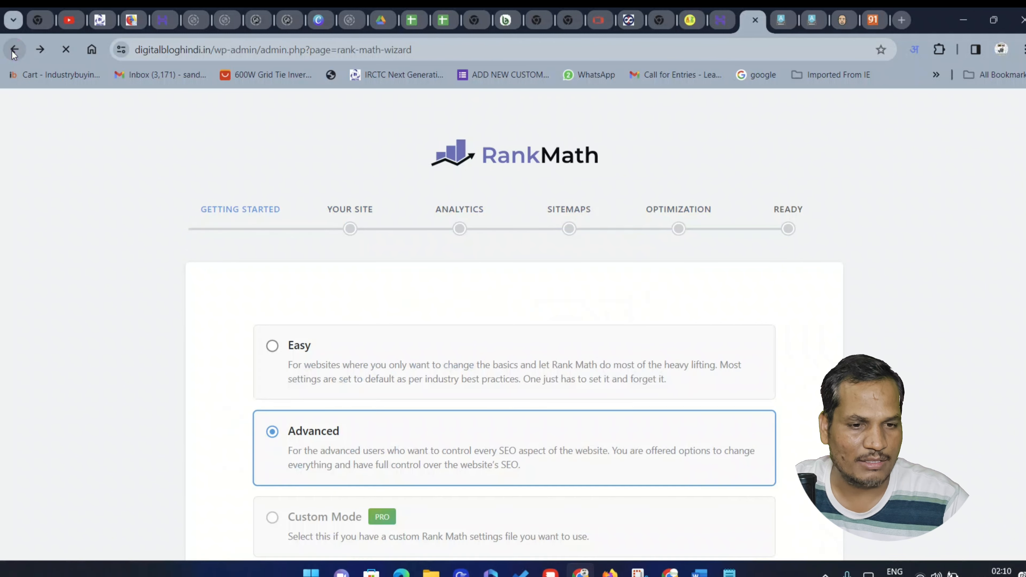
pyautogui.click(14, 51)
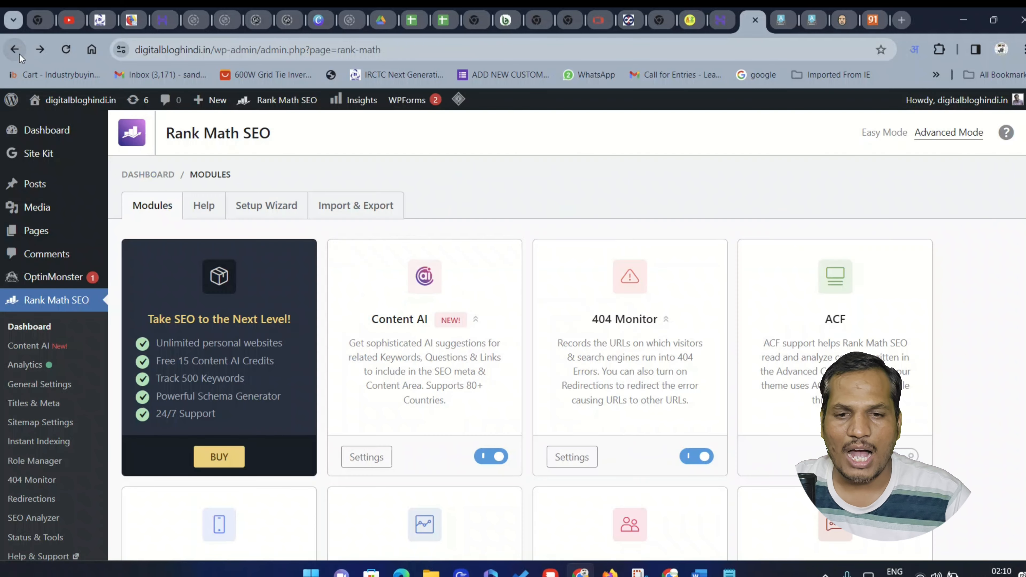
pyautogui.click(37, 189)
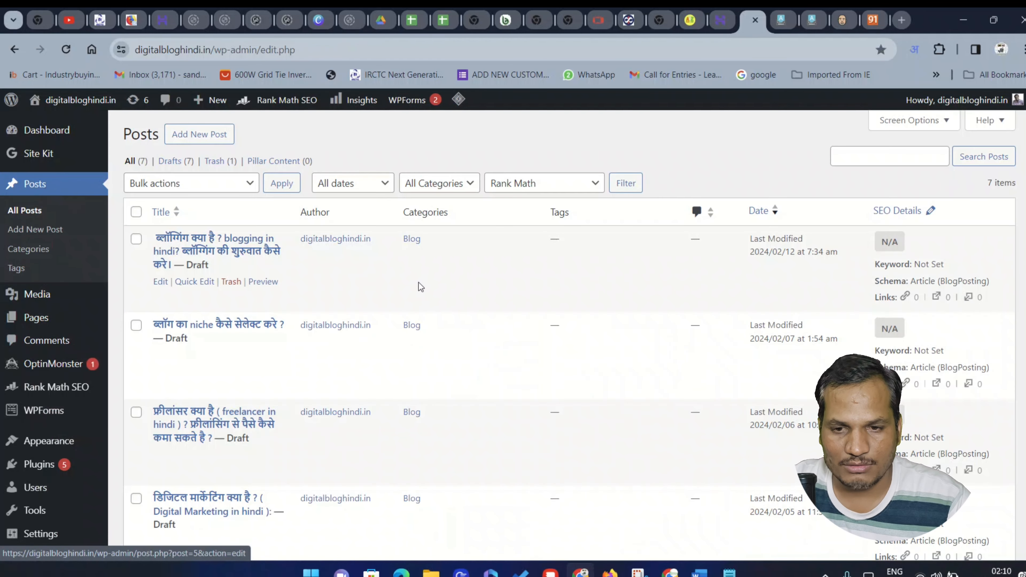
# Step: Open the "ब्लॉग्गिंग क्या है ? blogging in hindi?" post for editing and review its Rank Math focus keyword and Basic SEO sections
pyautogui.click(216, 238)
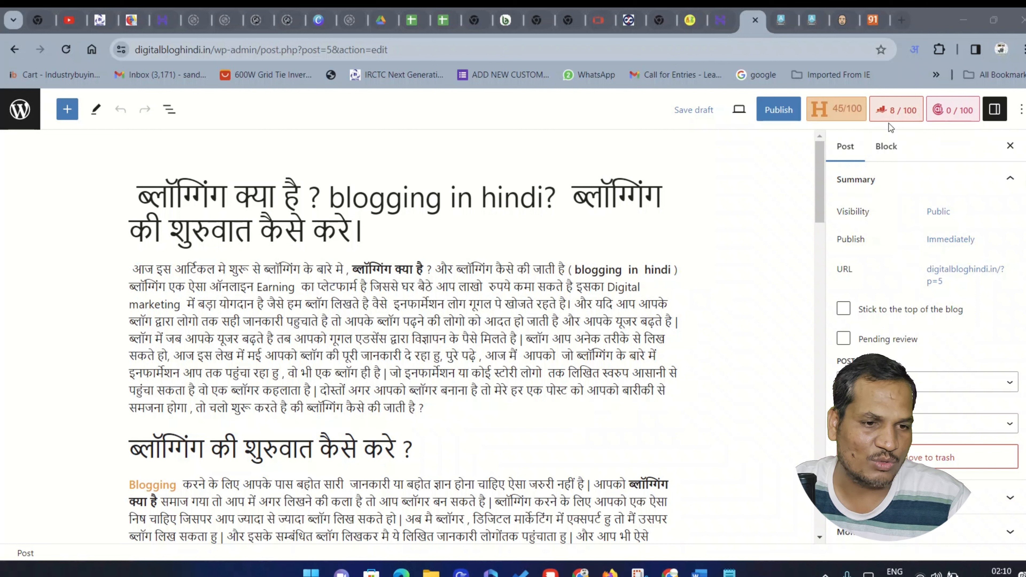
pyautogui.click(900, 111)
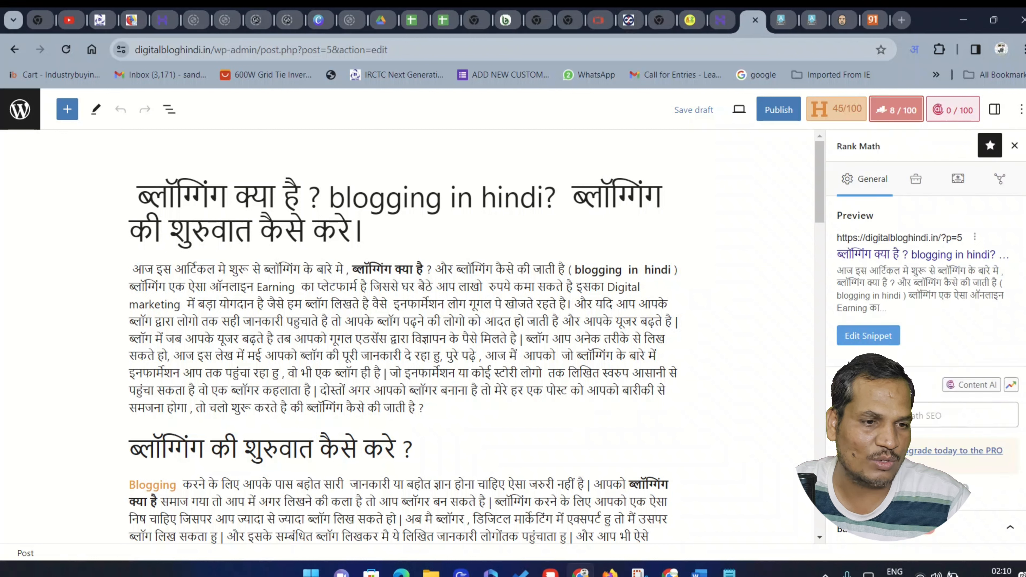
pyautogui.scroll(-3, 945, 278)
pyautogui.scroll(-3, 949, 291)
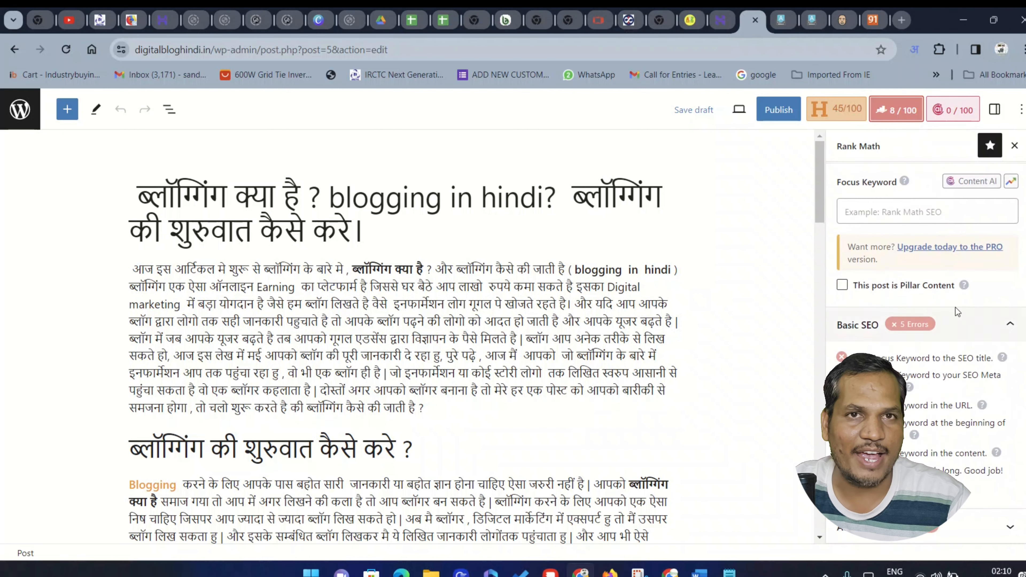
pyautogui.scroll(5, 955, 307)
pyautogui.click(834, 369)
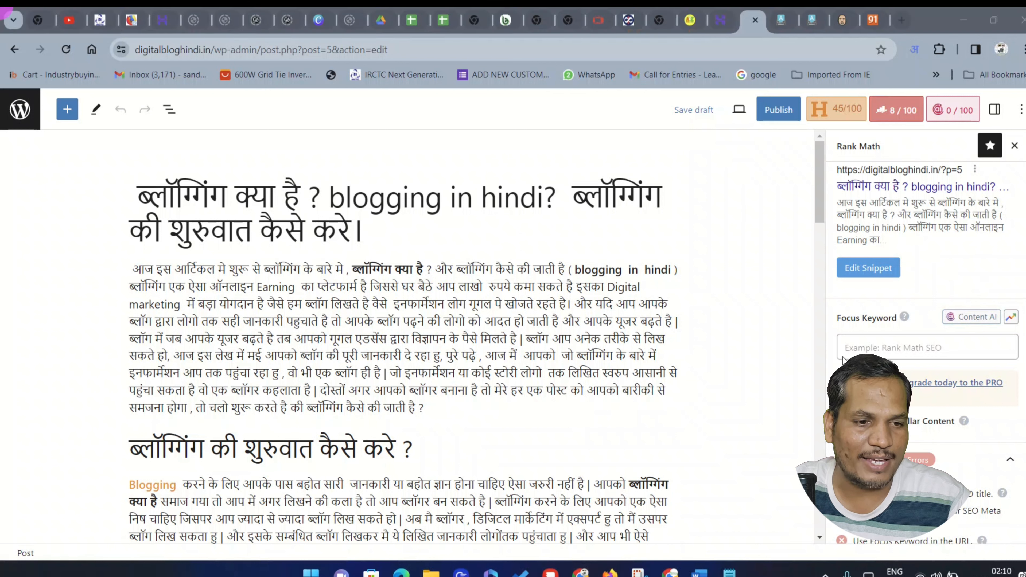
pyautogui.click(543, 366)
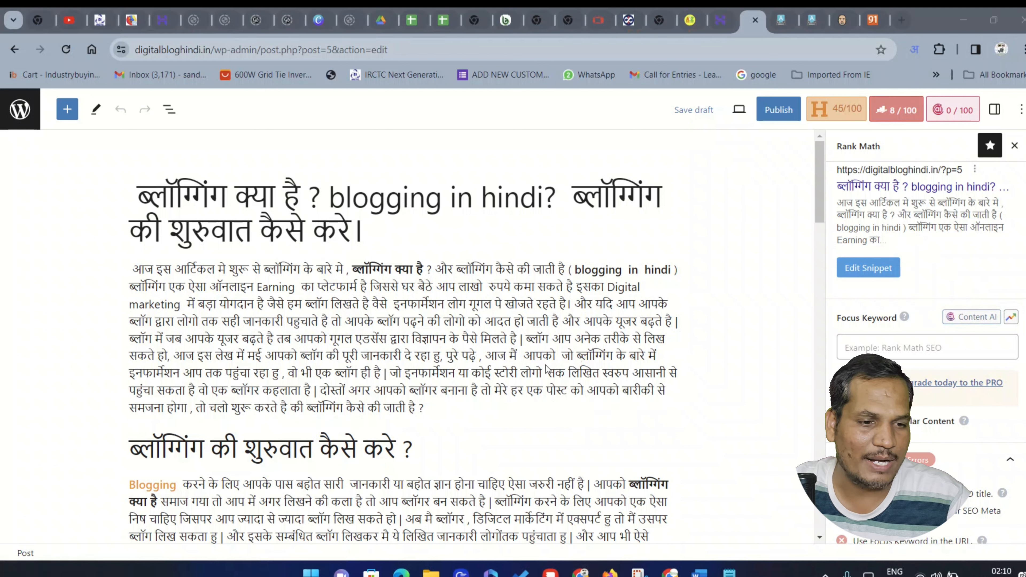
pyautogui.hotkey('ctrl', '2')
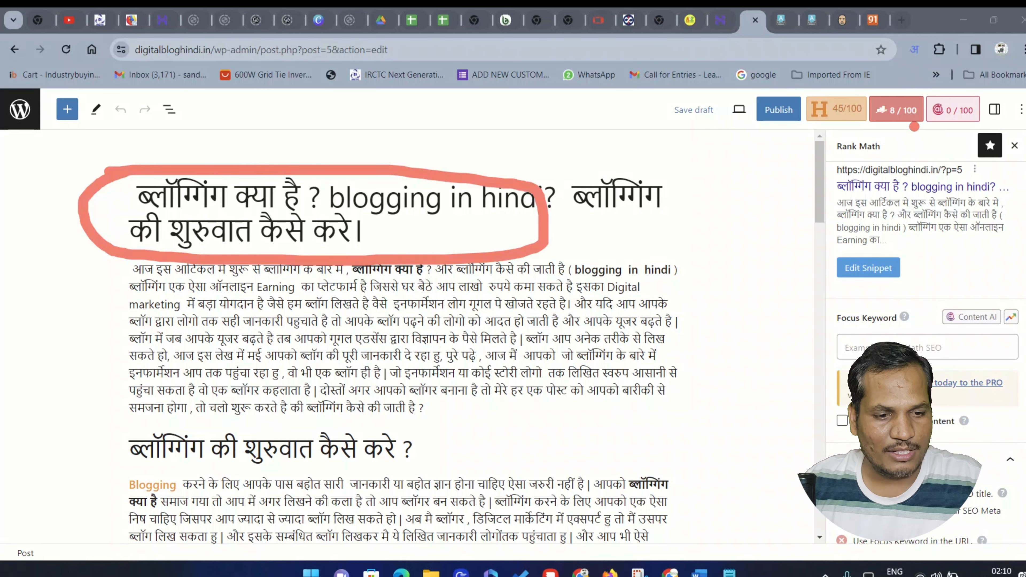
pyautogui.moveTo(915, 97)
pyautogui.mouseDown()
pyautogui.moveTo(925, 136)
pyautogui.moveTo(927, 99)
pyautogui.mouseUp()
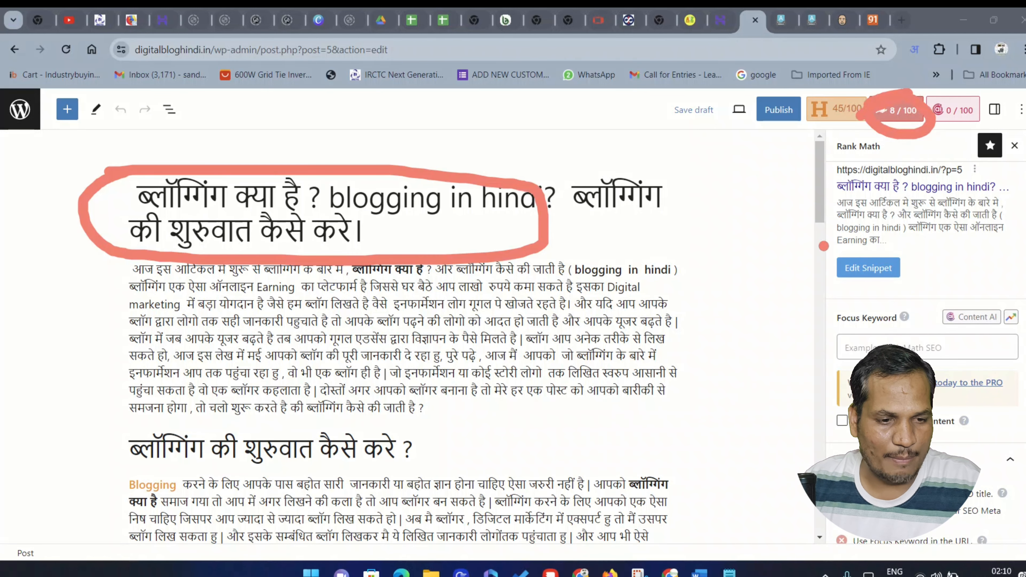
pyautogui.press('Escape')
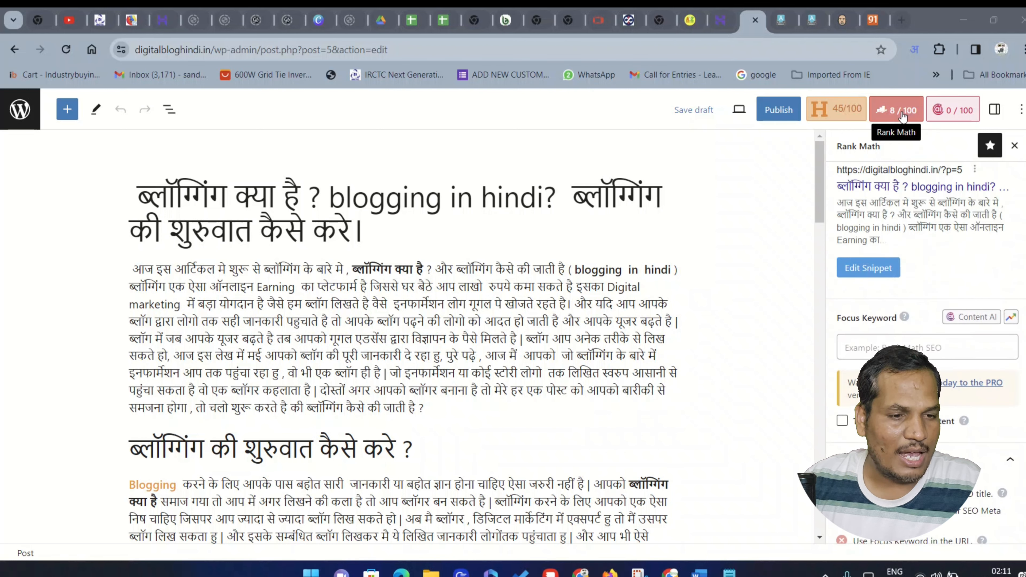
# Step: Copy the phrase "blogging in hind" from the post title and find the empty Focus Keyword field in Rank Math
pyautogui.moveTo(332, 198); pyautogui.dragTo(536, 190)
pyautogui.rightClick(453, 202)
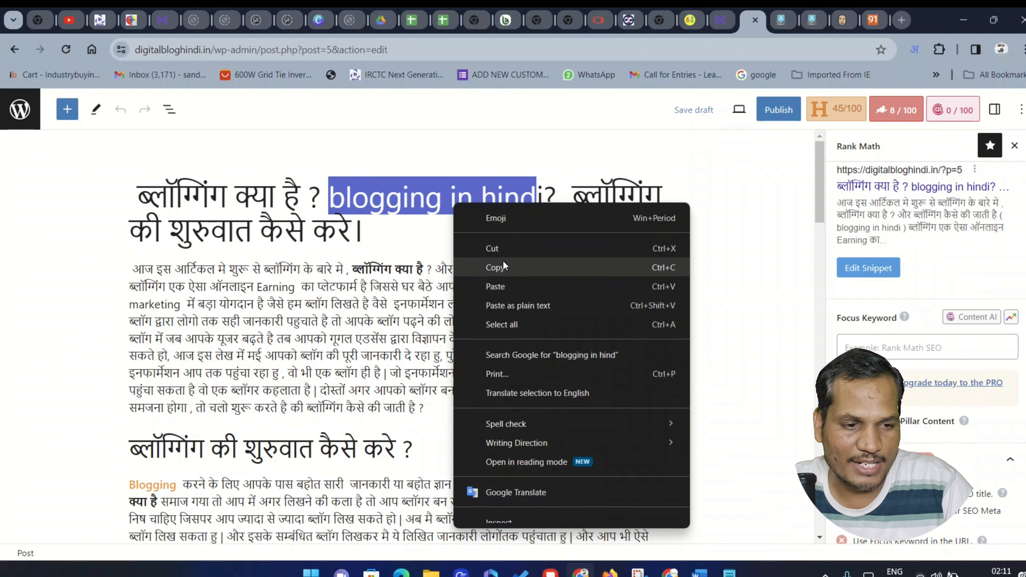
pyautogui.click(503, 269)
pyautogui.scroll(-3, 910, 243)
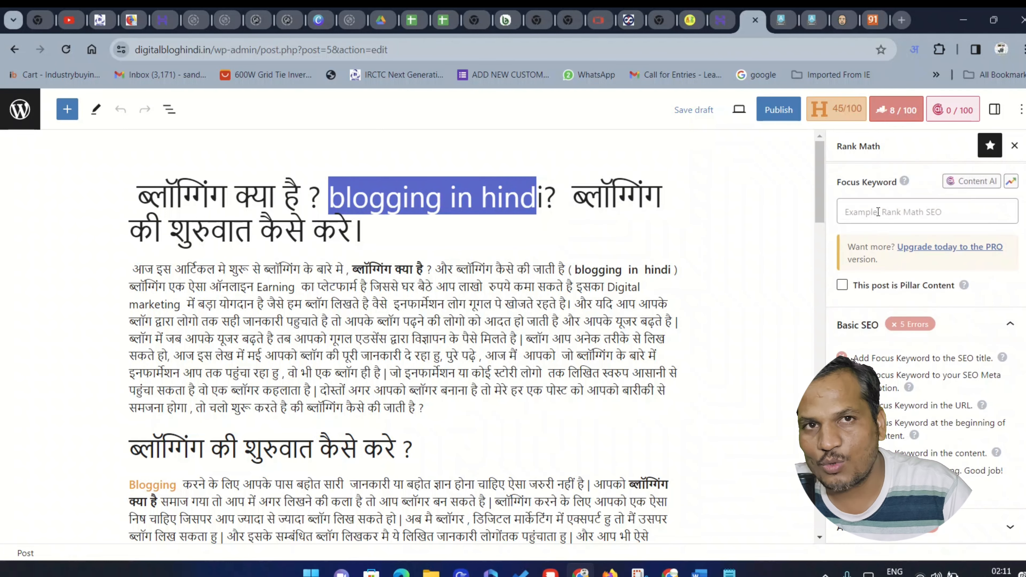
pyautogui.scroll(3, 910, 243)
pyautogui.scroll(-3, 911, 258)
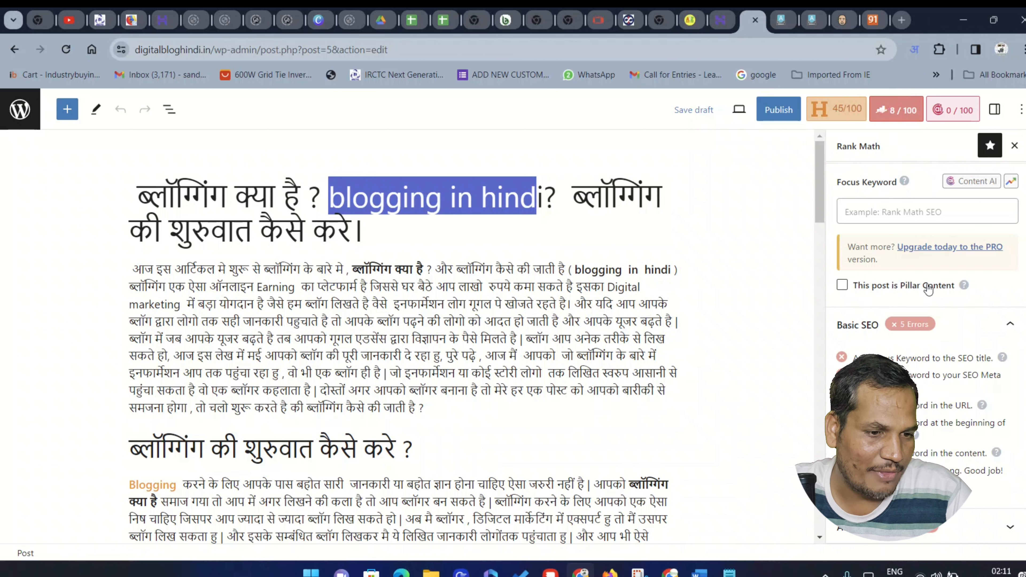
pyautogui.scroll(2, 935, 263)
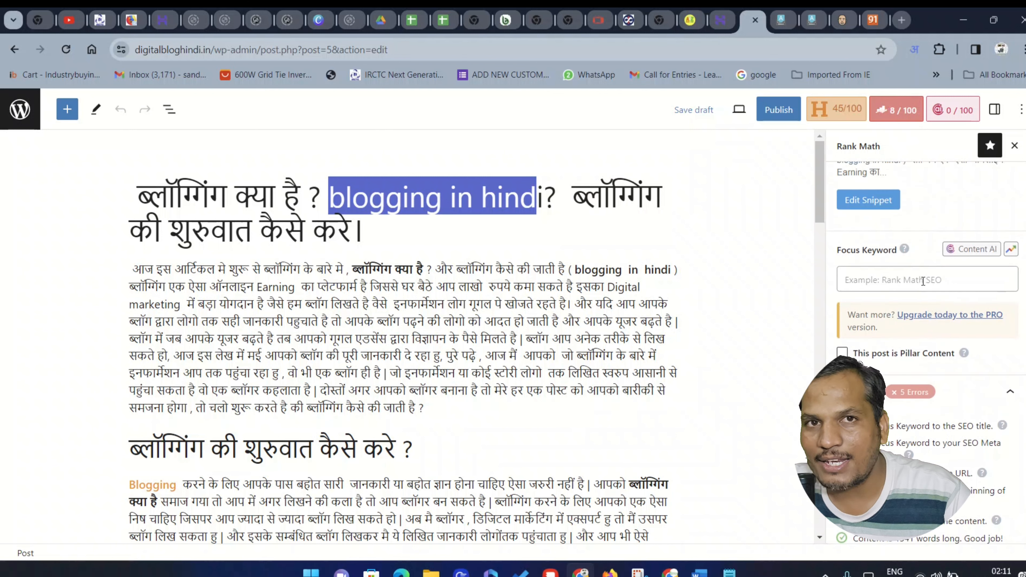
pyautogui.click(922, 281)
pyautogui.rightClick(921, 279)
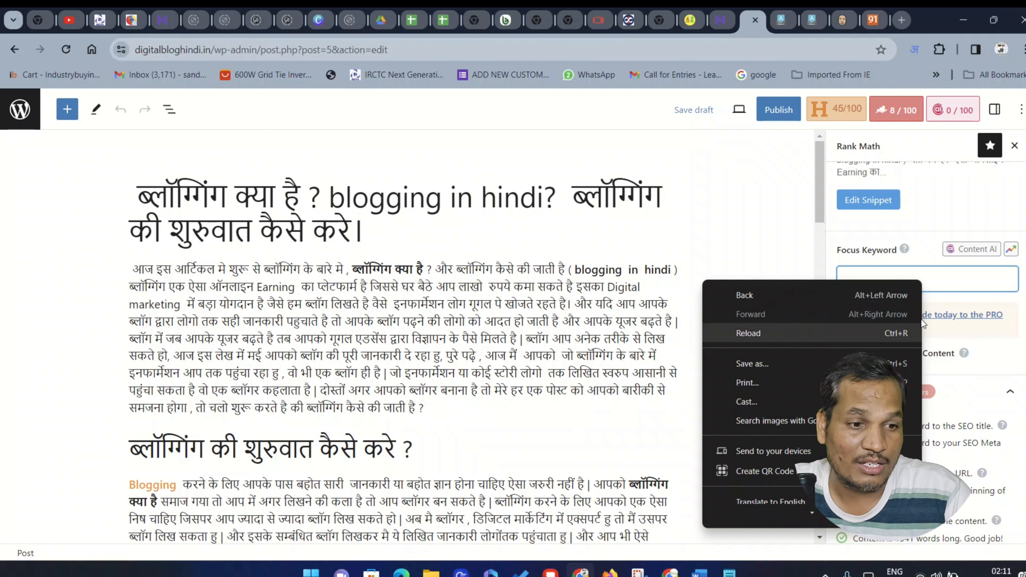
pyautogui.click(872, 286)
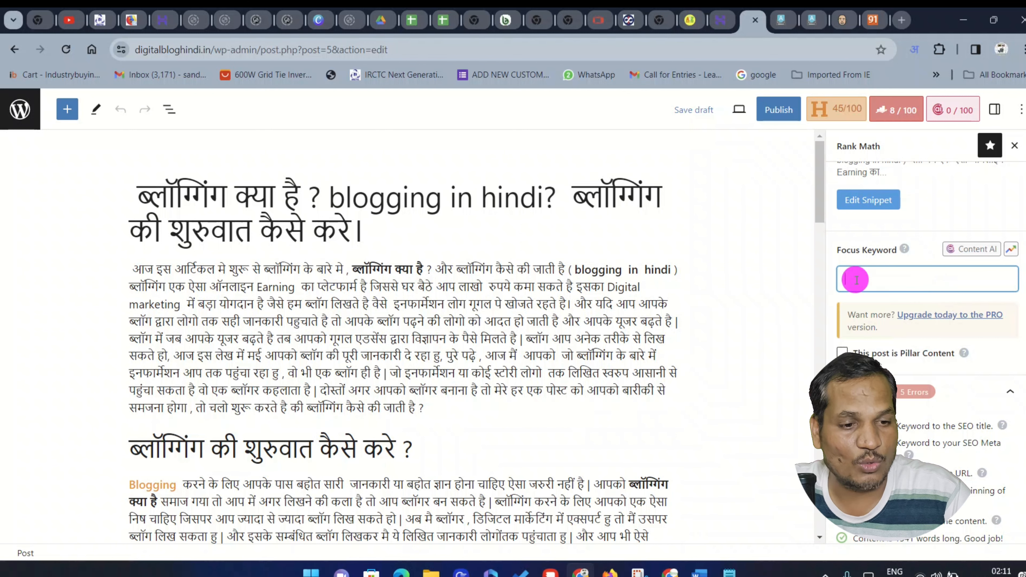
pyautogui.rightClick(856, 280)
pyautogui.click(897, 284)
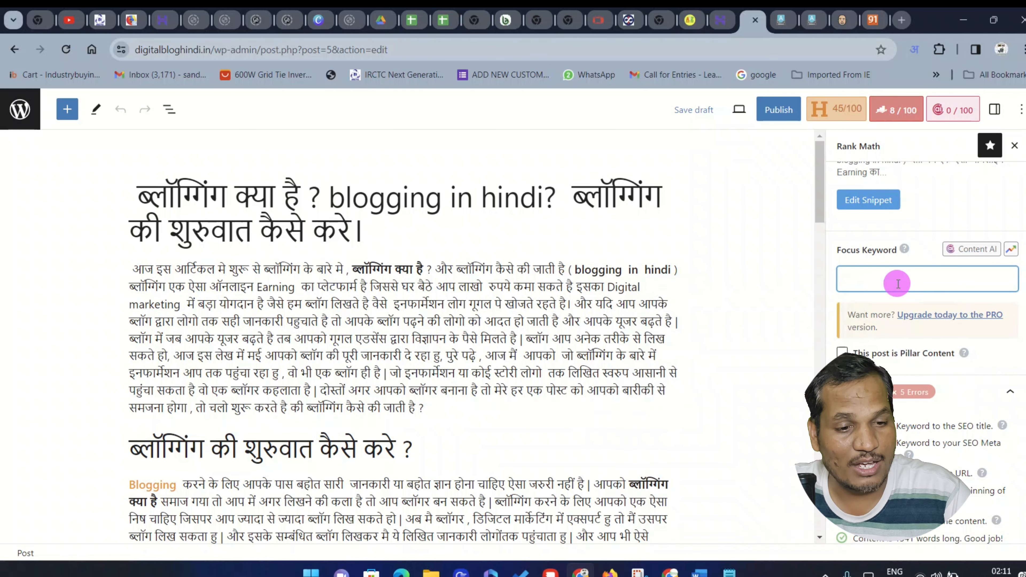
pyautogui.click(848, 278)
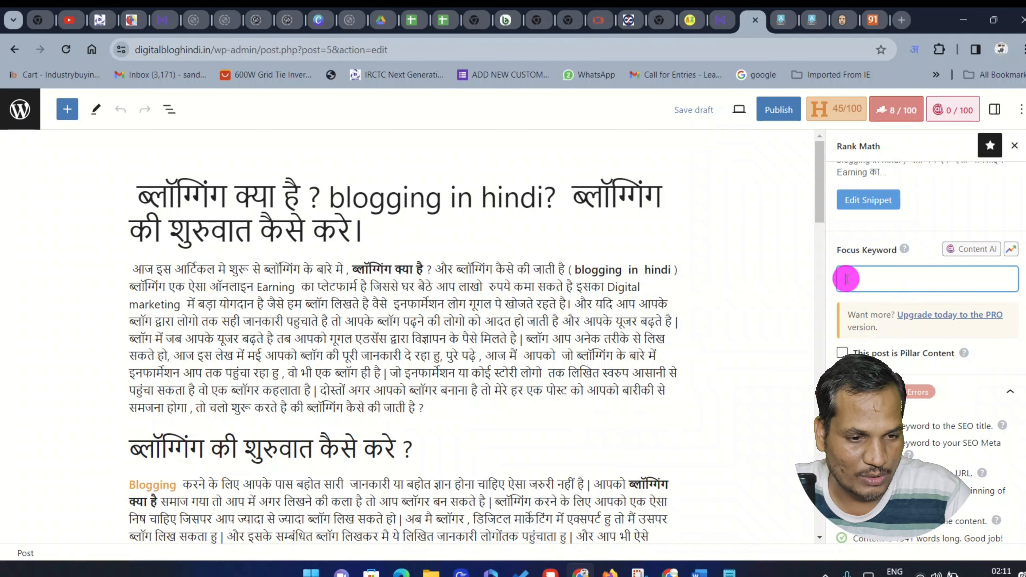
pyautogui.rightClick(835, 282)
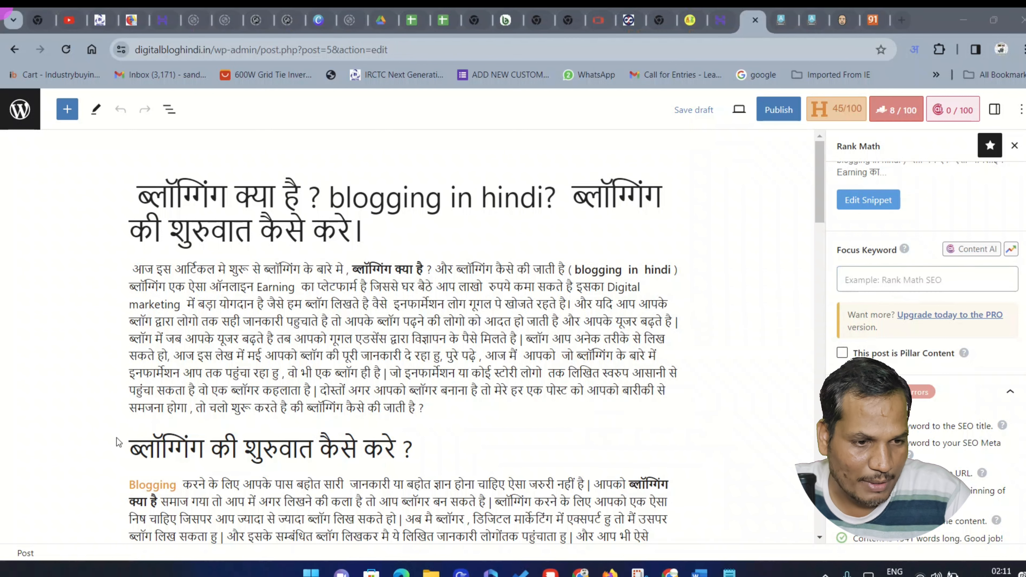
# Step: Paste "blogging in hind" as the post's primary Rank Math focus keyword
pyautogui.click(858, 280)
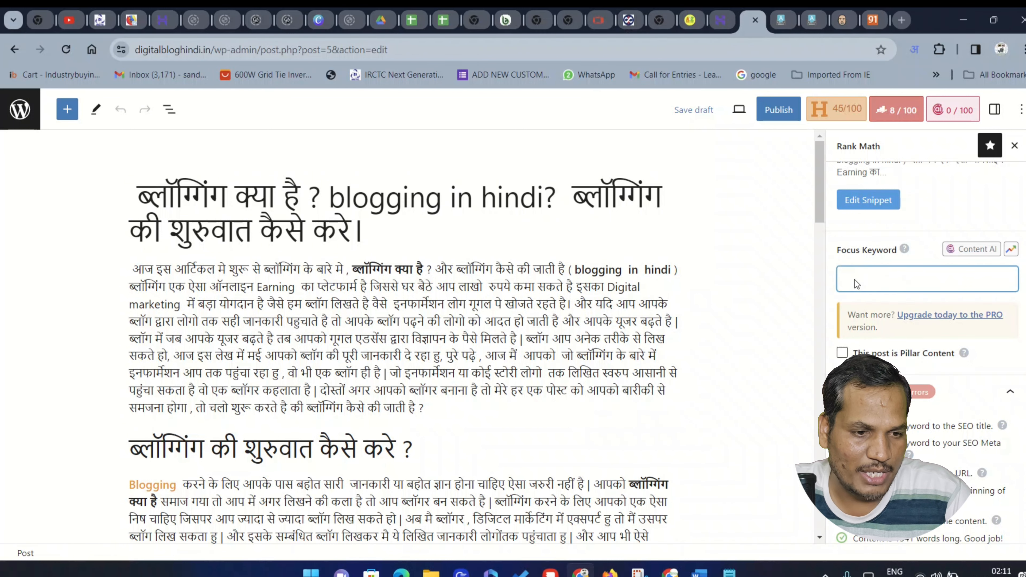
pyautogui.rightClick(854, 280)
pyautogui.click(728, 413)
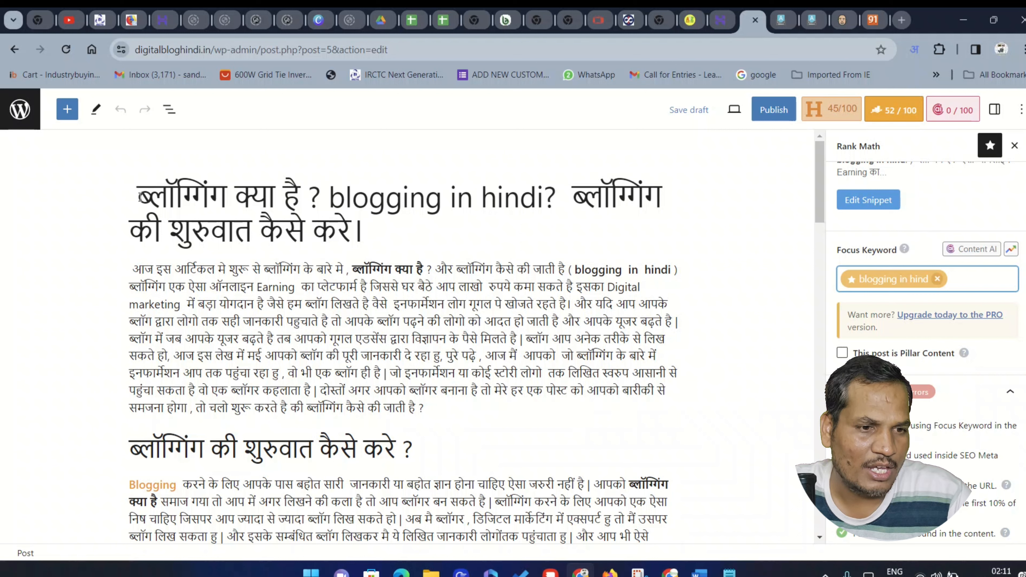
# Step: Copy "ब्लॉग्गिंग क्या है" from the post title and add it as a second focus keyword
pyautogui.moveTo(139, 197); pyautogui.dragTo(292, 186)
pyautogui.rightClick(258, 193)
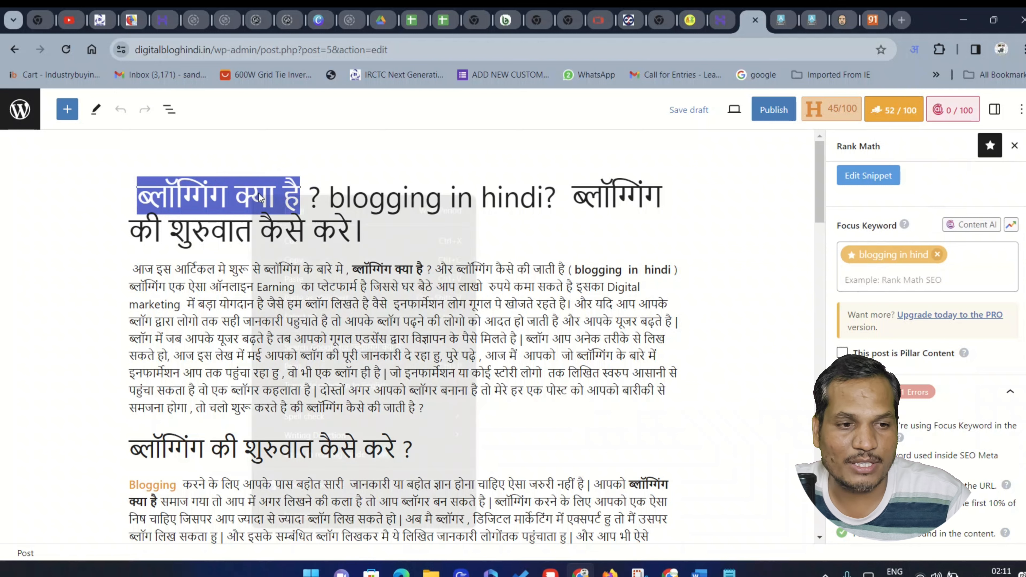
pyautogui.click(295, 259)
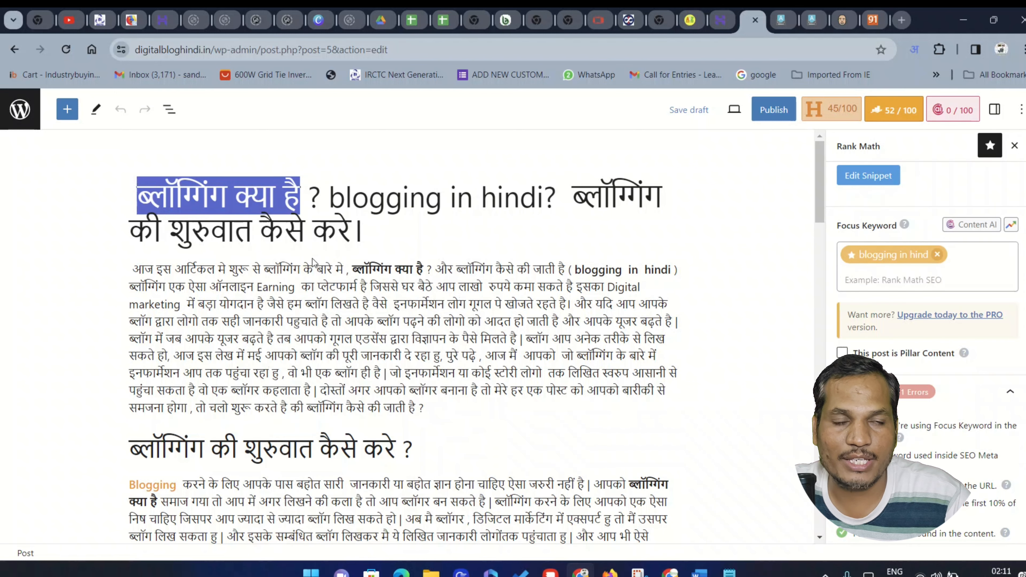
pyautogui.click(977, 253)
pyautogui.rightClick(969, 273)
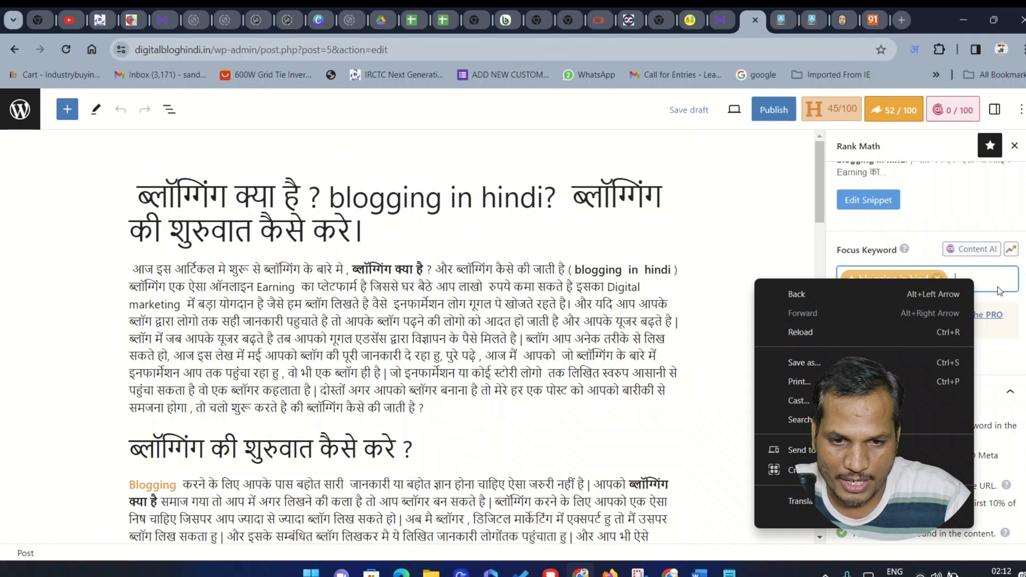
pyautogui.click(984, 277)
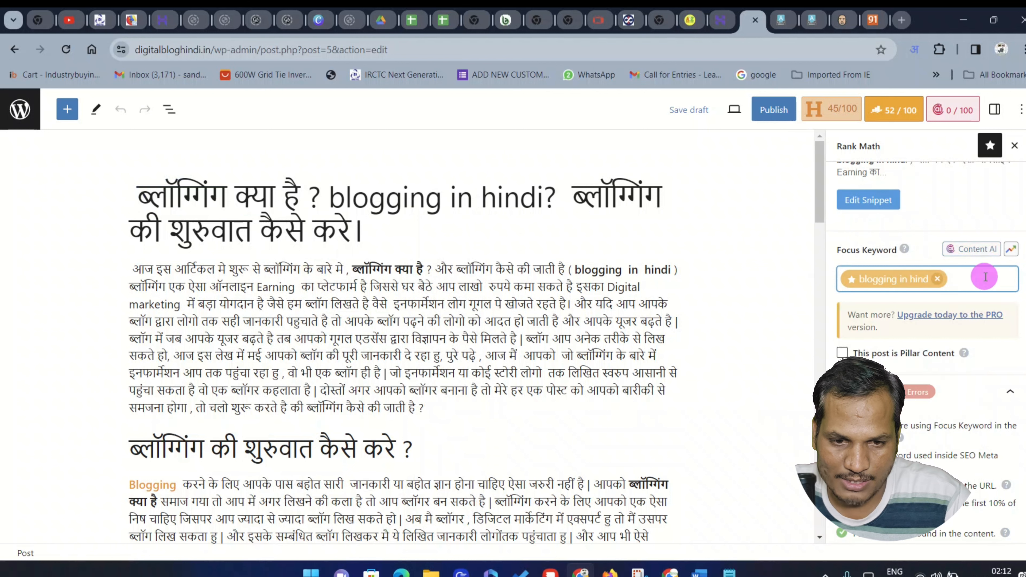
pyautogui.rightClick(964, 282)
pyautogui.click(799, 411)
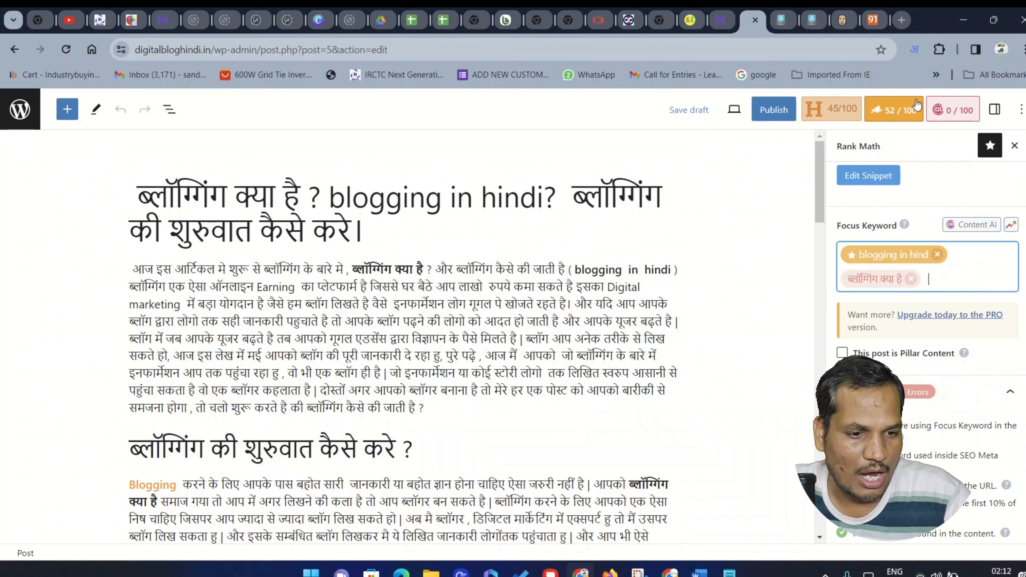
# Step: Copy "ब्लॉग्गिंग की शुरुवात कैसे करे" from the first H2 heading and add it as a third focus keyword
pyautogui.scroll(-2, 939, 250)
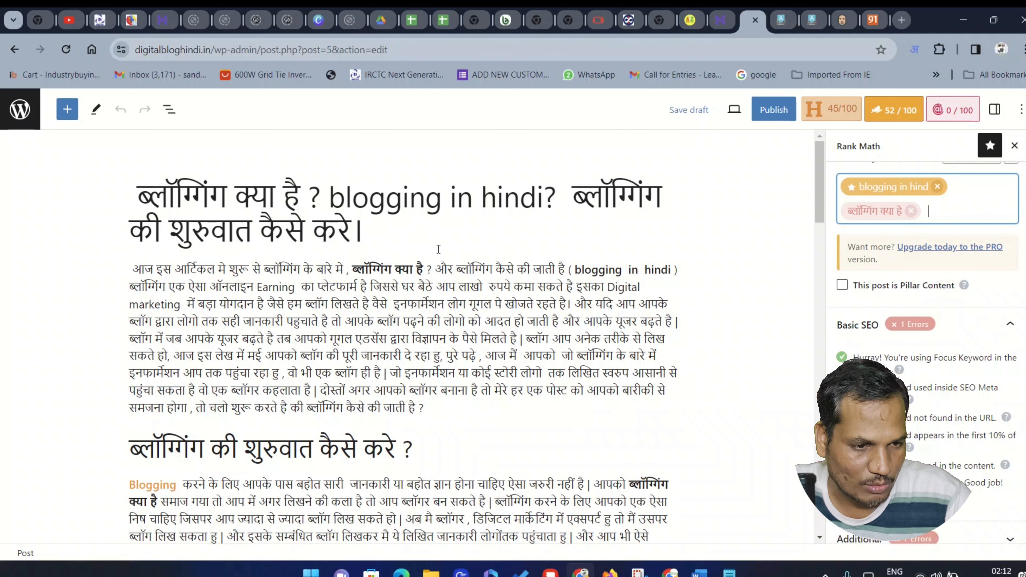
pyautogui.doubleClick(630, 210)
pyautogui.click(355, 232)
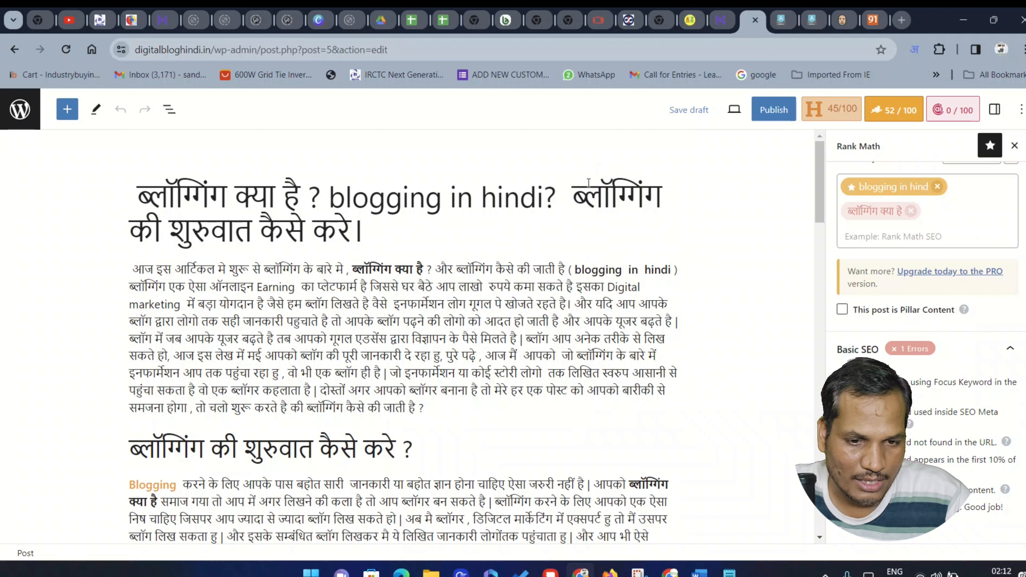
pyautogui.moveTo(133, 441); pyautogui.dragTo(364, 446)
pyautogui.rightClick(364, 447)
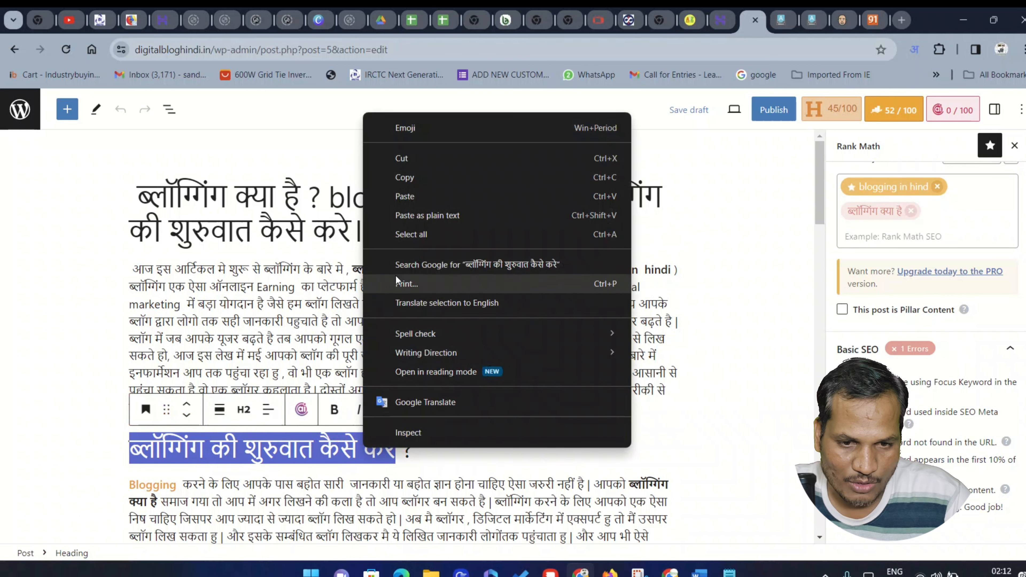
pyautogui.click(441, 183)
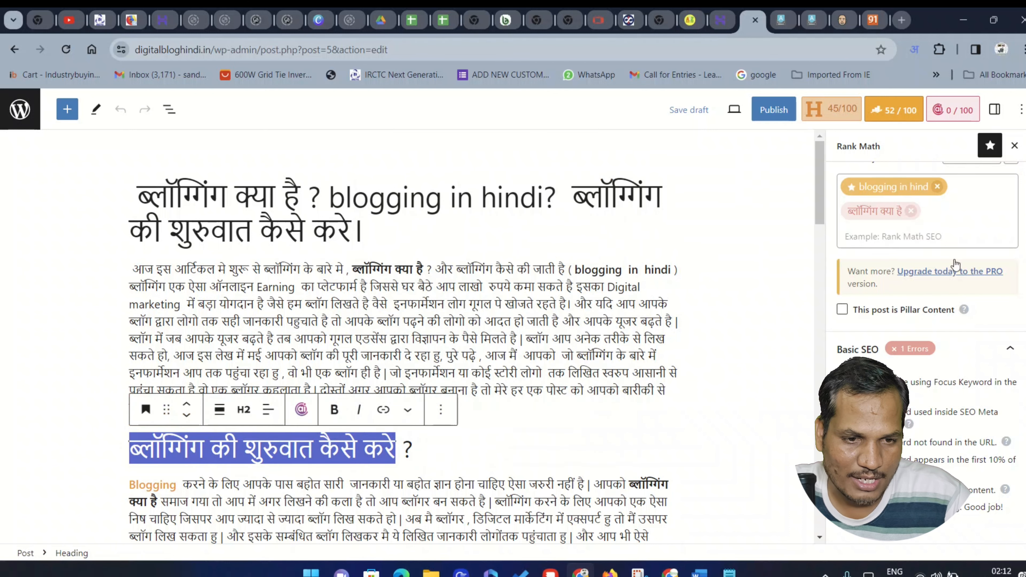
pyautogui.click(934, 214)
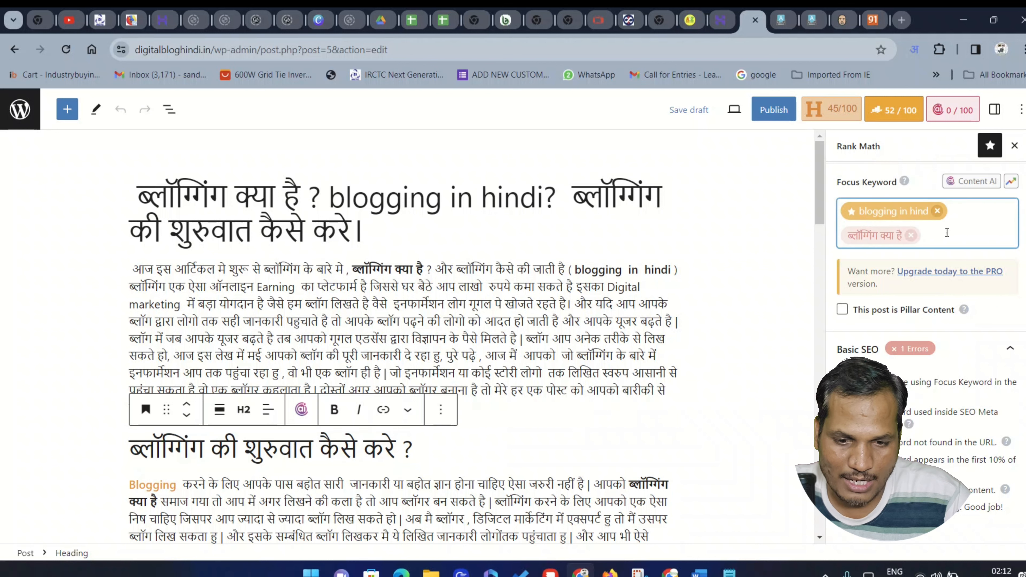
pyautogui.rightClick(946, 232)
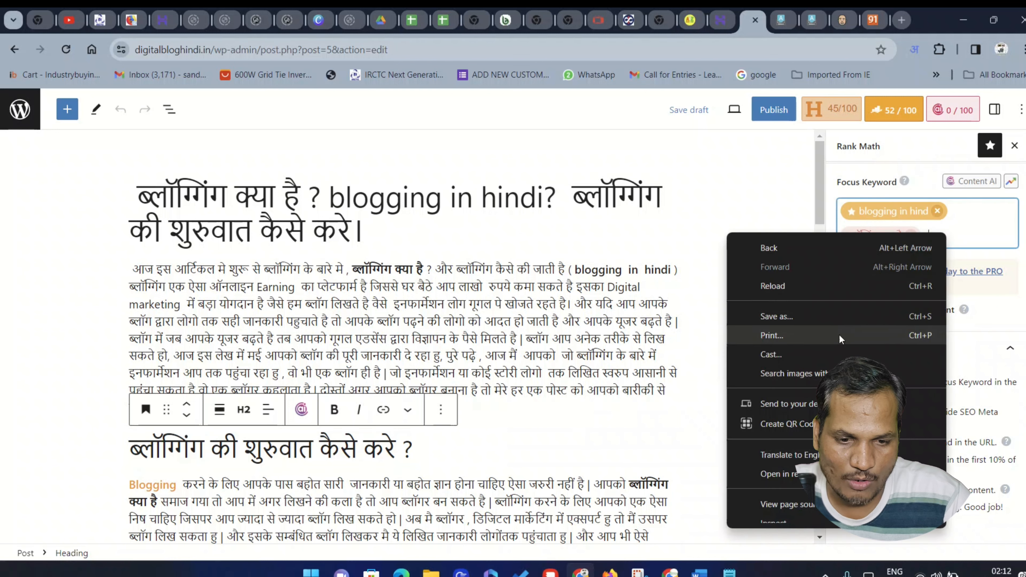
pyautogui.click(972, 229)
pyautogui.rightClick(932, 237)
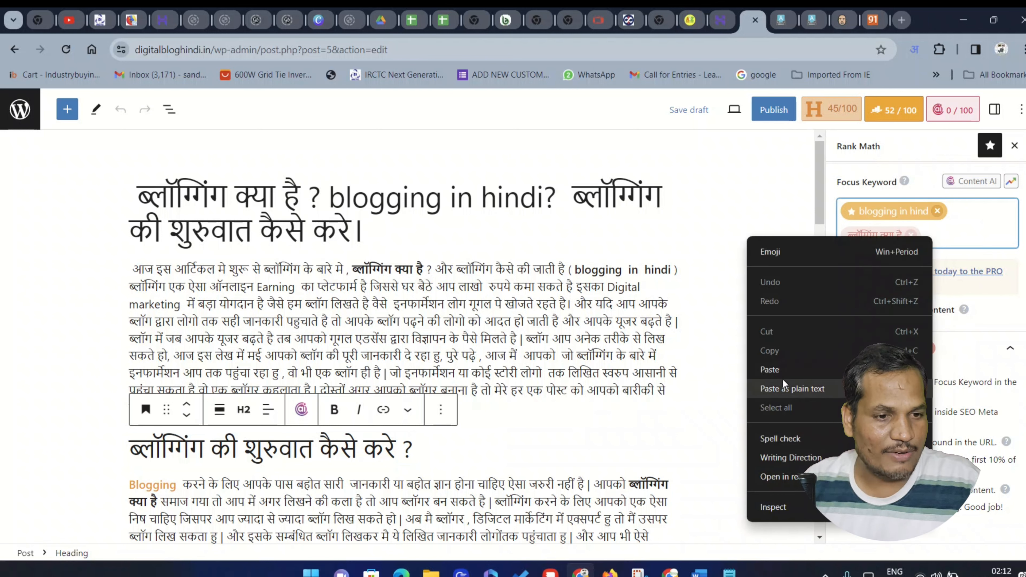
pyautogui.click(786, 369)
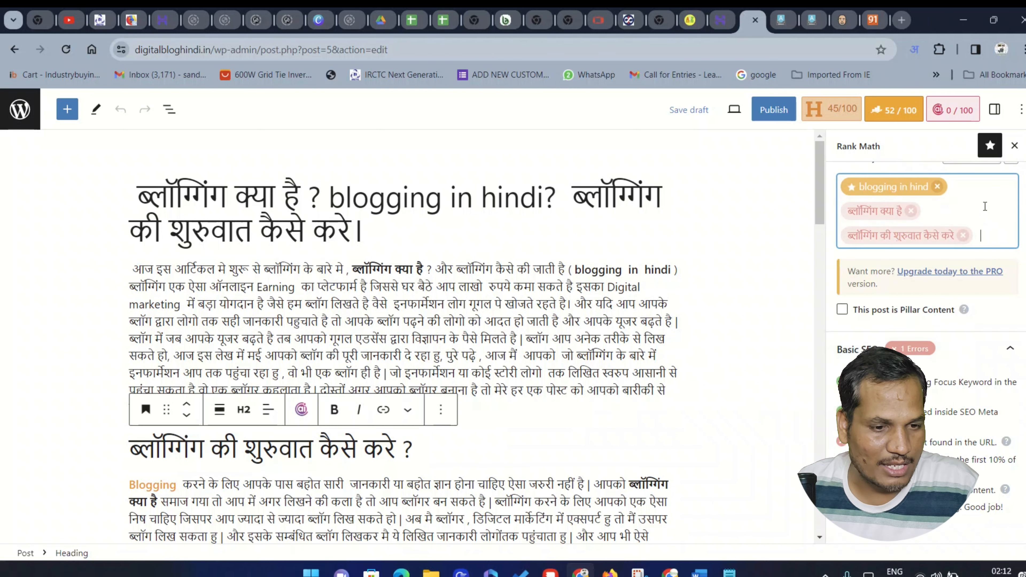
pyautogui.scroll(4, 993, 222)
pyautogui.scroll(-5, 993, 223)
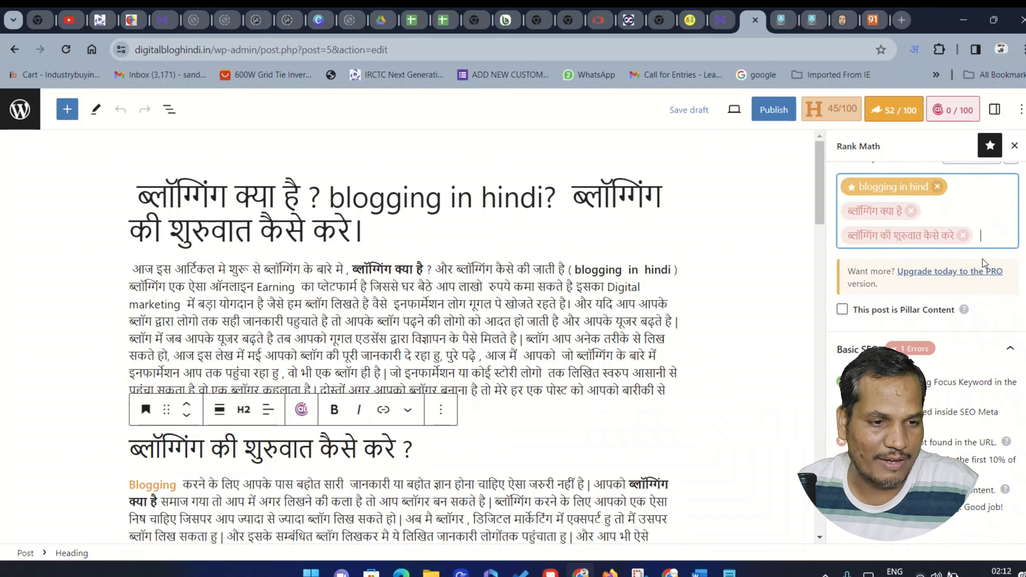
pyautogui.scroll(2, 989, 242)
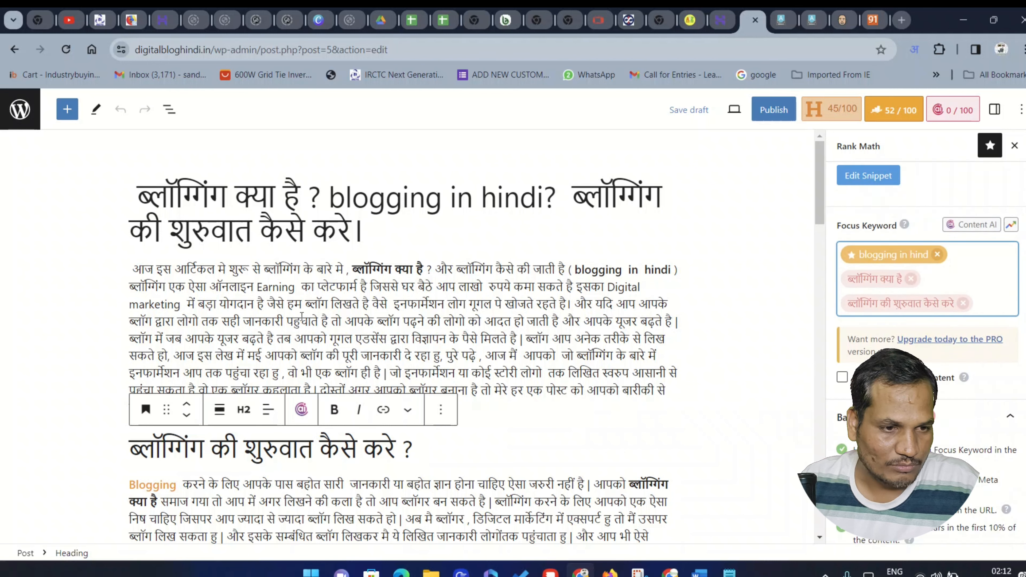
pyautogui.scroll(-2, 318, 315)
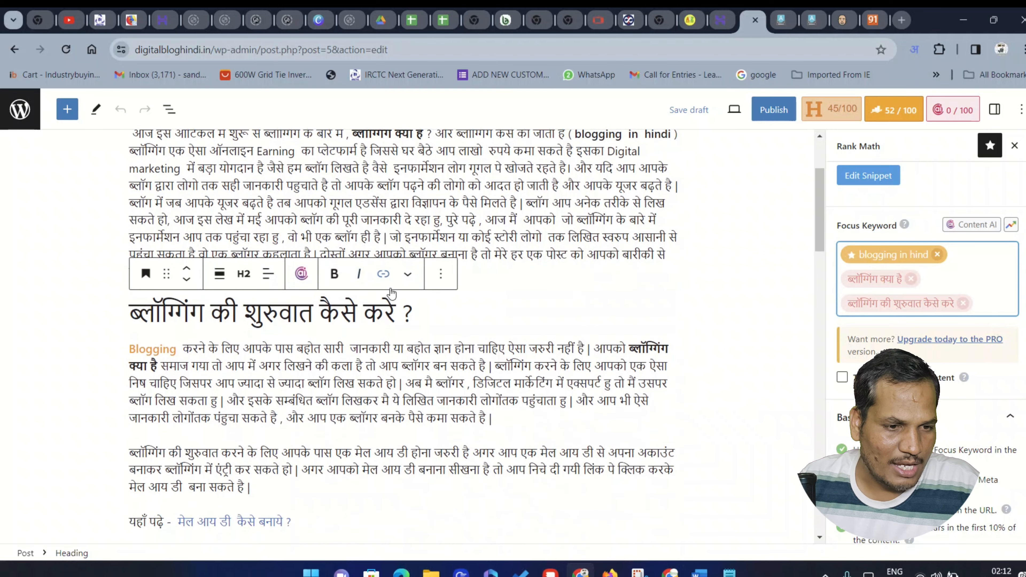
# Step: Copy "ब्लॉग्गिंग की शुरुवात" from the start of the email ID paragraph and add it as a fourth focus keyword
pyautogui.scroll(-2, 391, 293)
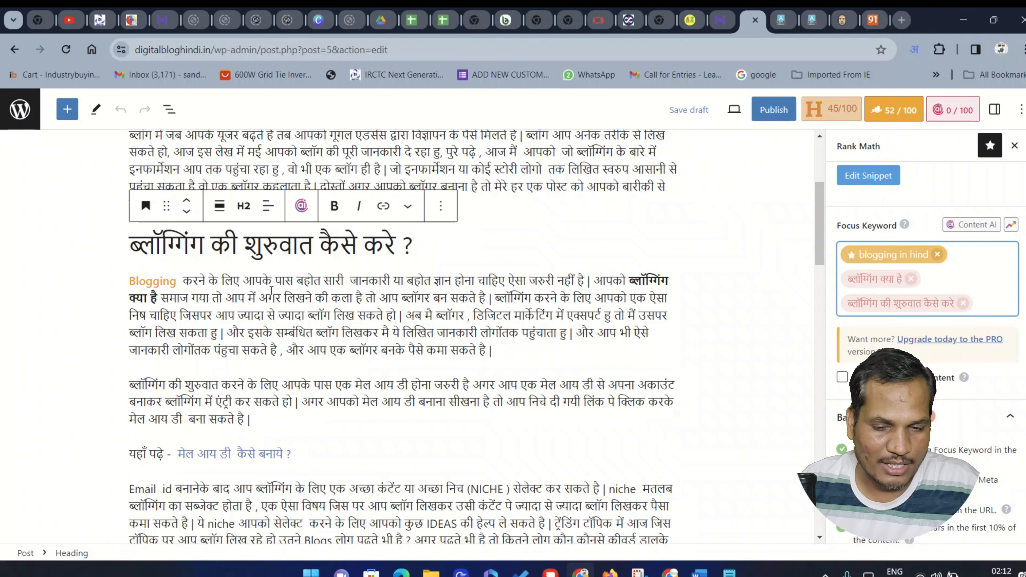
pyautogui.scroll(-2, 351, 306)
pyautogui.scroll(-1, 279, 327)
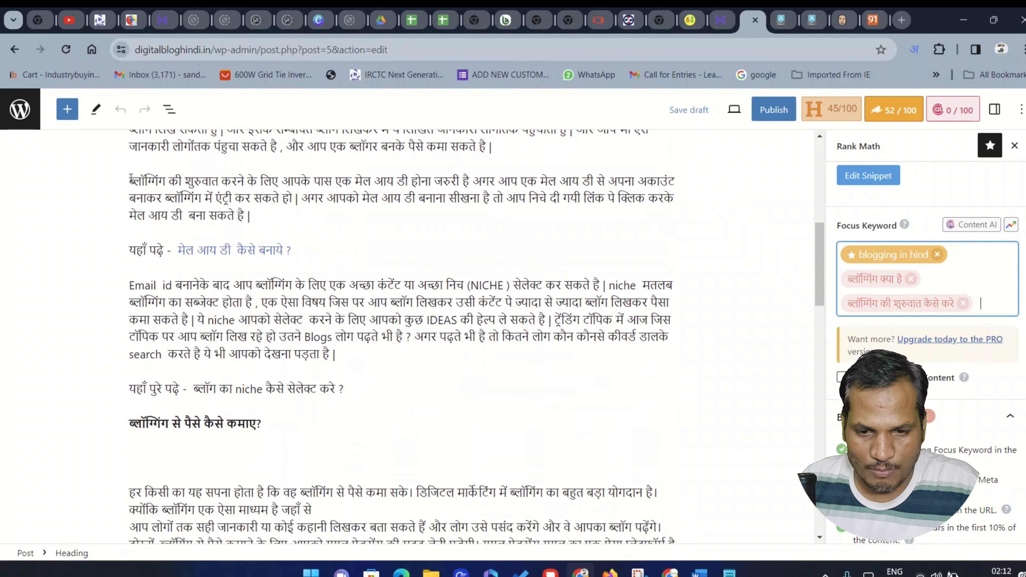
pyautogui.moveTo(130, 180); pyautogui.dragTo(218, 174)
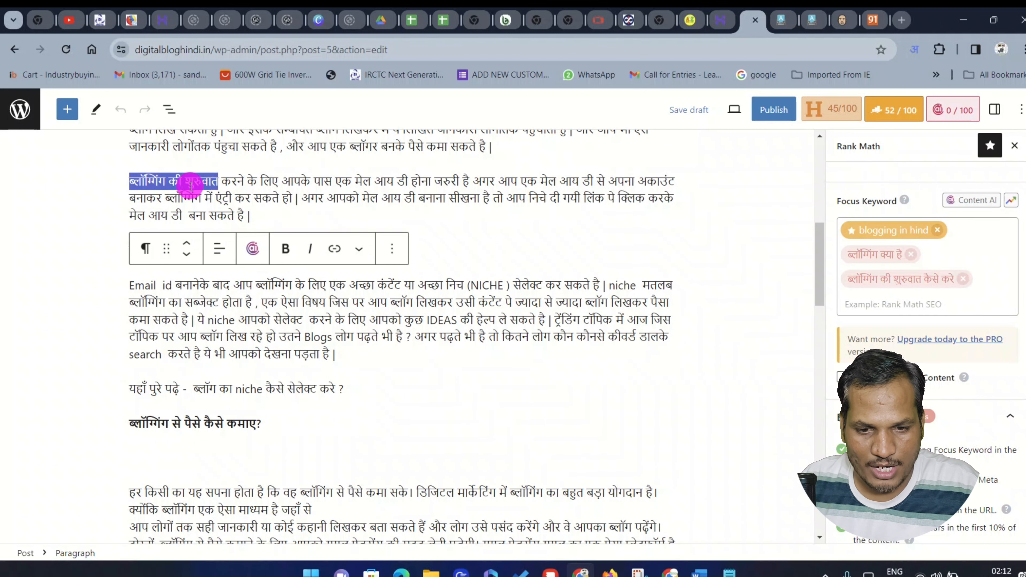
pyautogui.rightClick(192, 183)
pyautogui.click(236, 245)
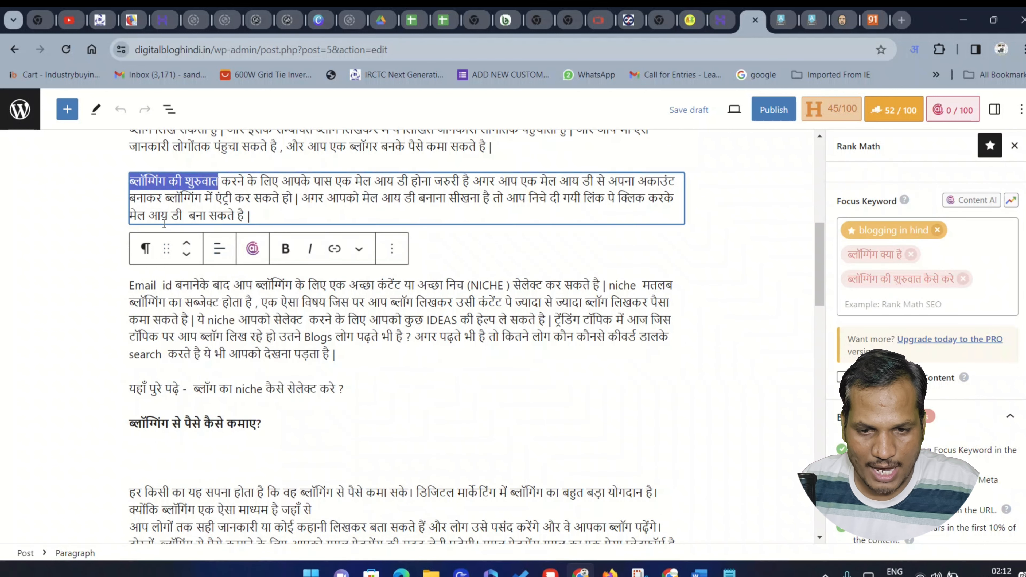
pyautogui.click(918, 292)
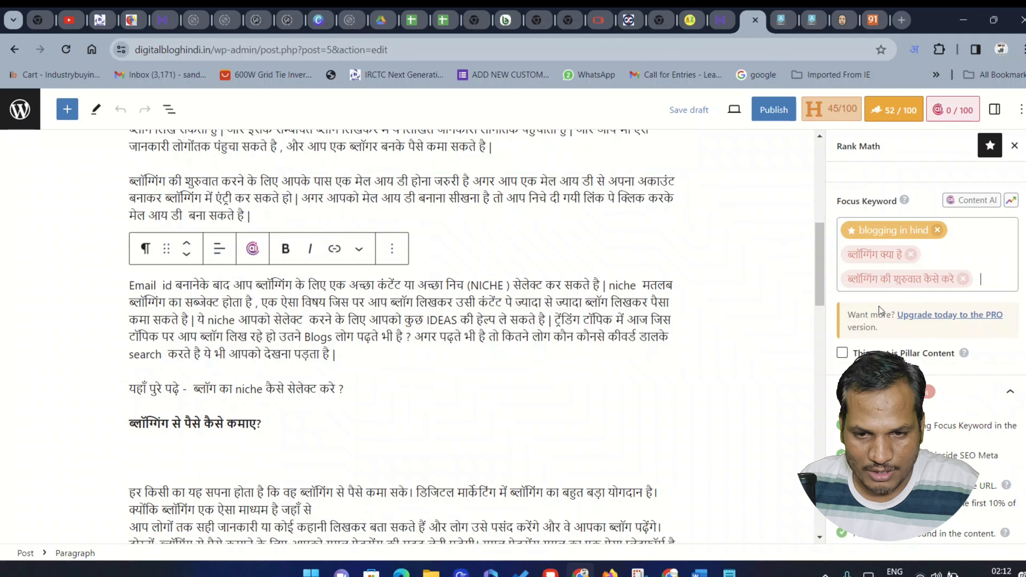
pyautogui.rightClick(984, 278)
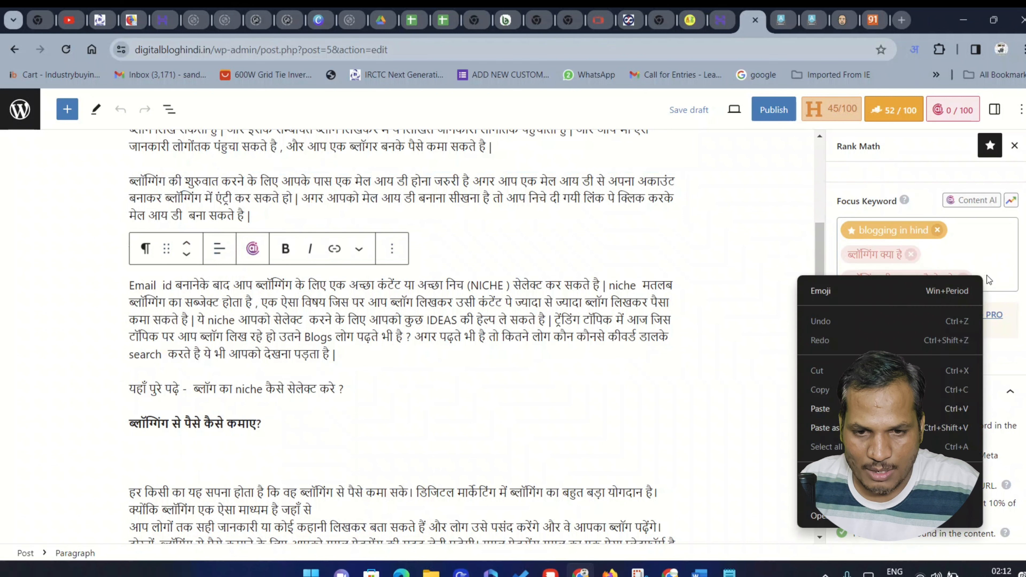
pyautogui.click(909, 347)
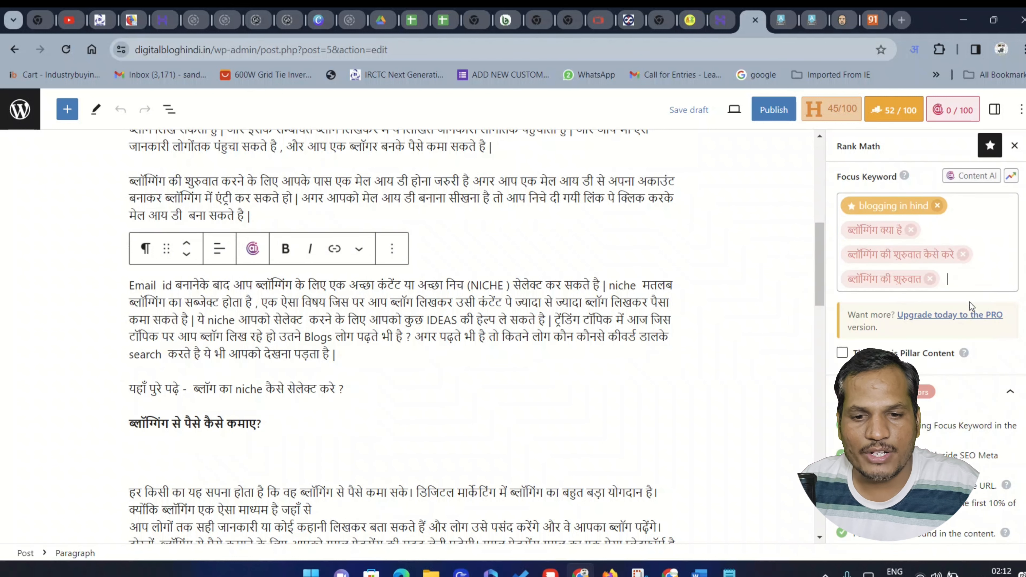
# Step: Copy "ब्लॉग्गिंग से पैसे कैसे कमाए" from the bold subheading and add it as a fifth focus keyword
pyautogui.scroll(-3, 306, 258)
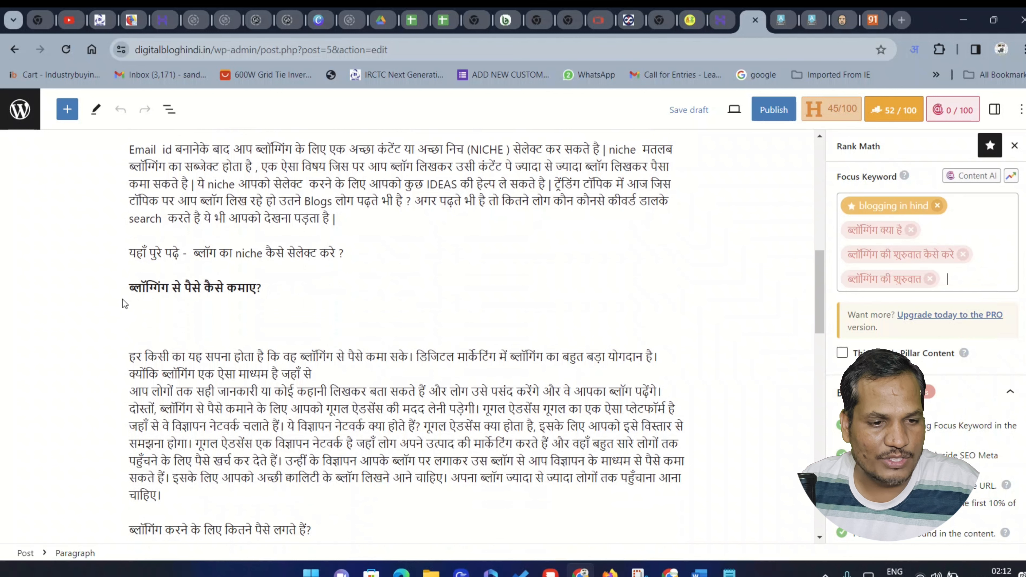
pyautogui.moveTo(133, 286)
pyautogui.mouseDown()
pyautogui.moveTo(264, 279)
pyautogui.moveTo(256, 280)
pyautogui.mouseUp()
pyautogui.rightClick(211, 302)
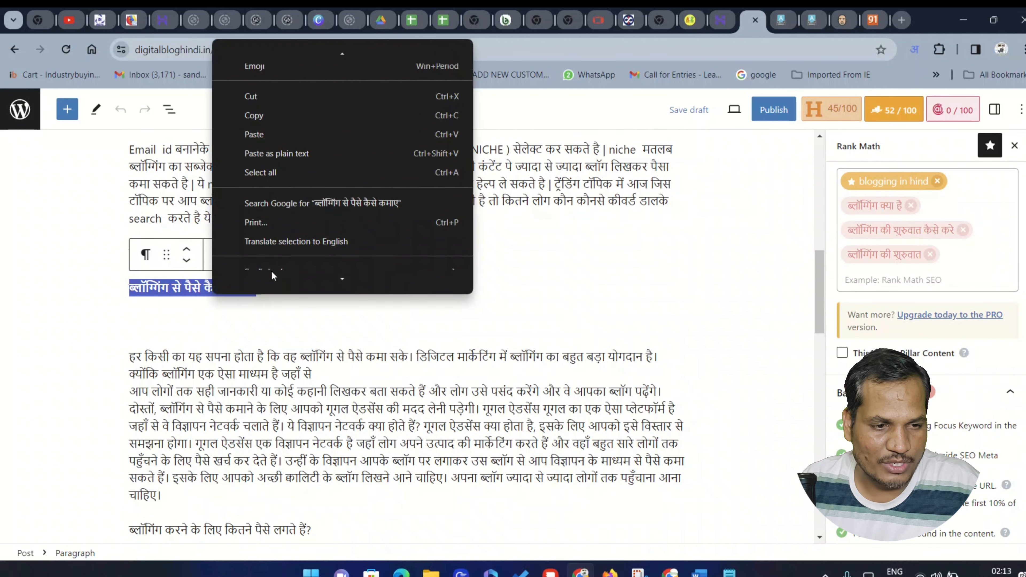
pyautogui.click(290, 104)
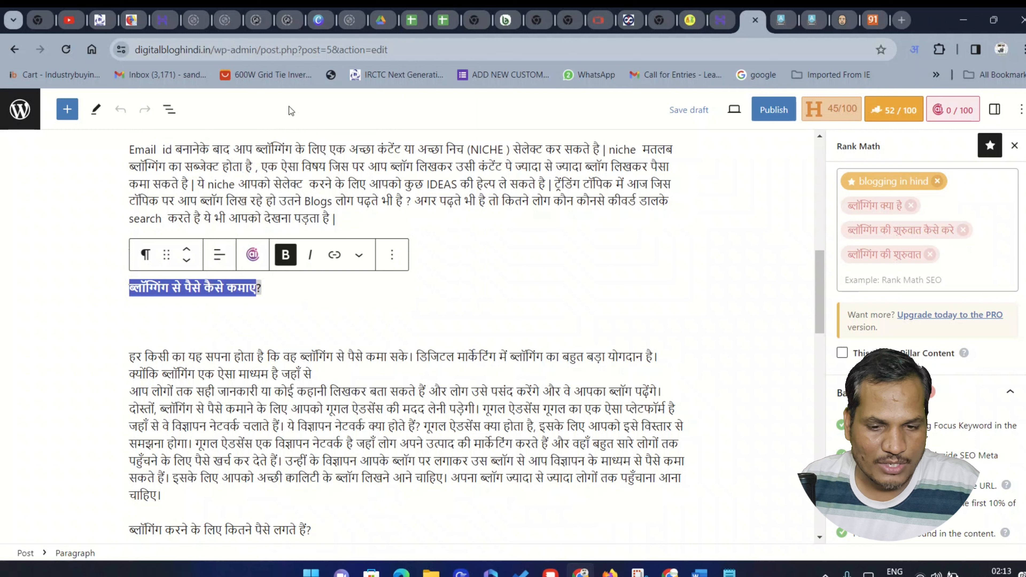
pyautogui.click(941, 278)
pyautogui.rightClick(954, 259)
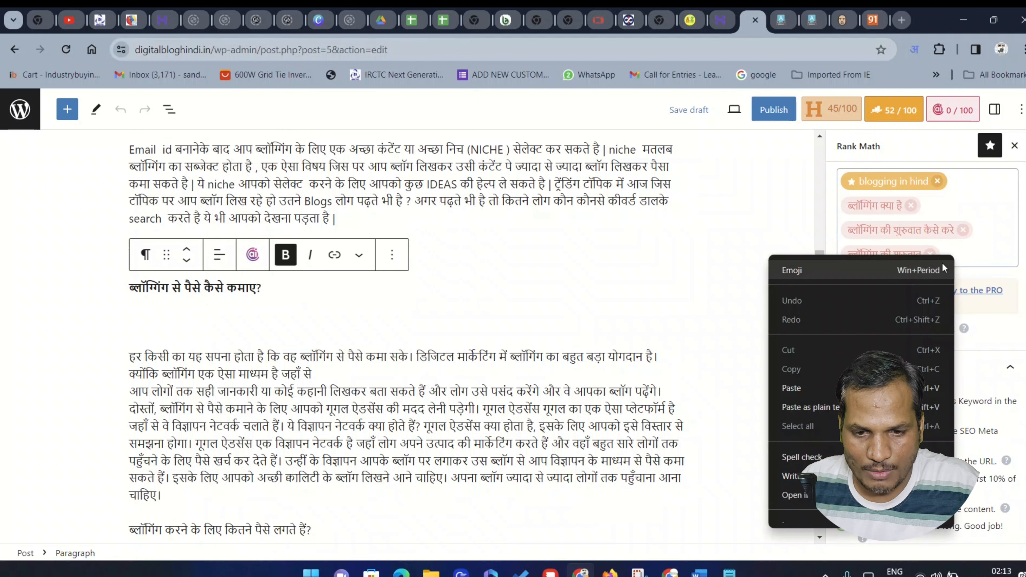
pyautogui.click(791, 388)
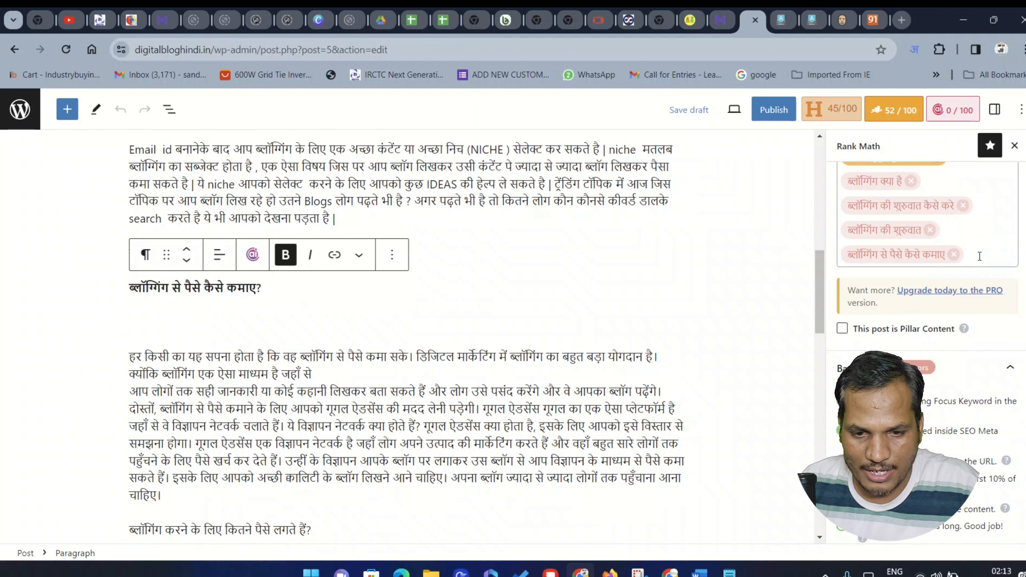
# Step: Copy "ब्लॉगिंग से पैसे" from the paragraph below that subheading and try to add it as another focus keyword
pyautogui.scroll(-3, 496, 361)
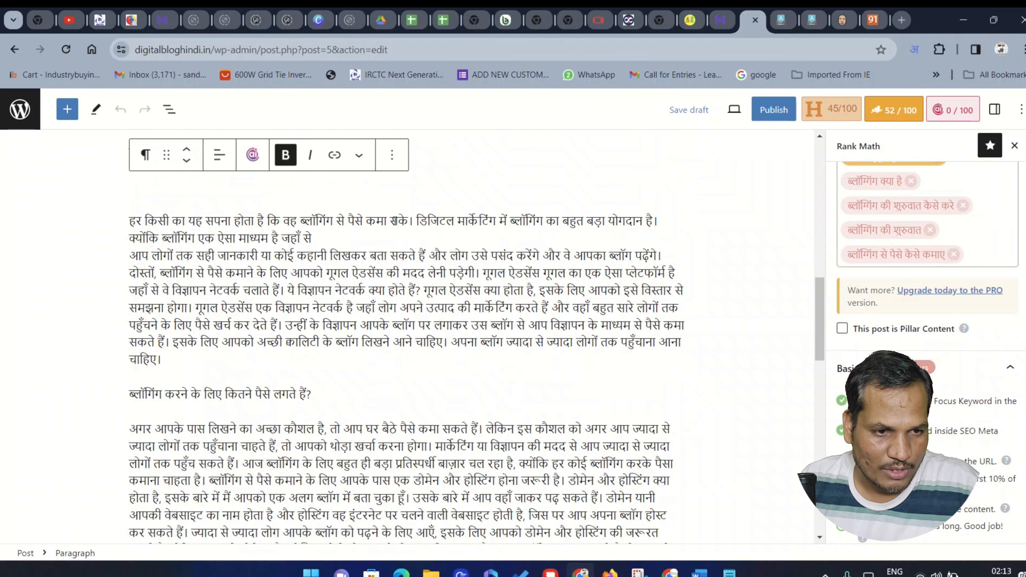
pyautogui.moveTo(302, 221); pyautogui.dragTo(363, 222)
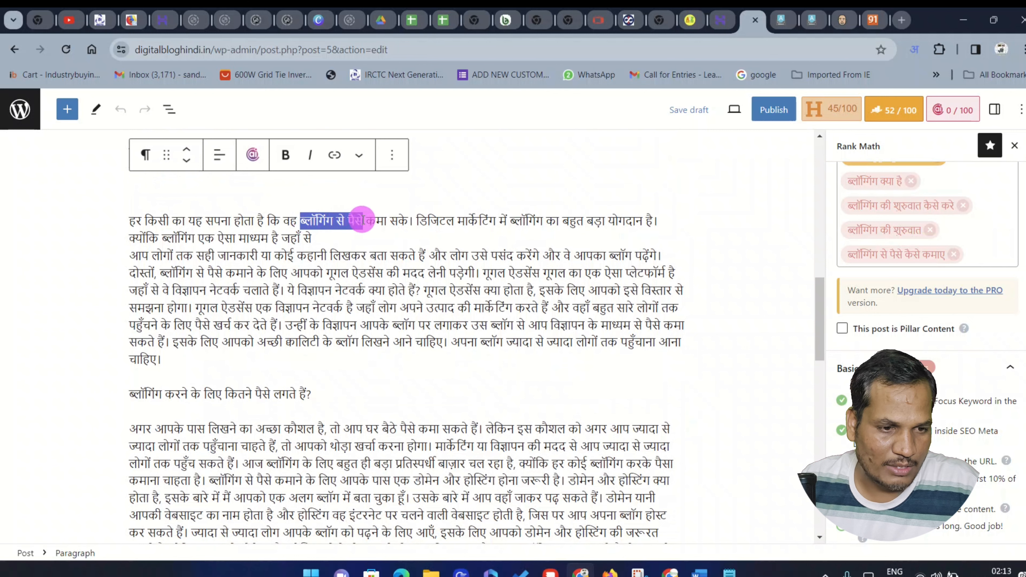
pyautogui.rightClick(364, 226)
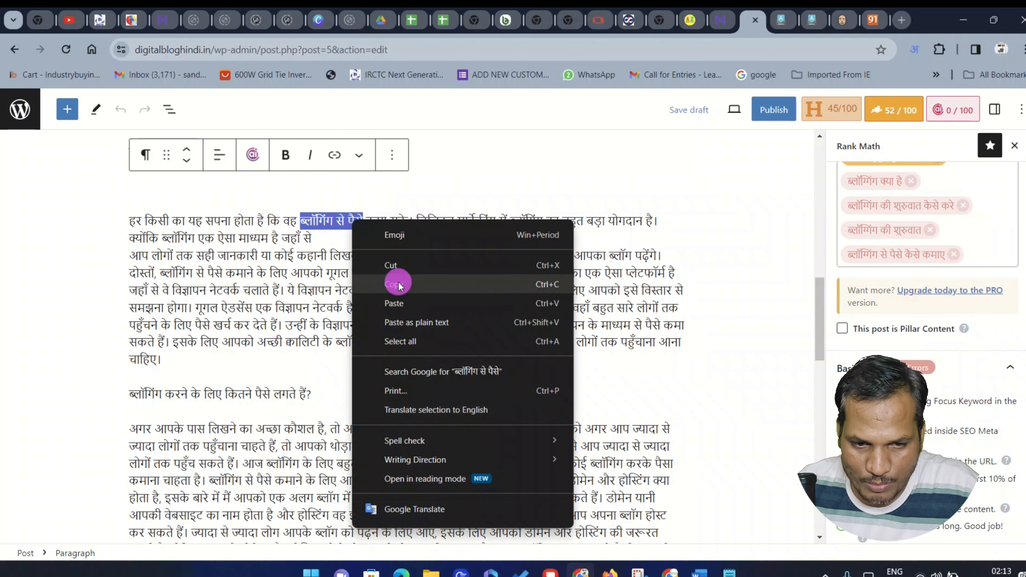
pyautogui.click(391, 284)
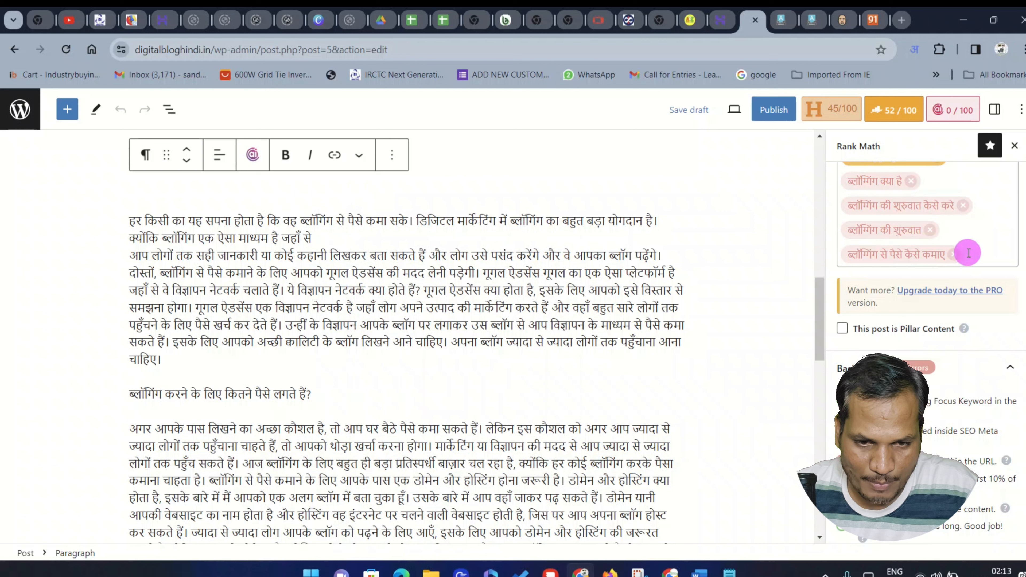
pyautogui.rightClick(977, 254)
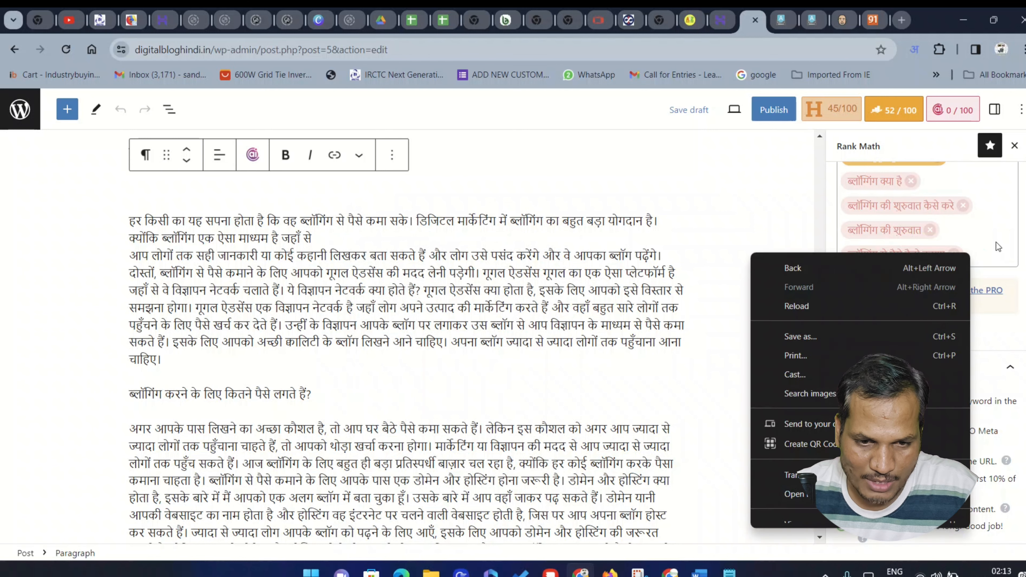
pyautogui.click(995, 243)
pyautogui.click(971, 255)
# Step: Review the focus keyword list and the Basic SEO checks, comparing the title and meta description checks with the post title
pyautogui.scroll(2, 972, 261)
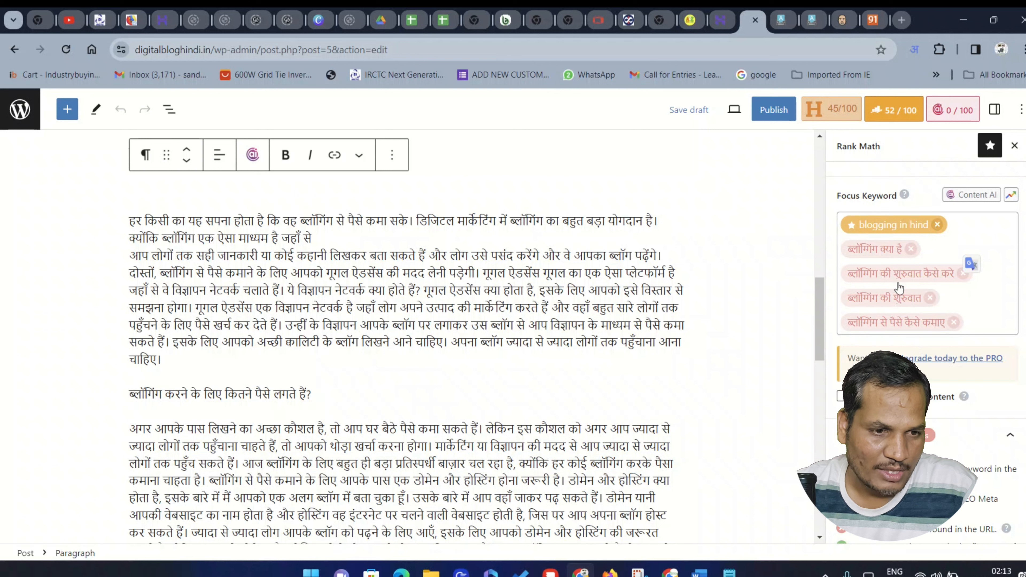
pyautogui.scroll(-5, 1013, 273)
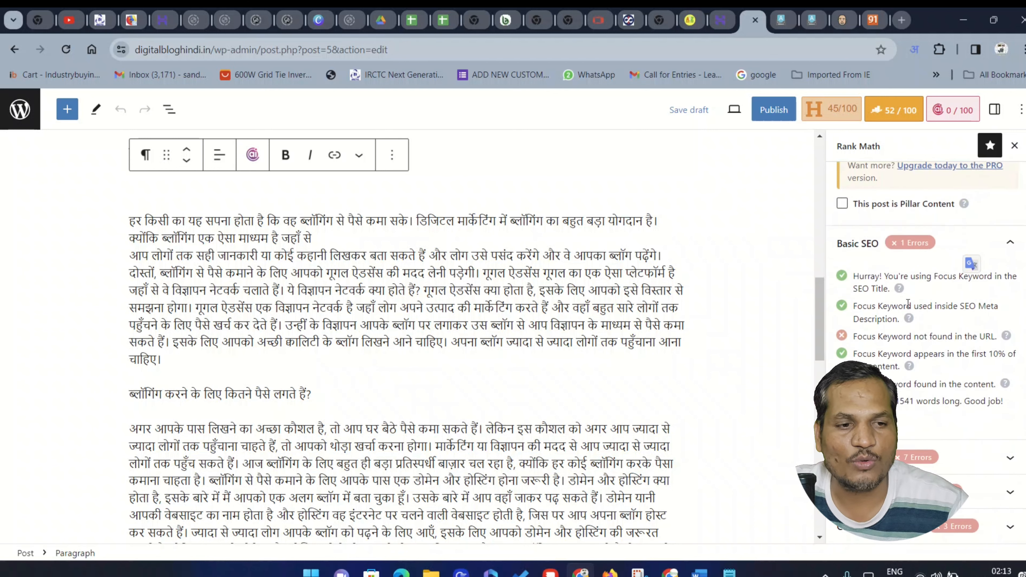
pyautogui.scroll(5, 868, 242)
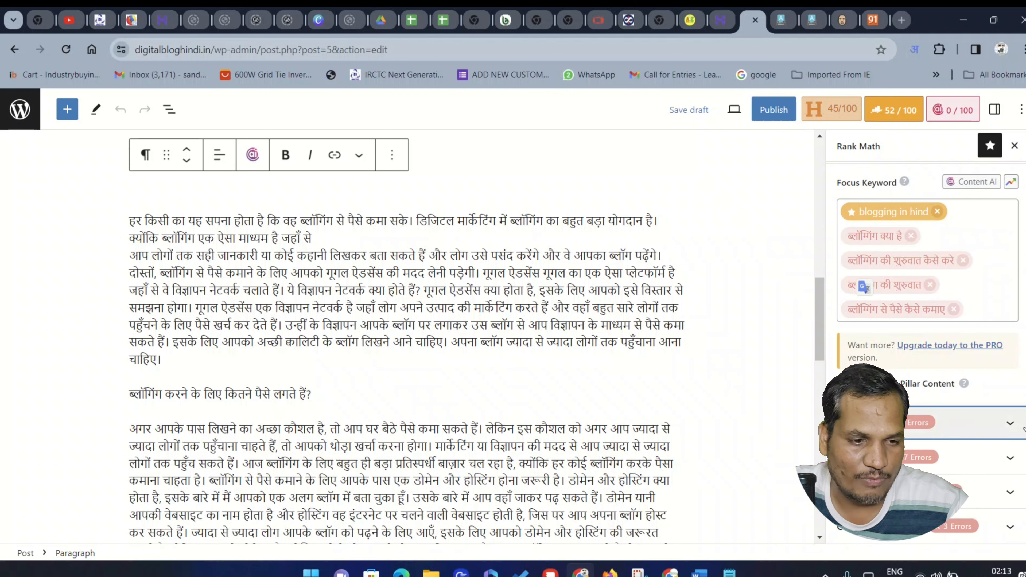
pyautogui.click(1001, 427)
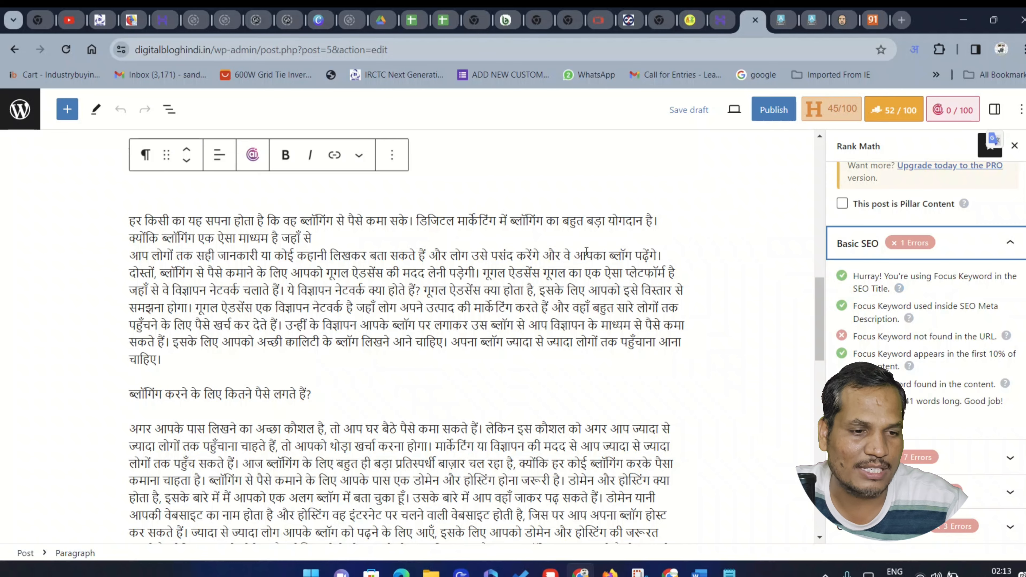
pyautogui.scroll(15, 457, 239)
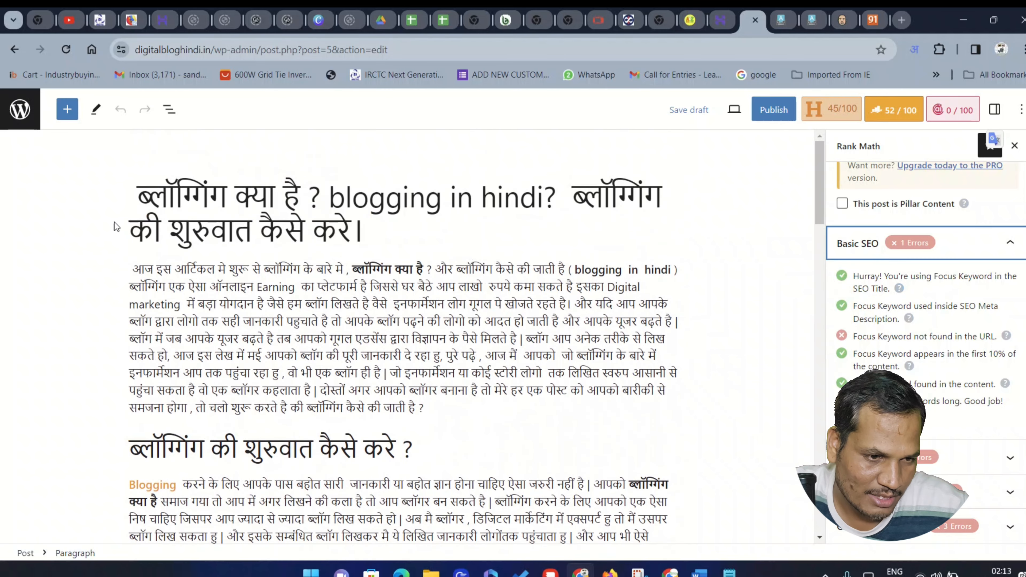
pyautogui.moveTo(137, 198); pyautogui.dragTo(382, 220)
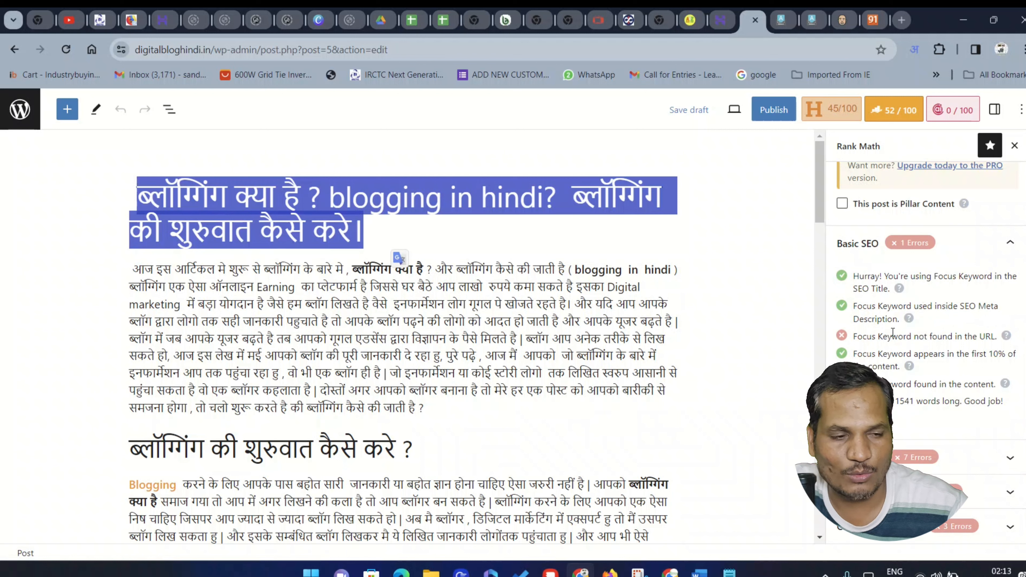
pyautogui.moveTo(853, 307); pyautogui.dragTo(913, 331)
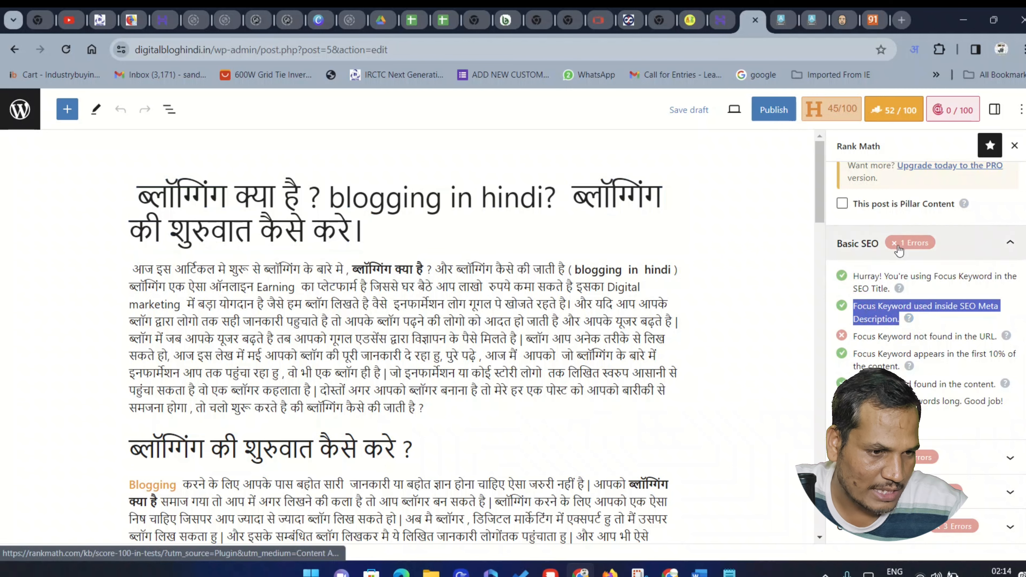
# Step: Open the post's snippet editor and bring its Title, Permalink and Description fields into view
pyautogui.scroll(5, 909, 261)
pyautogui.scroll(3, 909, 261)
pyautogui.click(868, 335)
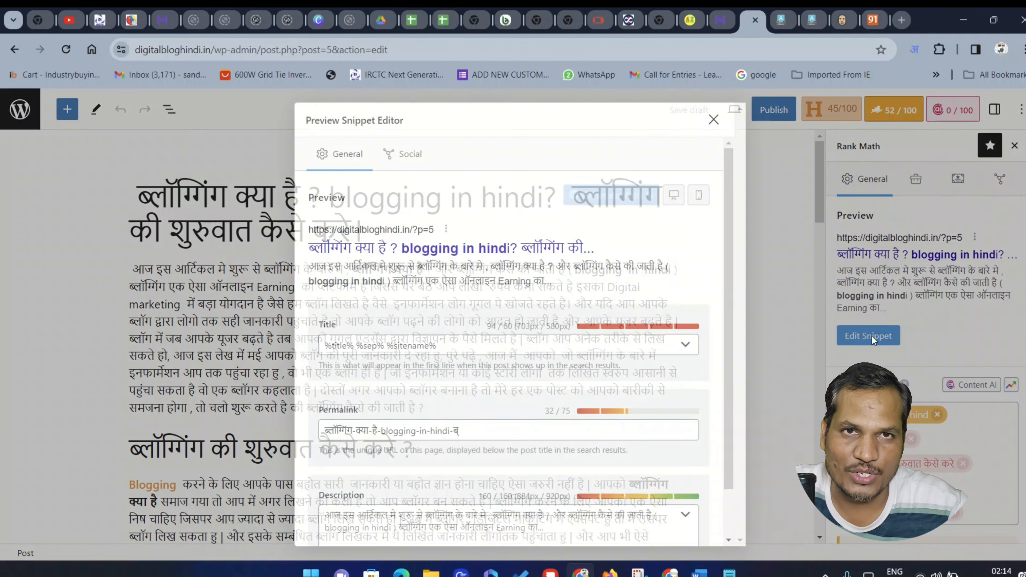
pyautogui.scroll(-2, 448, 323)
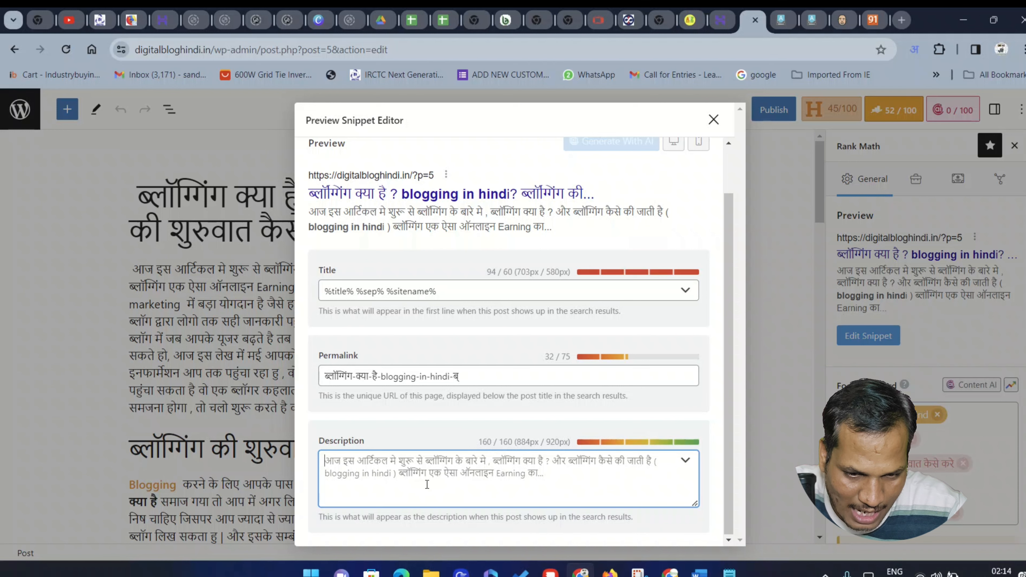
# Step: Review the Basic SEO checks against the title, permalink and description in the snippet editor
pyautogui.click(713, 120)
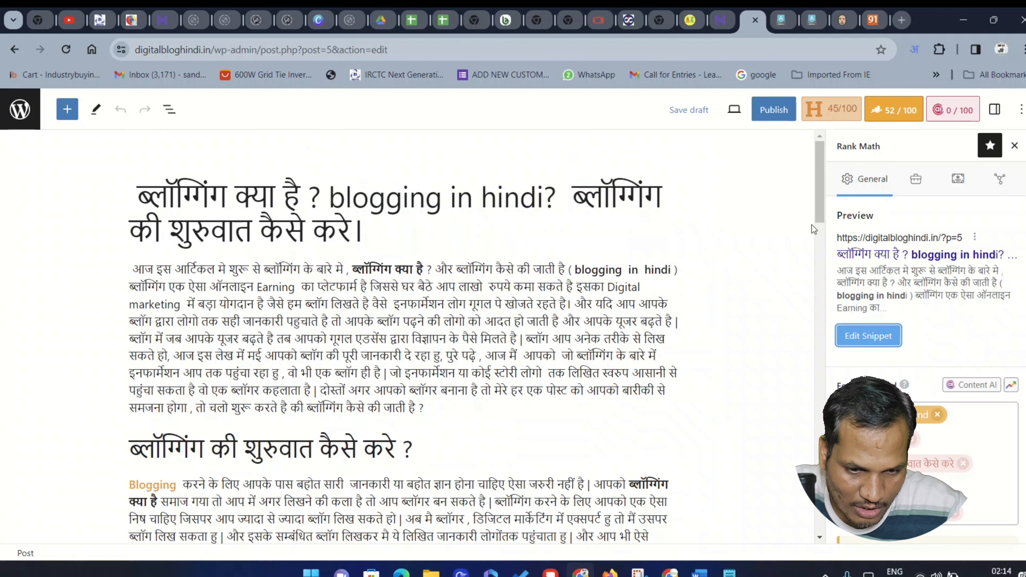
pyautogui.scroll(-5, 929, 343)
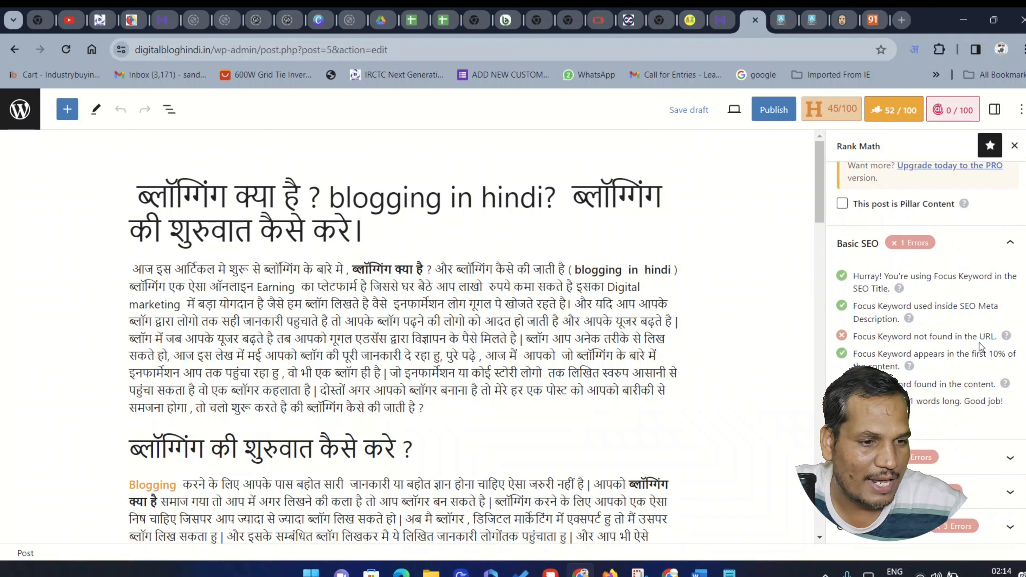
pyautogui.scroll(5, 898, 337)
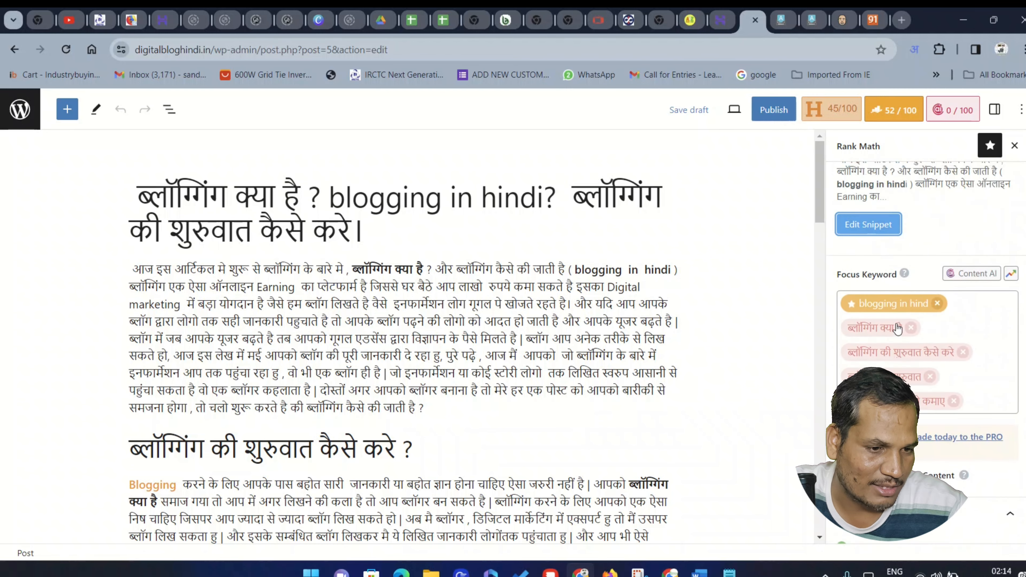
pyautogui.click(879, 227)
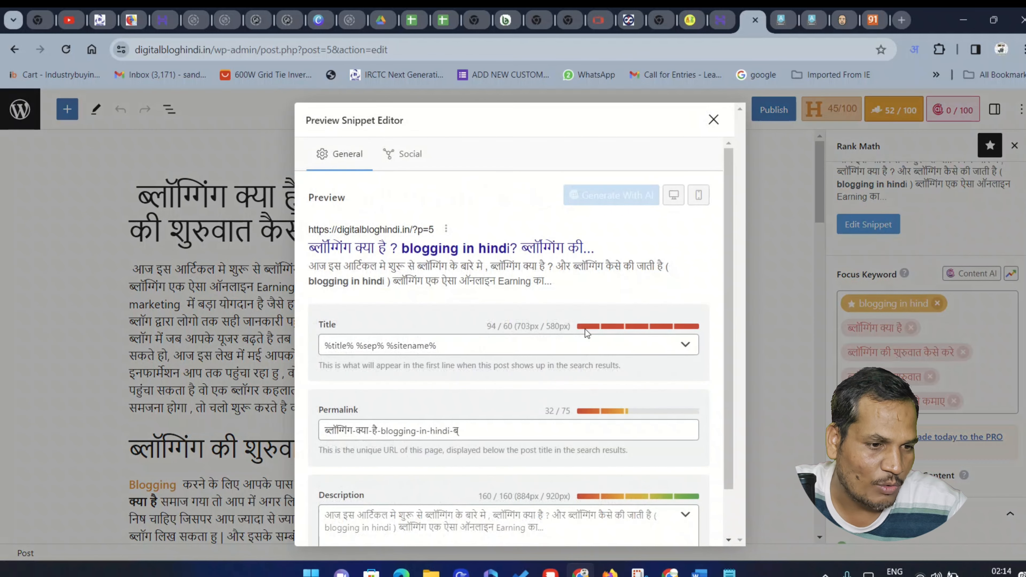
pyautogui.scroll(-1, 585, 329)
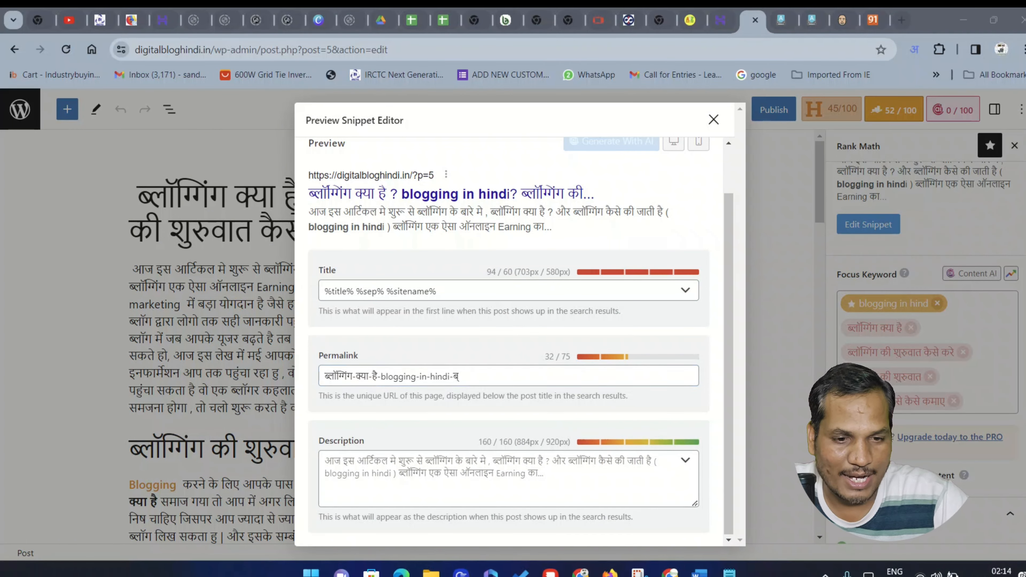
pyautogui.click(931, 304)
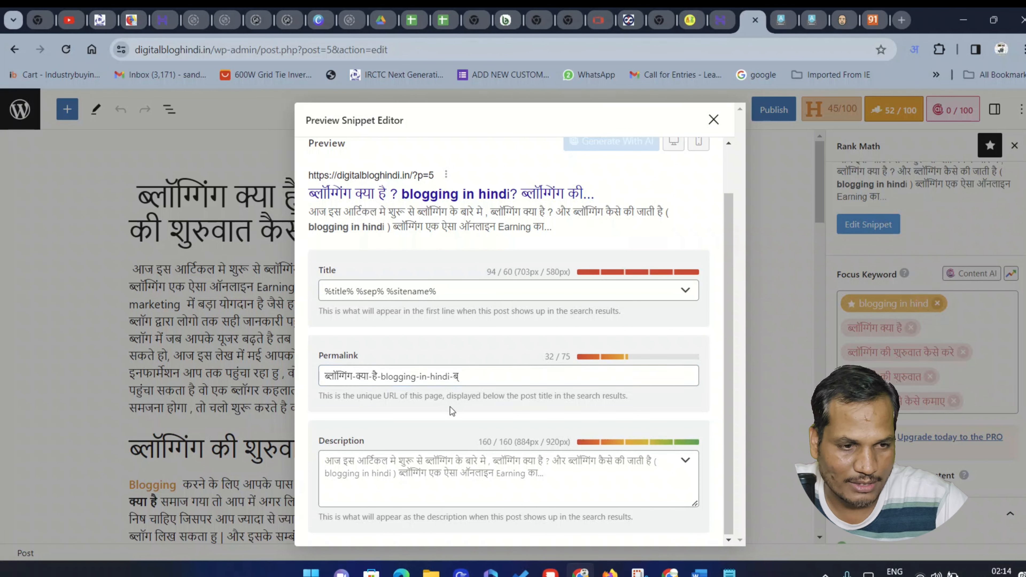
pyautogui.click(713, 120)
# Step: Remove the primary focus keyword "blogging in hindi" and add it again at the end of the keyword list, copied from the post title
pyautogui.click(937, 303)
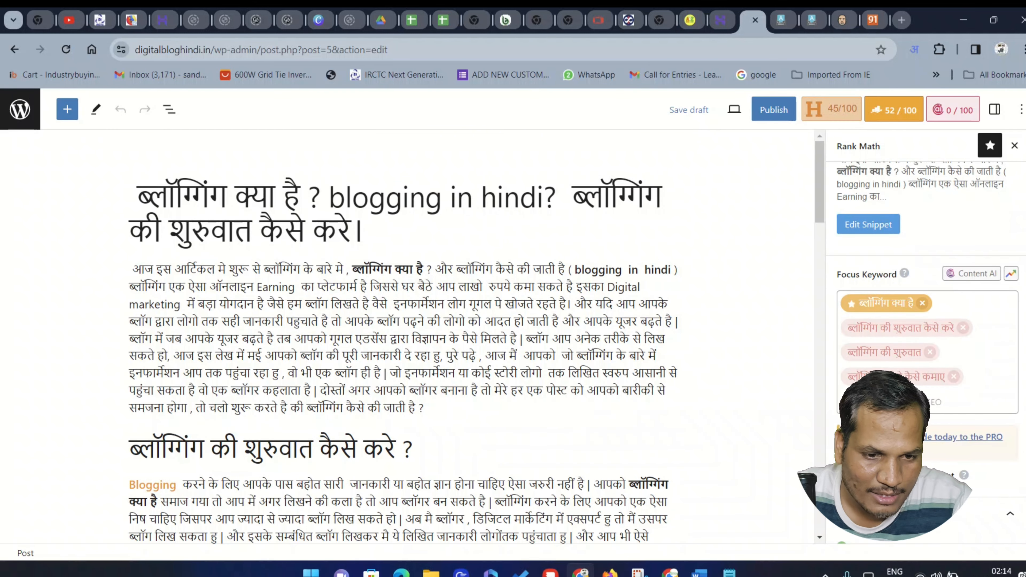
pyautogui.click(971, 377)
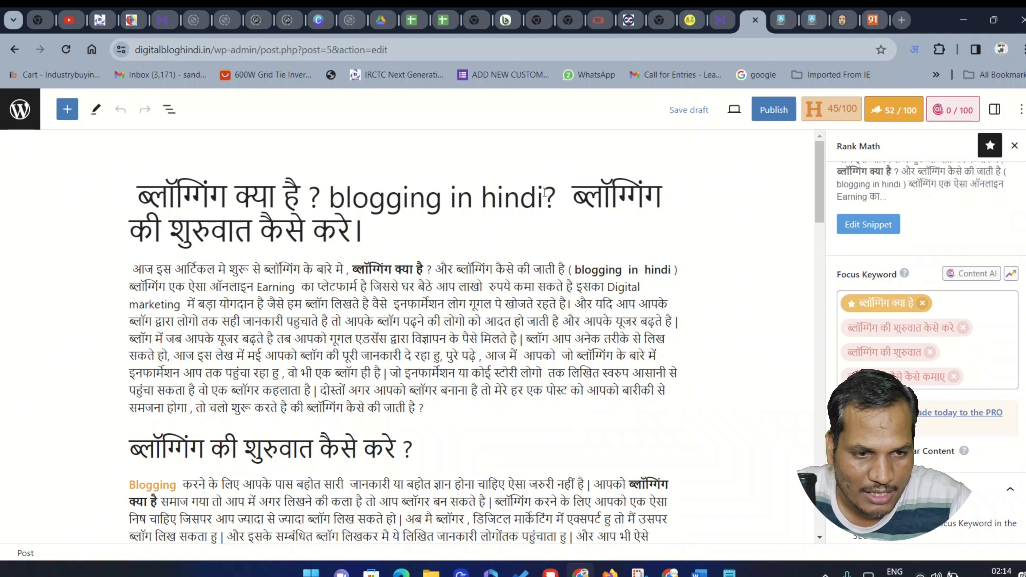
pyautogui.moveTo(543, 195); pyautogui.dragTo(427, 193)
pyautogui.moveTo(521, 198); pyautogui.dragTo(543, 199)
pyautogui.rightClick(522, 199)
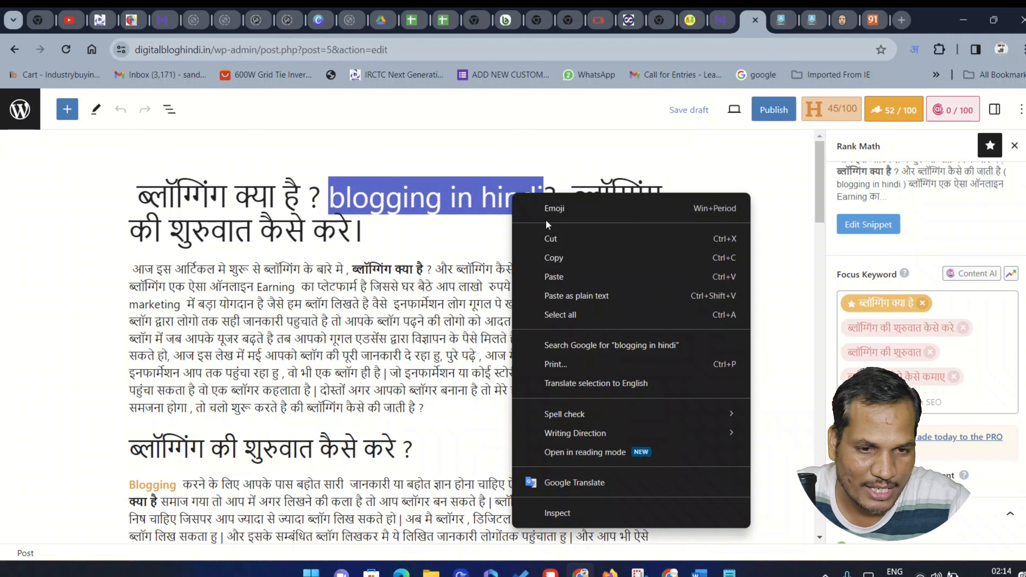
pyautogui.click(556, 258)
pyautogui.click(972, 394)
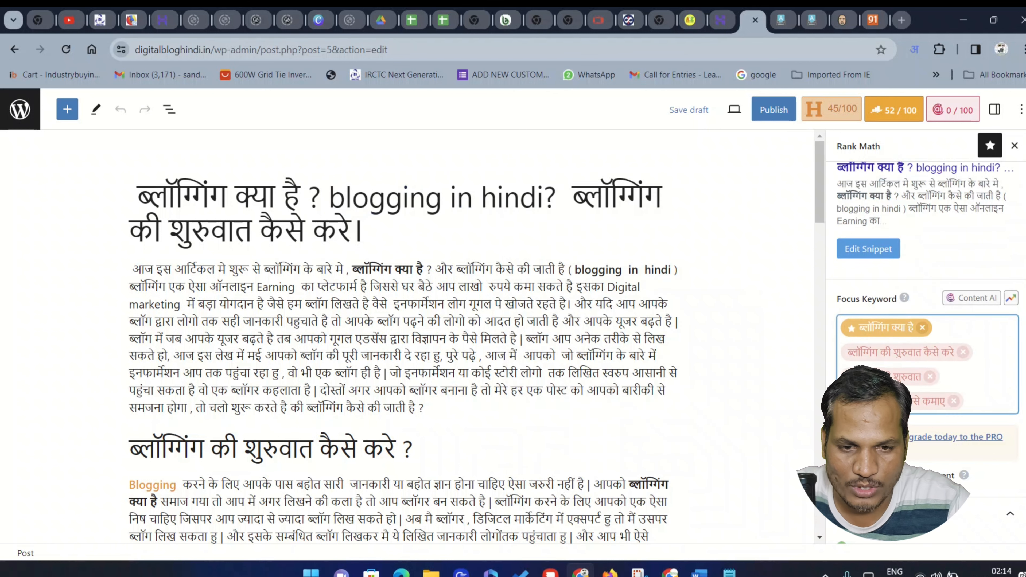
pyautogui.rightClick(974, 399)
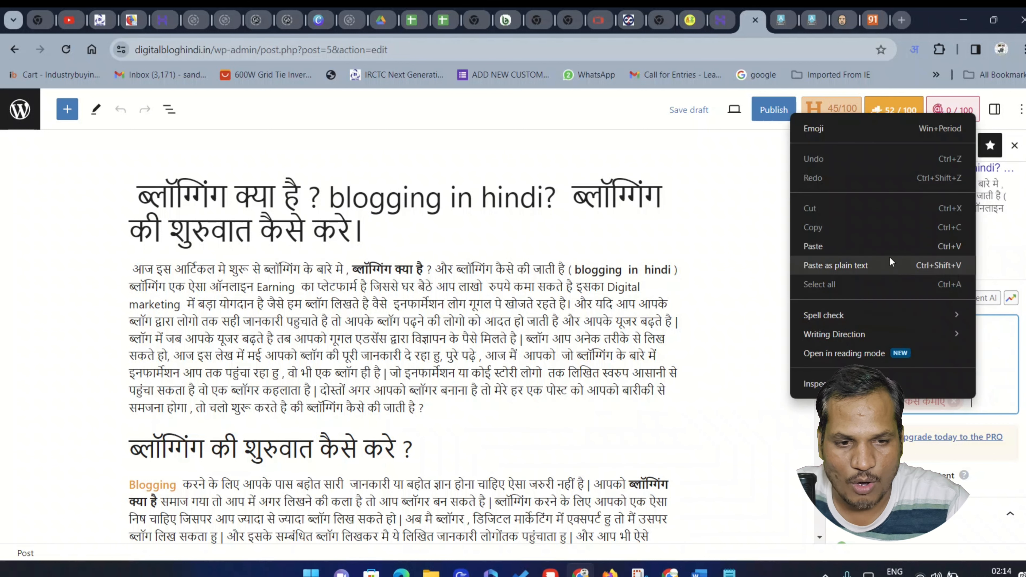
pyautogui.click(890, 245)
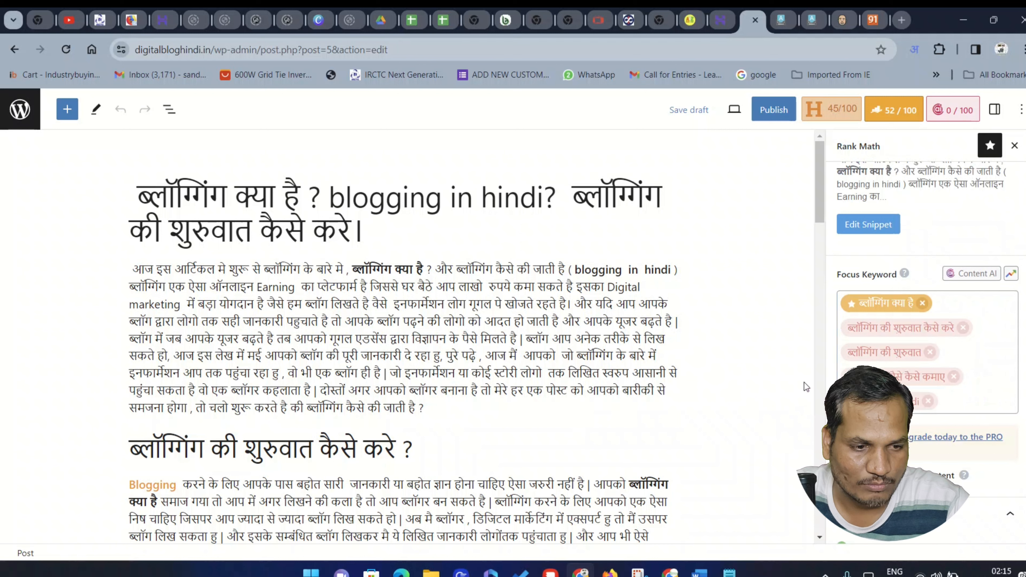
# Step: Shorten the post's permalink to blogging-in-hindi in the snippet editor and close the editor
pyautogui.scroll(-5, 966, 428)
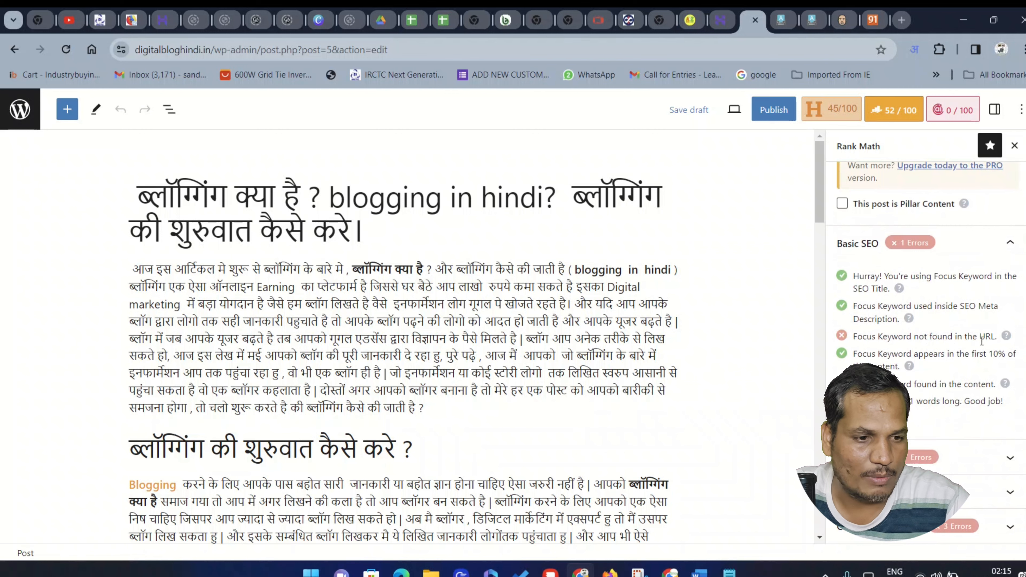
pyautogui.scroll(4, 986, 343)
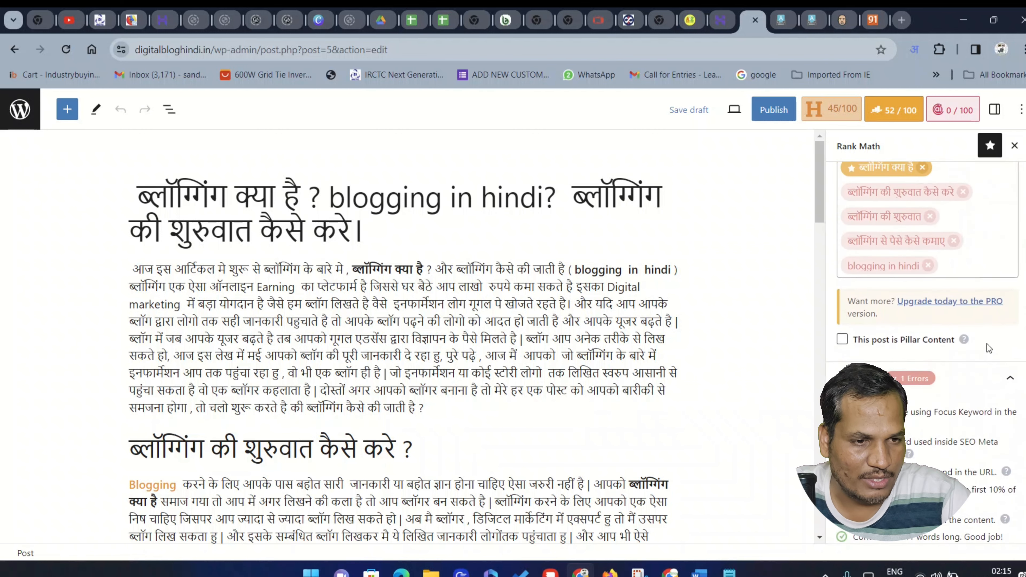
pyautogui.scroll(3, 981, 358)
pyautogui.click(872, 336)
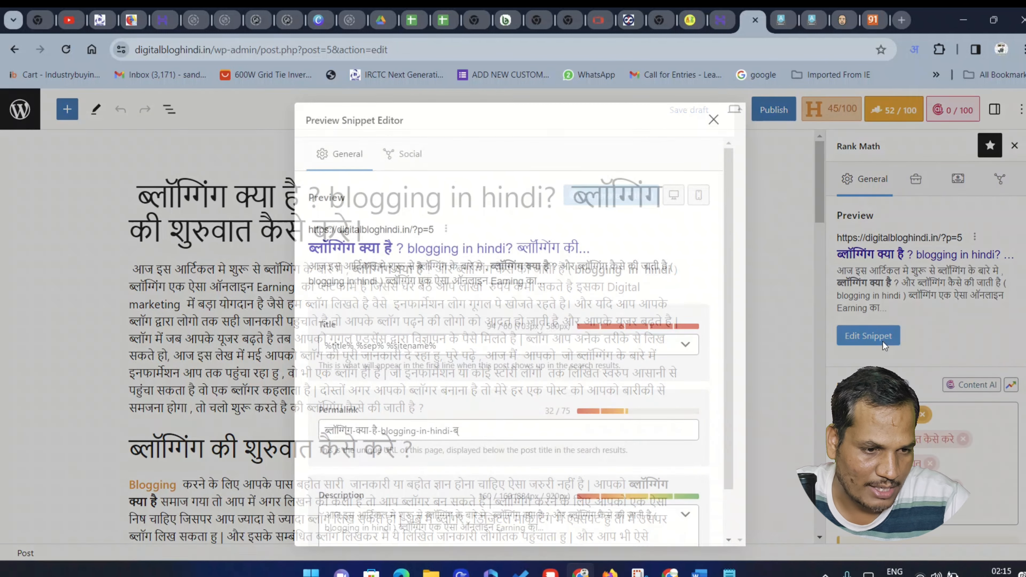
pyautogui.scroll(-2, 454, 397)
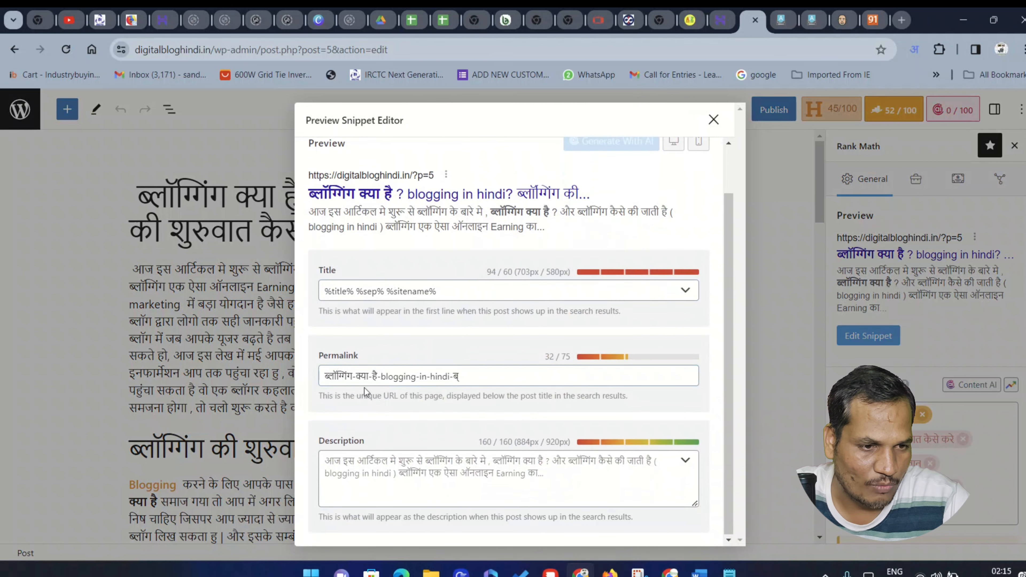
pyautogui.moveTo(382, 377); pyautogui.dragTo(324, 376)
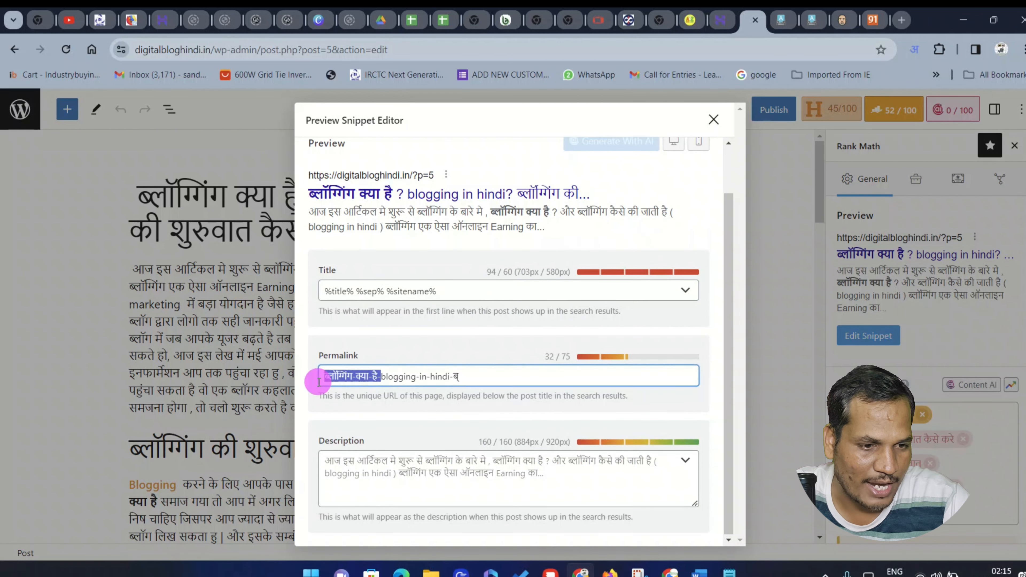
pyautogui.press('BackSpace')
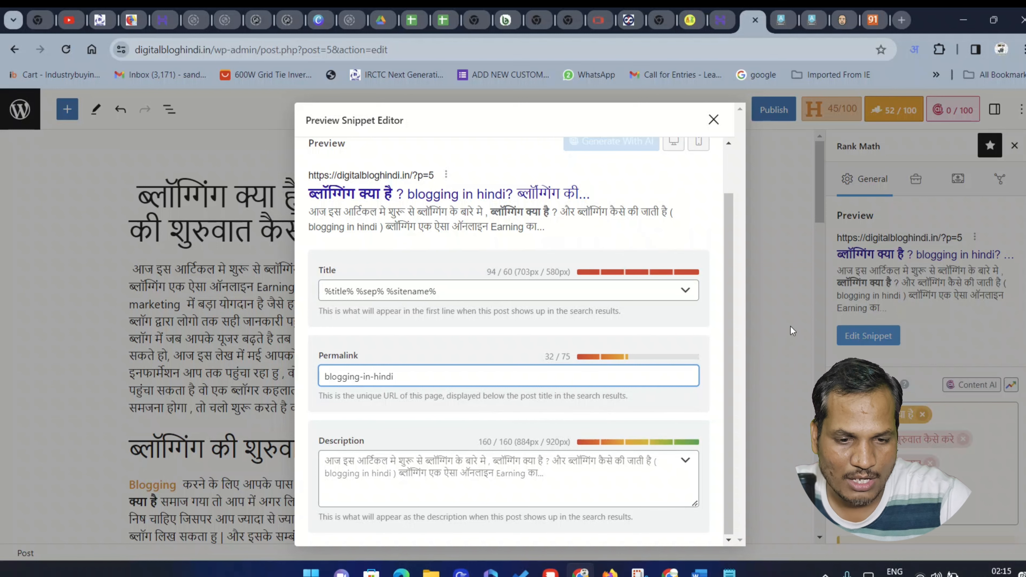
pyautogui.click(713, 119)
# Step: Recheck the Basic SEO results and copy "blogging in hindi" from the post title
pyautogui.scroll(-5, 915, 336)
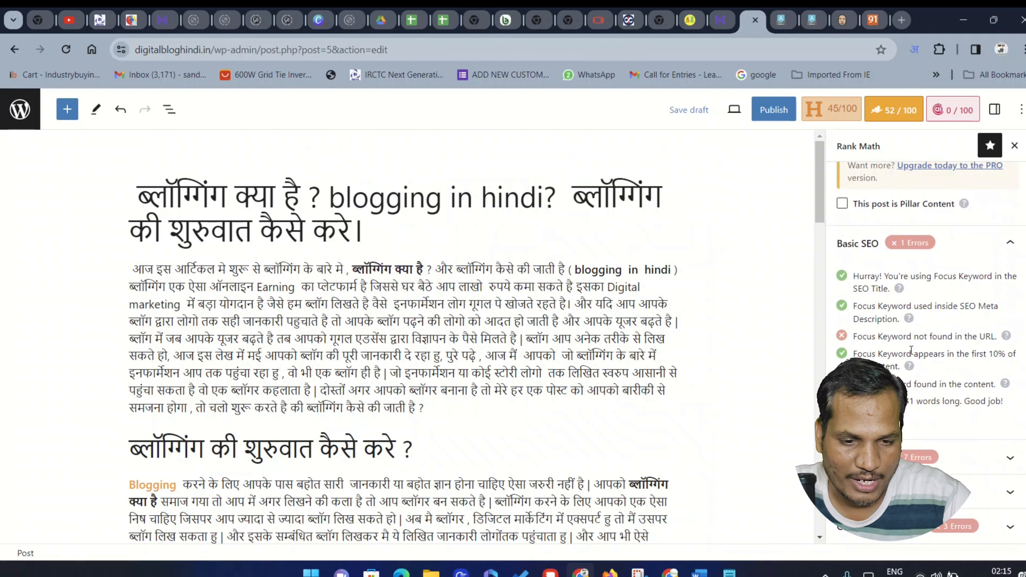
pyautogui.scroll(5, 973, 348)
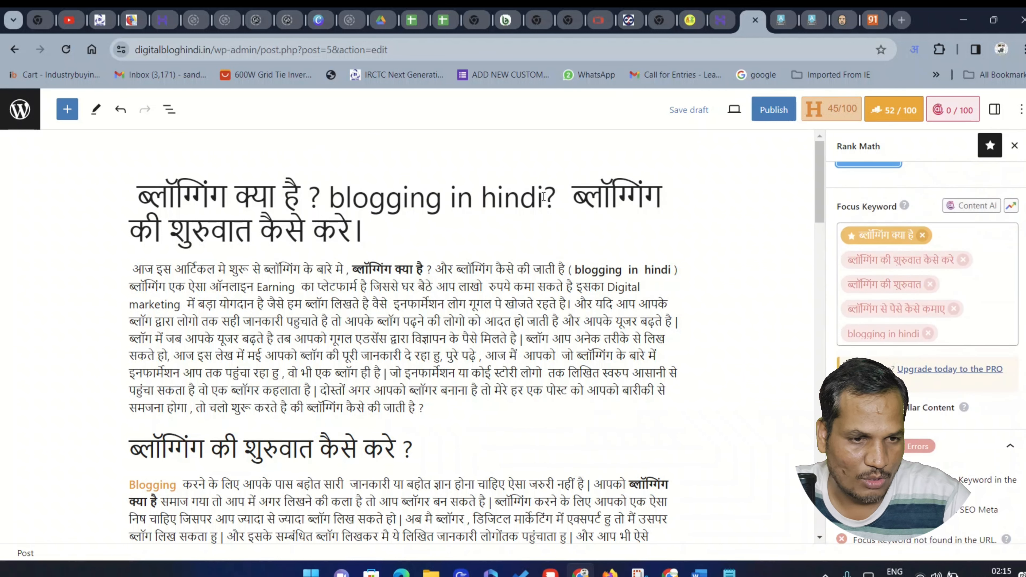
pyautogui.moveTo(543, 197); pyautogui.dragTo(368, 182)
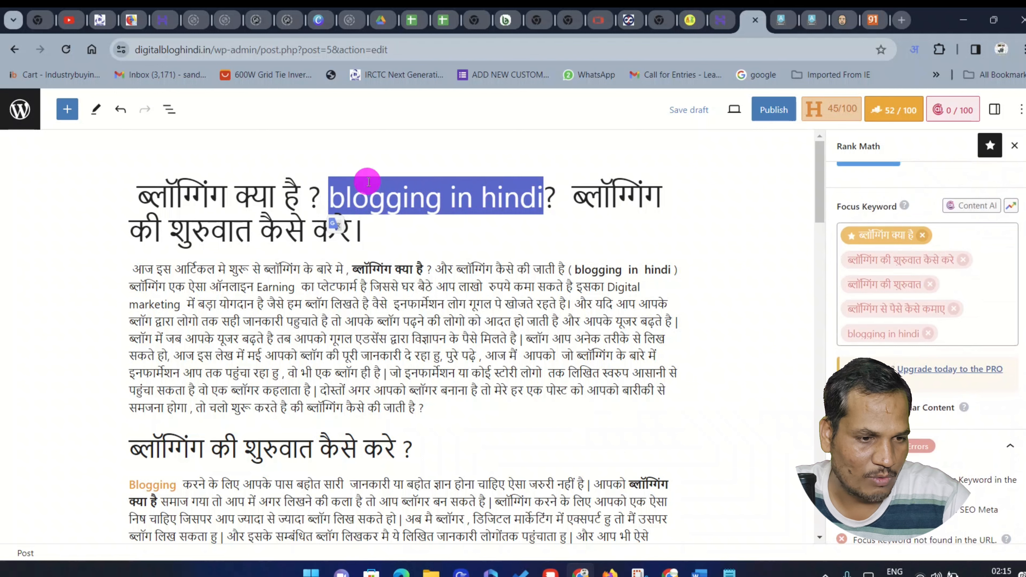
pyautogui.rightClick(368, 182)
pyautogui.click(420, 245)
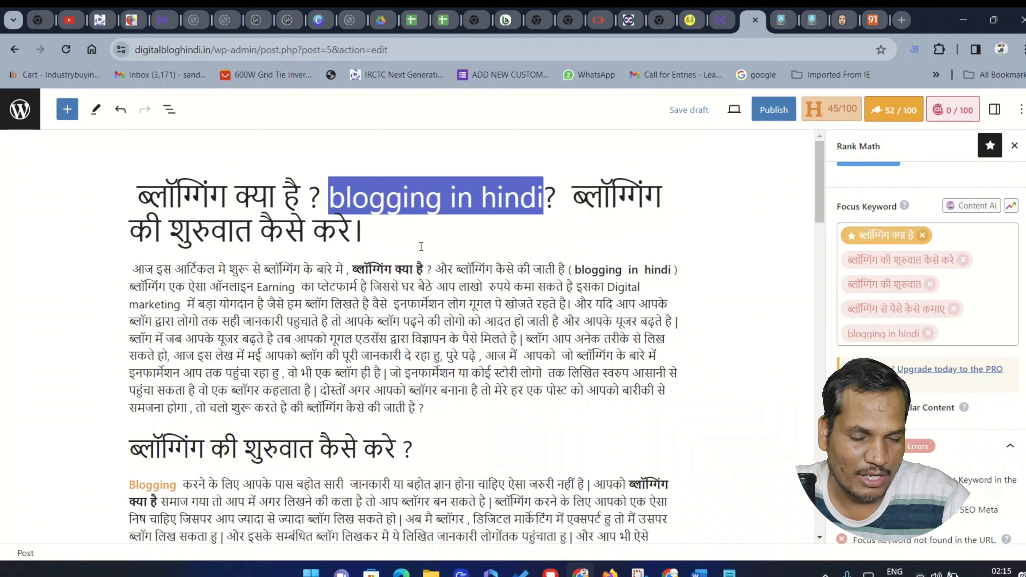
# Step: Reopen the snippet editor and add a hyphen at the end of the permalink
pyautogui.scroll(3, 888, 283)
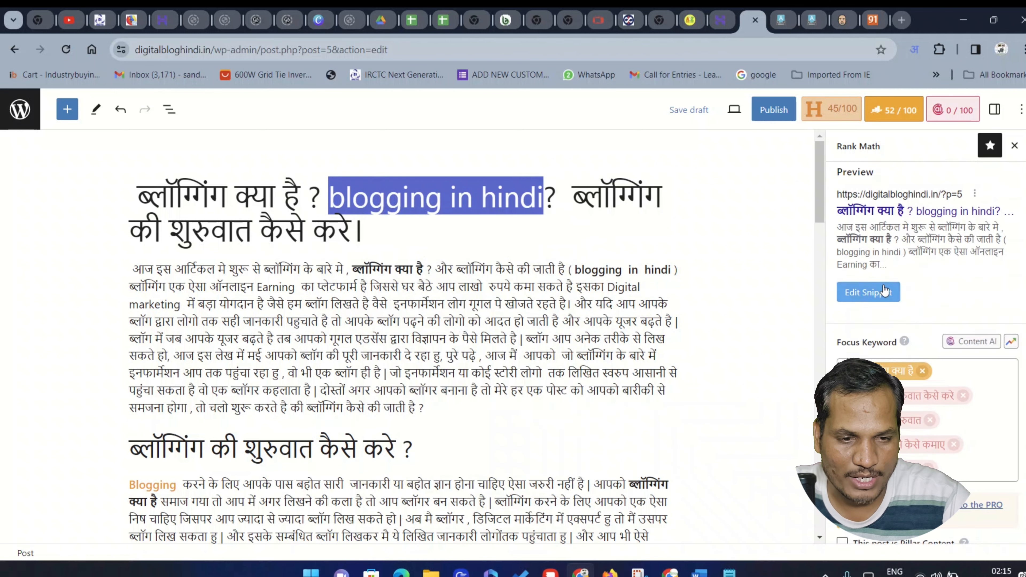
pyautogui.click(883, 291)
pyautogui.scroll(-1, 394, 374)
pyautogui.click(394, 373)
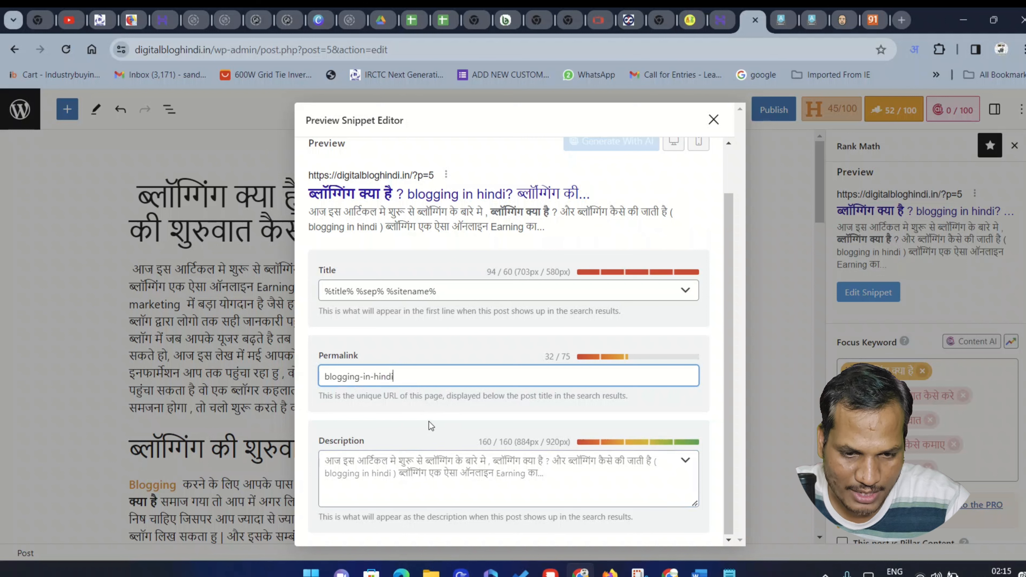
pyautogui.write('-')
pyautogui.write('bloggi')
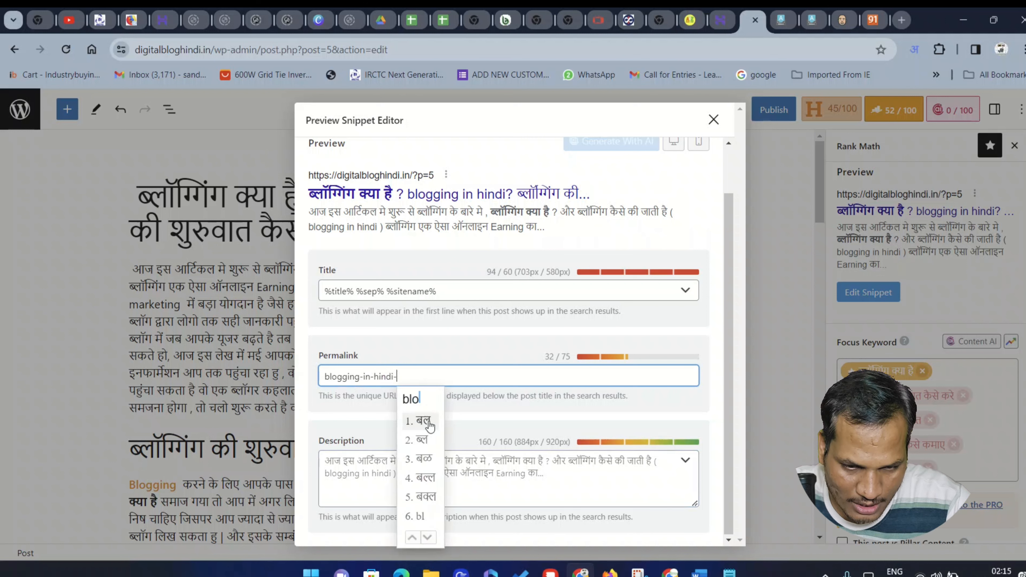
pyautogui.write('ng')
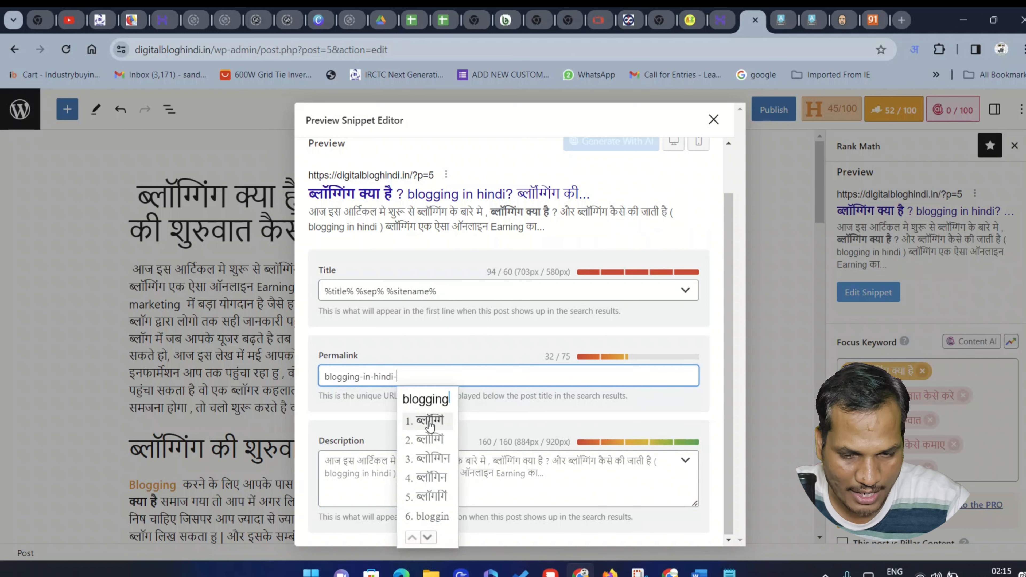
pyautogui.press('space')
pyautogui.press('BackSpace')
pyautogui.press('BackSpace')
pyautogui.press('BackSpace')
pyautogui.press('BackSpace')
pyautogui.press('BackSpace')
pyautogui.press('BackSpace')
pyautogui.press('BackSpace')
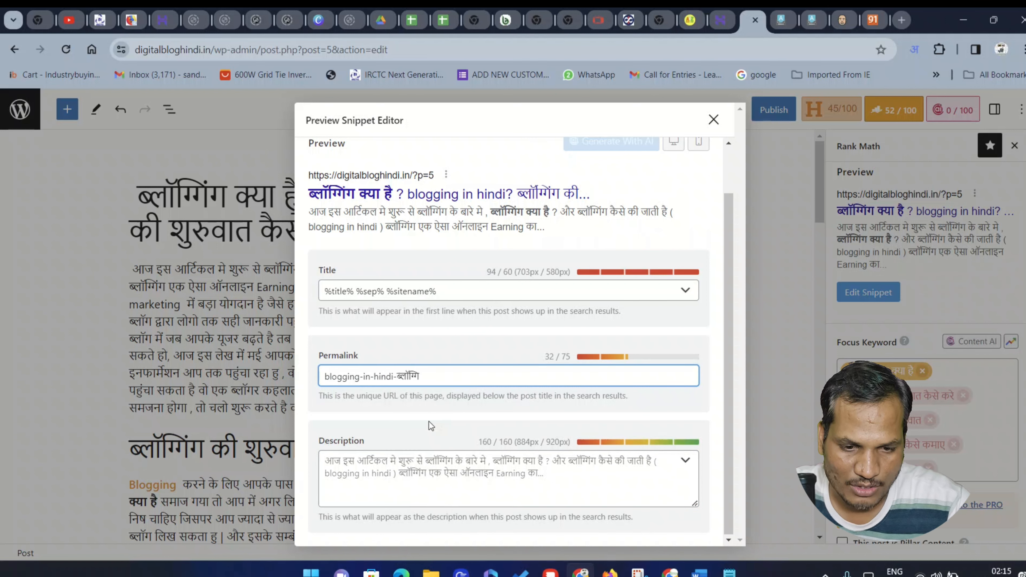
pyautogui.press('BackSpace')
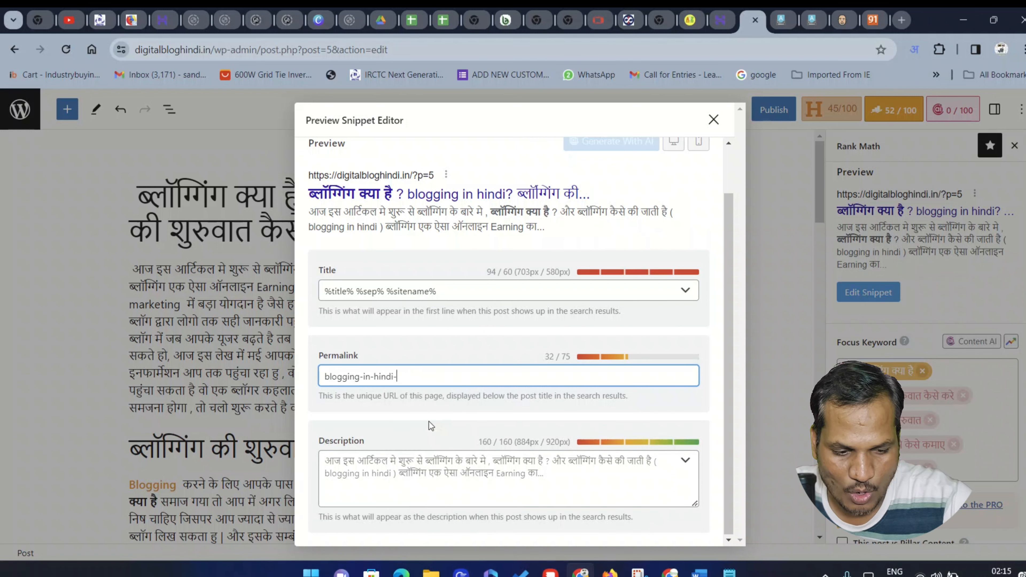
# Step: Paste "blogging in hindi" after the permalink's final hyphen and replace its "in hindi" ending with "hindi"
pyautogui.rightClick(406, 375)
pyautogui.click(453, 223)
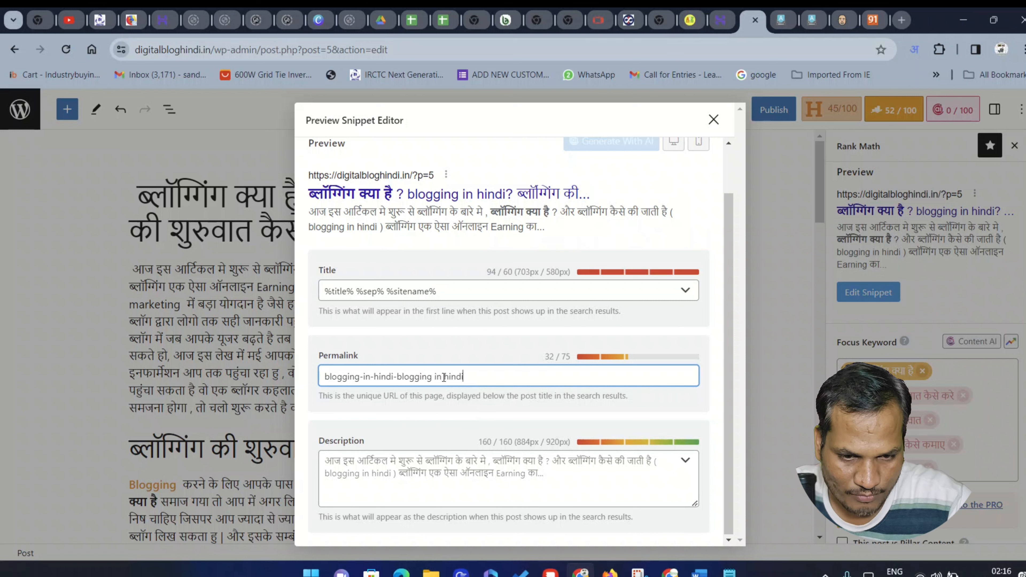
pyautogui.moveTo(437, 378); pyautogui.dragTo(491, 377)
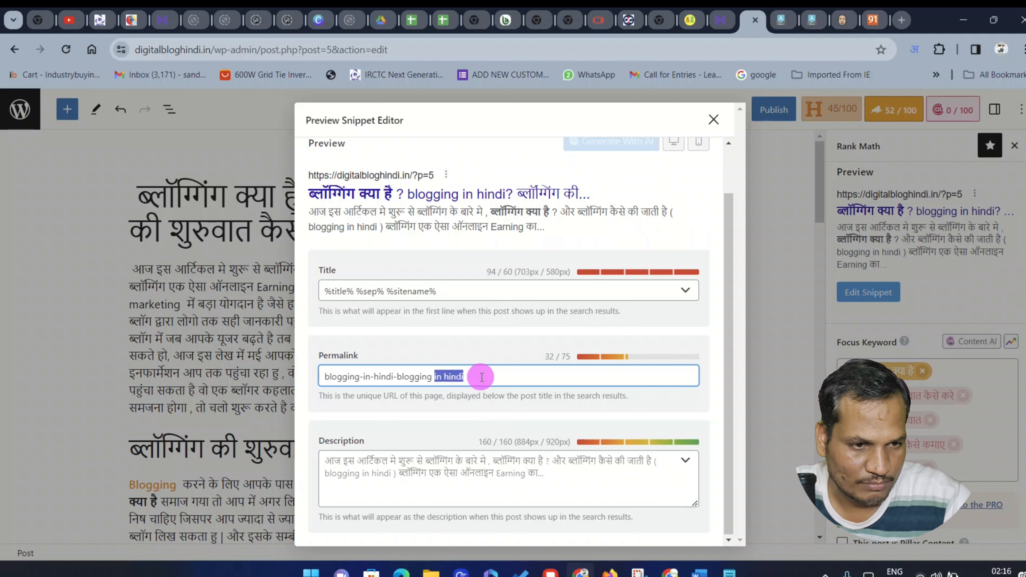
pyautogui.press('BackSpace')
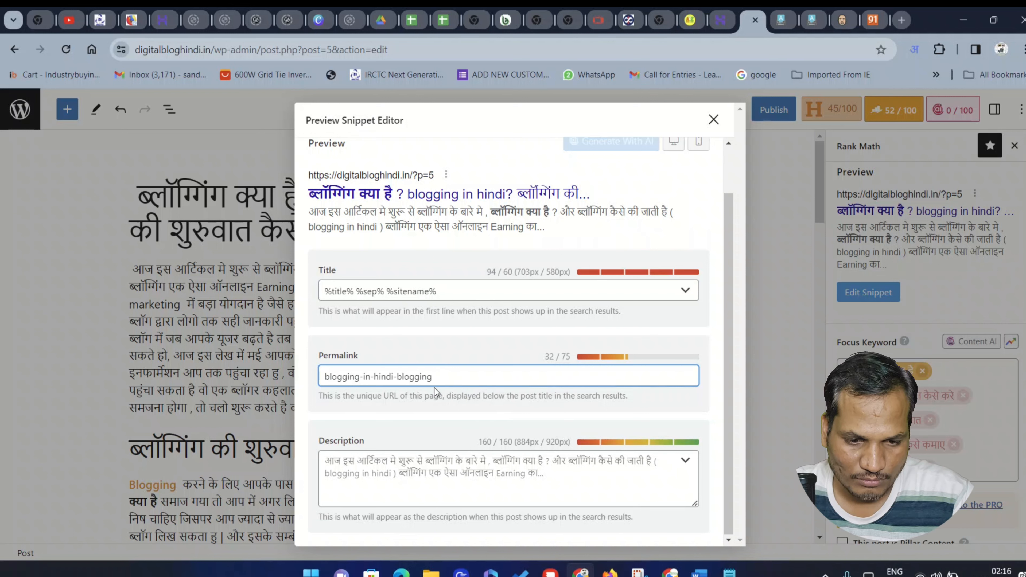
pyautogui.write('hindi')
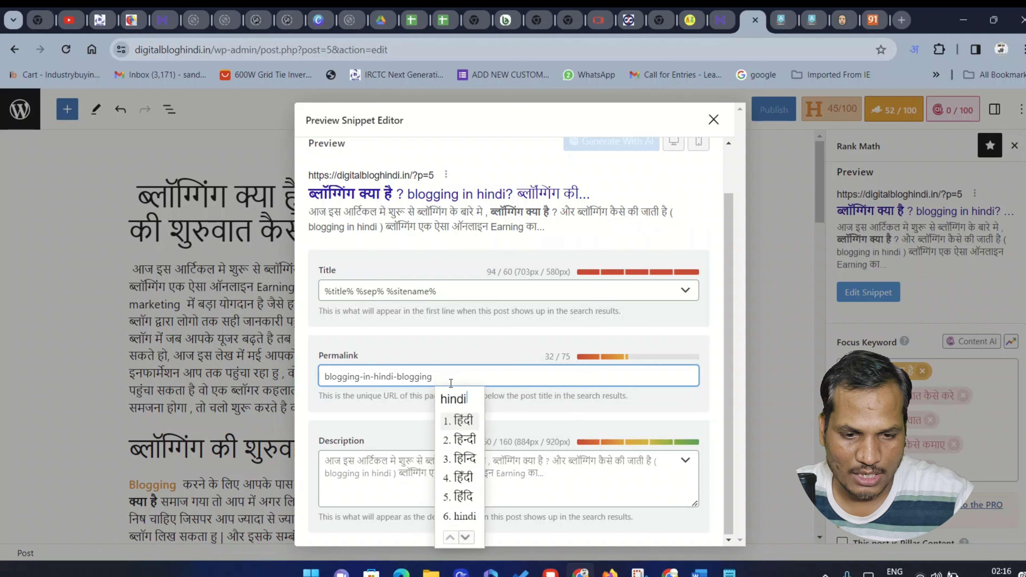
pyautogui.press('Return')
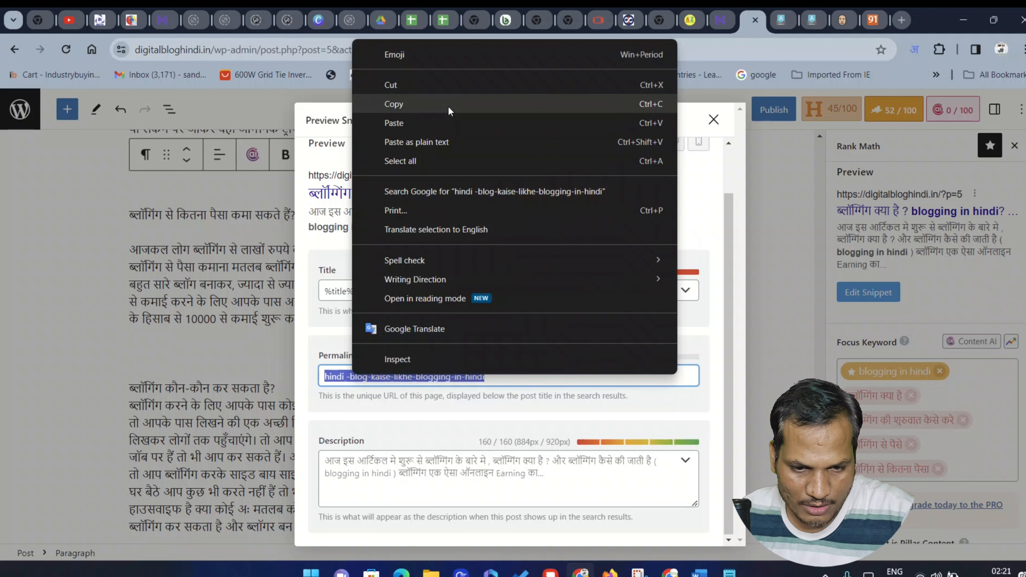
# Step: Copy the whole permalink text "hindi -blog-kaise-likhe-blogging-in-hindi" and leave the permalink field
pyautogui.click(450, 104)
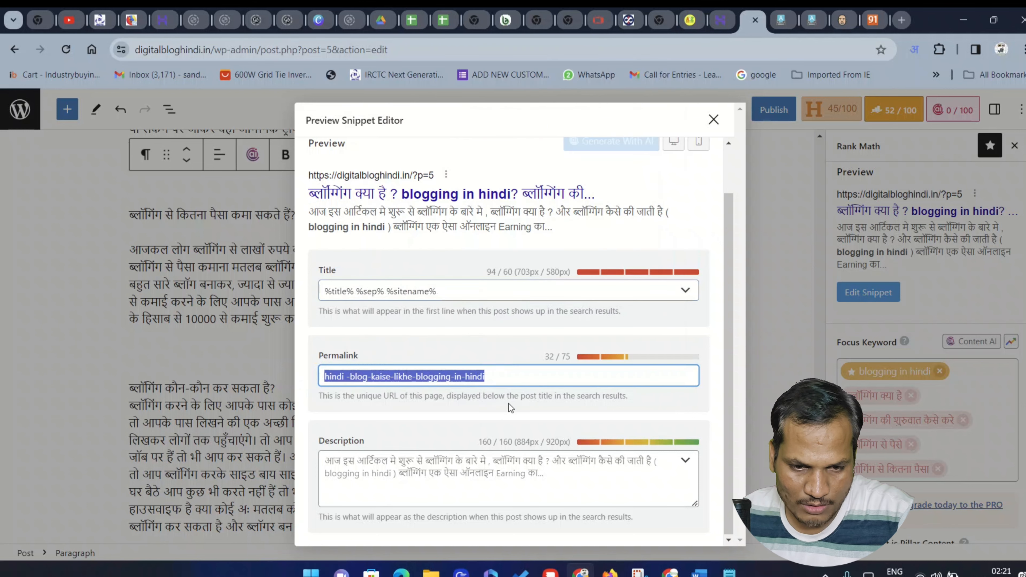
pyautogui.moveTo(491, 396); pyautogui.dragTo(488, 397)
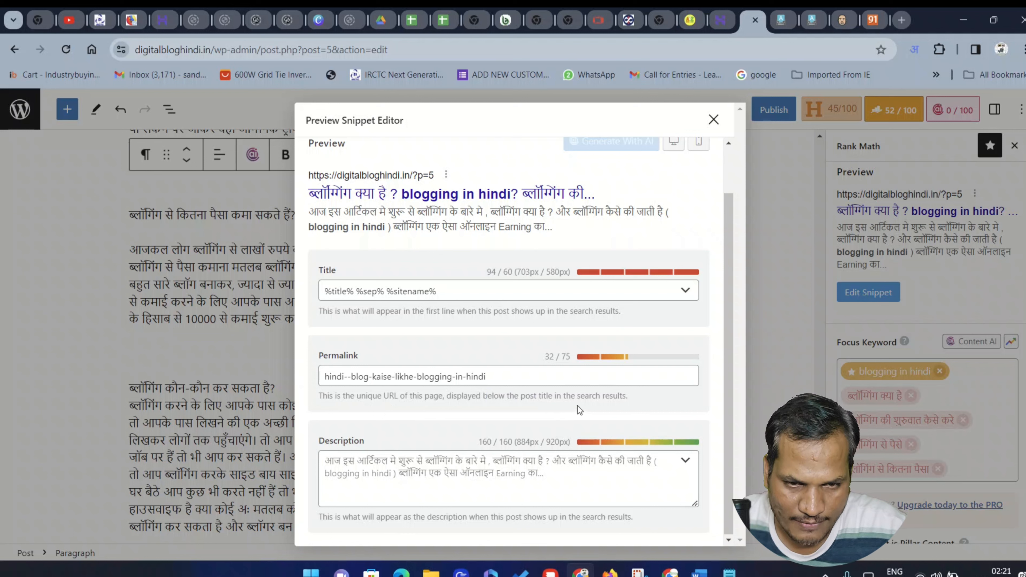
# Step: Review the permalink text against the post's URL and title preview in the snippet editor
pyautogui.click(496, 379)
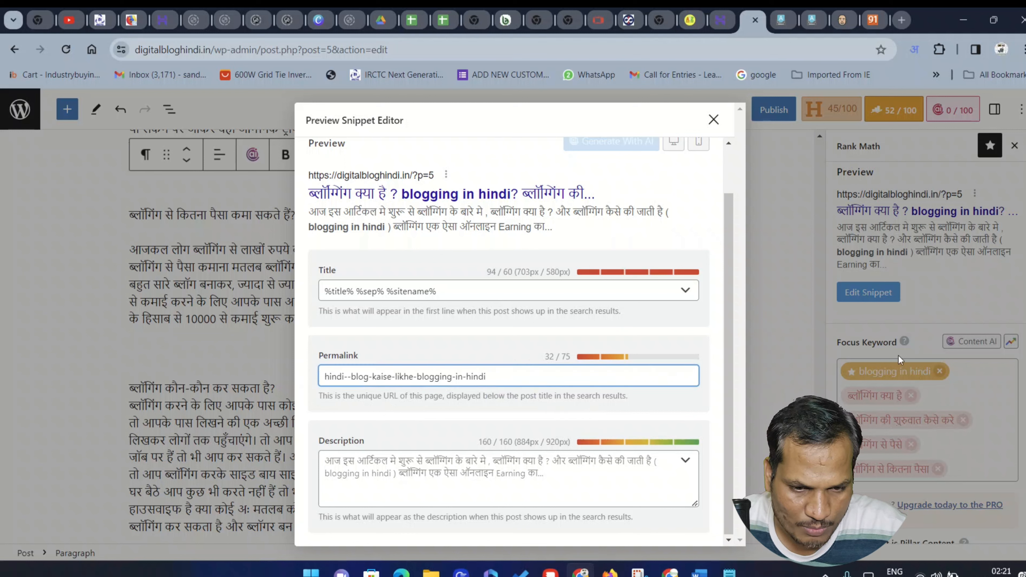
pyautogui.click(767, 272)
pyautogui.scroll(2, 541, 445)
pyautogui.scroll(-2, 448, 346)
pyautogui.scroll(2, 451, 389)
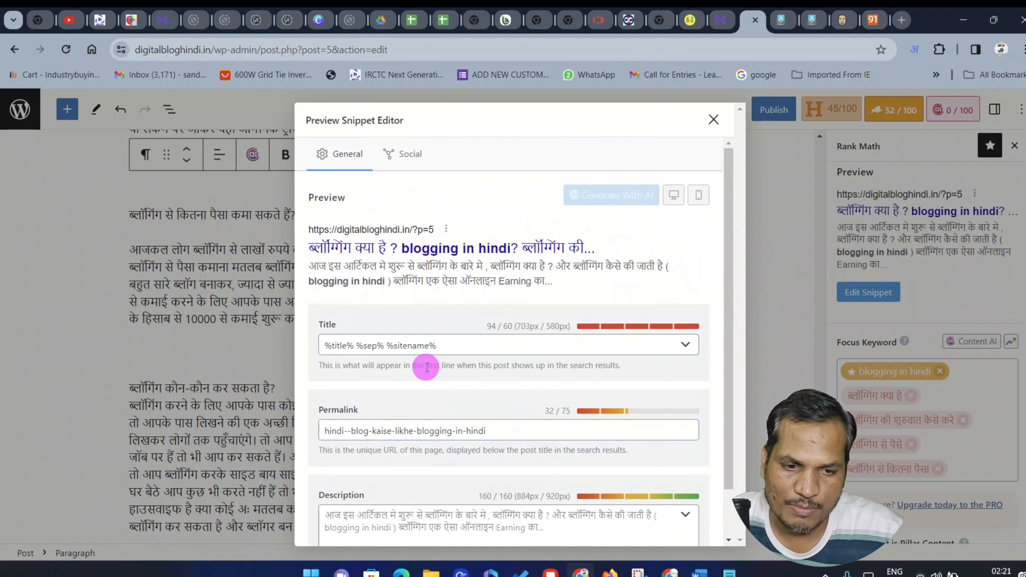
pyautogui.scroll(-1, 462, 409)
pyautogui.click(462, 379)
pyautogui.moveTo(499, 375); pyautogui.dragTo(322, 376)
pyautogui.click(562, 388)
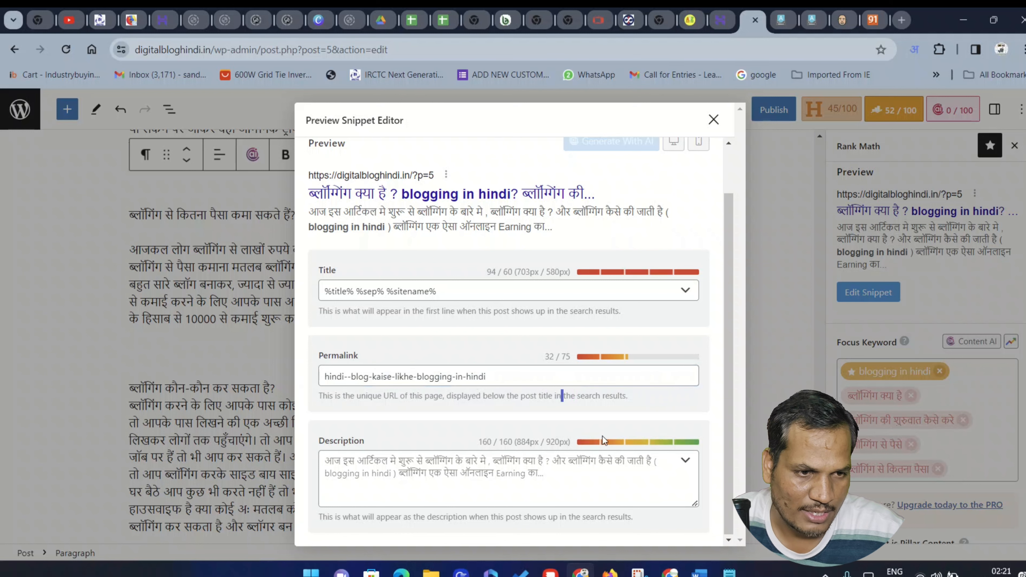
pyautogui.scroll(2, 620, 353)
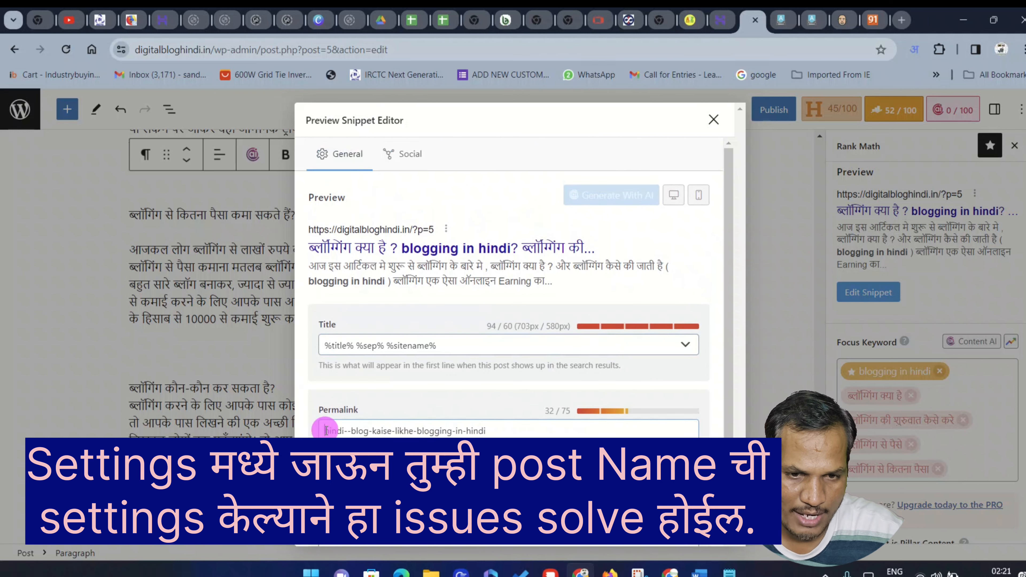
# Step: Copy the "hindi--blog-kaise-likhe-" part of the permalink and close the snippet editor
pyautogui.moveTo(326, 430)
pyautogui.mouseDown()
pyautogui.moveTo(420, 432)
pyautogui.moveTo(324, 430)
pyautogui.mouseUp()
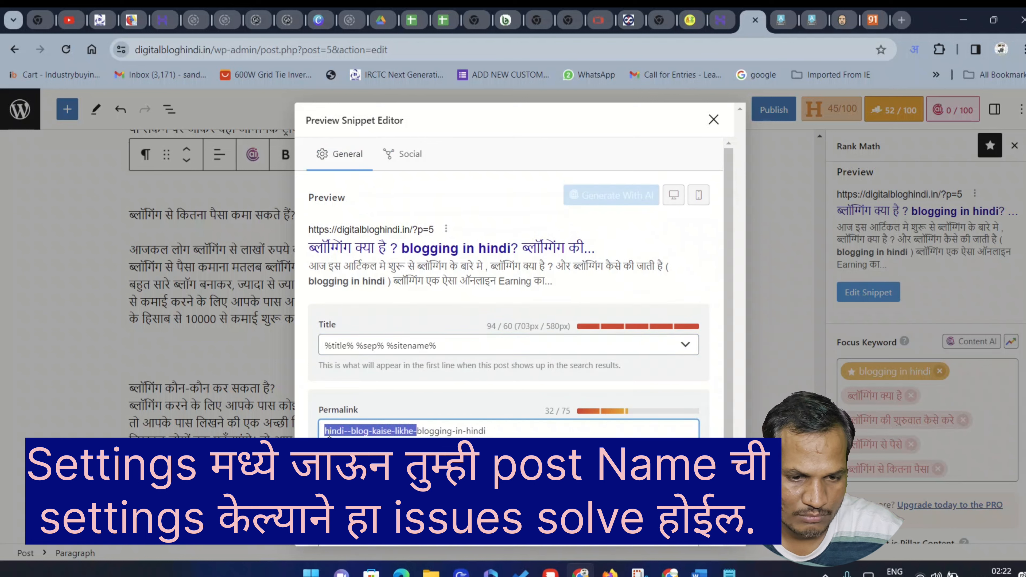
pyautogui.rightClick(344, 430)
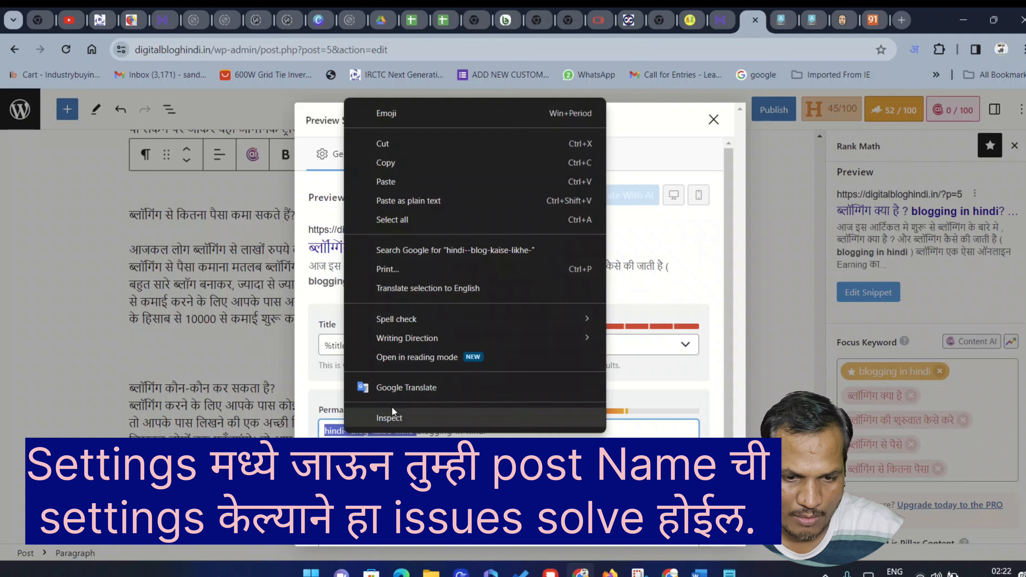
pyautogui.click(423, 166)
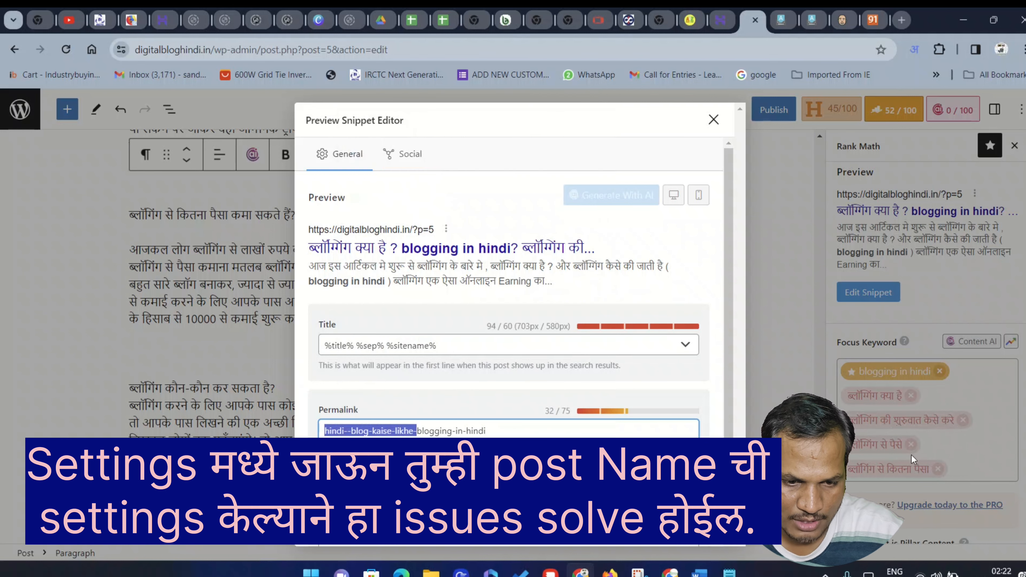
pyautogui.click(907, 444)
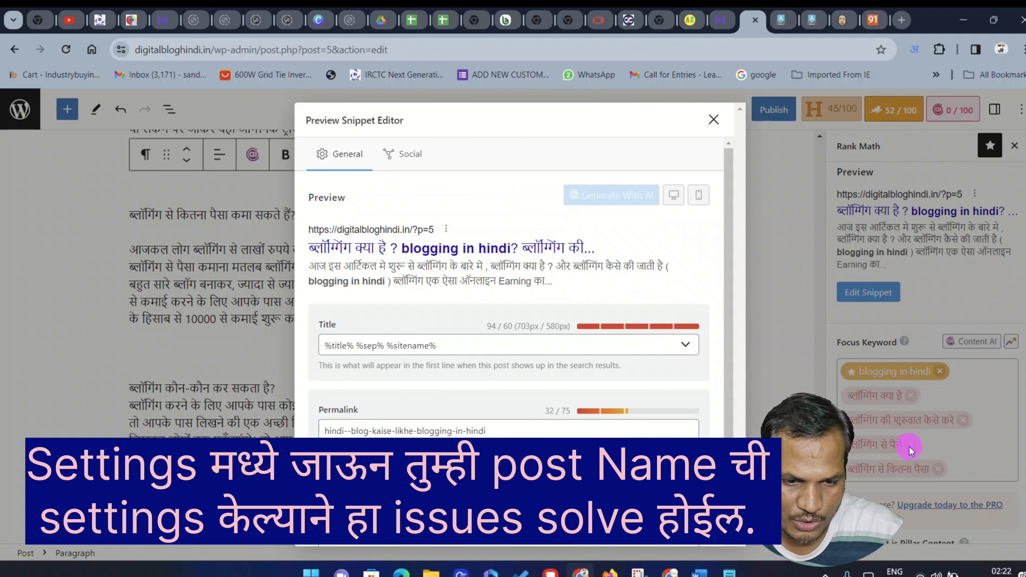
pyautogui.click(714, 122)
# Step: Replace the focus keyword "ब्लॉगिंग से पैसे" with the copied "hindi--blog-kaise-likhe-"
pyautogui.scroll(-5, 929, 323)
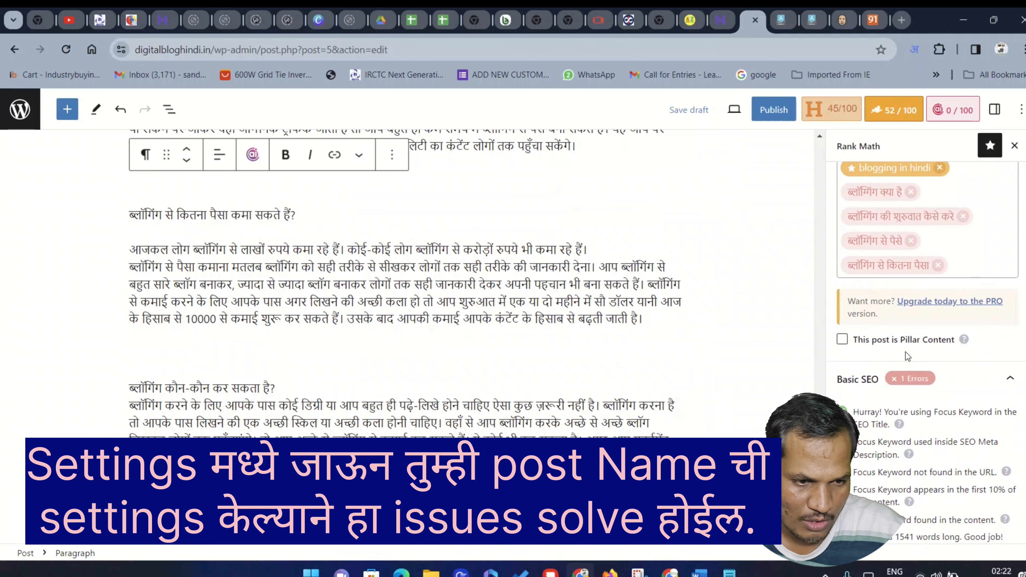
pyautogui.click(910, 241)
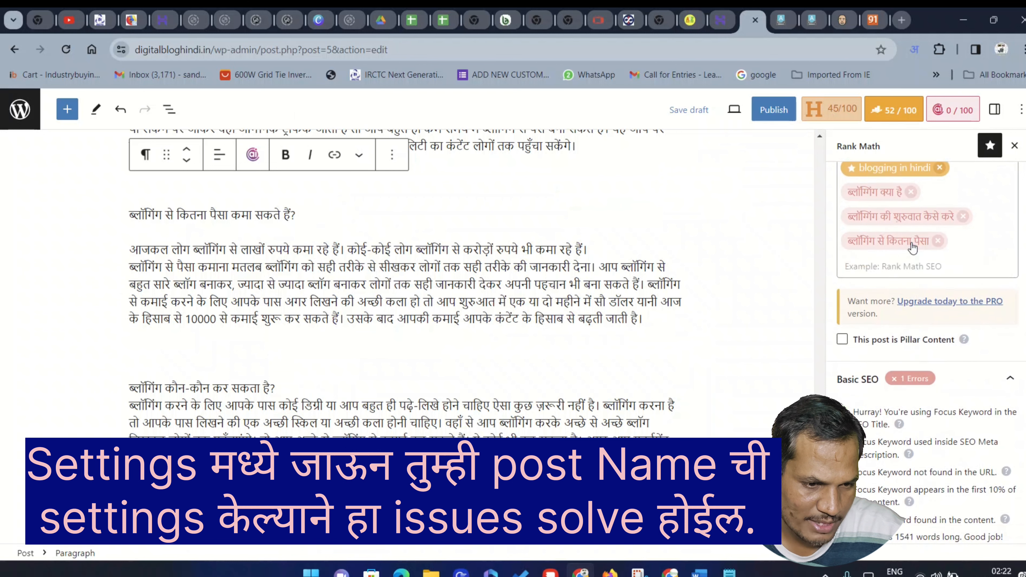
pyautogui.rightClick(966, 241)
pyautogui.click(839, 374)
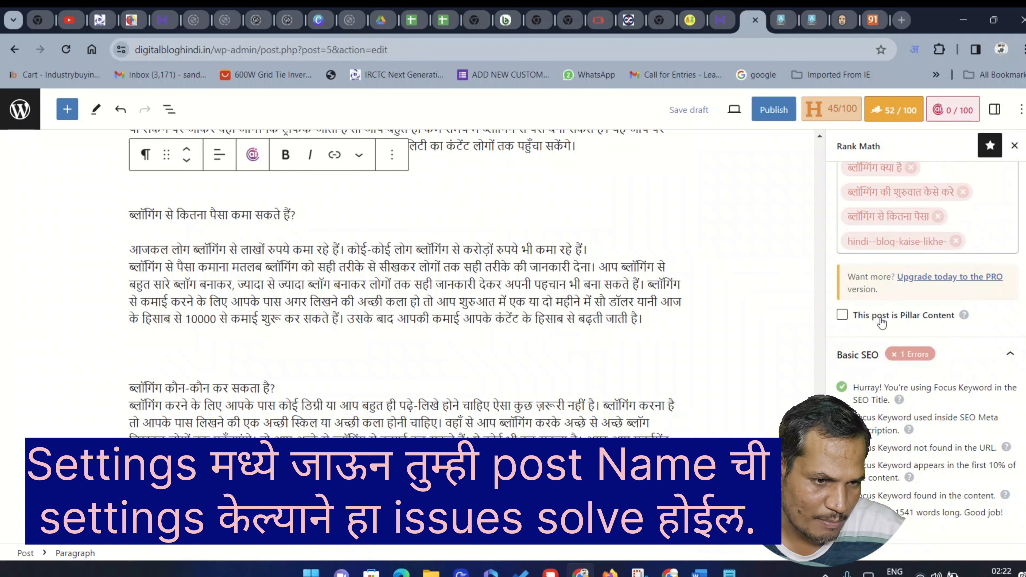
pyautogui.scroll(3, 964, 301)
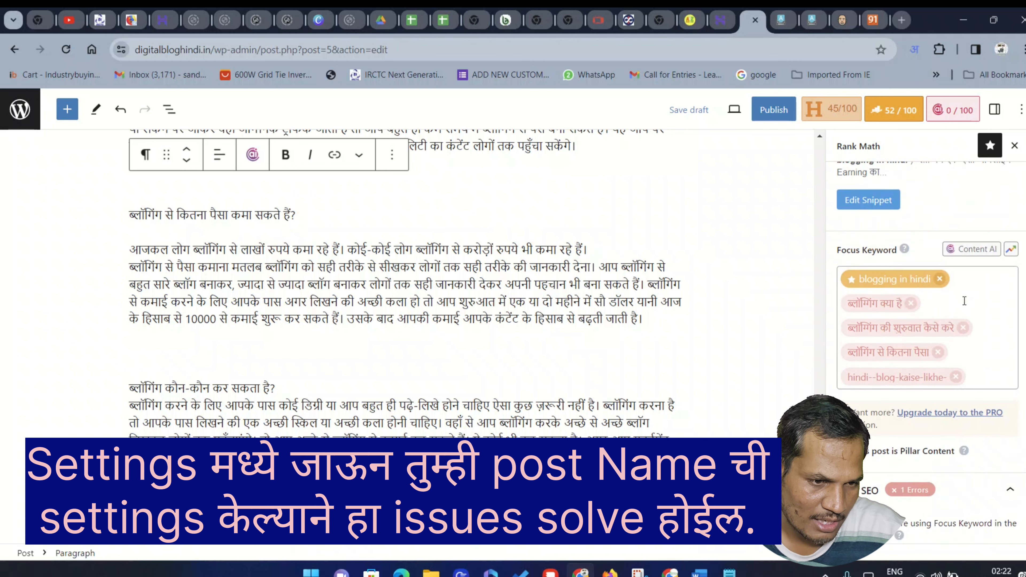
pyautogui.scroll(-2, 923, 347)
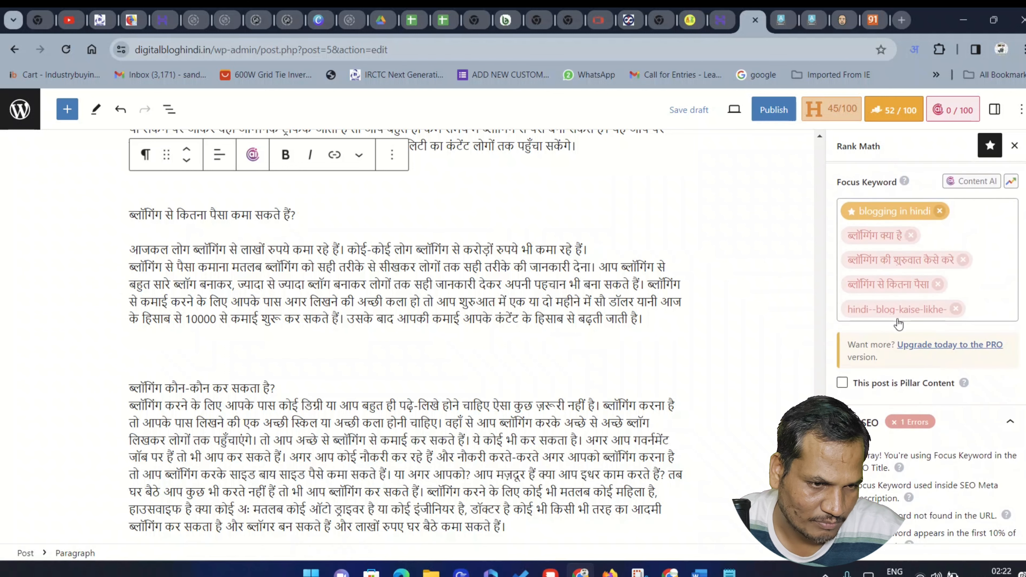
# Step: Insert "Hindi blog kaise likhe |" in English letters before the first word of the post title
pyautogui.scroll(10, 518, 326)
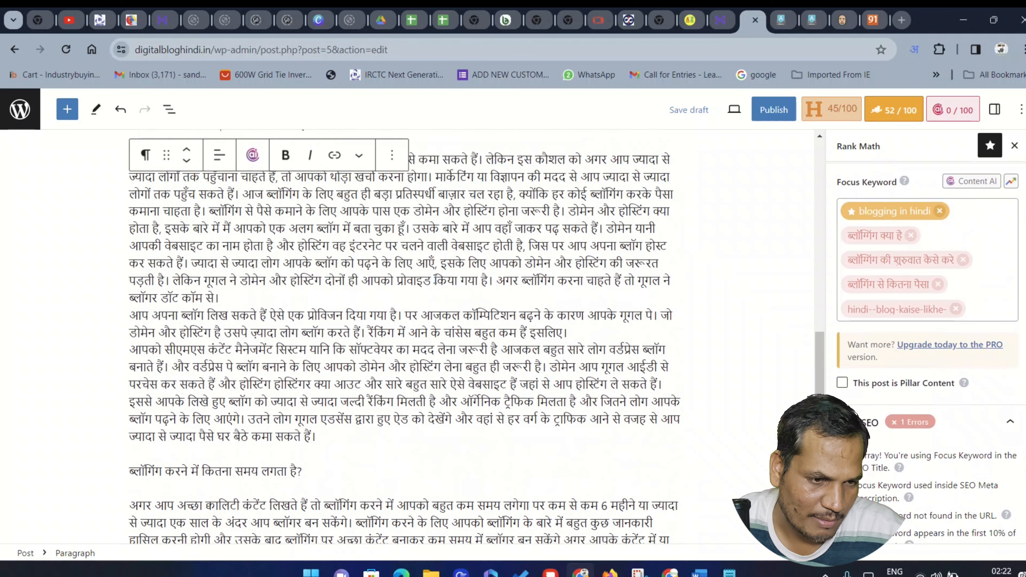
pyautogui.scroll(2, 519, 326)
pyautogui.scroll(-5, 484, 329)
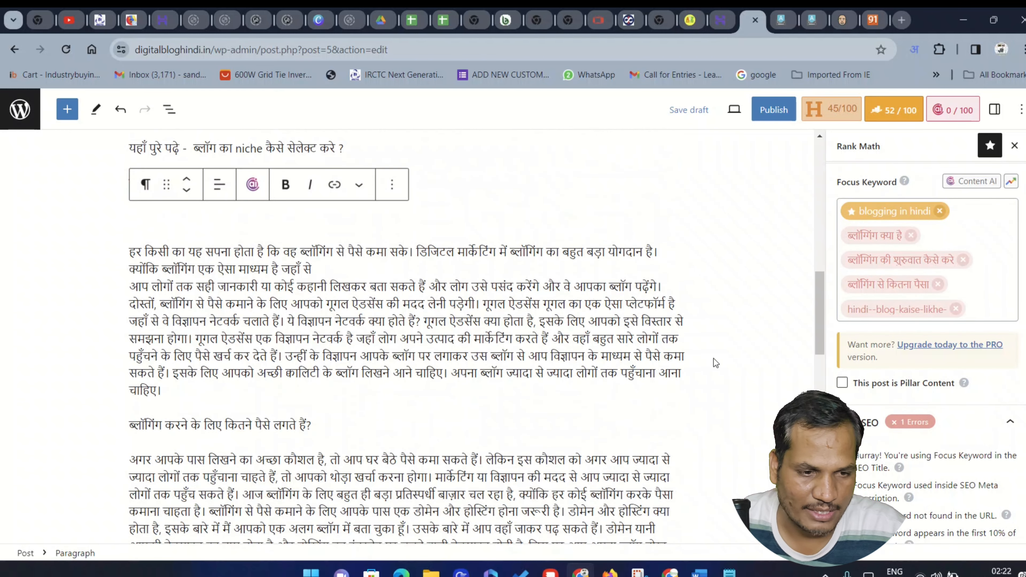
pyautogui.scroll(10, 354, 278)
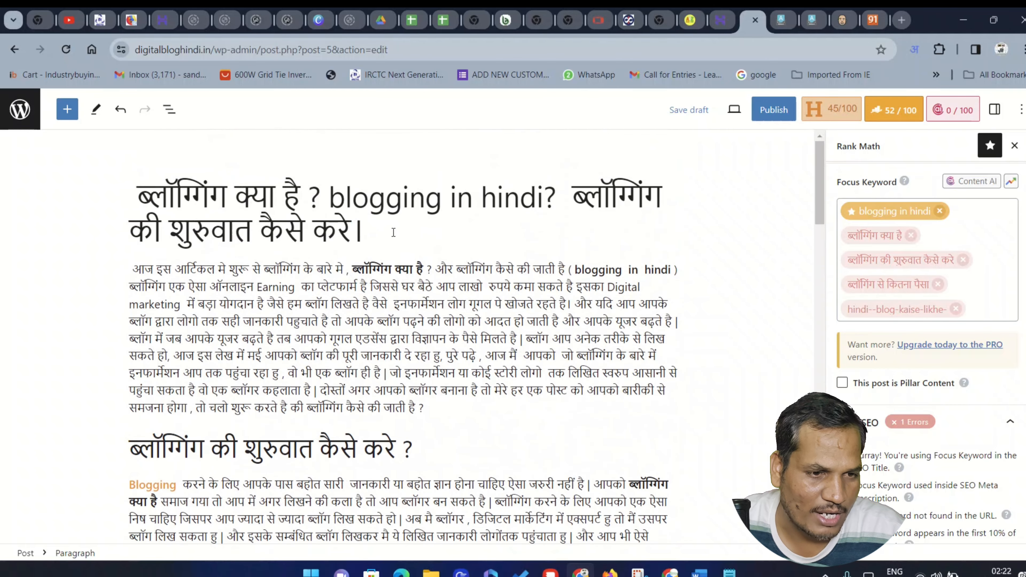
pyautogui.click(387, 228)
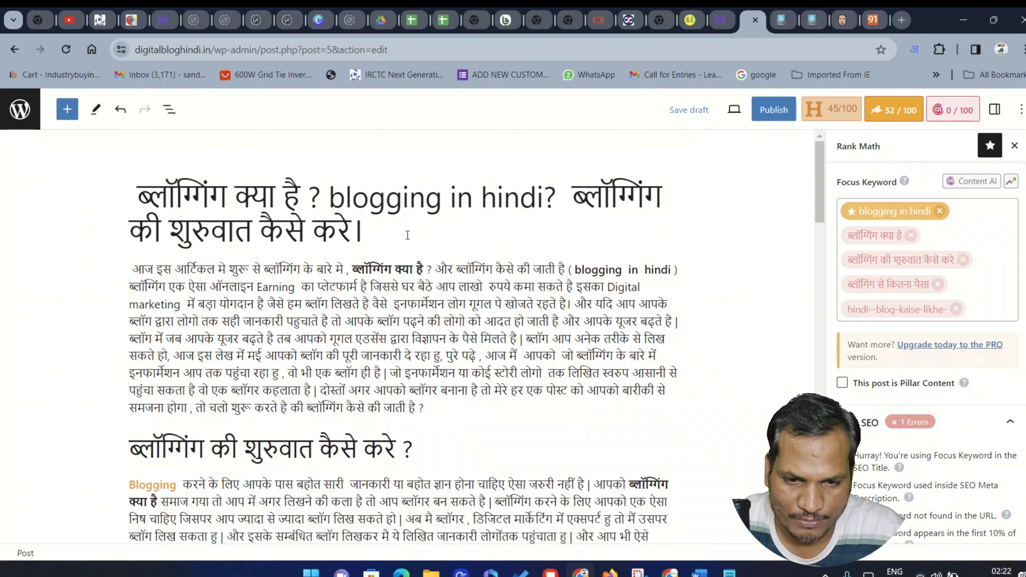
pyautogui.scroll(-1, 405, 319)
pyautogui.scroll(1, 403, 352)
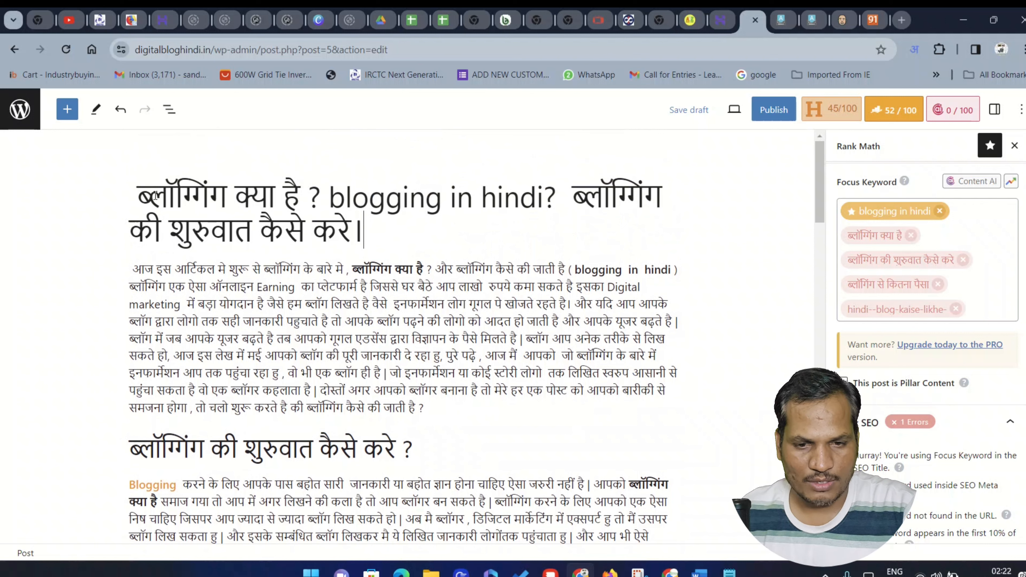
pyautogui.click(141, 195)
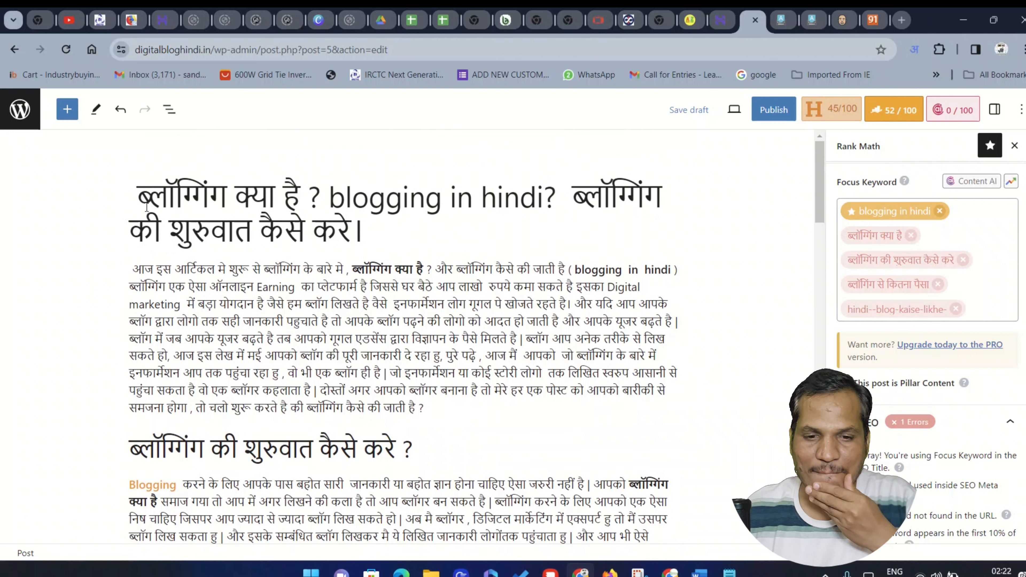
pyautogui.write('Hindi')
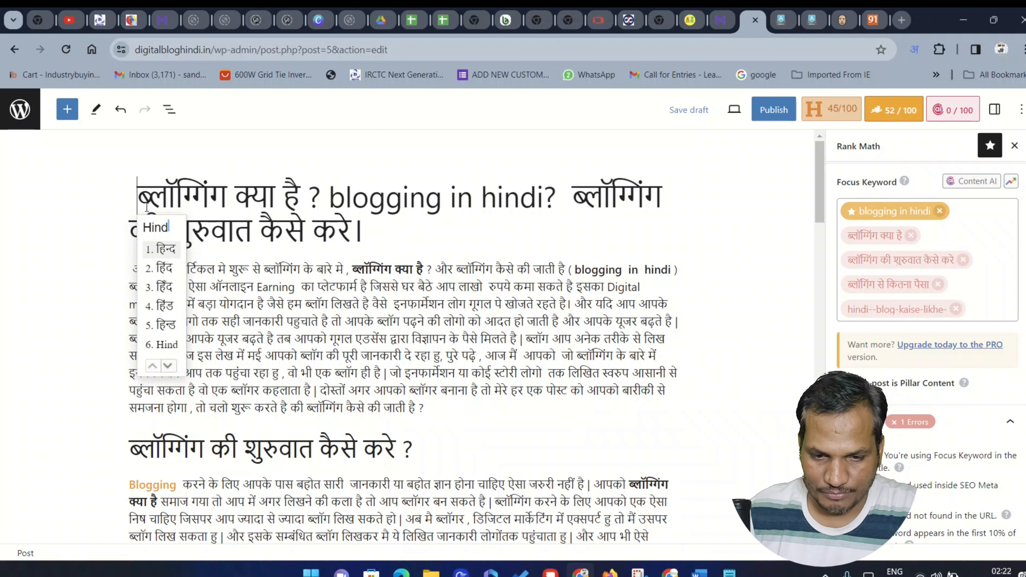
pyautogui.write('6')
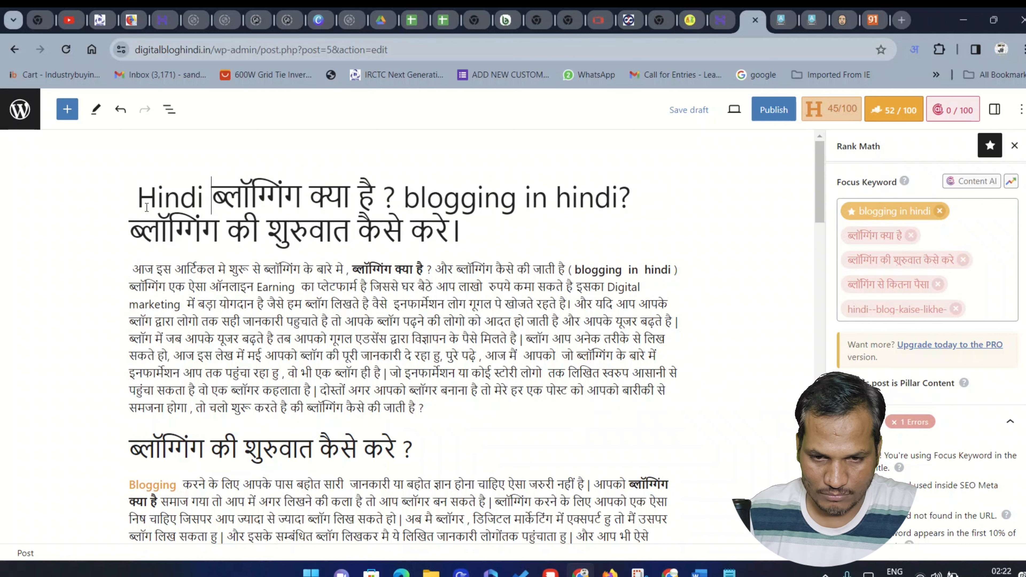
pyautogui.write('blog')
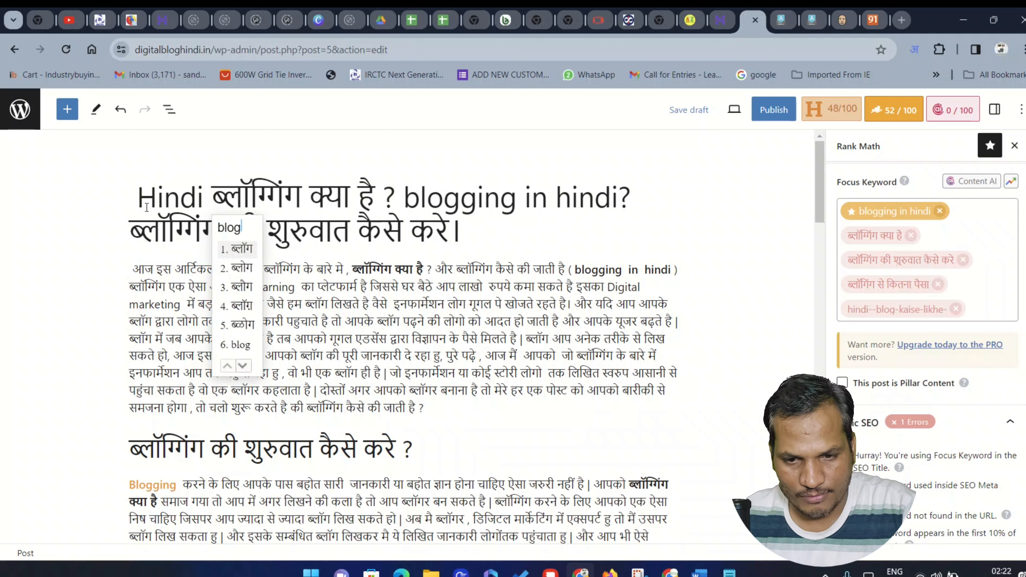
pyautogui.write('6kaise')
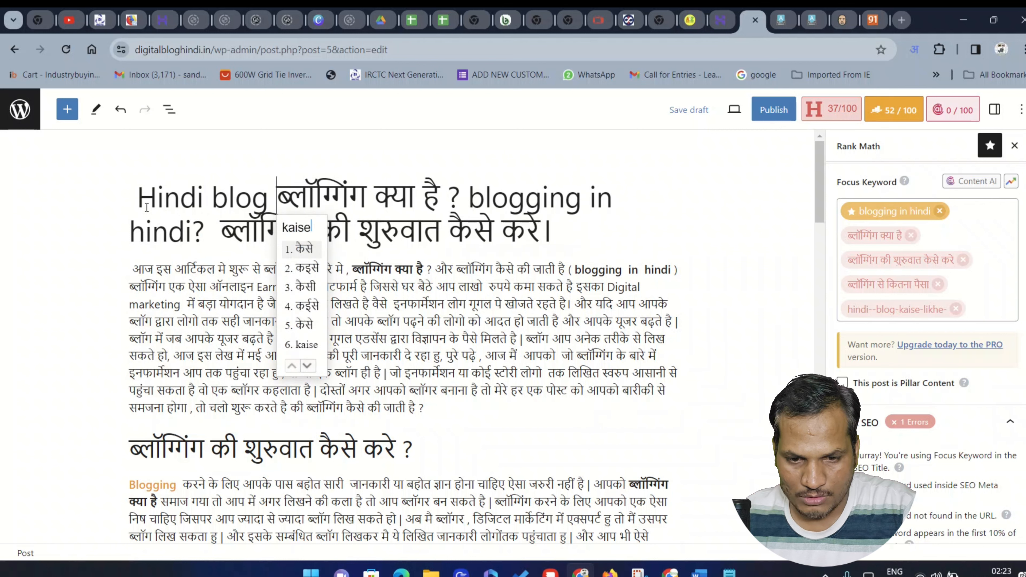
pyautogui.write('6')
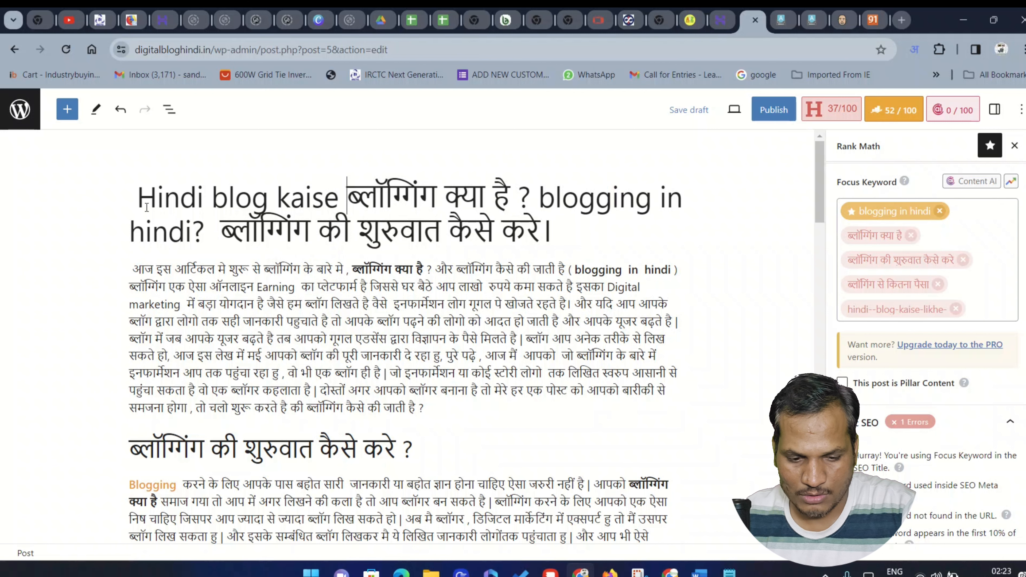
pyautogui.write('likhe')
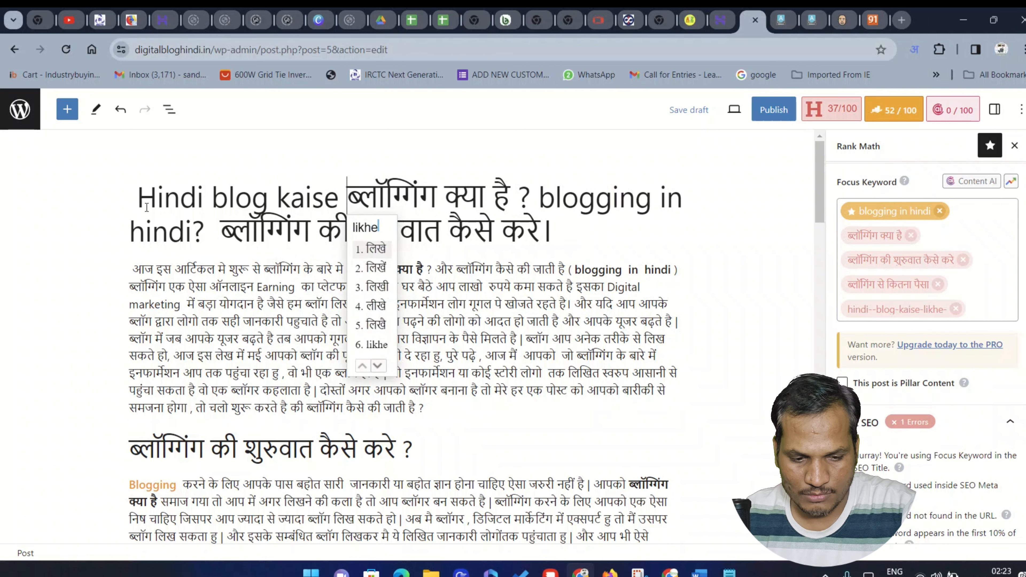
pyautogui.write('6')
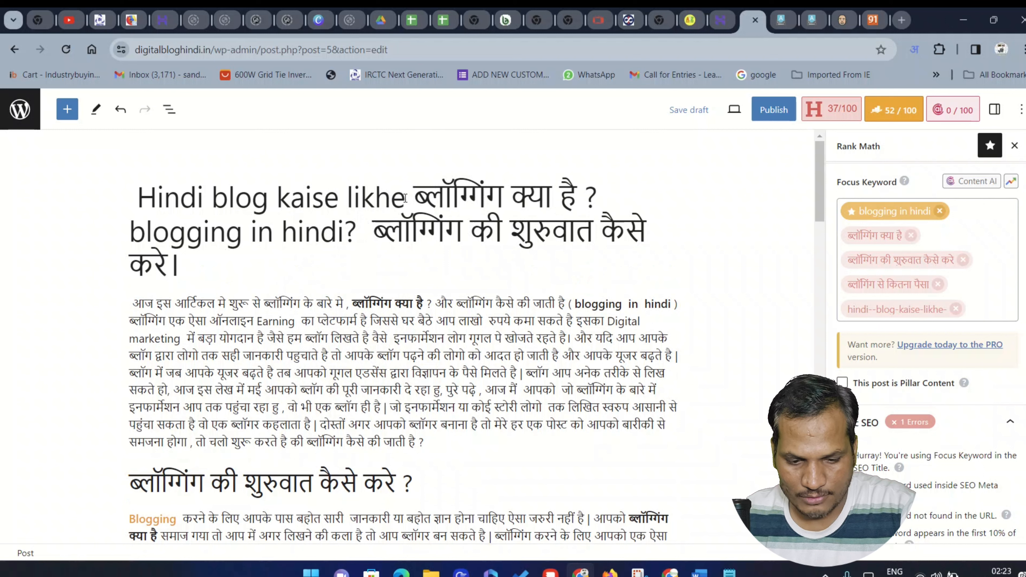
pyautogui.write('|')
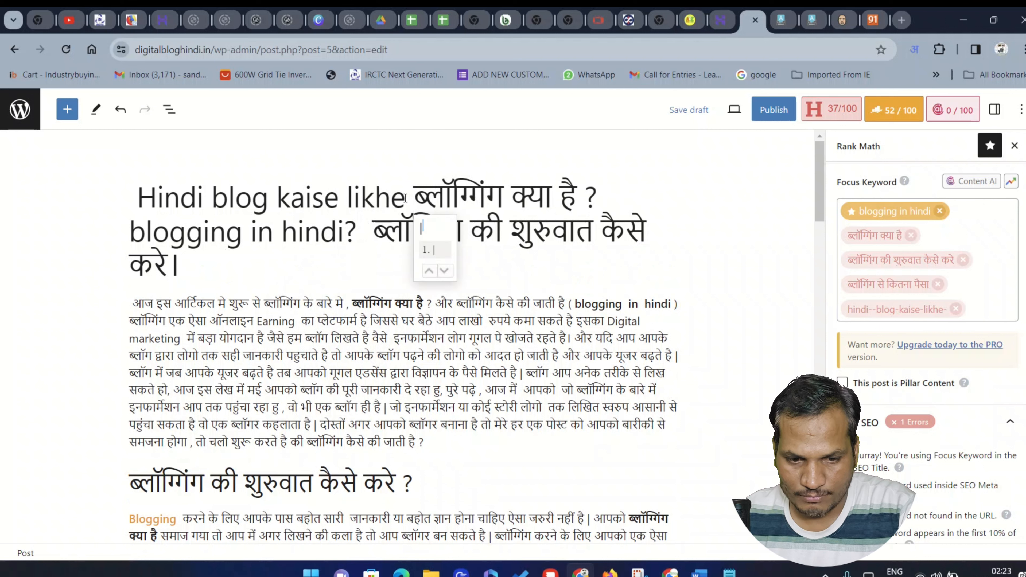
pyautogui.press('space')
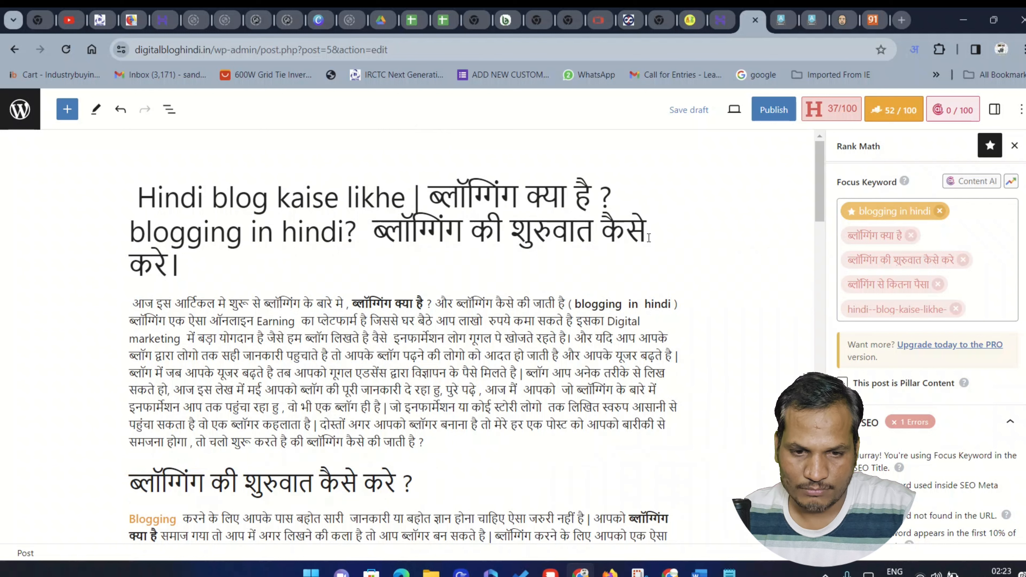
# Step: Remove the blank space in front of "Hindi" at the start of the post title
pyautogui.click(655, 227)
pyautogui.moveTo(401, 198); pyautogui.dragTo(133, 200)
pyautogui.rightClick(172, 188)
pyautogui.click(138, 193)
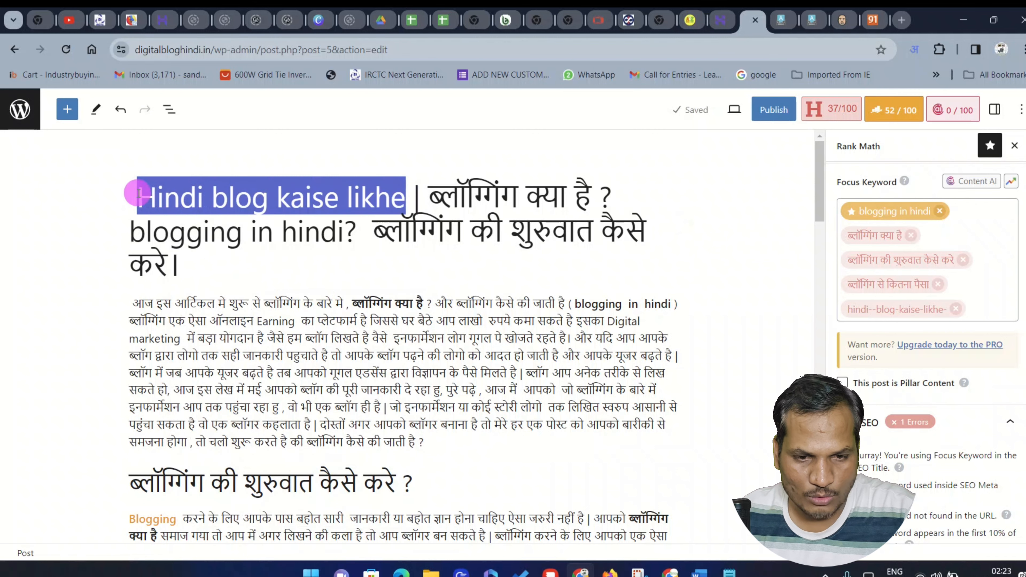
pyautogui.click(134, 206)
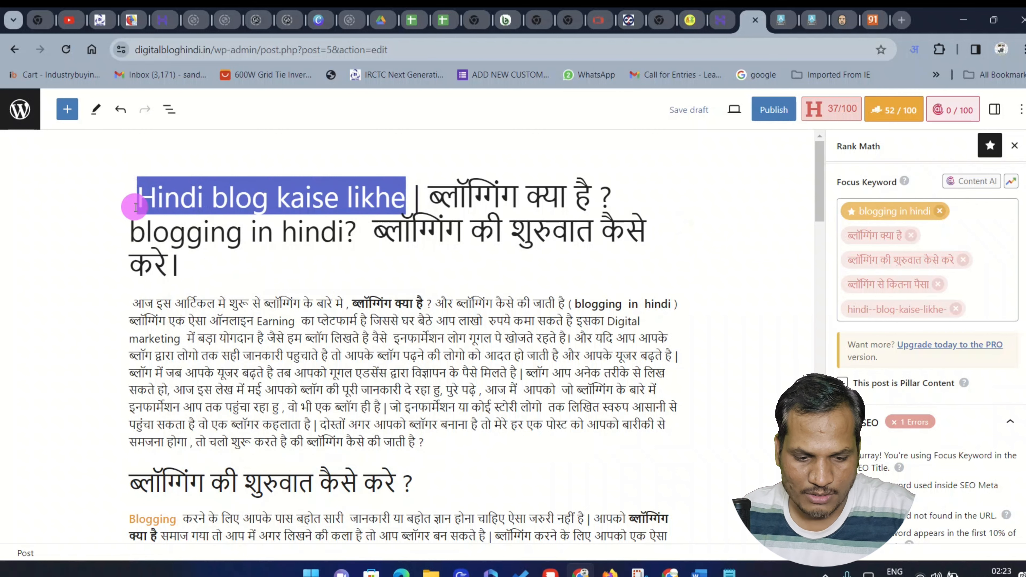
pyautogui.click(98, 196)
pyautogui.click(142, 196)
pyautogui.press('BackSpace')
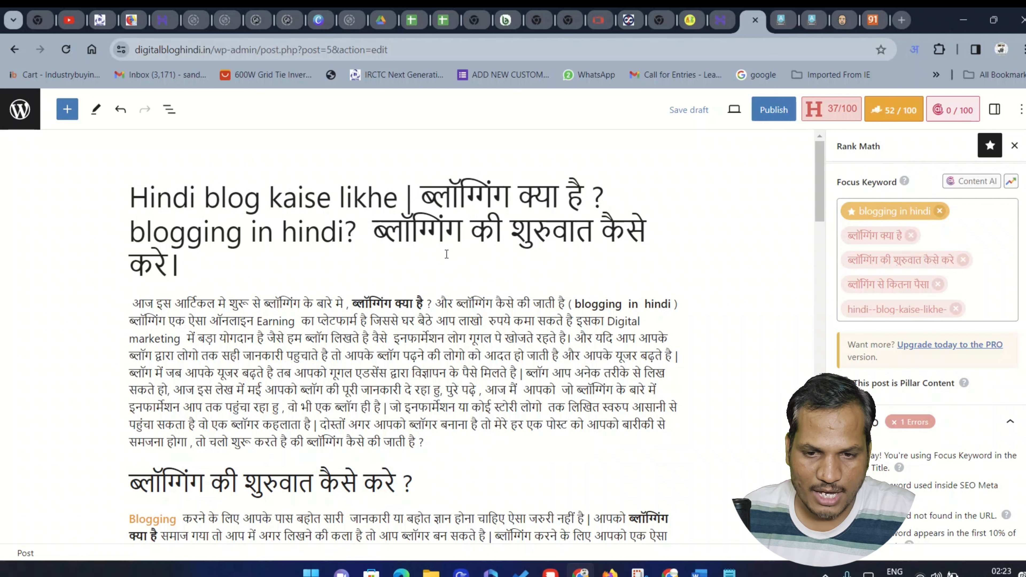
# Step: Delete the ending "ब्लॉग्गिंग की शुरुवात कैसे करे।" from the post title, keeping it through "blogging in hindi?"
pyautogui.click(388, 228)
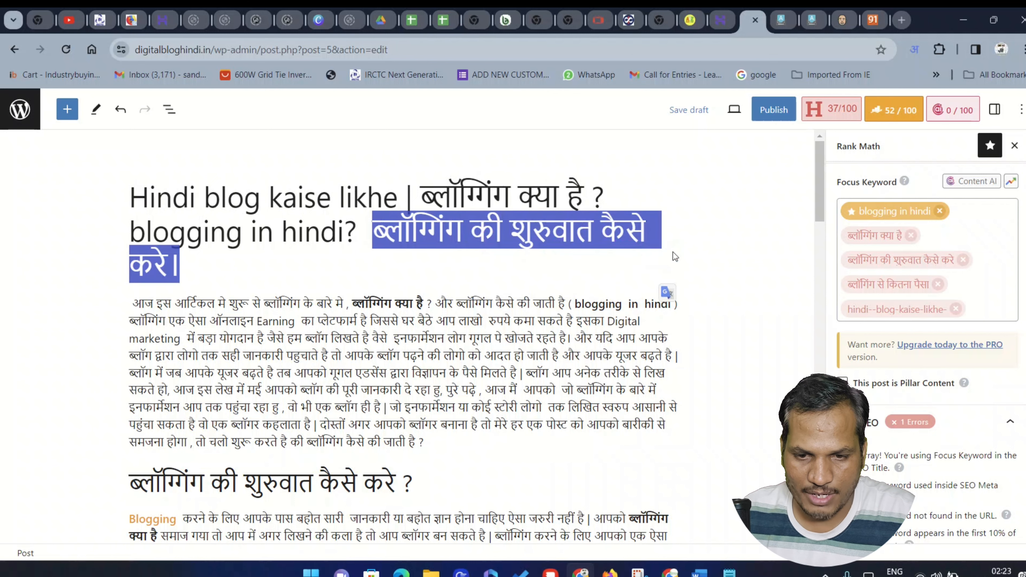
pyautogui.press('BackSpace')
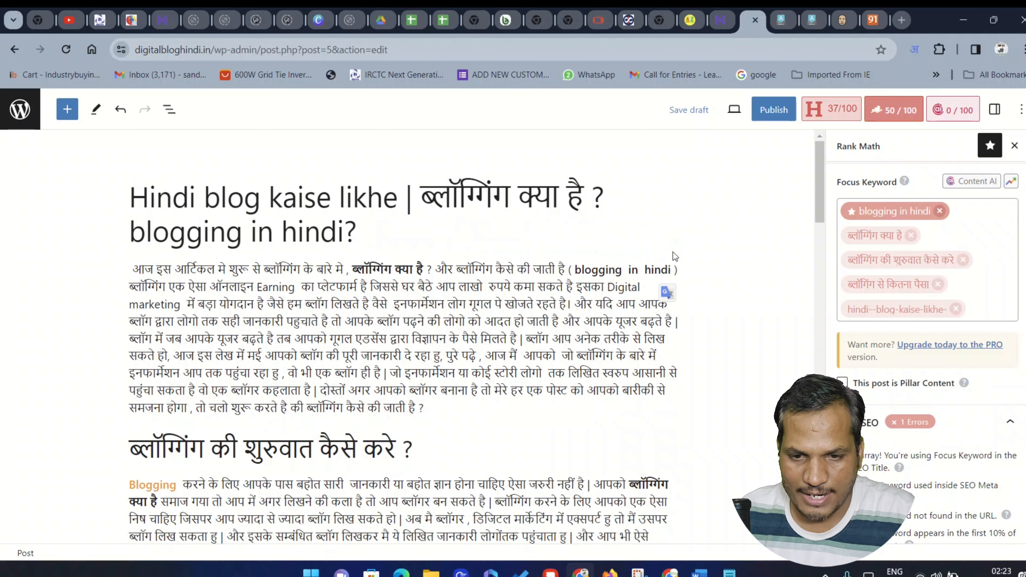
pyautogui.press('BackSpace')
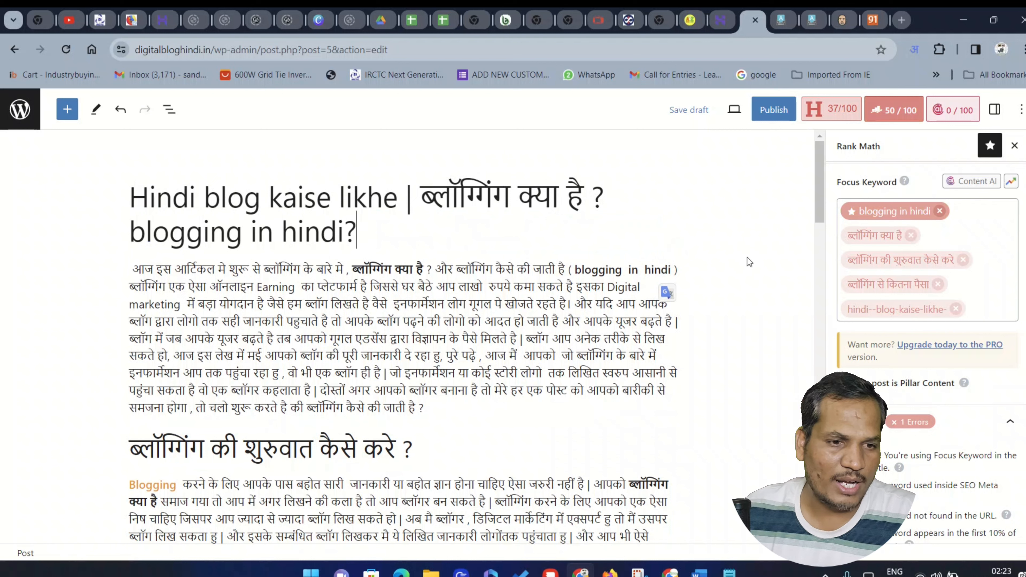
pyautogui.click(733, 230)
pyautogui.moveTo(428, 196); pyautogui.dragTo(586, 206)
pyautogui.click(673, 228)
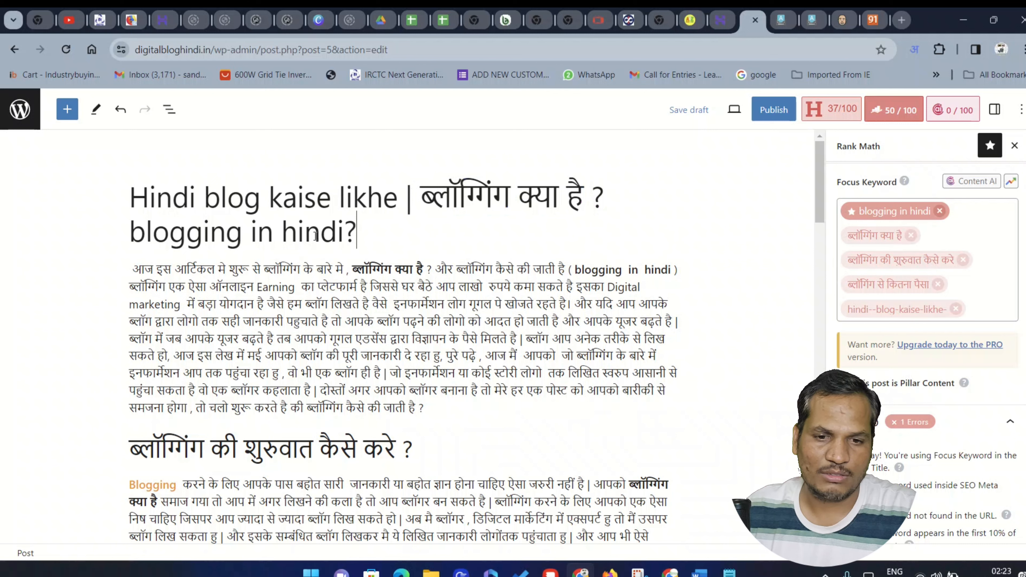
# Step: Save the post as a draft and check the Basic SEO results and the snippet preview
pyautogui.scroll(-3, 983, 277)
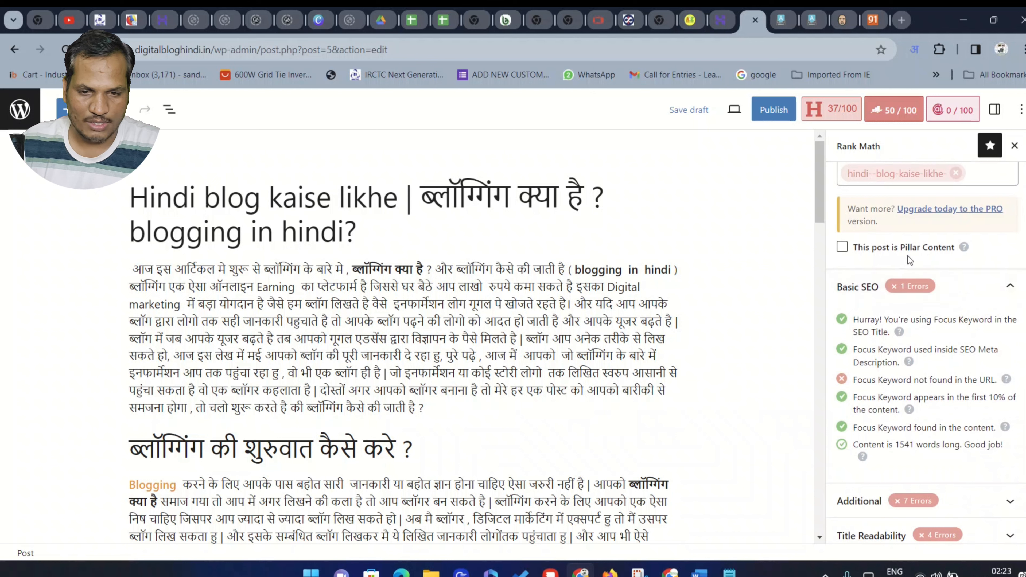
pyautogui.scroll(-1, 969, 231)
pyautogui.scroll(3, 968, 230)
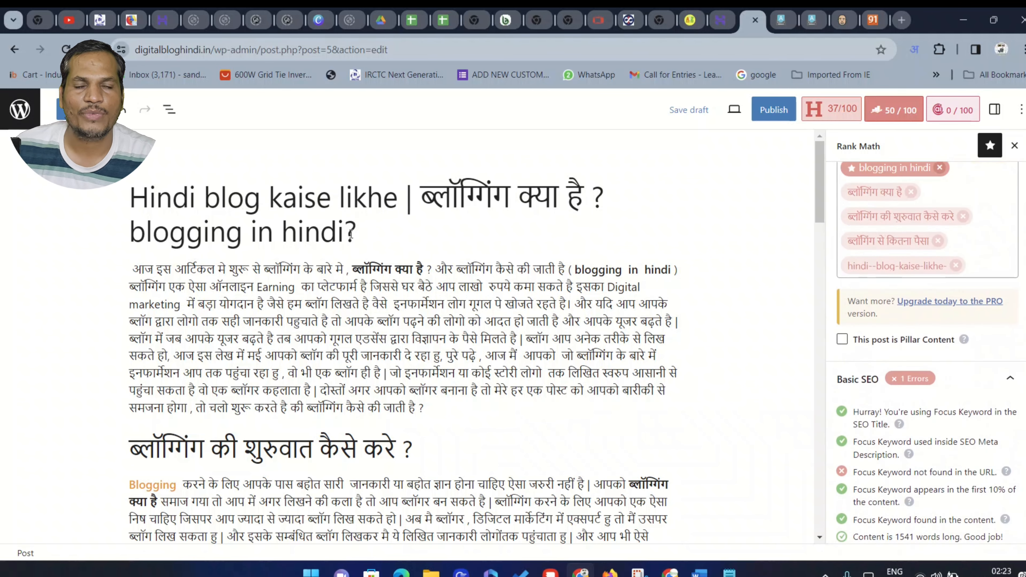
pyautogui.scroll(-3, 351, 234)
pyautogui.scroll(1, 356, 252)
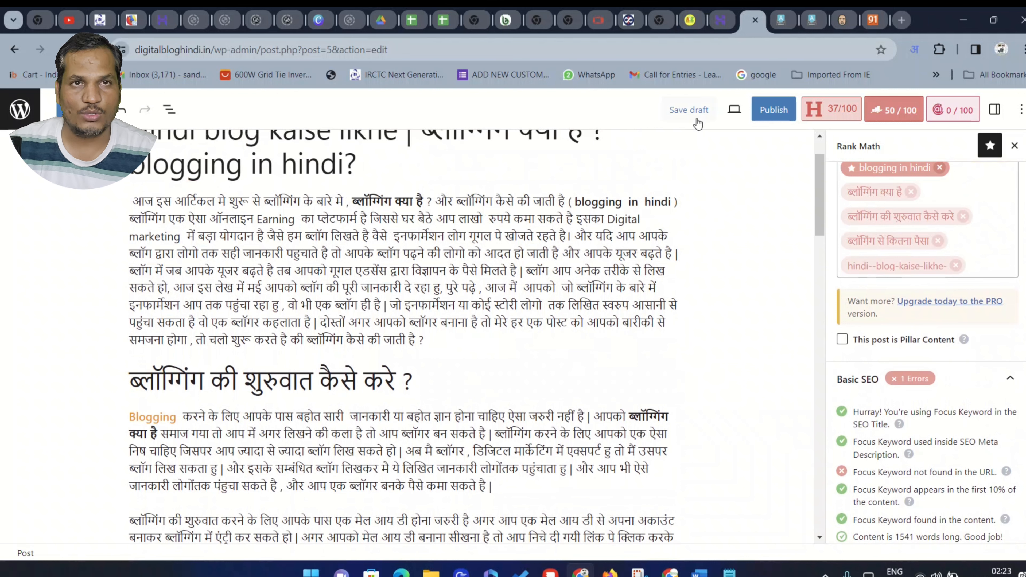
pyautogui.click(693, 112)
pyautogui.scroll(-3, 902, 255)
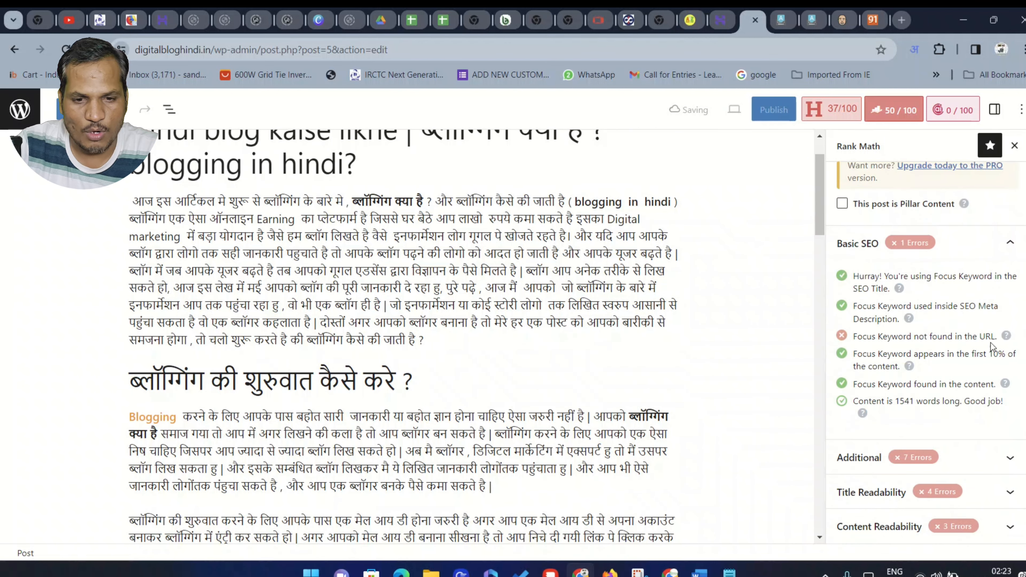
pyautogui.scroll(6, 969, 348)
pyautogui.scroll(3, 952, 357)
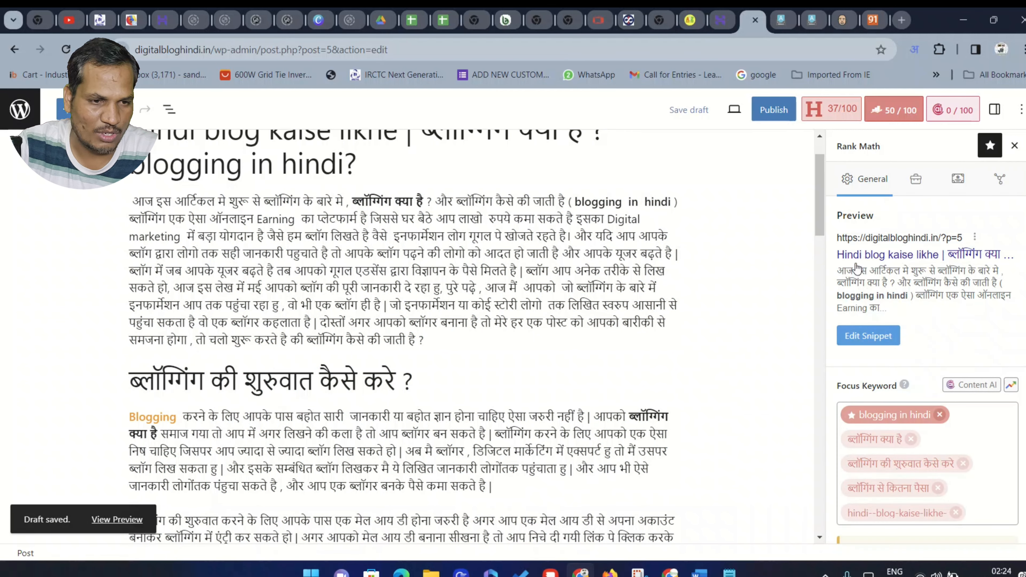
# Step: Remove the focus keyword "hindi--blog-kaise-likhe-" from the post's focus keywords
pyautogui.scroll(-5, 891, 391)
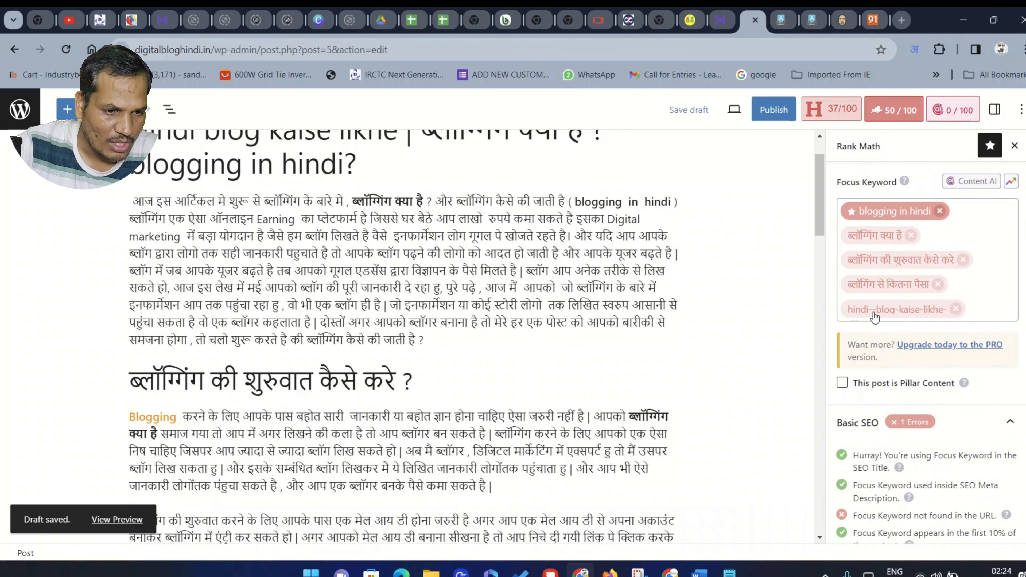
pyautogui.click(955, 309)
pyautogui.scroll(3, 852, 280)
pyautogui.scroll(2, 850, 270)
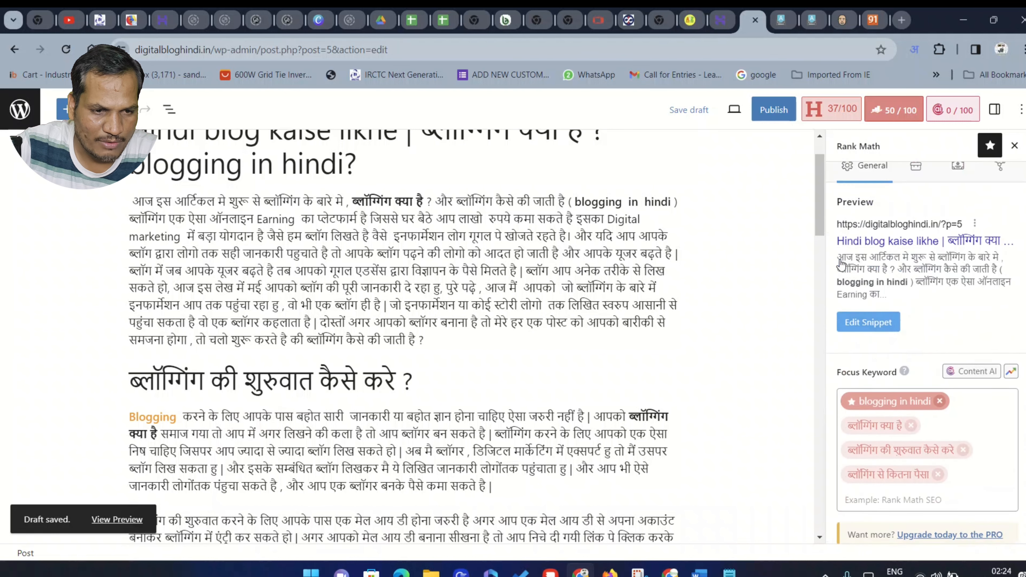
pyautogui.scroll(2, 163, 208)
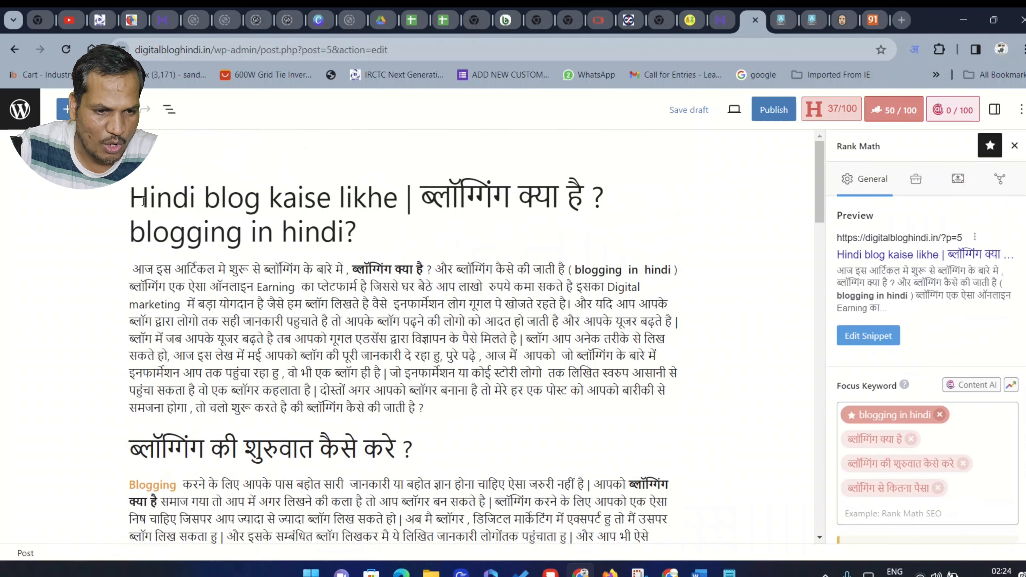
# Step: Copy "Hindi blog kaise likhe" from the post title and add it as a focus keyword
pyautogui.moveTo(131, 193); pyautogui.dragTo(395, 196)
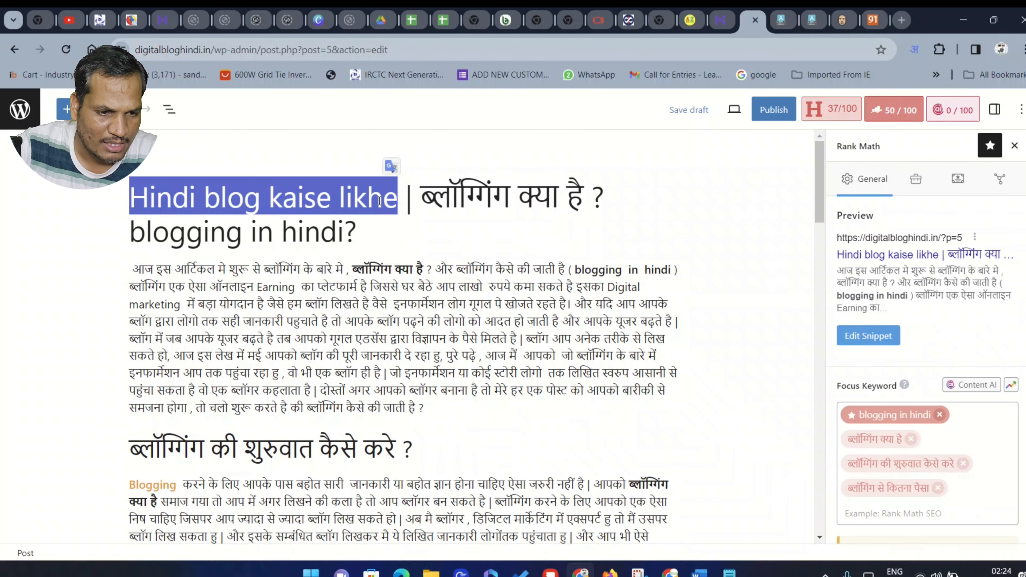
pyautogui.rightClick(387, 218)
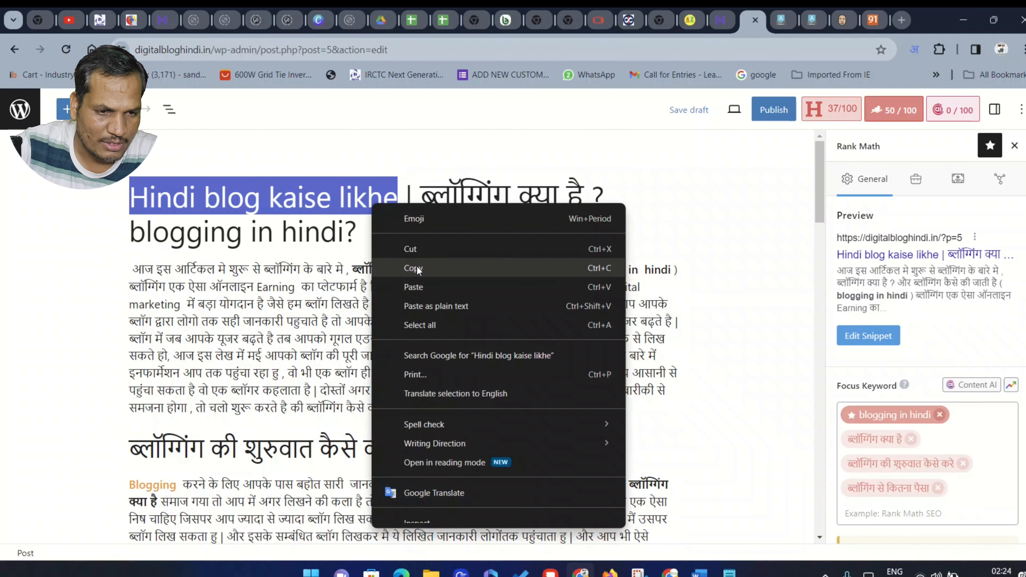
pyautogui.click(416, 268)
pyautogui.scroll(-6, 565, 323)
pyautogui.click(884, 516)
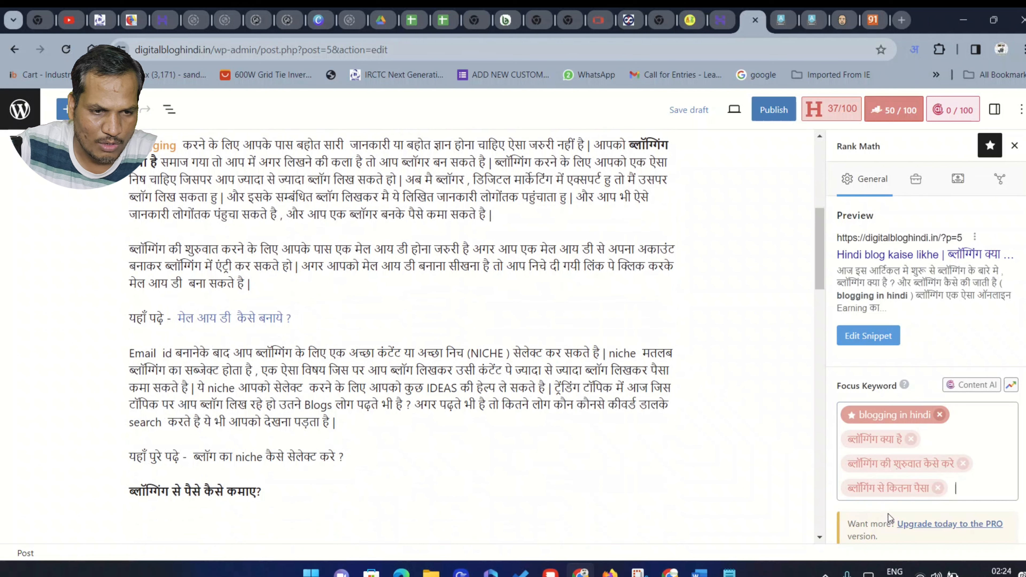
pyautogui.rightClick(960, 488)
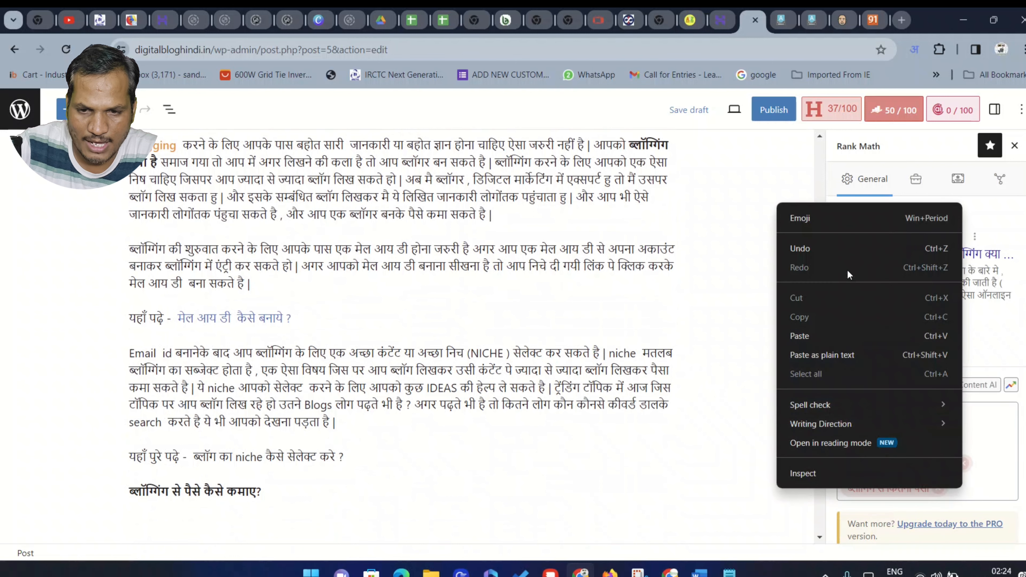
pyautogui.click(830, 335)
pyautogui.scroll(-3, 967, 497)
pyautogui.scroll(3, 966, 497)
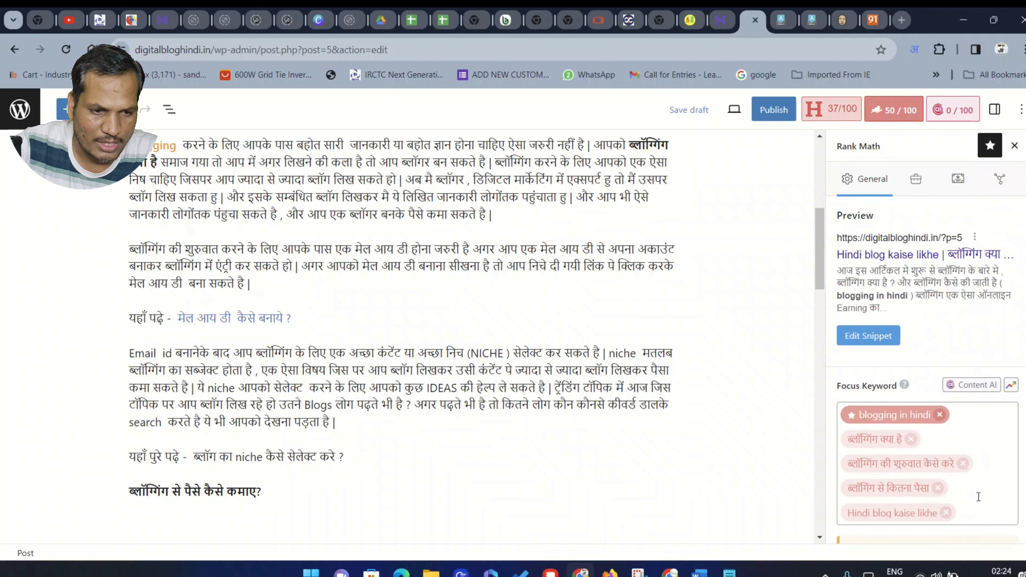
# Step: Examine the Basic SEO check on the focus keyword in the URL and the Additional checks, comparing them with the post's first subheading
pyautogui.scroll(-3, 978, 497)
pyautogui.scroll(-2, 984, 397)
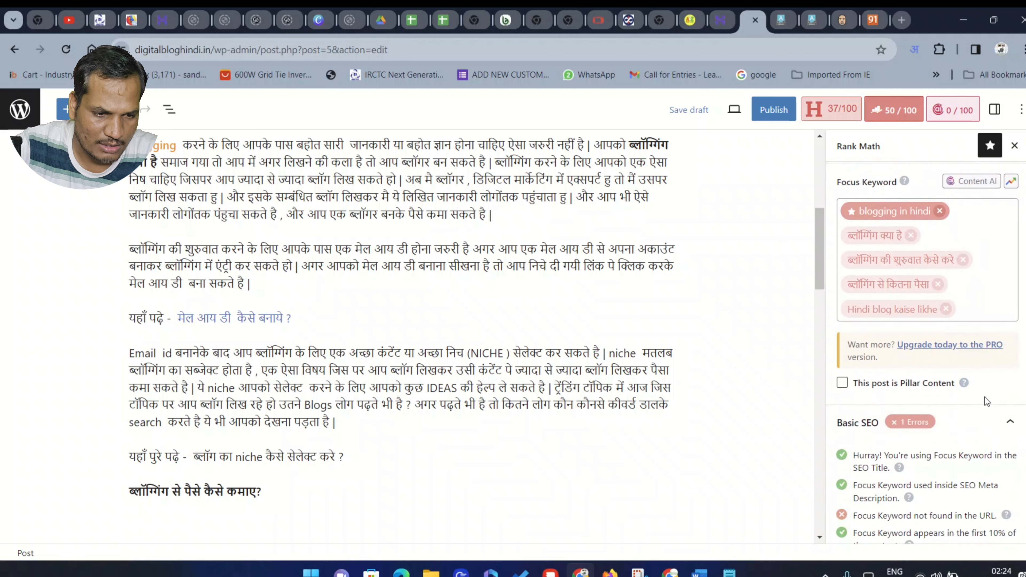
pyautogui.click(966, 308)
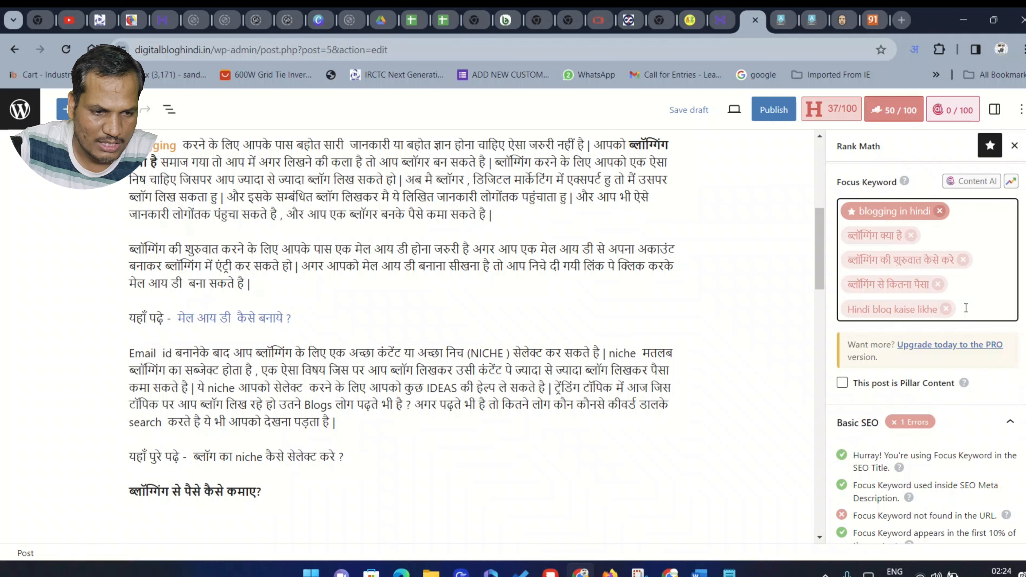
pyautogui.scroll(-2, 969, 338)
pyautogui.moveTo(912, 377); pyautogui.dragTo(996, 378)
pyautogui.scroll(-1, 969, 338)
pyautogui.click(972, 456)
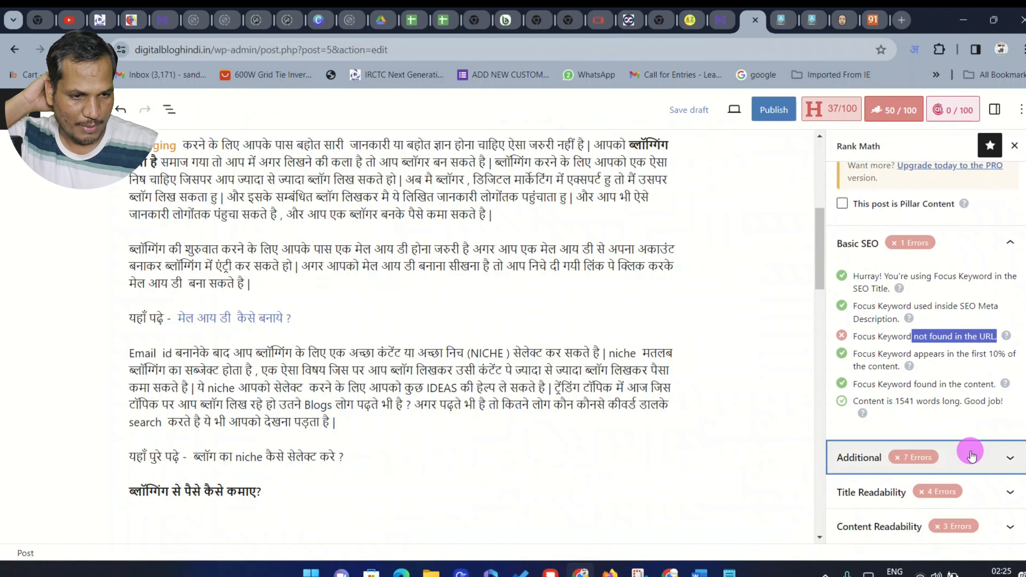
pyautogui.scroll(-5, 861, 257)
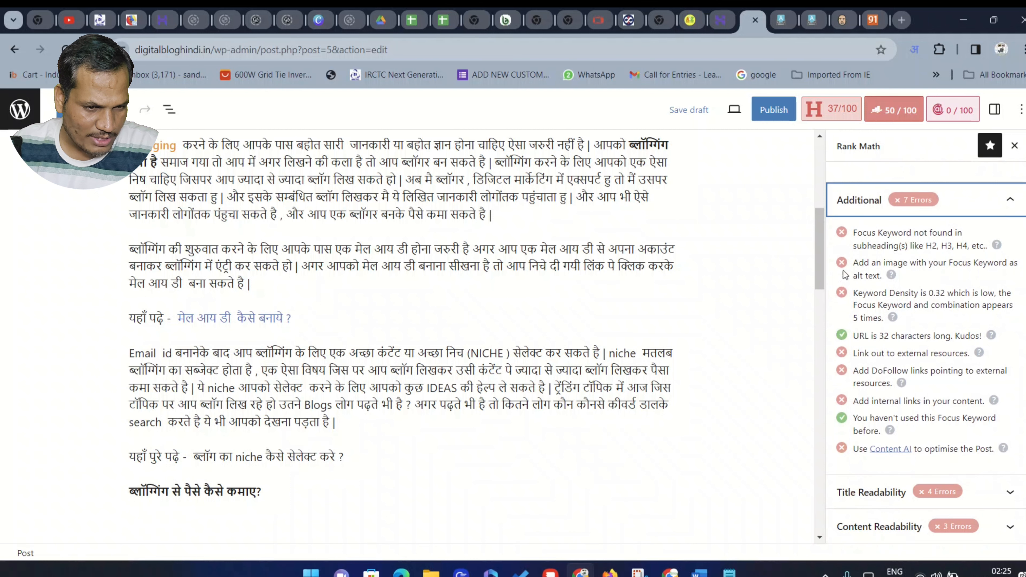
pyautogui.scroll(5, 946, 259)
pyautogui.scroll(8, 356, 207)
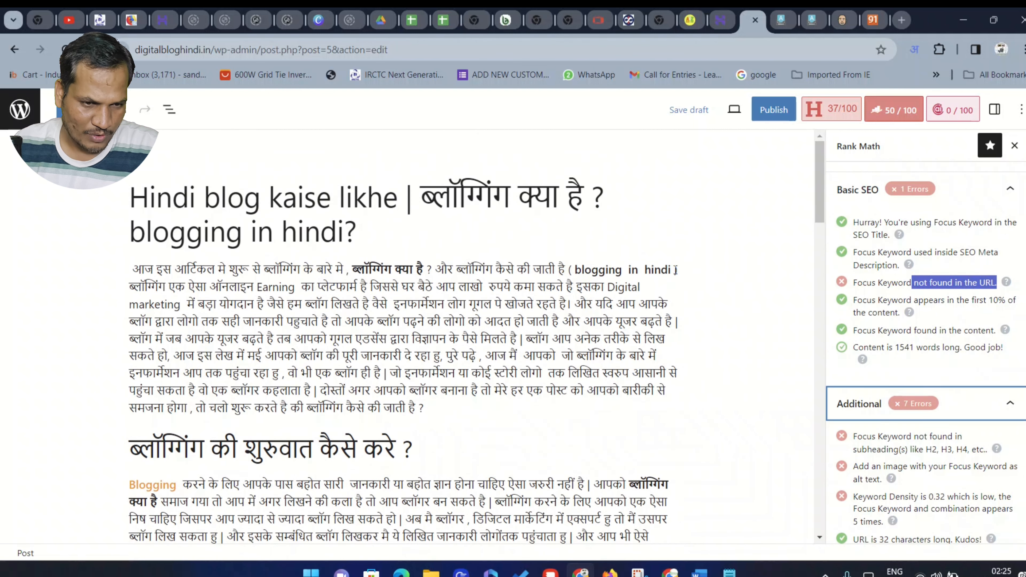
pyautogui.scroll(-3, 356, 207)
pyautogui.scroll(-4, 971, 399)
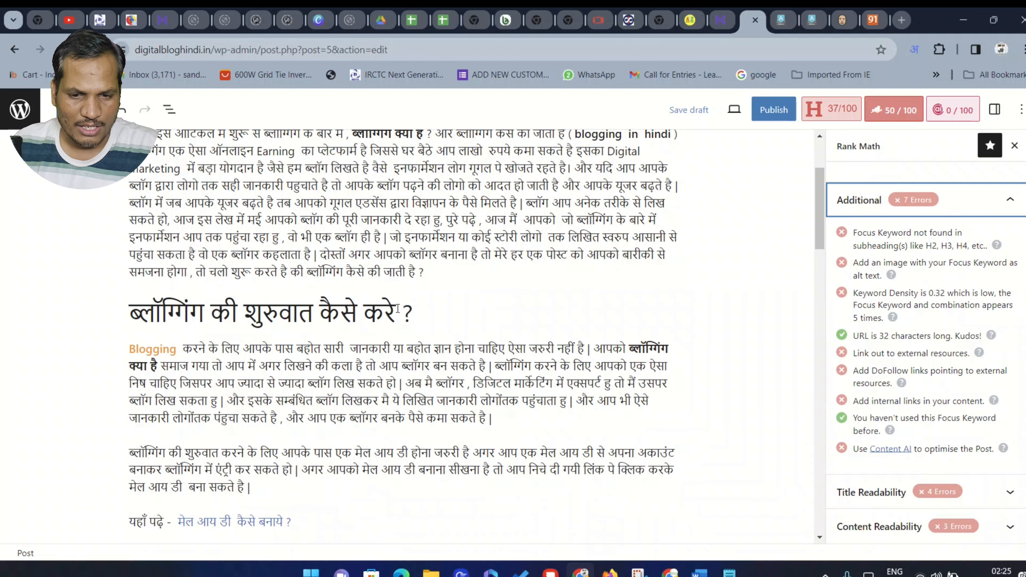
pyautogui.moveTo(397, 308); pyautogui.dragTo(131, 311)
pyautogui.click(531, 261)
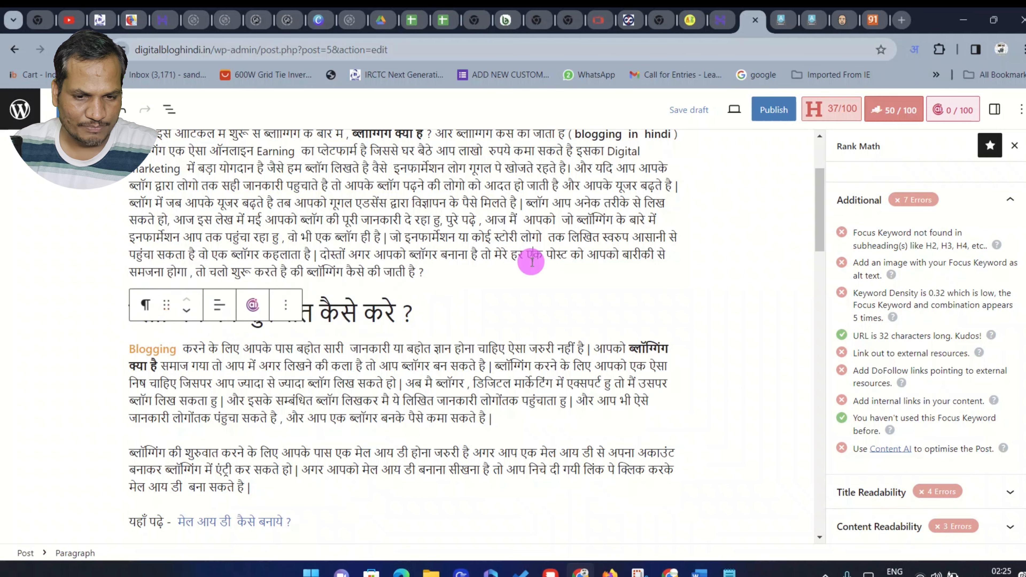
pyautogui.scroll(3, 463, 229)
pyautogui.scroll(-1, 217, 212)
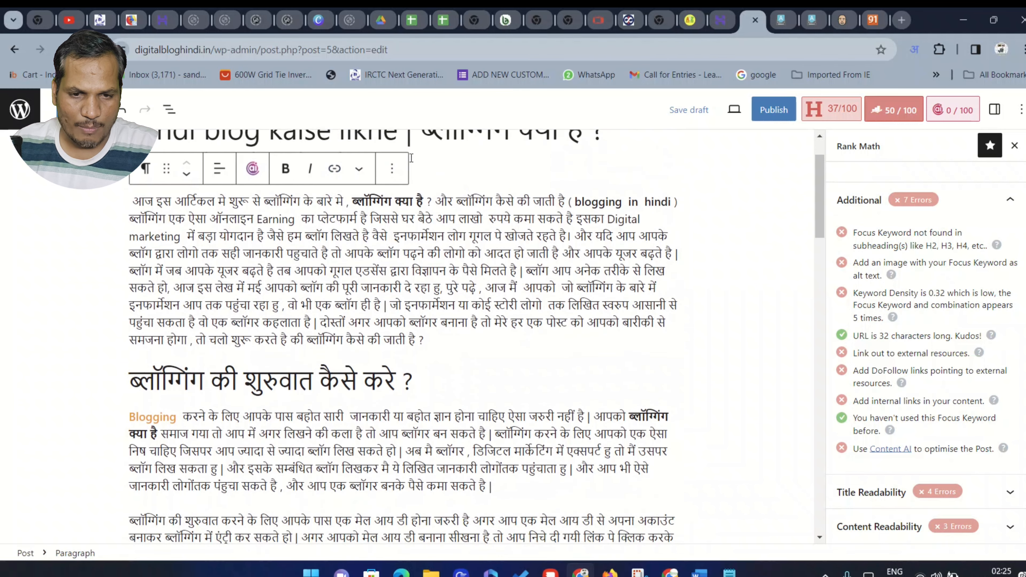
# Step: Delete "Hindi blog kaise likhe |" from the start of the post title
pyautogui.scroll(1, 397, 191)
pyautogui.moveTo(398, 191); pyautogui.dragTo(1, 195)
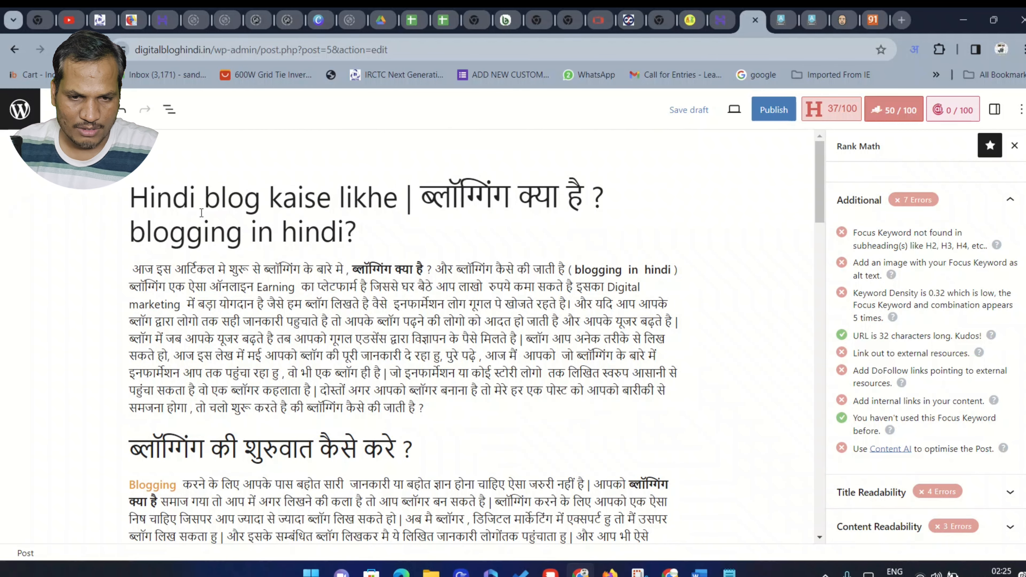
pyautogui.moveTo(400, 195)
pyautogui.mouseDown()
pyautogui.moveTo(128, 196)
pyautogui.moveTo(400, 204)
pyautogui.mouseUp()
pyautogui.press('BackSpace')
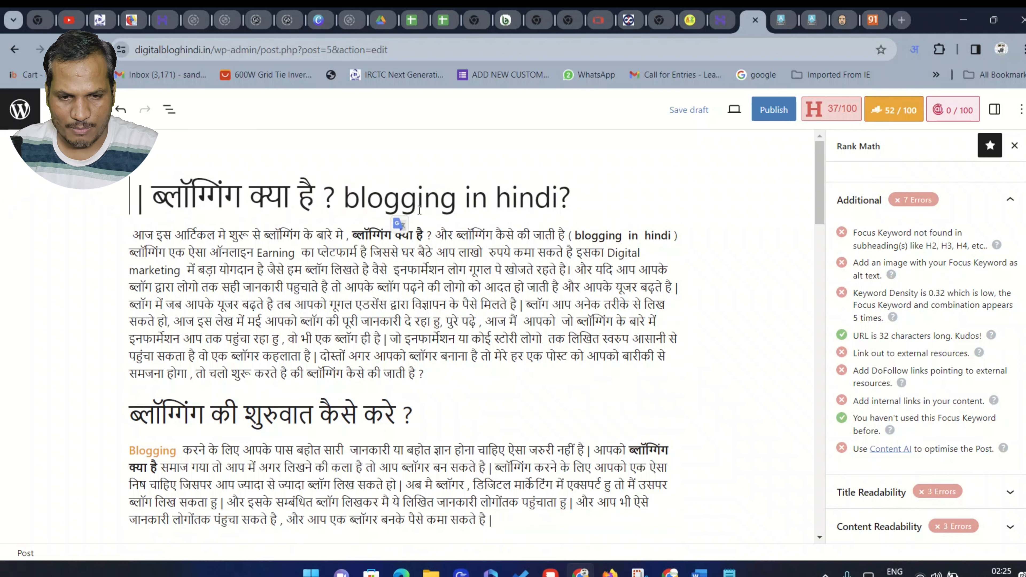
pyautogui.press('Delete')
pyautogui.press('Delete')
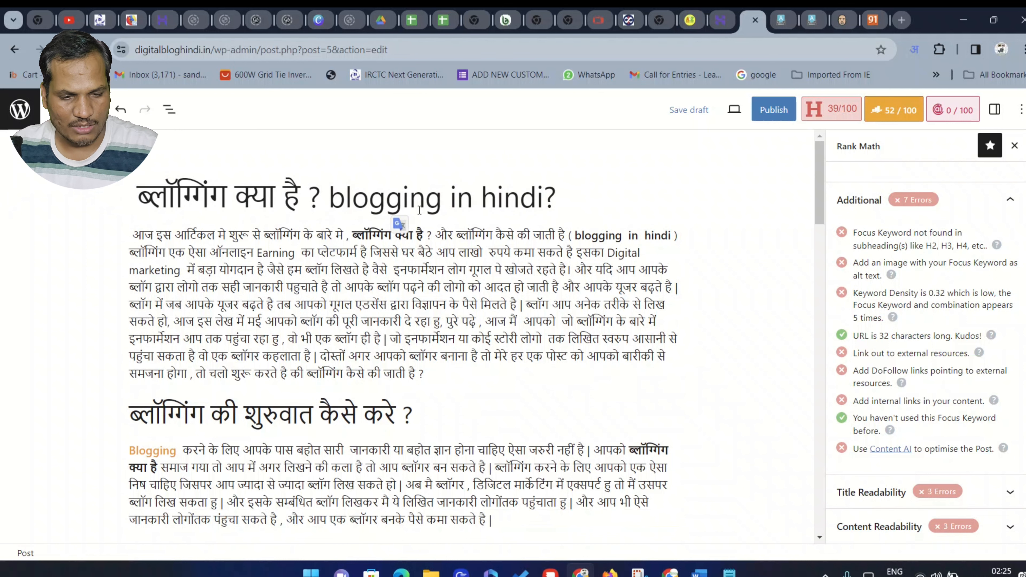
# Step: Append "| ब्लॉग्गिंग की शुरुवात कैसे करे" to the end of the post title, copying the Hindi phrase from the first subheading
pyautogui.click(566, 198)
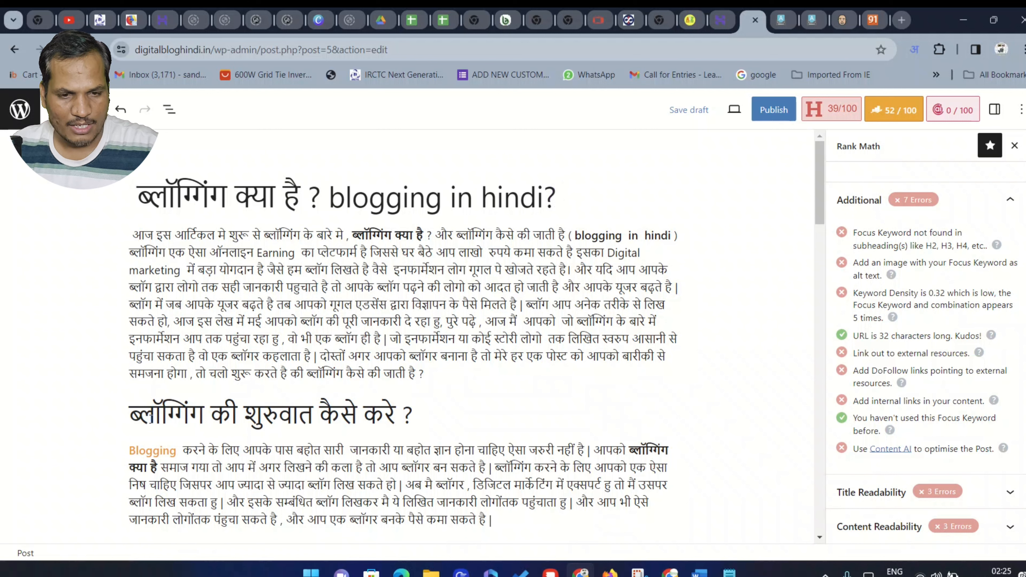
pyautogui.click(136, 416)
pyautogui.moveTo(136, 416); pyautogui.dragTo(383, 421)
pyautogui.rightClick(344, 410)
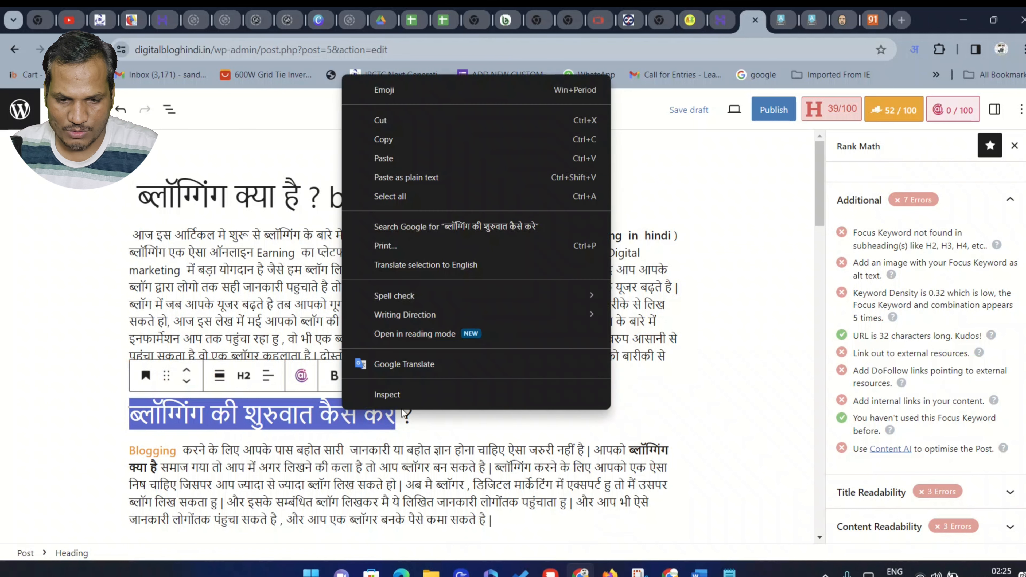
pyautogui.click(453, 133)
pyautogui.click(561, 191)
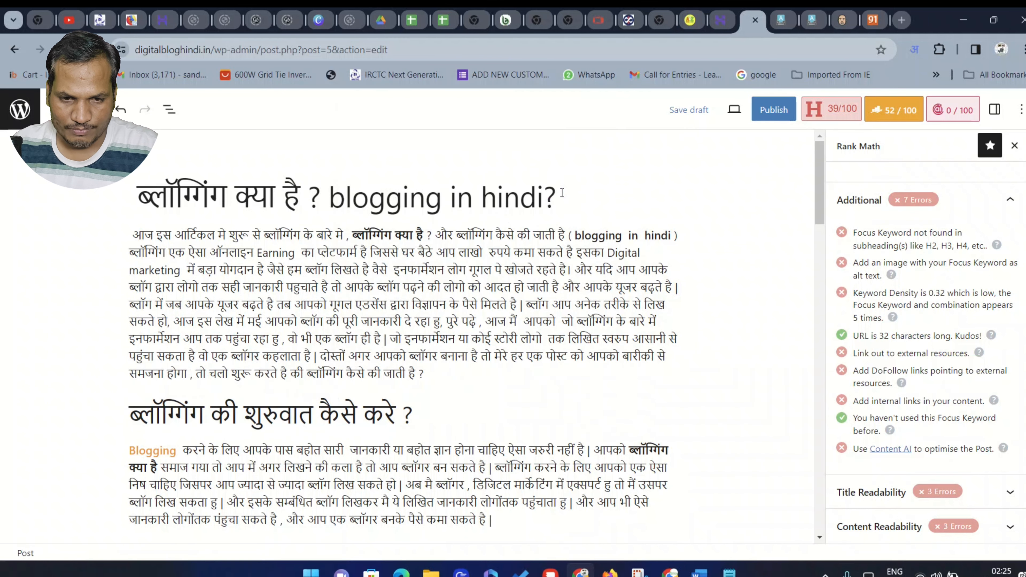
pyautogui.write('|')
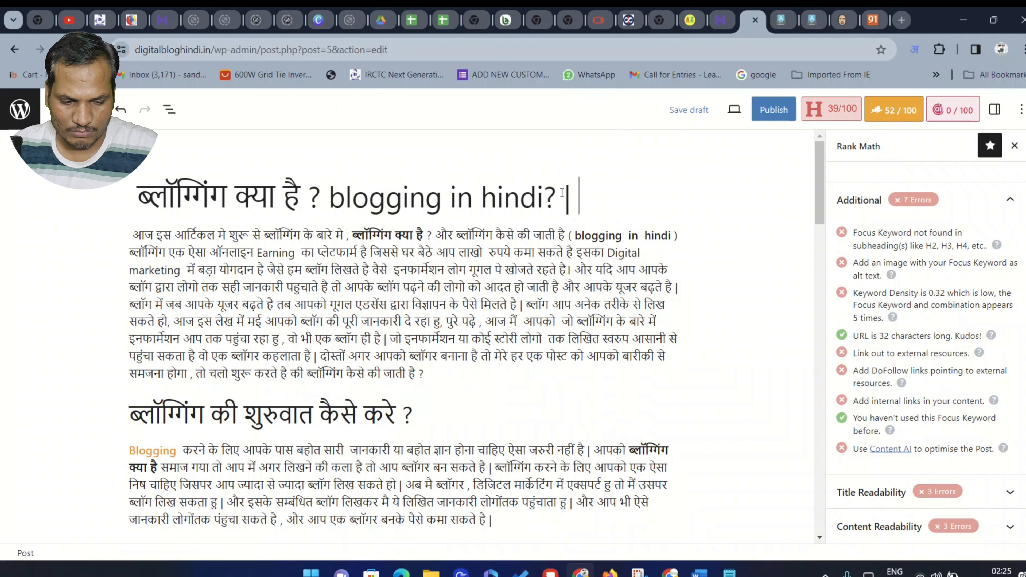
pyautogui.rightClick(612, 201)
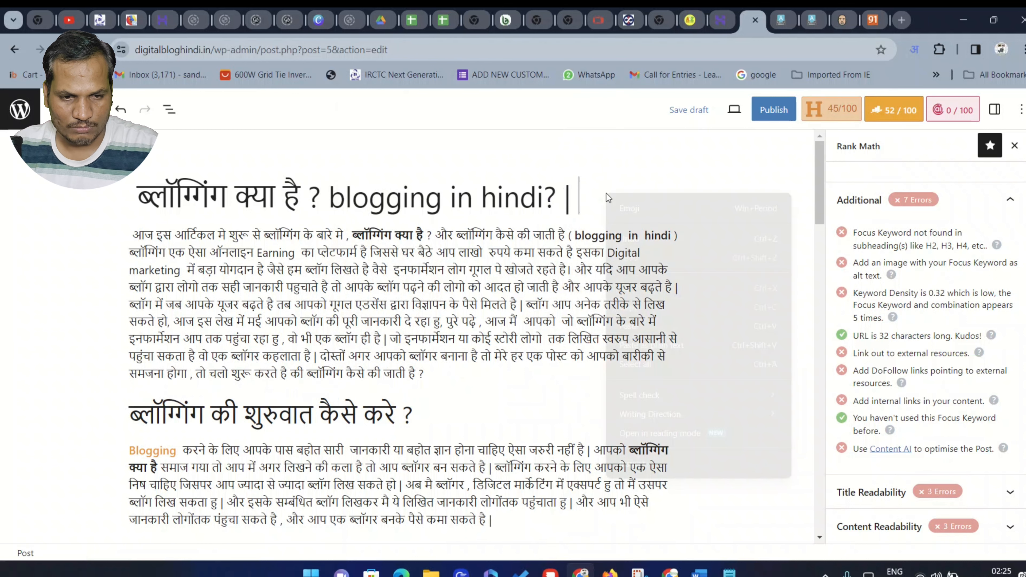
pyautogui.click(635, 325)
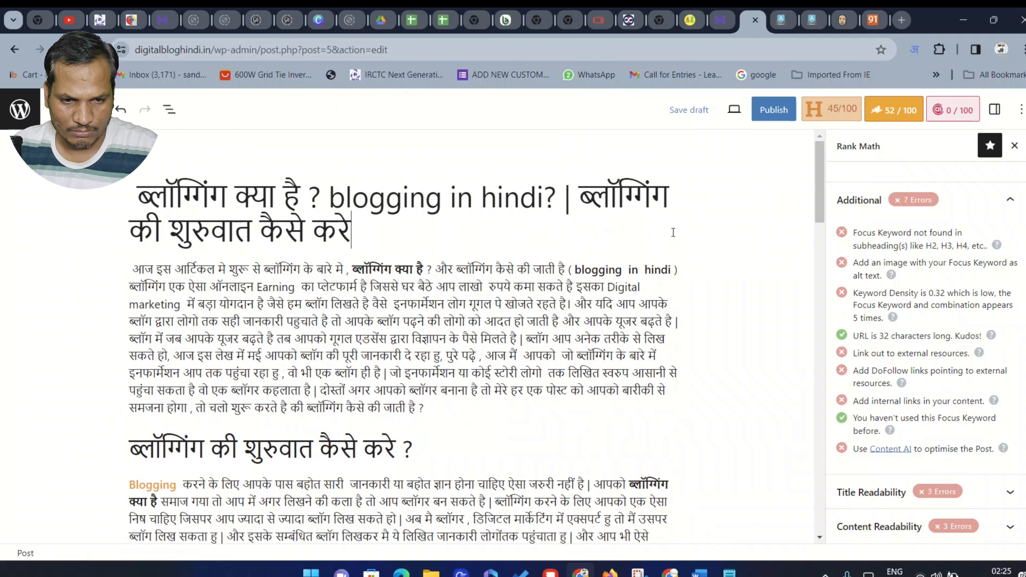
# Step: Review the Basic SEO and Additional checks for the edited title, especially the focus keyword in the URL
pyautogui.scroll(5, 909, 166)
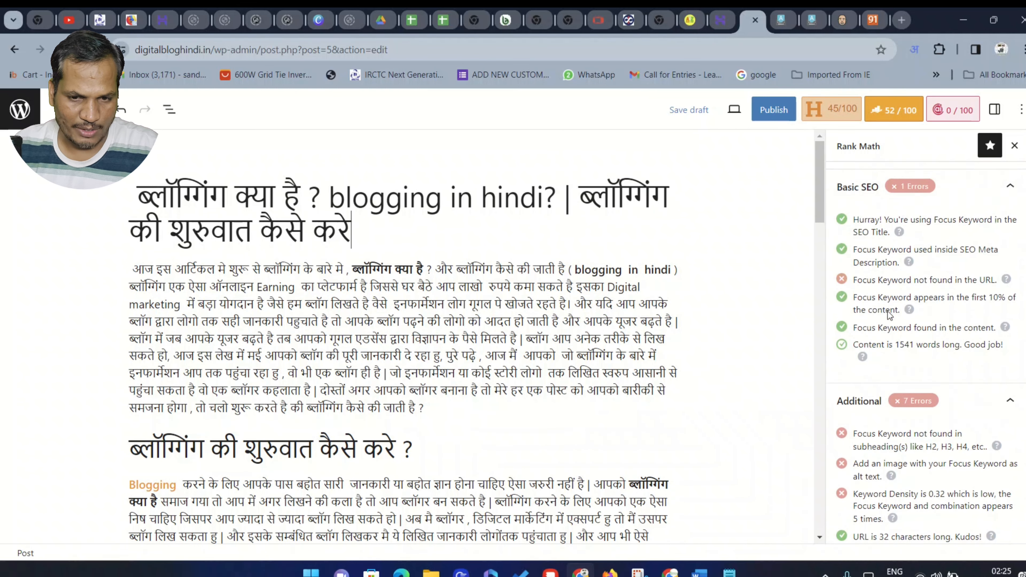
pyautogui.click(730, 218)
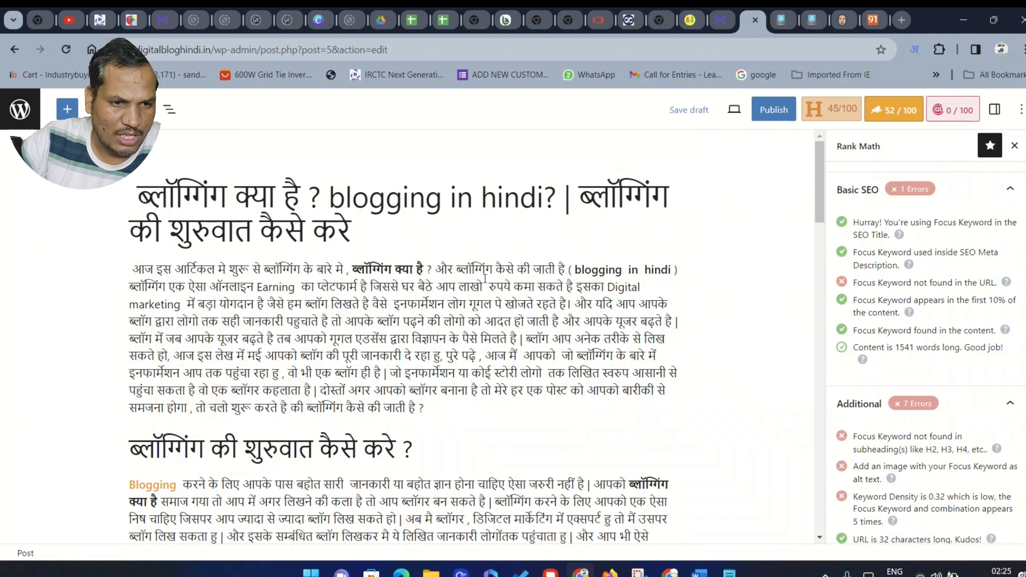
pyautogui.scroll(1, 901, 356)
pyautogui.scroll(-2, 904, 343)
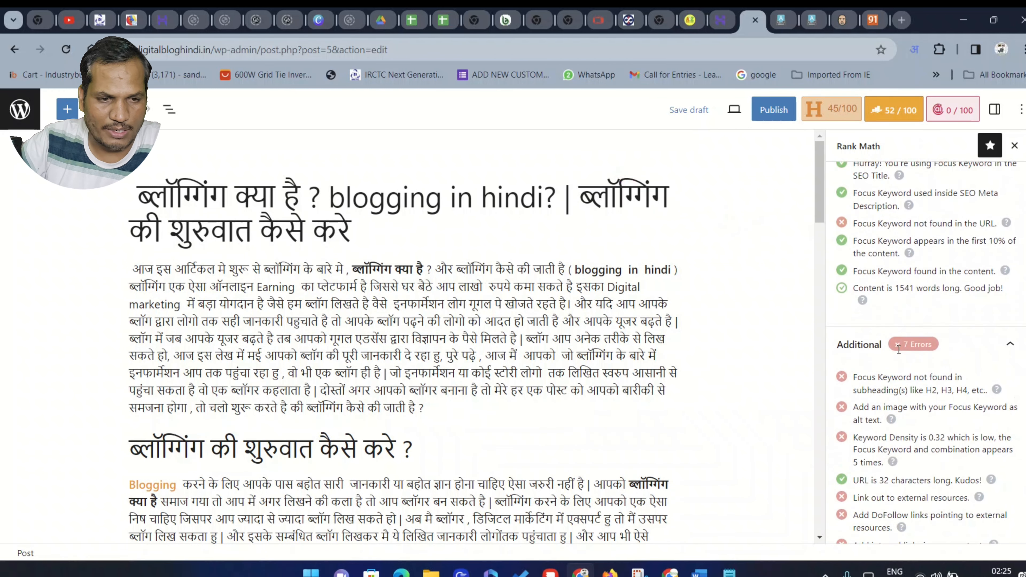
pyautogui.scroll(1, 904, 324)
pyautogui.moveTo(924, 282); pyautogui.dragTo(1000, 278)
pyautogui.click(528, 214)
# Step: Check the post's permalink in the snippet editor without changing it, and go over the Basic SEO and Additional checks
pyautogui.scroll(3, 862, 237)
pyautogui.scroll(5, 863, 242)
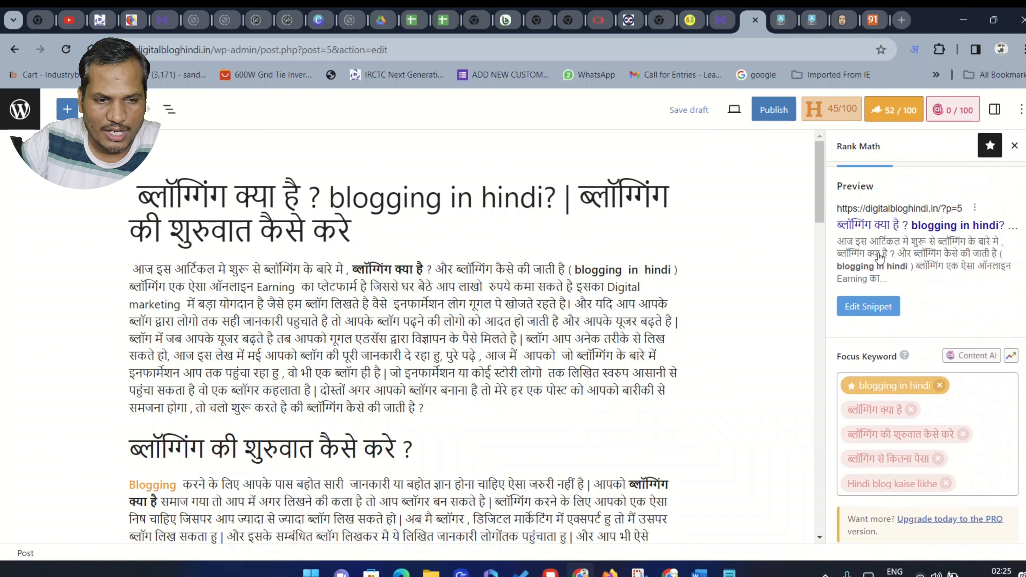
pyautogui.click(867, 310)
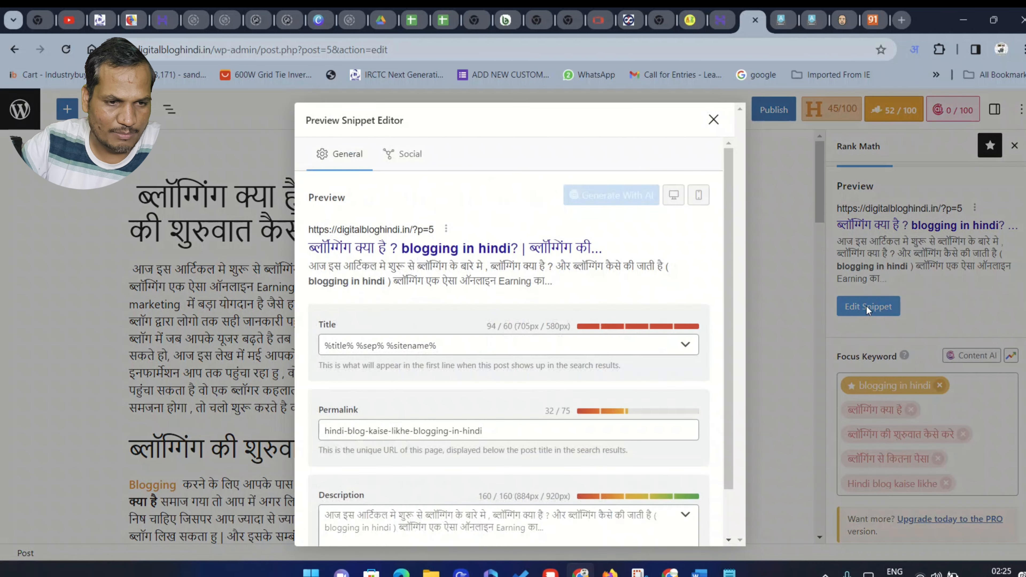
pyautogui.scroll(-1, 462, 351)
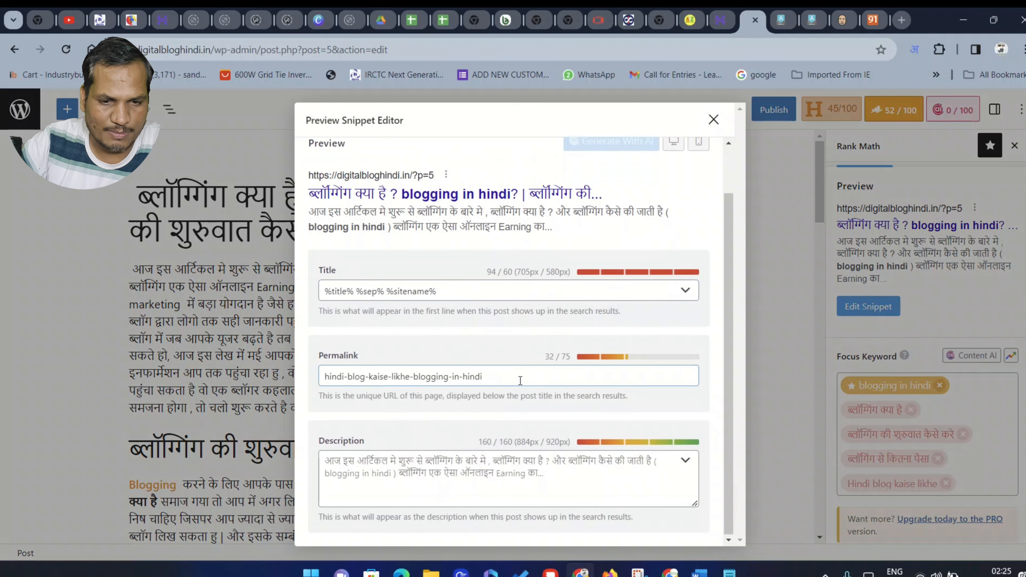
pyautogui.click(500, 376)
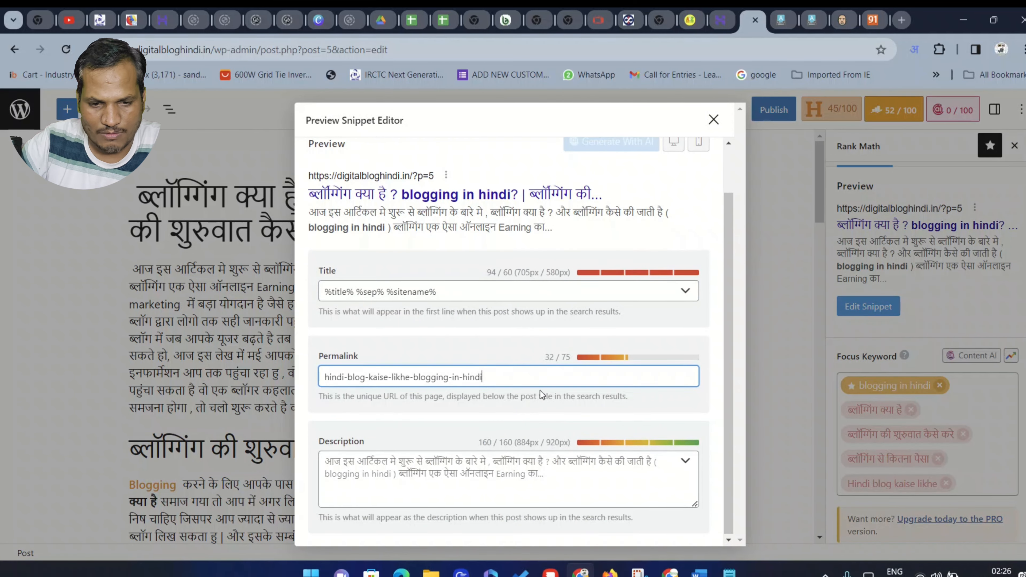
pyautogui.scroll(2, 690, 172)
pyautogui.click(713, 120)
pyautogui.scroll(-4, 970, 342)
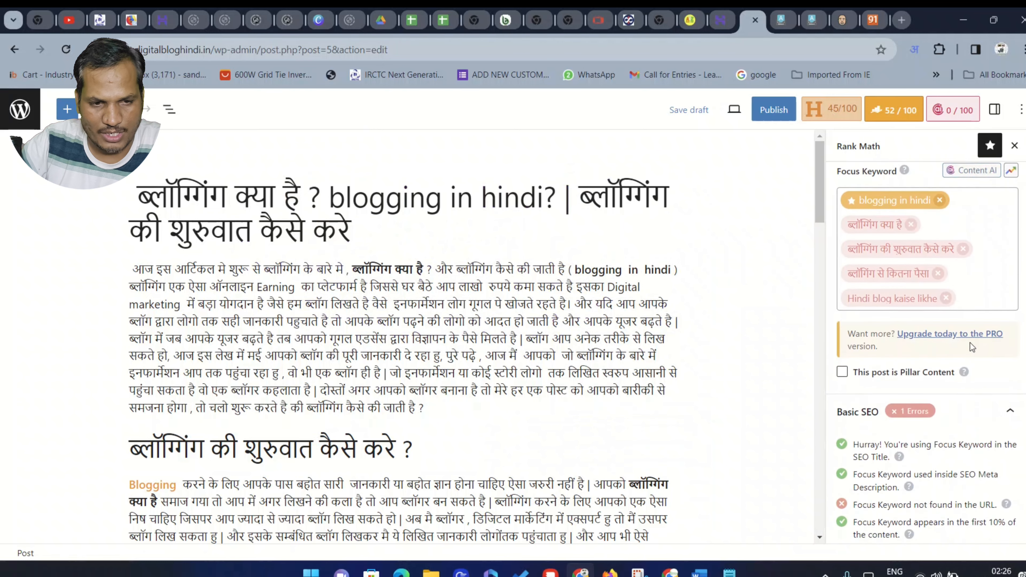
pyautogui.scroll(-5, 970, 347)
pyautogui.scroll(-5, 910, 338)
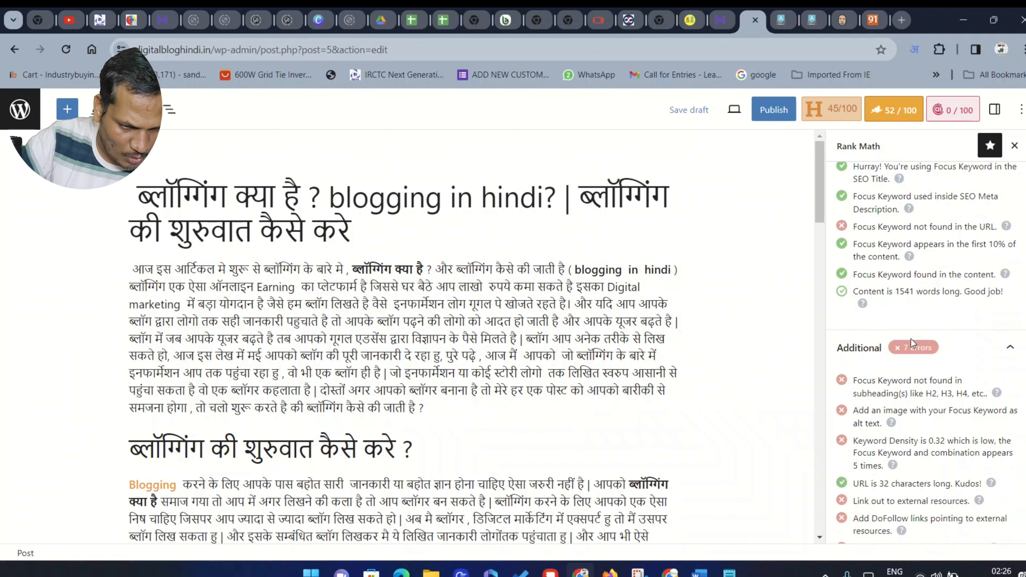
# Step: Insert a new paragraph directly below the post title reading "ब्लॉग्गिंग की सारी जानकारी"
pyautogui.click(360, 242)
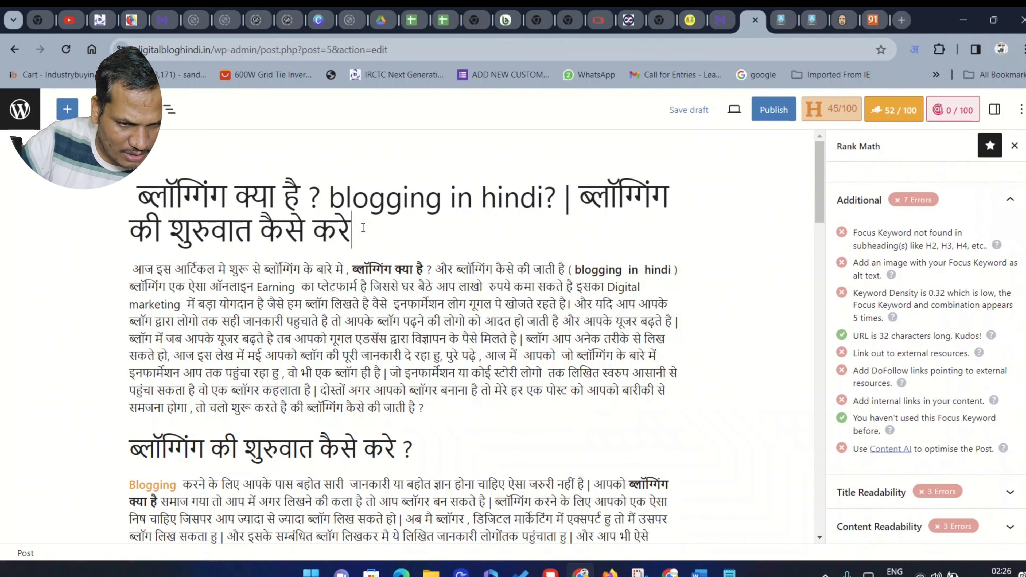
pyautogui.press('Return')
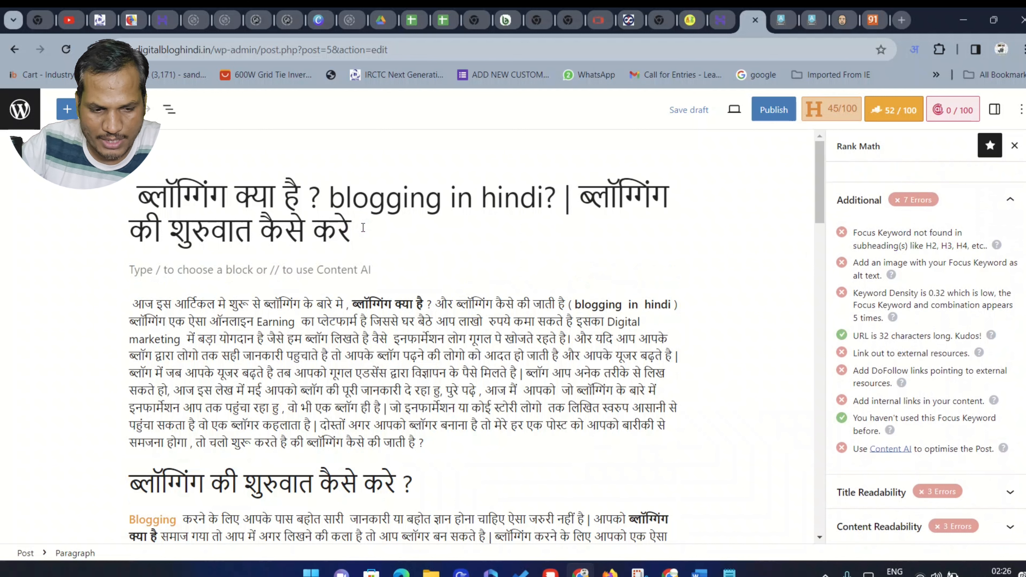
pyautogui.write('blogging ')
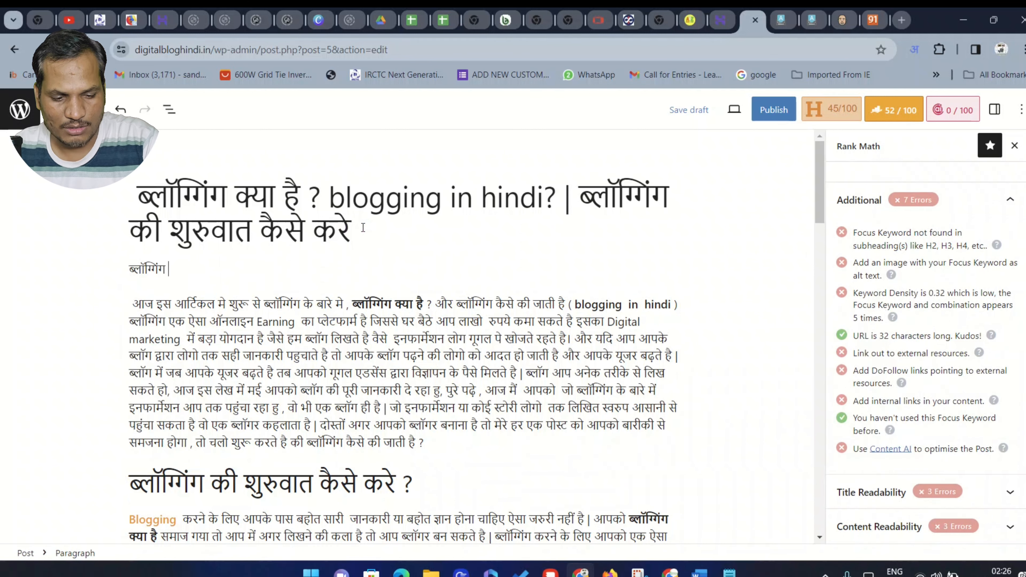
pyautogui.write('k')
pyautogui.press('BackSpace')
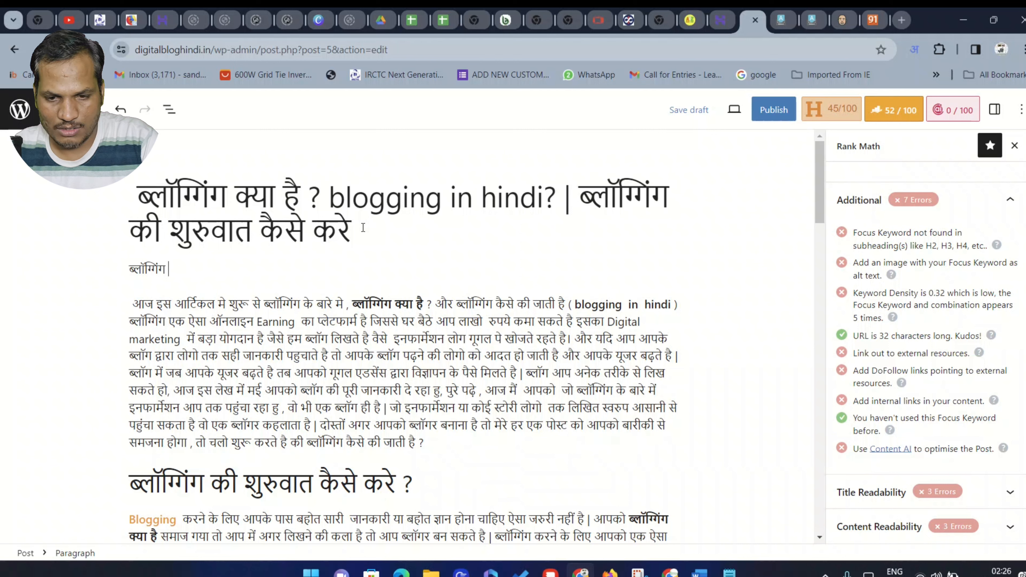
pyautogui.write('ki')
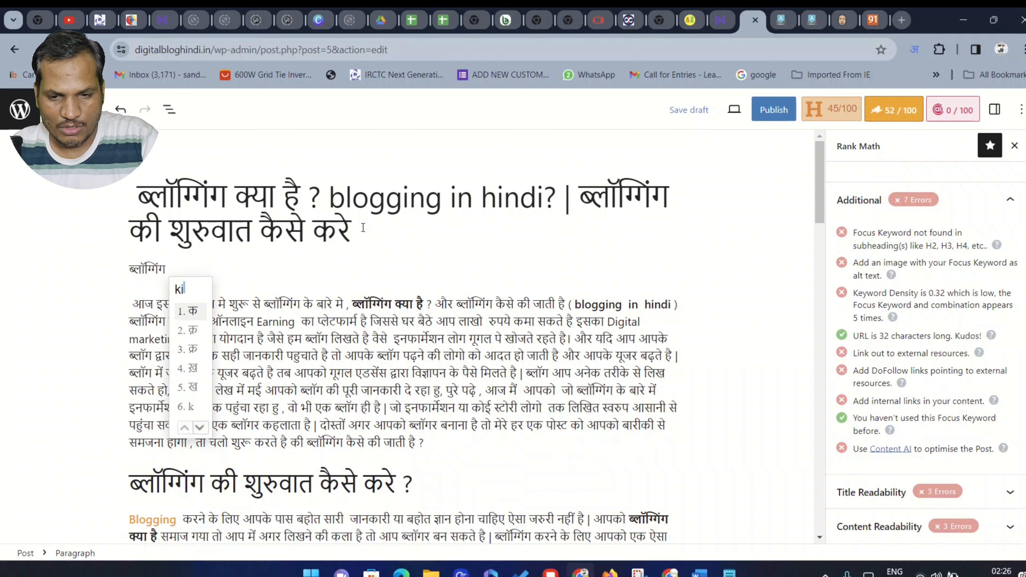
pyautogui.write(' sar')
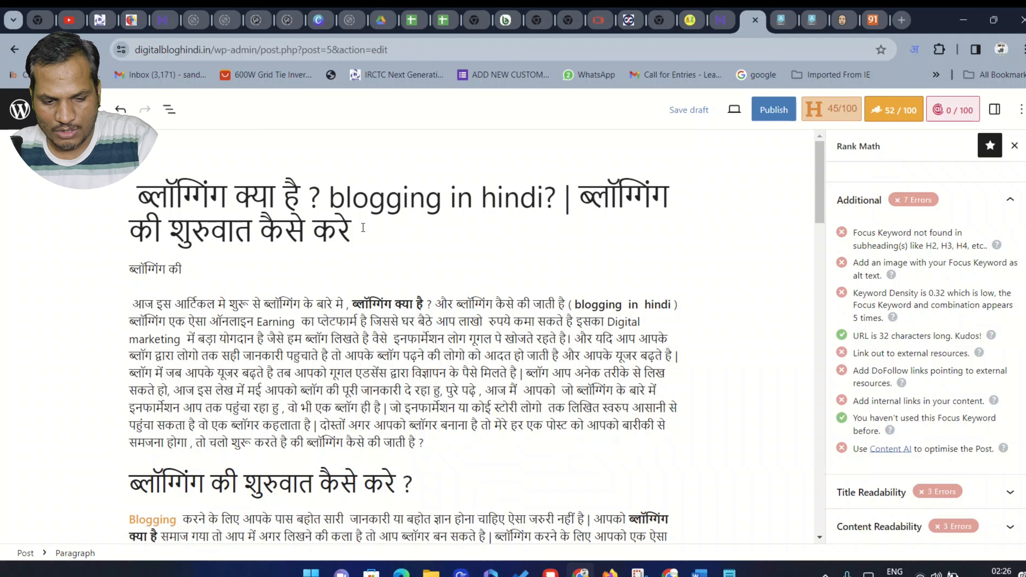
pyautogui.write('i')
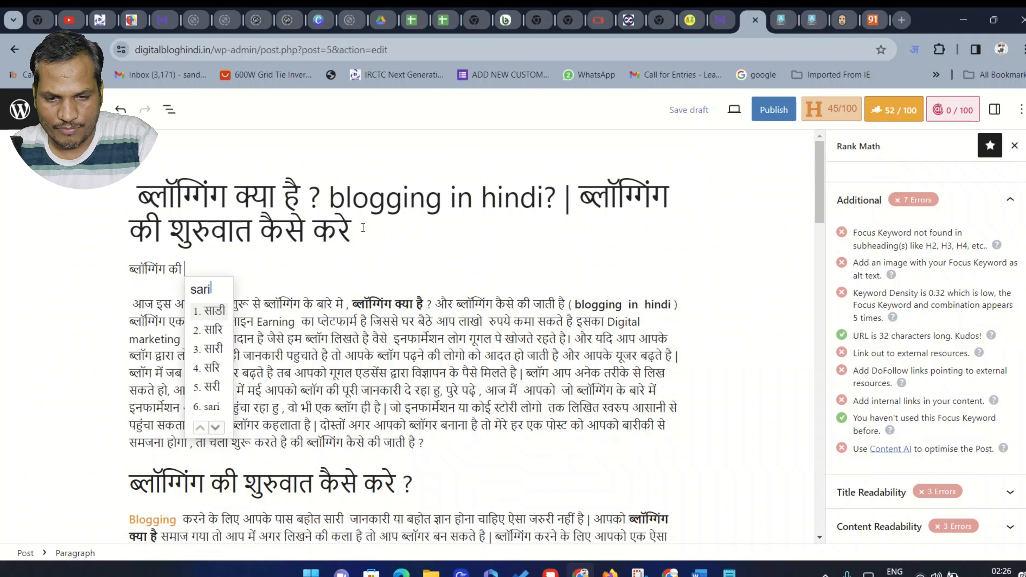
pyautogui.write('3')
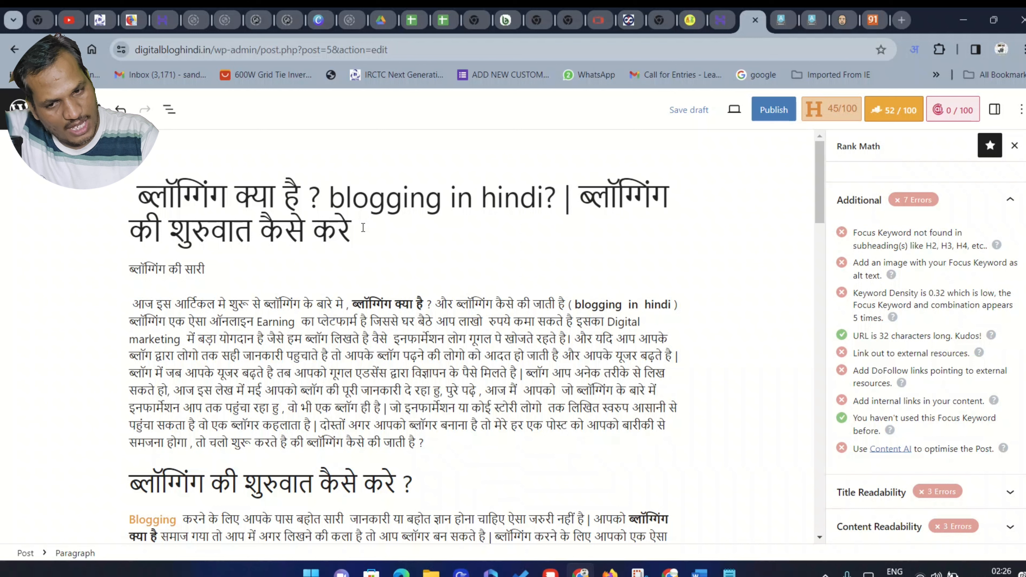
pyautogui.write('jan')
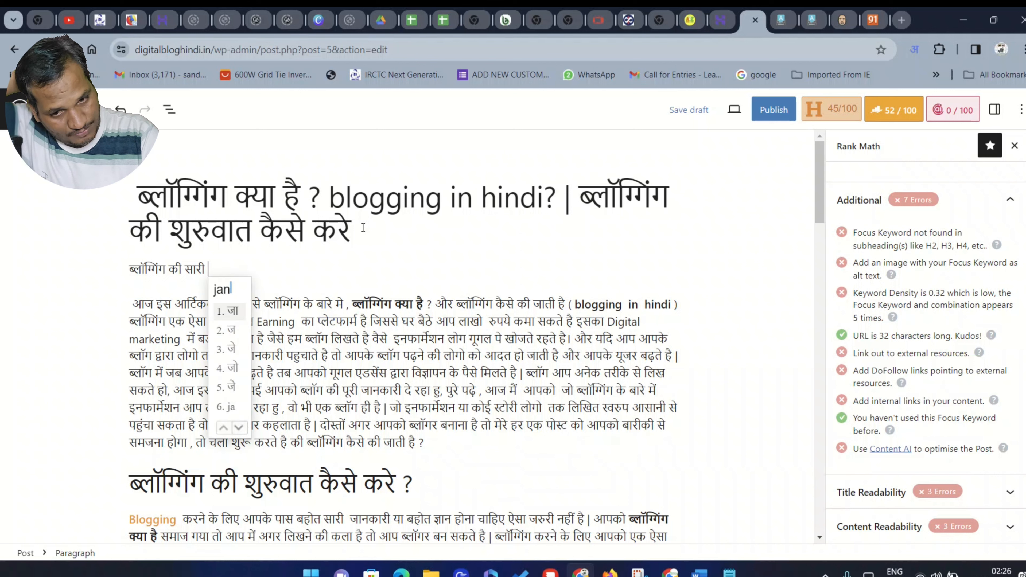
pyautogui.write('kari')
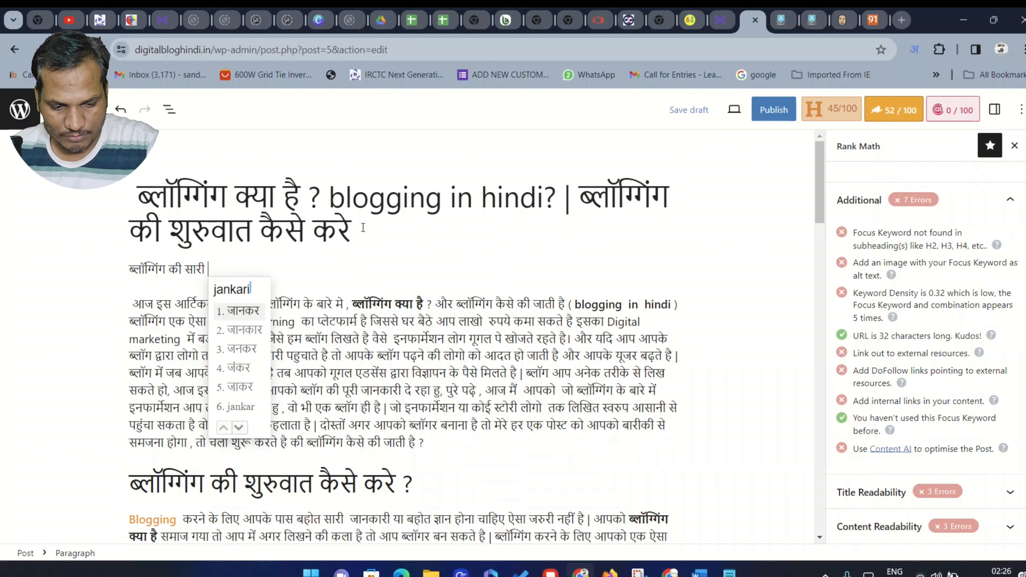
pyautogui.press('space')
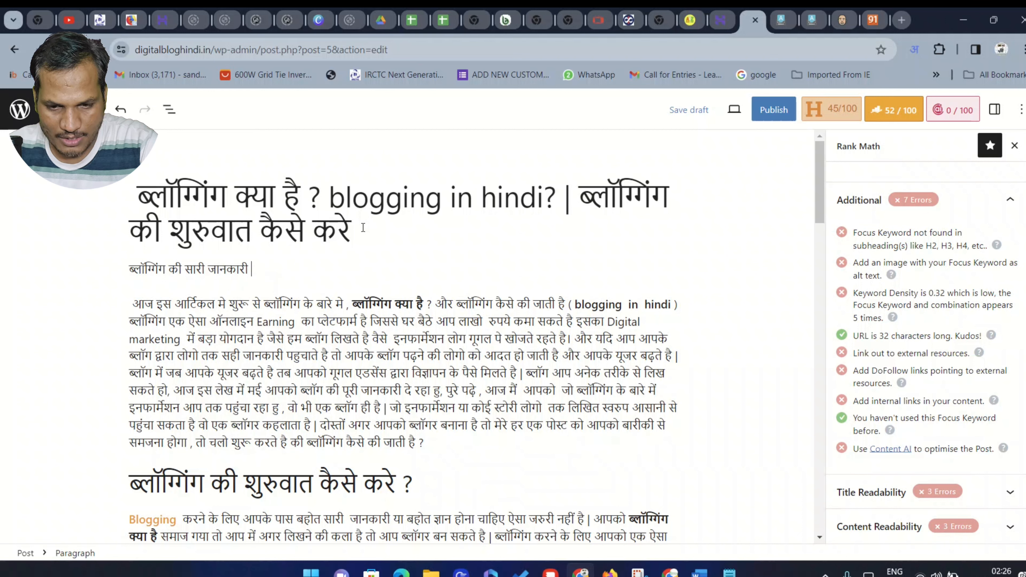
pyautogui.write('n')
pyautogui.press('BackSpace')
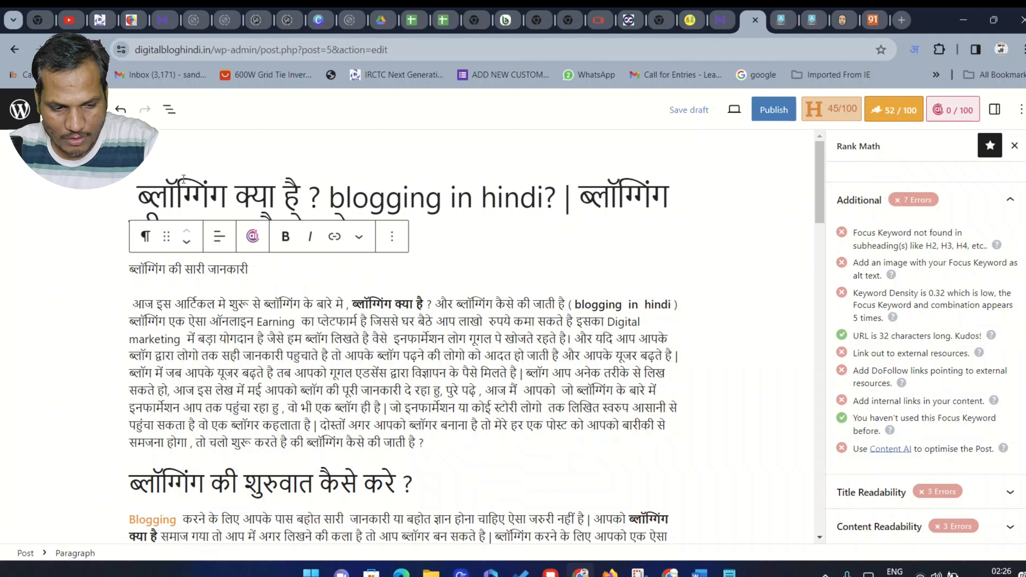
# Step: Copy "ब्लॉग्गिंग क्या है ? blogging in hindi" from the post title to the end of the new first paragraph
pyautogui.doubleClick(245, 193)
pyautogui.moveTo(244, 193); pyautogui.dragTo(542, 197)
pyautogui.rightClick(492, 201)
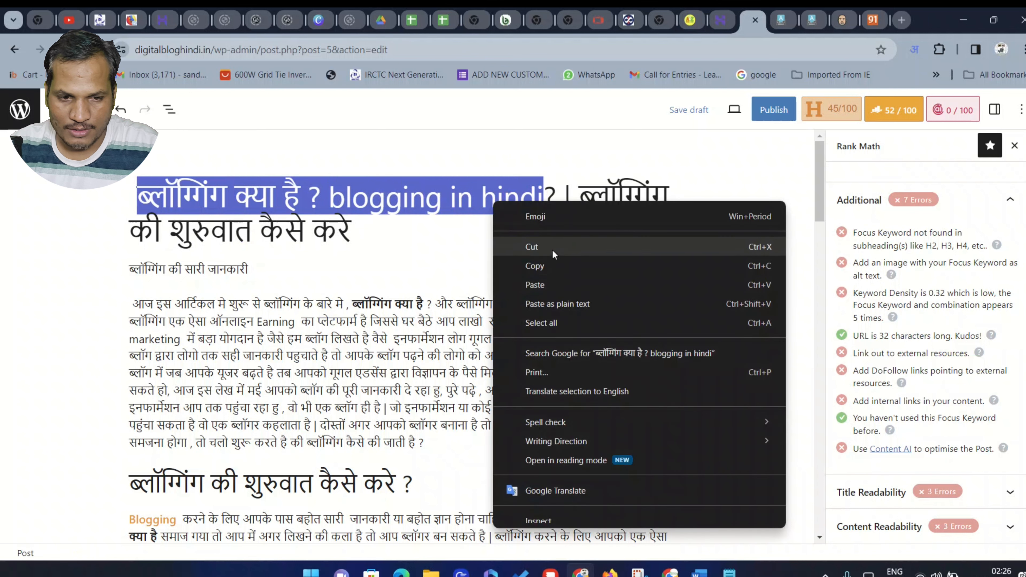
pyautogui.click(547, 267)
pyautogui.click(261, 267)
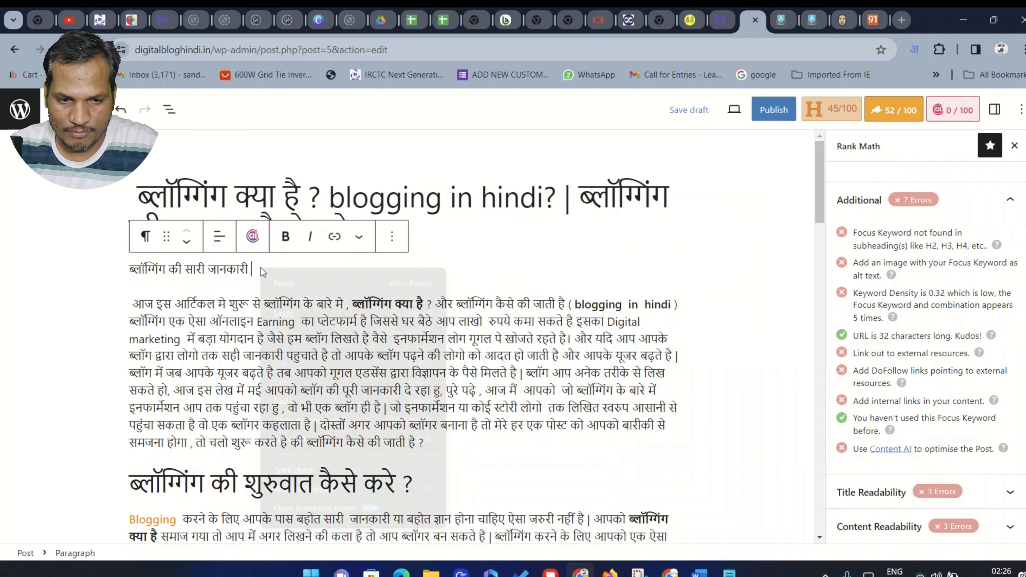
pyautogui.rightClick(260, 268)
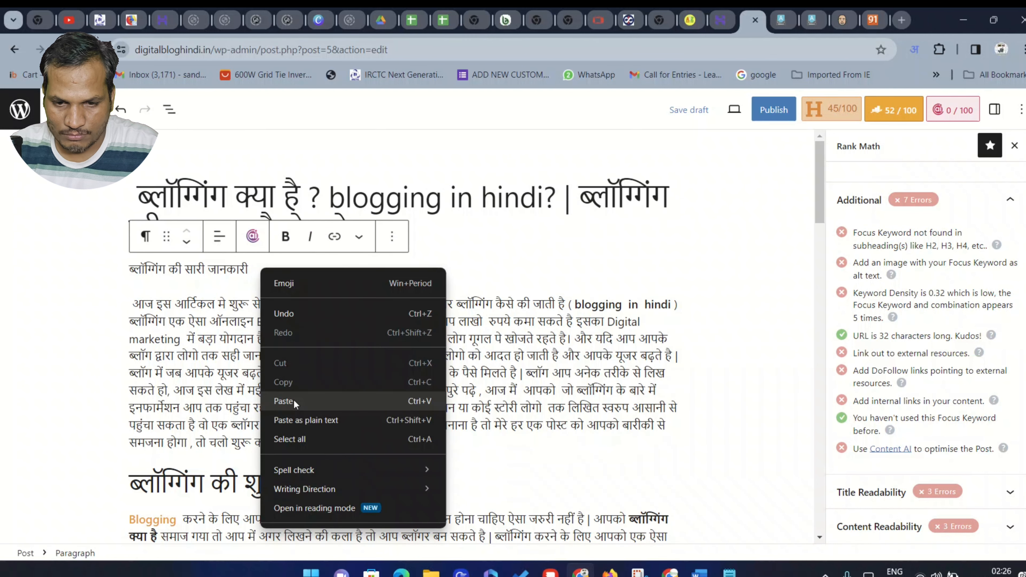
pyautogui.click(293, 399)
# Step: Enclose "ब्लॉग्गिंग क्या है ?" in double quotation marks in the first paragraph
pyautogui.click(253, 267)
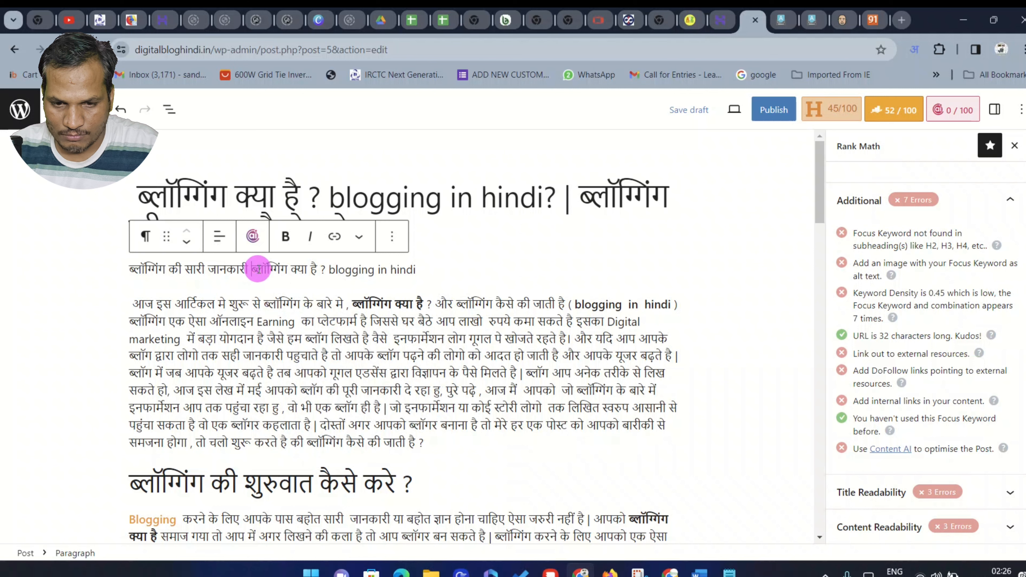
pyautogui.write('"')
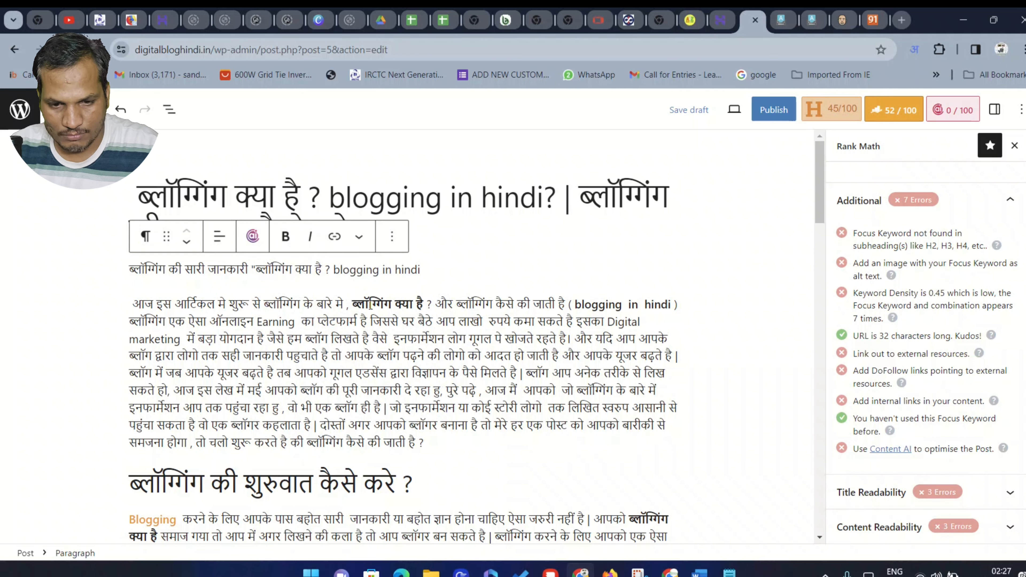
pyautogui.write('"')
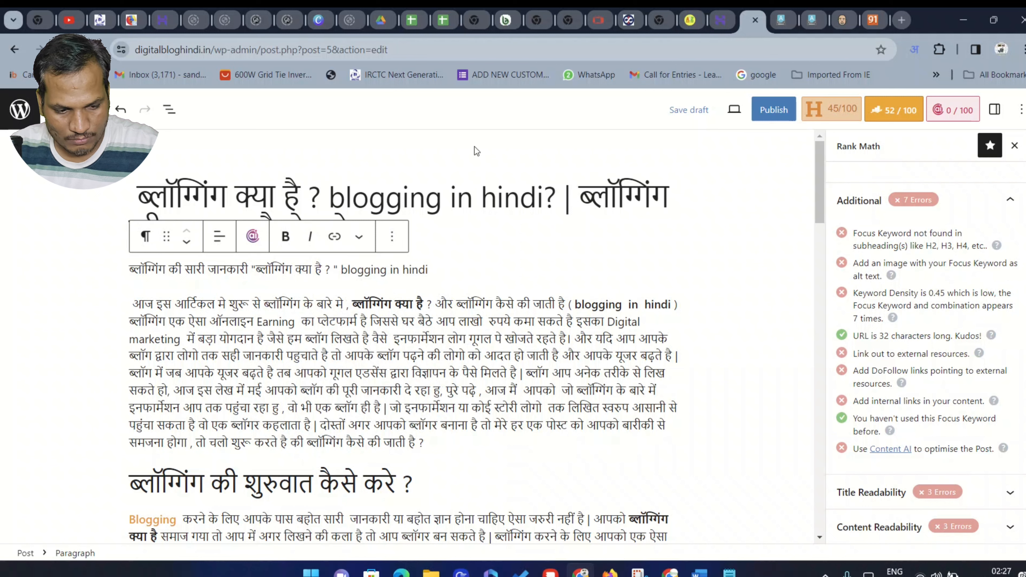
# Step: Complete the first paragraph's sentence after "blogging in hindi" with "यहाँ निचे दी गयी है पूरी पढ़े"
pyautogui.click(447, 271)
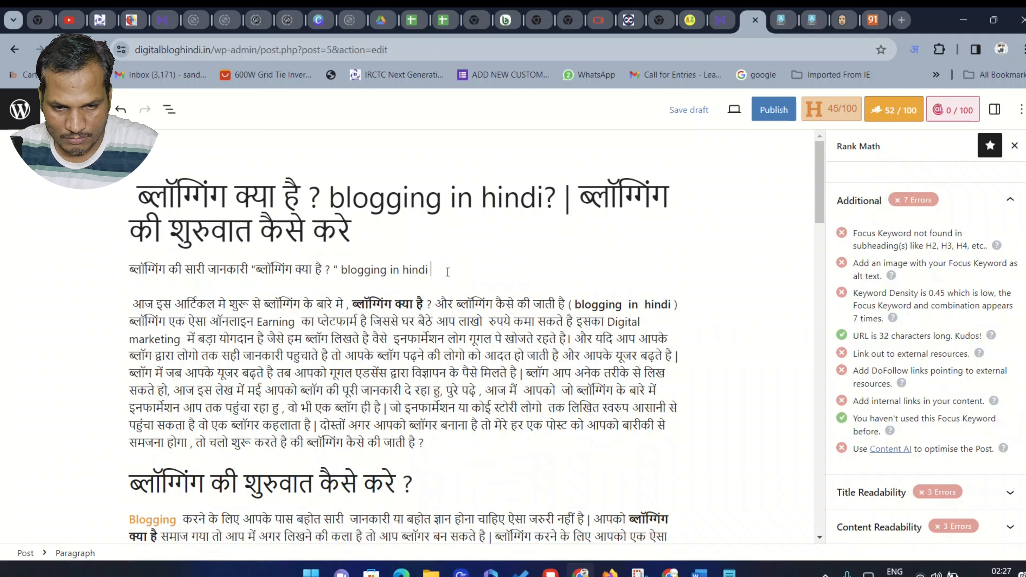
pyautogui.write('yaha')
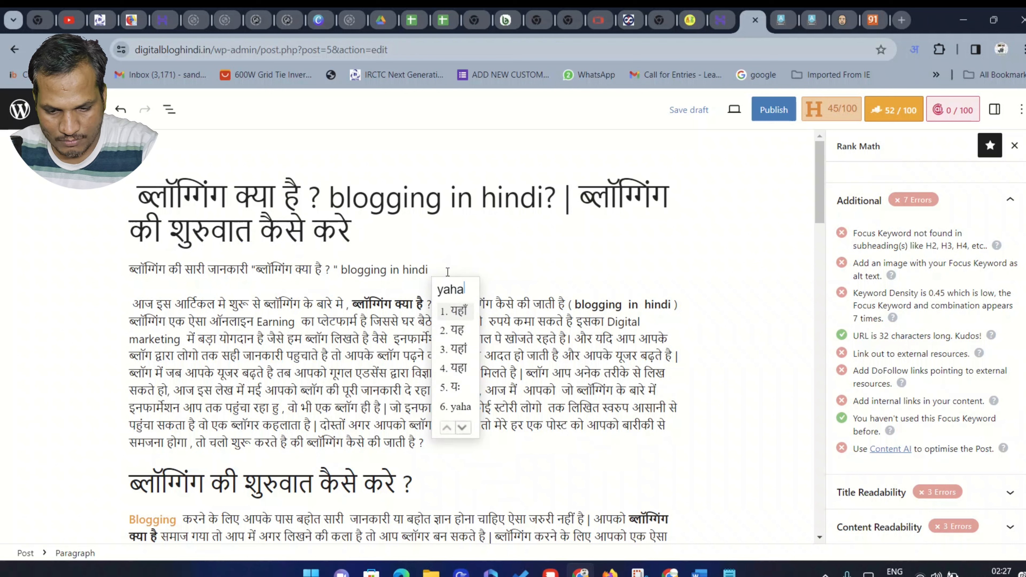
pyautogui.press('space')
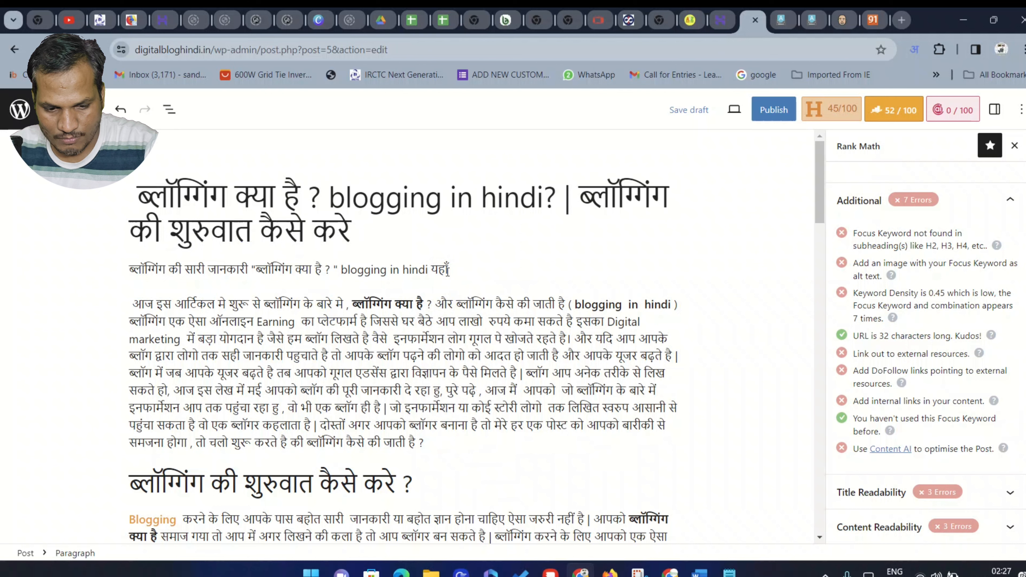
pyautogui.write('nic')
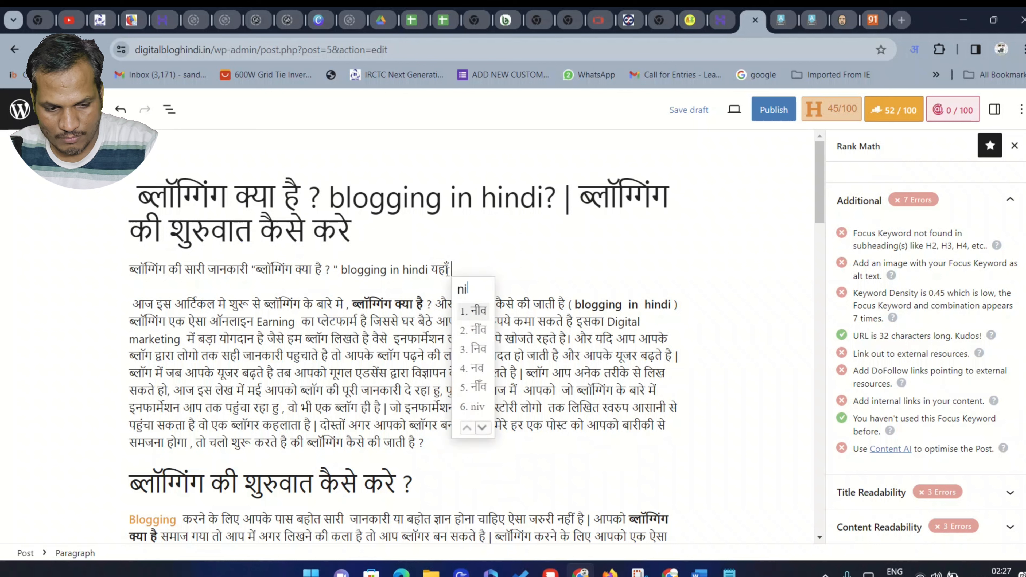
pyautogui.write('he')
pyautogui.press('space')
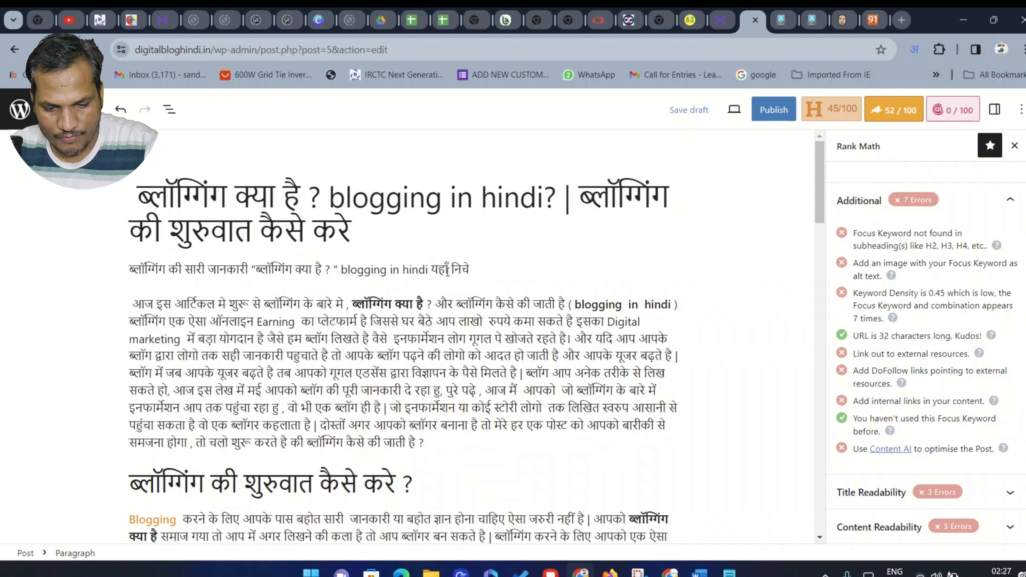
pyautogui.write('di')
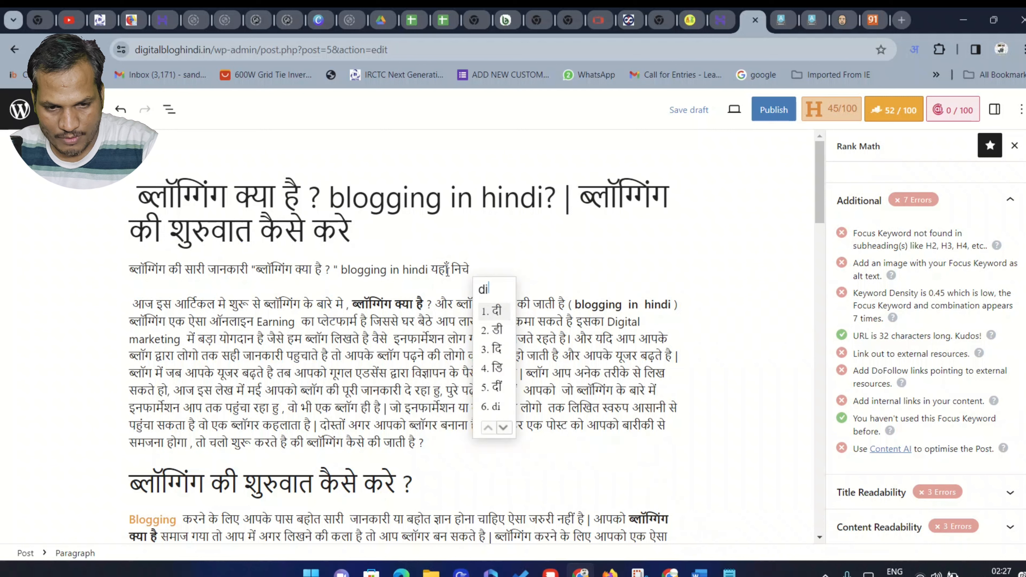
pyautogui.press('space')
pyautogui.write('gayi')
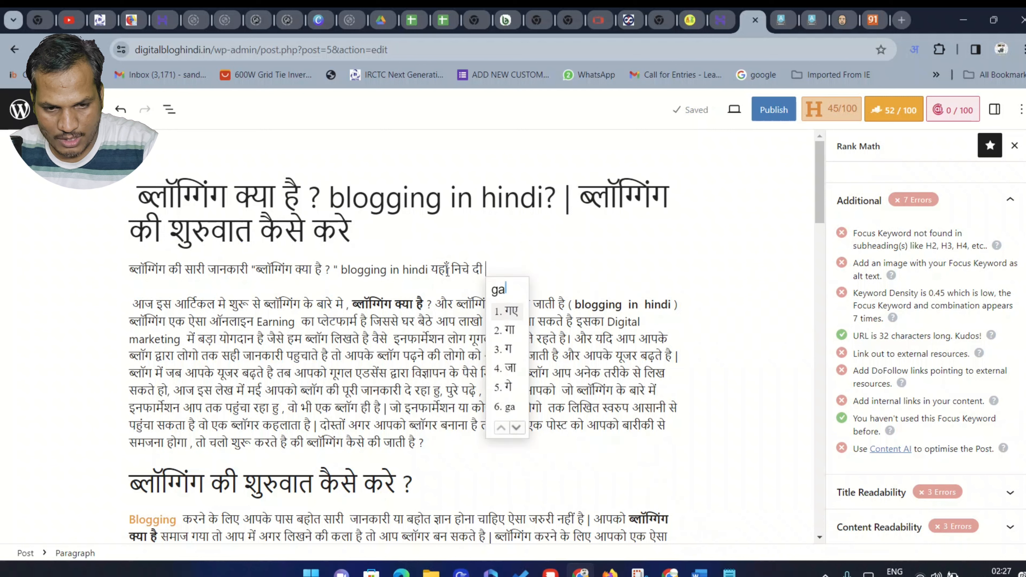
pyautogui.write('है ')
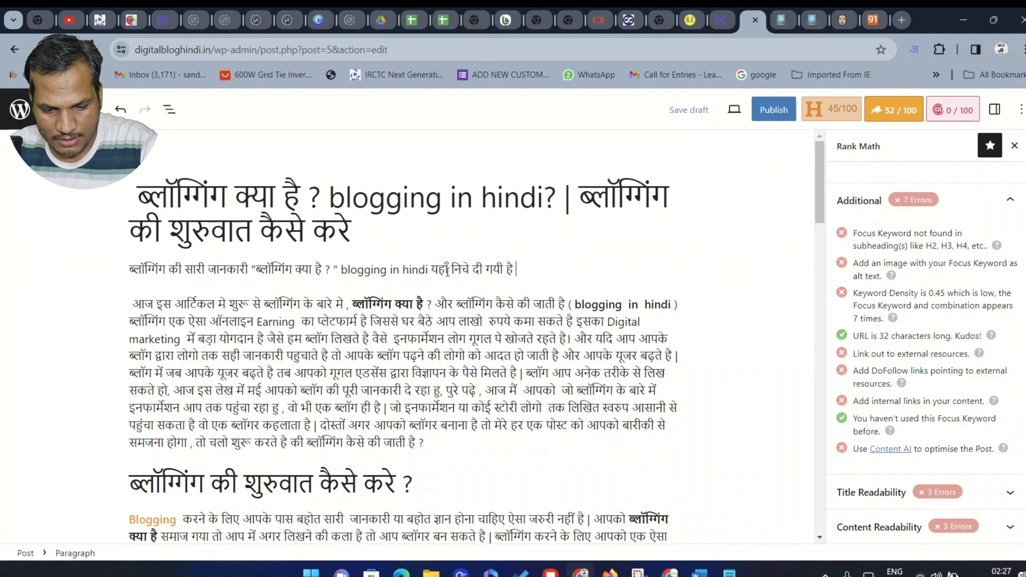
pyautogui.write('पूरी')
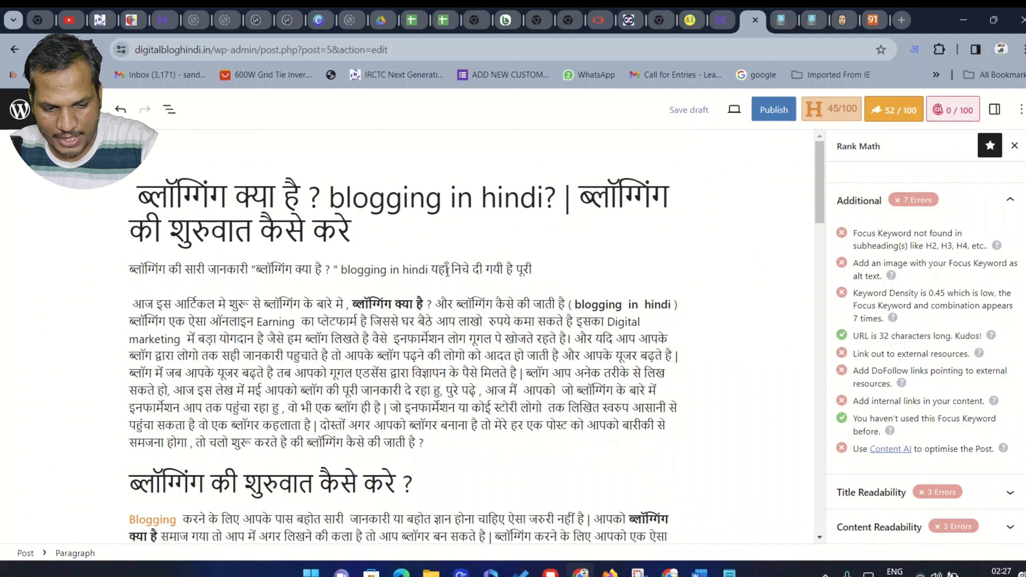
pyautogui.write('padhe')
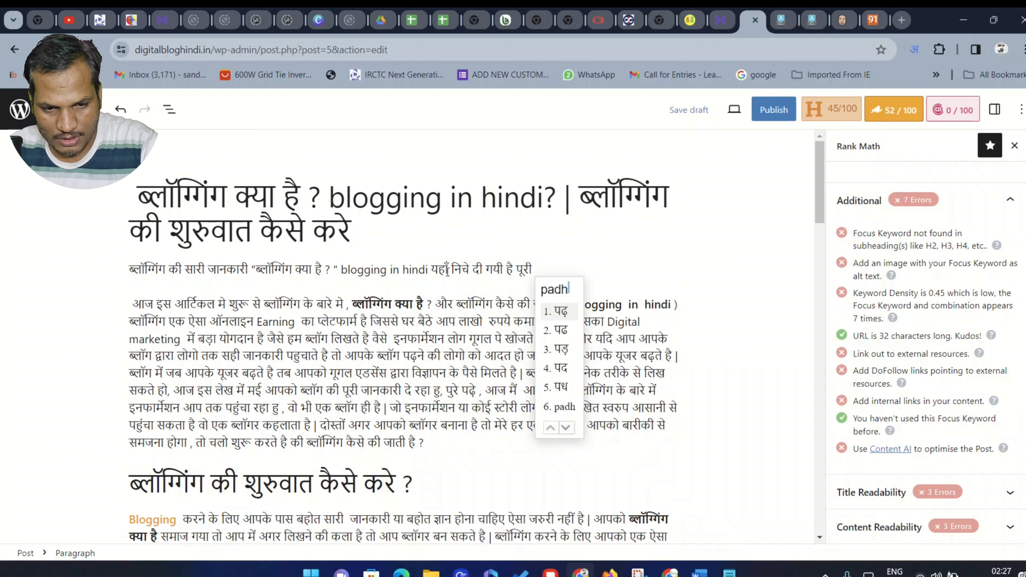
pyautogui.press('space')
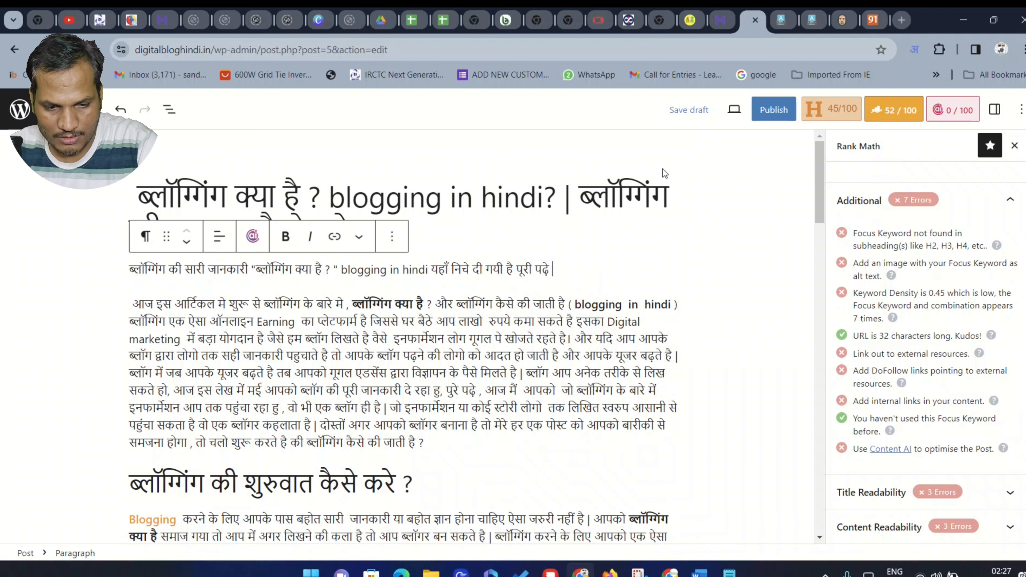
# Step: Transform the keyword paragraph directly below the post title into an H2 heading
pyautogui.moveTo(556, 263); pyautogui.dragTo(126, 266)
pyautogui.click(145, 236)
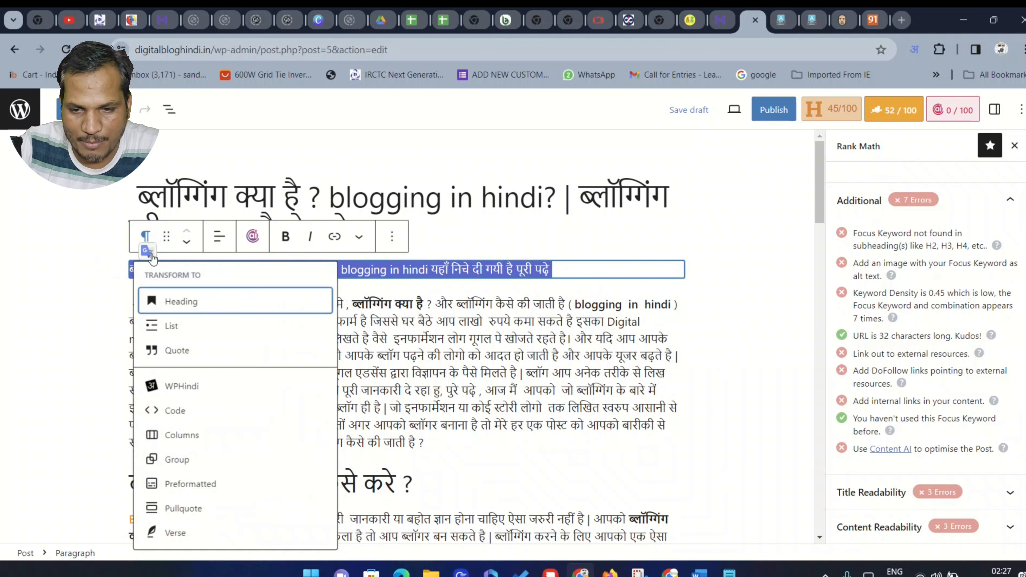
pyautogui.click(201, 310)
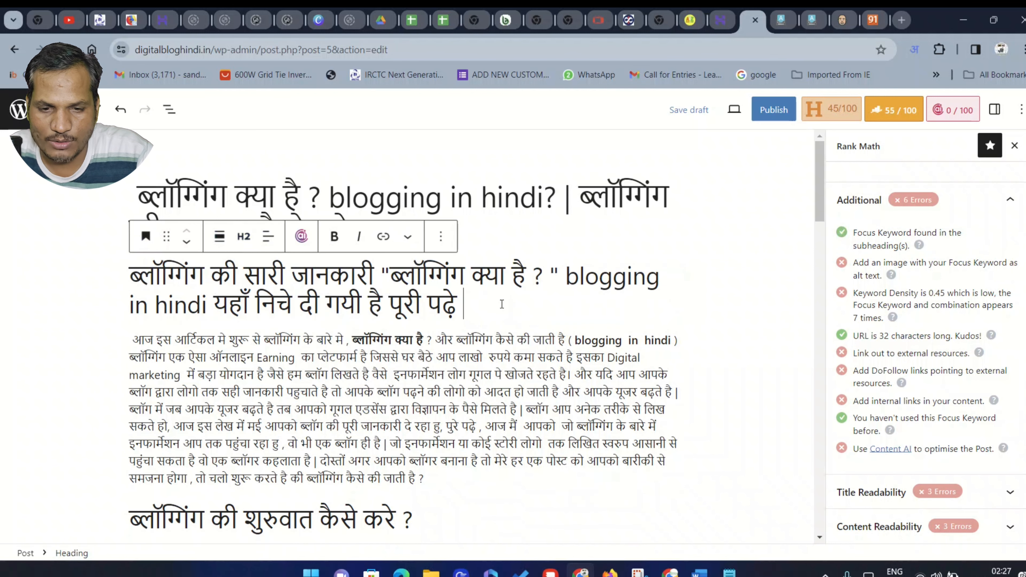
# Step: Delete the blank space before "ब्लॉग्गिंग" at the start of the post title
pyautogui.click(225, 203)
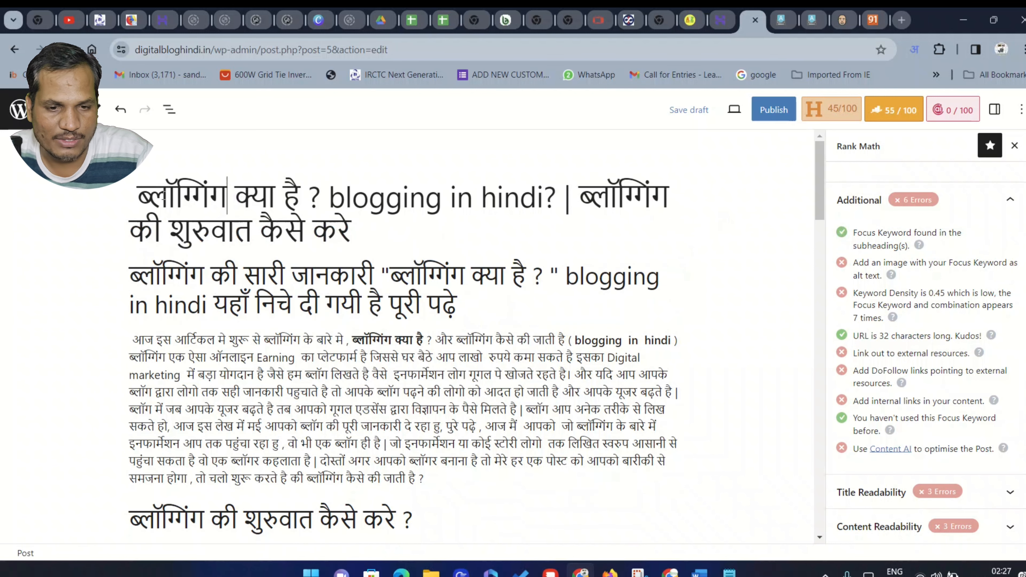
pyautogui.moveTo(137, 198); pyautogui.dragTo(350, 234)
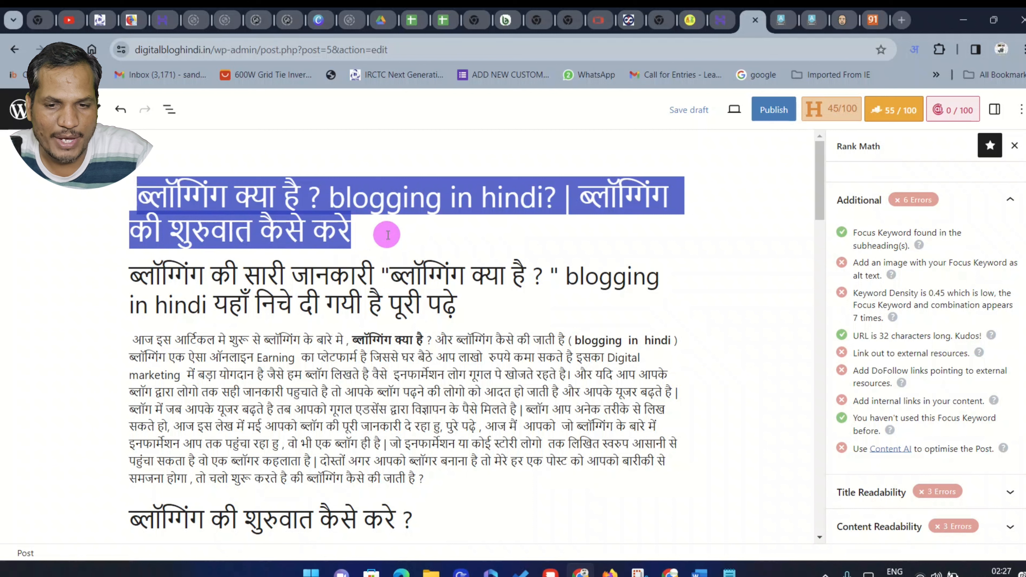
pyautogui.click(137, 195)
pyautogui.press('Delete')
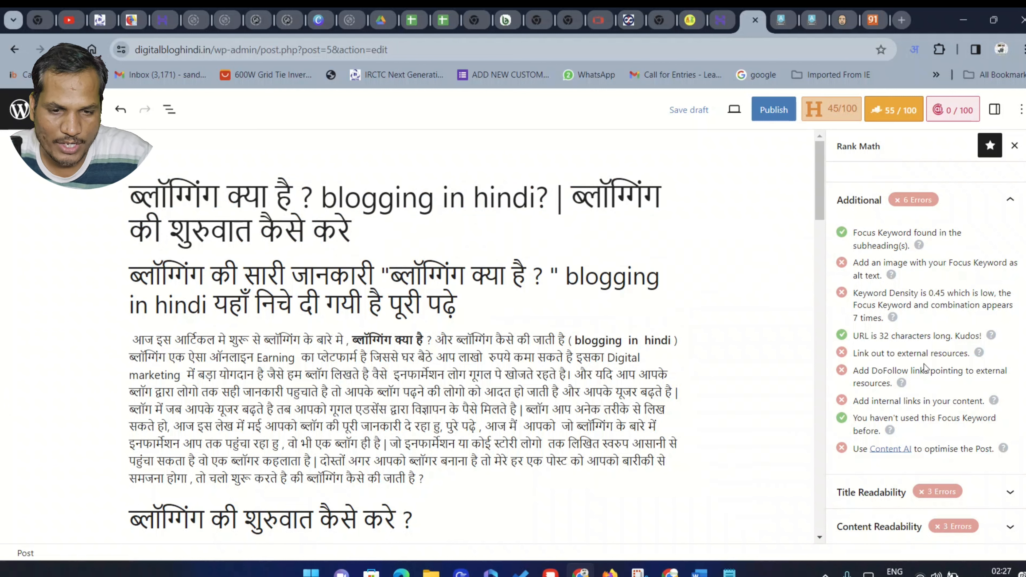
pyautogui.scroll(5, 907, 258)
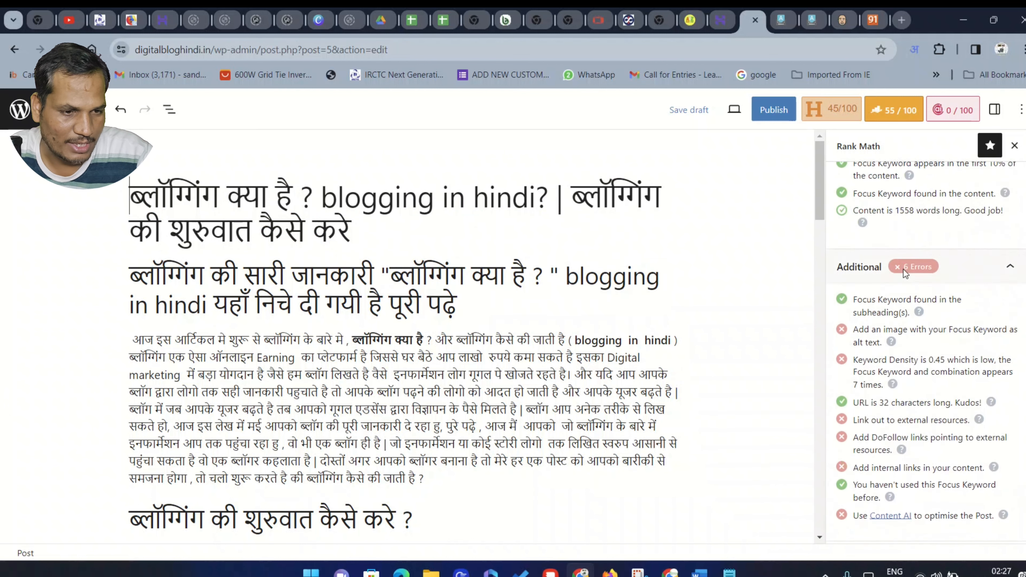
pyautogui.scroll(-5, 930, 346)
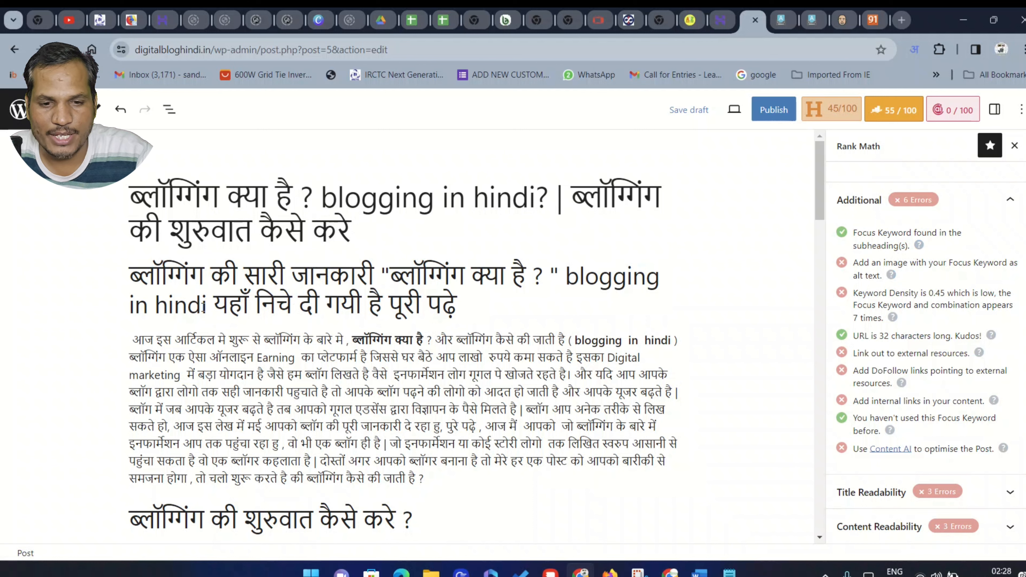
# Step: Highlight "ब्लॉग्गिंग क्या है" inside the quotation marks of the first heading with the custom orange text colour #EB6210
pyautogui.moveTo(390, 275); pyautogui.dragTo(524, 274)
pyautogui.click(407, 236)
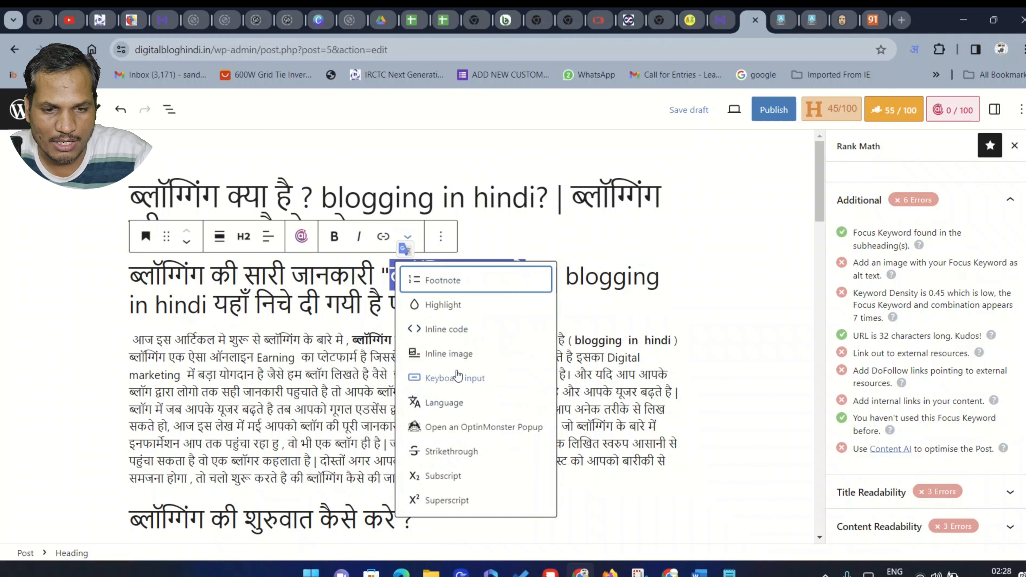
pyautogui.click(447, 305)
pyautogui.click(442, 470)
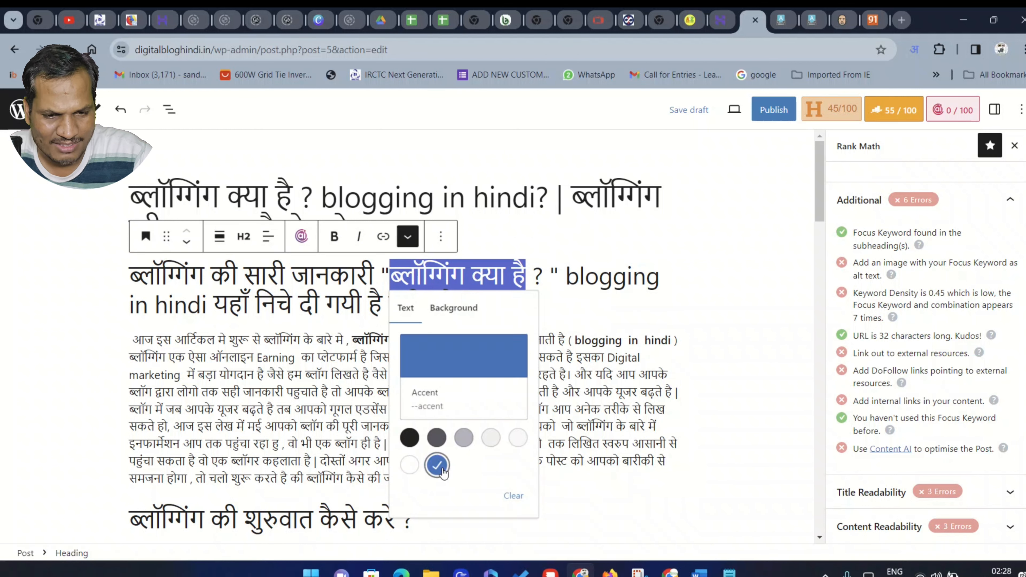
pyautogui.click(455, 356)
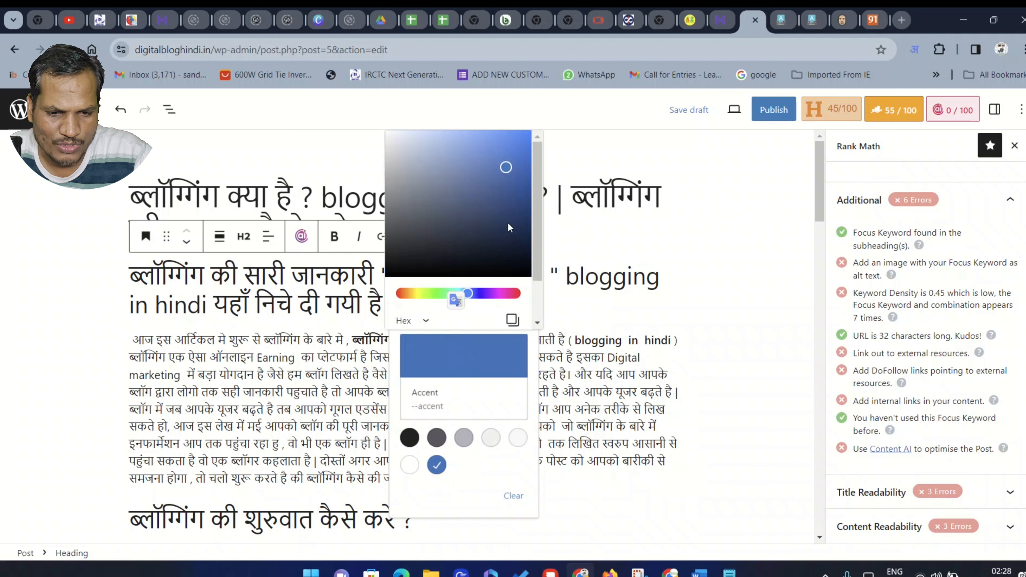
pyautogui.moveTo(508, 228); pyautogui.dragTo(515, 252)
pyautogui.click(503, 294)
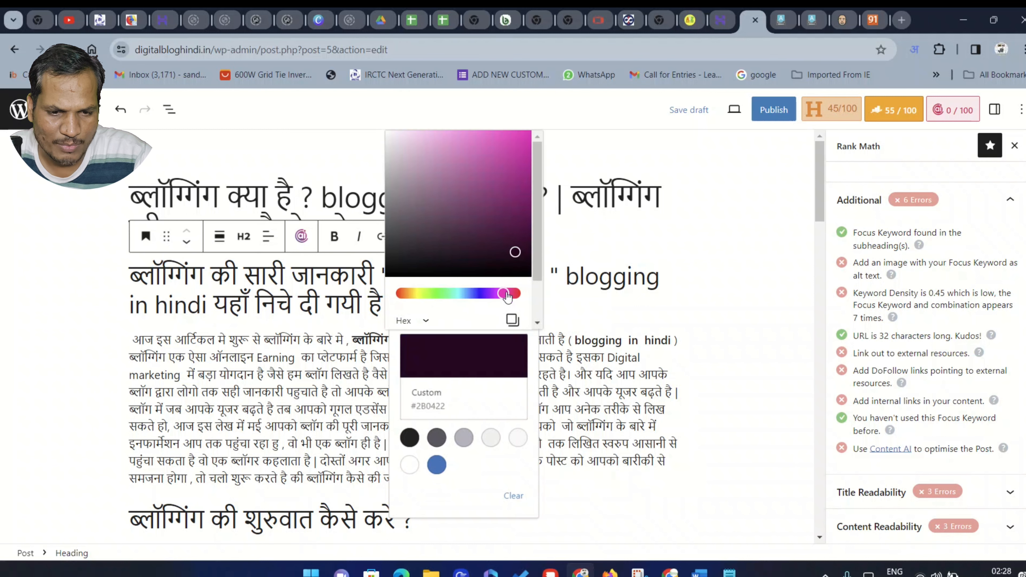
pyautogui.click(406, 294)
pyautogui.click(524, 159)
pyautogui.click(527, 148)
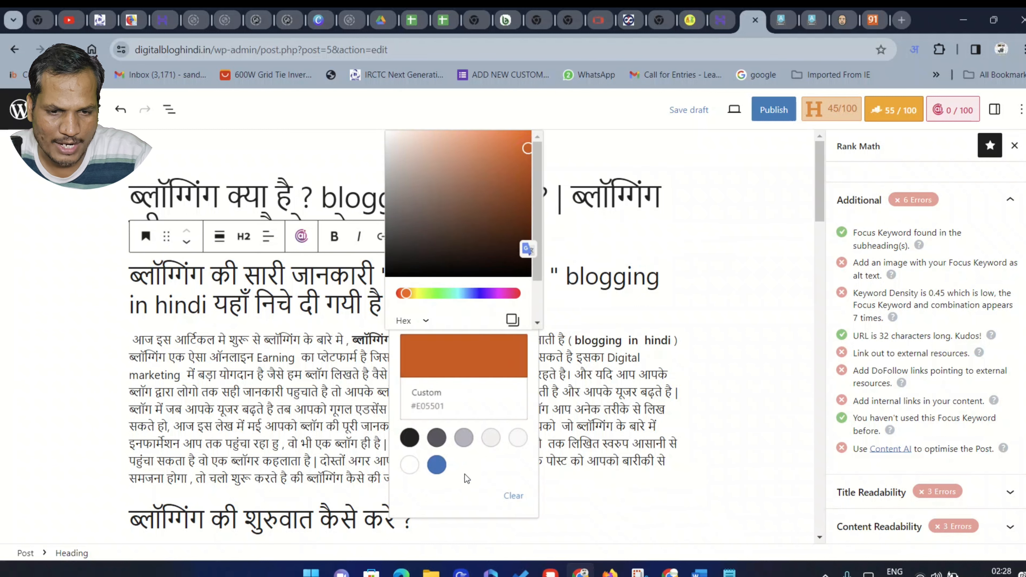
pyautogui.click(520, 144)
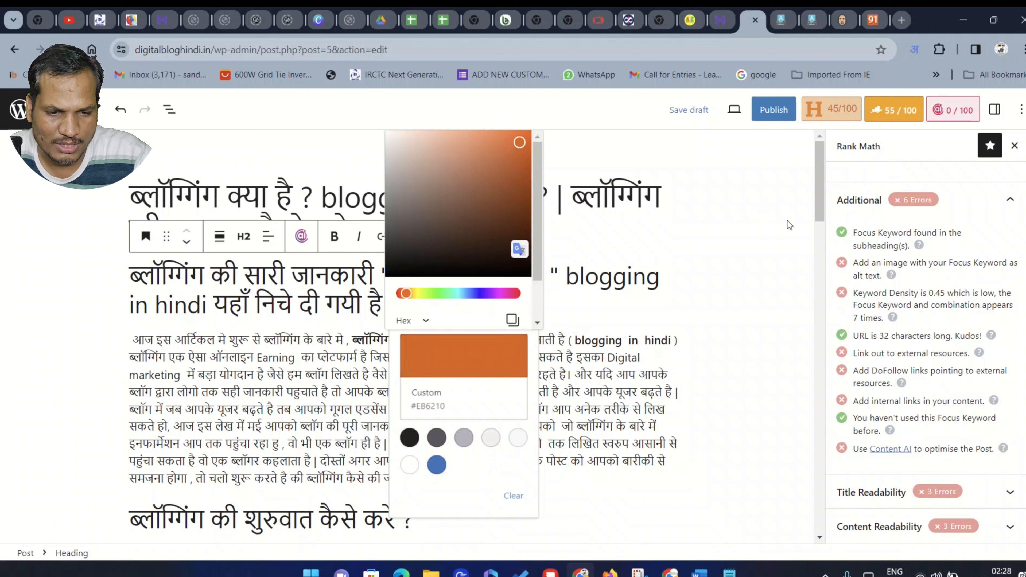
pyautogui.click(744, 231)
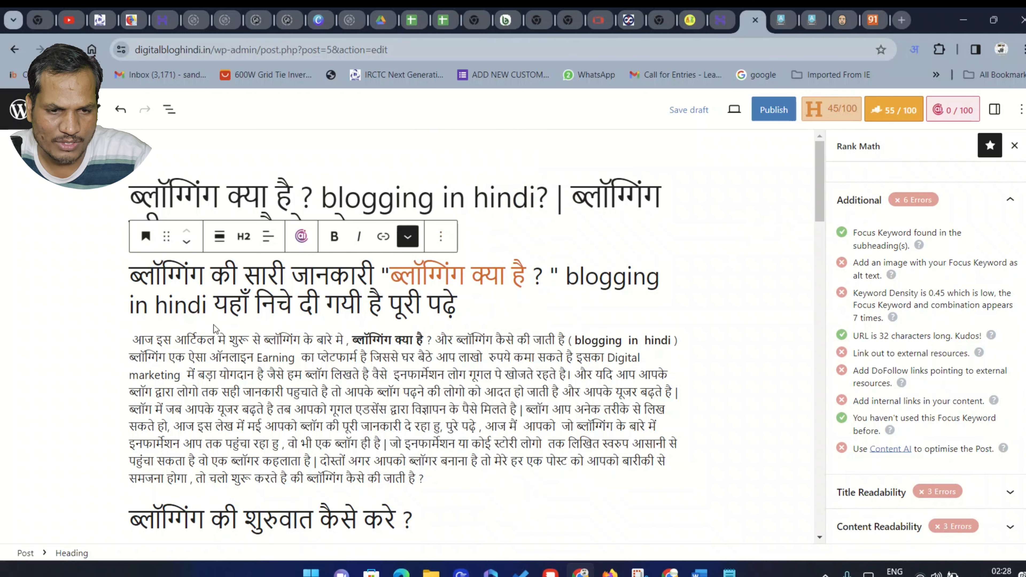
# Step: Highlight the first word "ब्लॉग्गिंग" of the heading below the title with the custom red text colour #CC0A0A
pyautogui.moveTo(390, 276); pyautogui.dragTo(135, 305)
pyautogui.click(543, 300)
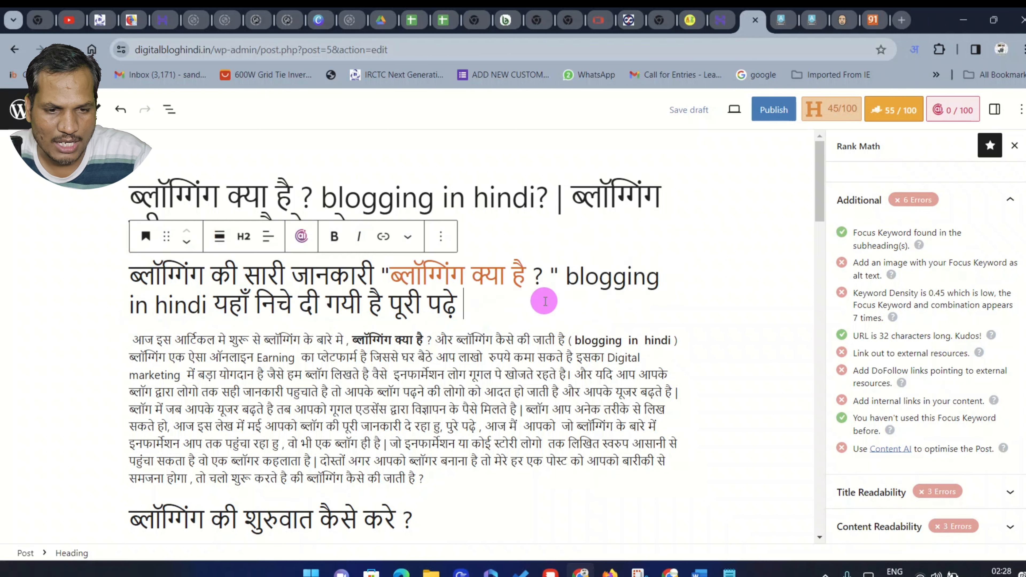
pyautogui.doubleClick(196, 287)
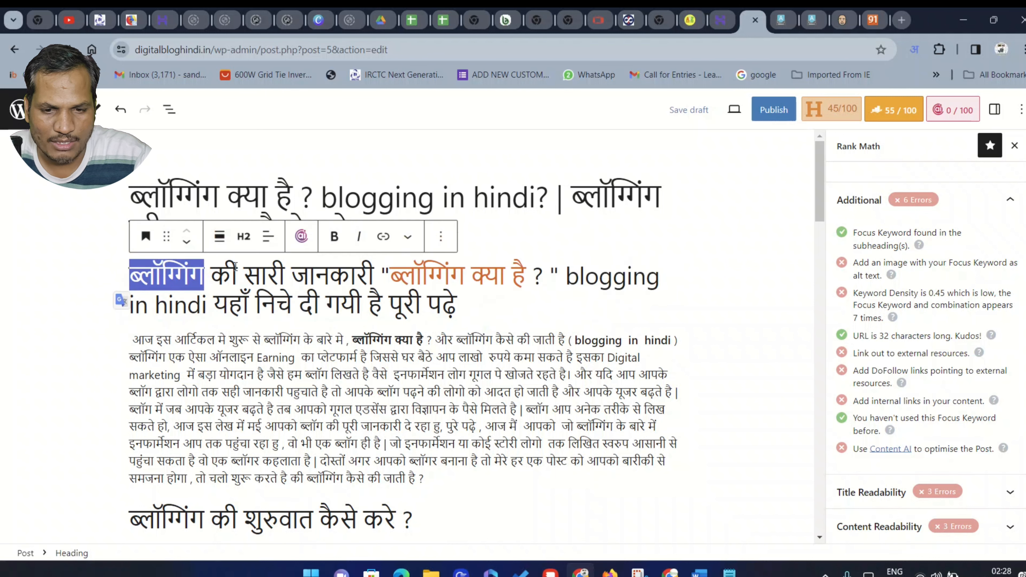
pyautogui.click(417, 247)
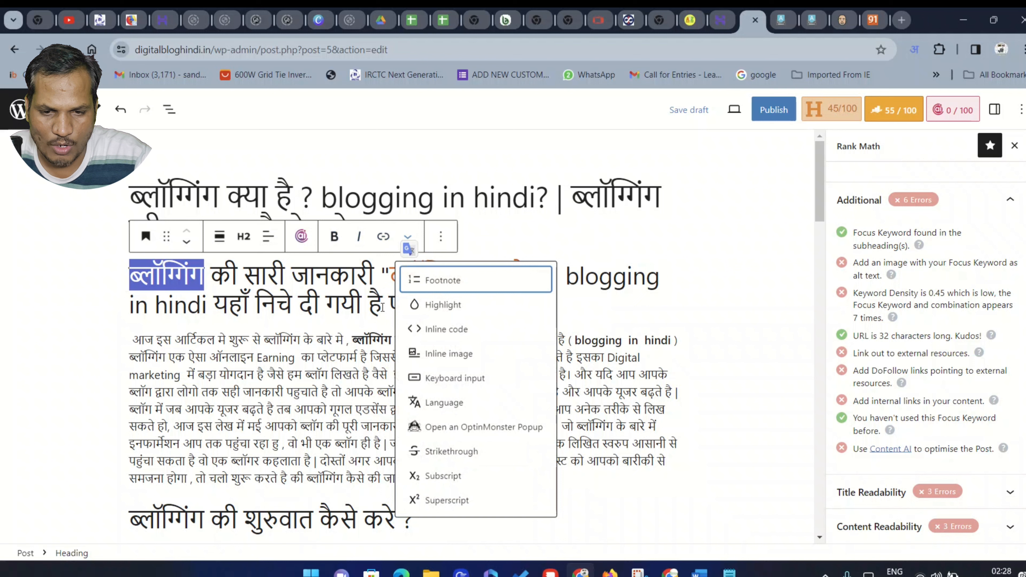
pyautogui.click(453, 300)
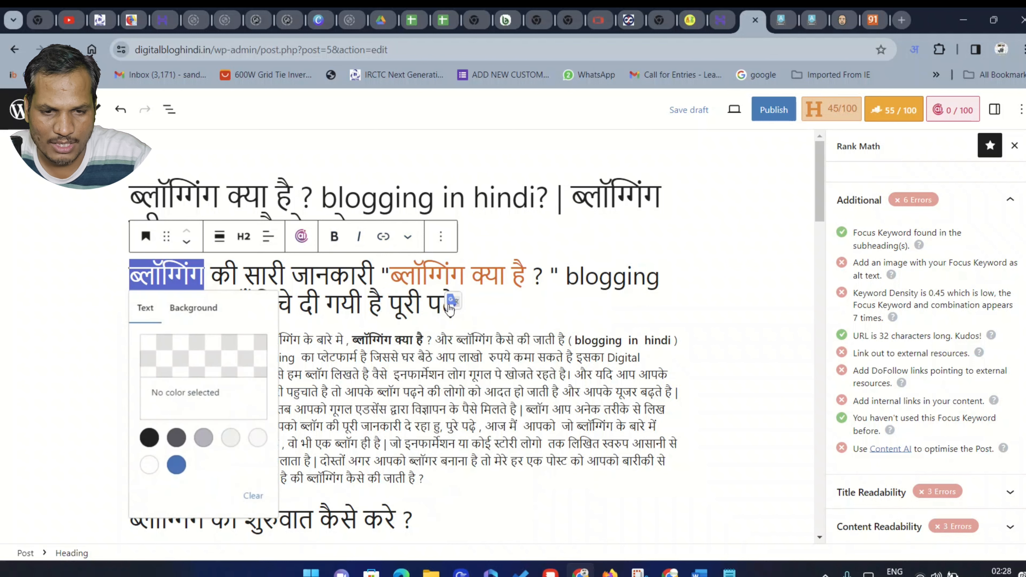
pyautogui.click(225, 381)
pyautogui.click(261, 160)
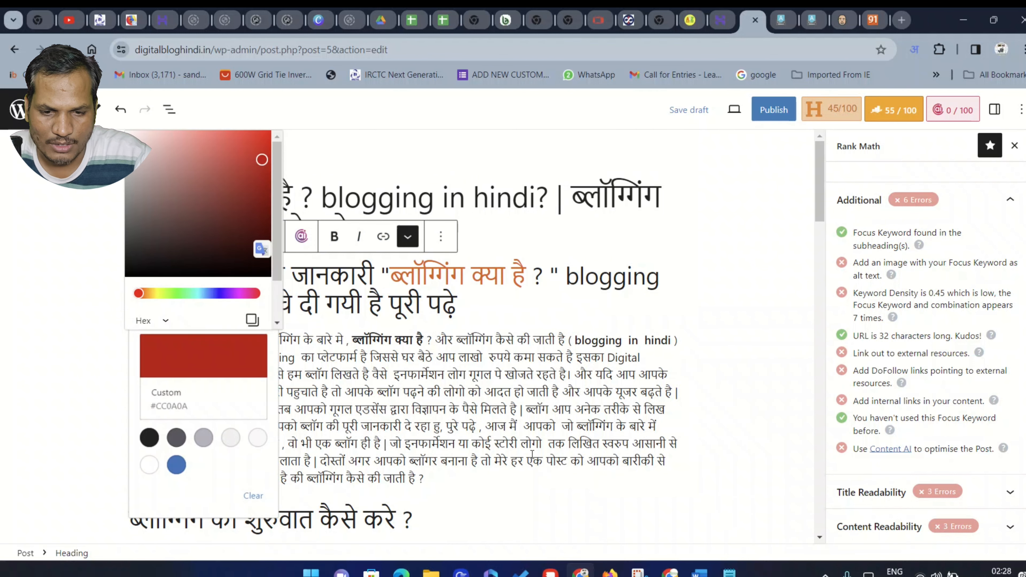
pyautogui.click(732, 251)
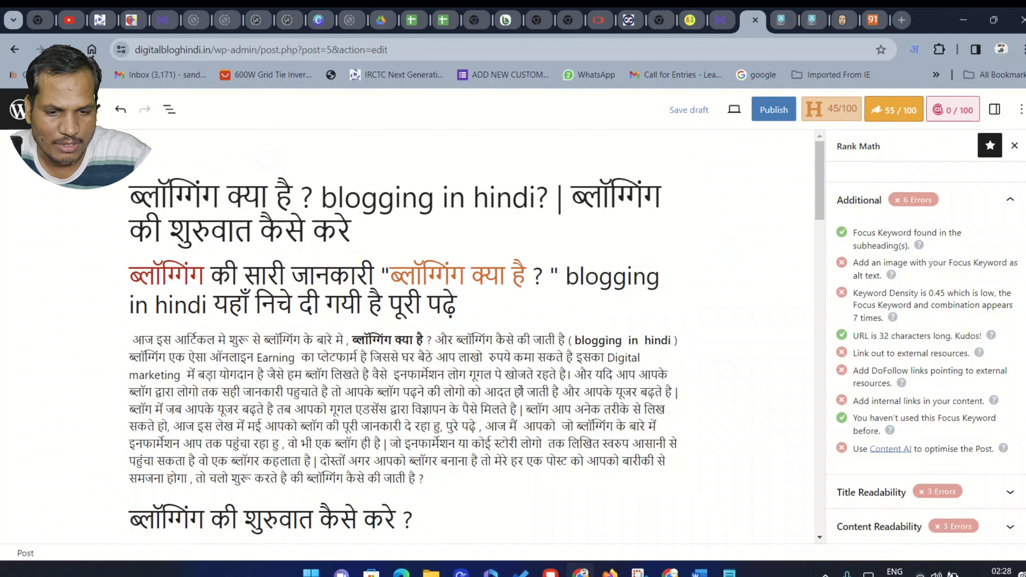
# Step: Insert an Image block on a new line between the coloured heading and the introductory paragraph
pyautogui.scroll(-8, 515, 428)
pyautogui.scroll(7, 515, 428)
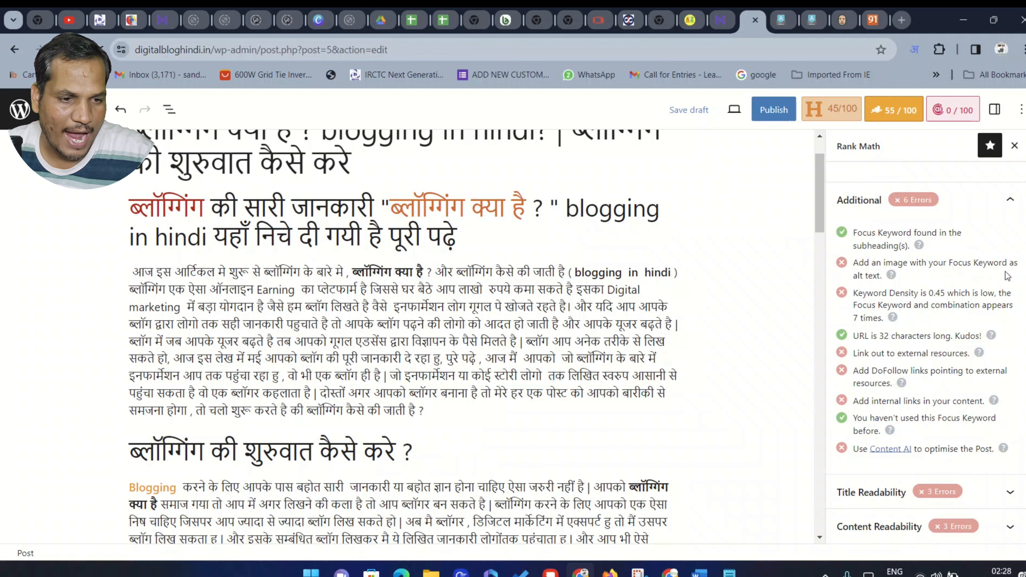
pyautogui.scroll(2, 446, 307)
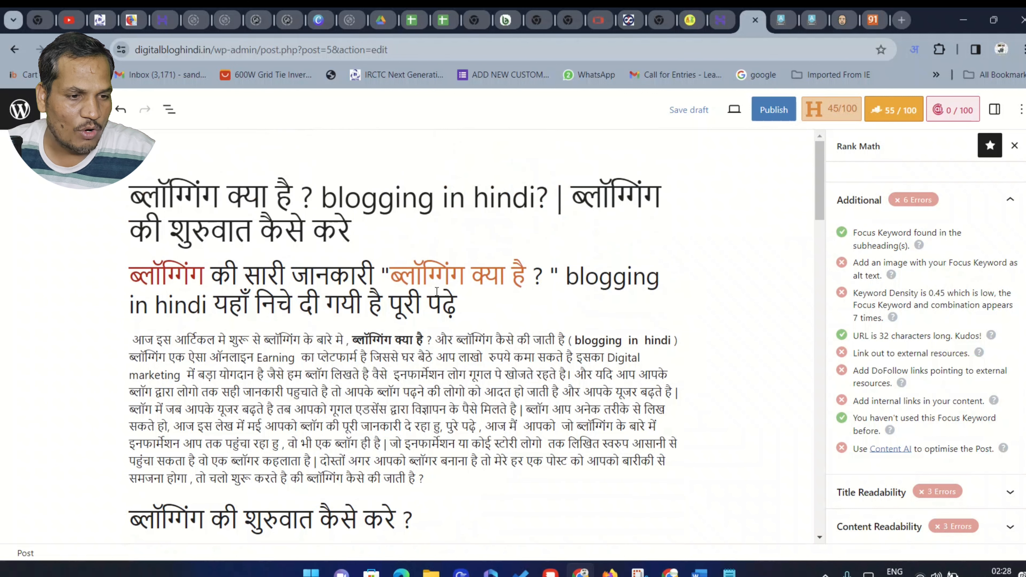
pyautogui.scroll(-4, 486, 282)
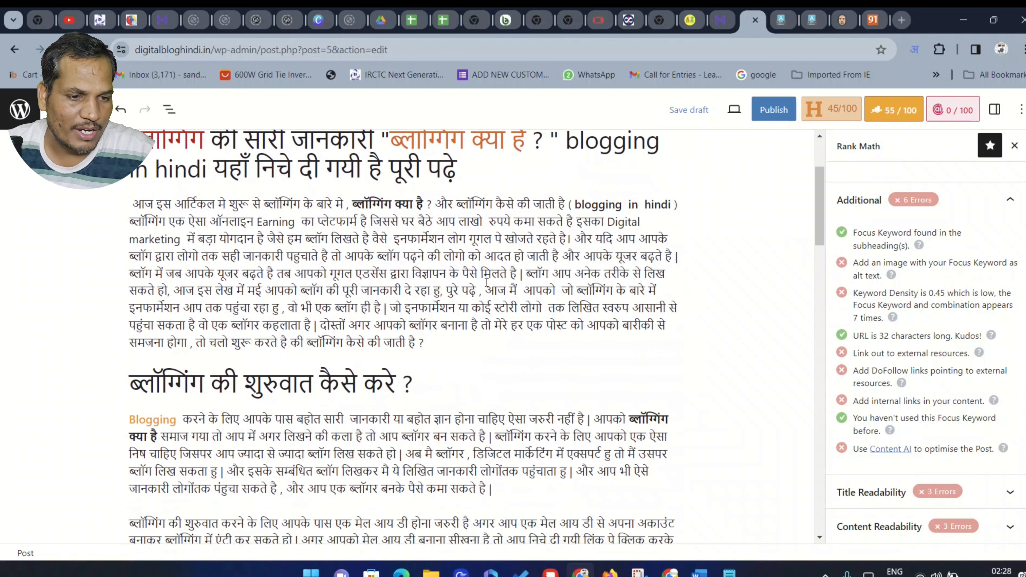
pyautogui.click(466, 167)
pyautogui.press('Return')
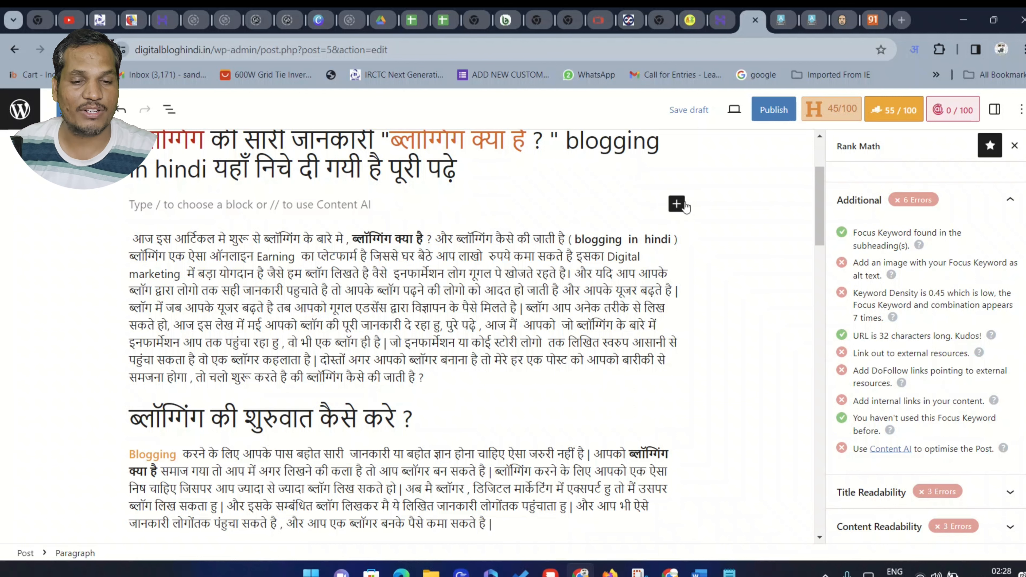
pyautogui.click(676, 203)
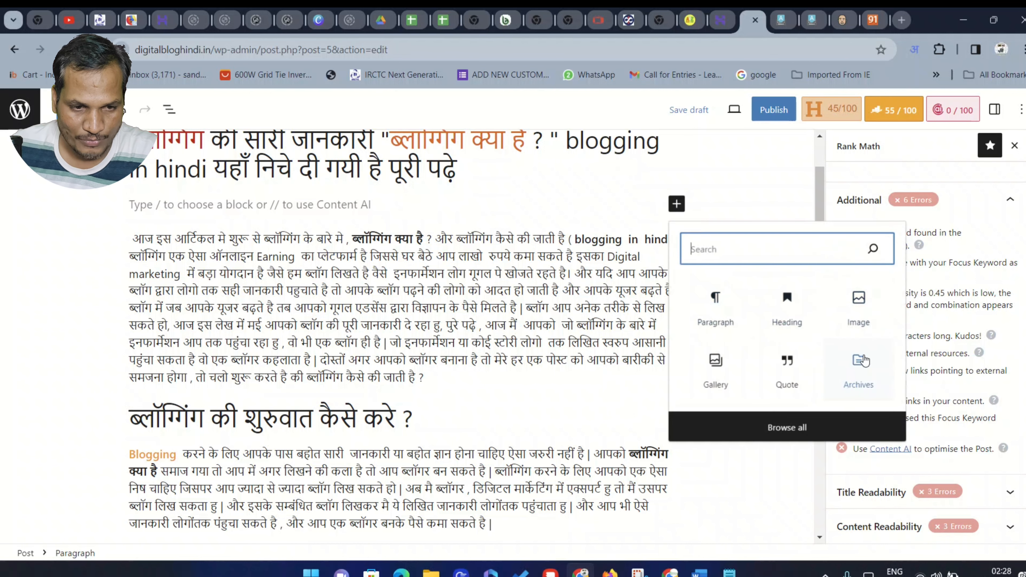
pyautogui.click(858, 309)
# Step: Upload the picture "seo kya hai" from the Downloads folder into the new image block
pyautogui.click(162, 282)
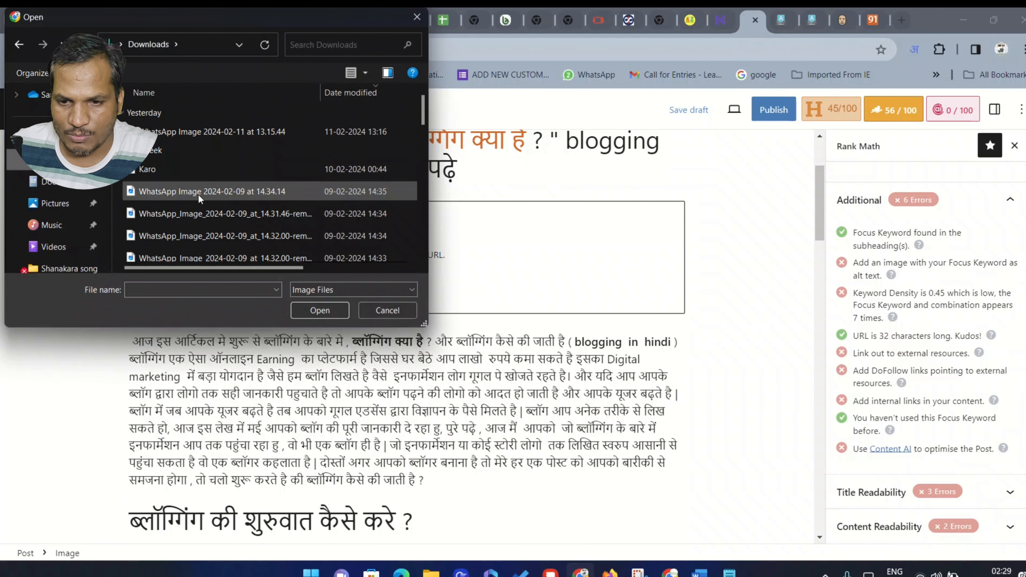
pyautogui.click(209, 194)
pyautogui.scroll(-1, 215, 198)
pyautogui.scroll(-5, 216, 196)
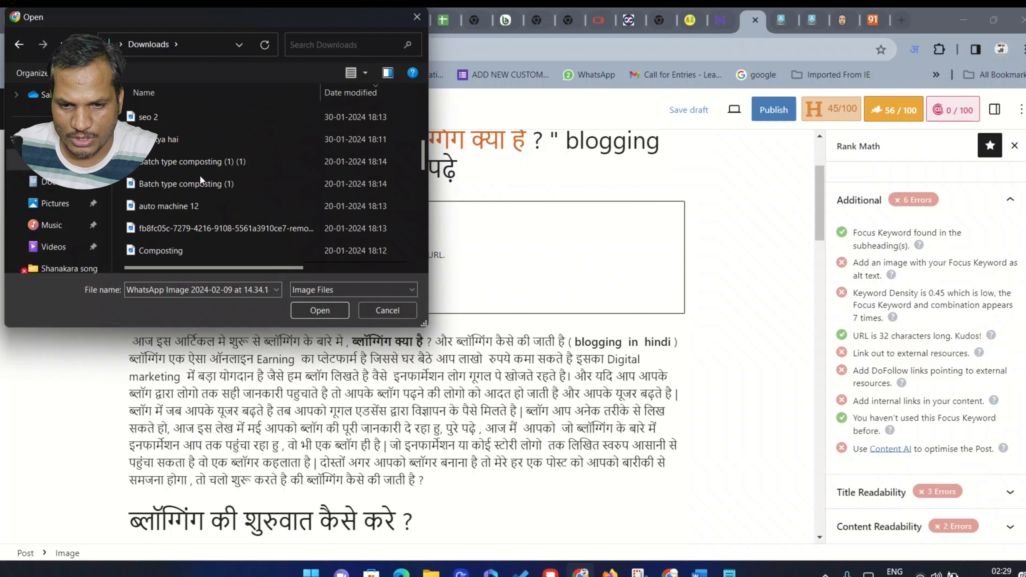
pyautogui.click(178, 134)
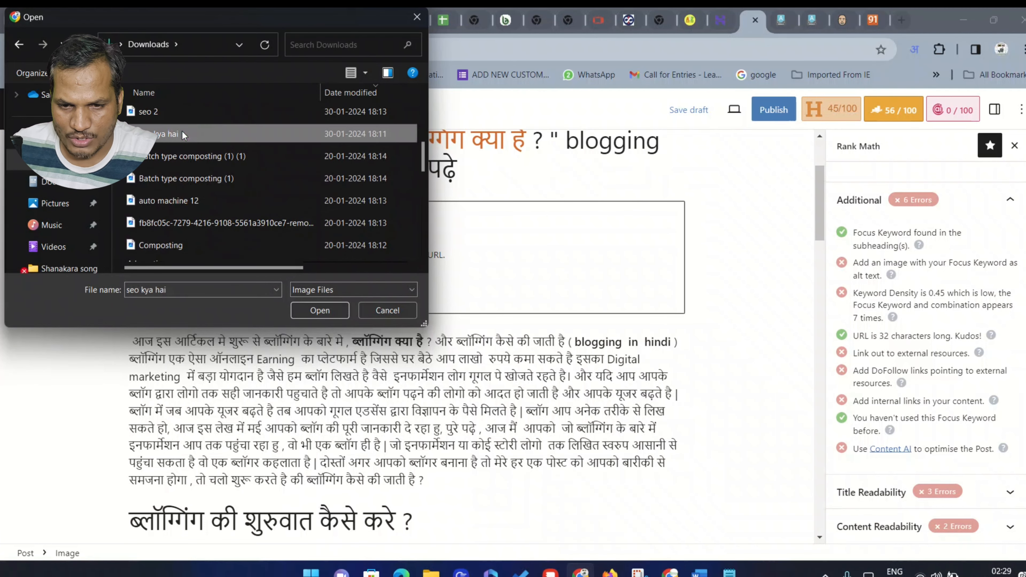
pyautogui.click(309, 308)
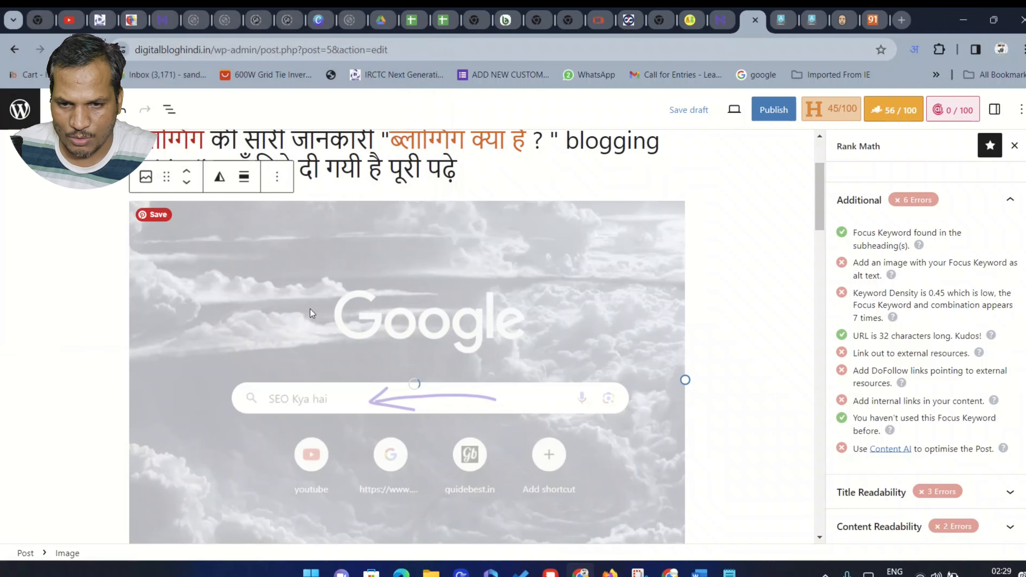
pyautogui.scroll(-3, 469, 318)
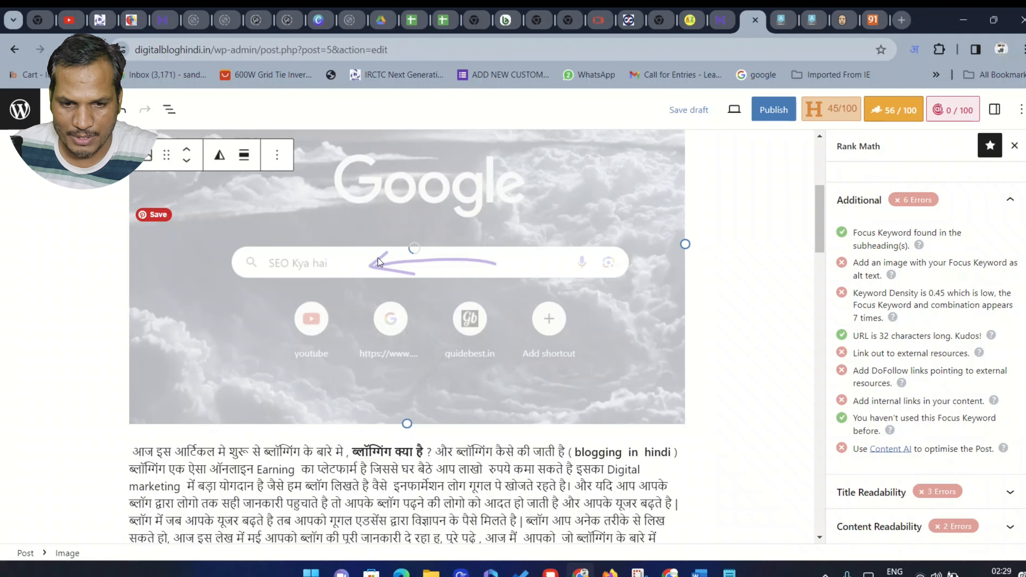
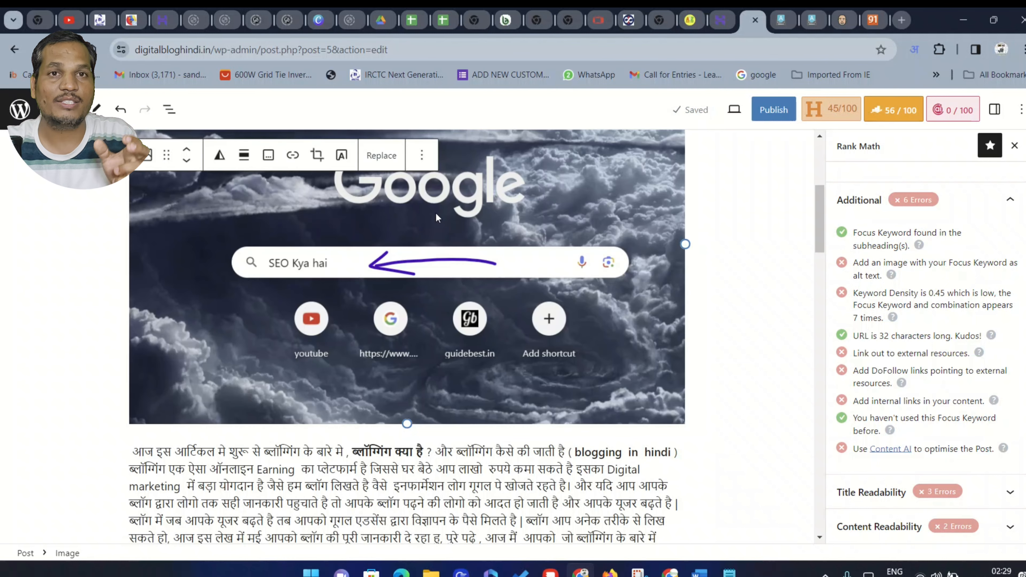
pyautogui.scroll(4, 495, 467)
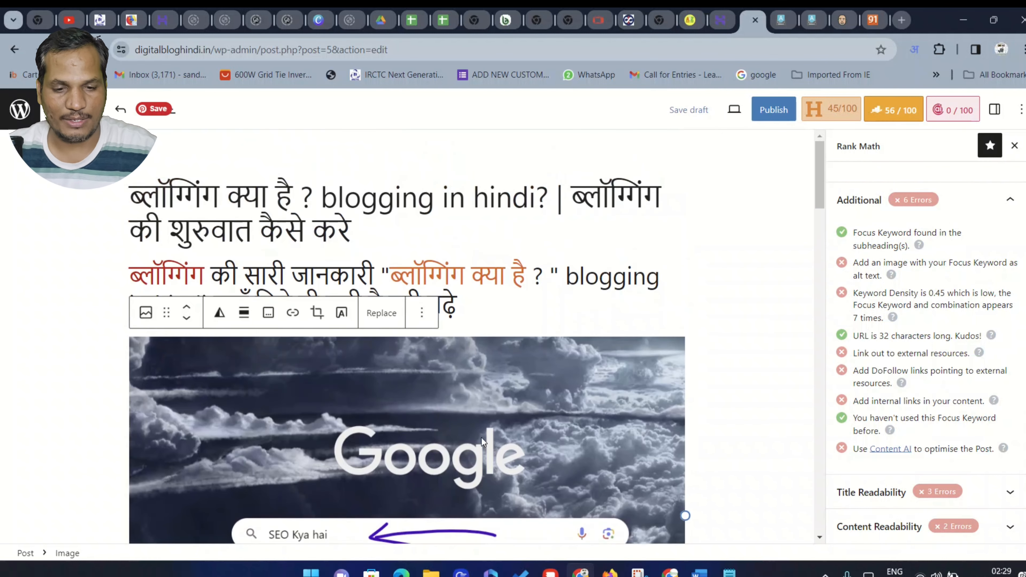
pyautogui.scroll(-3, 501, 459)
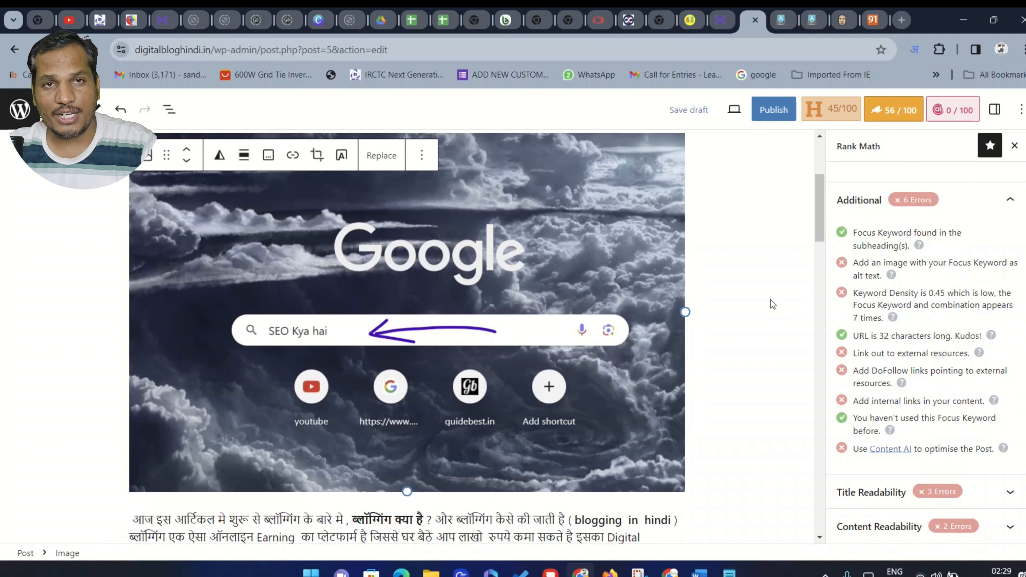
pyautogui.click(734, 309)
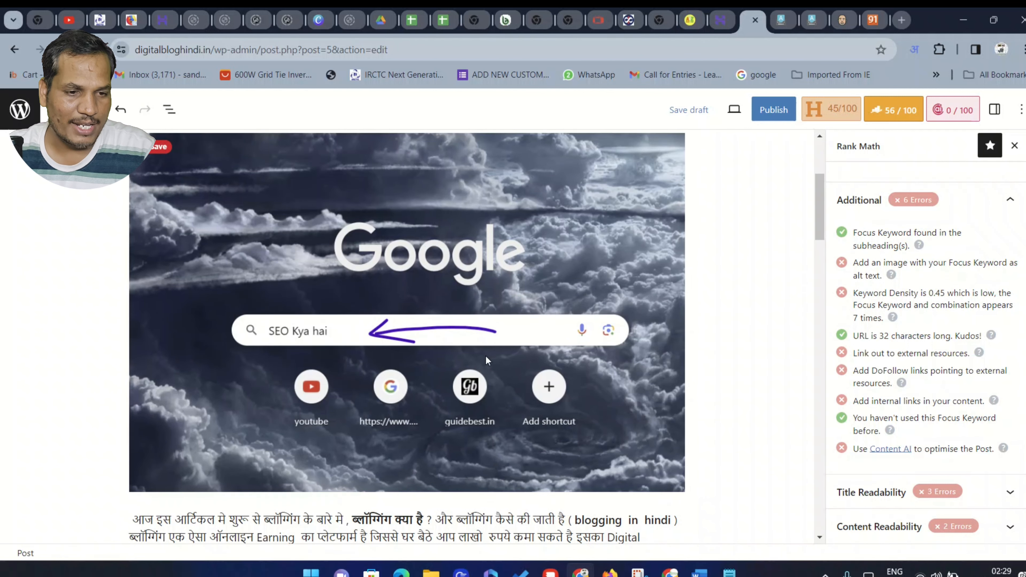
pyautogui.scroll(3, 477, 346)
pyautogui.scroll(-3, 479, 345)
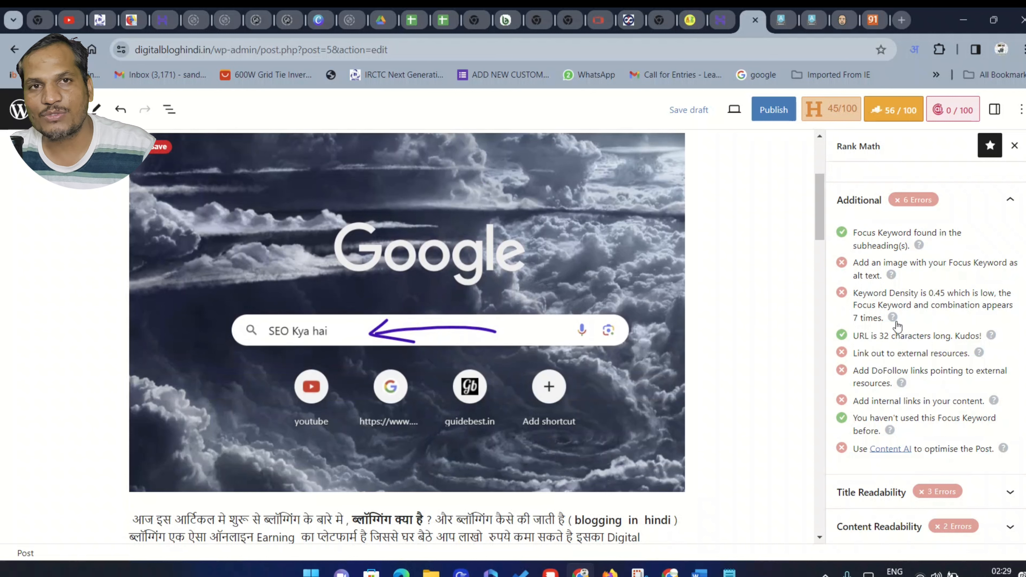
pyautogui.moveTo(931, 302); pyautogui.dragTo(978, 301)
pyautogui.click(947, 340)
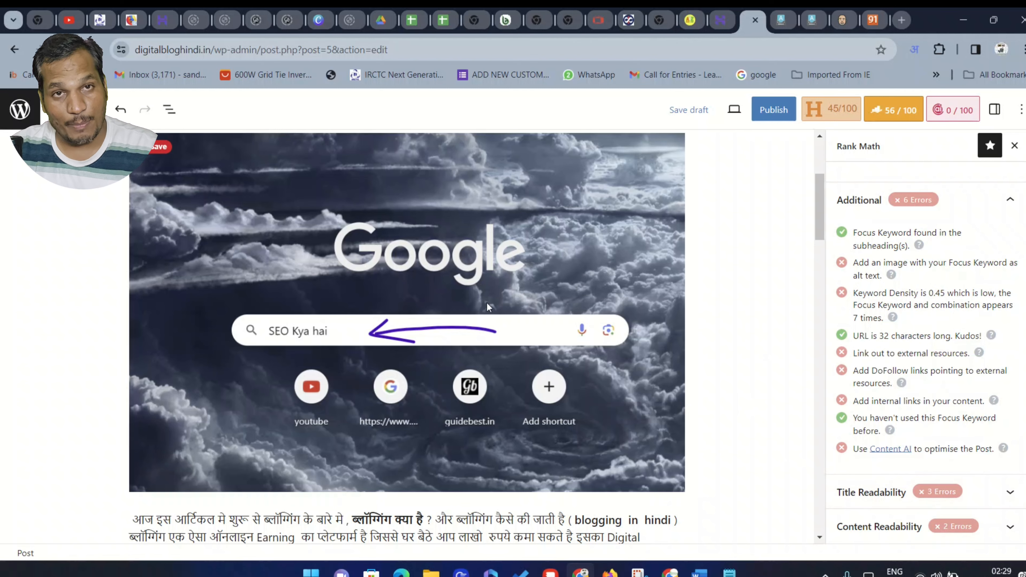
pyautogui.scroll(3, 391, 282)
pyautogui.scroll(-3, 417, 287)
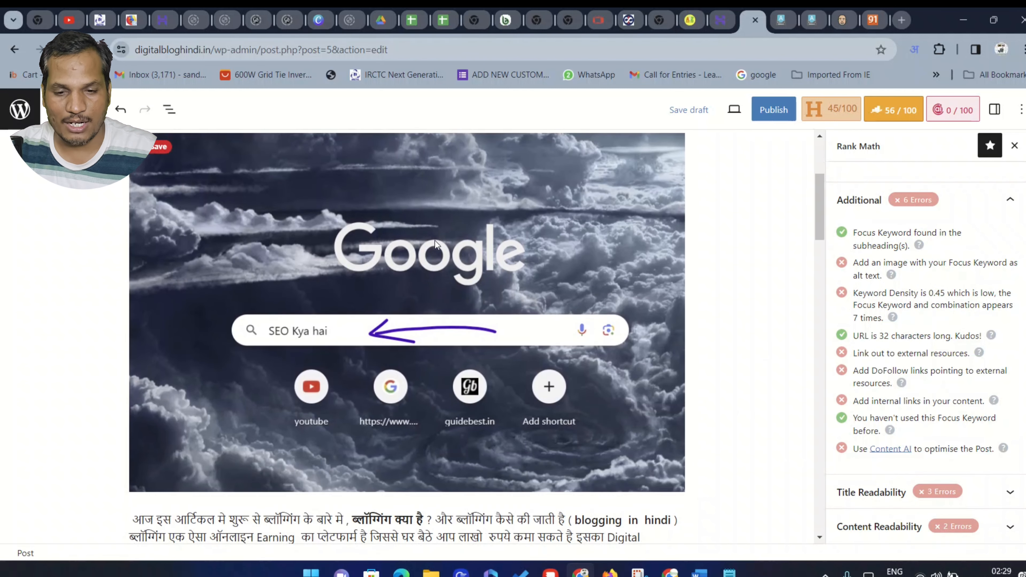
# Step: Shrink the uploaded Google picture below the heading to about two thirds of the text column's width
pyautogui.click(434, 257)
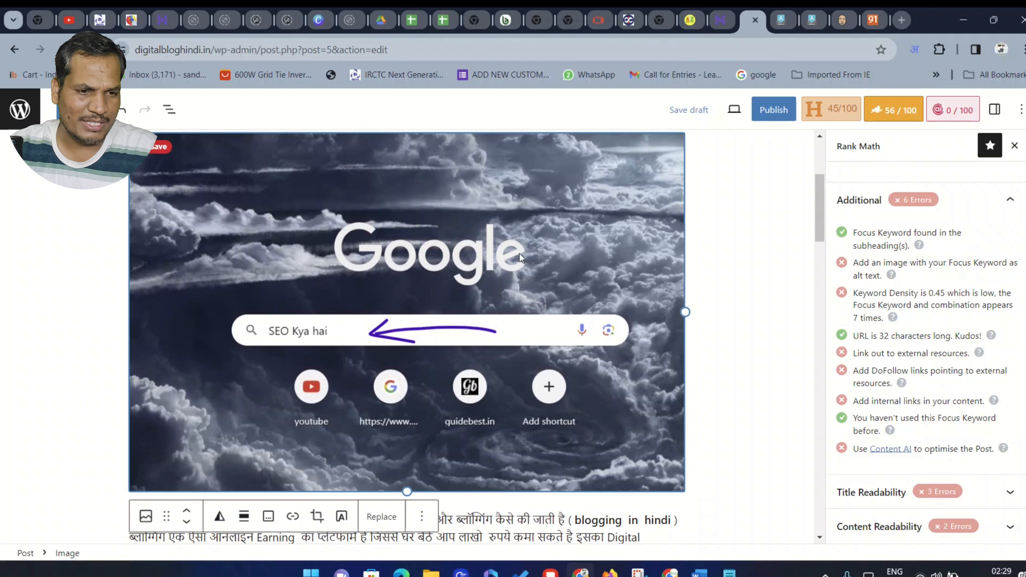
pyautogui.scroll(-2, 489, 265)
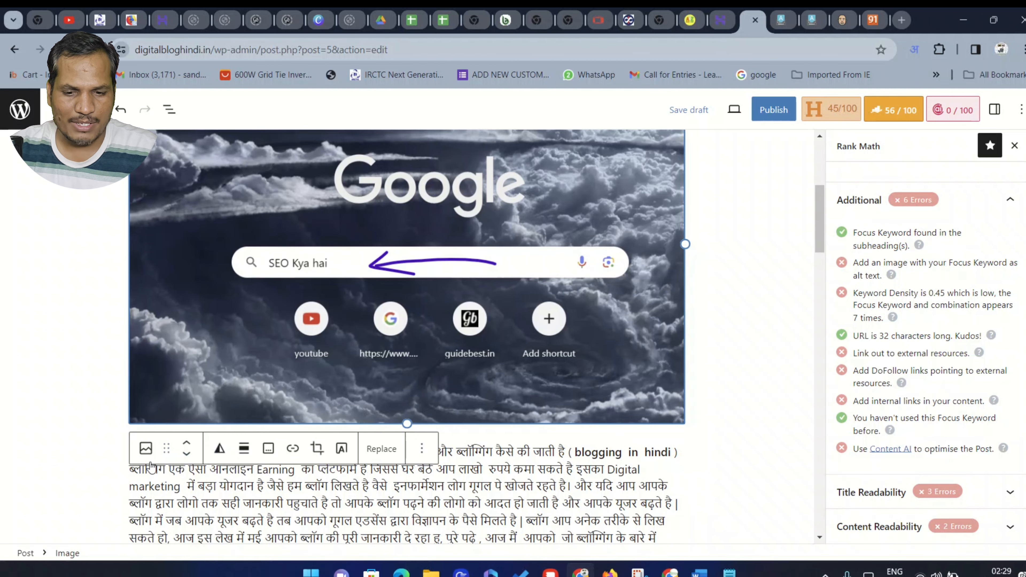
pyautogui.click(424, 453)
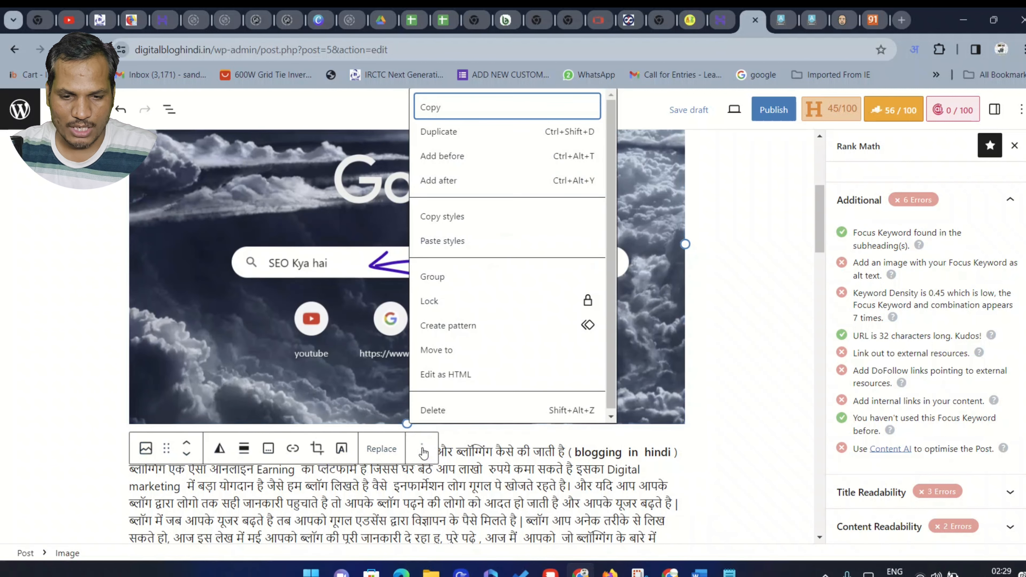
pyautogui.click(423, 453)
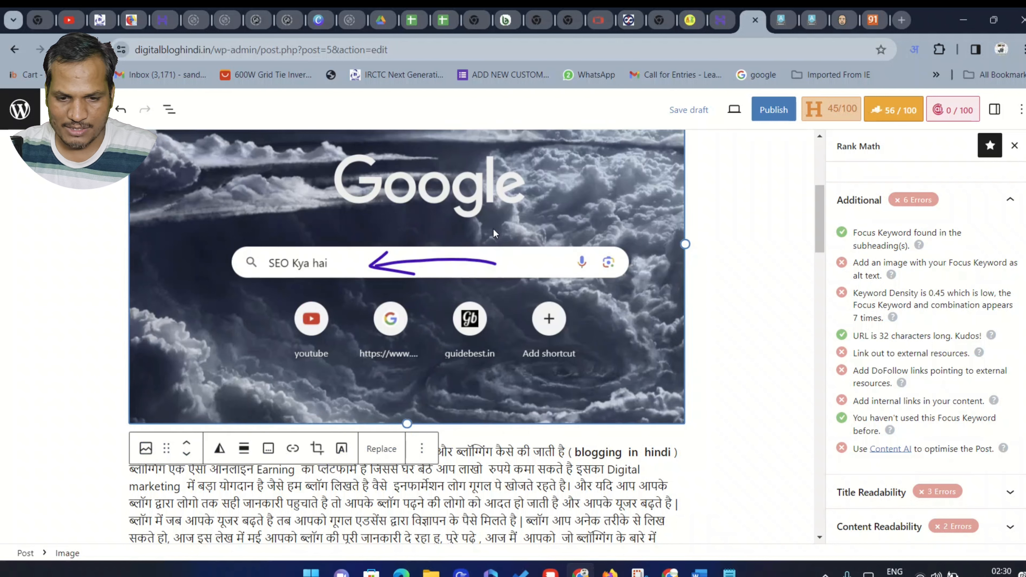
pyautogui.rightClick(520, 210)
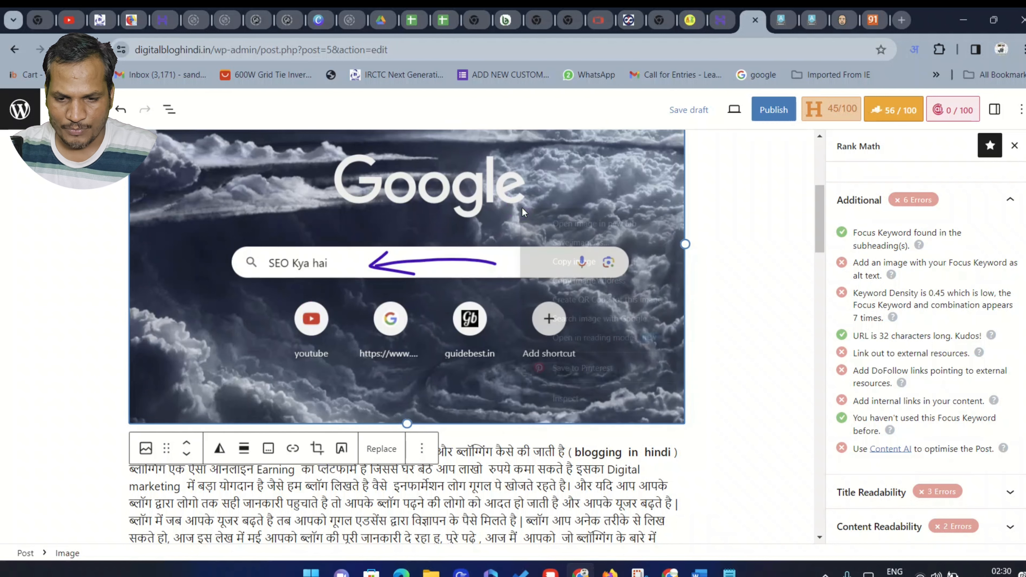
pyautogui.click(685, 247)
pyautogui.moveTo(683, 242); pyautogui.dragTo(506, 240)
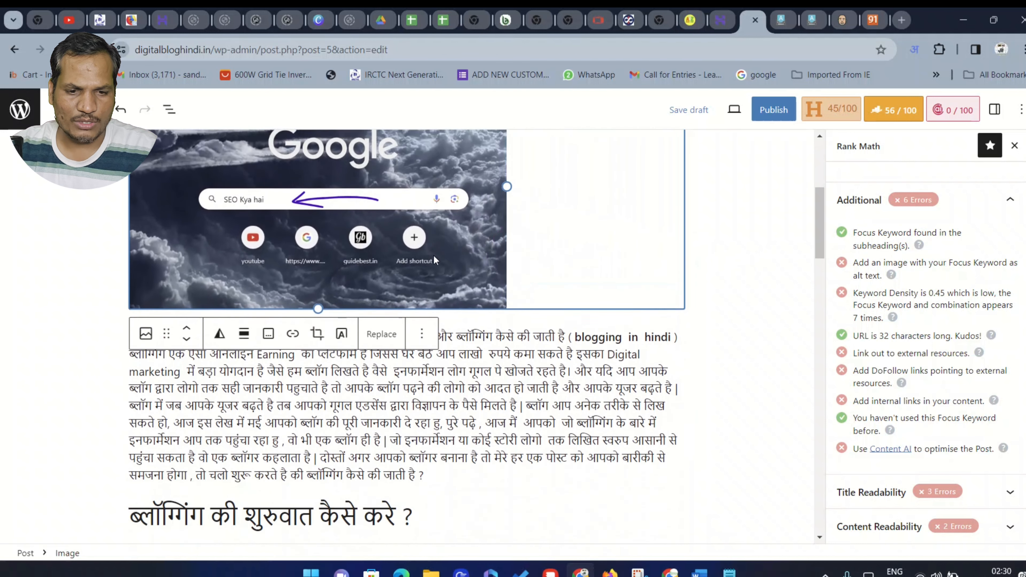
# Step: Align the picture below the heading to the center of the text column
pyautogui.scroll(-2, 435, 260)
pyautogui.click(244, 265)
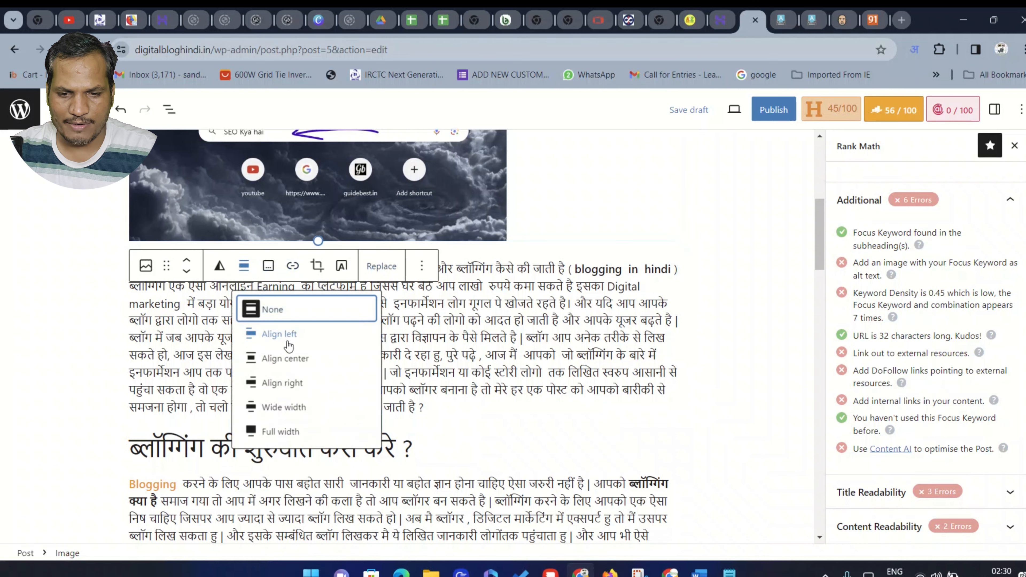
pyautogui.click(283, 358)
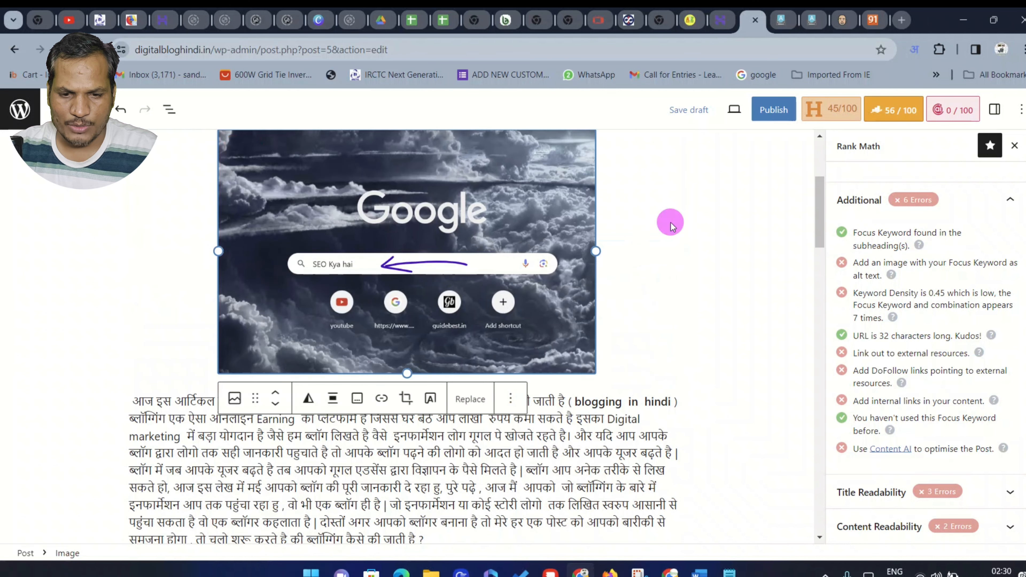
# Step: Enlarge the centered picture to about 837 px wide so it spans the text column
pyautogui.scroll(6, 575, 309)
pyautogui.scroll(-4, 613, 323)
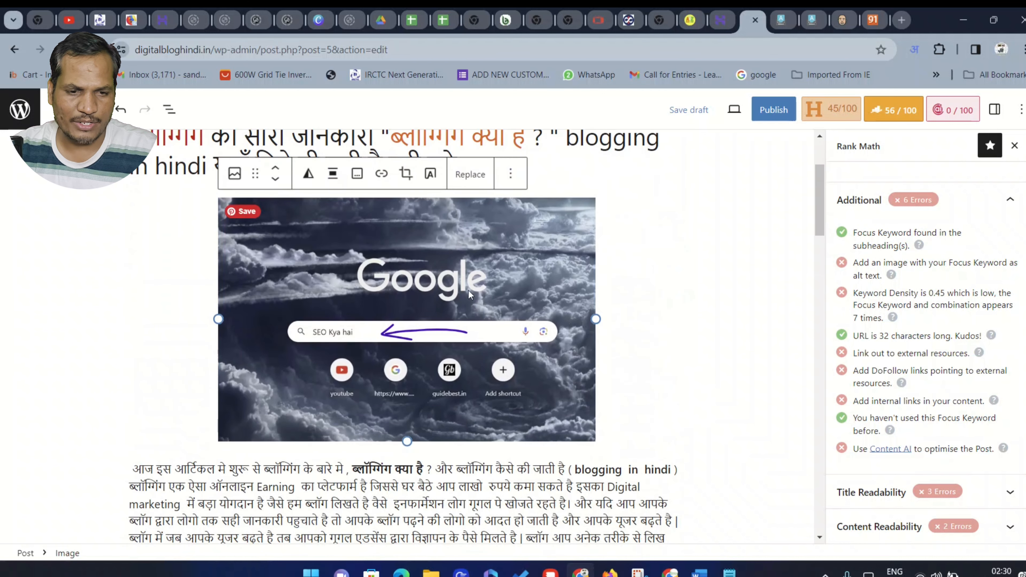
pyautogui.moveTo(218, 319); pyautogui.dragTo(128, 334)
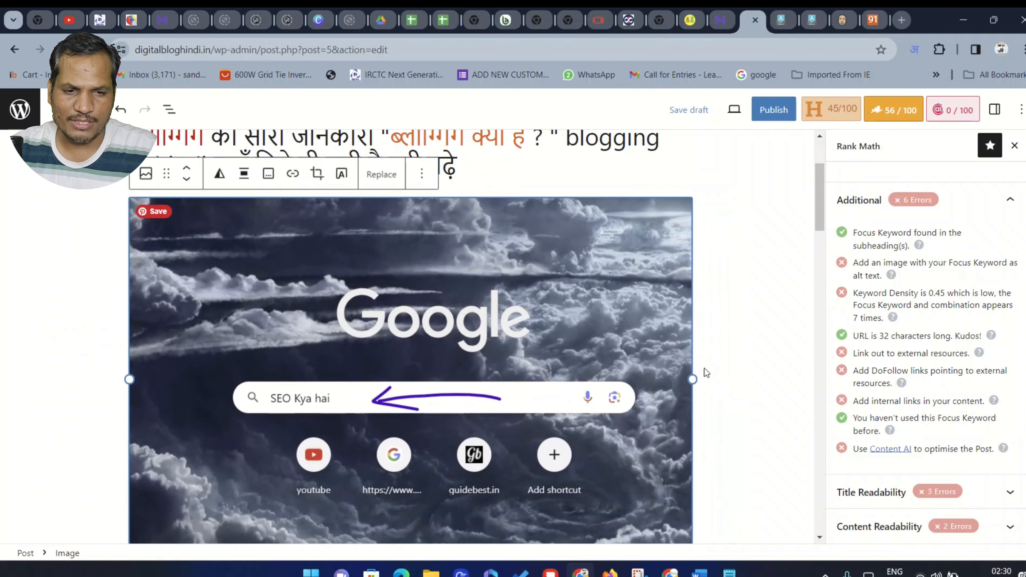
pyautogui.moveTo(693, 335); pyautogui.dragTo(696, 334)
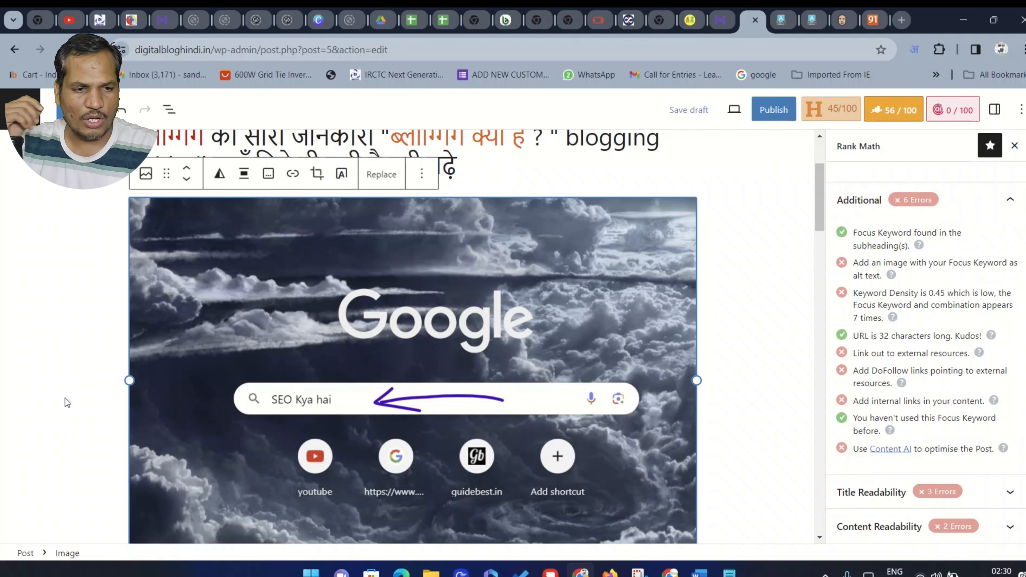
# Step: Open the picture's block settings and start editing its alternative text
pyautogui.click(58, 394)
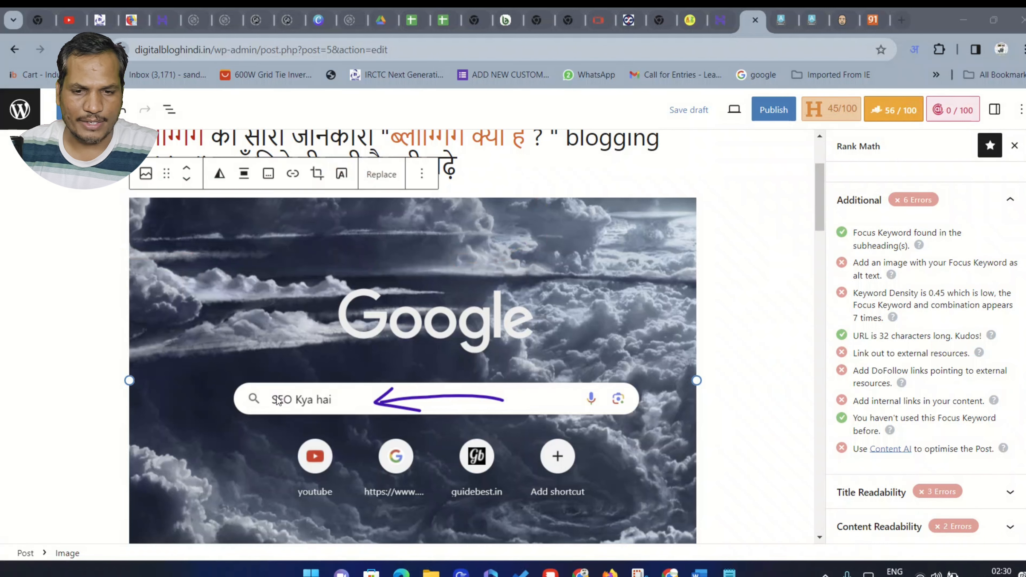
pyautogui.click(319, 399)
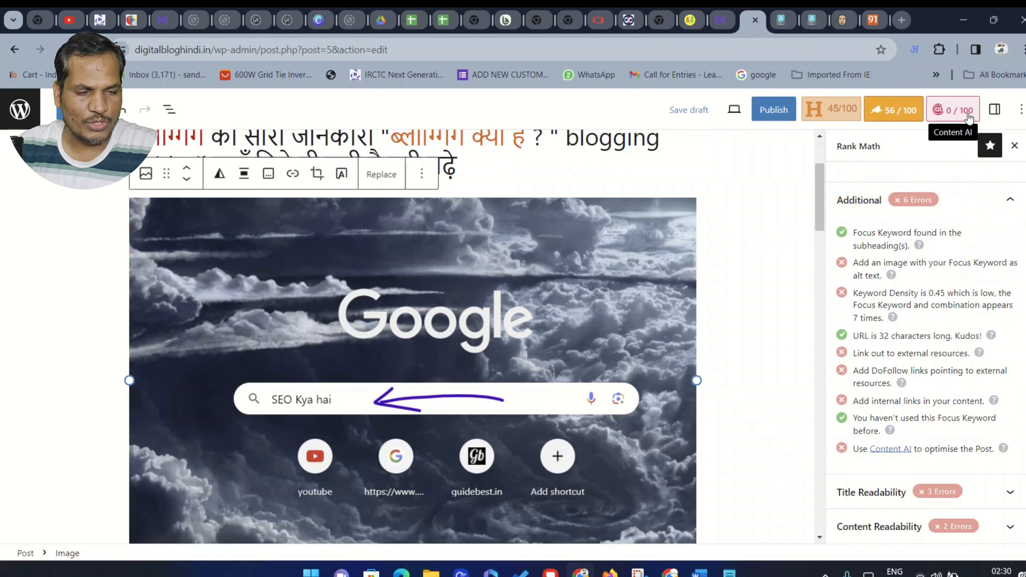
pyautogui.click(994, 113)
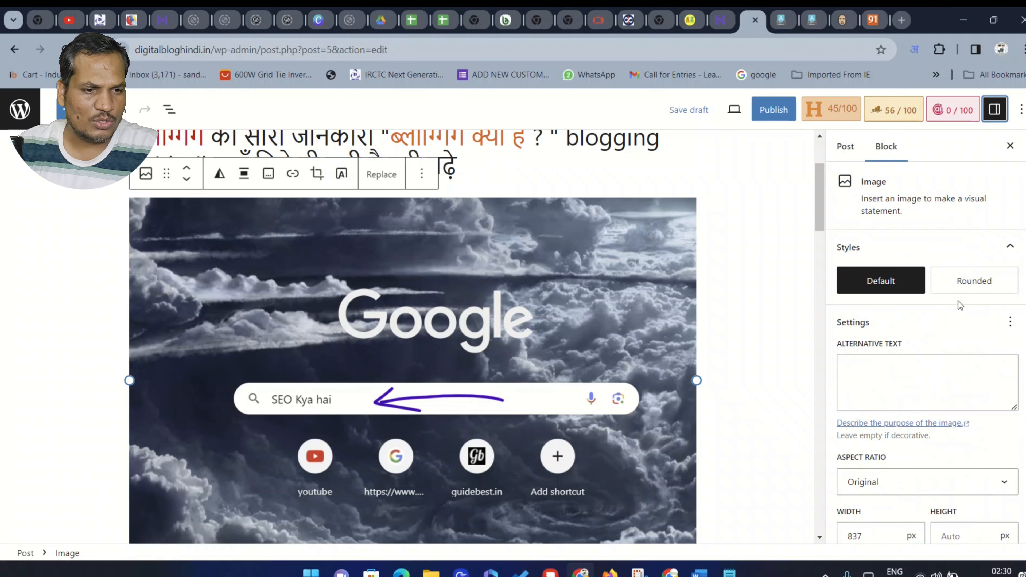
pyautogui.scroll(-3, 928, 200)
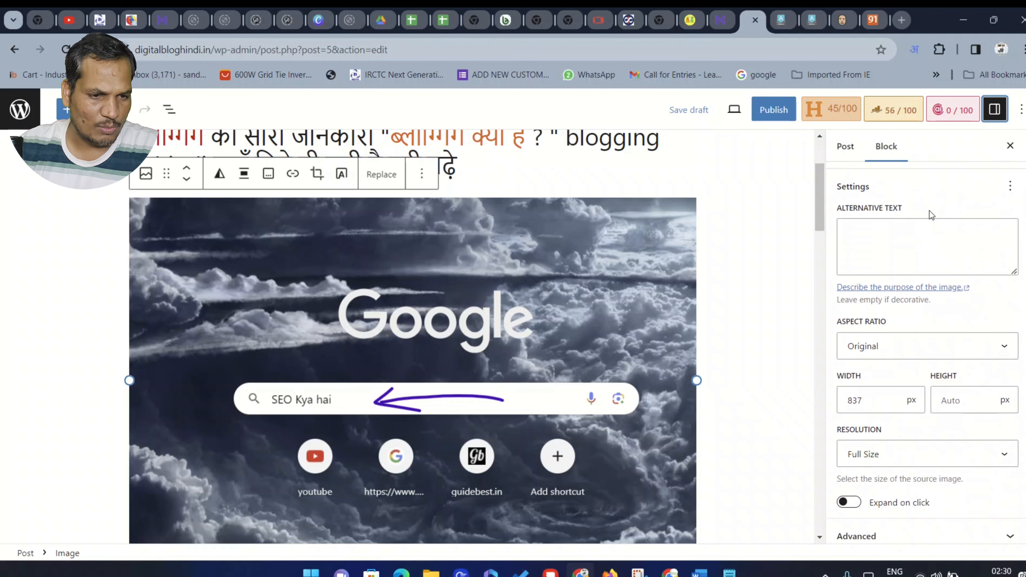
pyautogui.click(884, 238)
# Step: Copy the focus keyword "blogging in hindi" from the post title
pyautogui.scroll(3, 827, 224)
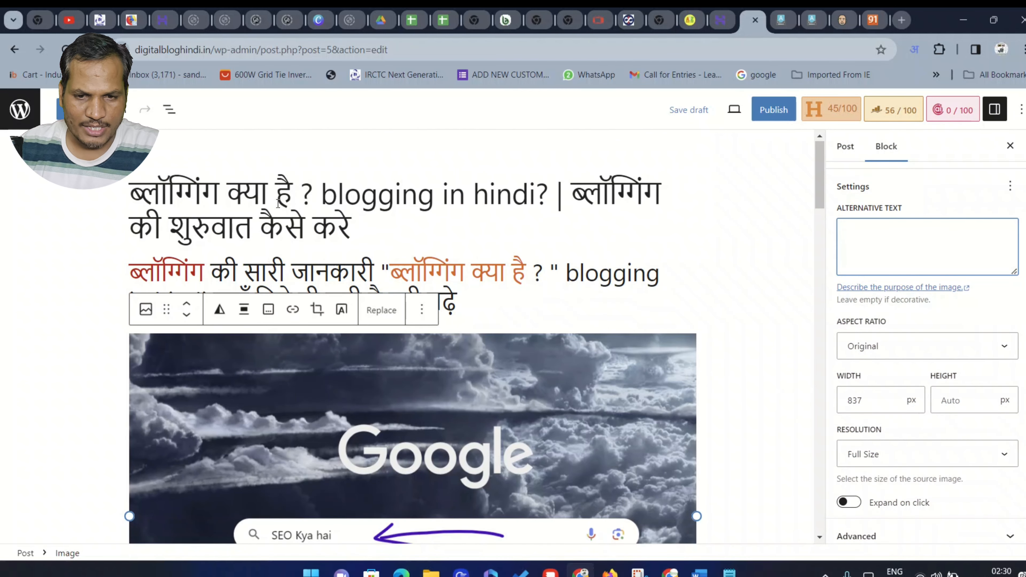
pyautogui.moveTo(325, 198); pyautogui.dragTo(533, 187)
pyautogui.rightClick(525, 192)
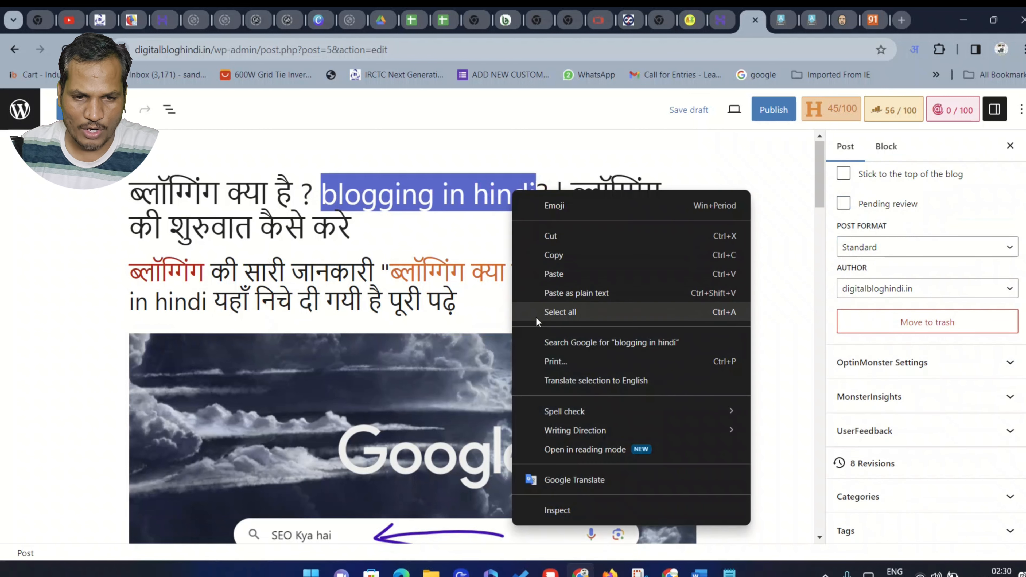
pyautogui.click(568, 256)
# Step: Look through the post settings, from Summary down to LiteSpeed Options, for the image's alternative text field
pyautogui.scroll(3, 931, 277)
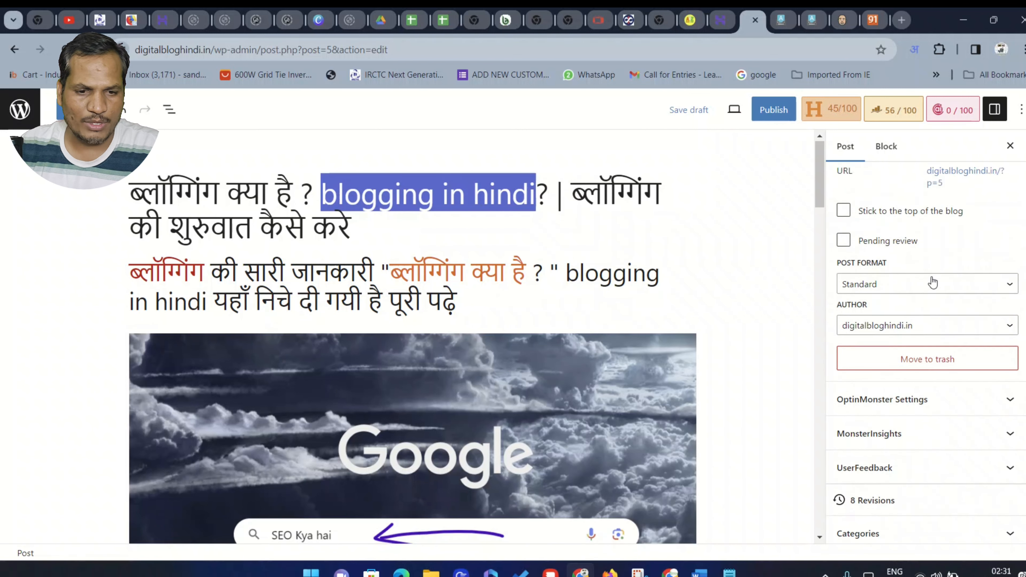
pyautogui.click(994, 110)
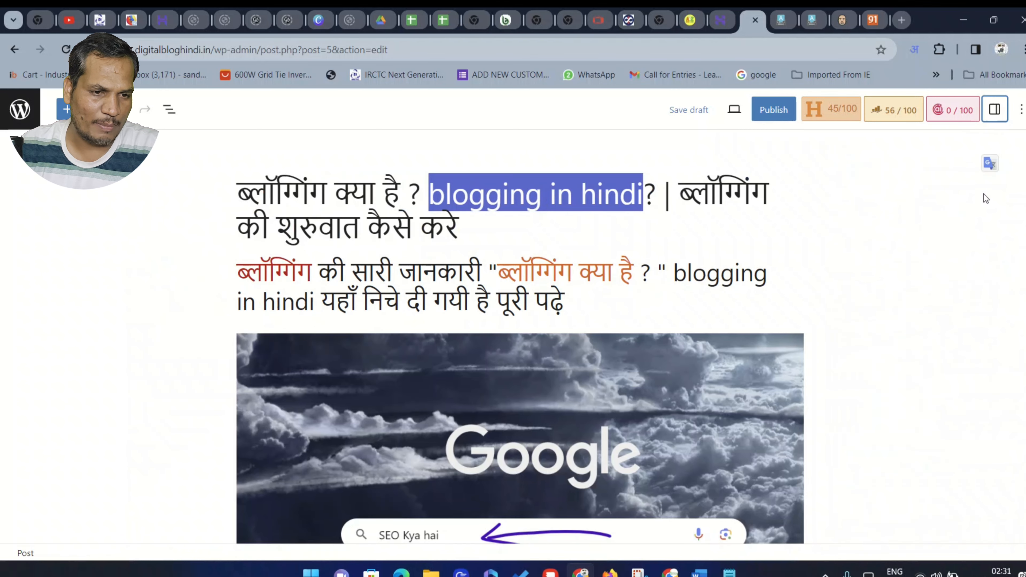
pyautogui.click(994, 110)
pyautogui.scroll(-6, 927, 328)
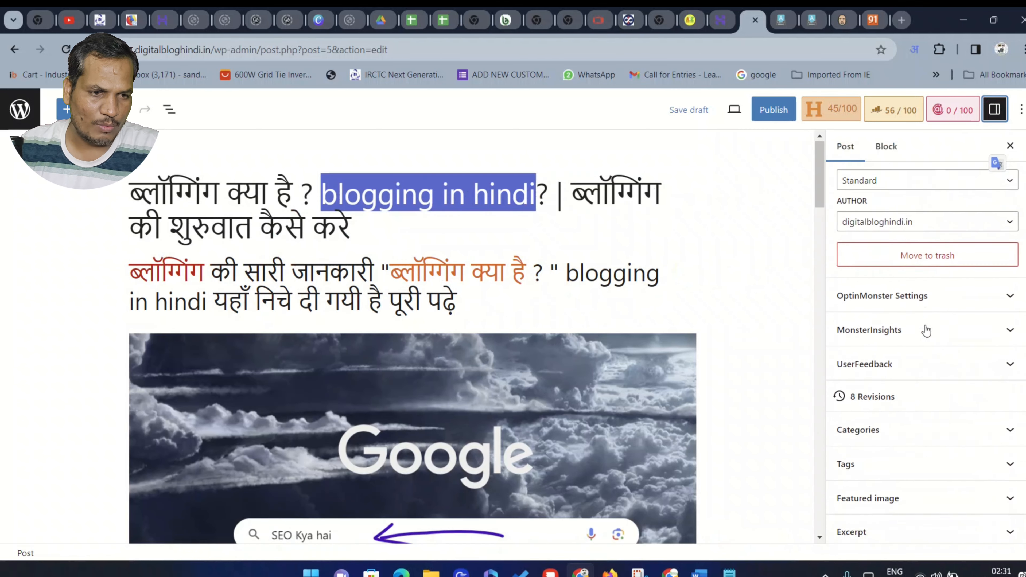
pyautogui.scroll(6, 928, 330)
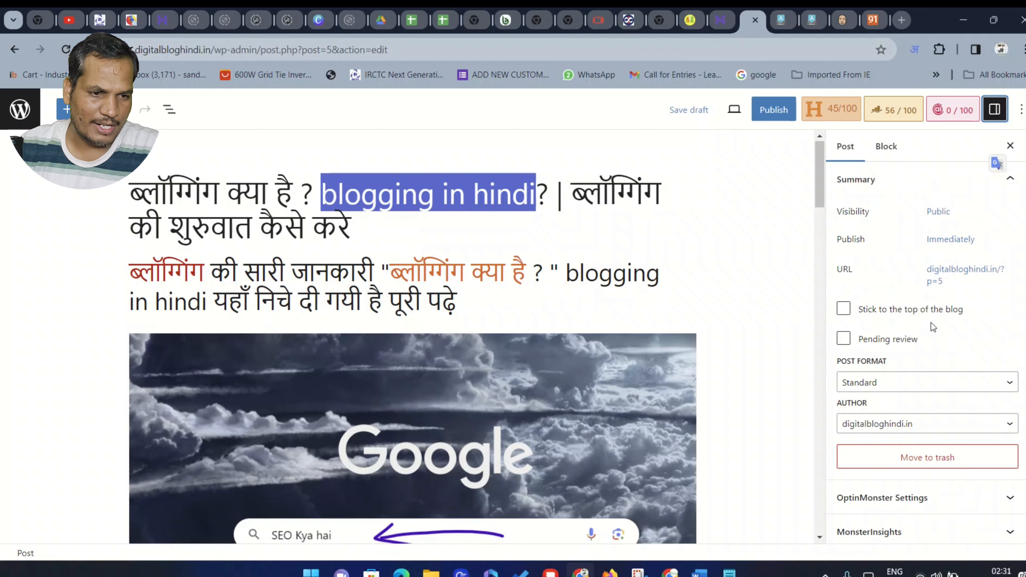
pyautogui.click(886, 147)
pyautogui.click(843, 148)
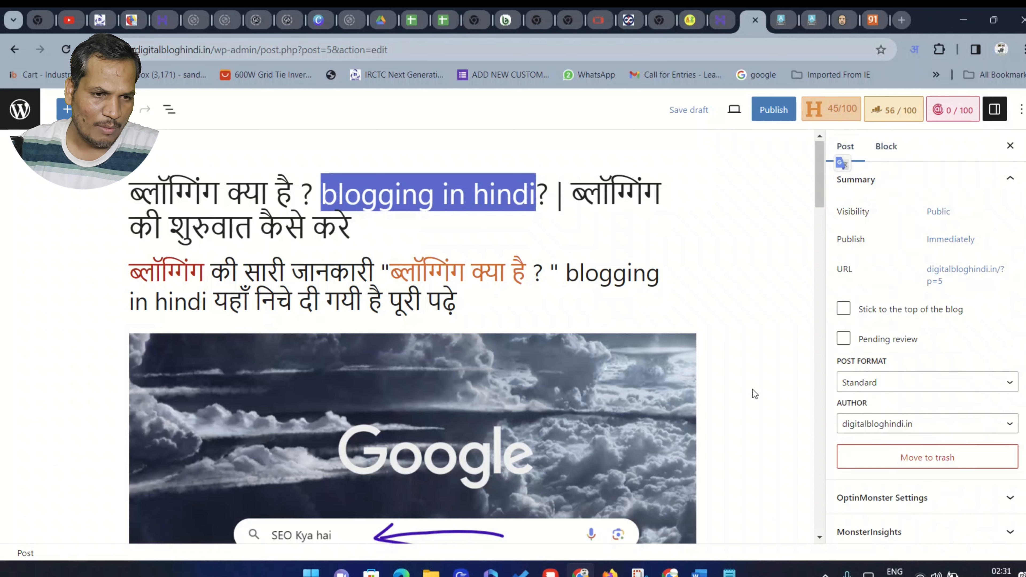
pyautogui.click(591, 374)
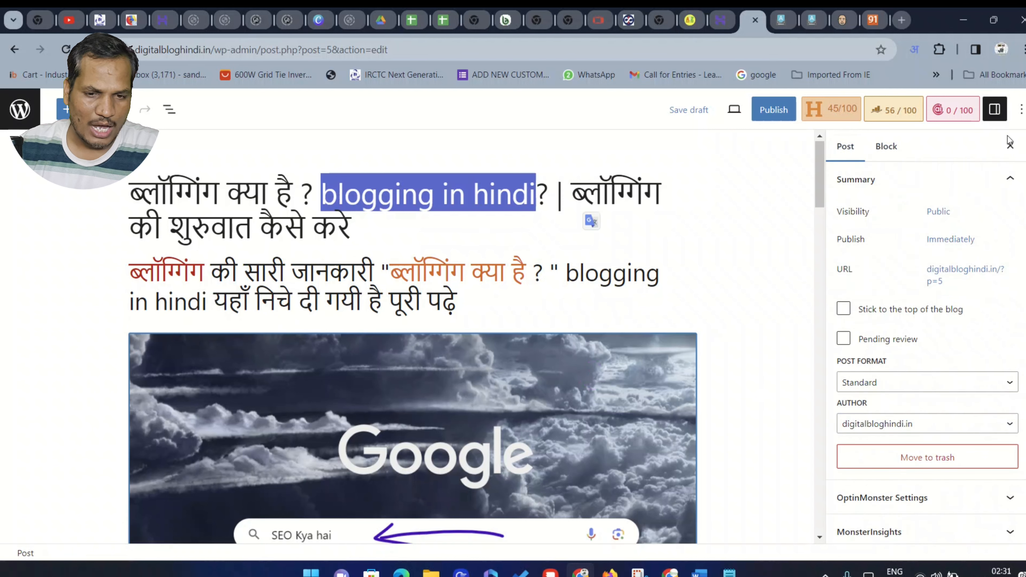
pyautogui.click(994, 110)
pyautogui.scroll(-5, 581, 252)
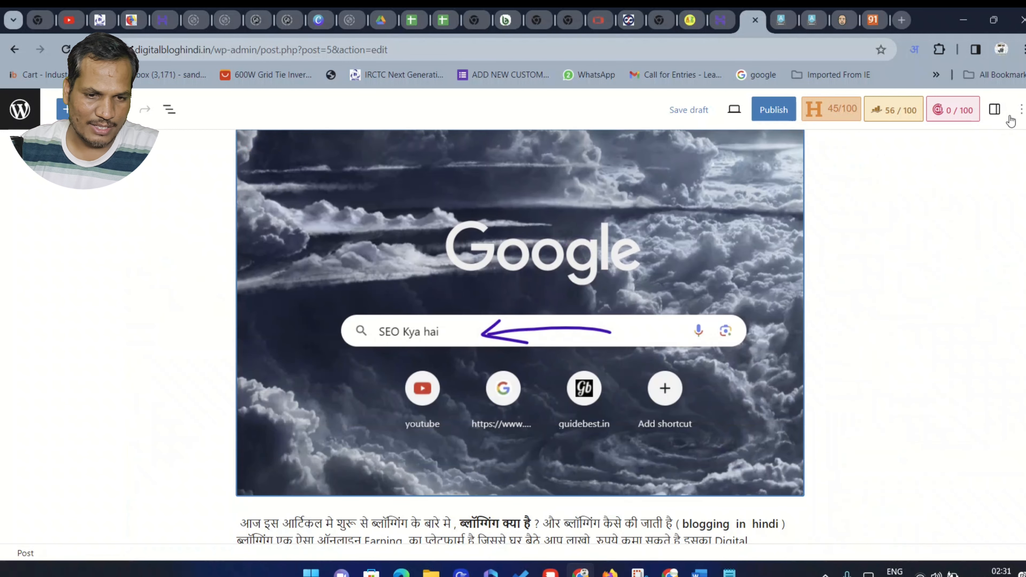
pyautogui.click(1000, 115)
pyautogui.scroll(-10, 873, 338)
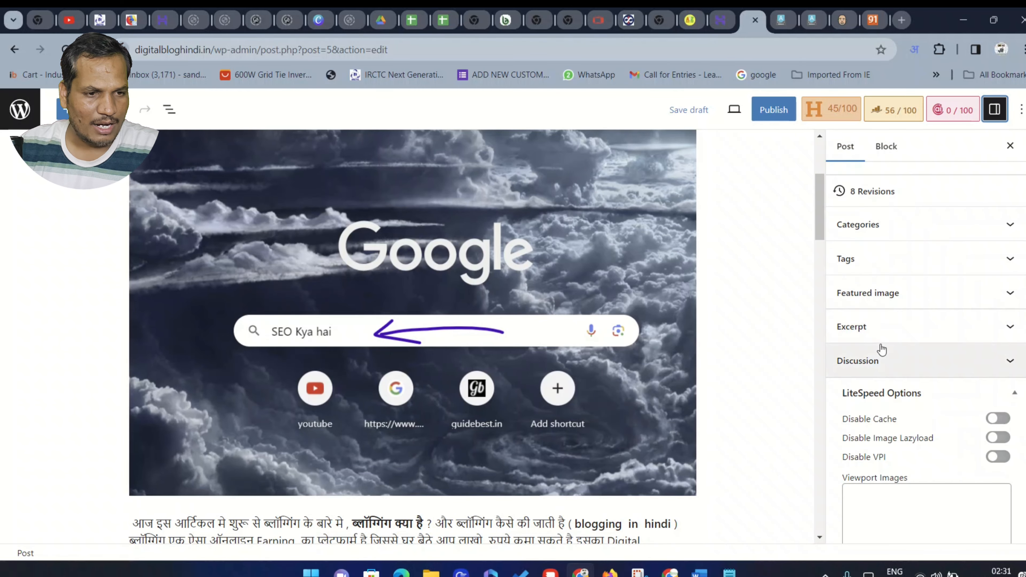
pyautogui.scroll(2, 900, 325)
pyautogui.scroll(5, 900, 324)
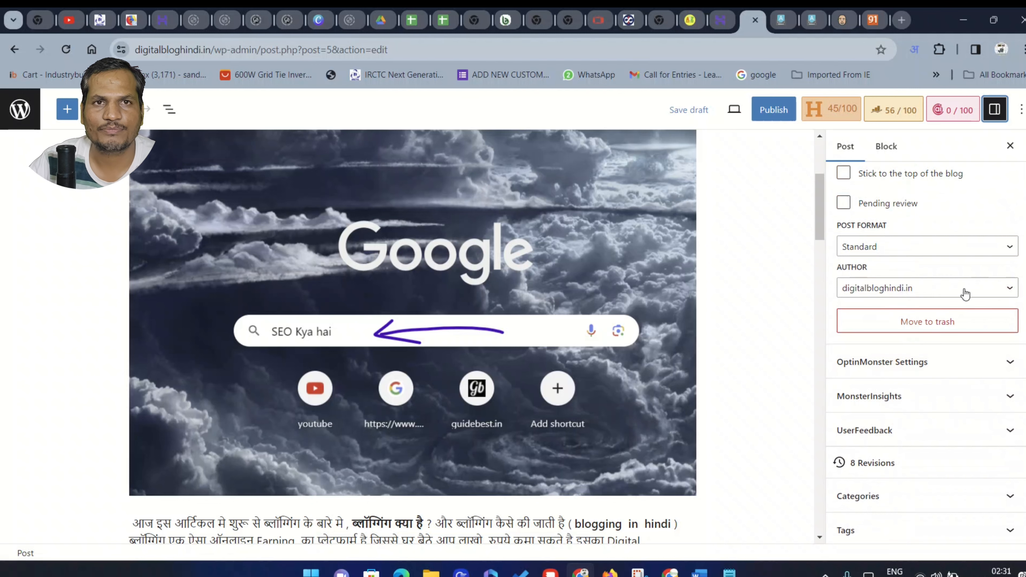
pyautogui.scroll(3, 945, 279)
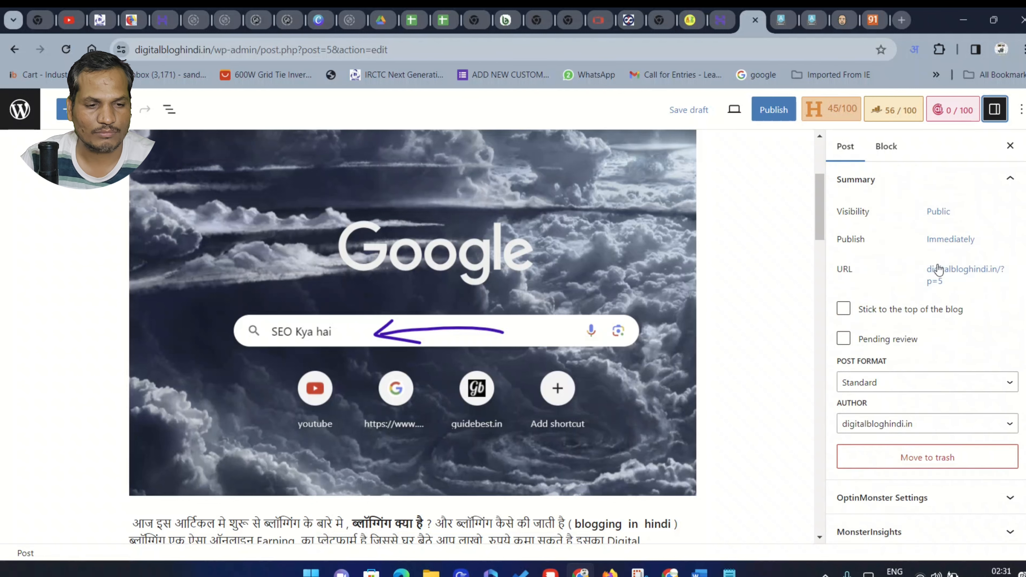
# Step: Check the Rank Math and Content AI views for a place to enter the image's alternative text
pyautogui.click(923, 113)
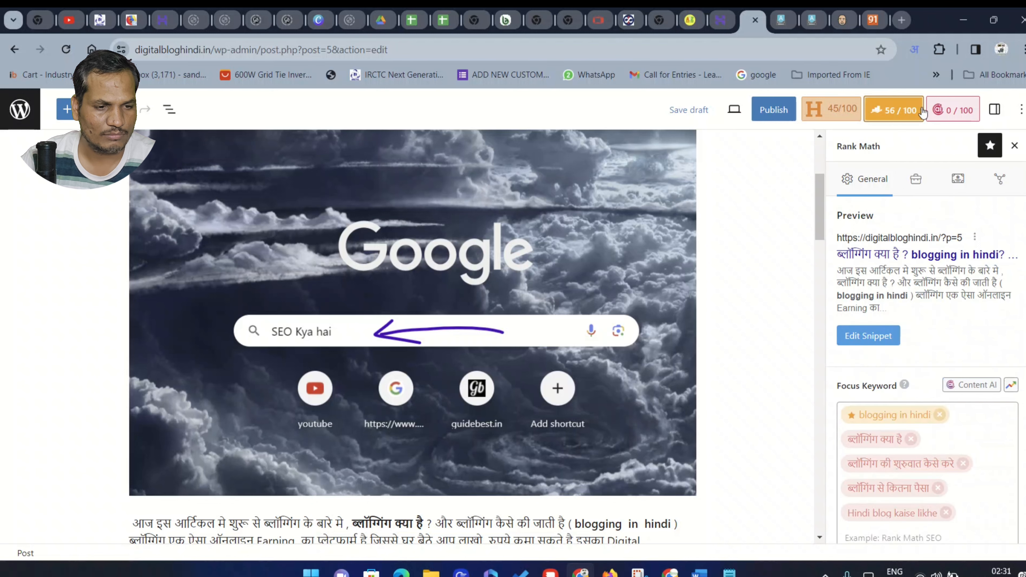
pyautogui.click(950, 110)
pyautogui.click(890, 112)
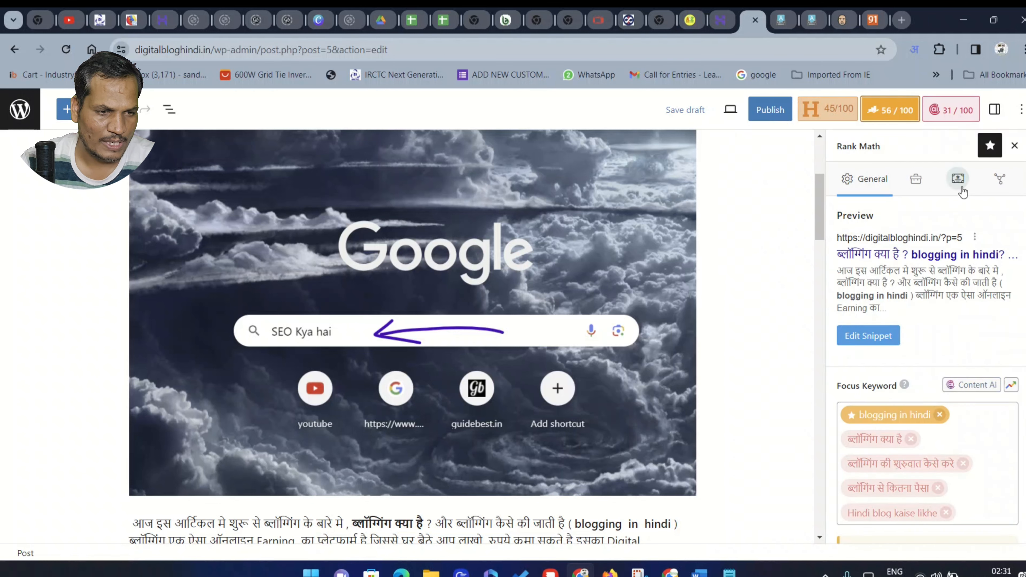
# Step: Set the alternative text of the Google search image below the heading to "blogging in hindi" in its block settings
pyautogui.click(468, 283)
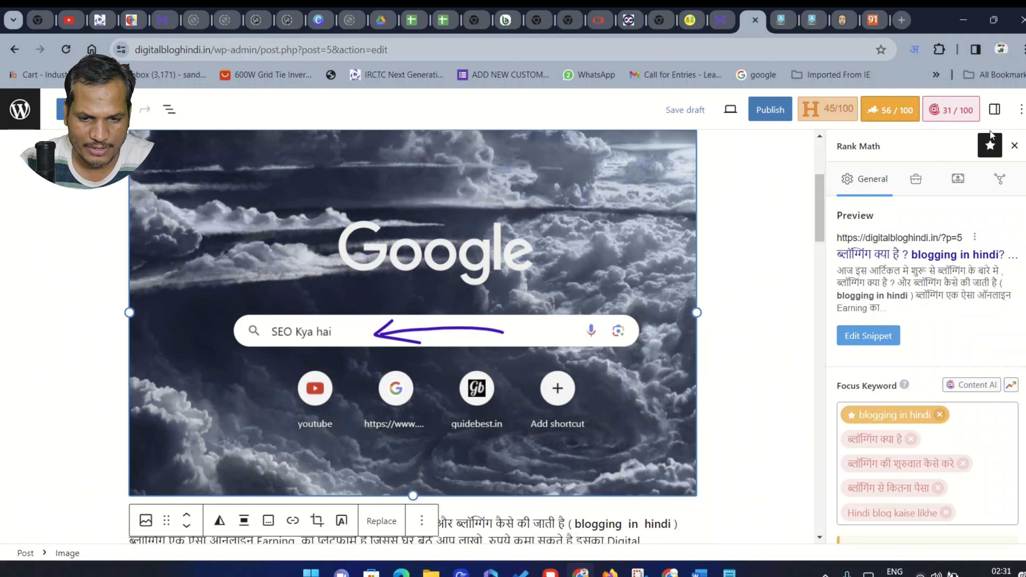
pyautogui.scroll(-5, 932, 277)
pyautogui.scroll(5, 936, 278)
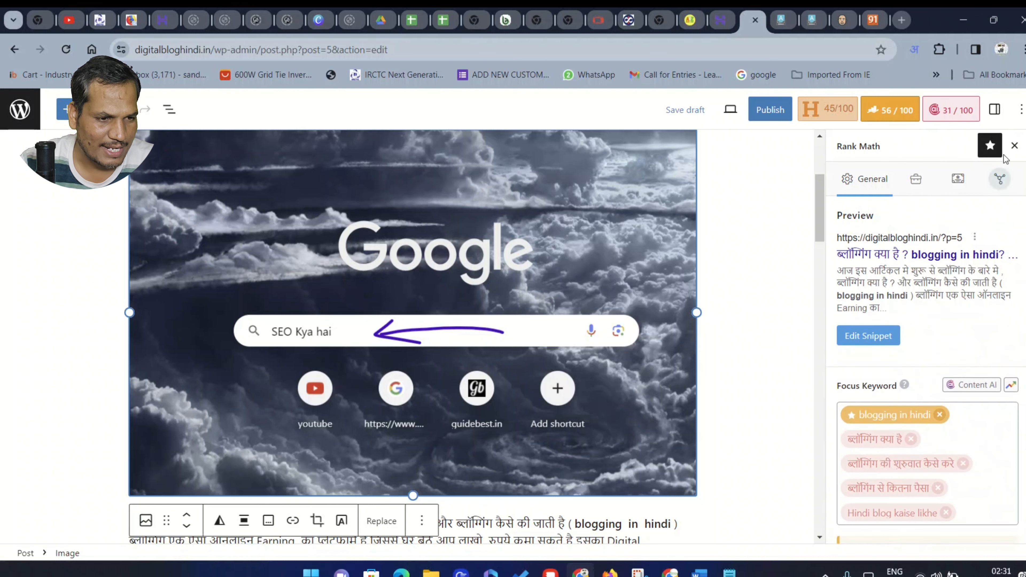
pyautogui.click(995, 114)
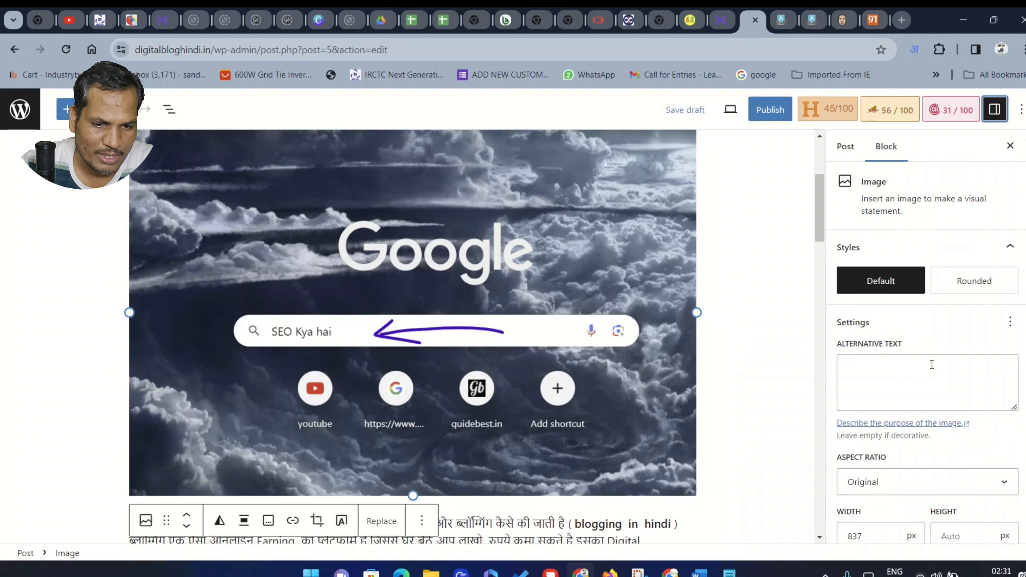
pyautogui.click(899, 366)
pyautogui.rightClick(902, 368)
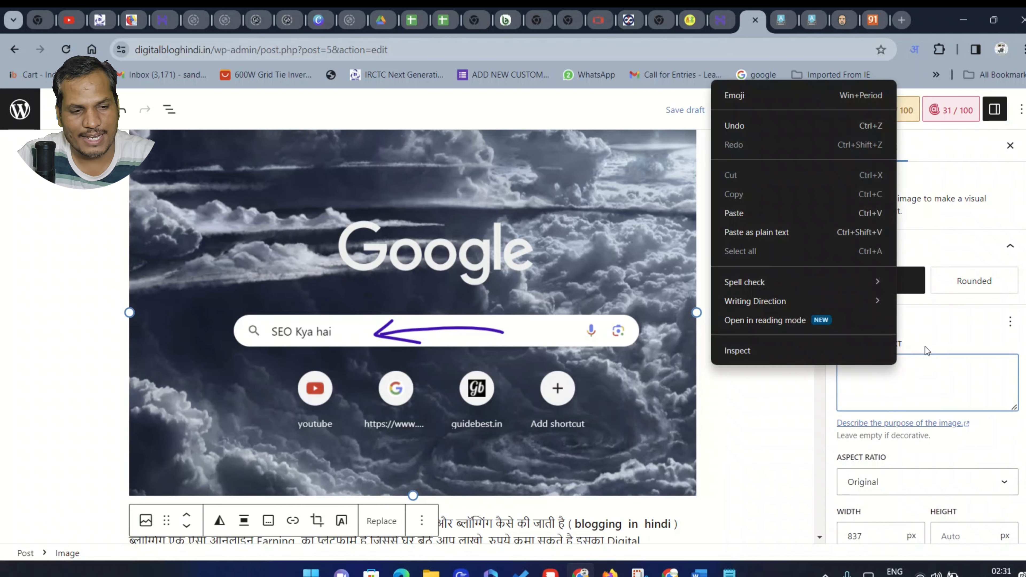
pyautogui.click(792, 218)
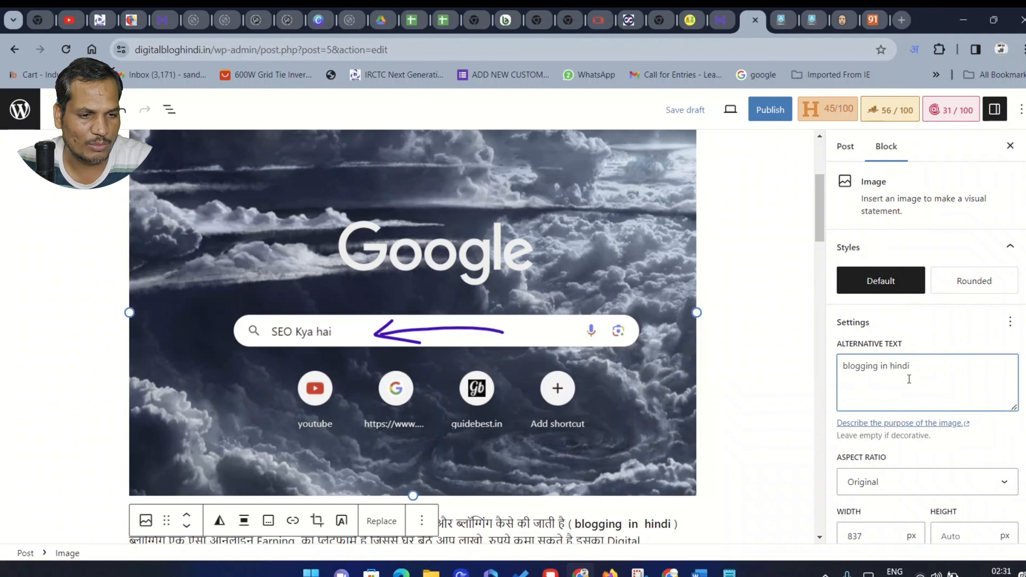
pyautogui.scroll(-3, 900, 412)
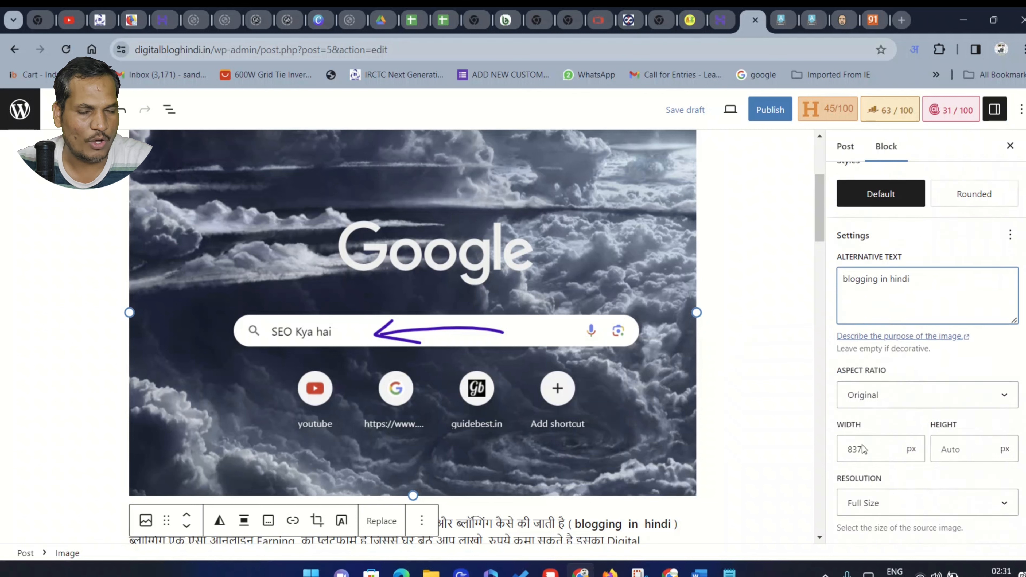
pyautogui.scroll(3, 877, 452)
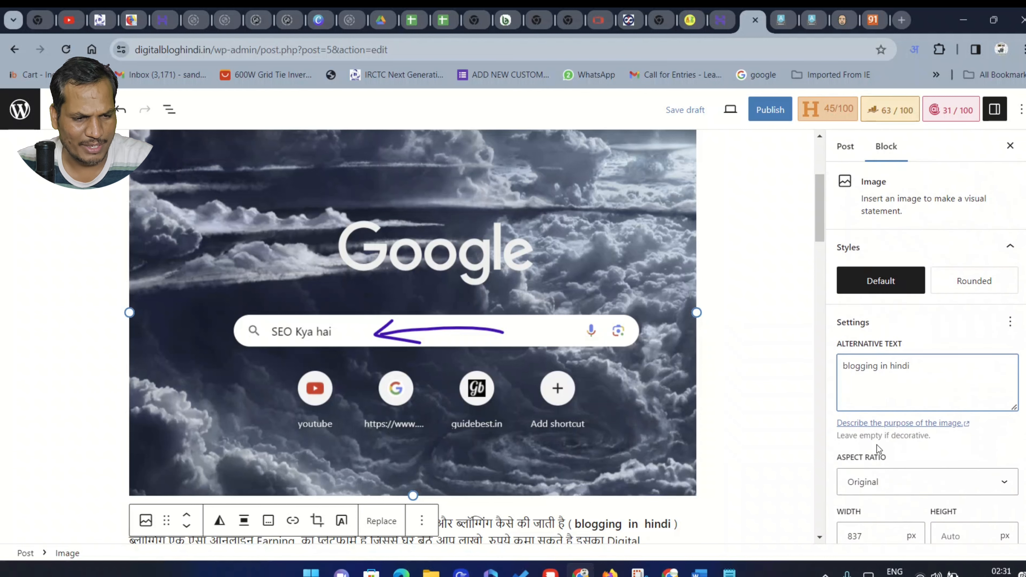
pyautogui.click(802, 211)
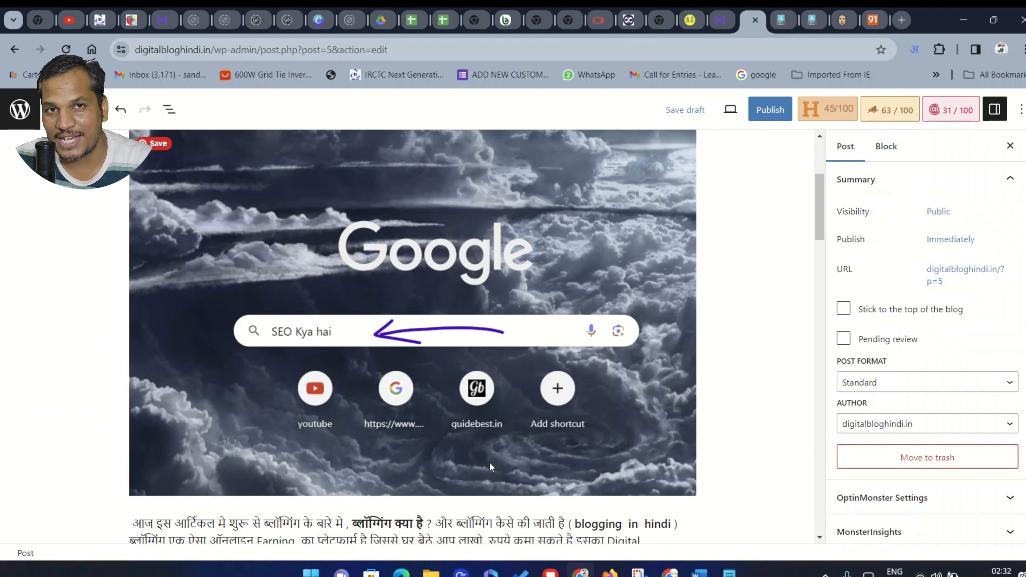
pyautogui.scroll(-10, 402, 419)
pyautogui.scroll(10, 521, 394)
pyautogui.scroll(4, 521, 394)
pyautogui.scroll(-3, 519, 422)
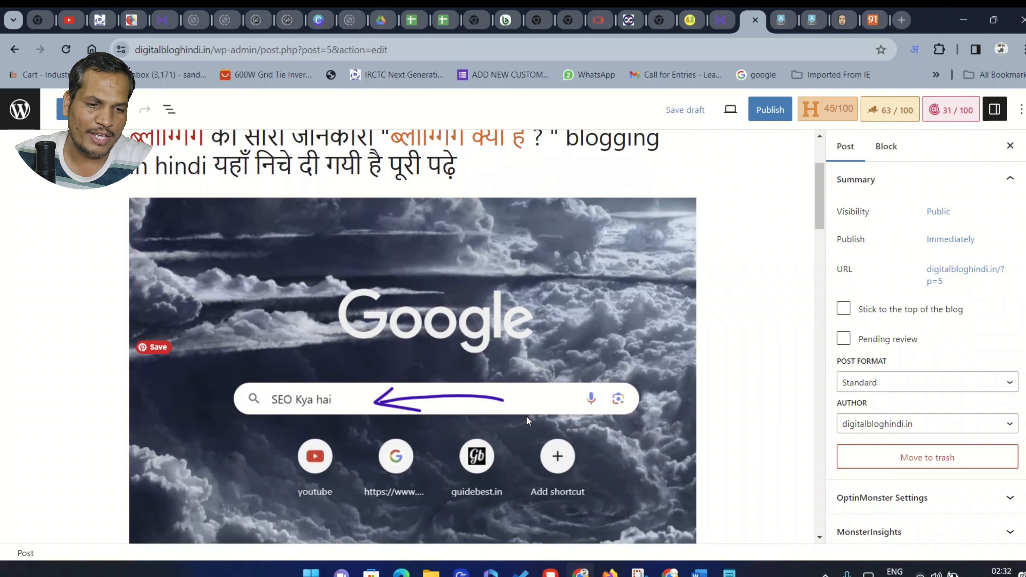
pyautogui.scroll(-6, 527, 421)
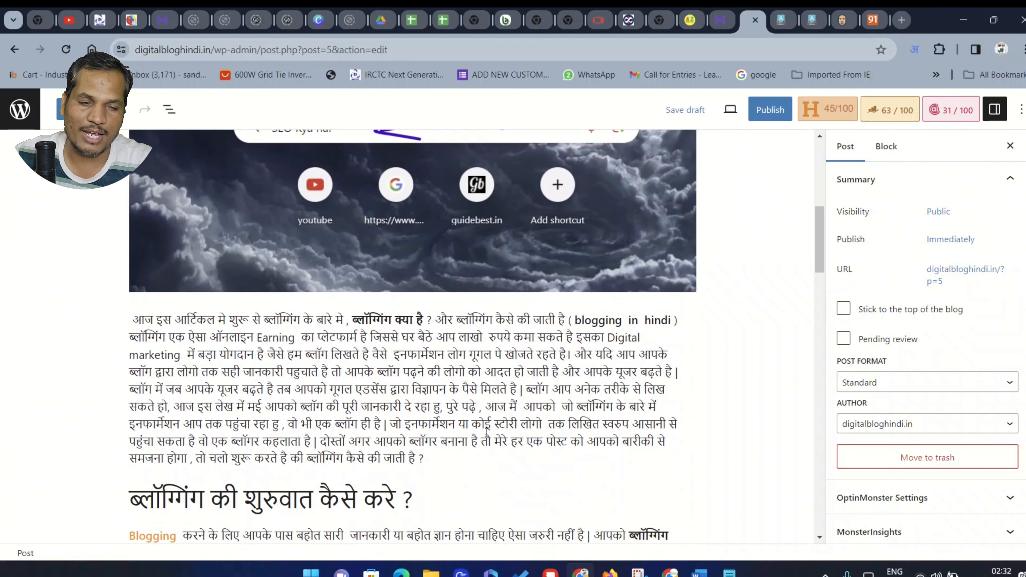
pyautogui.scroll(-2, 486, 420)
pyautogui.scroll(5, 488, 405)
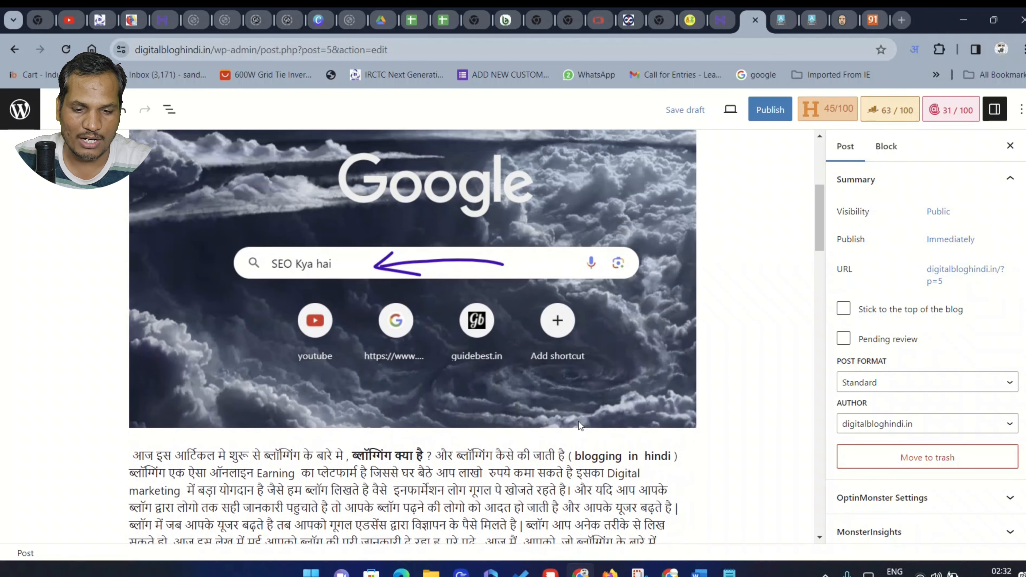
# Step: Review Rank Math's Basic SEO and Additional checks, especially the image alt attribute and keyword density items
pyautogui.click(890, 114)
pyautogui.scroll(-6, 911, 345)
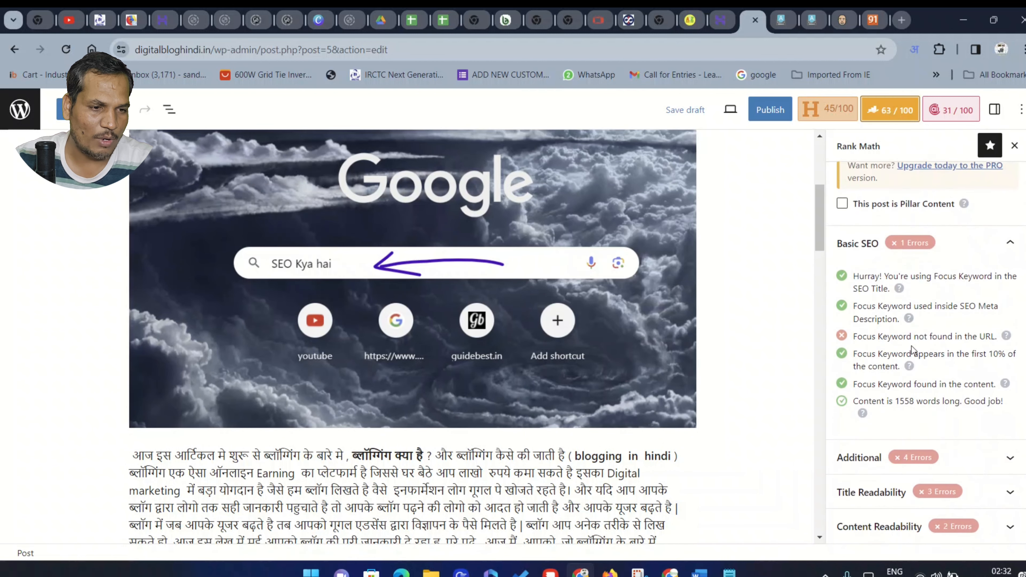
pyautogui.click(957, 456)
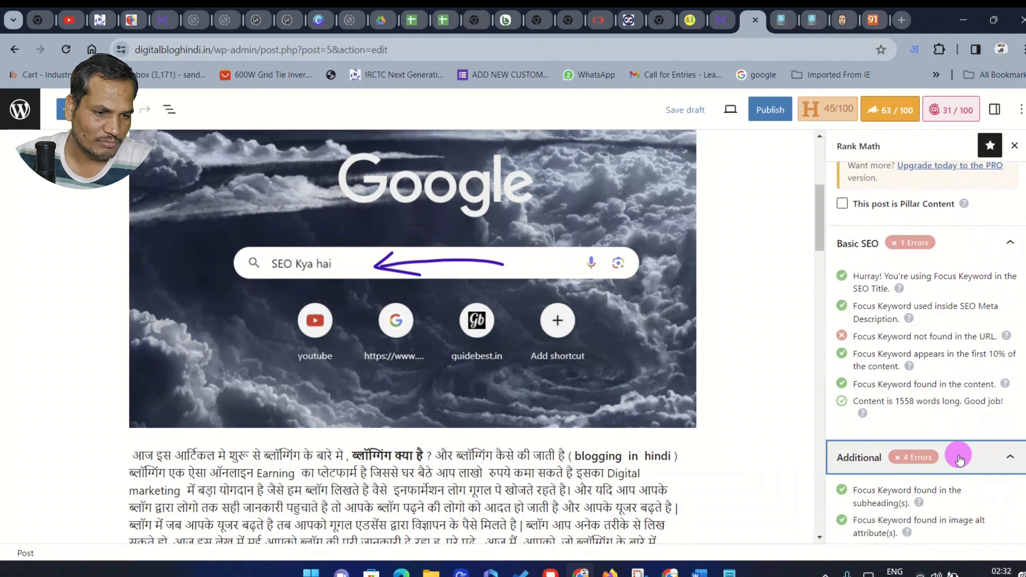
pyautogui.scroll(-5, 883, 313)
pyautogui.scroll(-2, 883, 313)
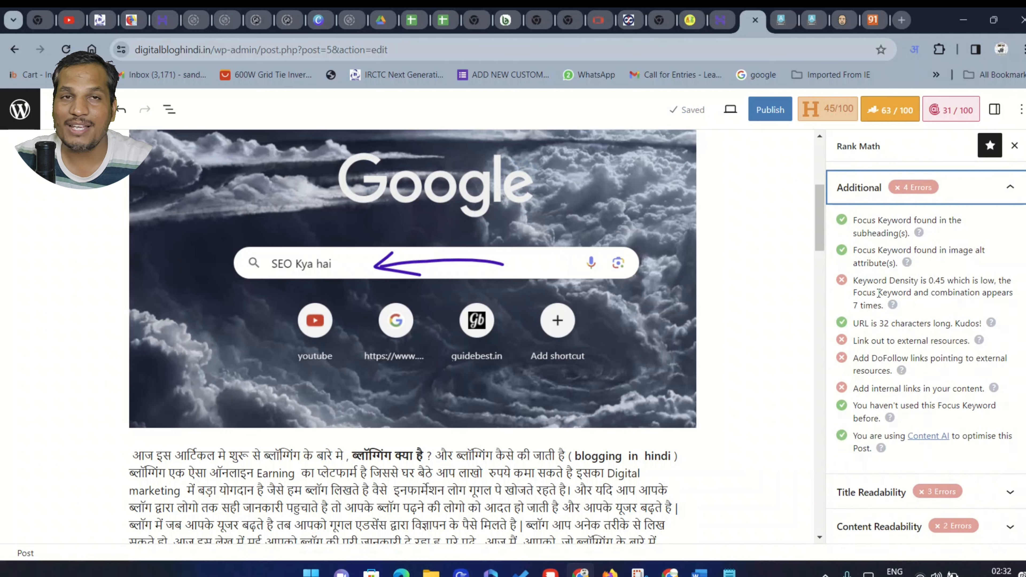
pyautogui.doubleClick(935, 280)
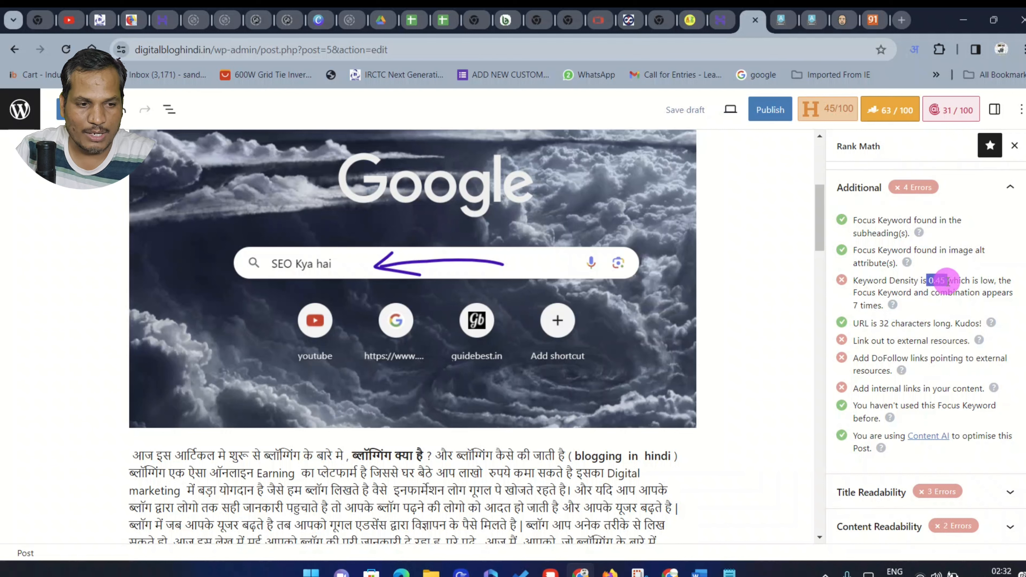
# Step: Compare Rank Math's focus keyword list with the bold keyword "ब्लॉग्गिंग क्या है" in the introduction paragraph
pyautogui.scroll(10, 955, 317)
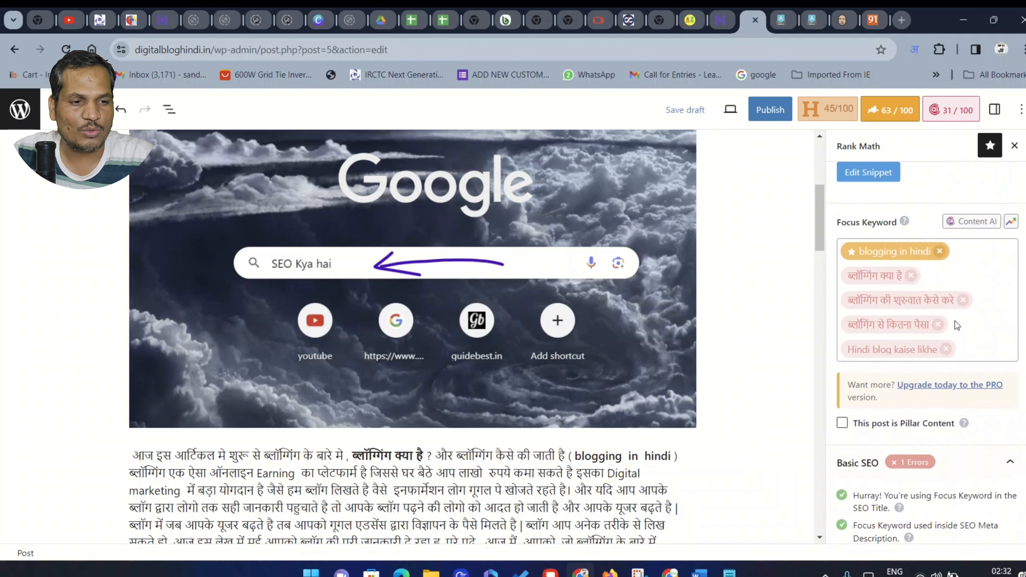
pyautogui.scroll(-1, 888, 351)
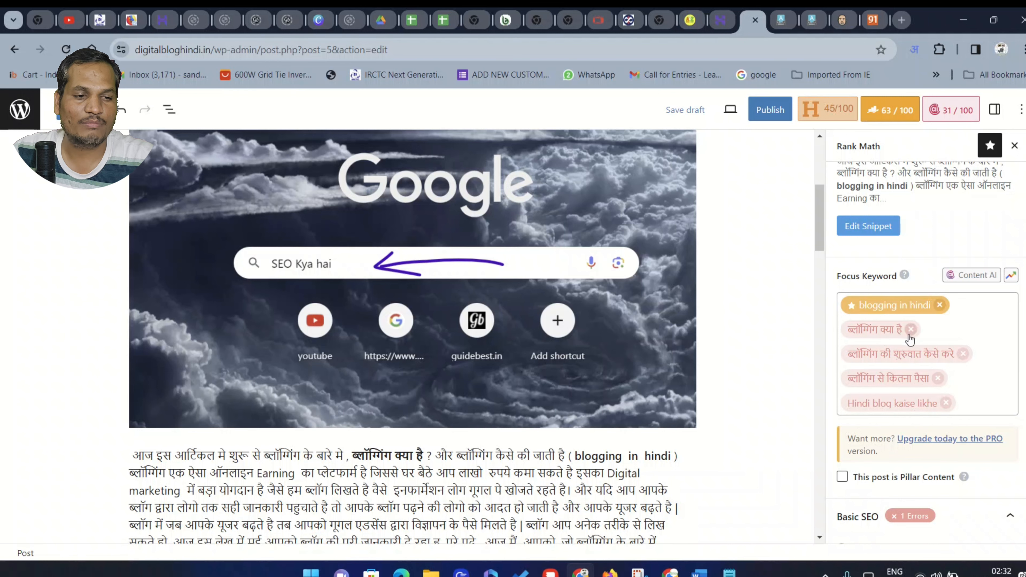
pyautogui.scroll(-1, 914, 440)
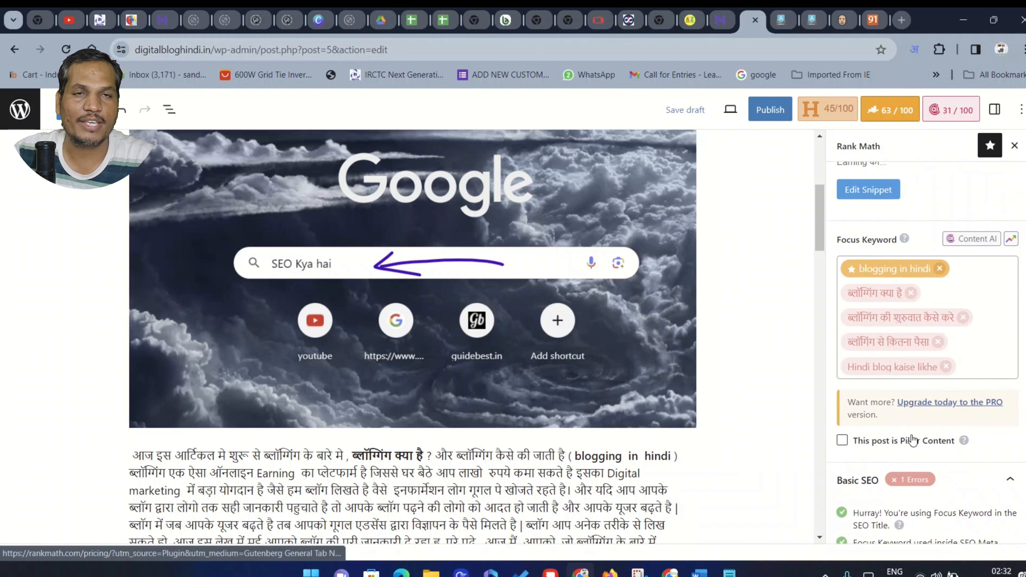
pyautogui.scroll(2, 384, 459)
pyautogui.scroll(-3, 384, 459)
pyautogui.moveTo(350, 388); pyautogui.dragTo(413, 389)
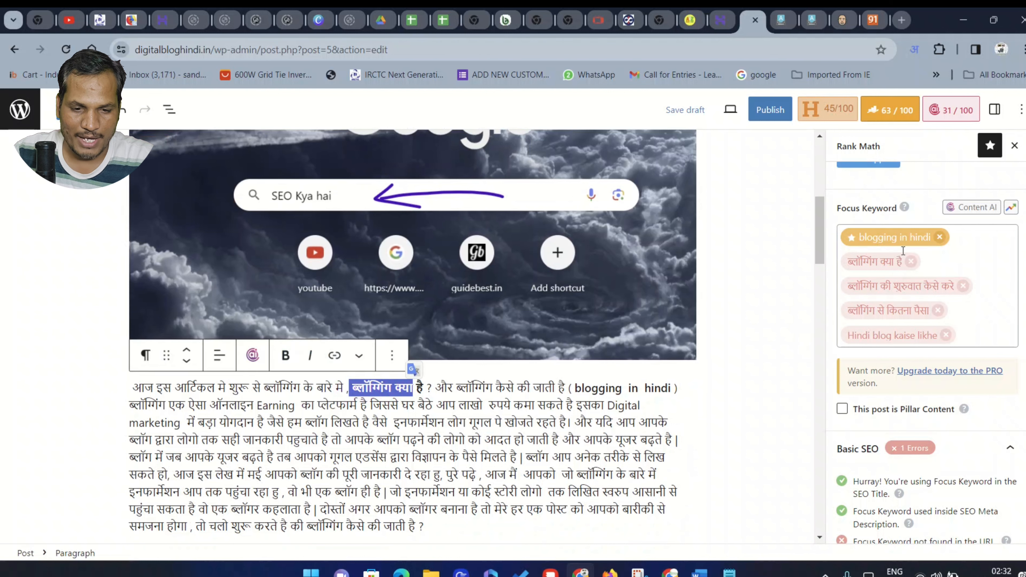
pyautogui.scroll(3, 566, 410)
pyautogui.scroll(-3, 586, 424)
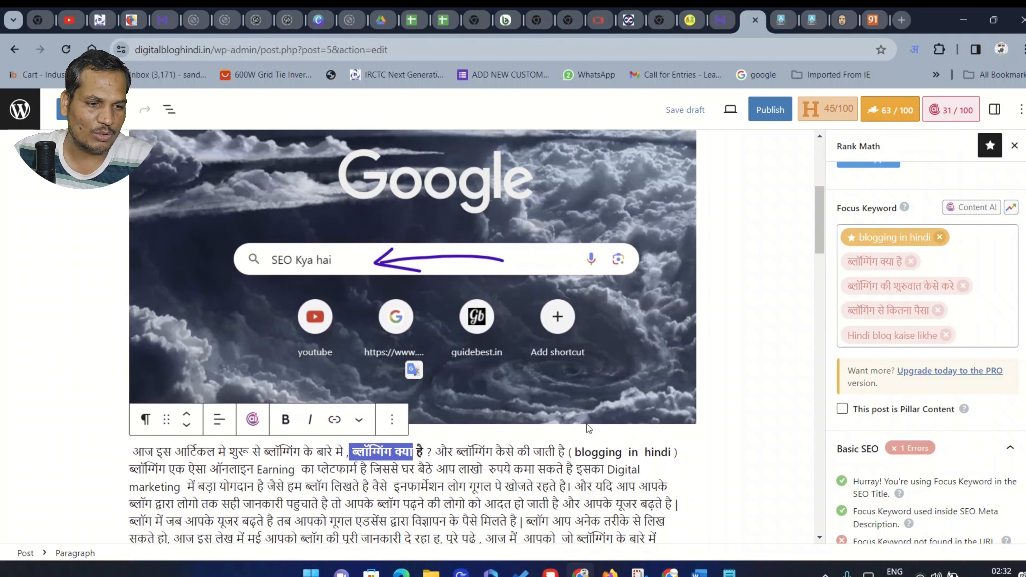
# Step: Copy the bold focus keyword "blogging in hindi" from the introduction paragraph below the image
pyautogui.click(575, 388)
pyautogui.moveTo(575, 388); pyautogui.dragTo(665, 386)
pyautogui.hotkey('ctrl', 'c')
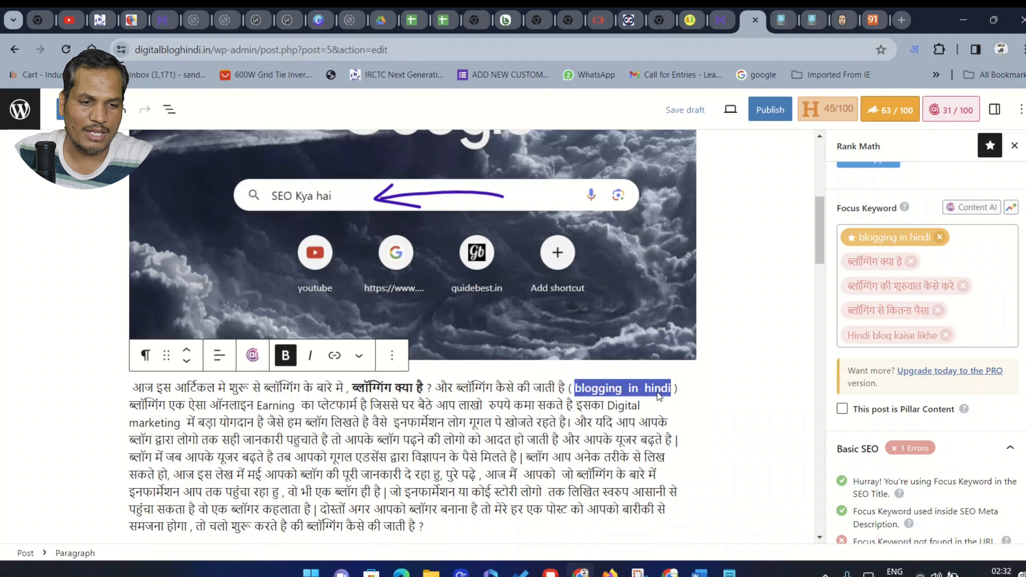
pyautogui.rightClick(672, 386)
pyautogui.click(733, 122)
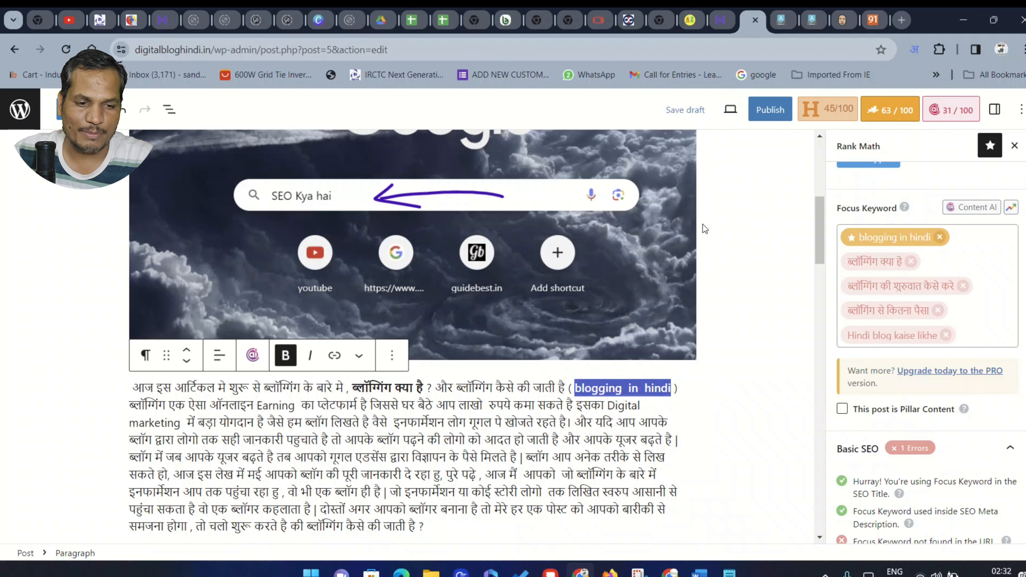
# Step: Paste "blogging in hindi" at the end of the heading "ब्लॉग्गिंग की शुरुवात कैसे करे ?"
pyautogui.scroll(-10, 962, 371)
pyautogui.scroll(-6, 367, 402)
pyautogui.scroll(-2, 368, 298)
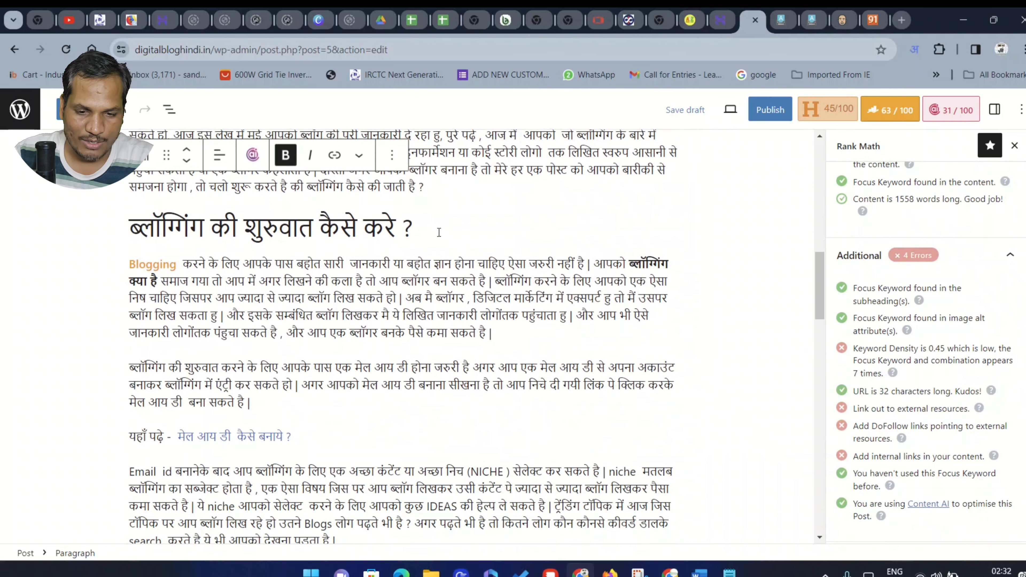
pyautogui.rightClick(431, 226)
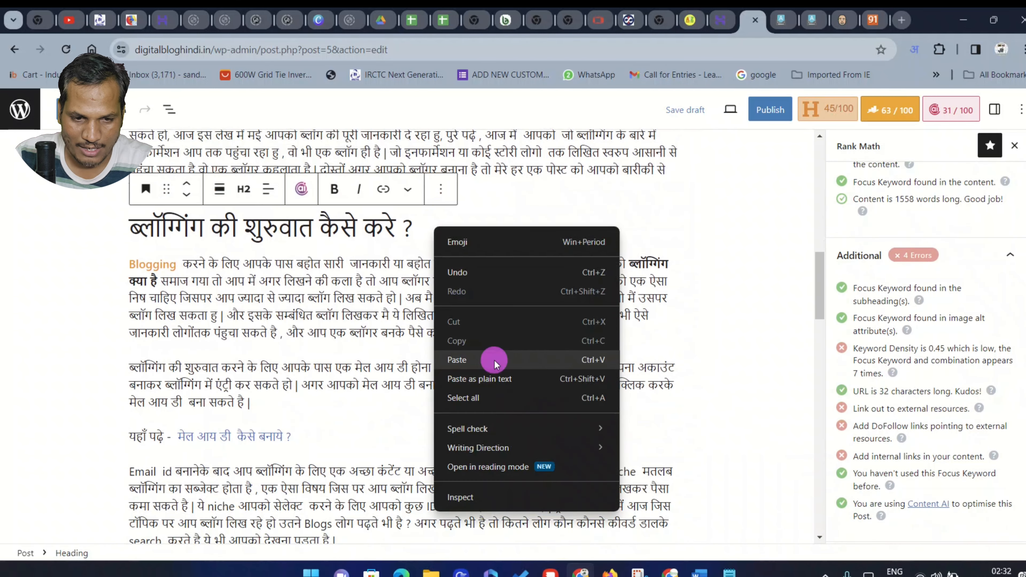
pyautogui.click(493, 359)
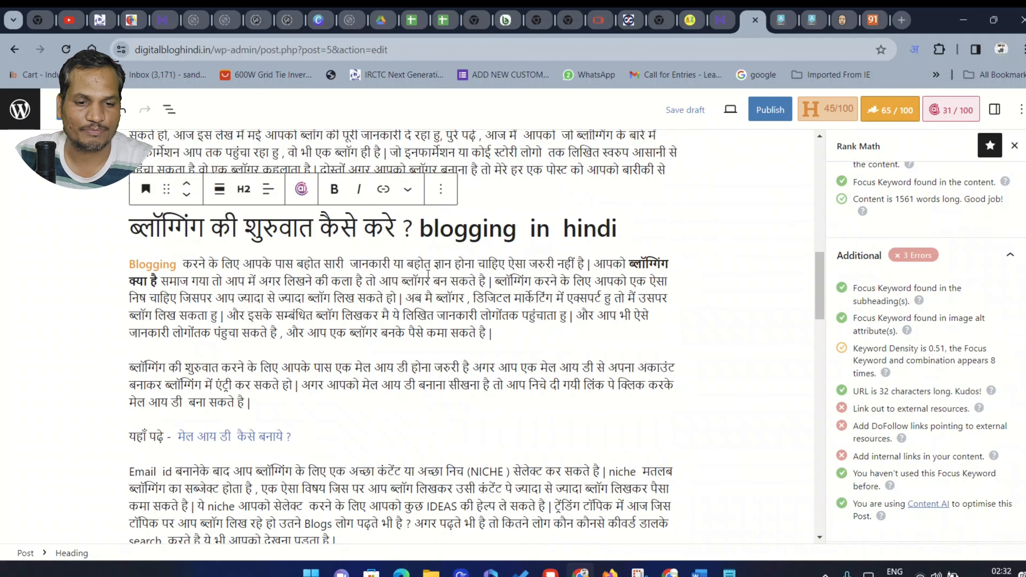
pyautogui.click(495, 299)
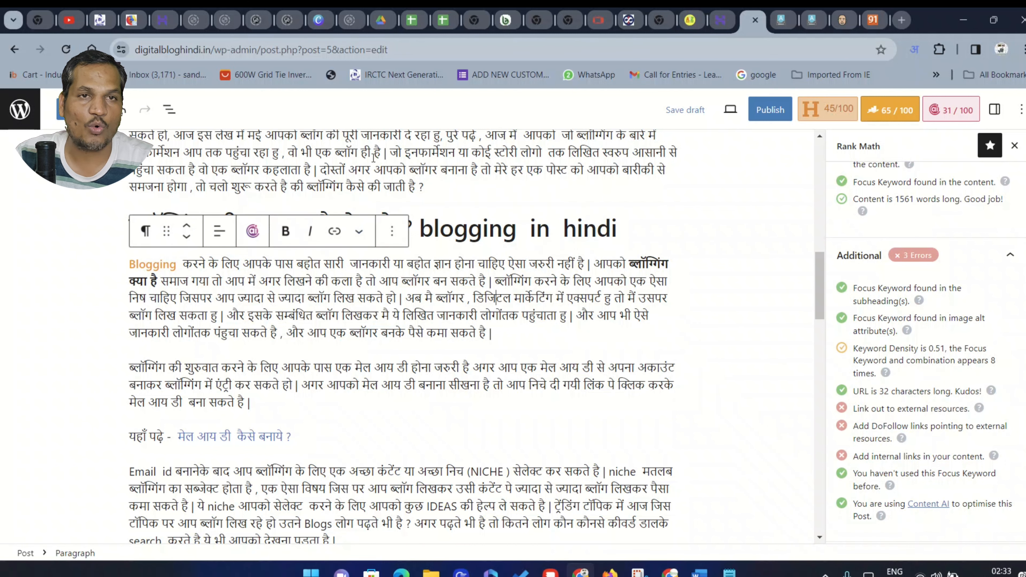
# Step: Append "blogging in hindi" to the read-more line about selecting a blog niche, above "ब्लॉग्गिंग से पैसे कैसे कमाए?"
pyautogui.scroll(-7, 373, 157)
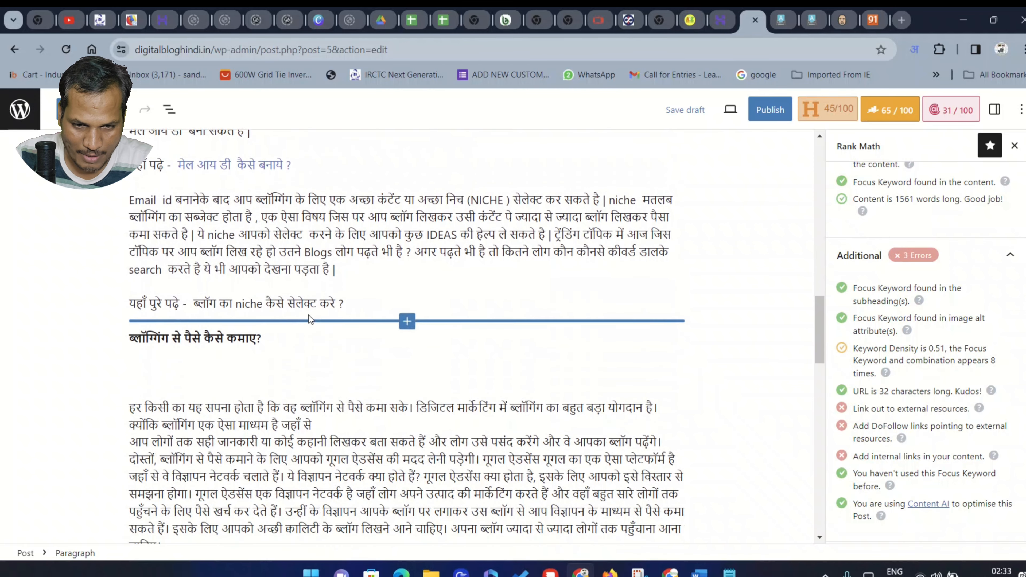
pyautogui.click(355, 302)
pyautogui.rightClick(355, 302)
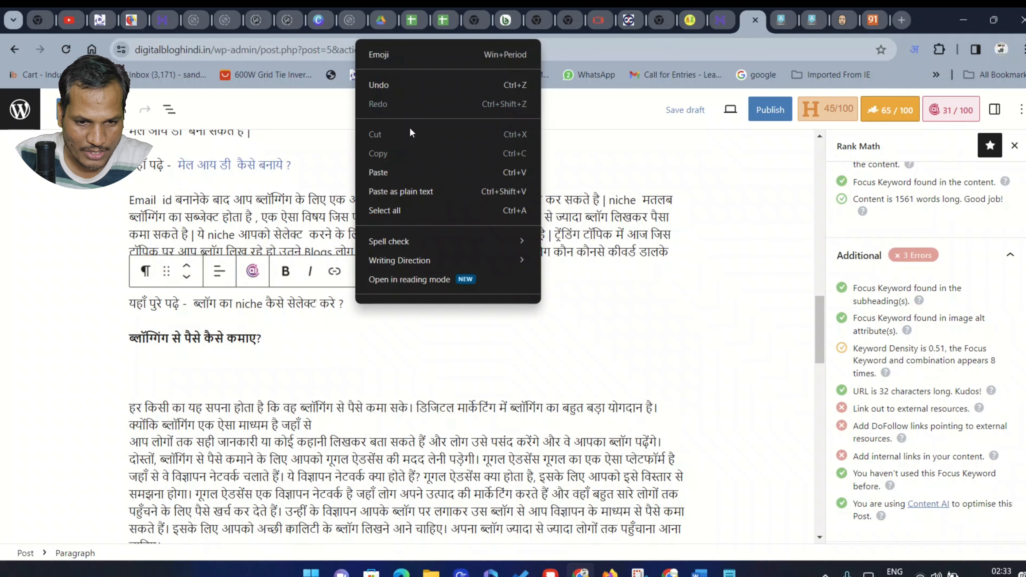
pyautogui.click(403, 173)
pyautogui.click(347, 303)
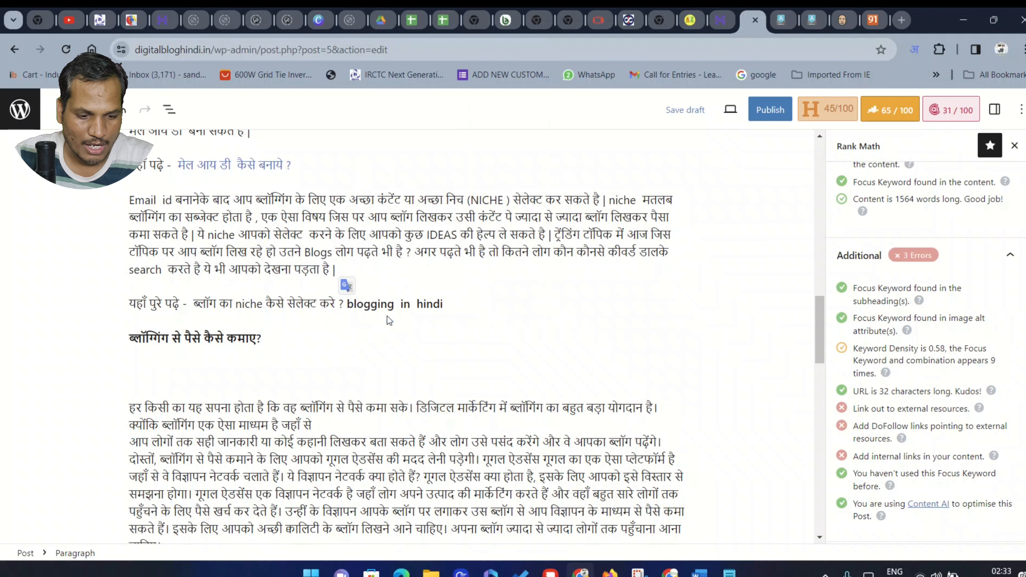
pyautogui.click(760, 344)
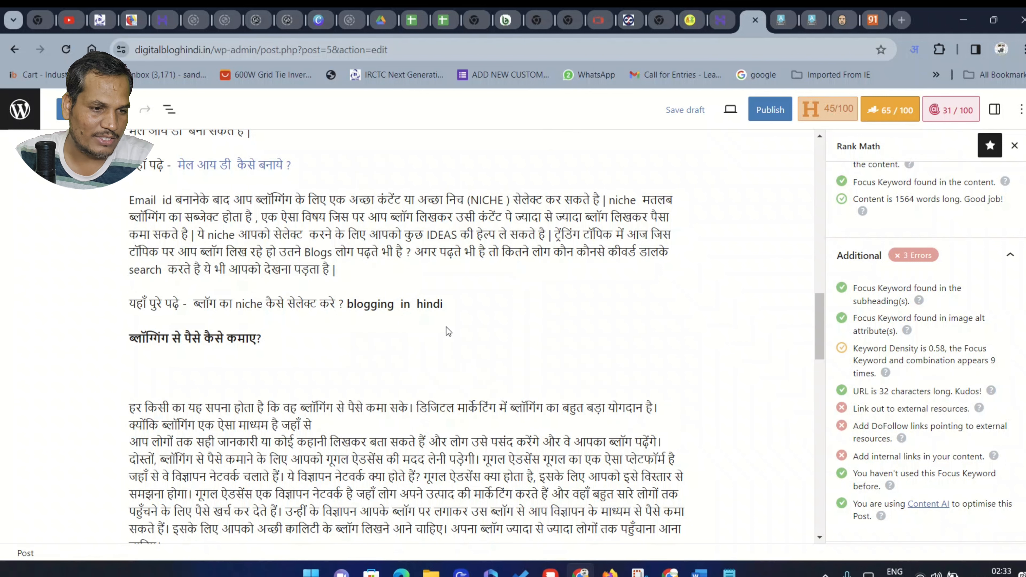
# Step: Append "blogging in hindi", preceded by a space, to the line "ब्लॉगिंग करने के लिए कितने पैसे लगते हैं?"
pyautogui.scroll(-8, 448, 331)
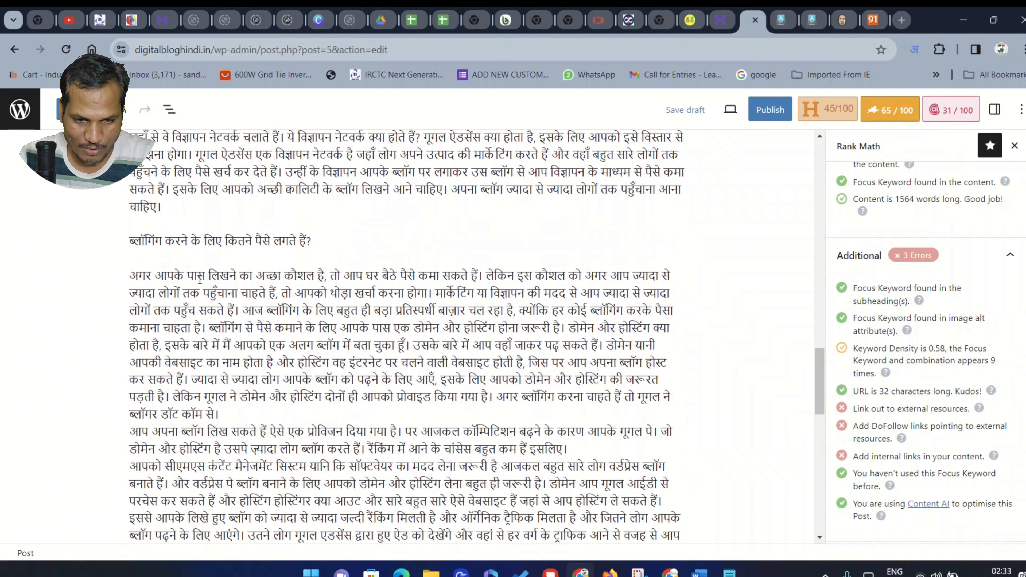
pyautogui.click(314, 241)
pyautogui.rightClick(316, 241)
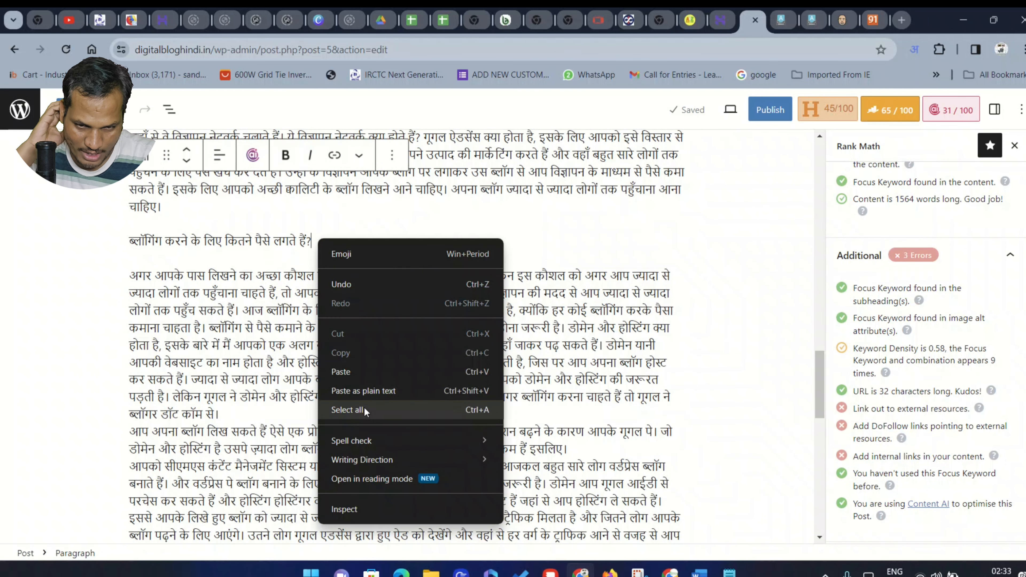
pyautogui.click(361, 372)
pyautogui.click(313, 241)
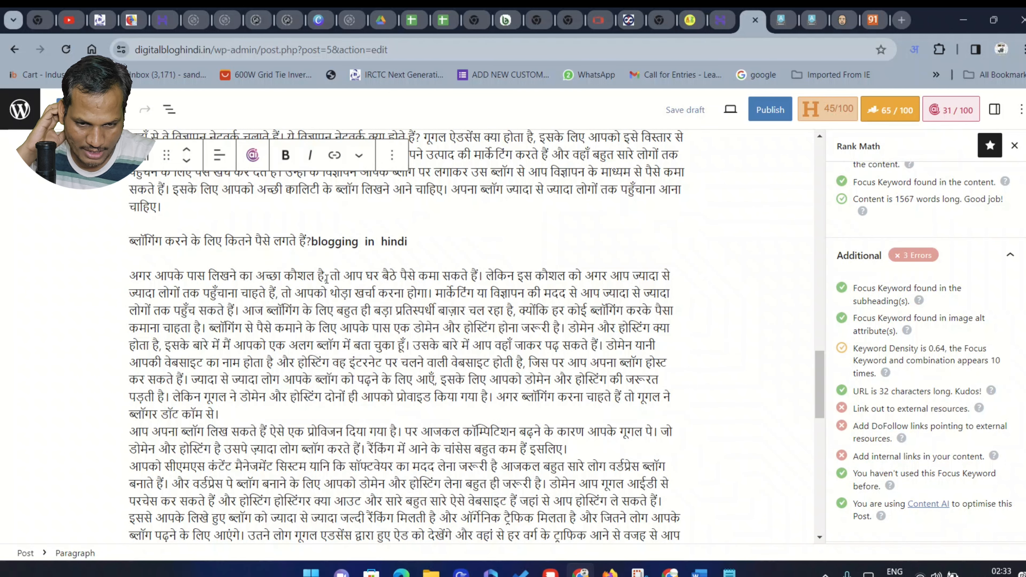
pyautogui.click(577, 227)
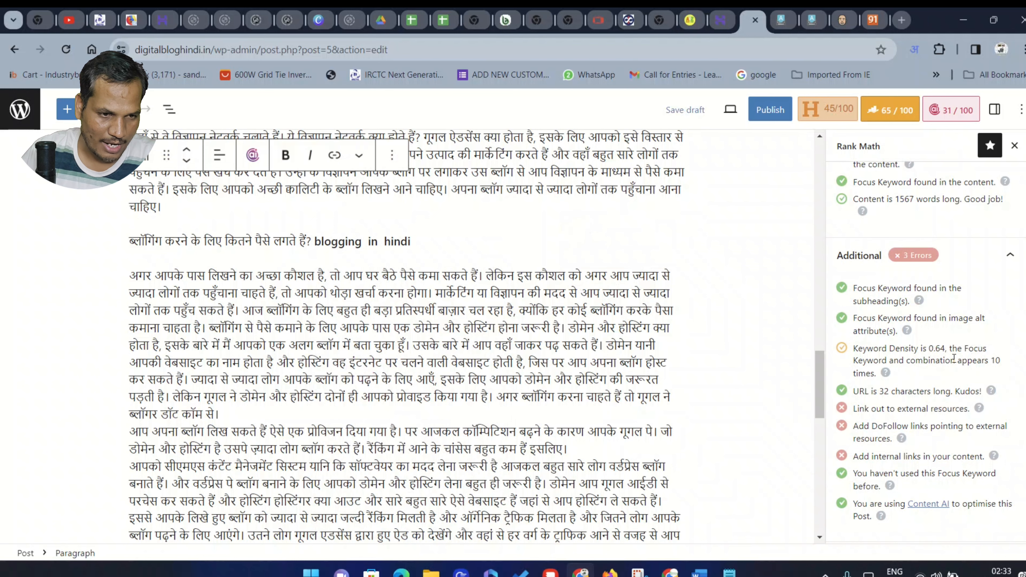
pyautogui.scroll(-5, 484, 311)
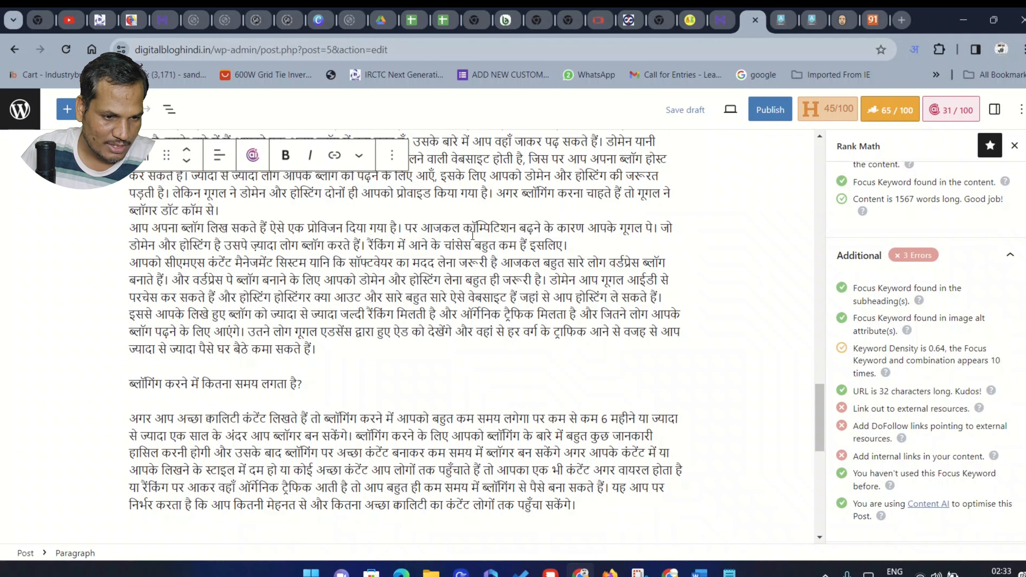
# Step: Append "blogging in hindi" to the line "ब्लॉगिंग करने में कितना समय लगता है?"
pyautogui.scroll(-3, 472, 236)
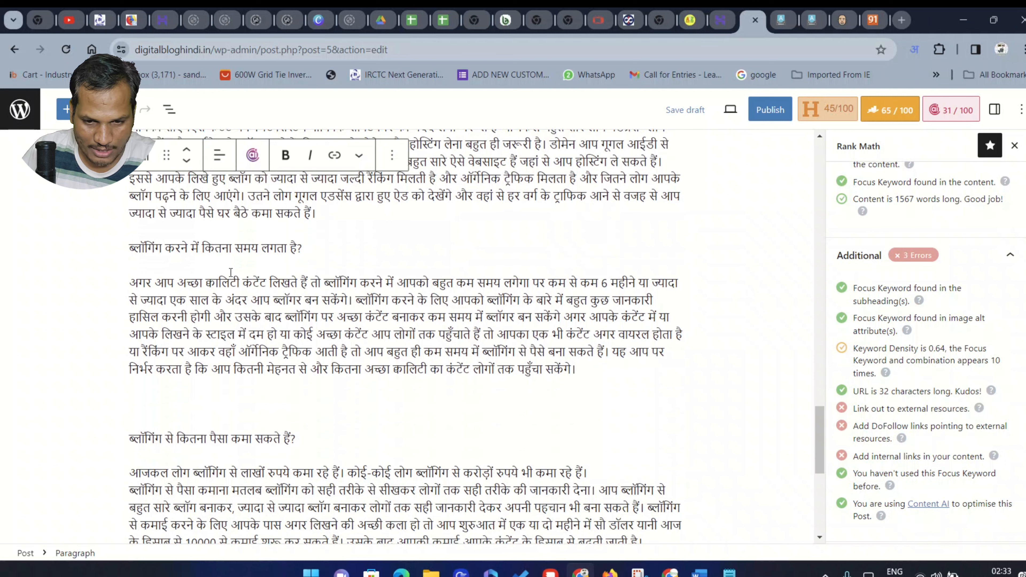
pyautogui.click(314, 248)
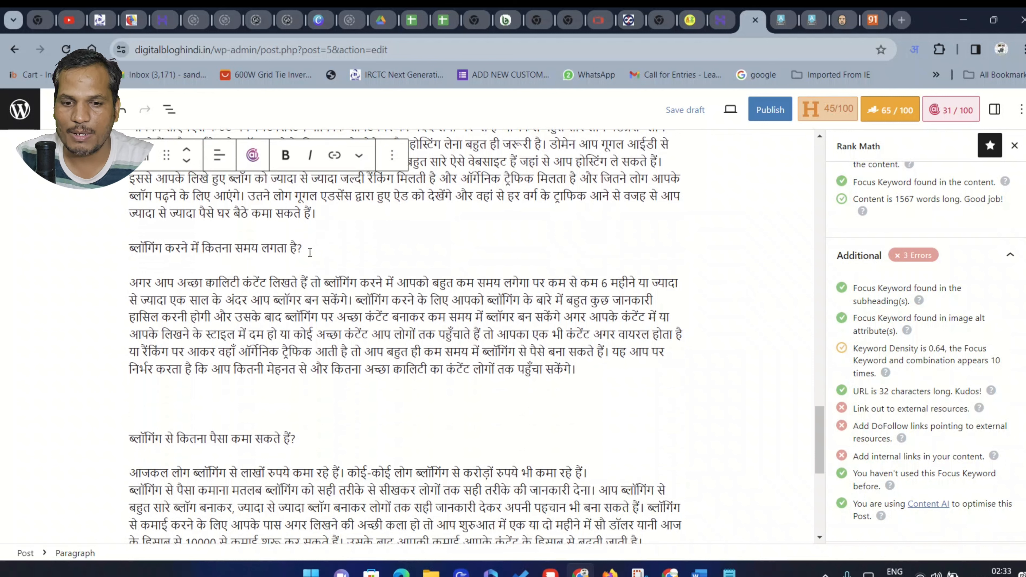
pyautogui.rightClick(315, 243)
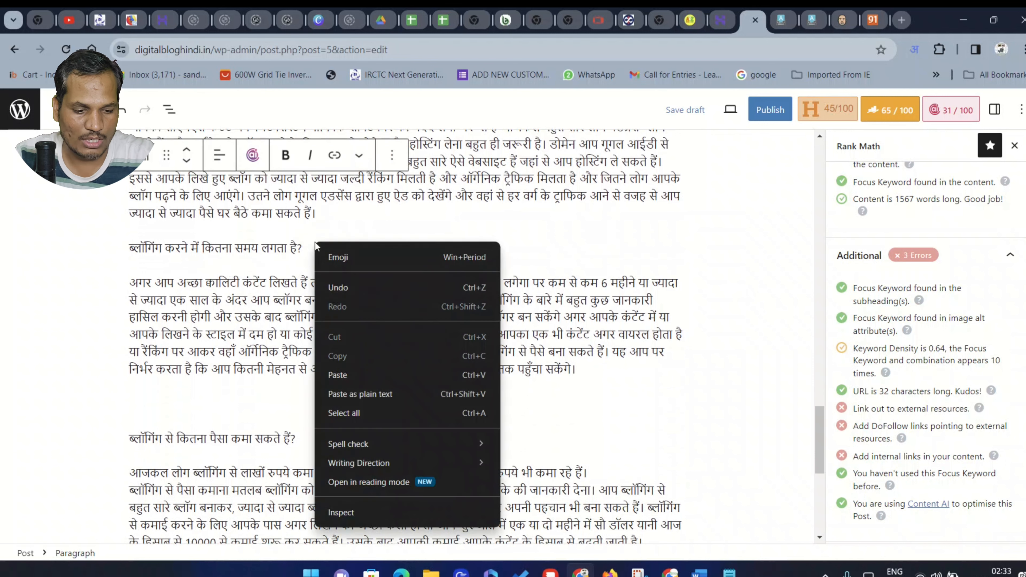
pyautogui.click(360, 375)
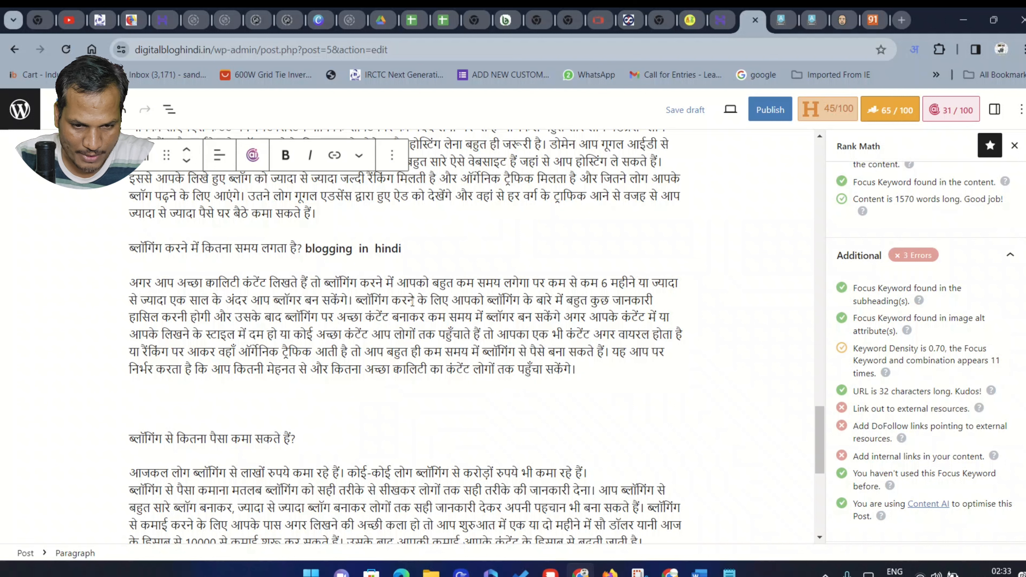
# Step: Insert "(blogging in hindi)" after "ब्लॉगिंग" before "करने के लिए आपको" in the paragraph about how much time blogging takes
pyautogui.click(390, 300)
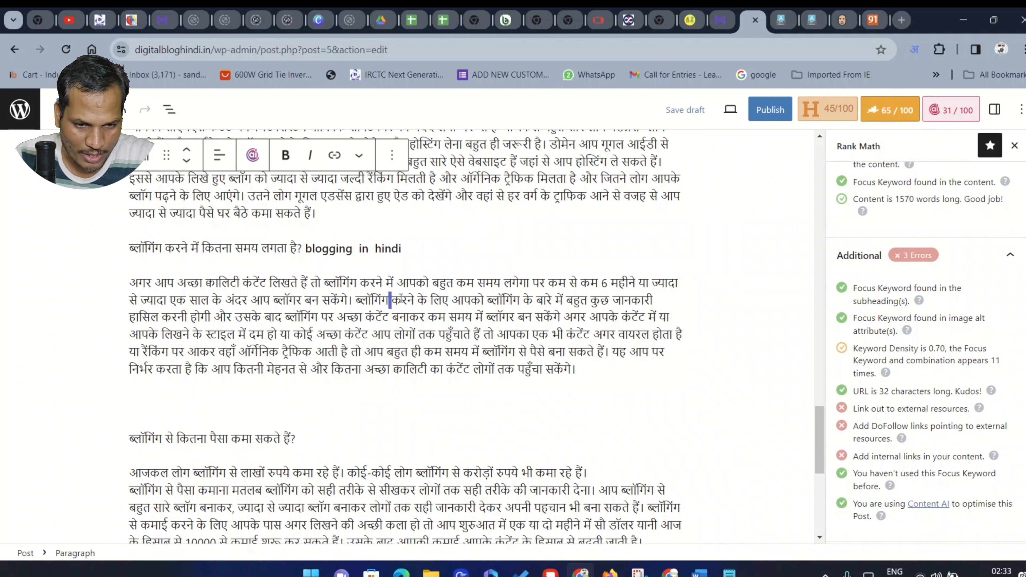
pyautogui.press('Left')
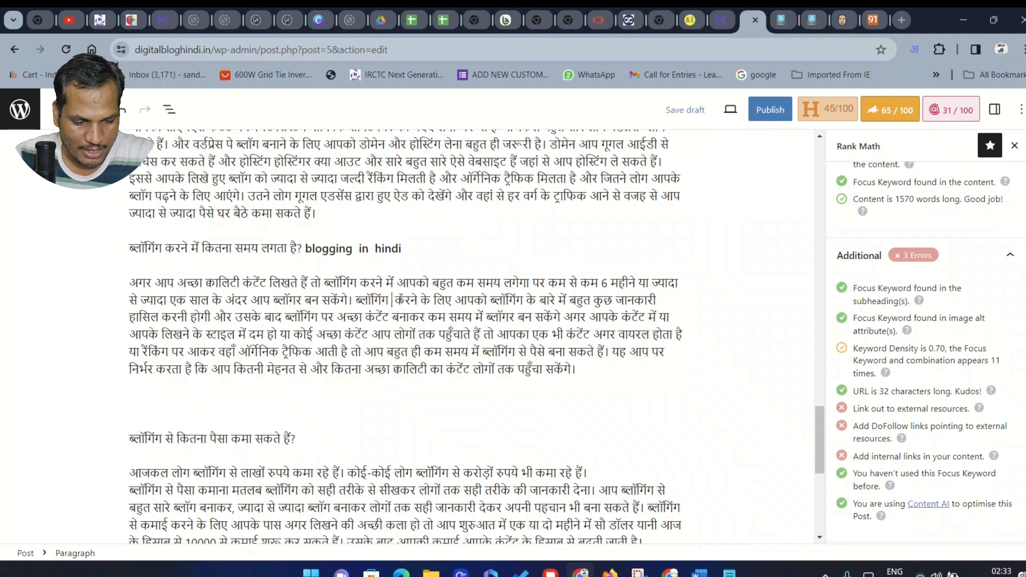
pyautogui.write('(')
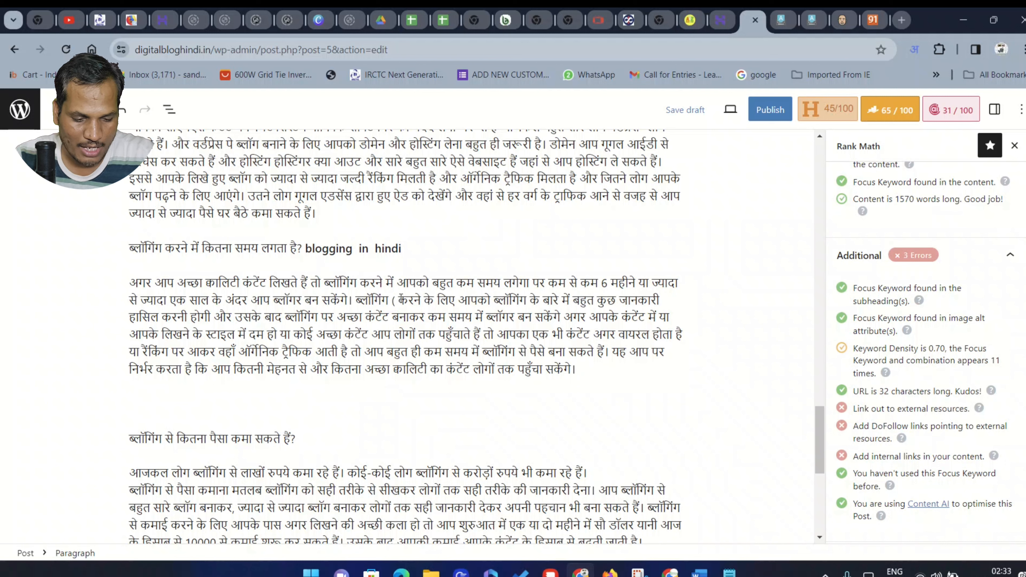
pyautogui.click(396, 301)
pyautogui.rightClick(397, 303)
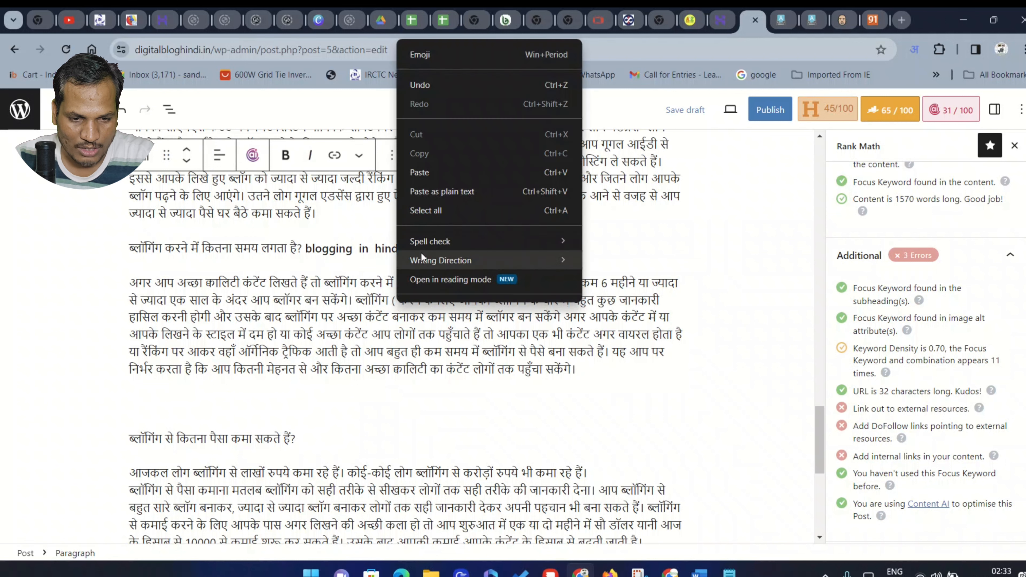
pyautogui.click(448, 176)
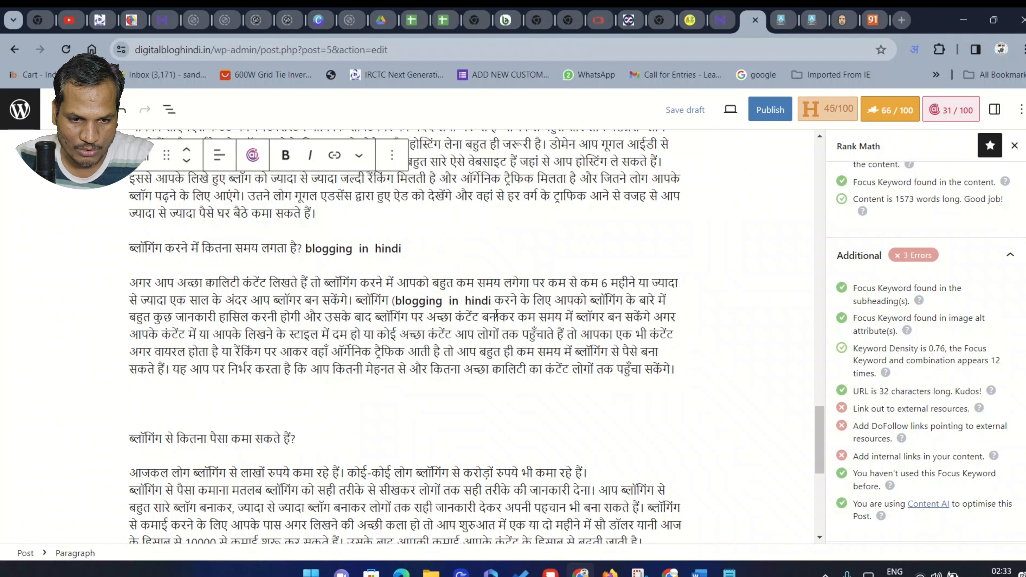
pyautogui.write(')')
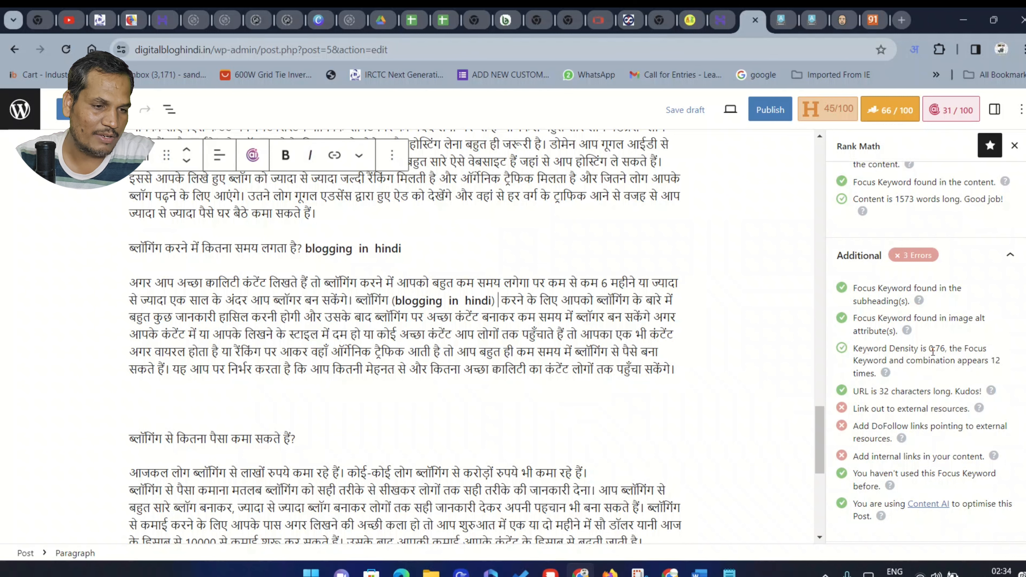
# Step: Append "blogging in hindi", preceded by a space, to the line "ब्लॉगिंग से कितना पैसा कमा सकते हैं?"
pyautogui.scroll(-5, 434, 333)
pyautogui.scroll(2, 499, 343)
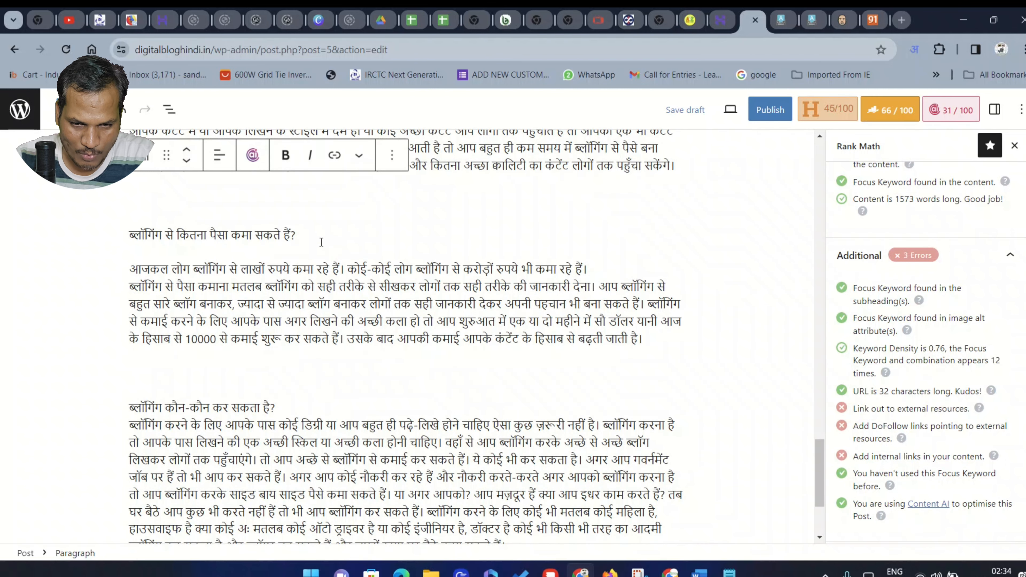
pyautogui.press('Return')
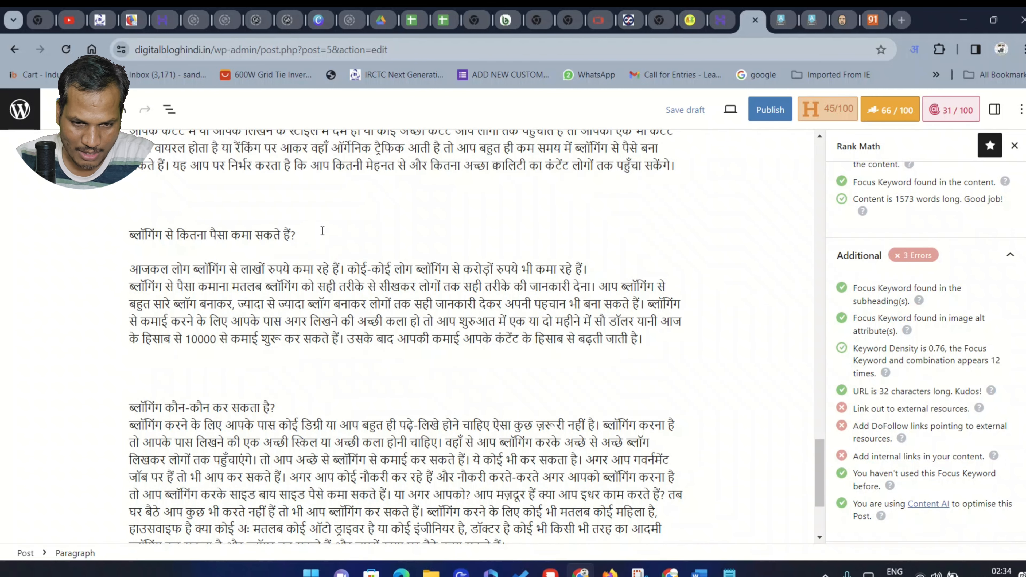
pyautogui.click(322, 231)
pyautogui.rightClick(310, 221)
pyautogui.rightClick(310, 234)
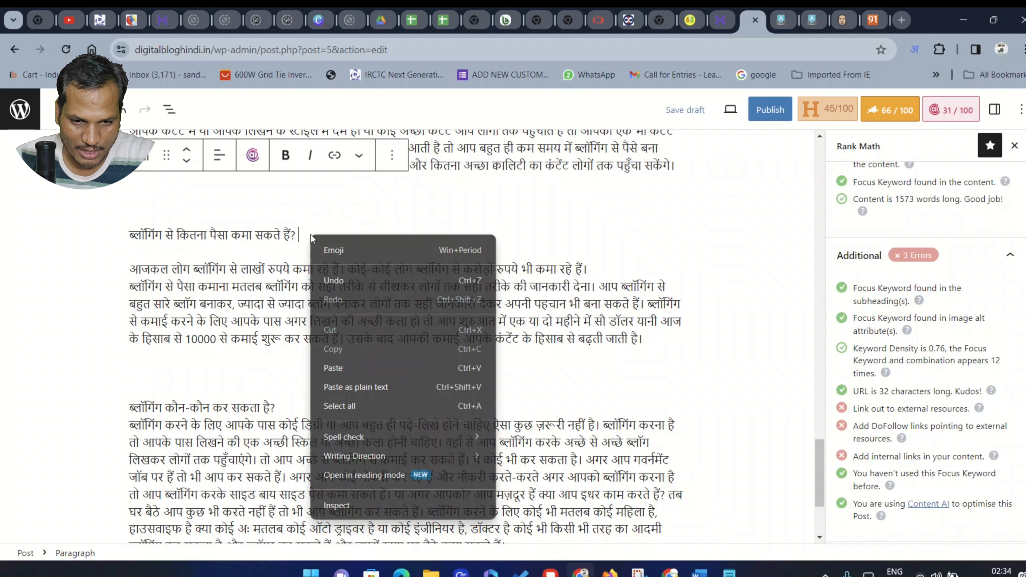
pyautogui.click(375, 364)
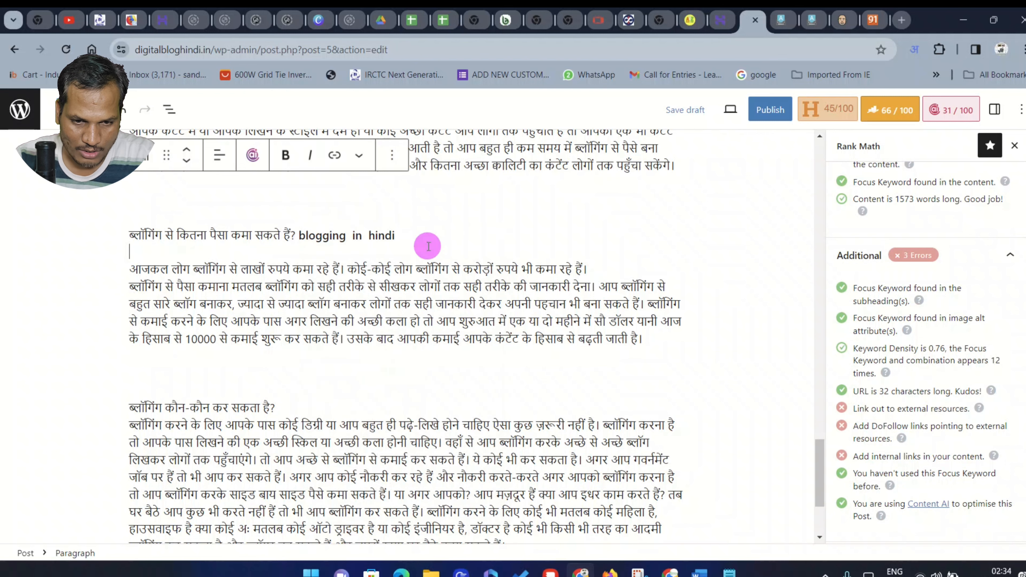
pyautogui.click(617, 347)
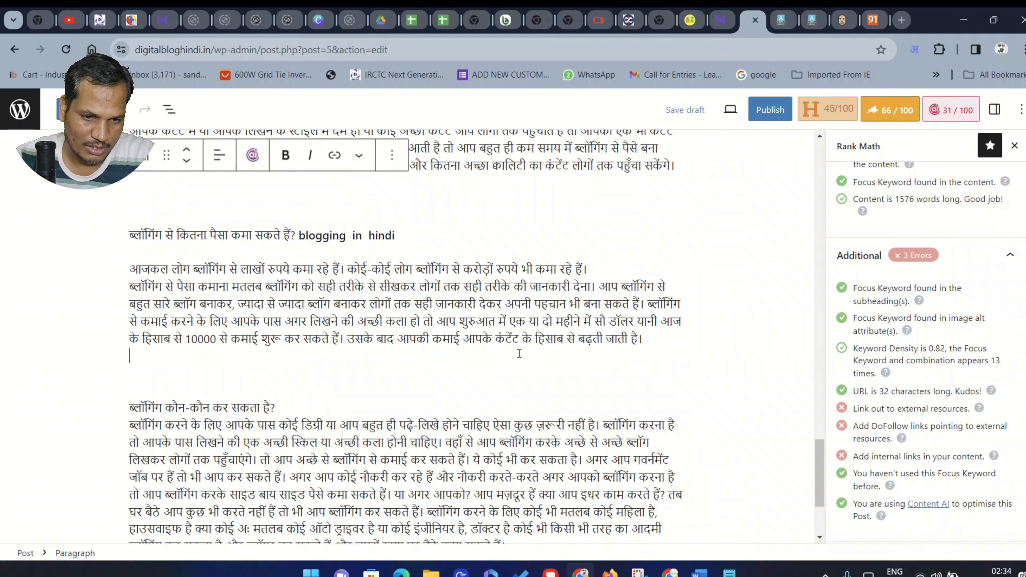
# Step: Append "blogging in hindi", preceded by a space, to the line "ब्लॉगिंग कौन-कौन कर सकता है?"
pyautogui.scroll(-4, 529, 356)
pyautogui.click(295, 248)
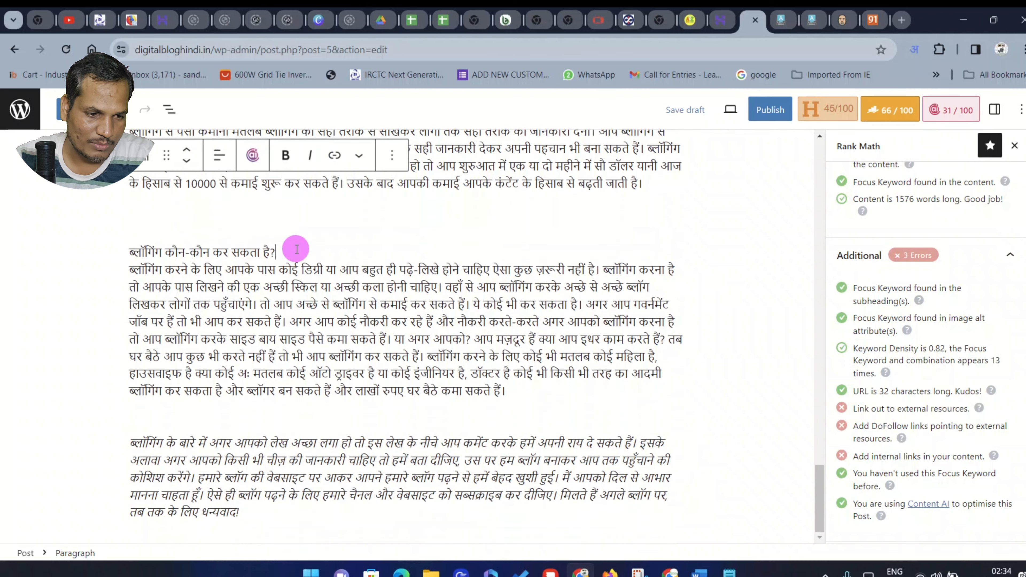
pyautogui.click(298, 253)
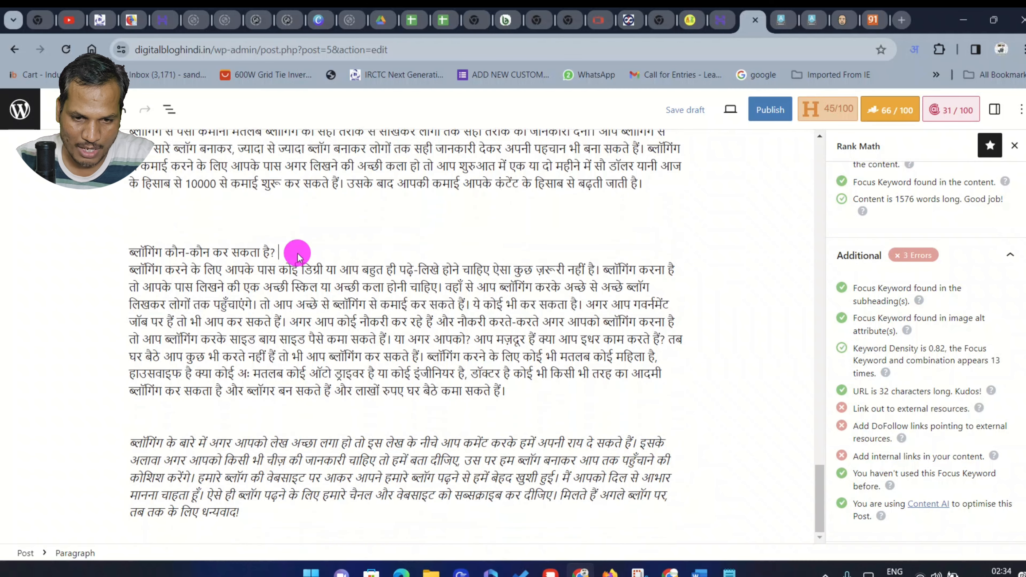
pyautogui.rightClick(297, 254)
pyautogui.click(342, 385)
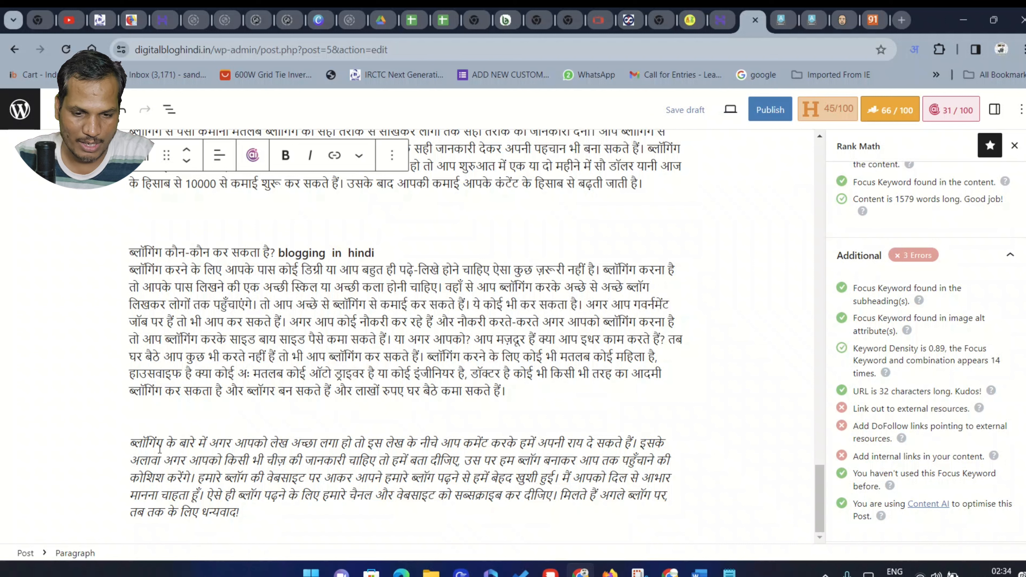
# Step: Insert "(blogging in hindi)" after the opening word "ब्लॉगिंग" of the italic closing paragraph
pyautogui.doubleClick(169, 442)
pyautogui.click(163, 445)
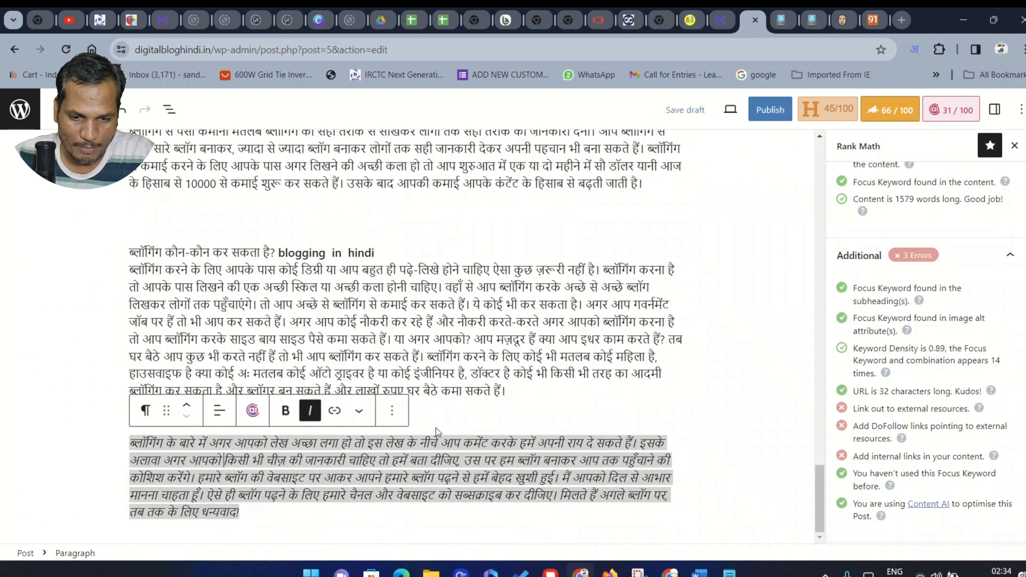
pyautogui.click(520, 432)
pyautogui.tripleClick(167, 443)
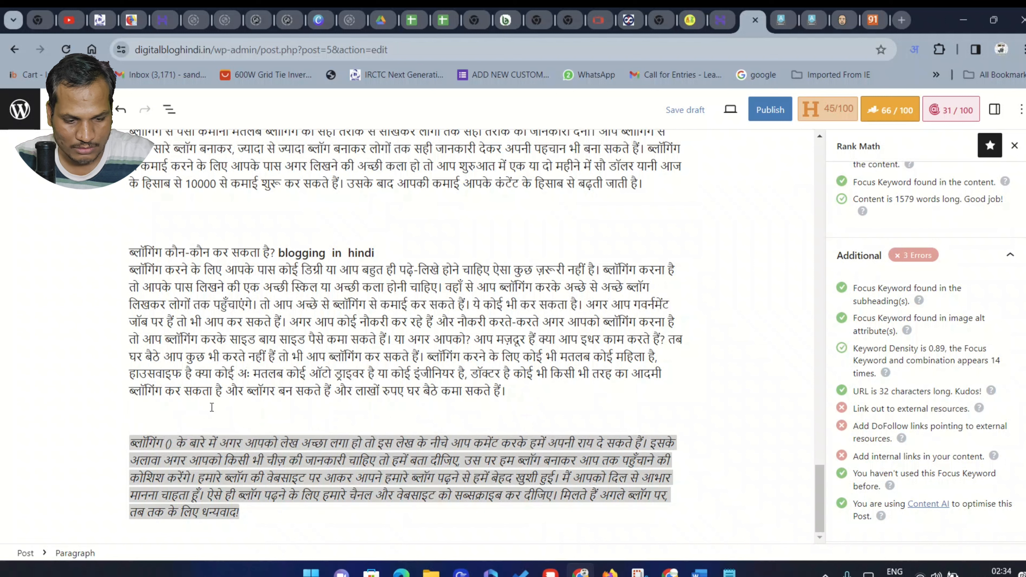
pyautogui.rightClick(170, 442)
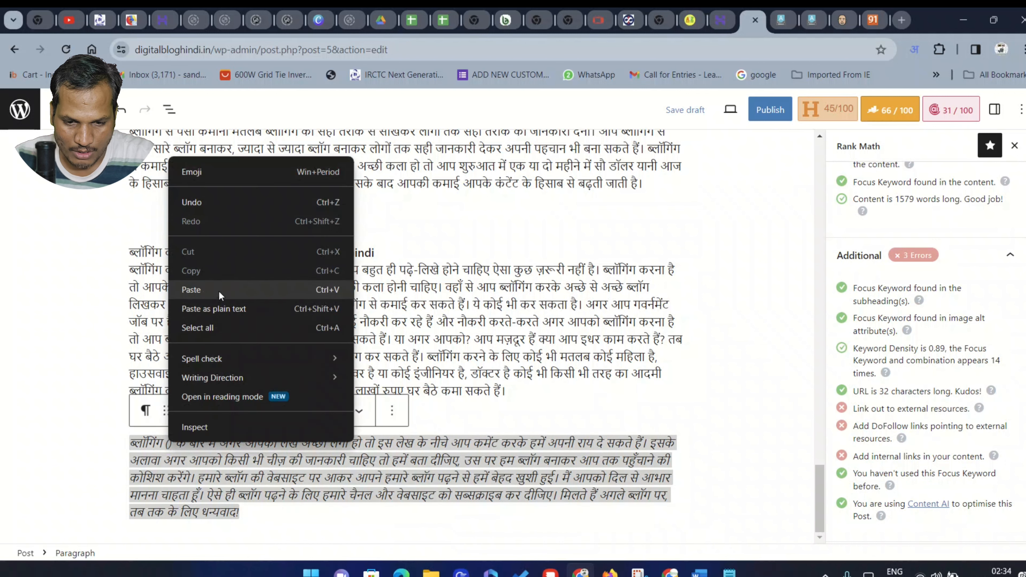
pyautogui.click(219, 298)
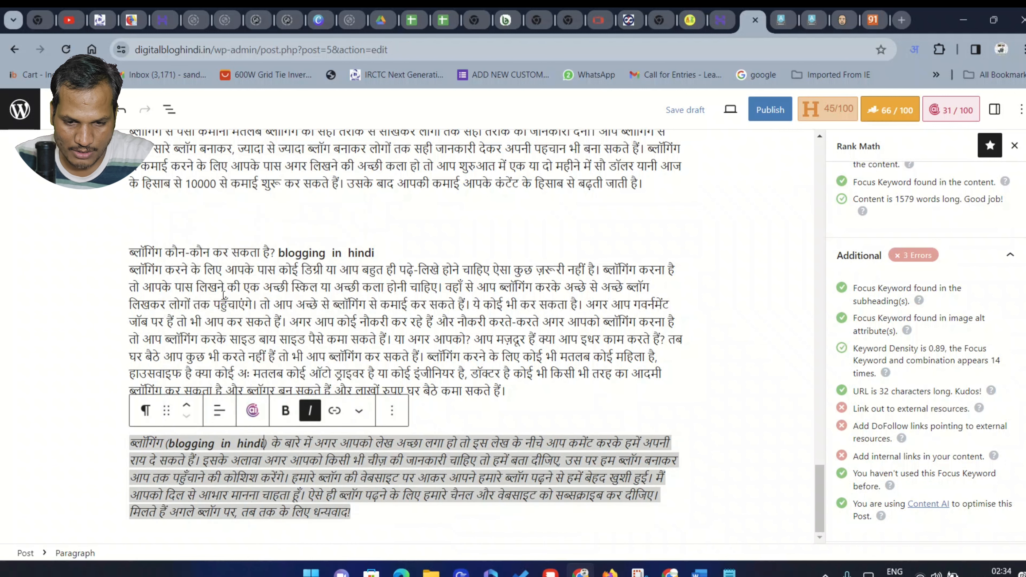
pyautogui.click(411, 507)
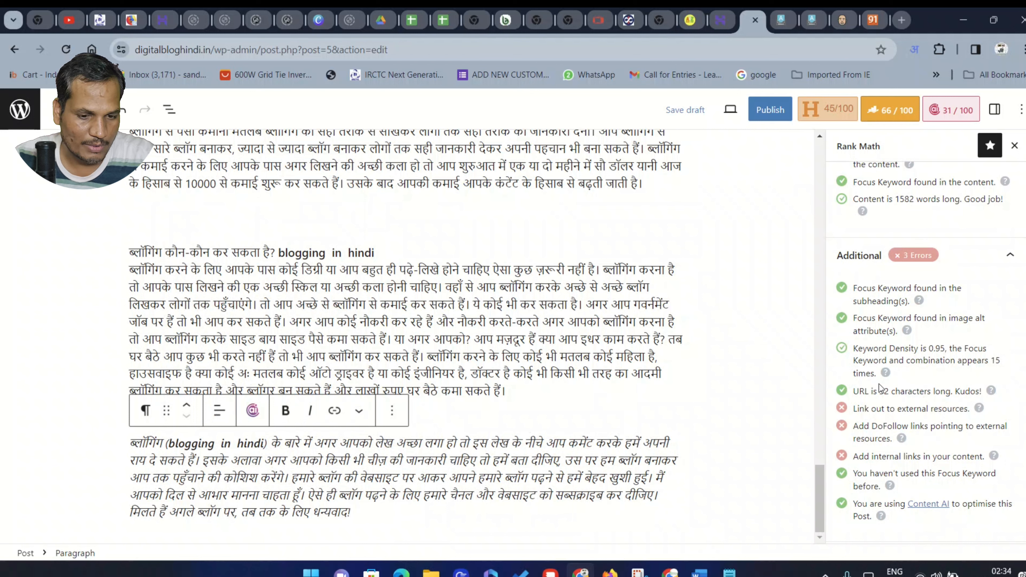
pyautogui.click(688, 335)
# Step: Review Rank Math's additional checks and look through the article's last sections for a phrase suited to an external link
pyautogui.scroll(-2, 929, 323)
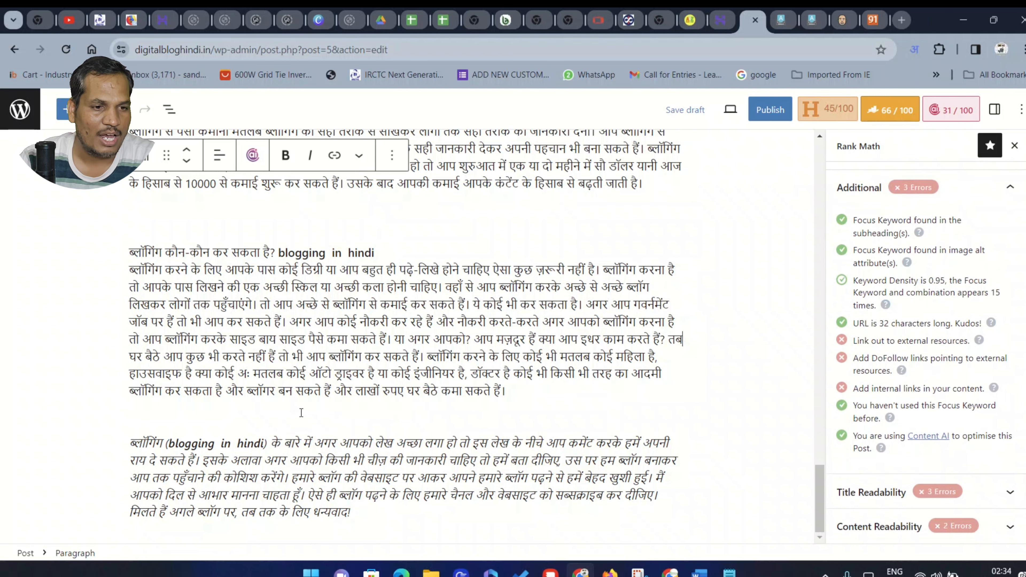
pyautogui.scroll(5, 459, 339)
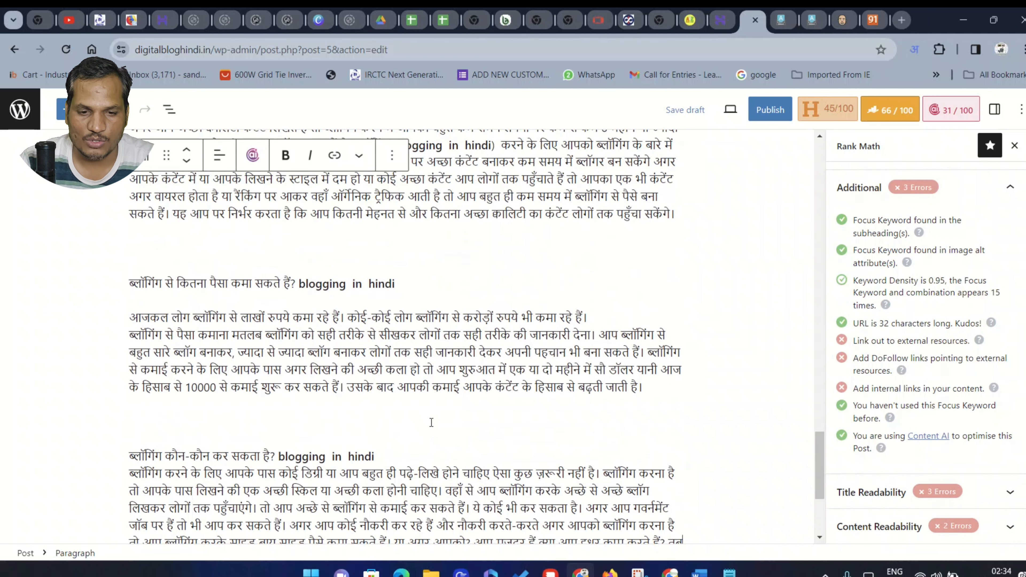
pyautogui.scroll(2, 431, 419)
pyautogui.moveTo(407, 353); pyautogui.dragTo(298, 351)
pyautogui.click(548, 368)
pyautogui.scroll(3, 267, 432)
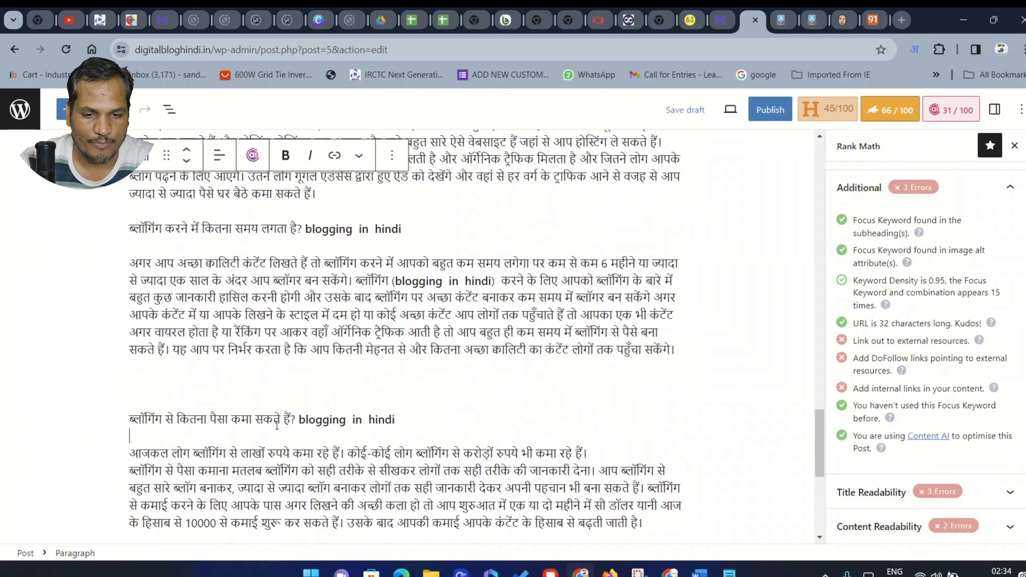
pyautogui.scroll(-10, 275, 439)
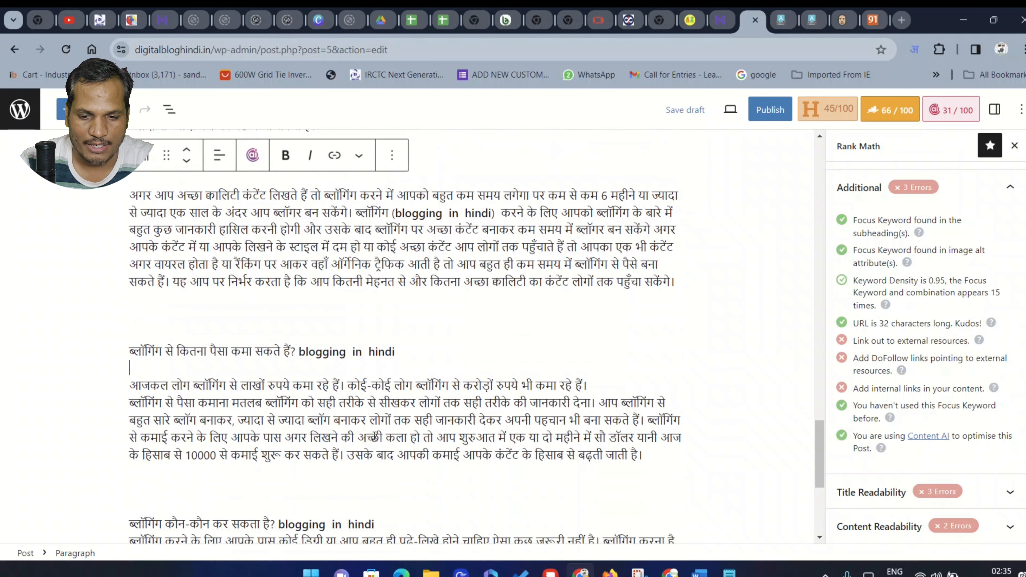
pyautogui.scroll(5, 399, 428)
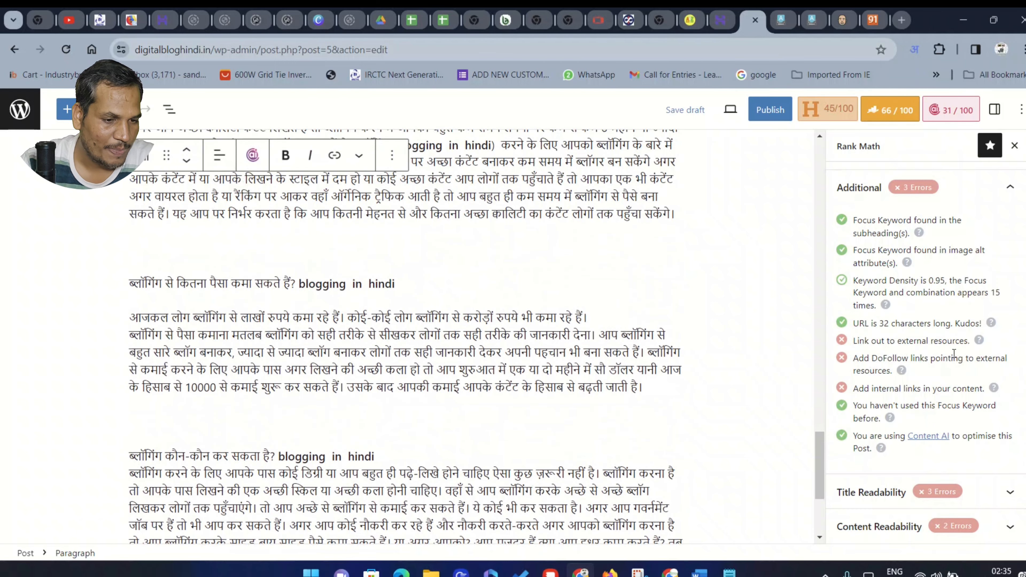
pyautogui.scroll(-5, 341, 328)
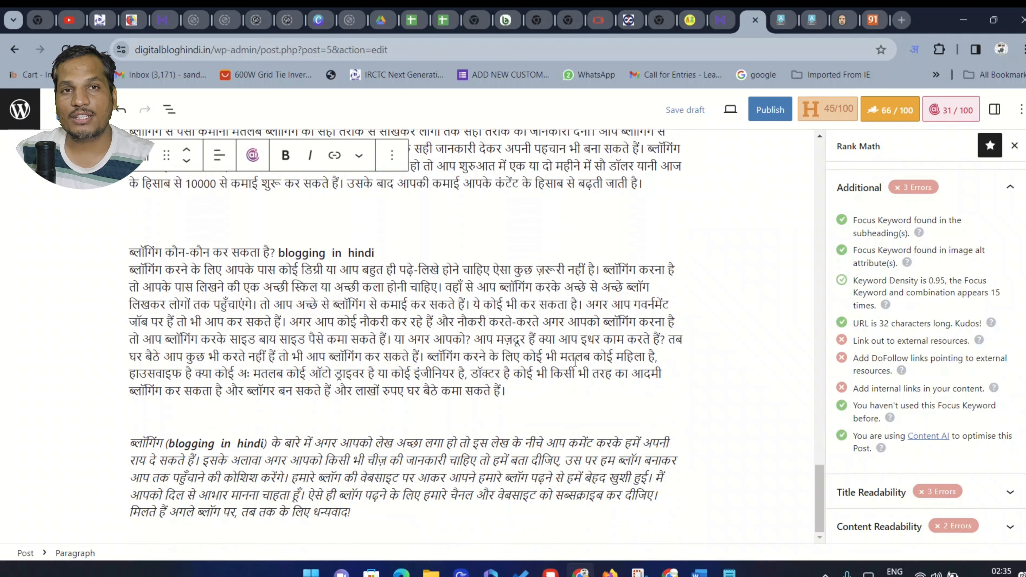
pyautogui.scroll(6, 575, 414)
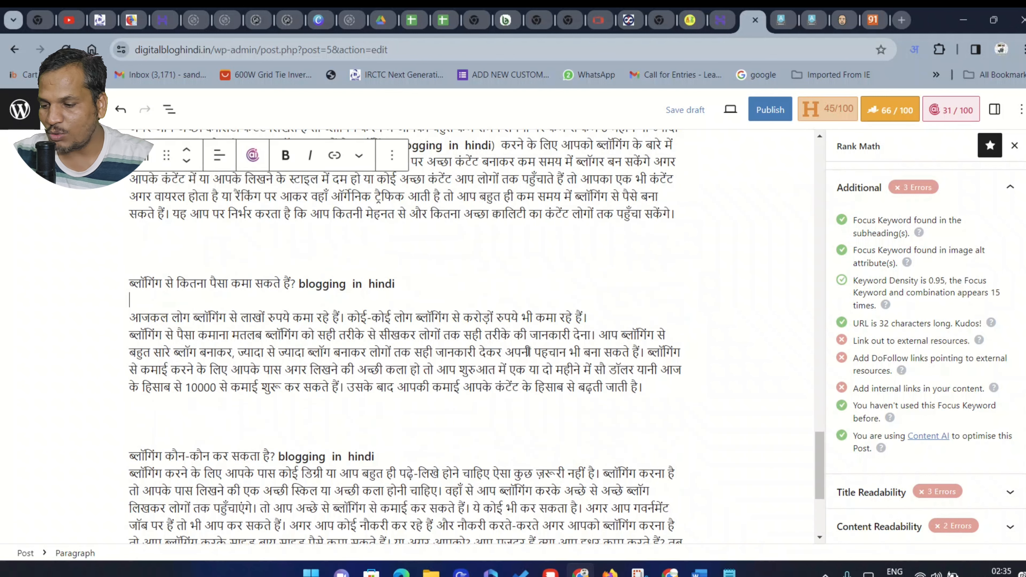
pyautogui.scroll(2, 463, 284)
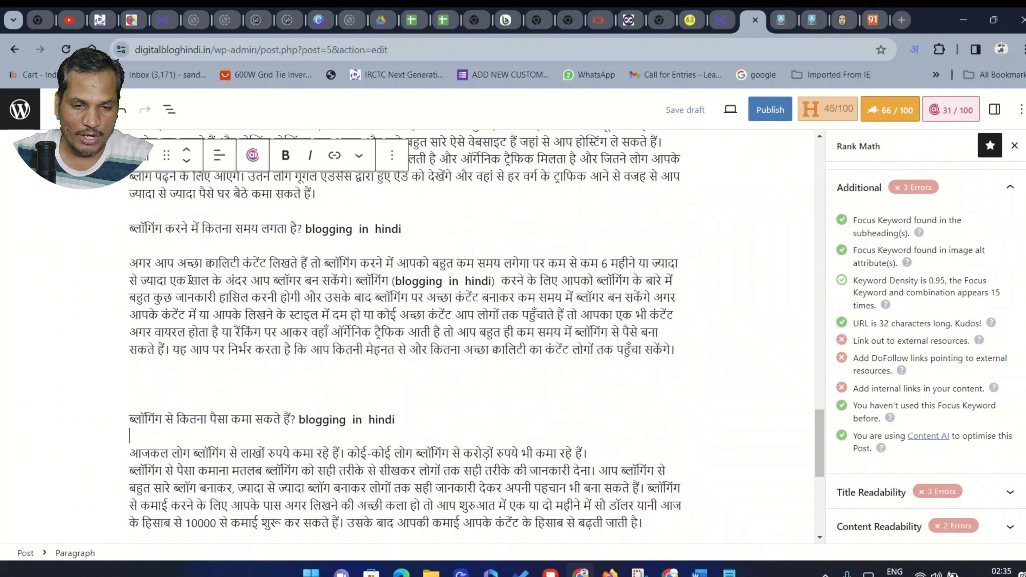
pyautogui.scroll(4, 271, 274)
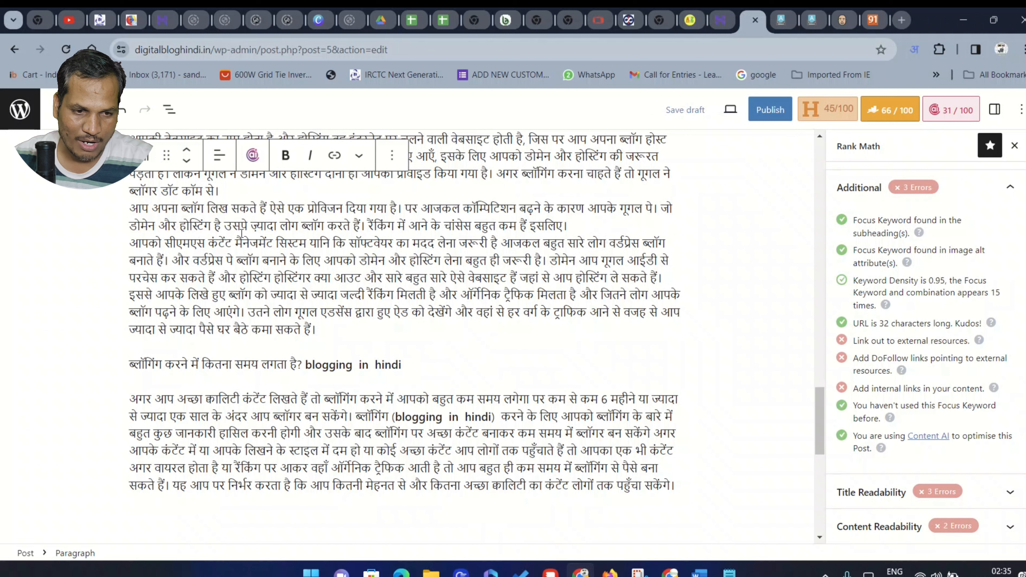
# Step: Select the phrase "डोमेन और होस्टिंग" in the article, open hostinger.com in a new browser tab and copy its address
pyautogui.moveTo(213, 227); pyautogui.dragTo(121, 233)
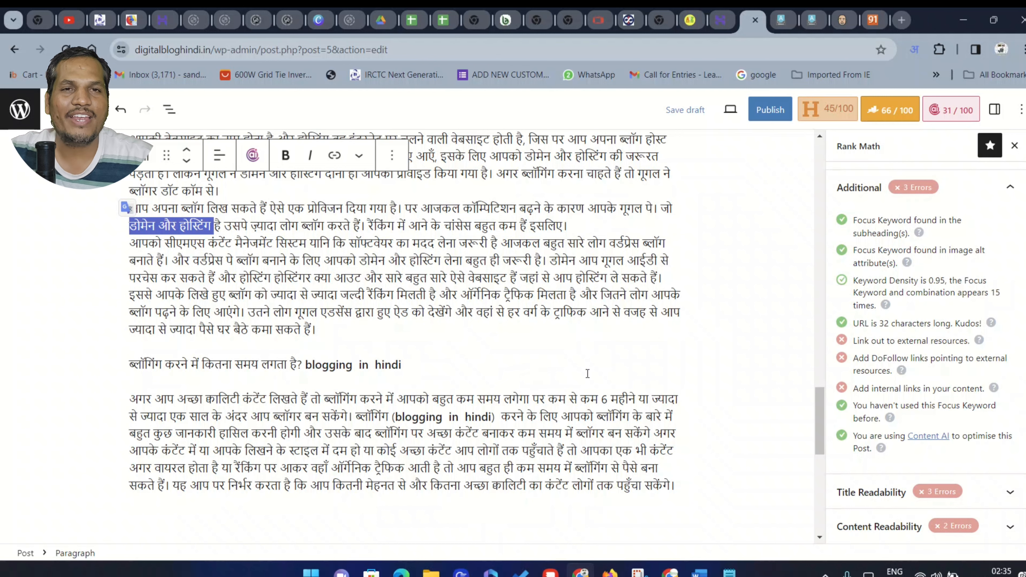
pyautogui.click(901, 20)
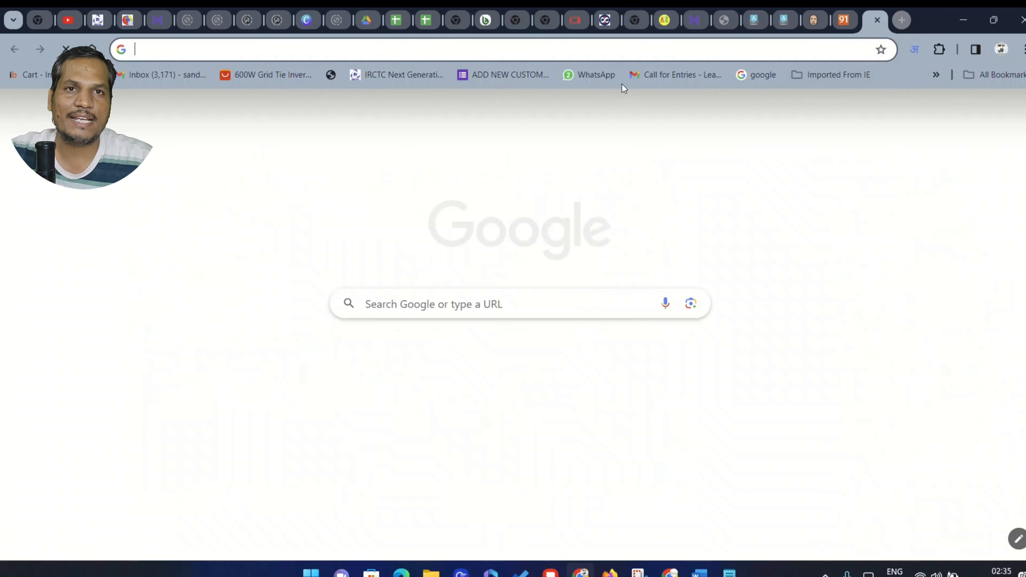
pyautogui.click(630, 50)
pyautogui.write('ho')
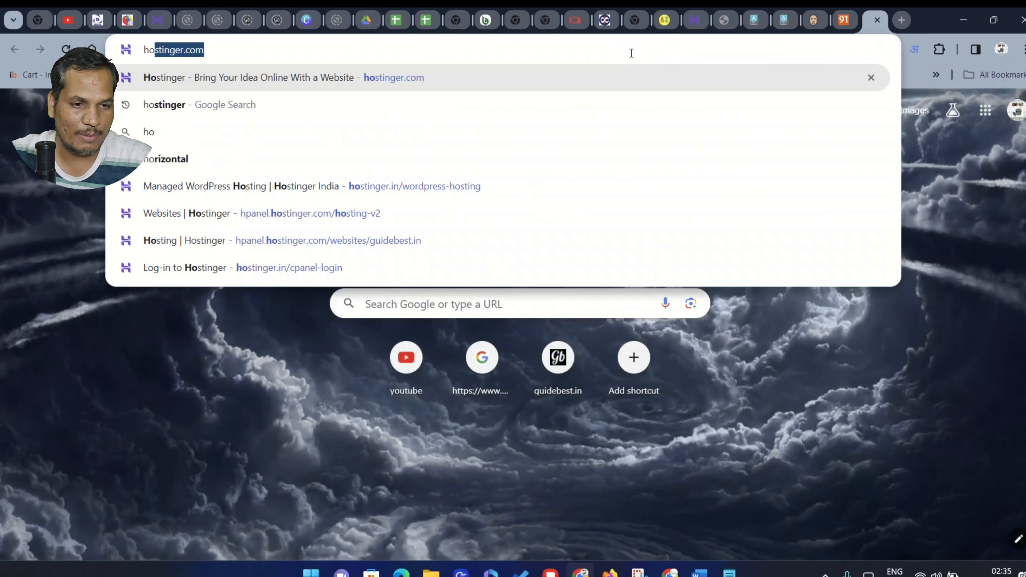
pyautogui.write('stin')
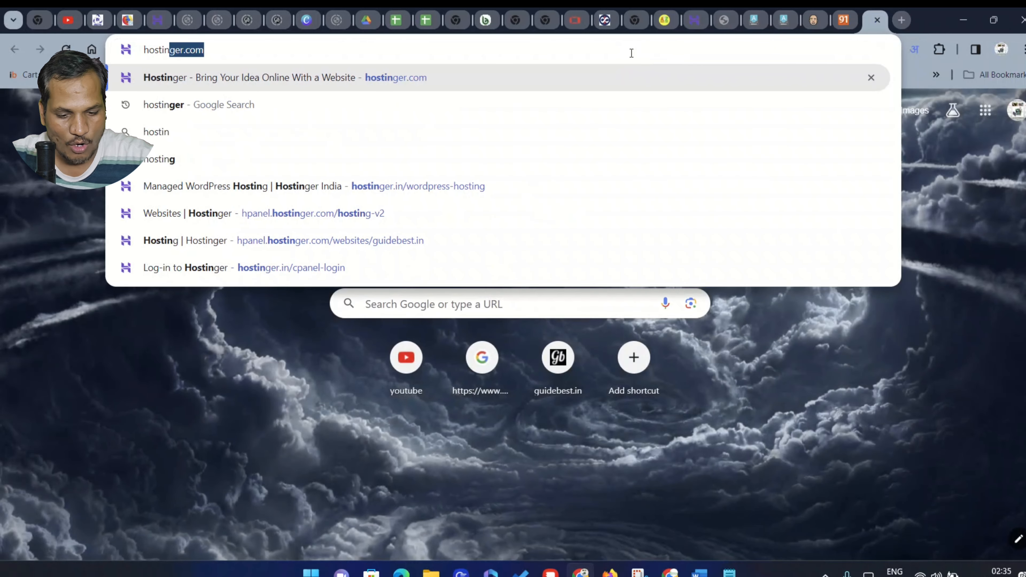
pyautogui.write('ger')
pyautogui.press('Return')
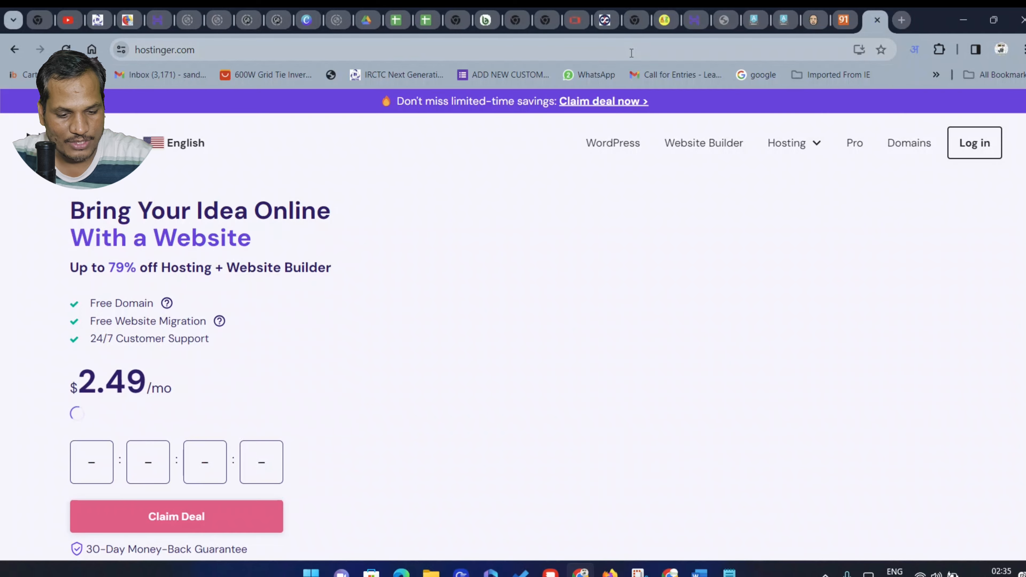
pyautogui.click(213, 45)
pyautogui.hotkey('ctrl', 'c')
pyautogui.rightClick(216, 48)
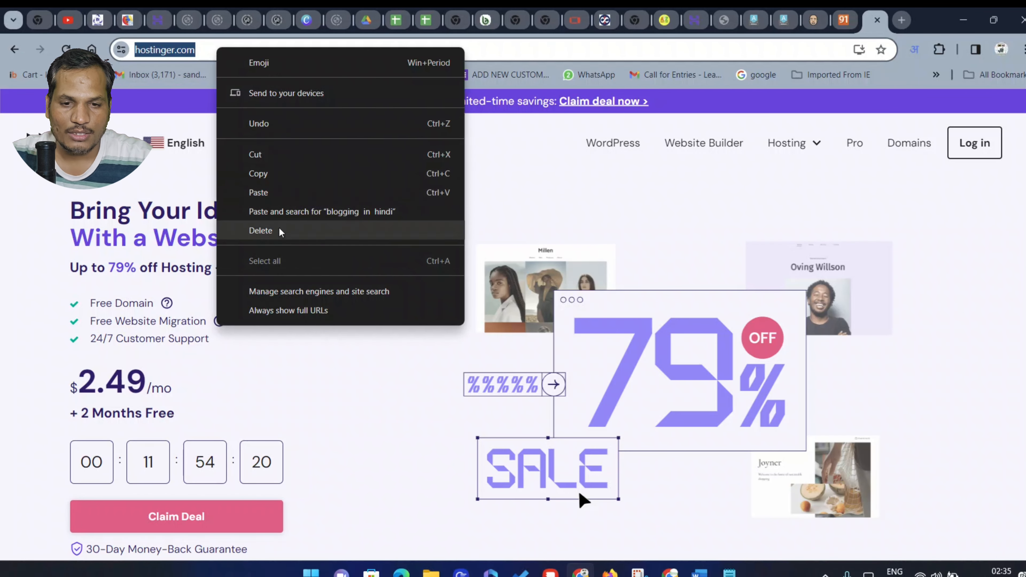
pyautogui.click(284, 174)
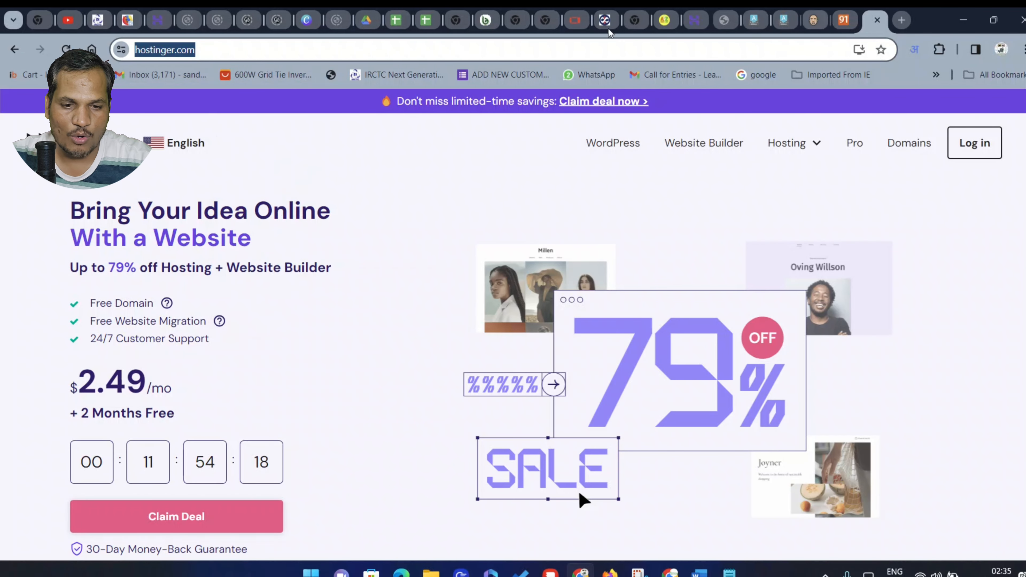
pyautogui.click(725, 20)
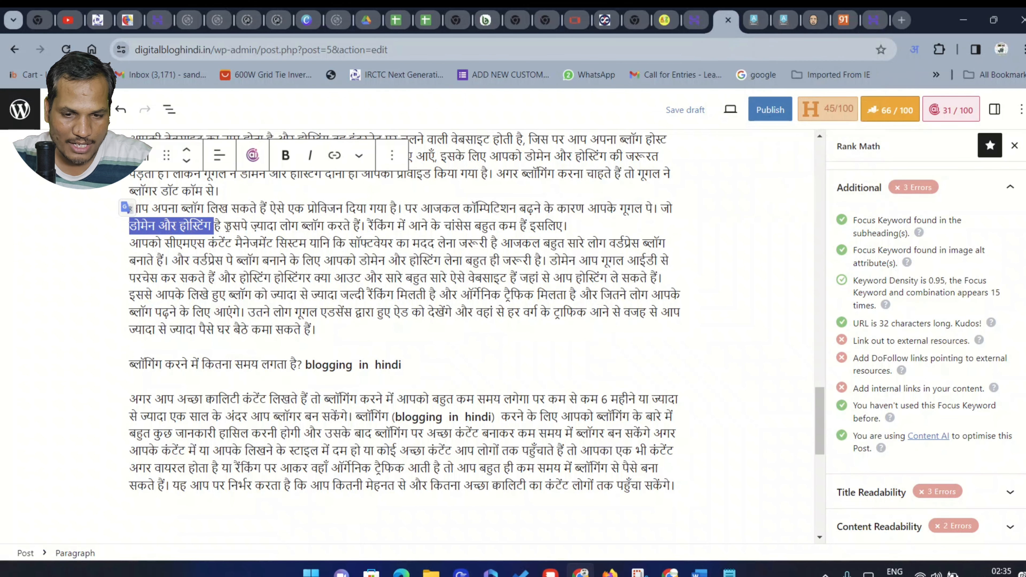
pyautogui.click(334, 156)
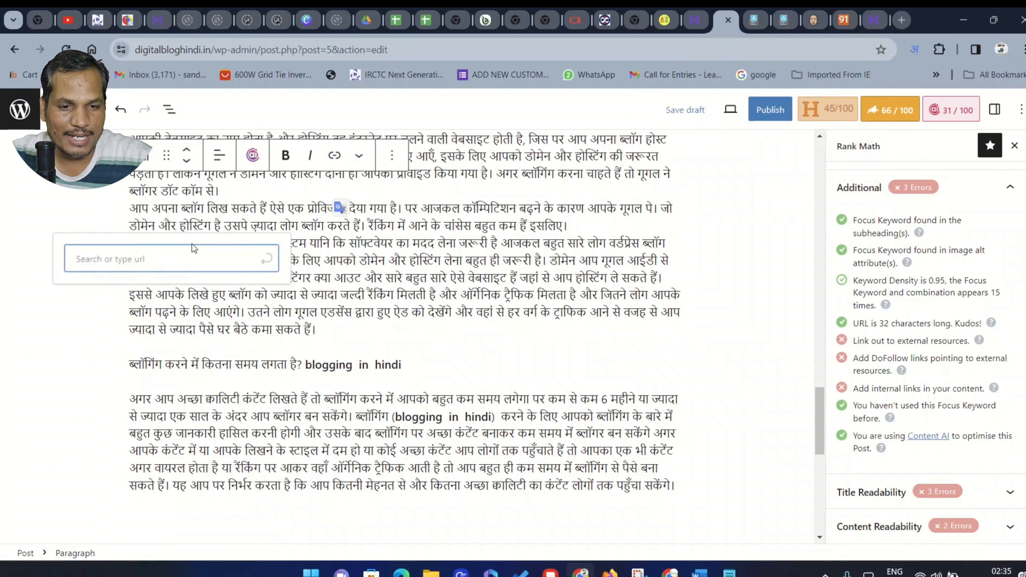
pyautogui.rightClick(177, 259)
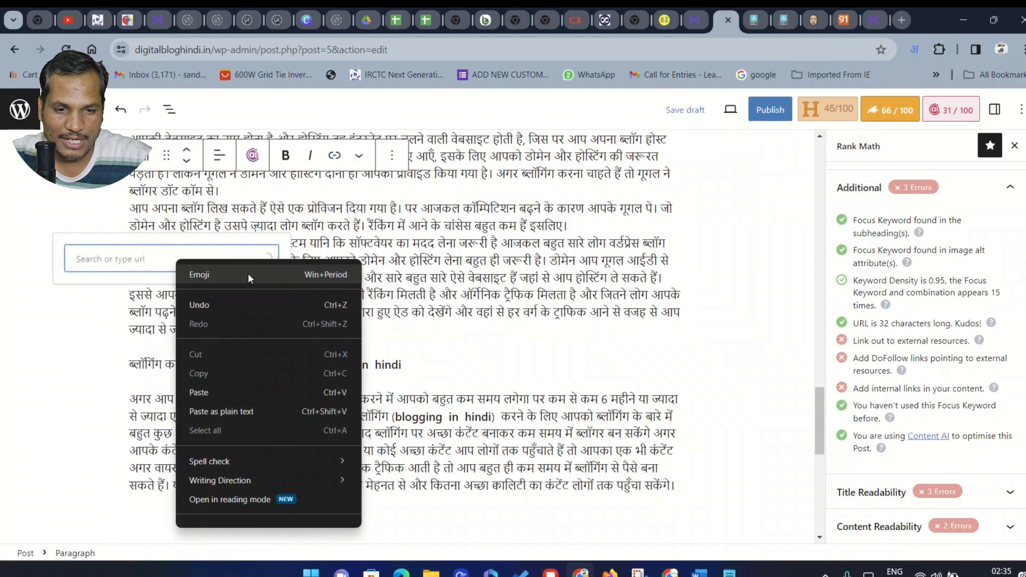
pyautogui.click(224, 401)
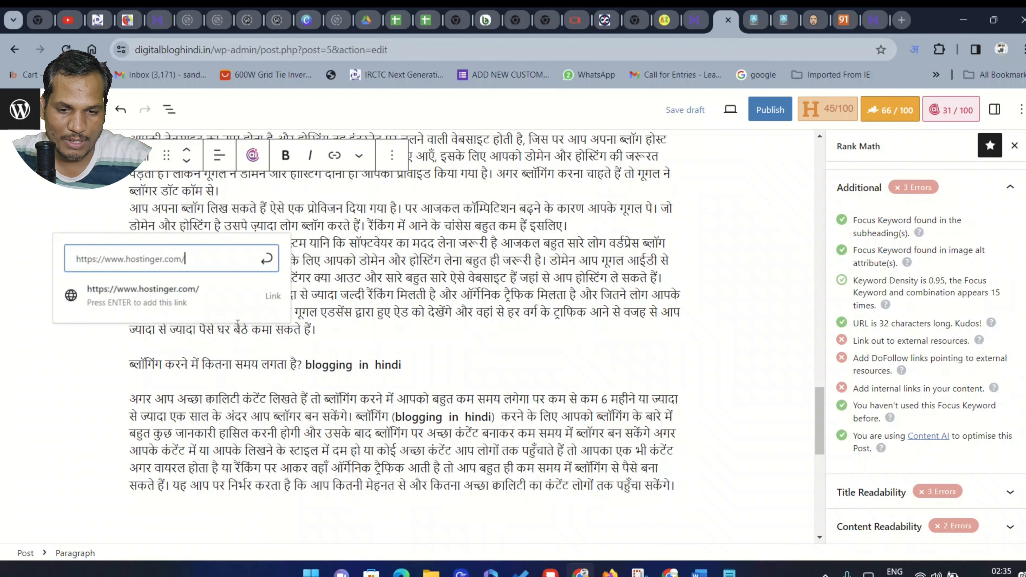
pyautogui.click(272, 261)
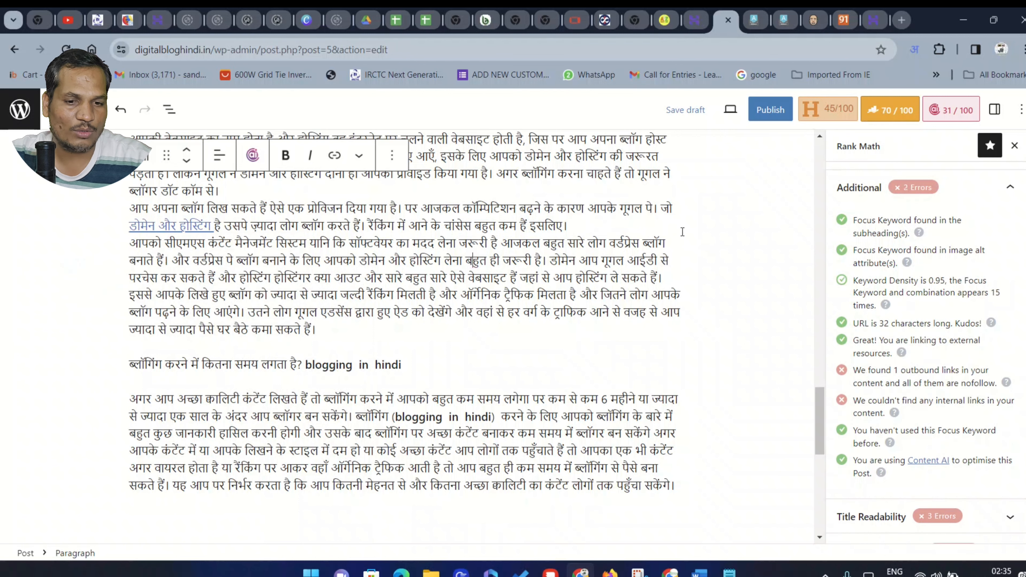
pyautogui.click(180, 229)
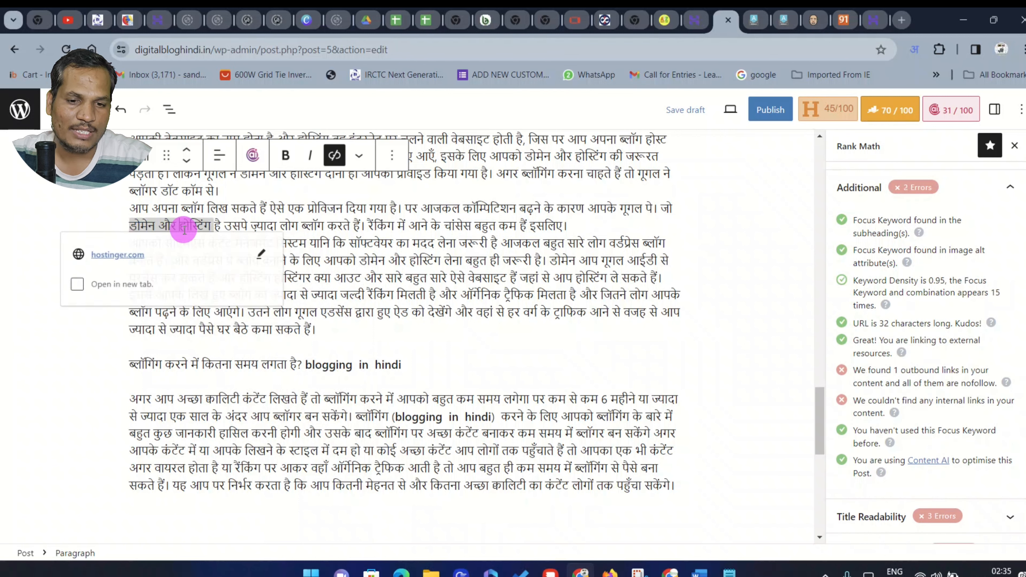
pyautogui.click(444, 240)
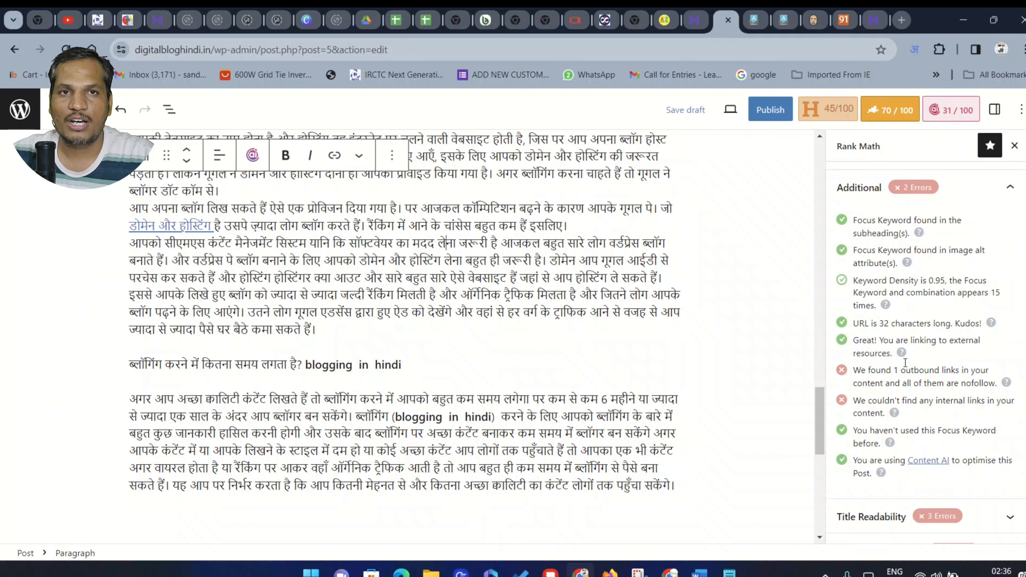
# Step: Find the bracketed word "NICHE" in the paragraph beginning "Email id", select it and copy it
pyautogui.scroll(-1, 907, 359)
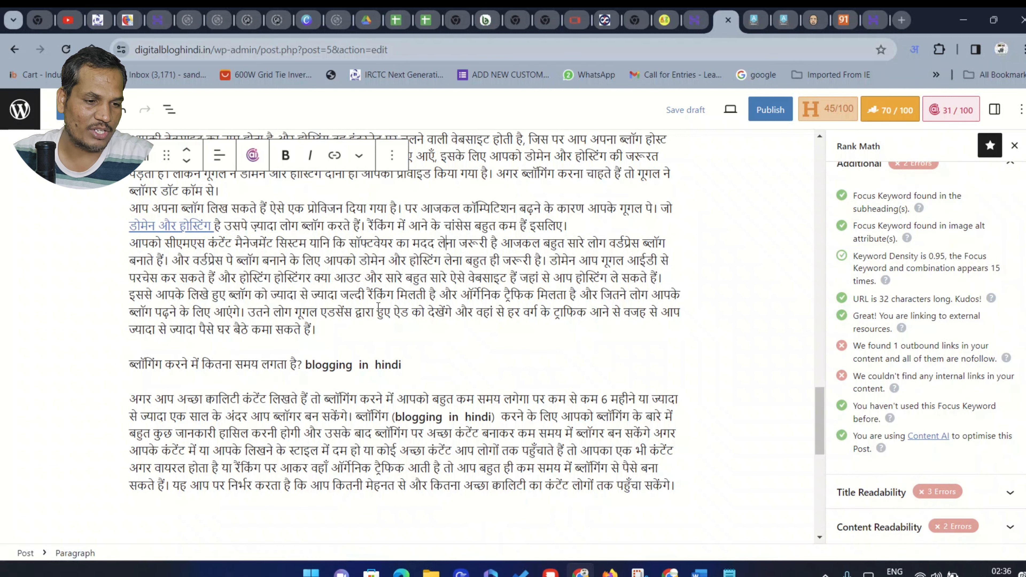
pyautogui.scroll(2, 379, 309)
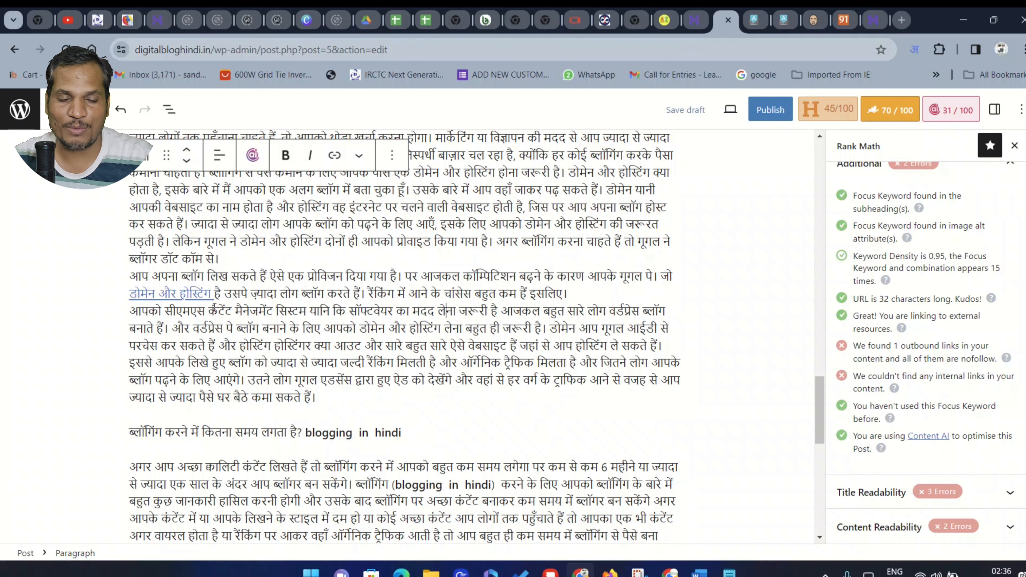
pyautogui.scroll(-6, 446, 311)
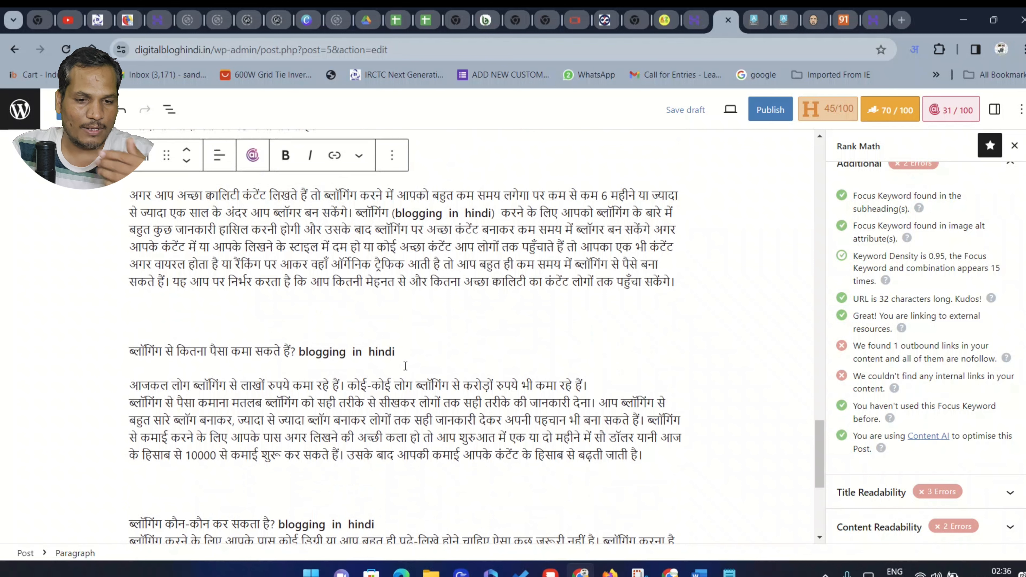
pyautogui.scroll(-6, 407, 254)
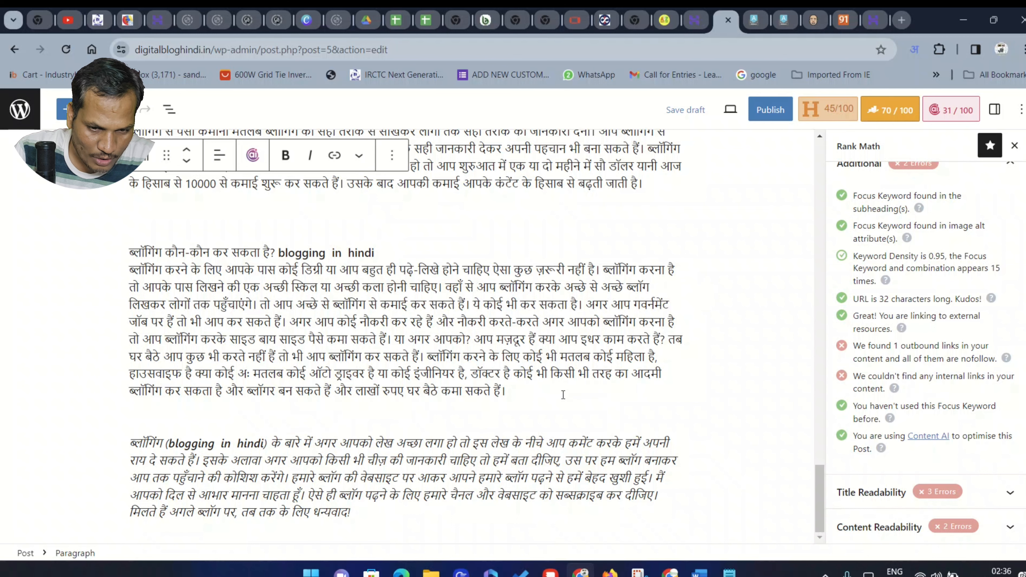
pyautogui.scroll(7, 521, 383)
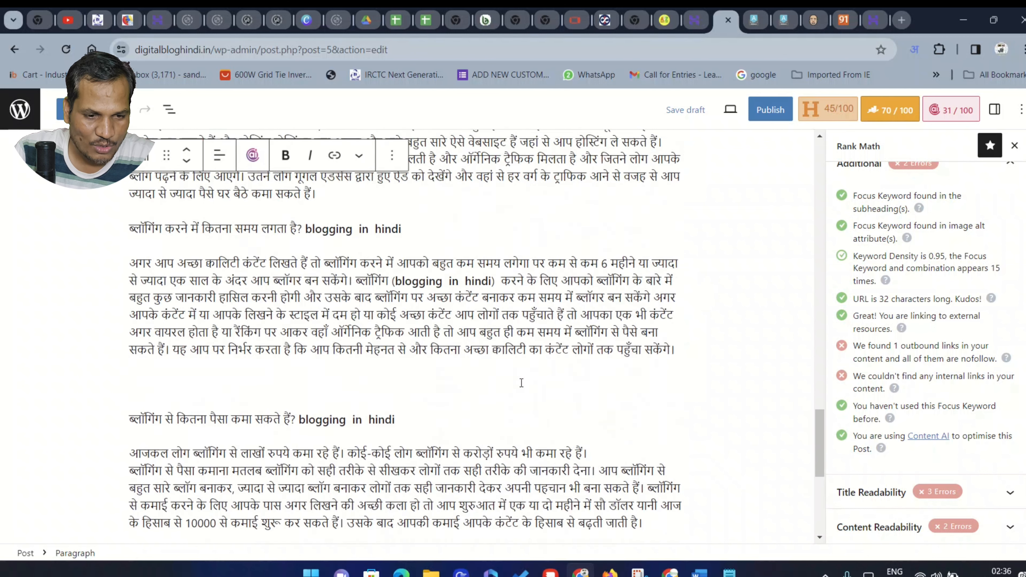
pyautogui.scroll(15, 521, 383)
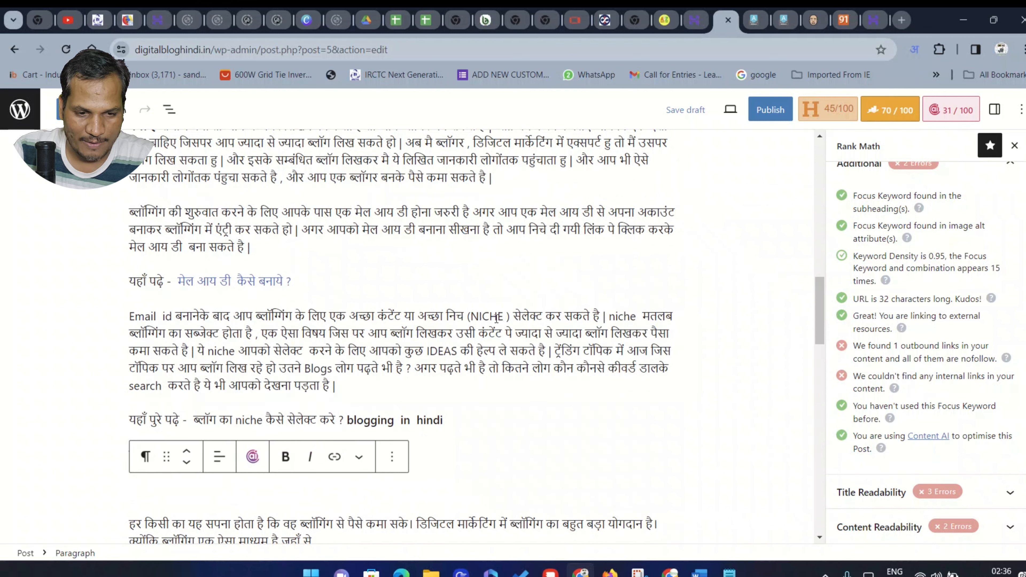
pyautogui.moveTo(472, 316); pyautogui.dragTo(502, 318)
pyautogui.rightClick(487, 335)
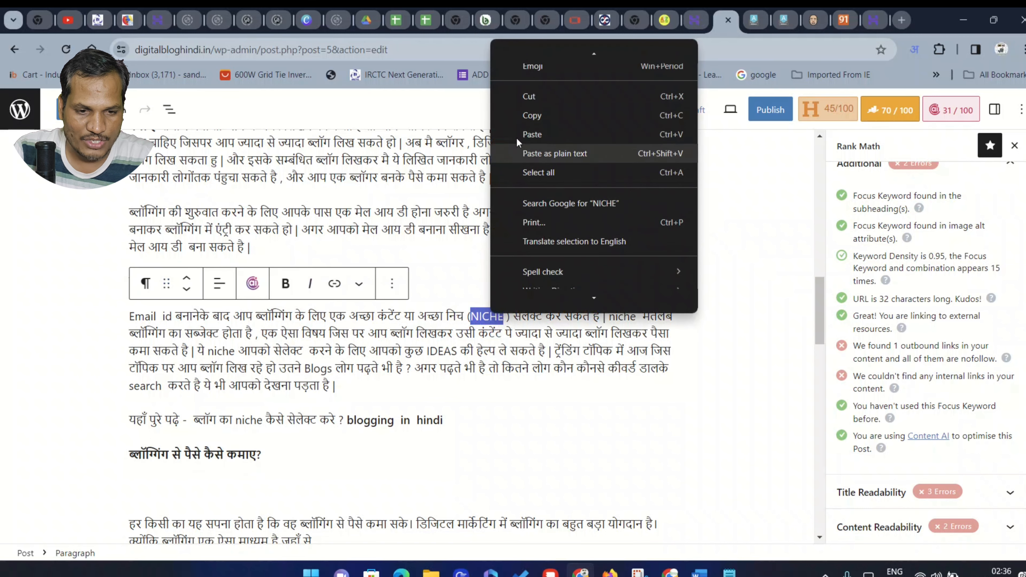
pyautogui.click(549, 117)
# Step: Search Google in a new browser tab for "NICHE wikipidia" and open Wikipedia's "Niche" page
pyautogui.click(902, 19)
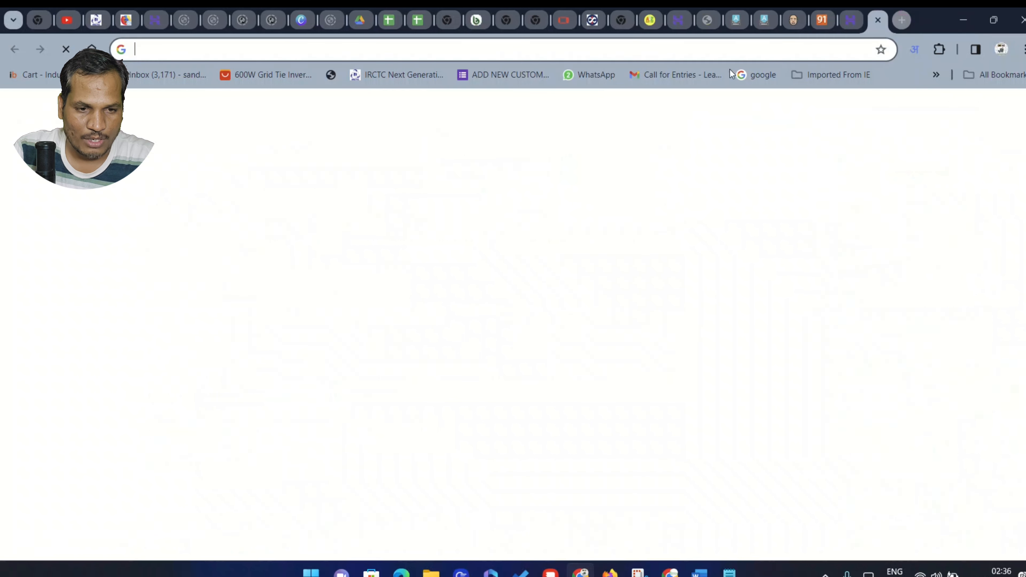
pyautogui.rightClick(628, 49)
pyautogui.click(692, 165)
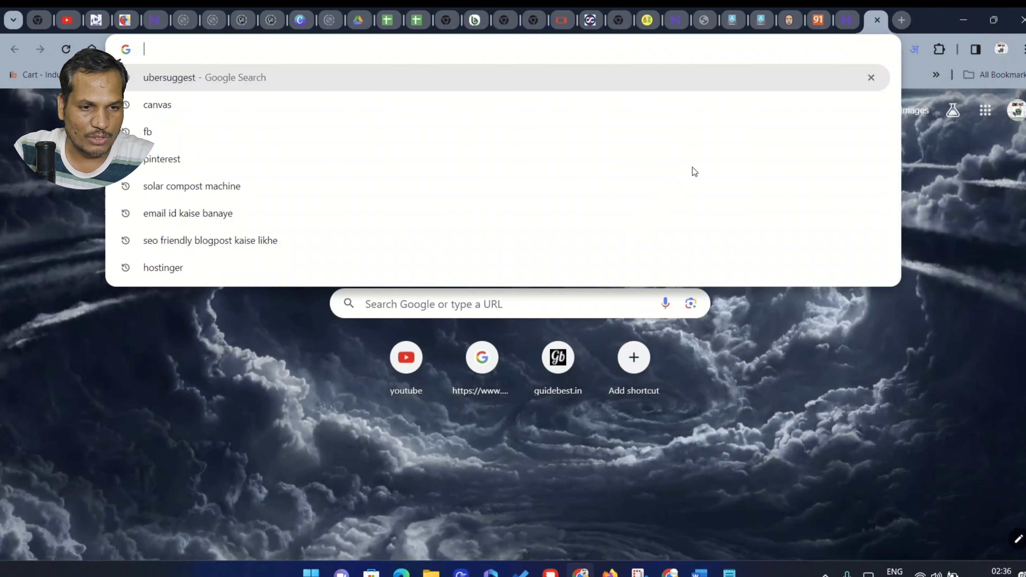
pyautogui.write('w')
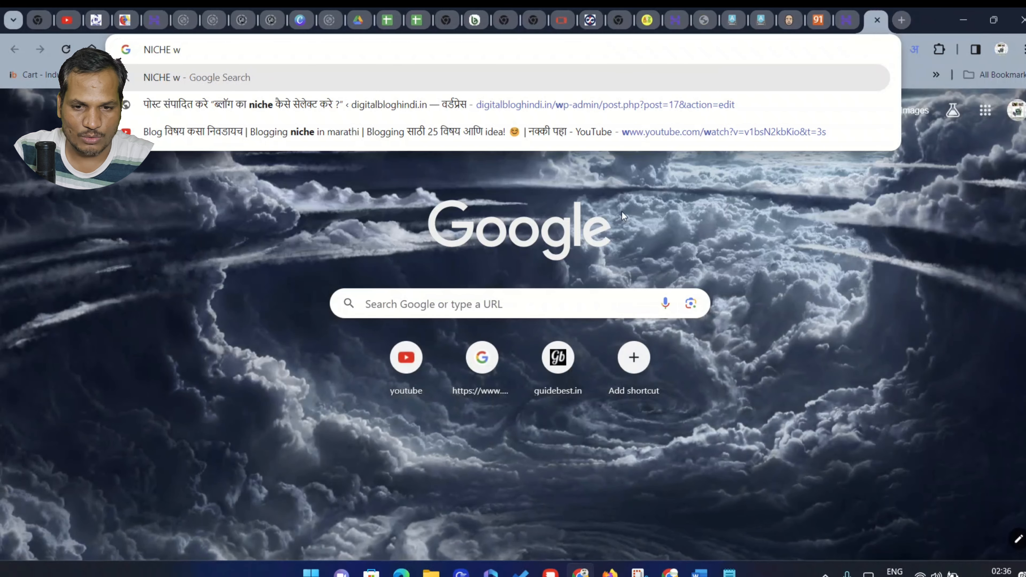
pyautogui.write('ikipid')
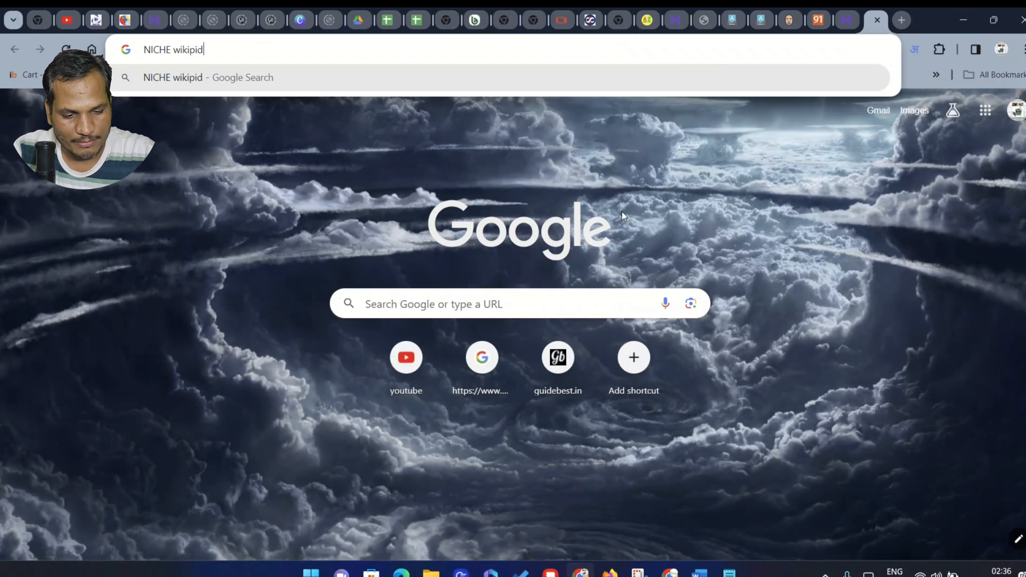
pyautogui.write('ia')
pyautogui.press('Return')
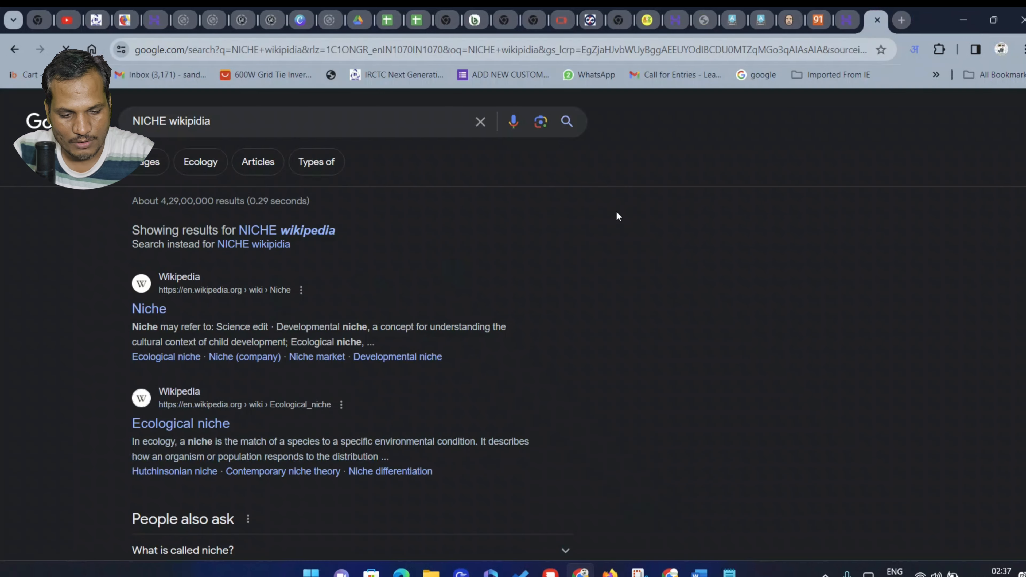
pyautogui.click(150, 317)
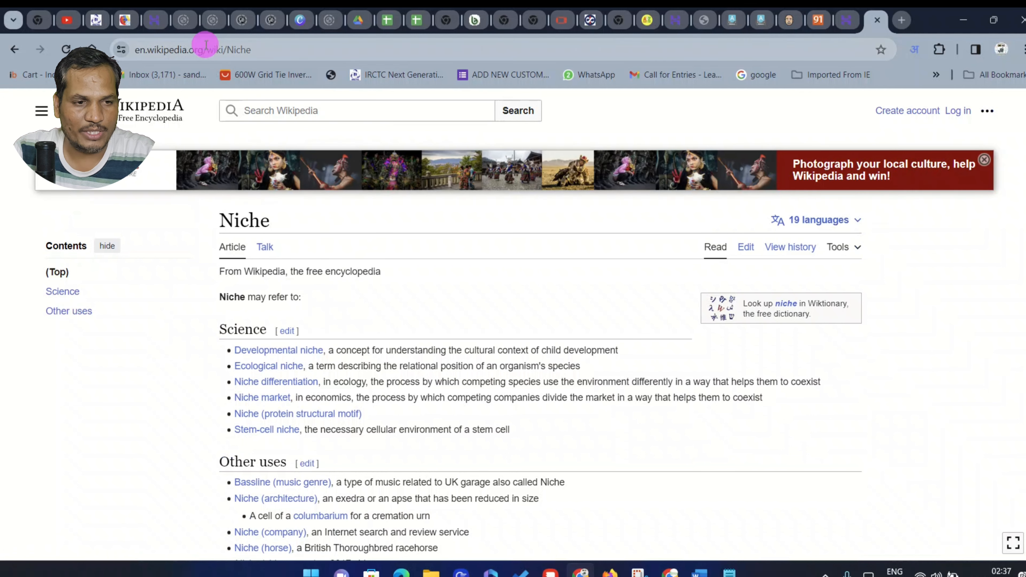
# Step: Copy the address of Wikipedia's "Niche" page and look through the meanings it lists
pyautogui.click(205, 46)
pyautogui.rightClick(206, 49)
pyautogui.click(260, 171)
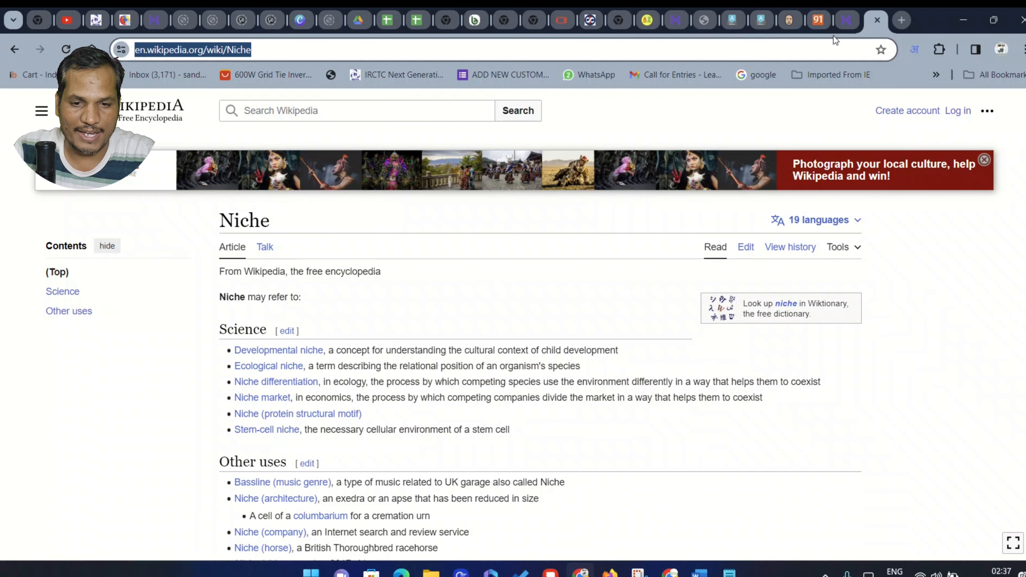
pyautogui.scroll(-5, 348, 323)
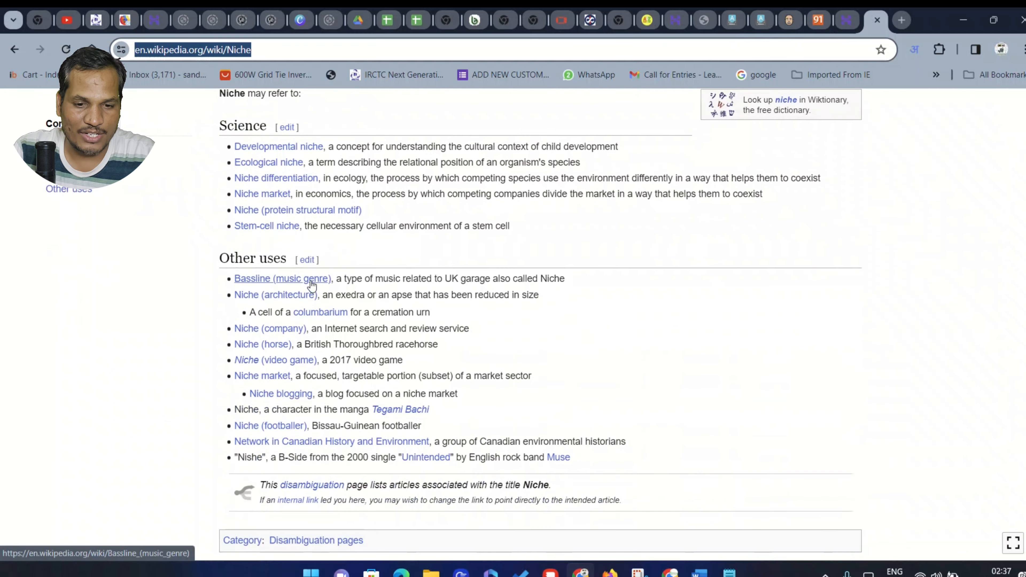
pyautogui.scroll(-3, 311, 285)
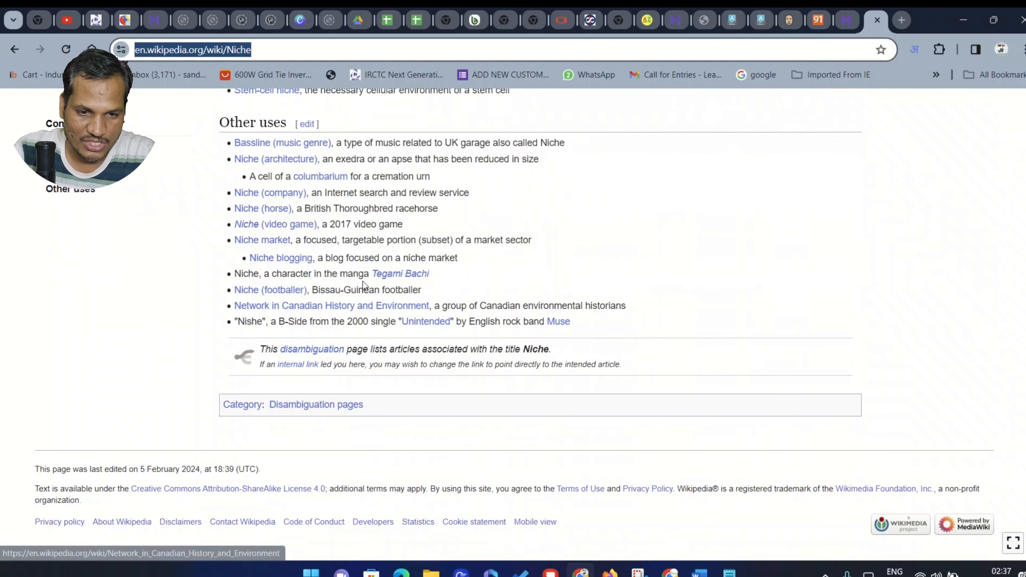
pyautogui.scroll(4, 365, 273)
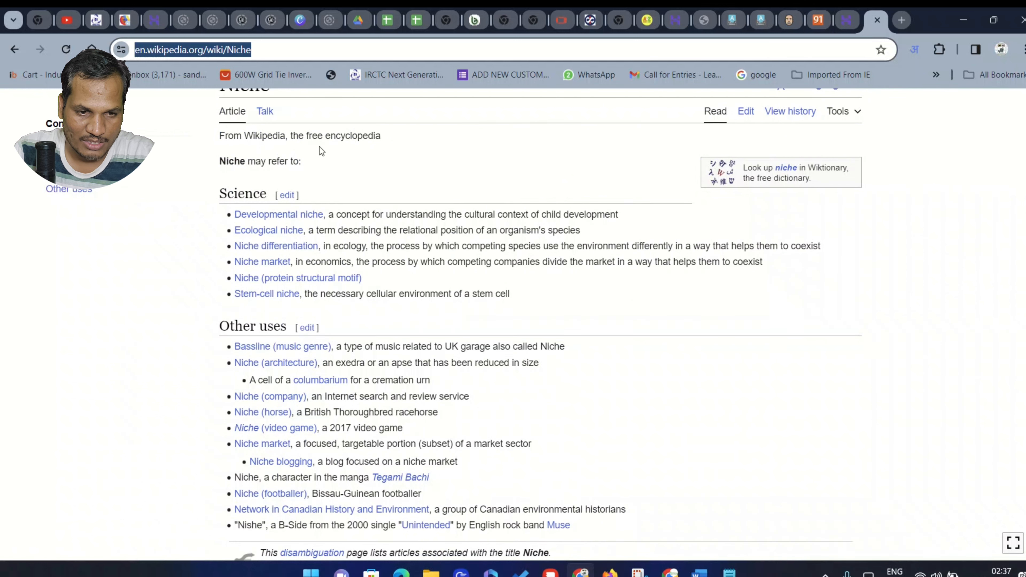
pyautogui.scroll(3, 703, 101)
pyautogui.scroll(1, 704, 95)
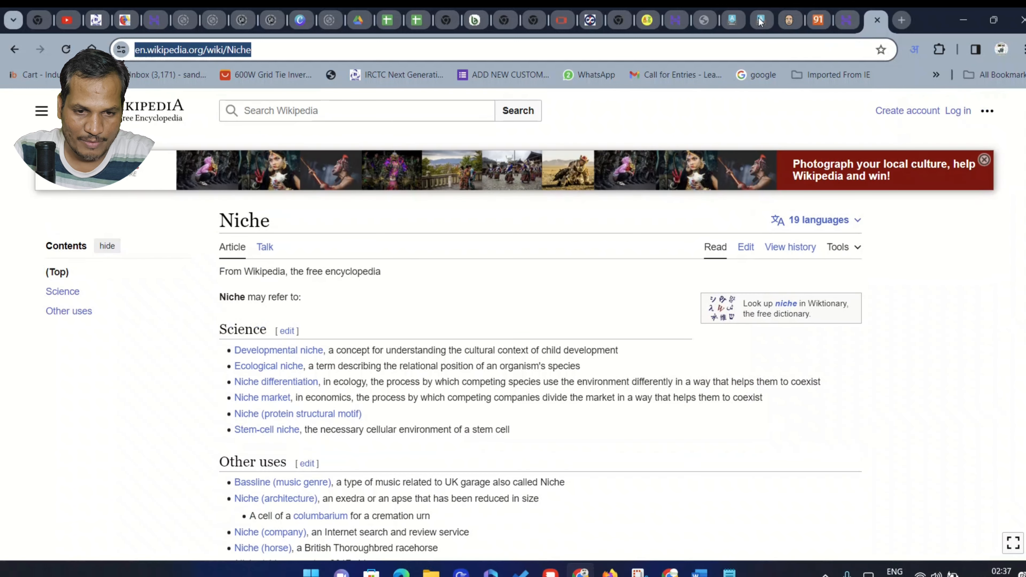
pyautogui.click(703, 21)
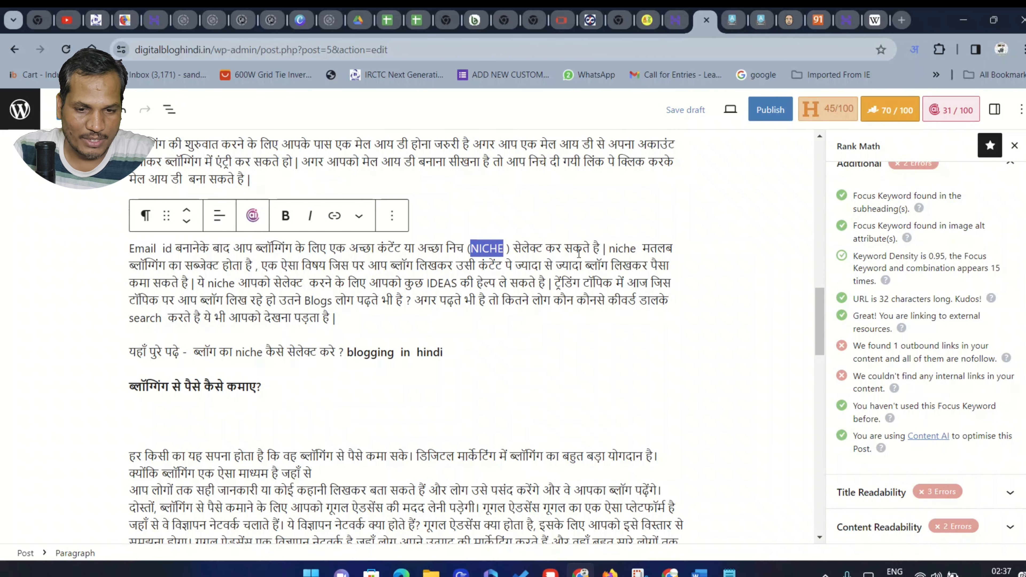
pyautogui.click(339, 219)
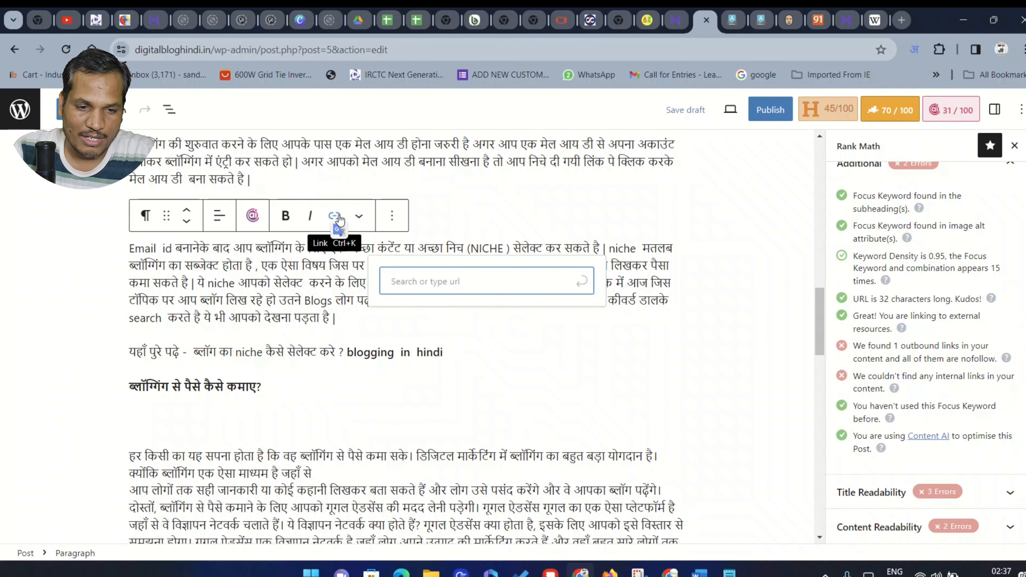
pyautogui.rightClick(430, 279)
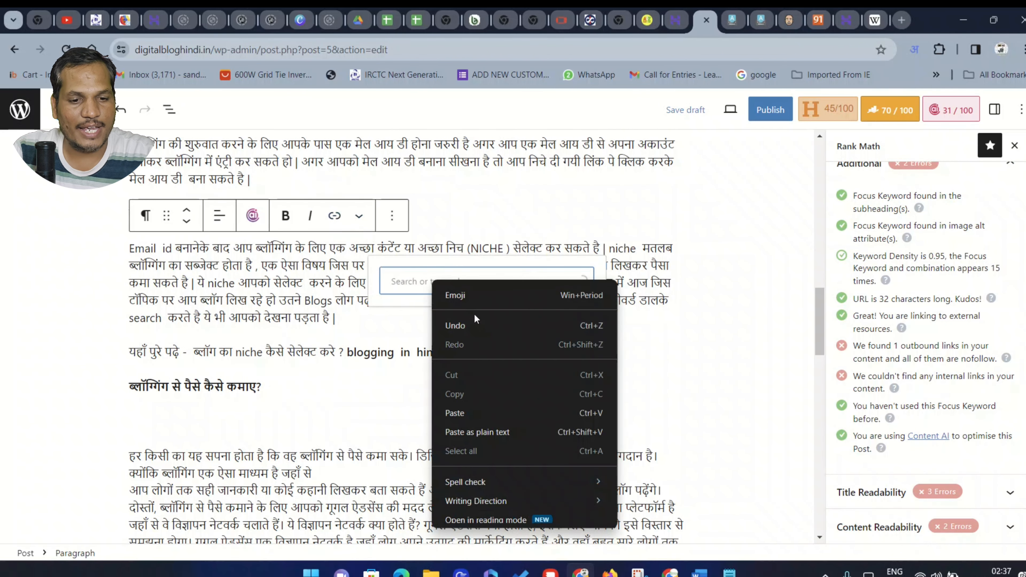
pyautogui.click(455, 412)
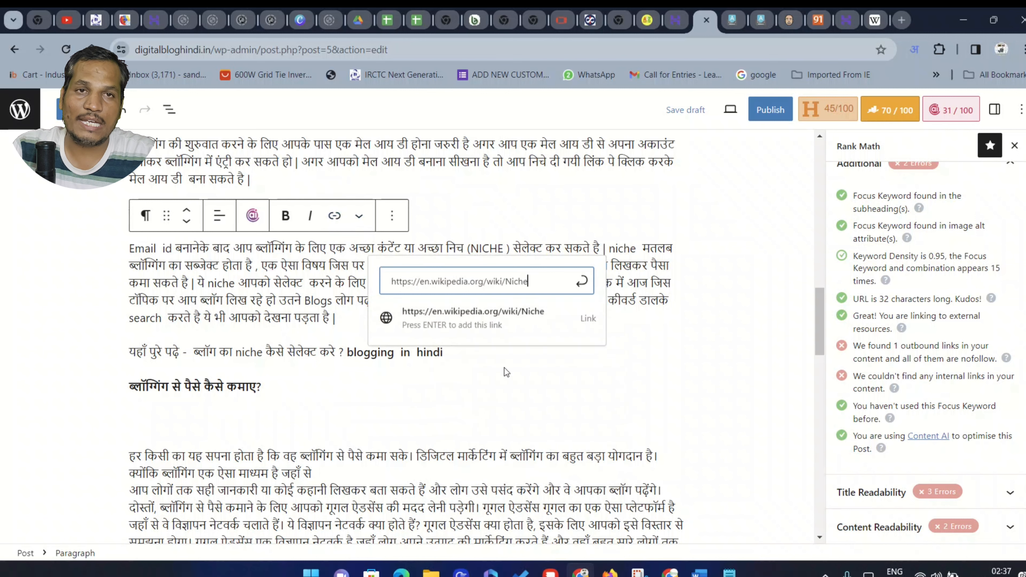
pyautogui.click(582, 280)
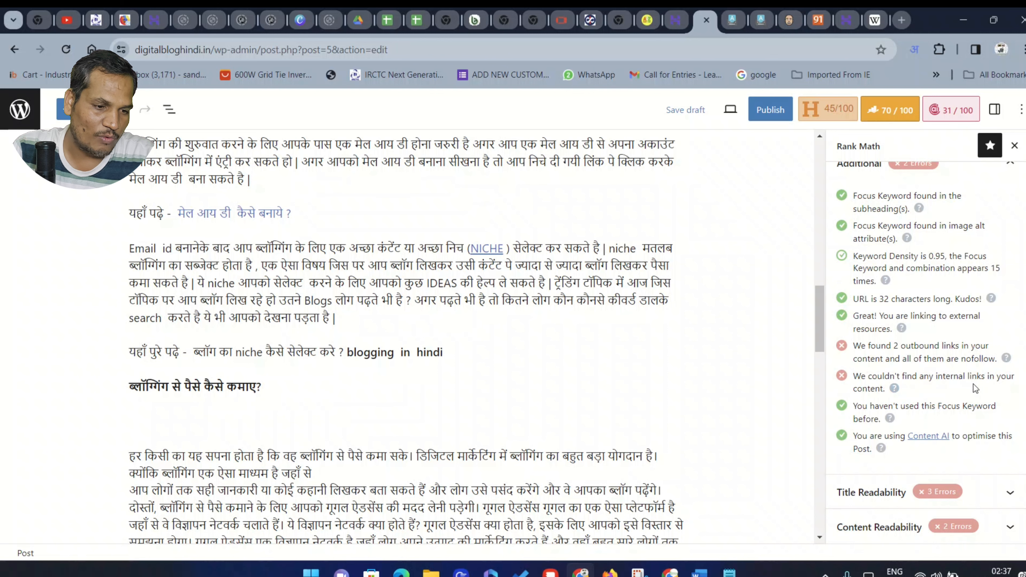
# Step: Look through the blogging post from the opening paragraphs to the domain and hosting section, checking its text and links
pyautogui.scroll(-4, 314, 374)
pyautogui.scroll(7, 322, 368)
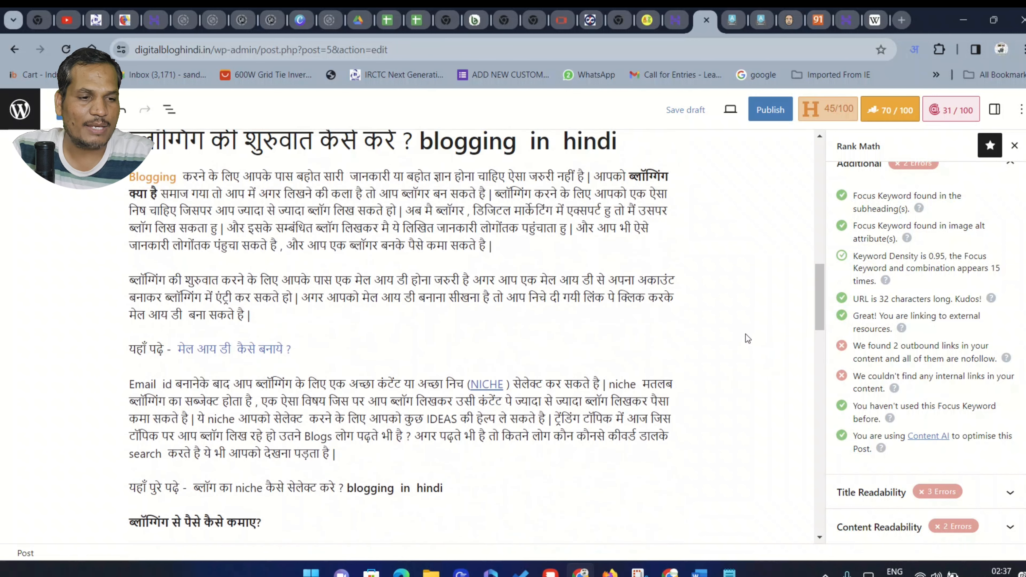
pyautogui.scroll(7, 808, 339)
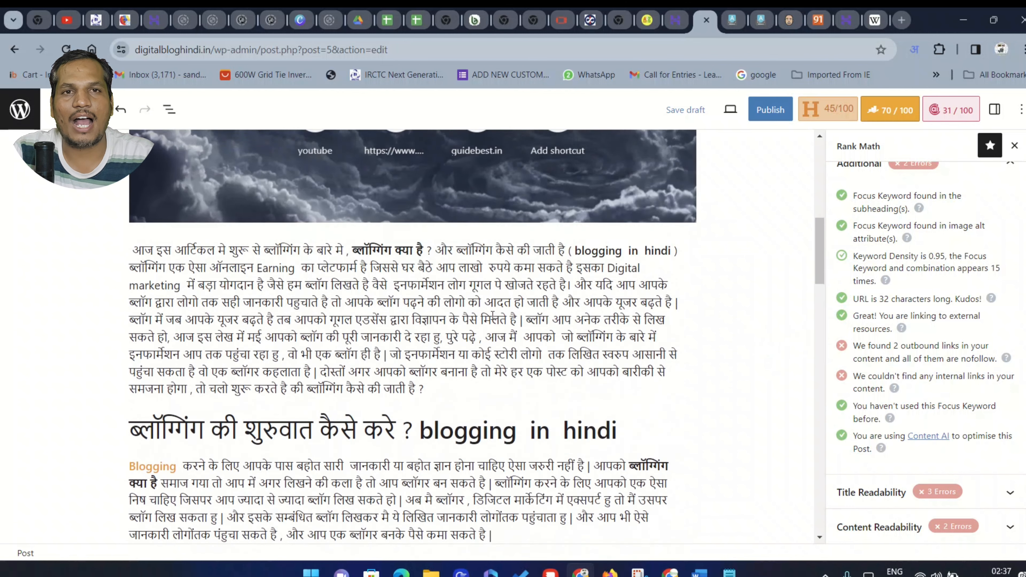
pyautogui.scroll(7, 490, 317)
pyautogui.scroll(-9, 478, 323)
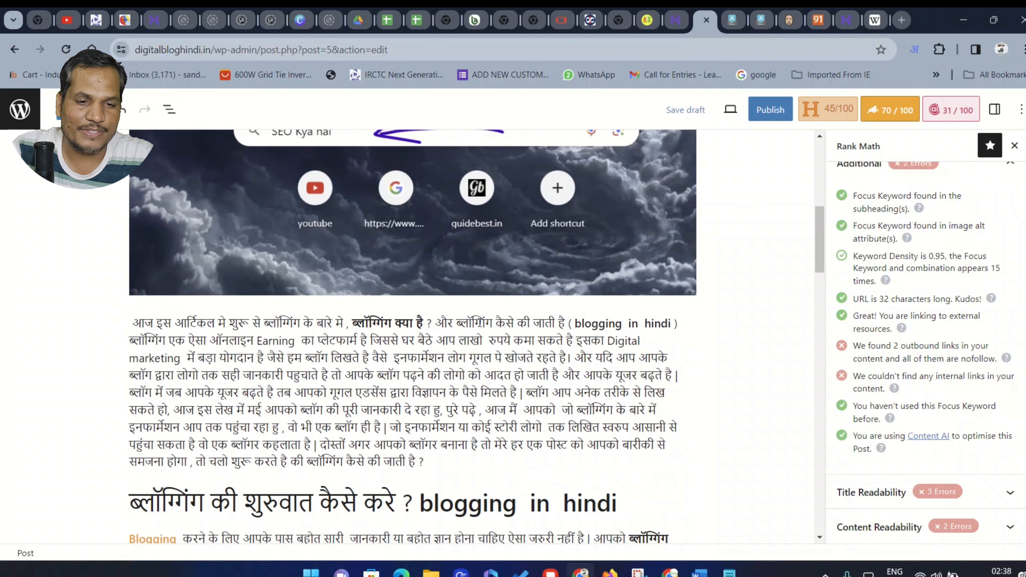
pyautogui.scroll(-2, 478, 322)
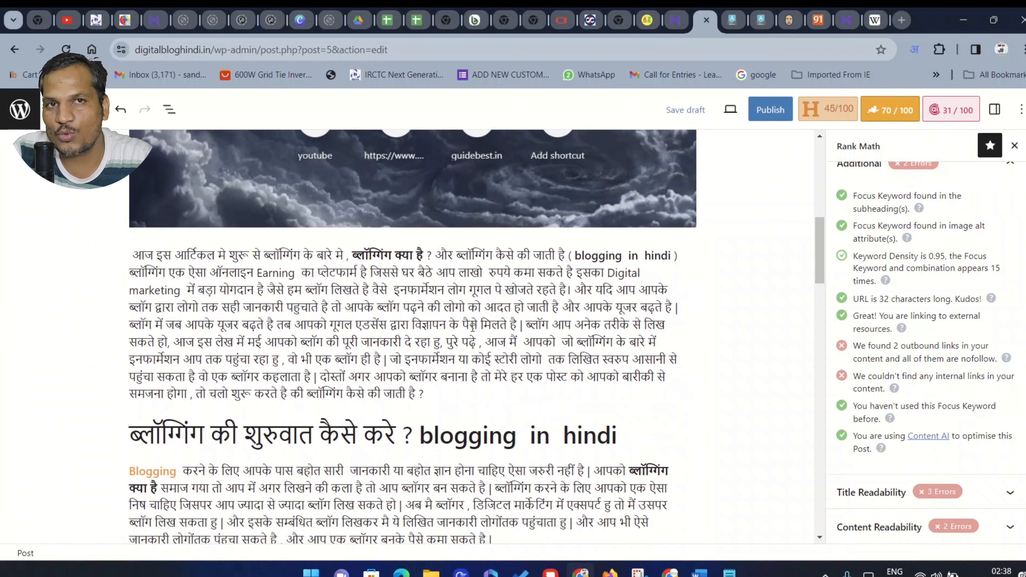
pyautogui.scroll(-20, 703, 319)
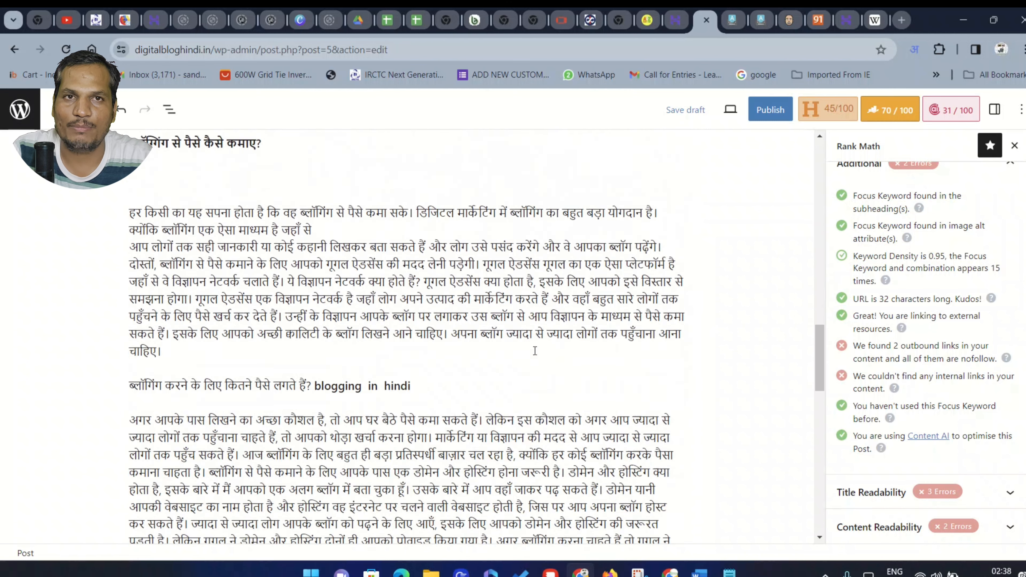
pyautogui.scroll(10, 539, 359)
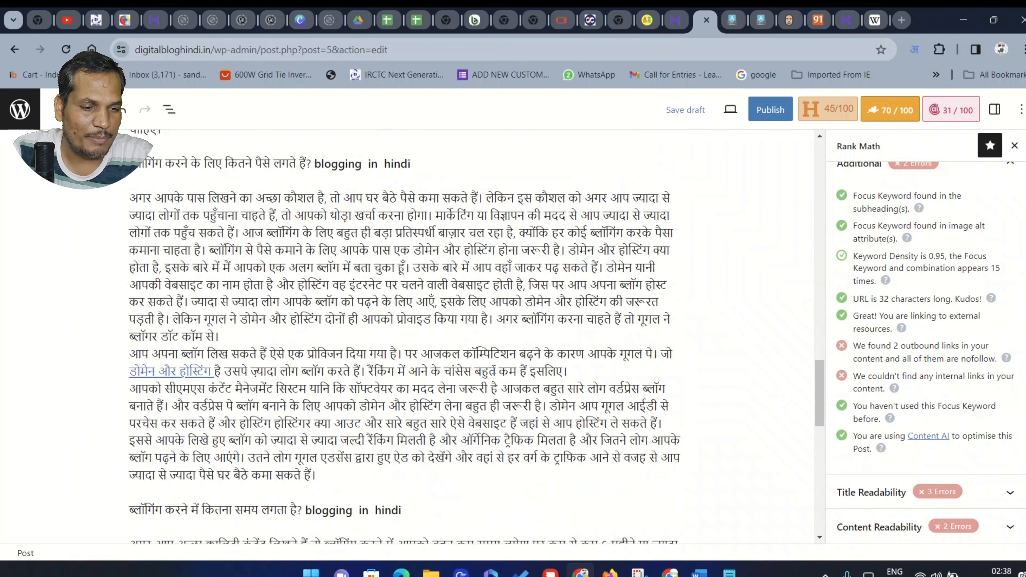
pyautogui.scroll(15, 223, 219)
# Step: Save the blogging post as a draft and return to the list of all posts
pyautogui.click(687, 117)
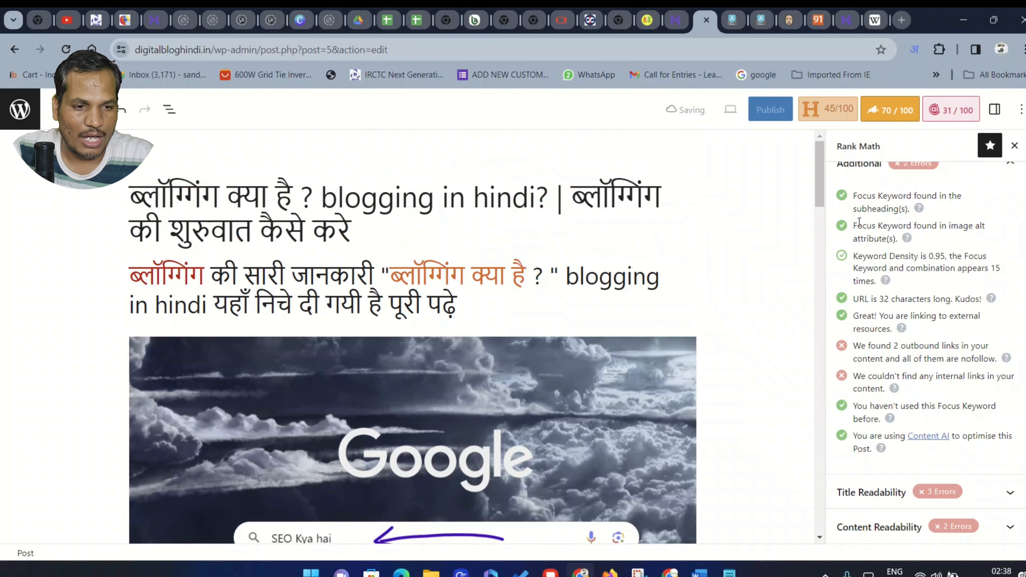
pyautogui.click(15, 50)
# Step: Open the draft "ब्लॉग का niche कैसे सेलेक्ट करे ?", look through its topic sections and return to the posts list
pyautogui.scroll(-3, 258, 226)
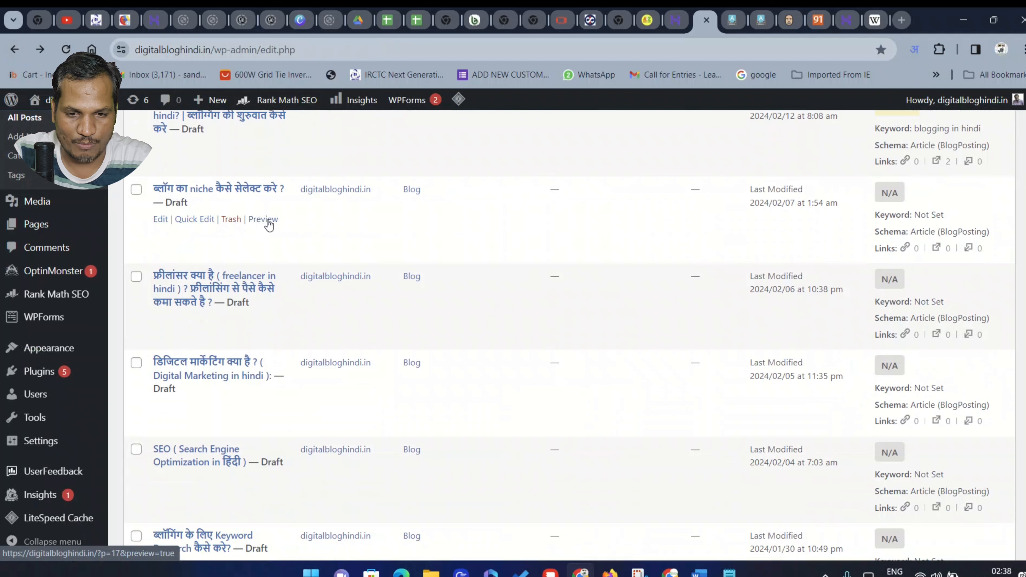
pyautogui.click(252, 192)
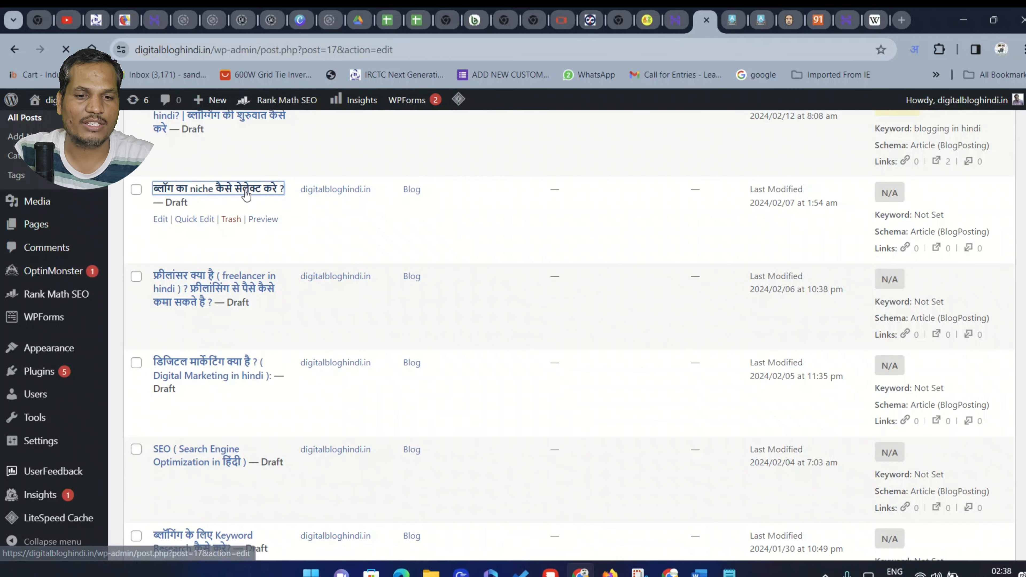
pyautogui.scroll(-15, 384, 256)
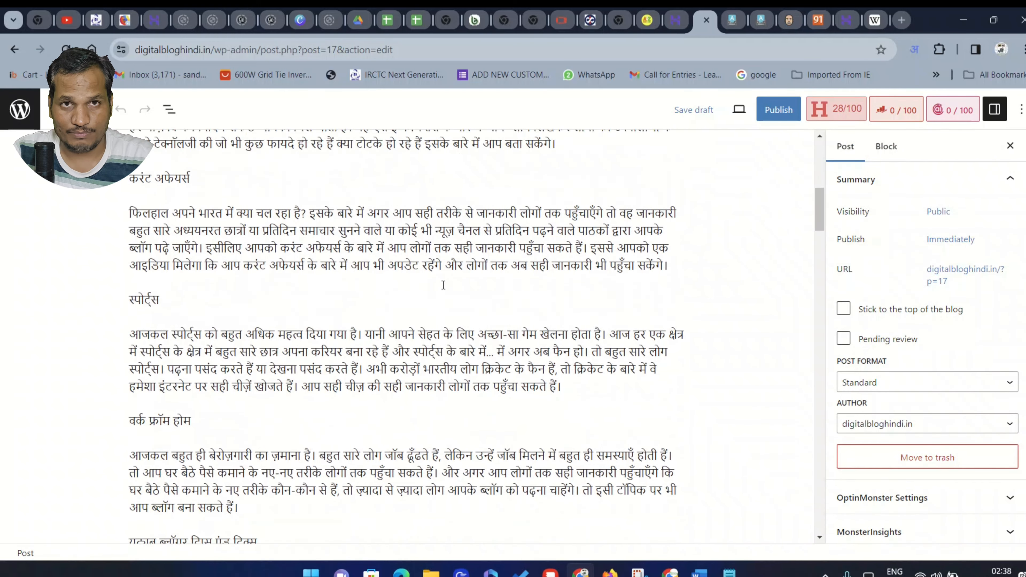
pyautogui.scroll(-5, 447, 294)
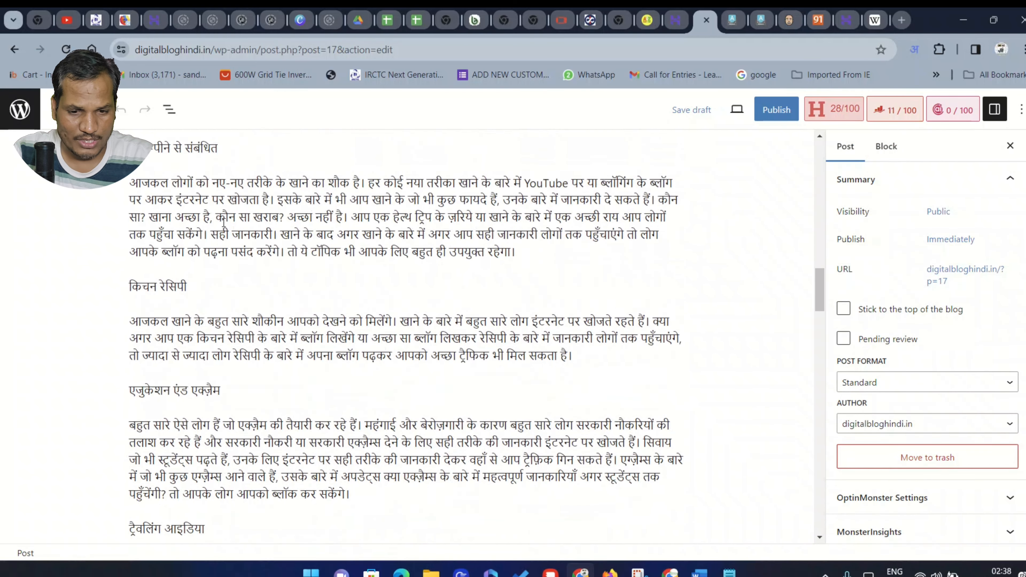
pyautogui.scroll(6, 404, 283)
pyautogui.click(15, 51)
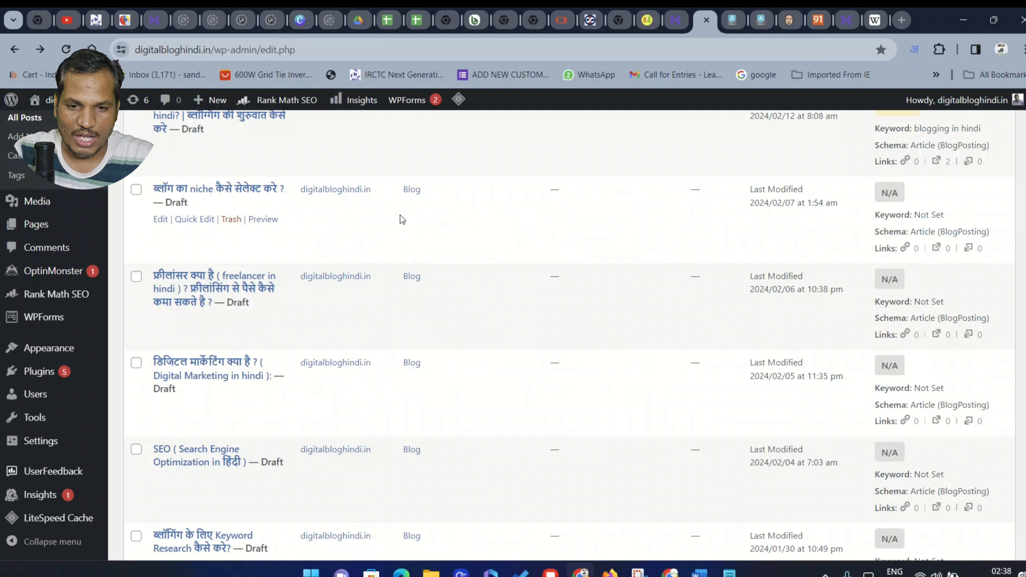
# Step: Open the draft "मेल आय डी कैसे बनाये ?" from the posts list and publish it
pyautogui.scroll(-1, 317, 320)
pyautogui.scroll(-5, 317, 320)
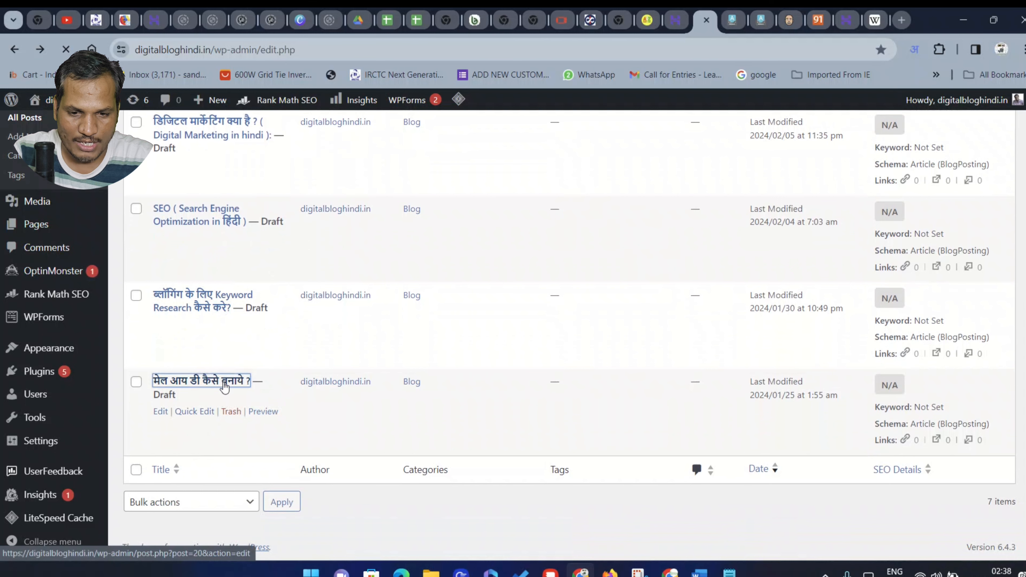
pyautogui.click(247, 383)
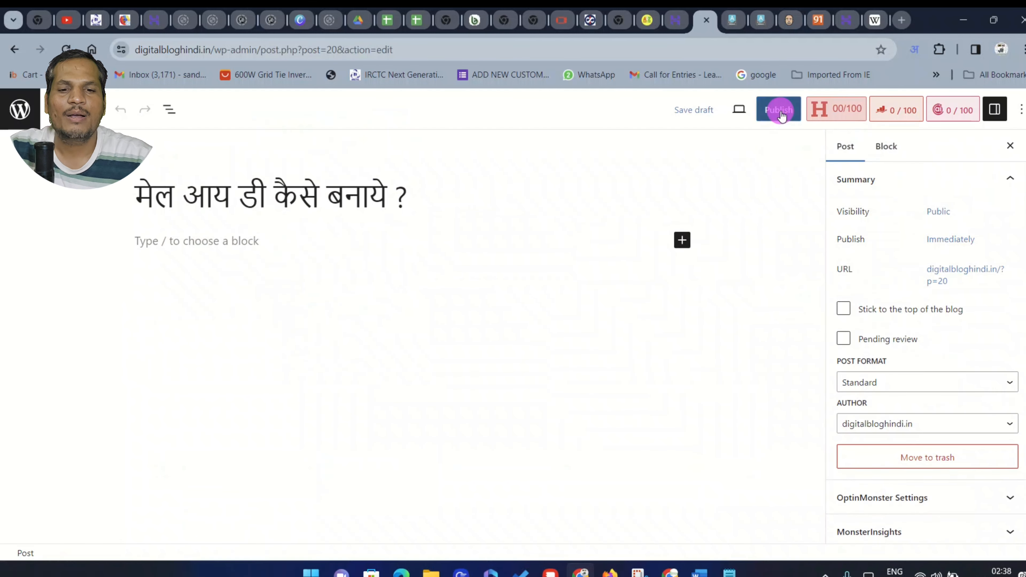
pyautogui.click(778, 109)
pyautogui.click(902, 110)
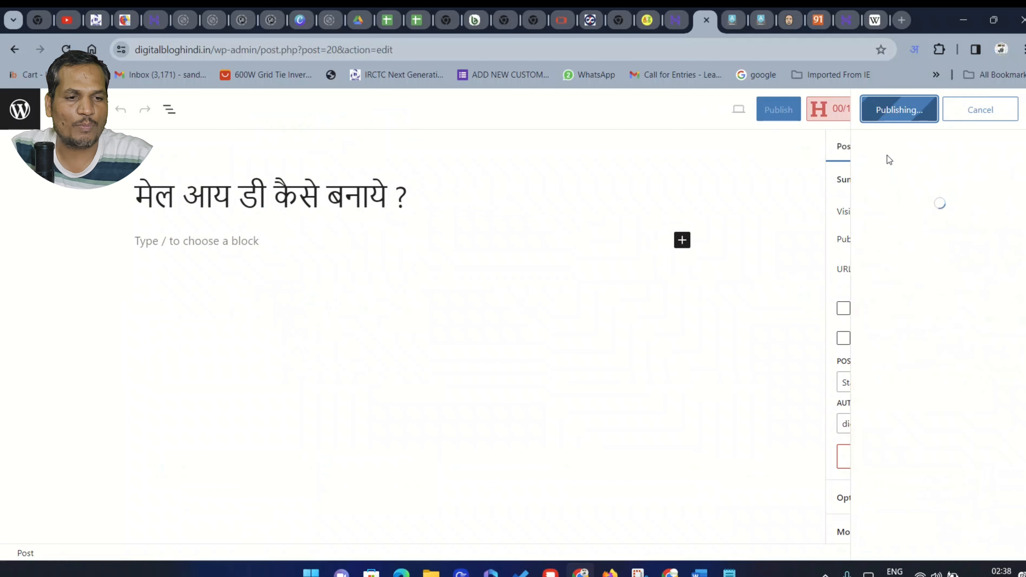